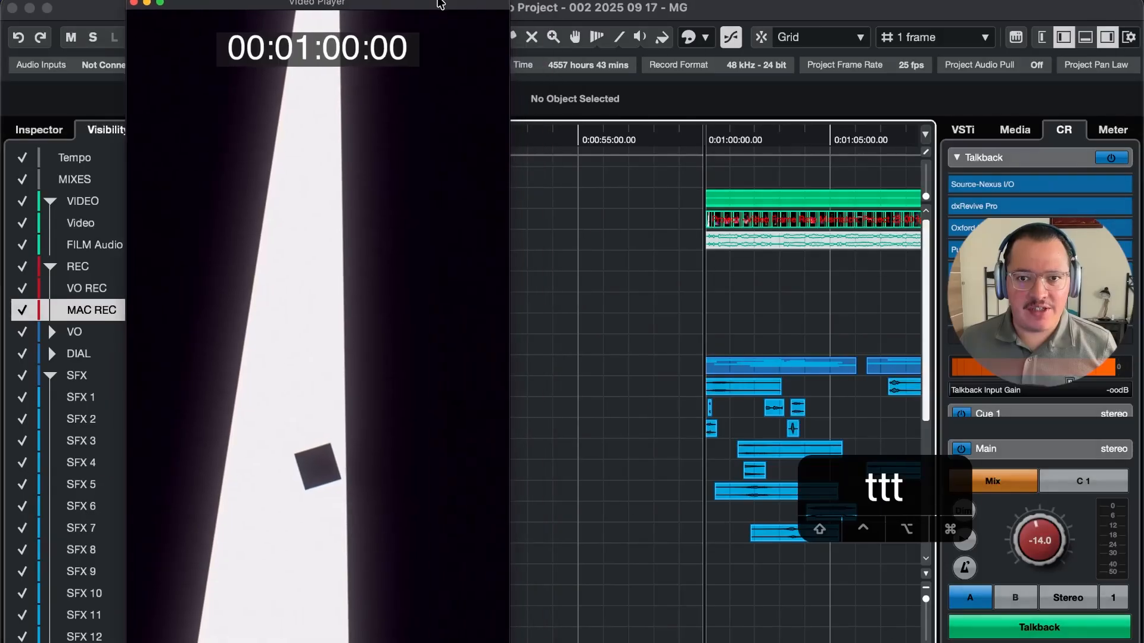
Play the timeline from 00:01:00:00 to review the animation with its sound effects, and return to the start
key(r)
key(r)
key(r)
key(r)
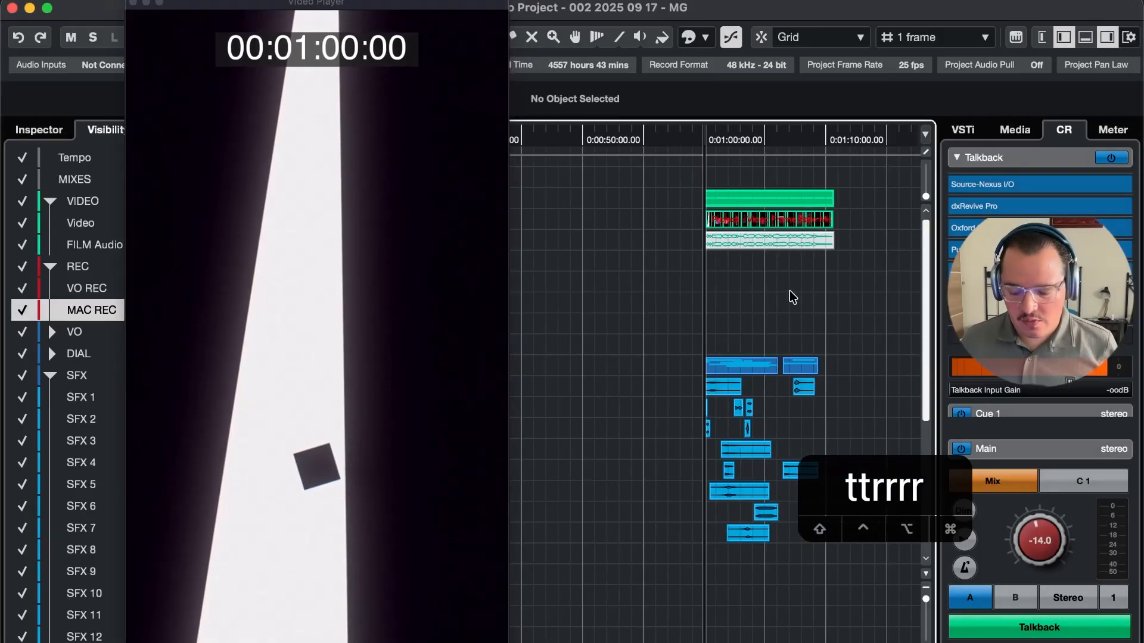
key(5)
key(space)
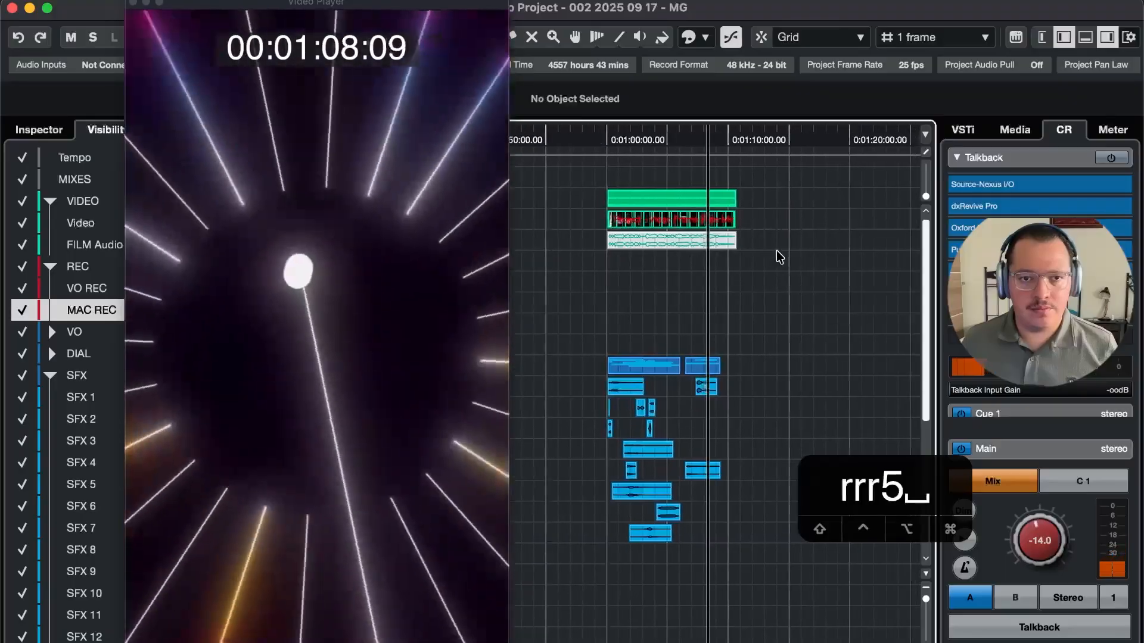
key(5)
key(space)
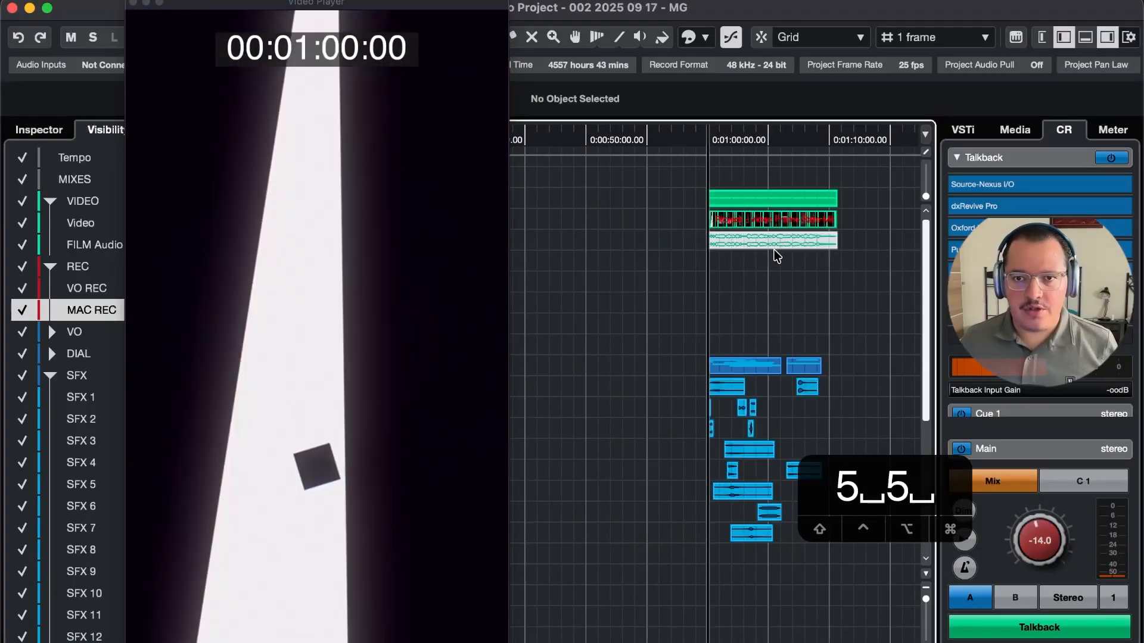
Copy the audio event on the FILM Audio track
key(r)
key(r)
key(r)
key(r)
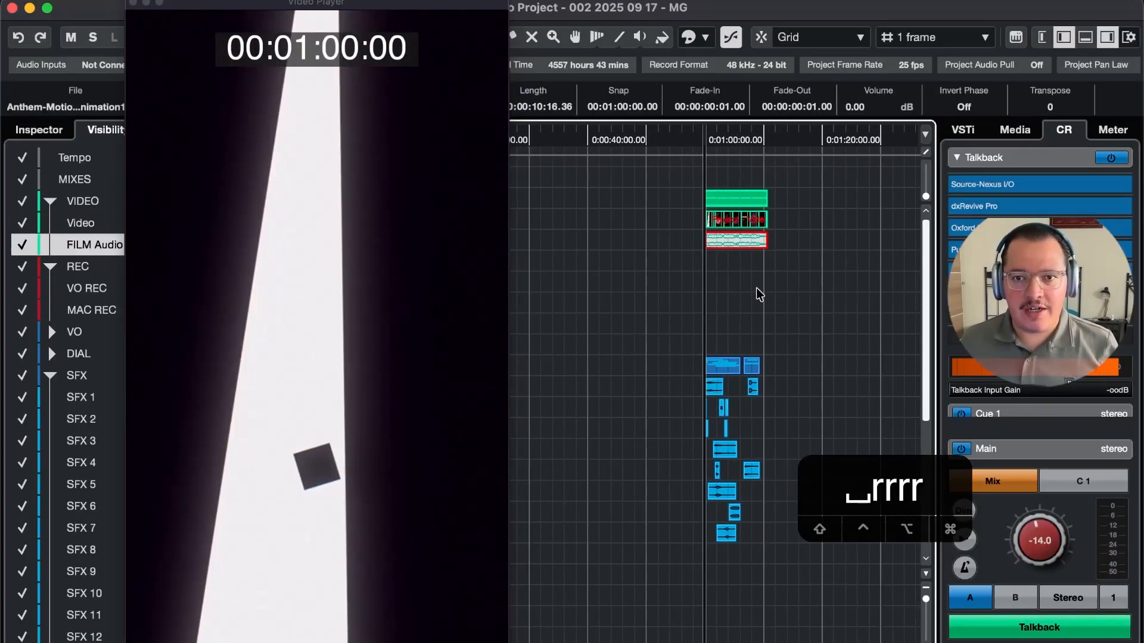
key(c)
key(c)
key(c)
key(c)
key(c)
key(c)
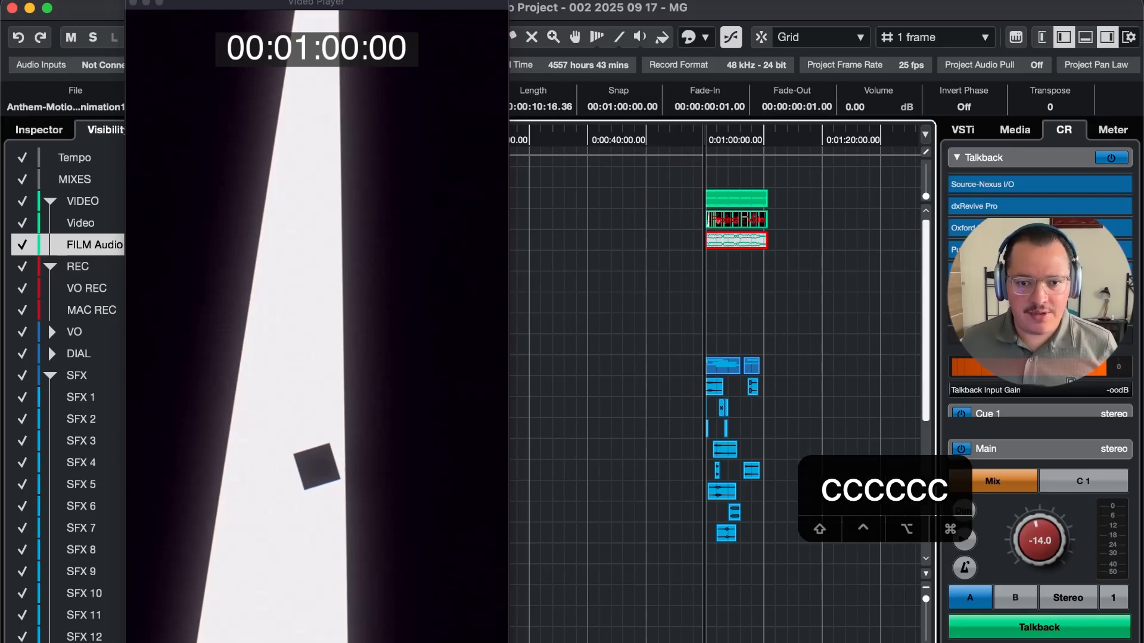
Shrink the Video Player window to about a third of its width so that it no longer covers the track names
drag(508, 642, 378, 523)
click(569, 472)
key(t)
key(t)
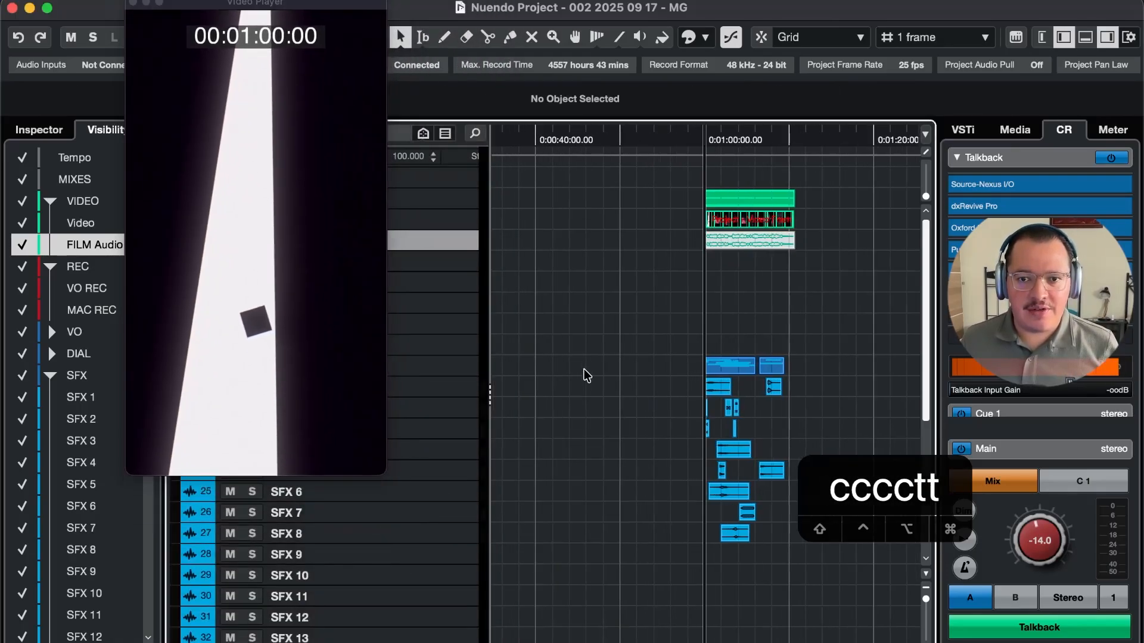
scroll(583, 371, down, 10)
scroll(584, 370, left, 2)
scroll(587, 376, up, 10)
scroll(587, 375, right, 1)
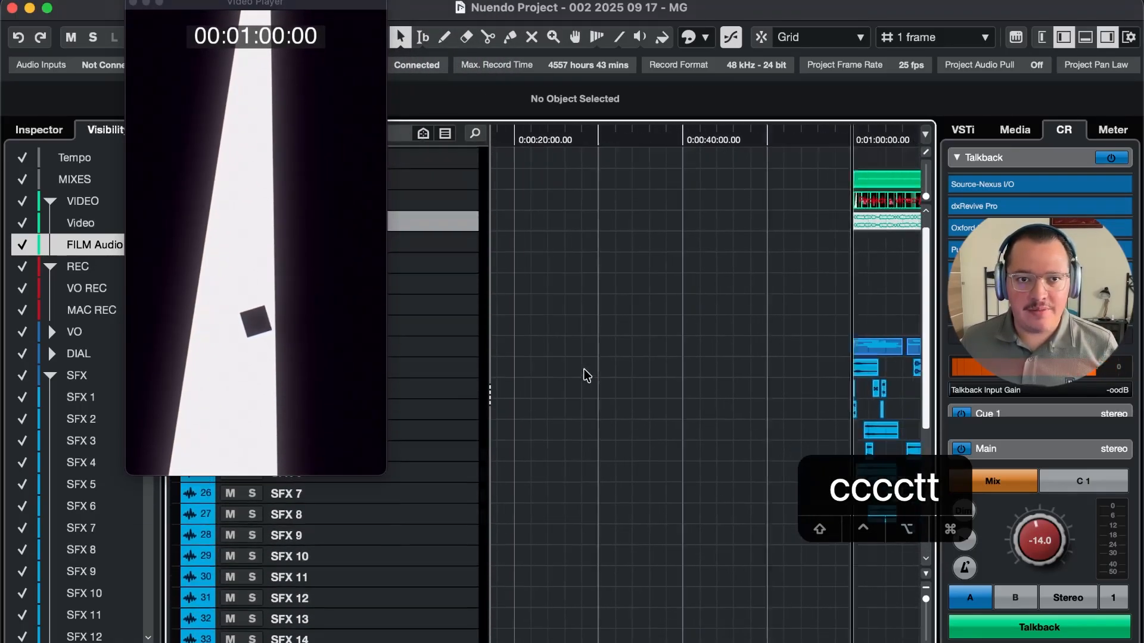
scroll(587, 375, down, 2)
scroll(587, 375, right, 1)
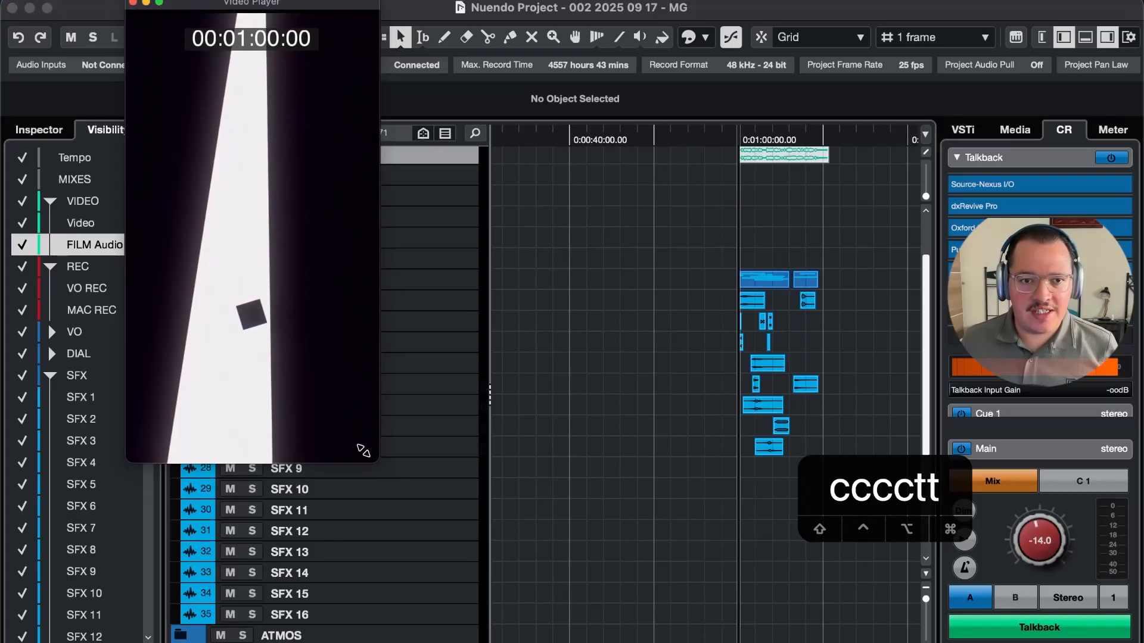
drag(374, 467, 247, 227)
Unfold the MUSIC folder track and paste the copied film audio event onto MUS 1 at 00:01:00:00
click(323, 295)
double_click(322, 286)
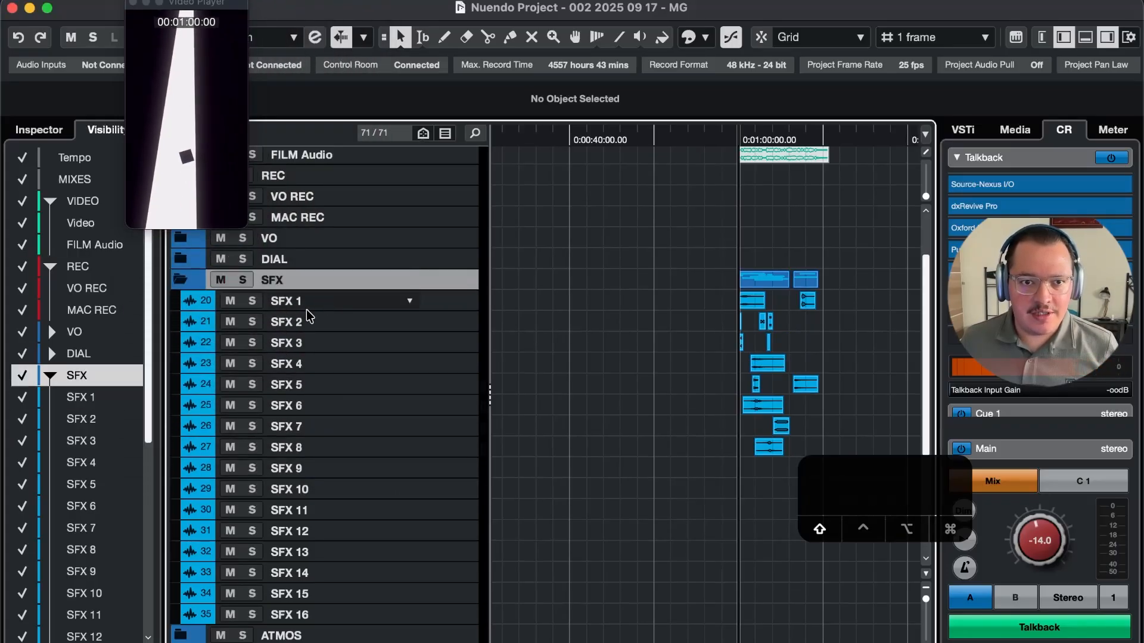
click(313, 409)
key(Return)
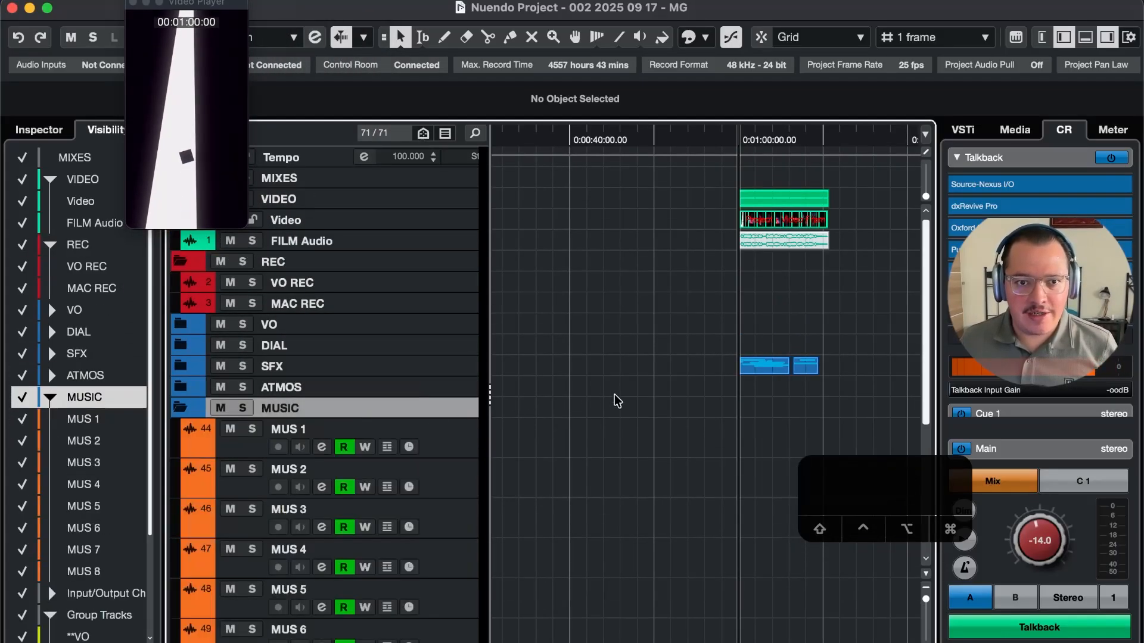
click(464, 441)
key(super+v)
key(m)
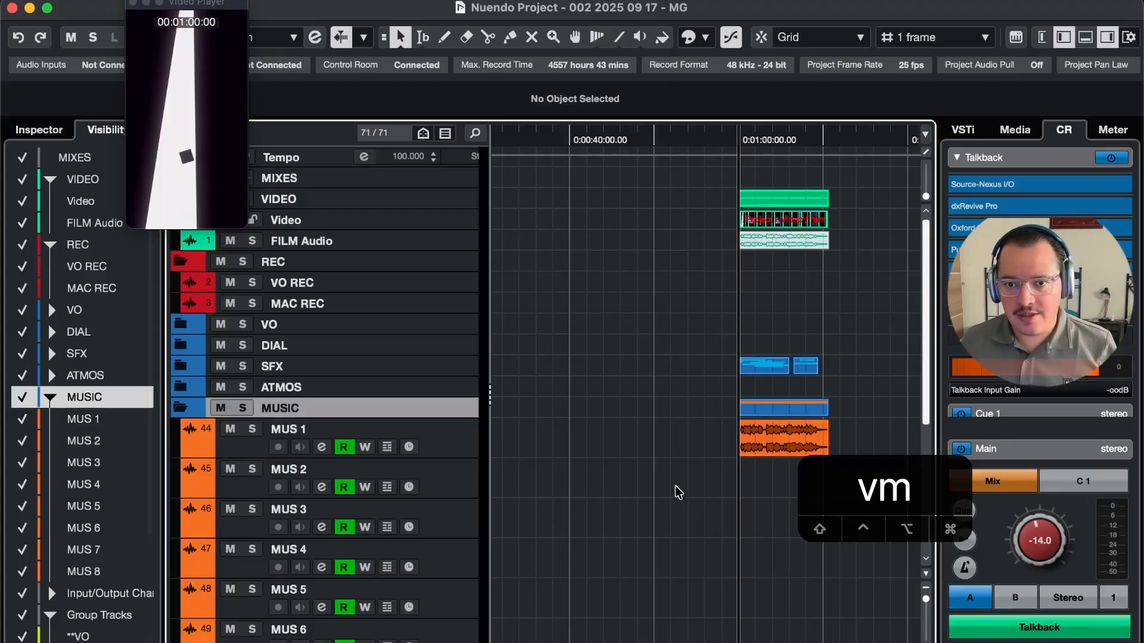
Play the project from 00:01:00:00 to the end of the MUS 1 event to hear the music against the animation, and stop playback
key(t)
key(t)
key(t)
key(t)
key(t)
key(t)
key(r)
key(space)
key(r)
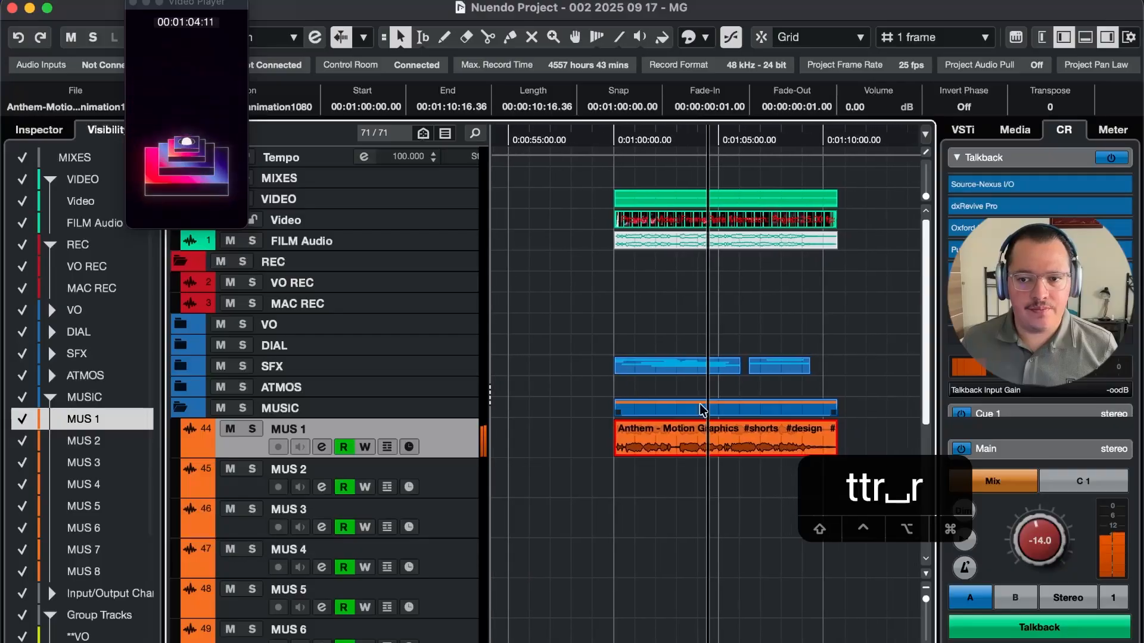
click(1084, 633)
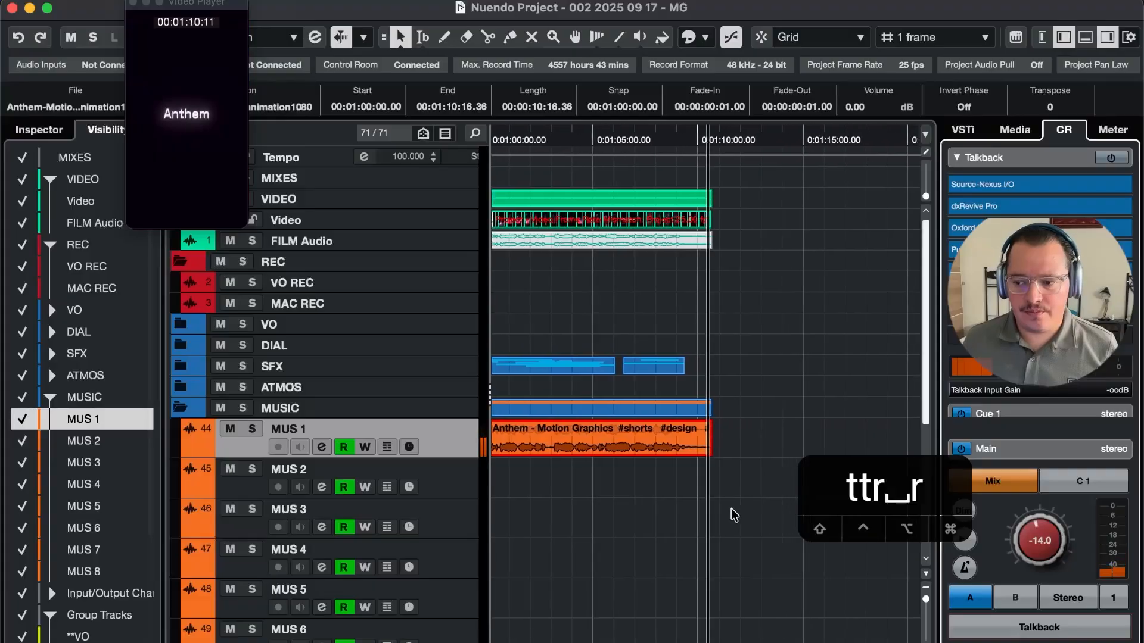
key(space)
click(1021, 631)
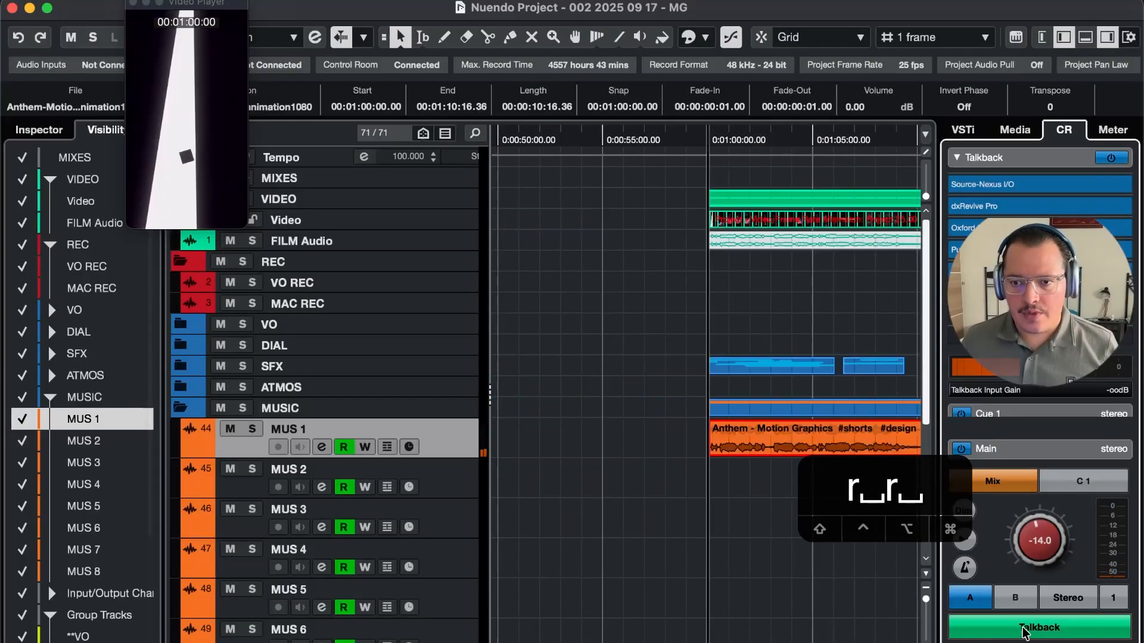
Unfold the SFX folder track to show its individual effect tracks and events
key(r)
key(r)
key(r)
key(r)
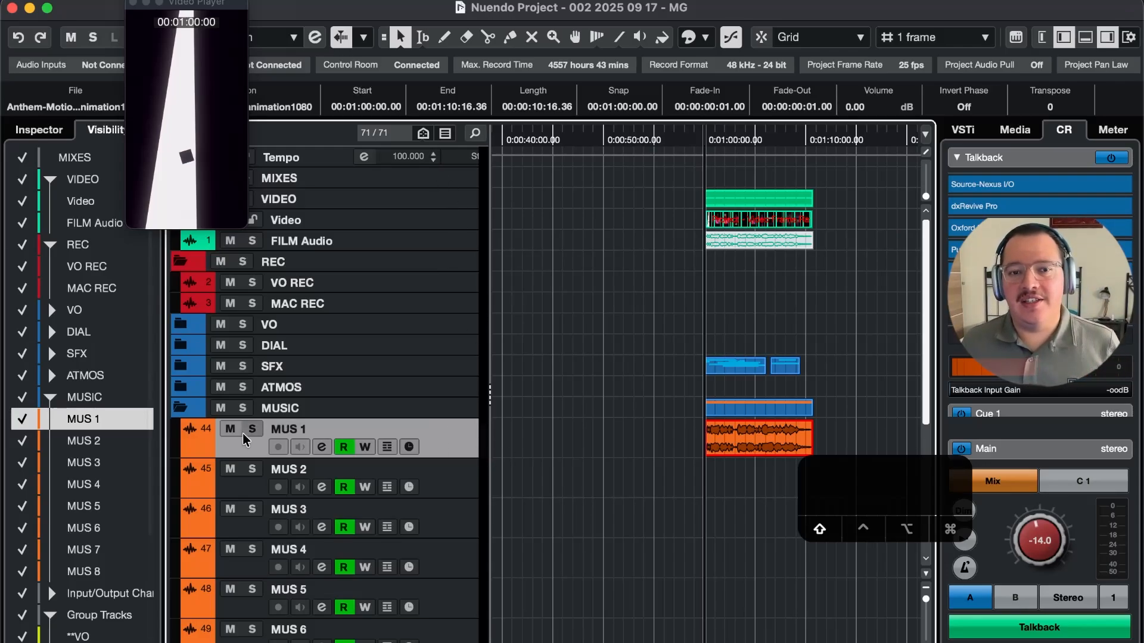
key(shift+t)
click(428, 330)
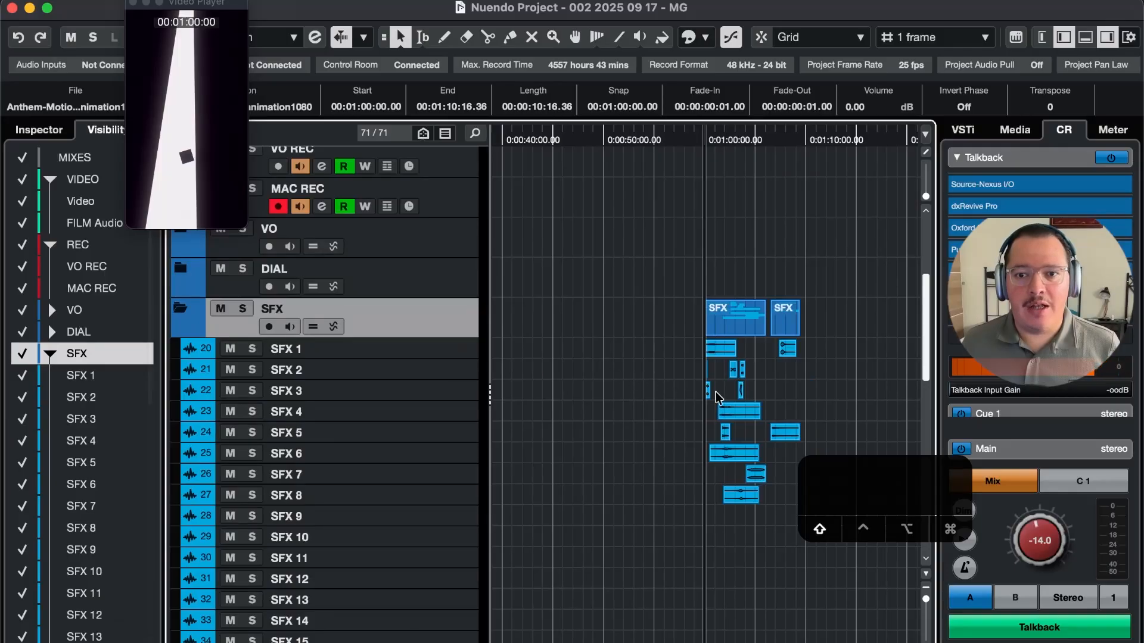
Step the playhead through the SFX events past 00:01:04:00 to compare them with the picture, and return to 00:01:00:00
key(t)
key(t)
key(t)
key(t)
key(t)
key(5)
key(5)
key(5)
key(5)
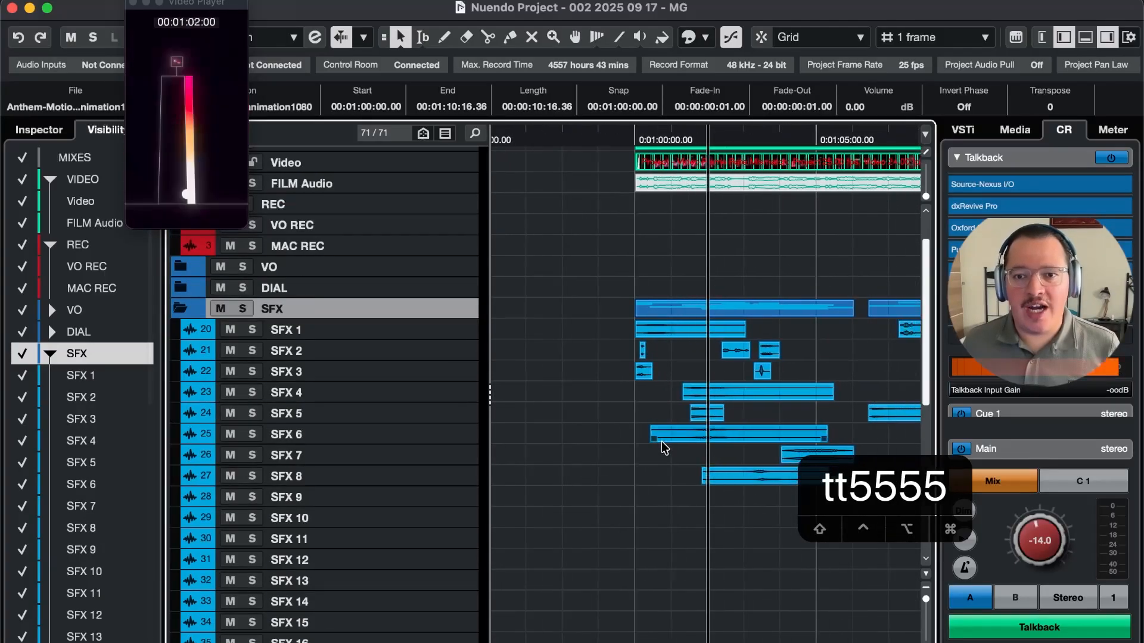
key(5)
key(5)
key(4)
key(5)
key(5)
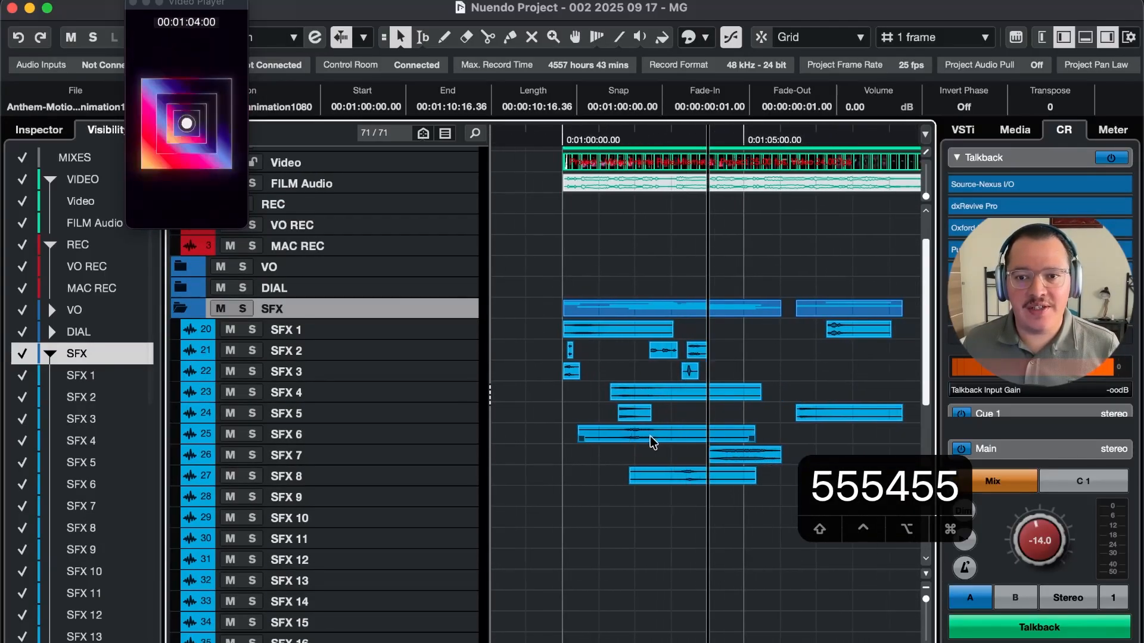
key(5)
key(5)
key(4)
key(4)
key(4)
key(4)
key(g)
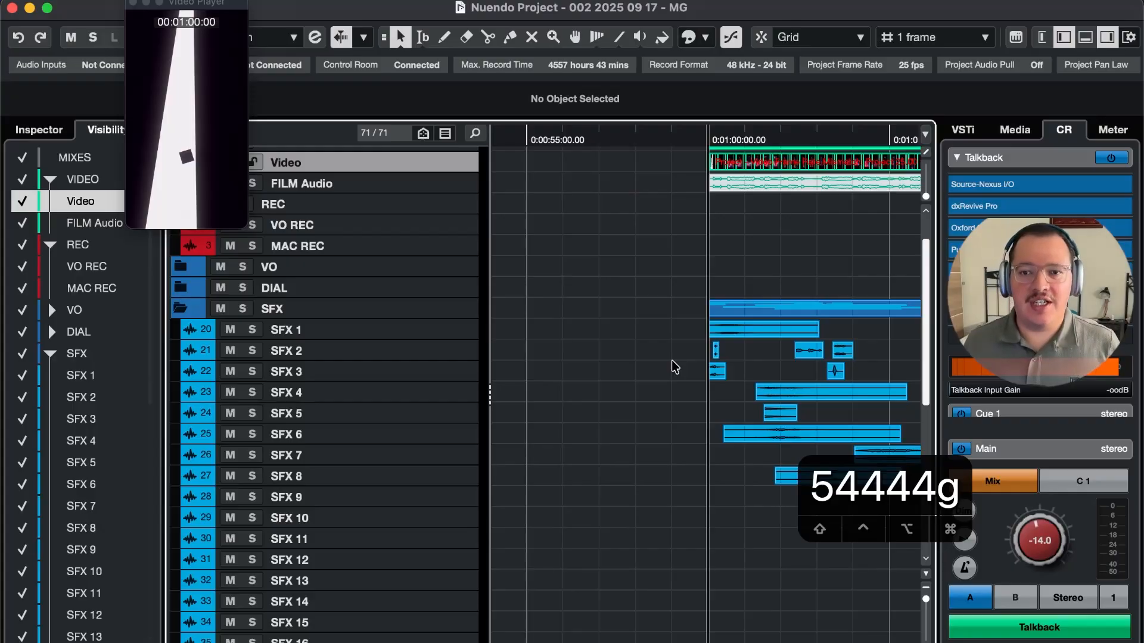
Examine the drum shot around 00:01:01:00 in the video by stepping the playhead in small increments
key(r)
key(r)
key(r)
key(5)
key(5)
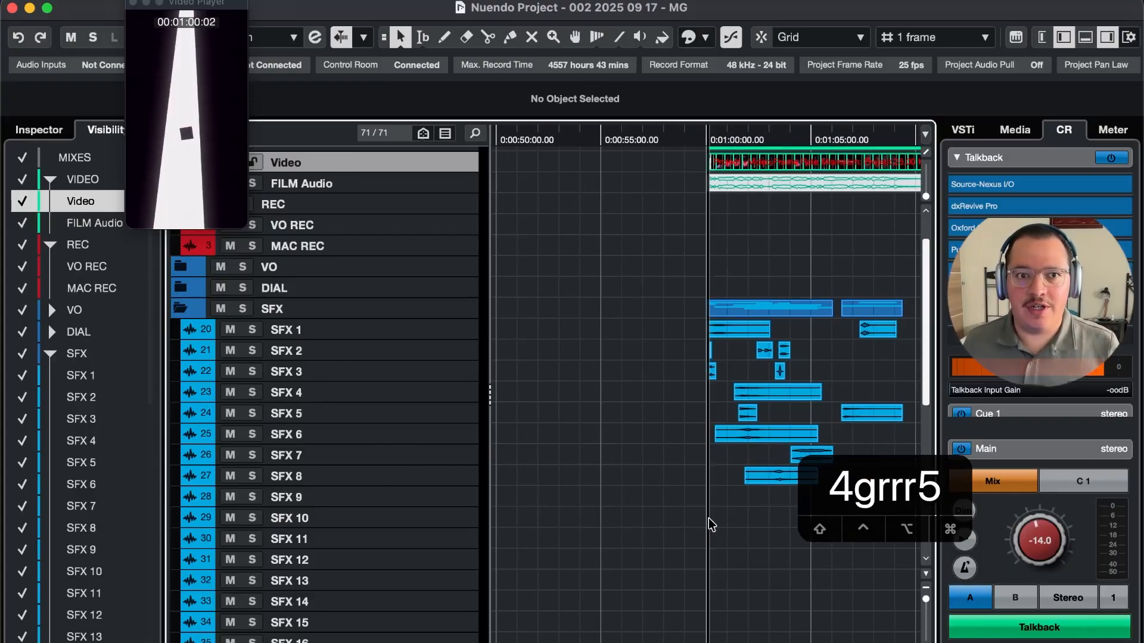
key(t)
key(t)
key(t)
key(t)
key(t)
key(t)
key(5)
key(5)
key(5)
key(5)
key(4)
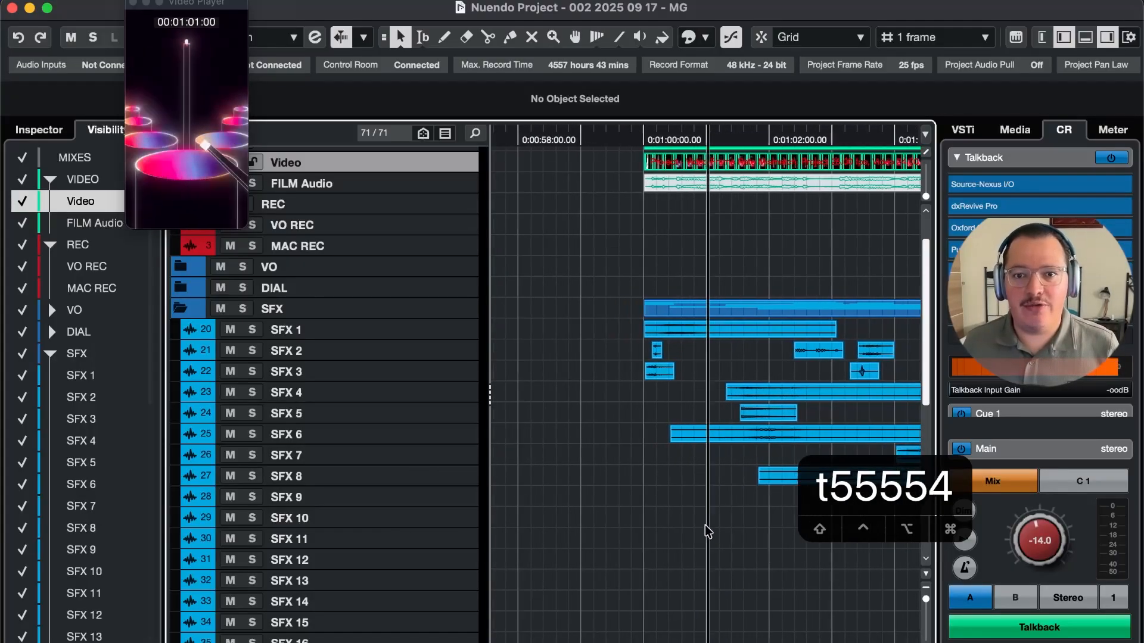
key(4)
key(4)
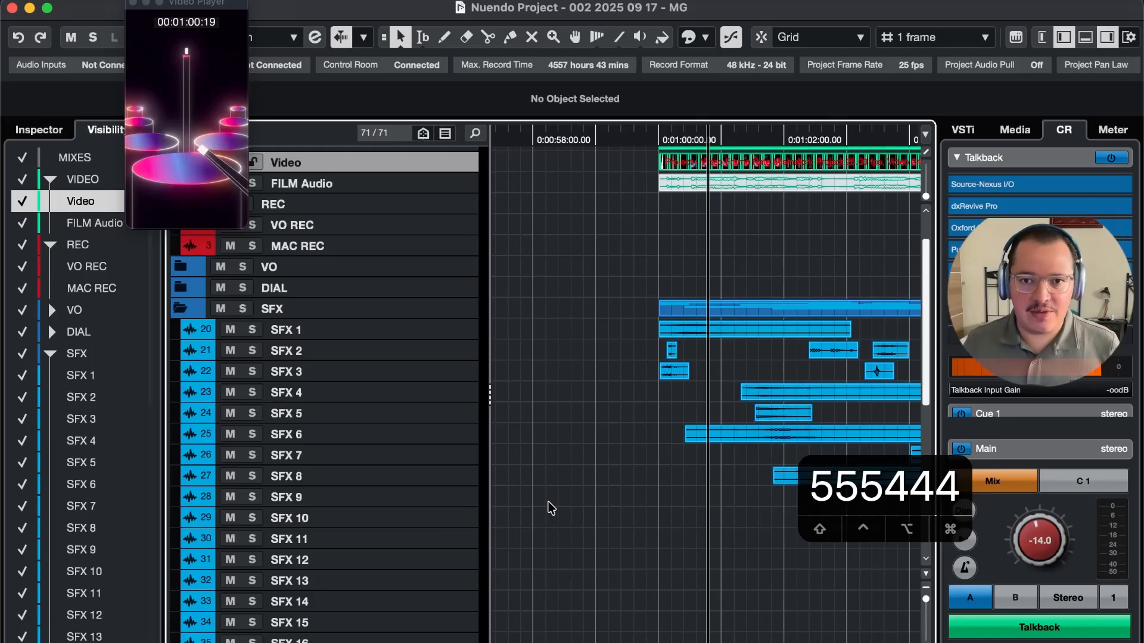
Play the drum section from about 00:01:00:19 past 00:01:02:00, going back to hear its effects again
key(t)
key(5)
key(space)
key(r)
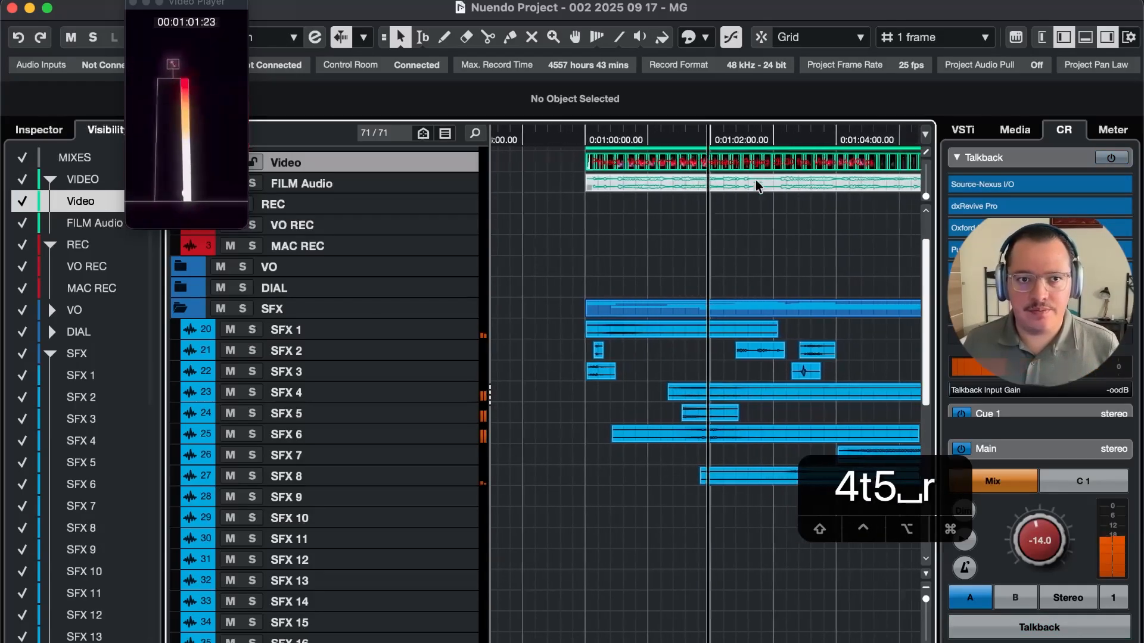
key(4)
key(4)
key(4)
key(space)
key(t)
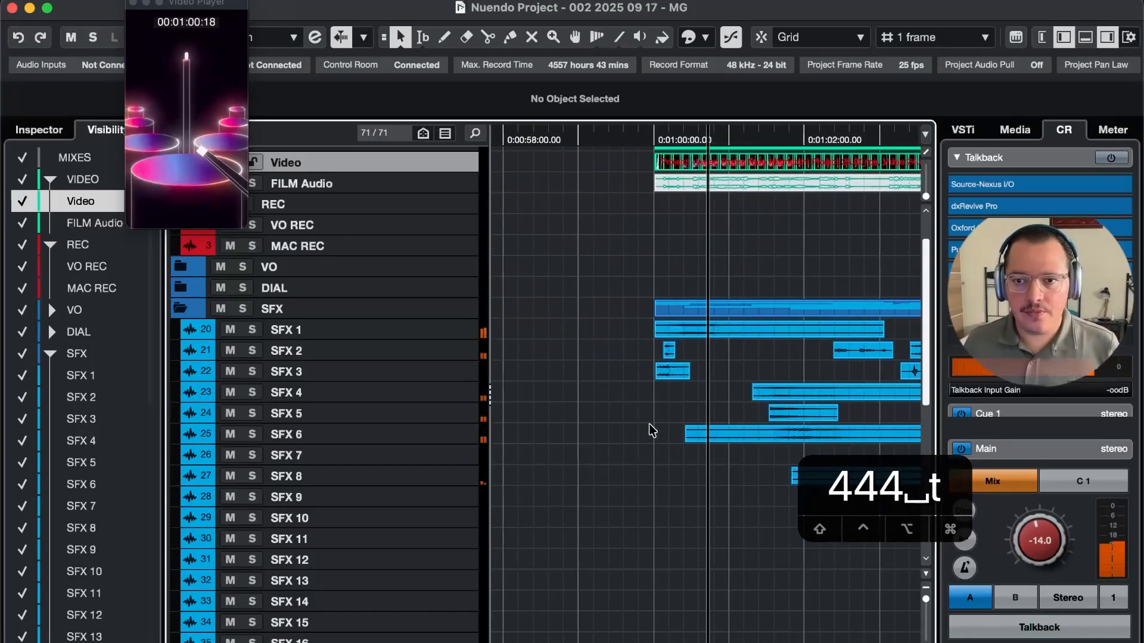
key(ctrl+a)
key(4)
key(4)
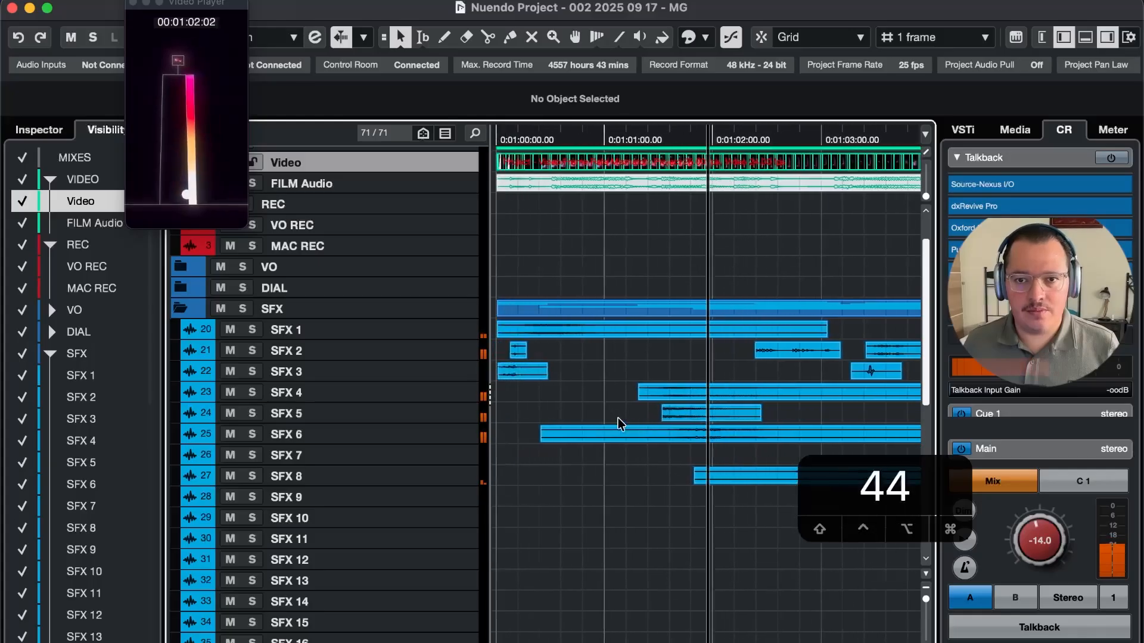
Step back and forth through the drumstick hits between 00:01:01:03 and 00:01:01:13 to examine their timing in the video
key(4)
key(5)
key(5)
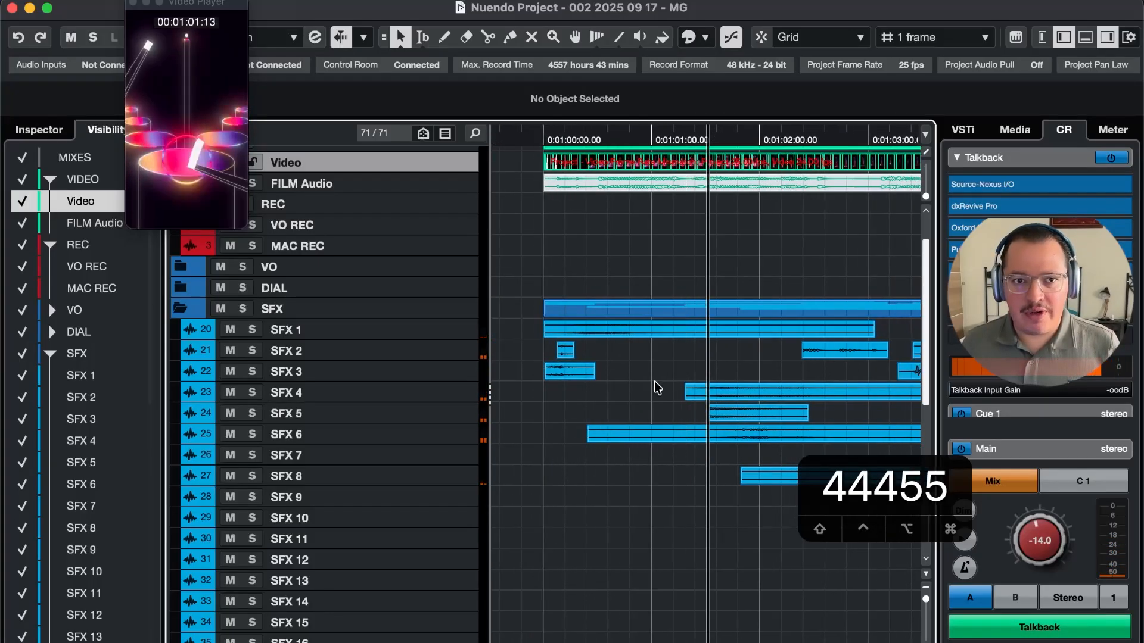
key(5)
key(5)
key(4)
key(4)
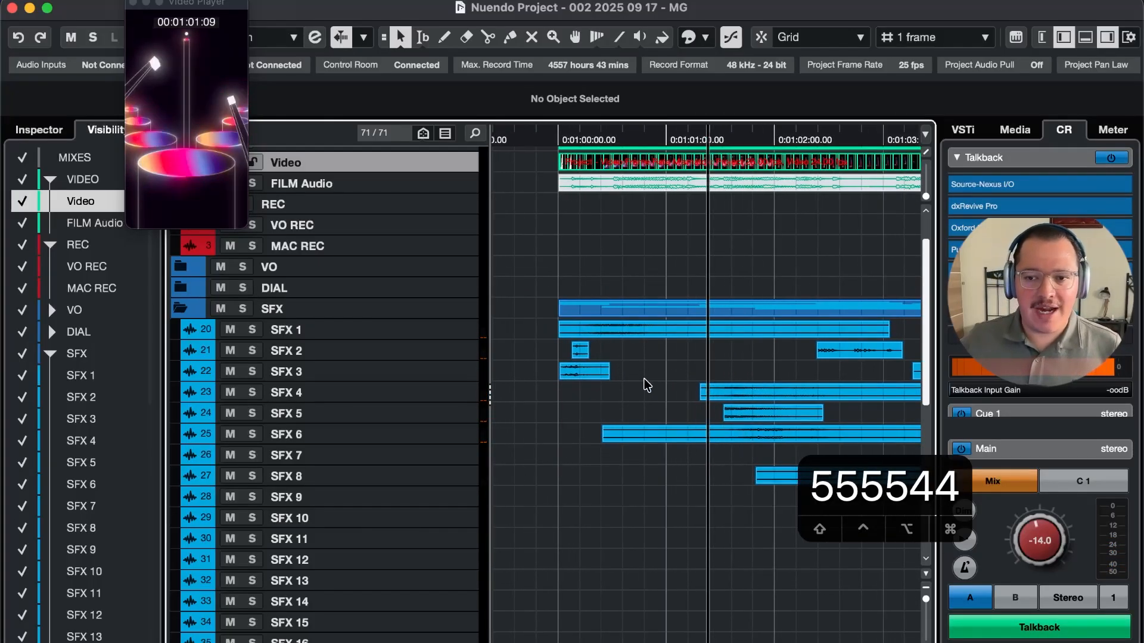
key(4)
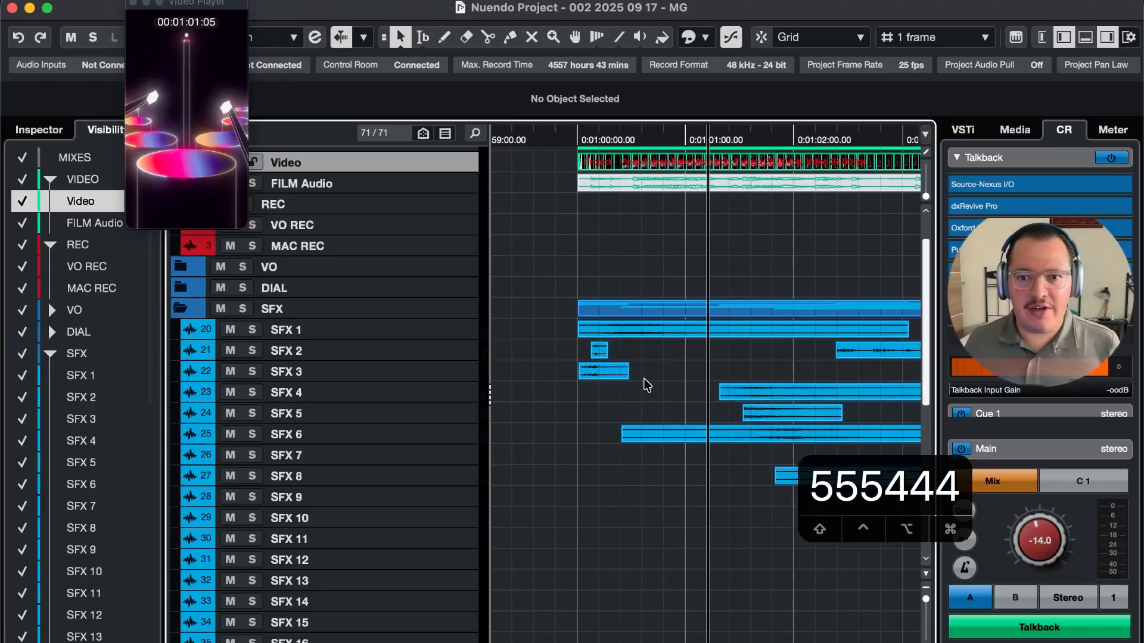
key(4)
key(5)
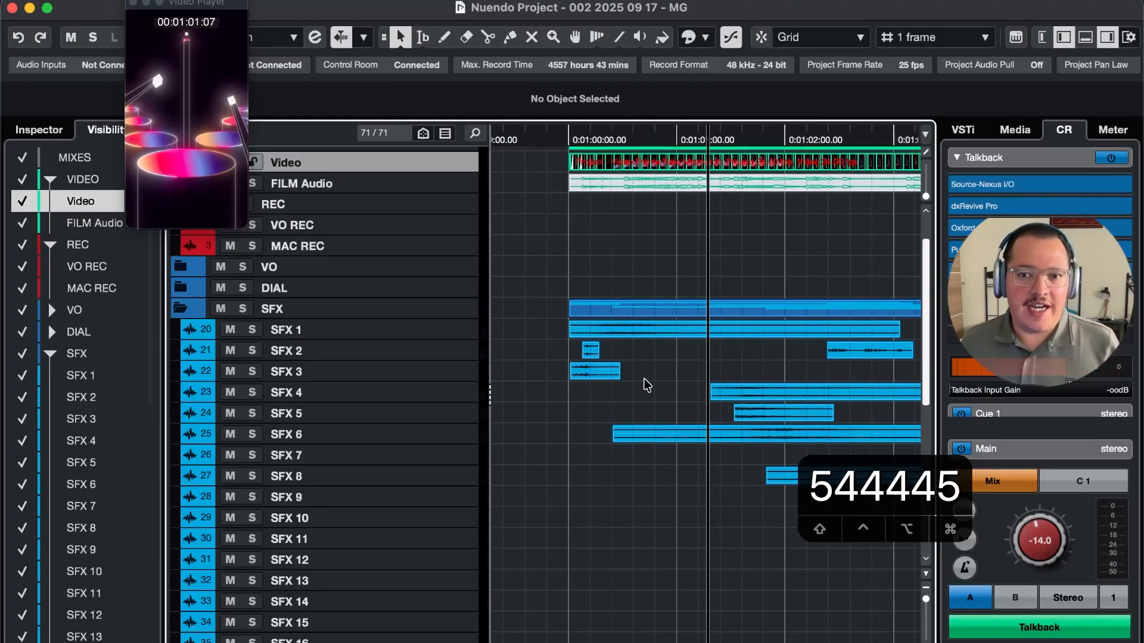
key(4)
Launch Soundly to look for sound effects
key(super+Tab)
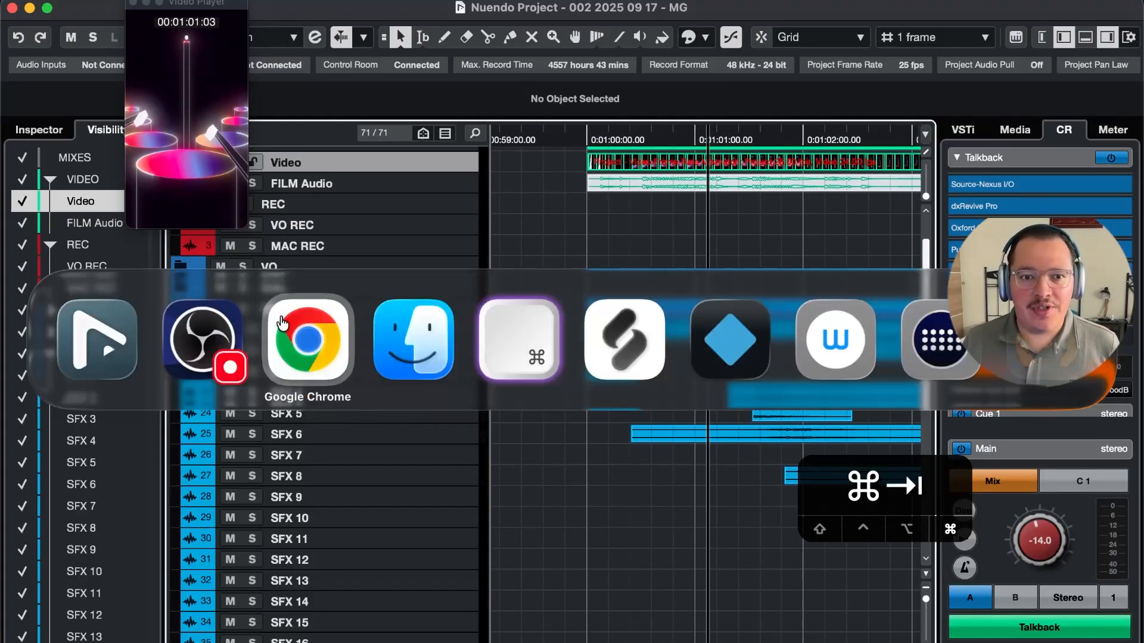
click(121, 367)
key(alt+space)
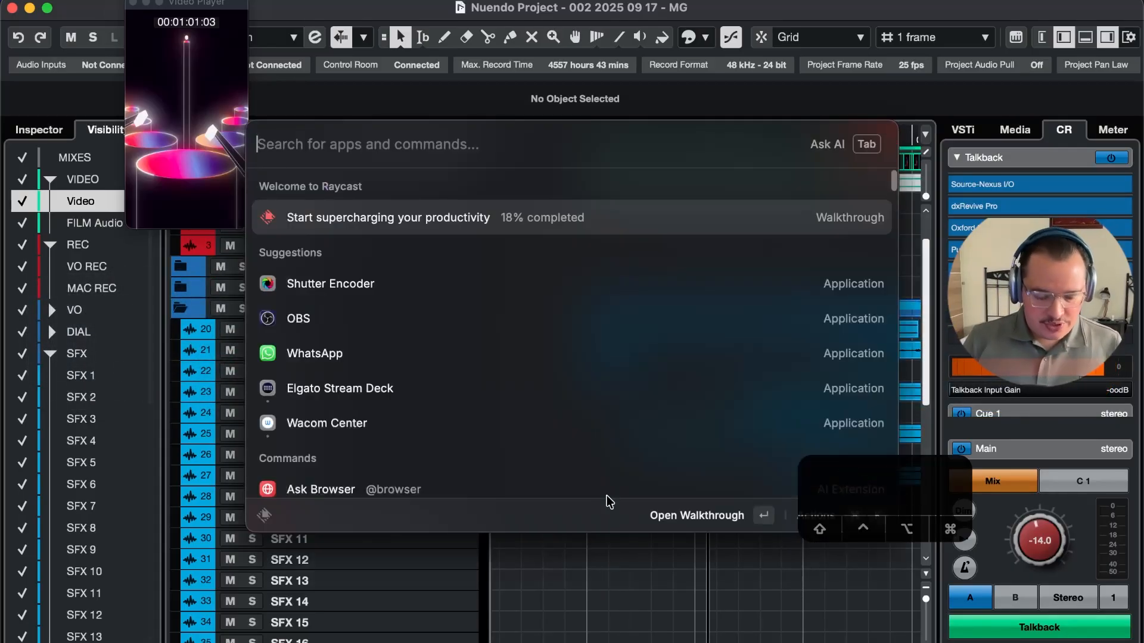
text(sound)
key(Down)
key(Return)
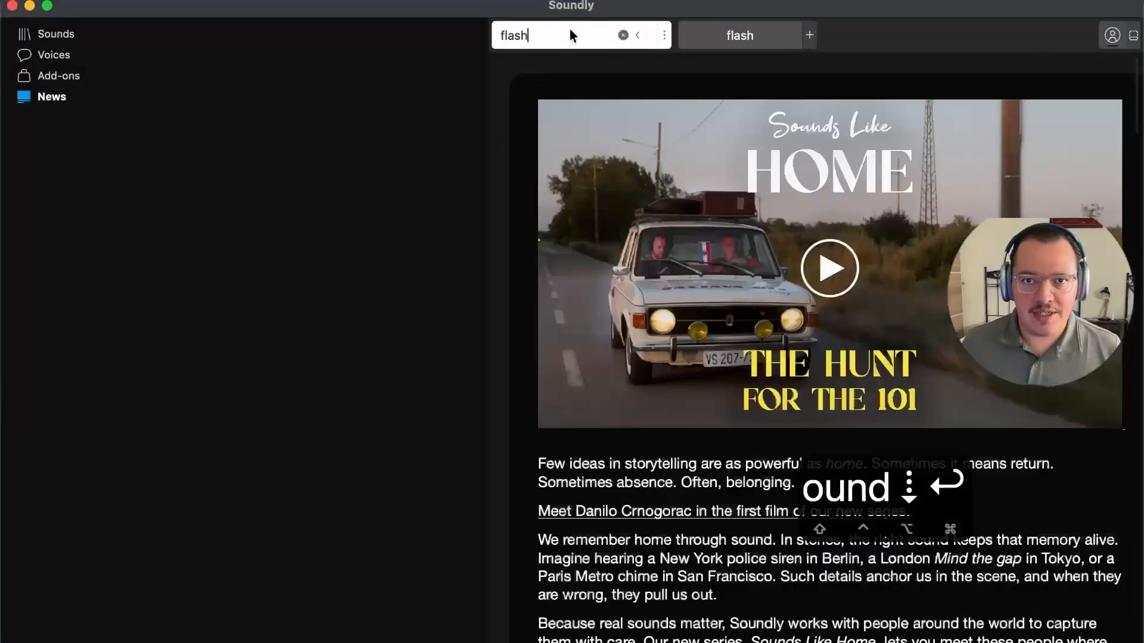
Search the Soundly library for "drum" and browse the resulting sounds
text(drum)
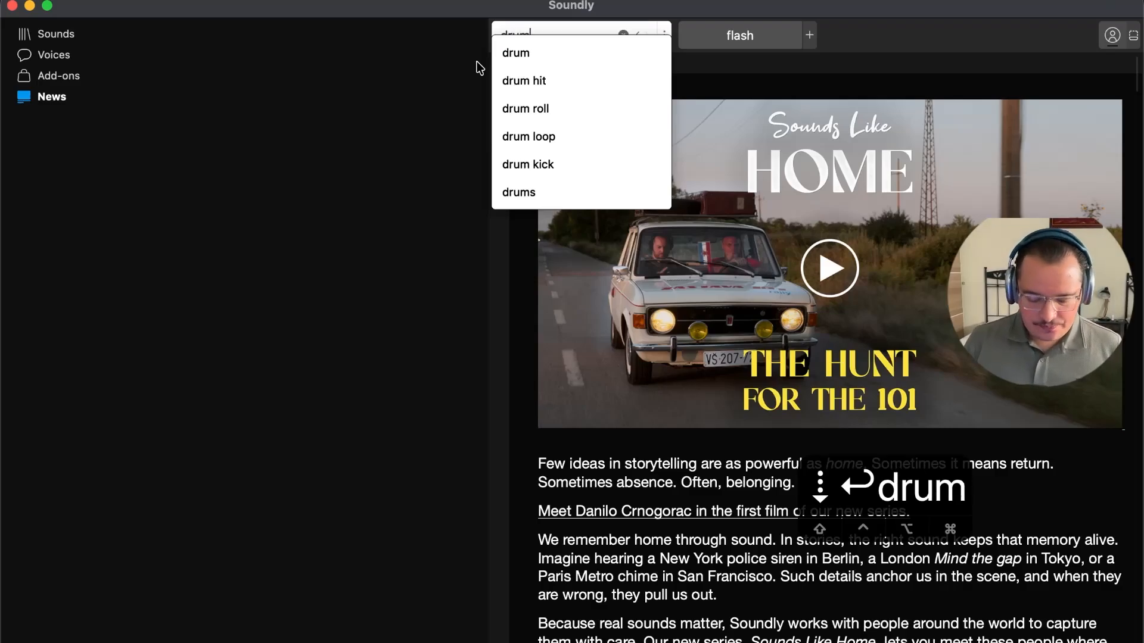
key(Return)
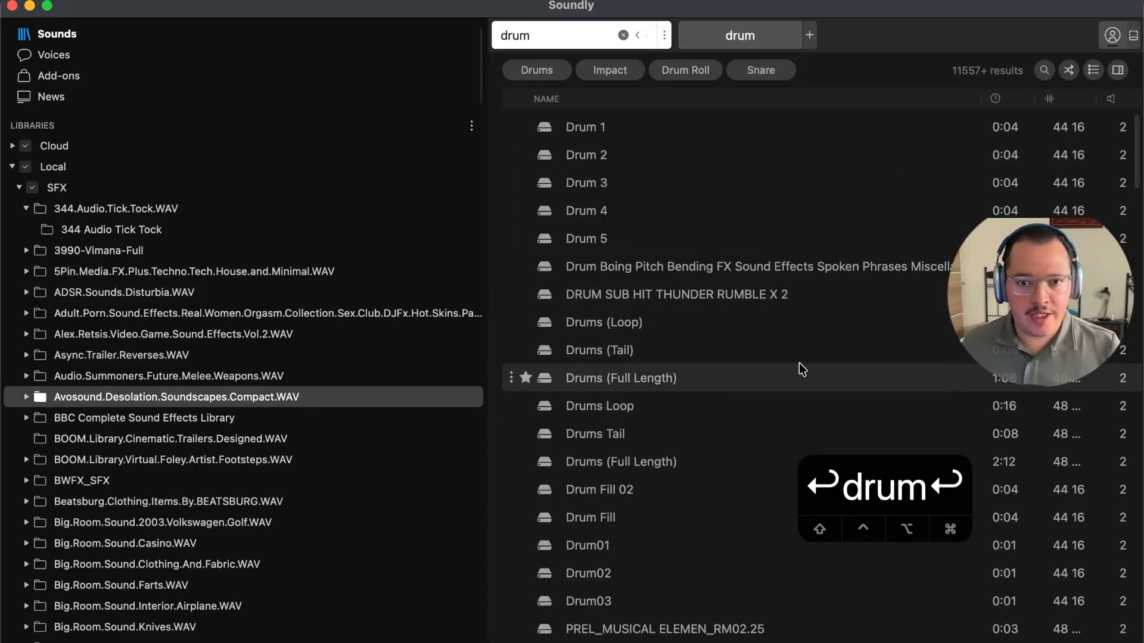
scroll(799, 365, down, 15)
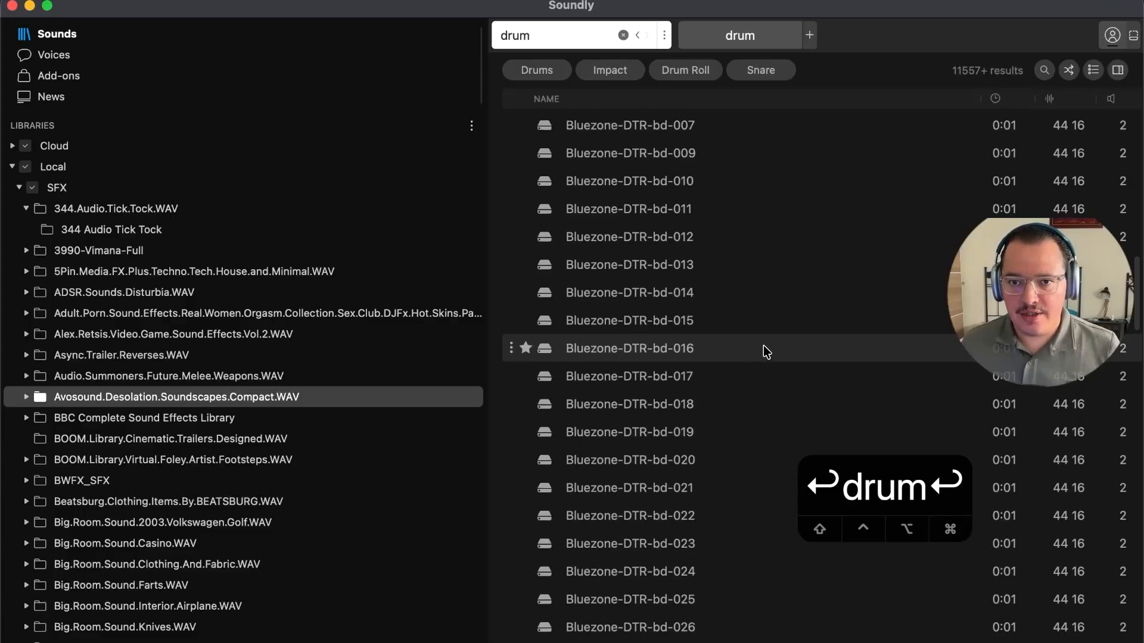
Audition the drum samples Bluezone-DTR-bd-016, 015 and 014, and replay 015 for comparison
drag(763, 346, 753, 385)
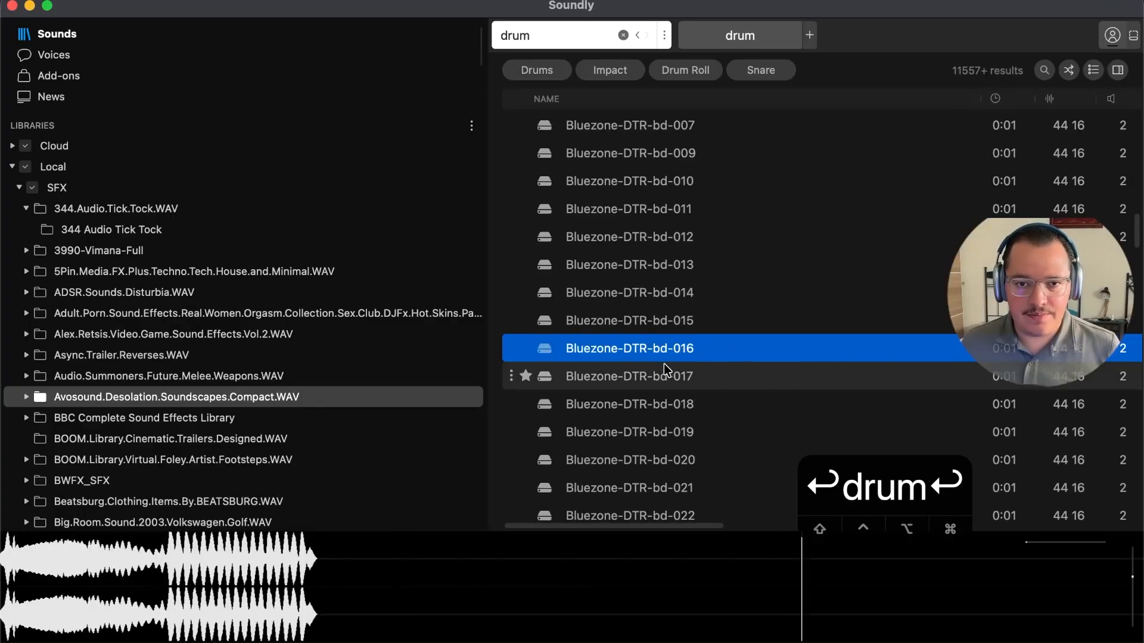
click(724, 322)
click(724, 292)
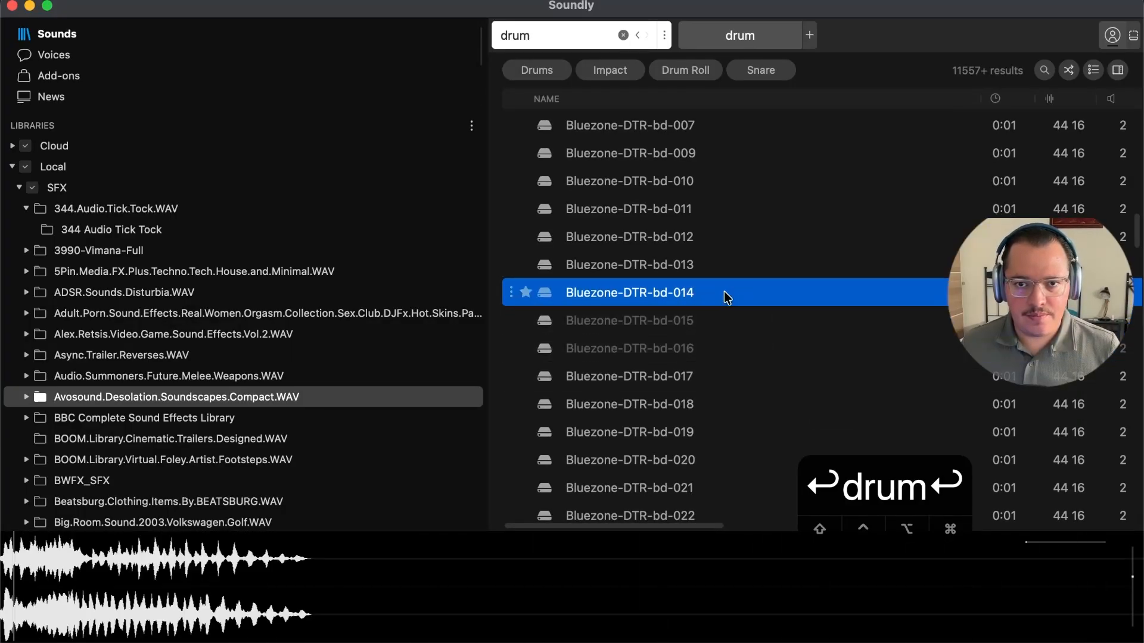
click(712, 320)
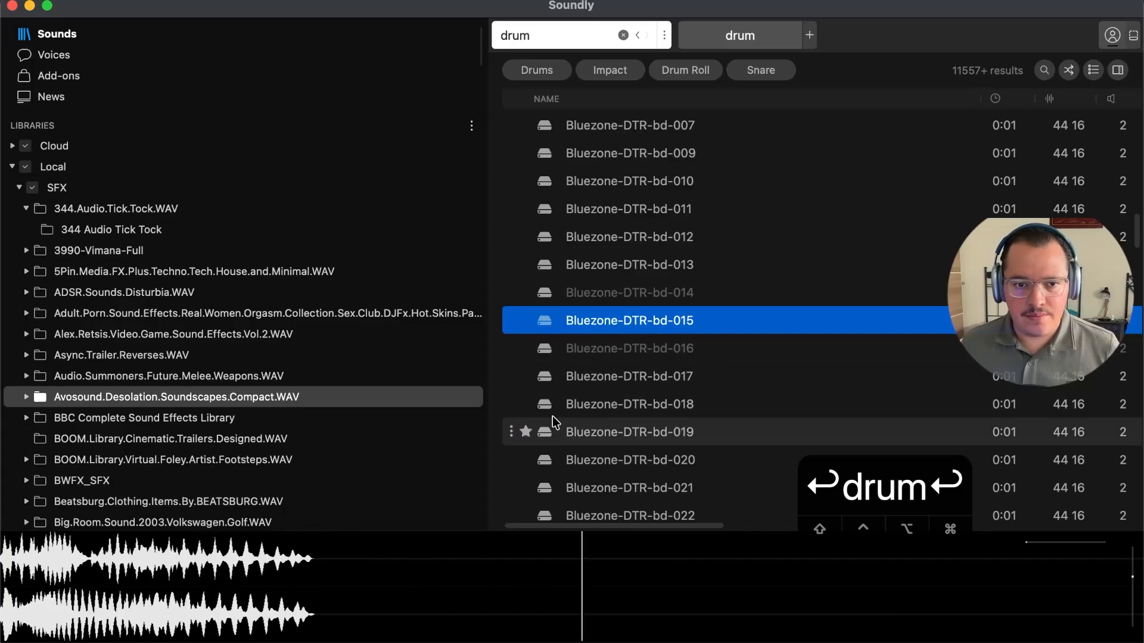
Select the first 0.48 seconds or so of Bluezone-DTR-bd-015 and insert it on the SFX 7 track in Nuendo
drag(403, 594, 1, 581)
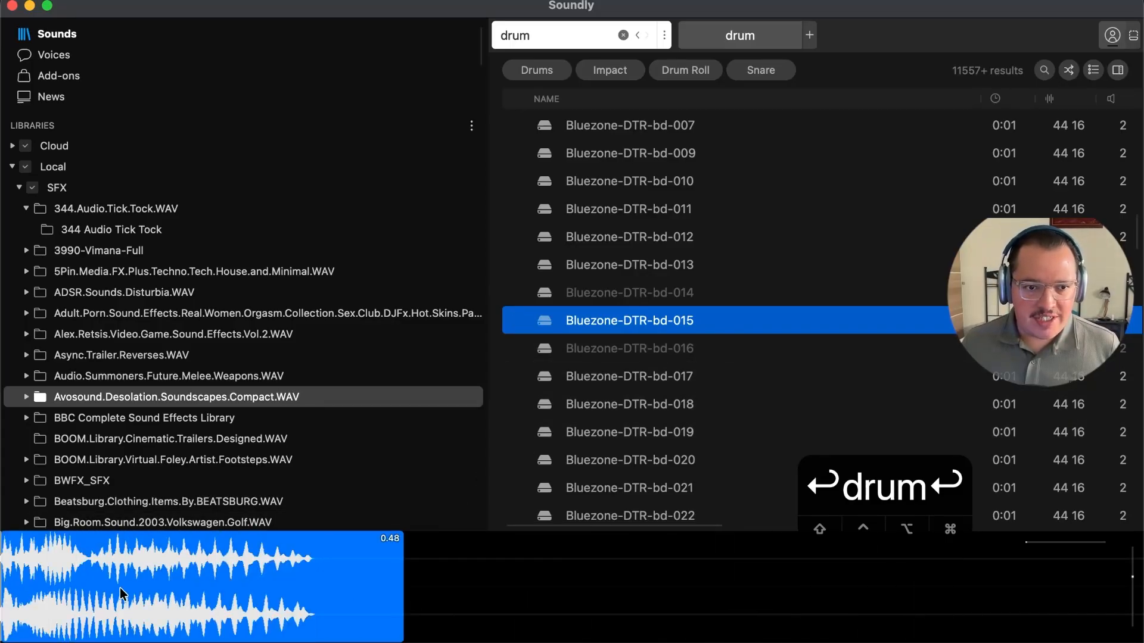
drag(212, 592, 765, 553)
key(super+Tab)
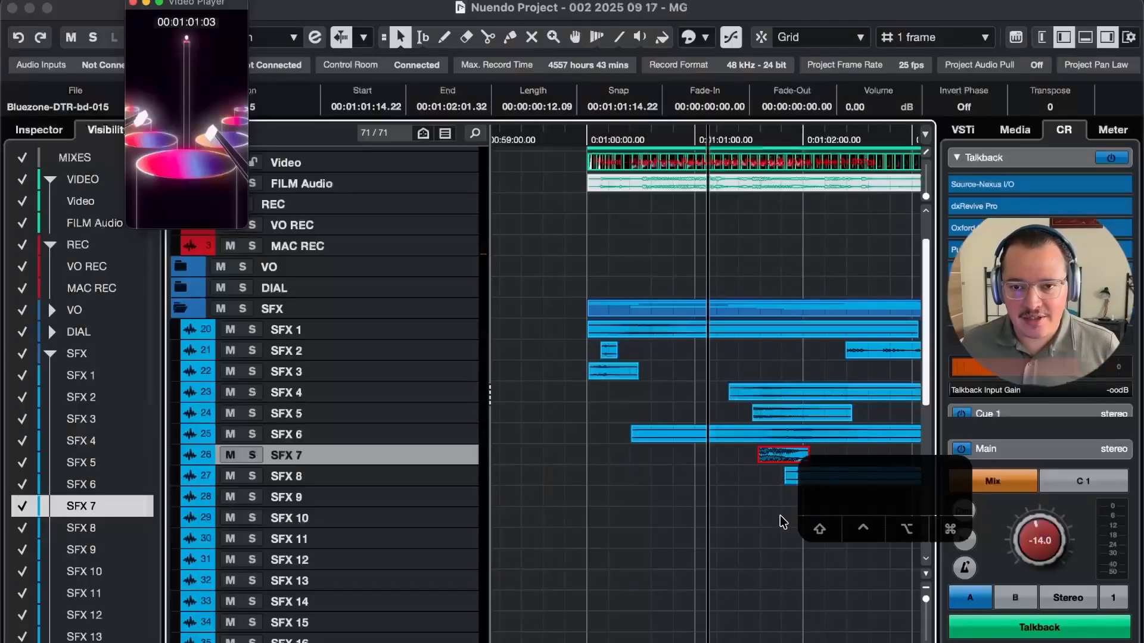
Align the Bluezone-DTR-bd-015 clip on SFX 7 with the start of the SL_DrumHits_Tom_XyloZ clip and set its volume to -11 dB
key(super+t)
key(super+t)
key(g)
key(t)
key(t)
key(t)
key(t)
key(t)
key(t)
scroll(666, 476, down, 3)
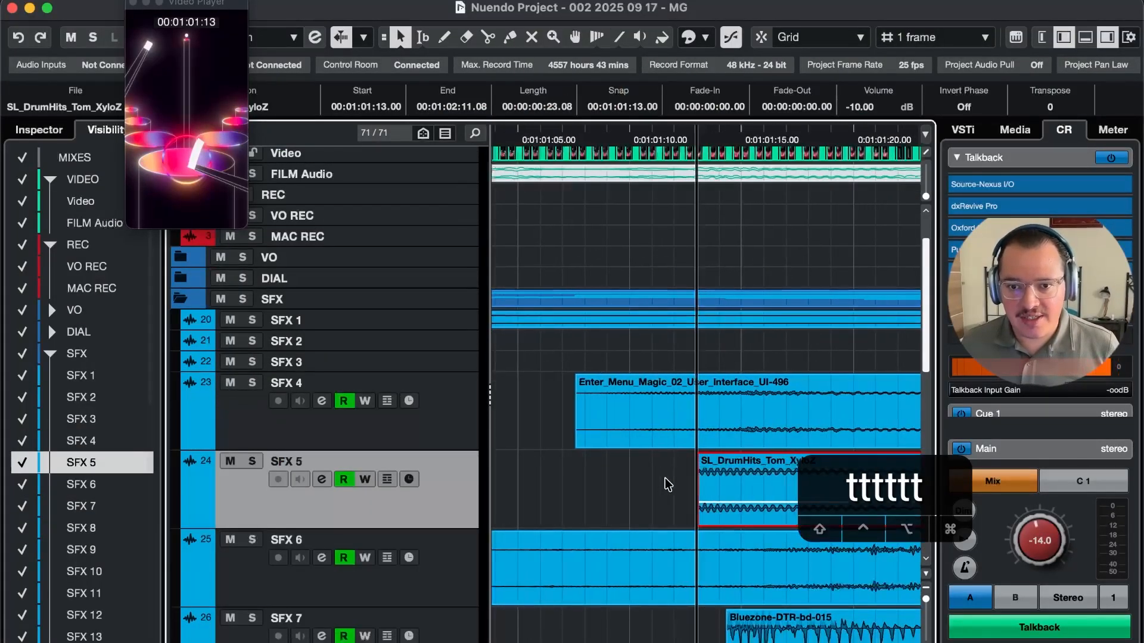
click(744, 544)
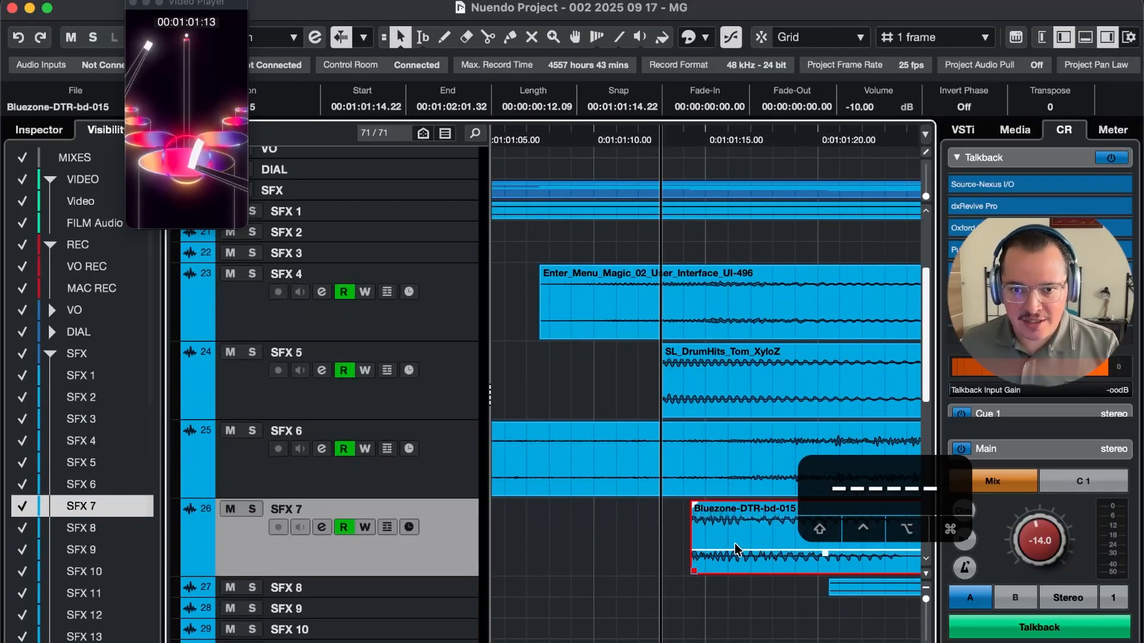
drag(742, 547, 713, 551)
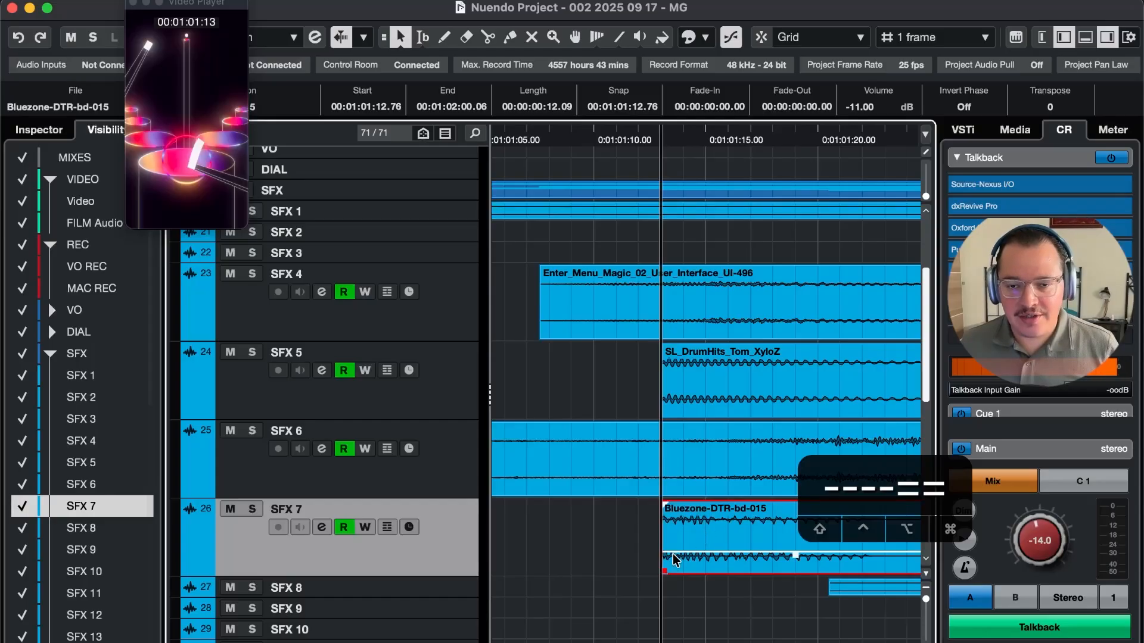
Play the drum section past 00:01:01:22 to hear the new drum layer with the picture
key(r)
key(r)
key(r)
key(r)
key(r)
key(r)
scroll(677, 534, down, 3)
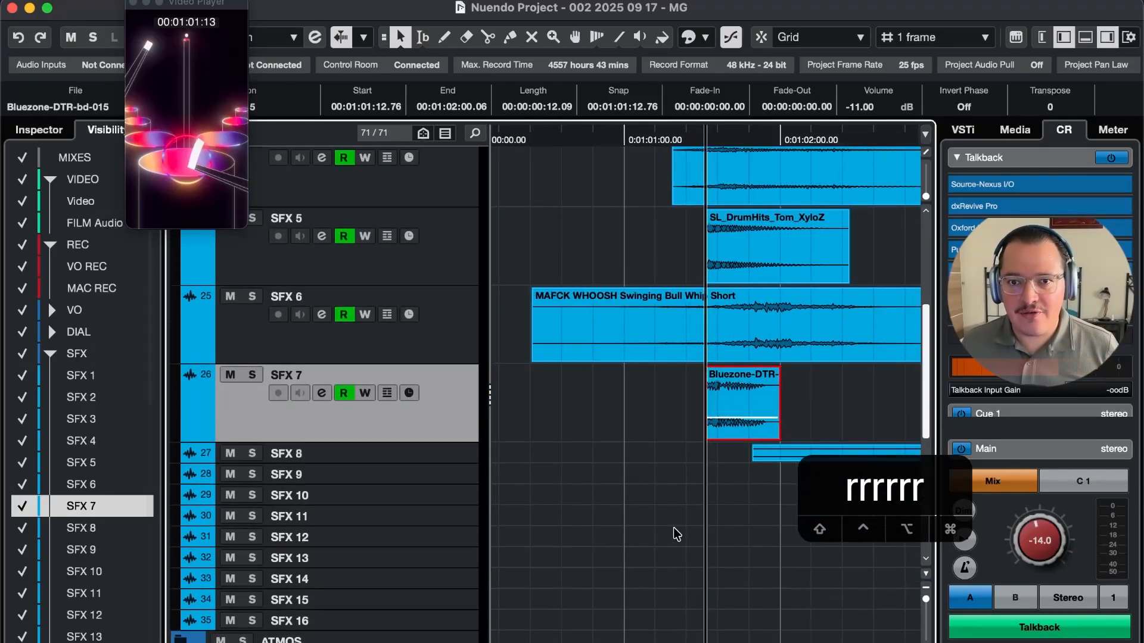
key(r)
scroll(677, 534, up, 4)
scroll(677, 535, right, 3)
scroll(677, 535, down, 1)
scroll(676, 535, left, 1)
key(4)
key(4)
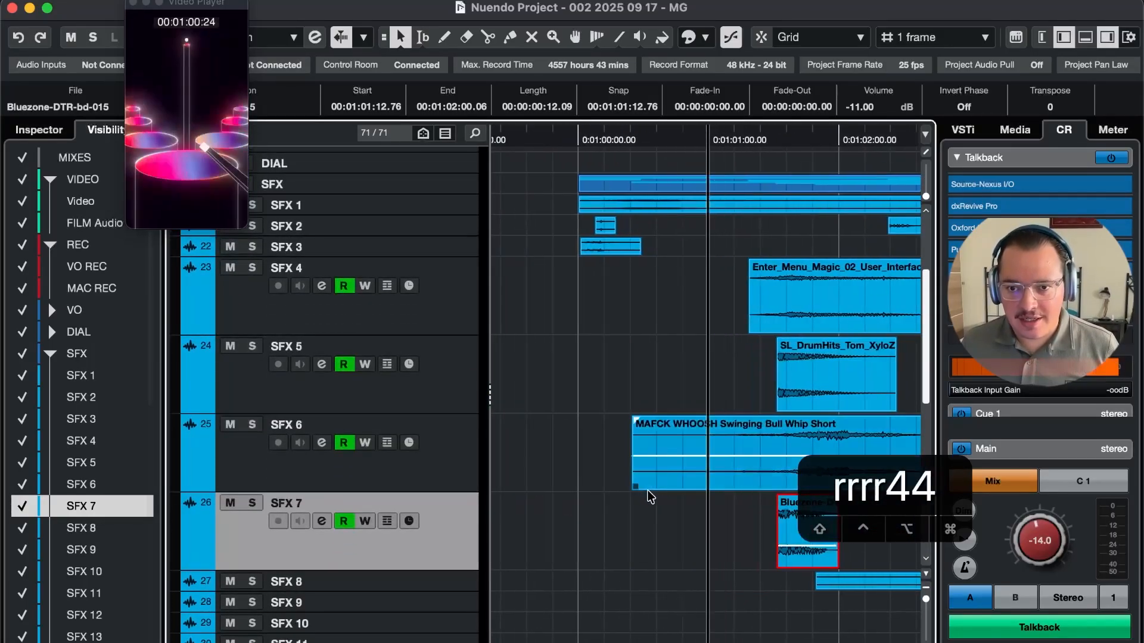
key(r)
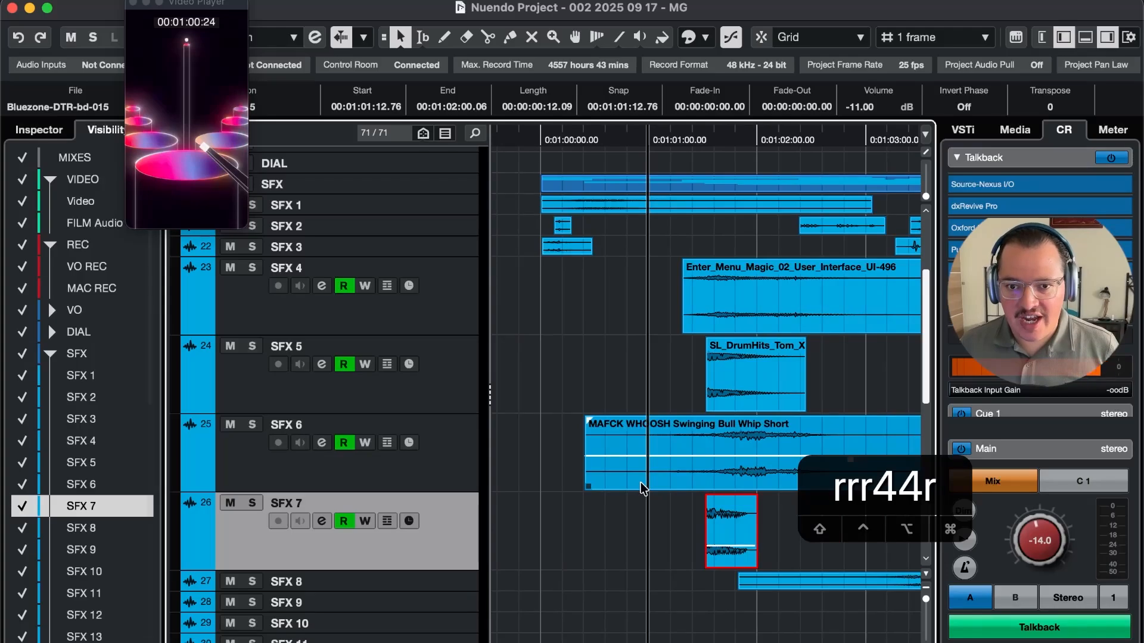
key(4)
key(4)
key(space)
key(a)
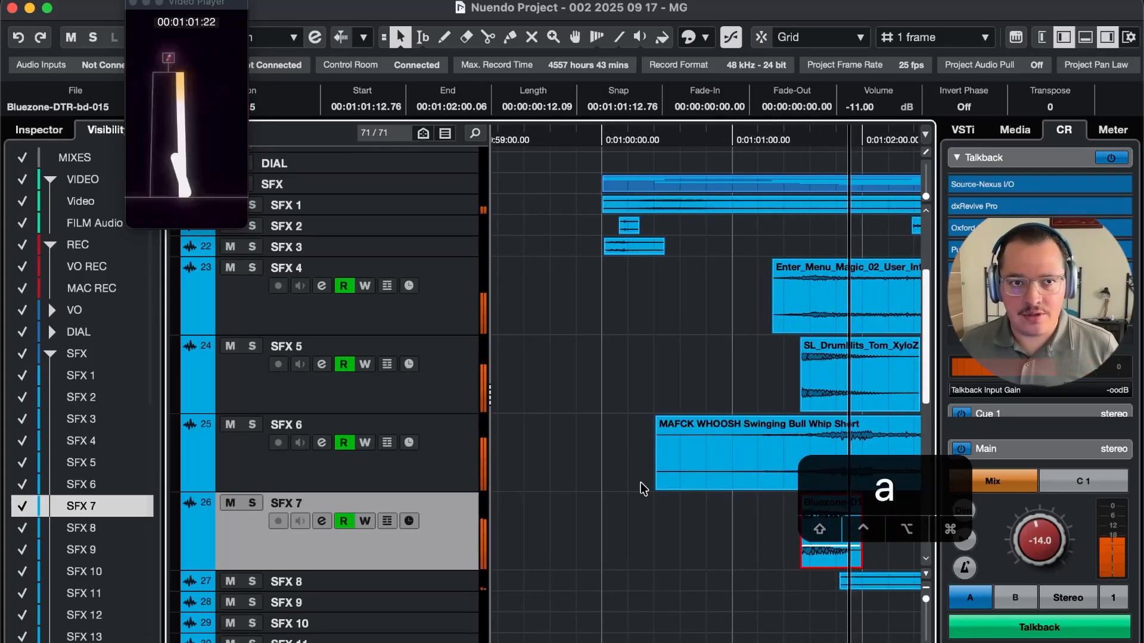
key(space)
Replay the opening past 00:01:02:15 to check the drum hit within the whole sequence
key(space)
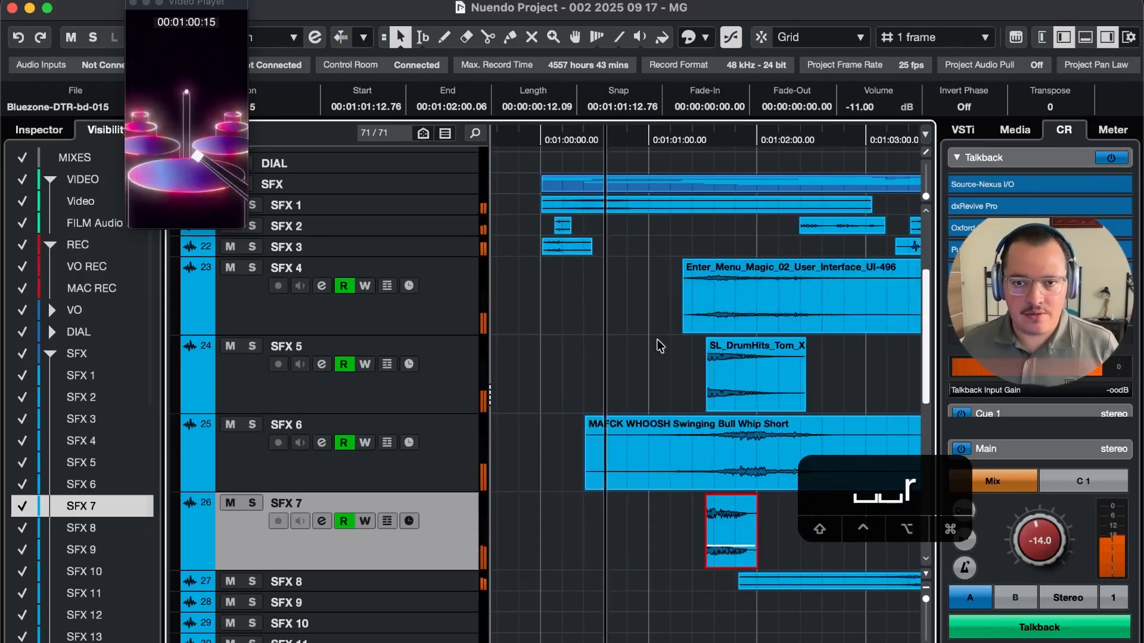
key(r)
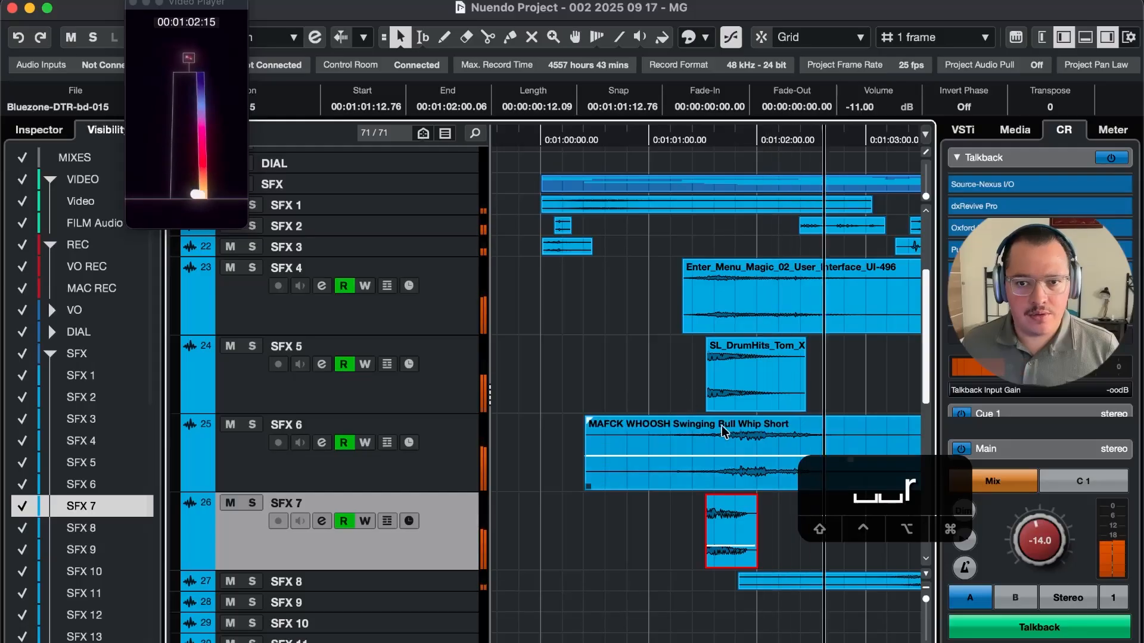
key(r)
key(space)
key(r)
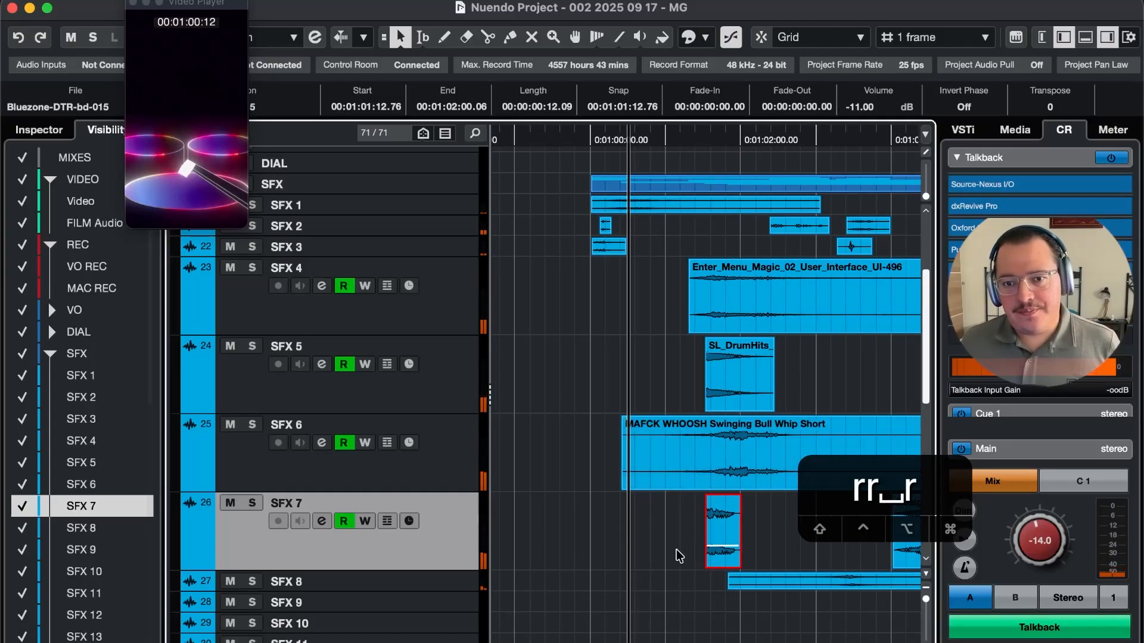
Locate the start of the Bluezone-DTR-bd-015 clip, then play the hit from about 00:01:00:20
drag(660, 547, 774, 512)
key(g)
key(t)
key(t)
key(t)
key(t)
key(t)
key(t)
scroll(773, 511, down, 4)
scroll(773, 512, right, 3)
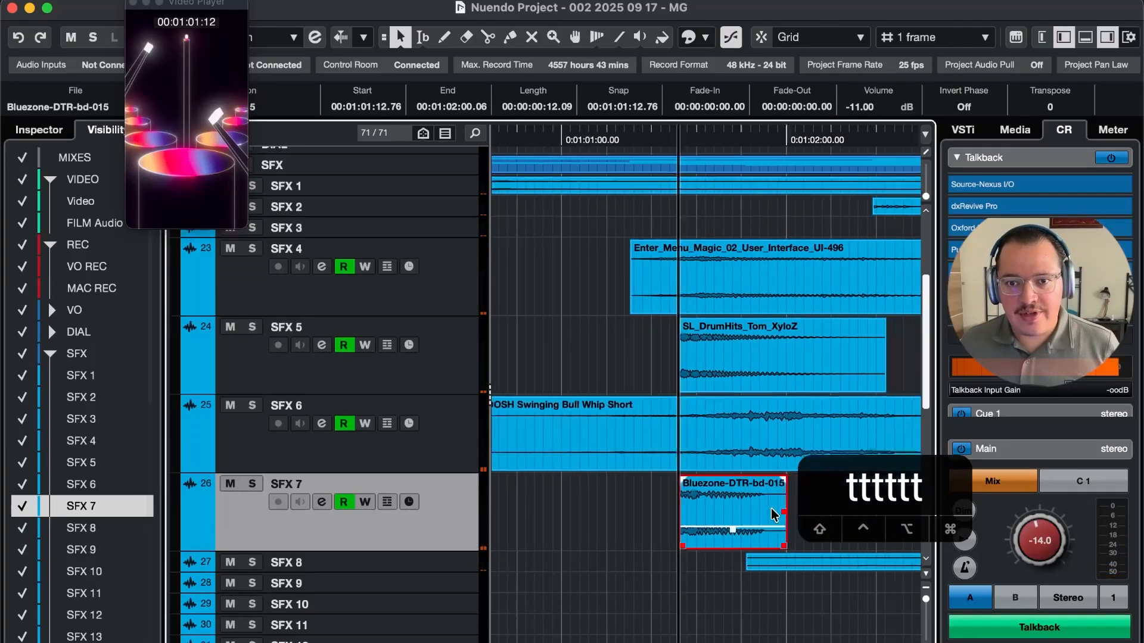
key(4)
key(4)
key(4)
key(4)
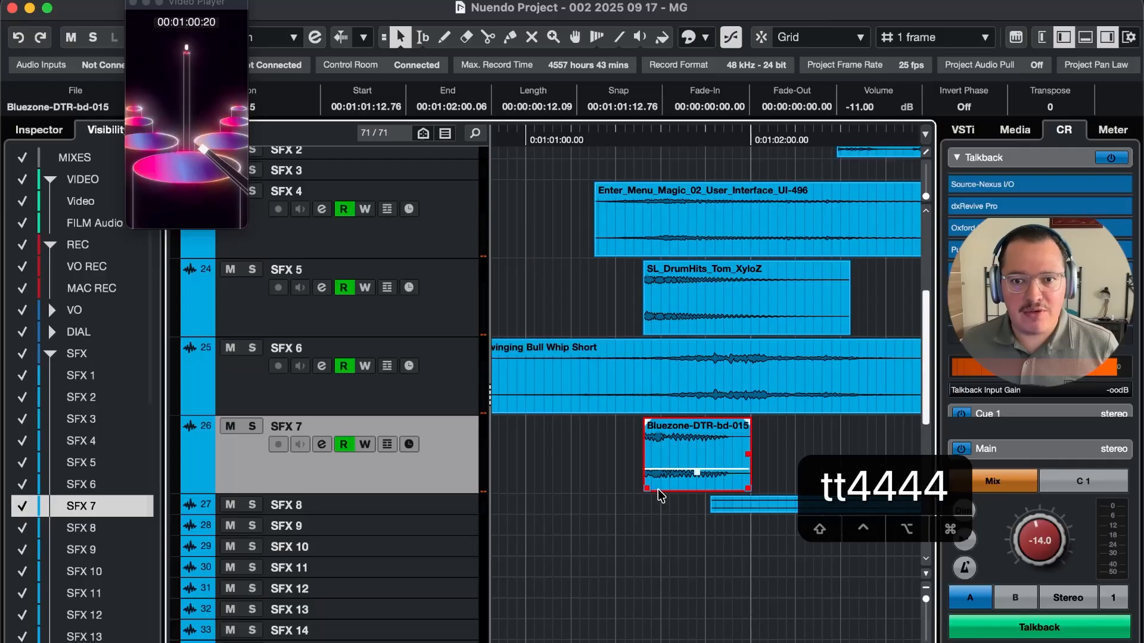
key(space)
key(space)
Enlarge the Video Player window and play the drum section past 00:01:02:13 to judge the sound against the picture
drag(247, 228, 439, 398)
key(5)
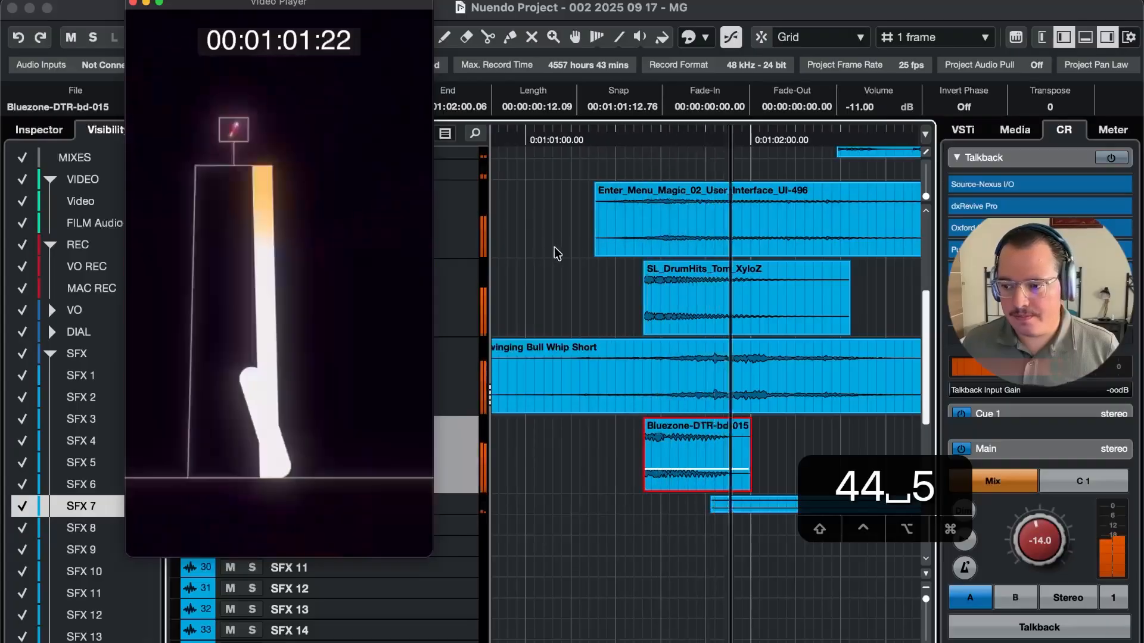
key(space)
key(space)
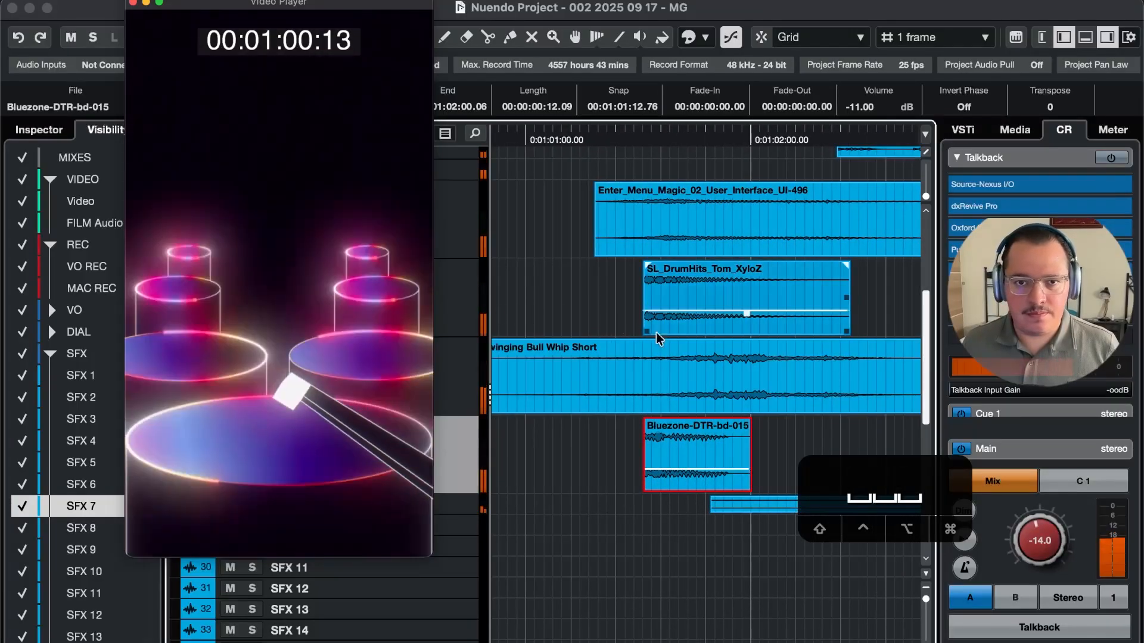
key(r)
key(r)
click(652, 511)
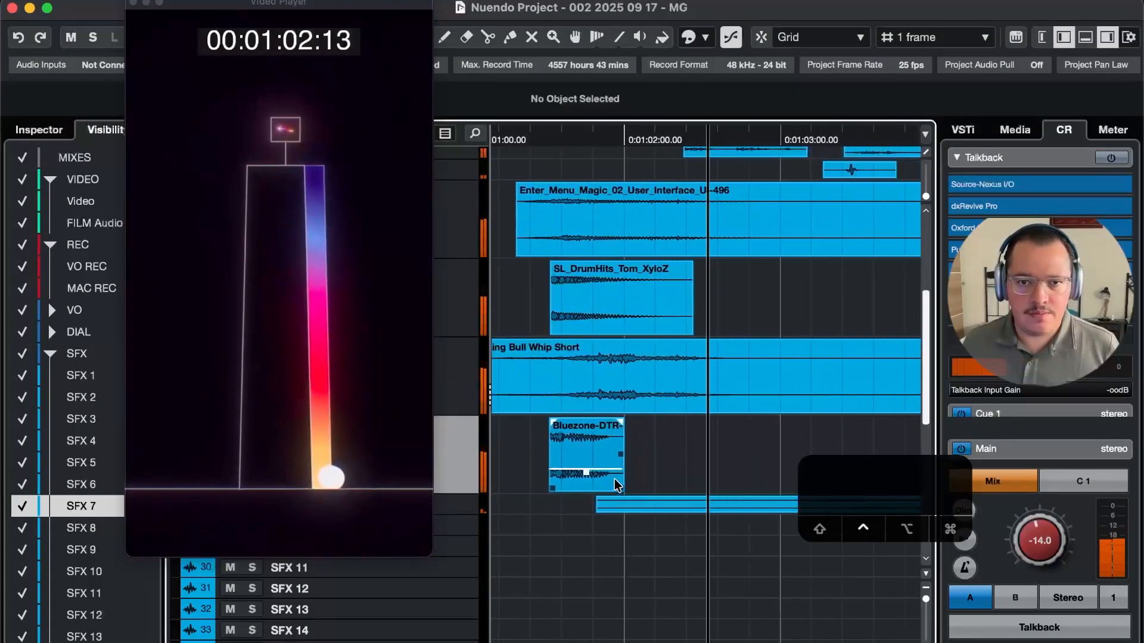
key(space)
key(r)
key(5)
key(r)
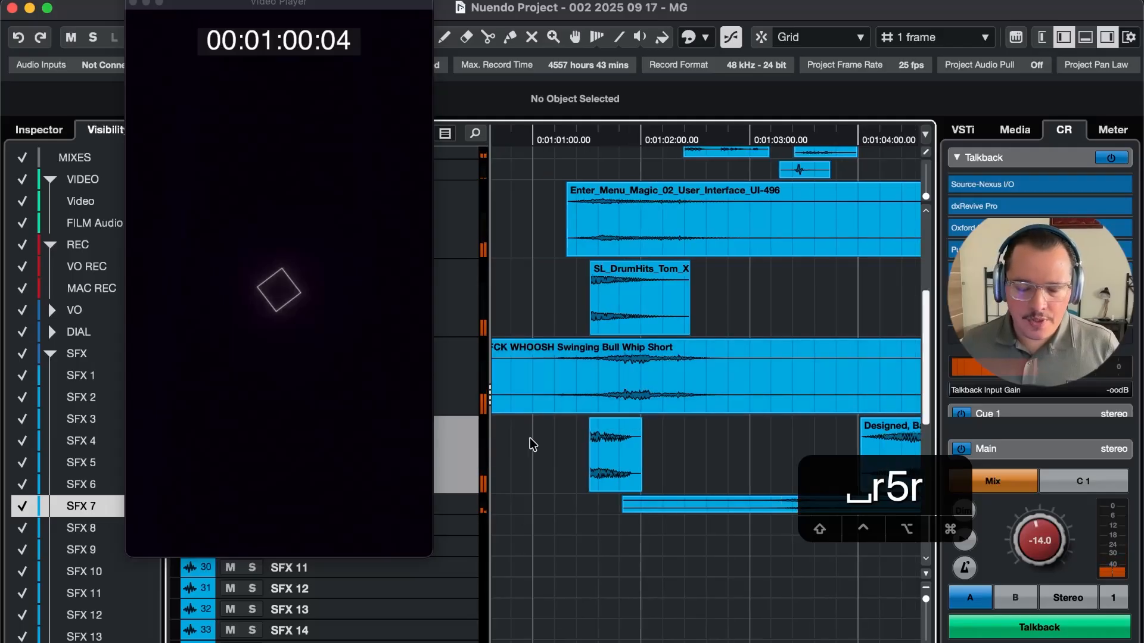
Select the Bluezone-DTR-bd-015 clip on SFX 7 and place the cursor at the drumstick hit at 00:01:01:13
click(614, 453)
key(g)
key(5)
key(5)
key(5)
key(4)
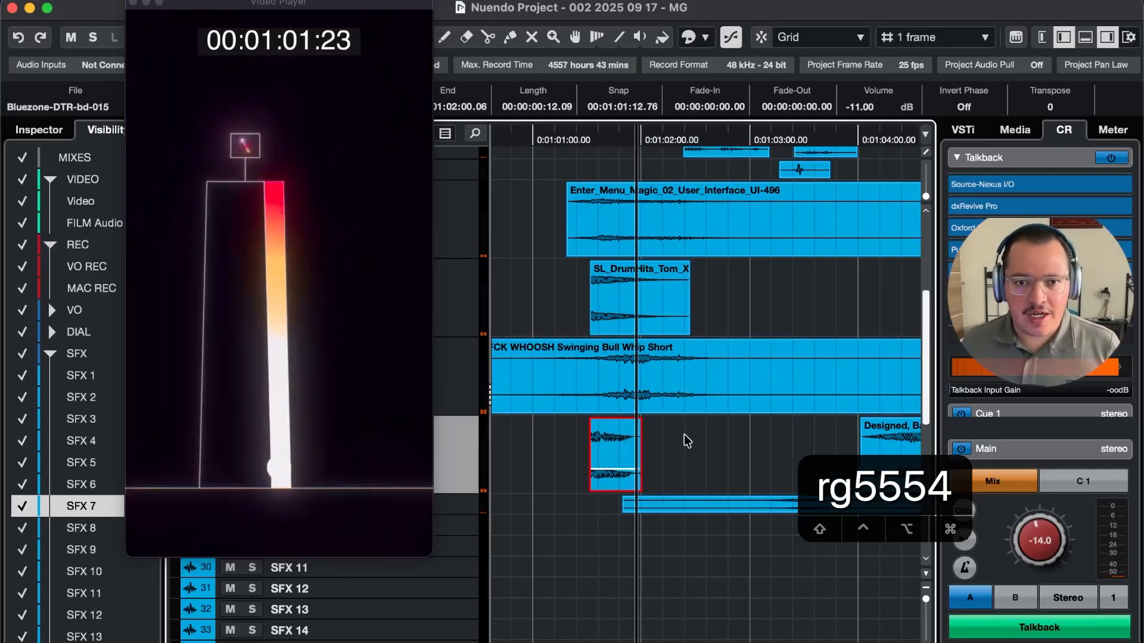
key(t)
key(t)
key(4)
key(4)
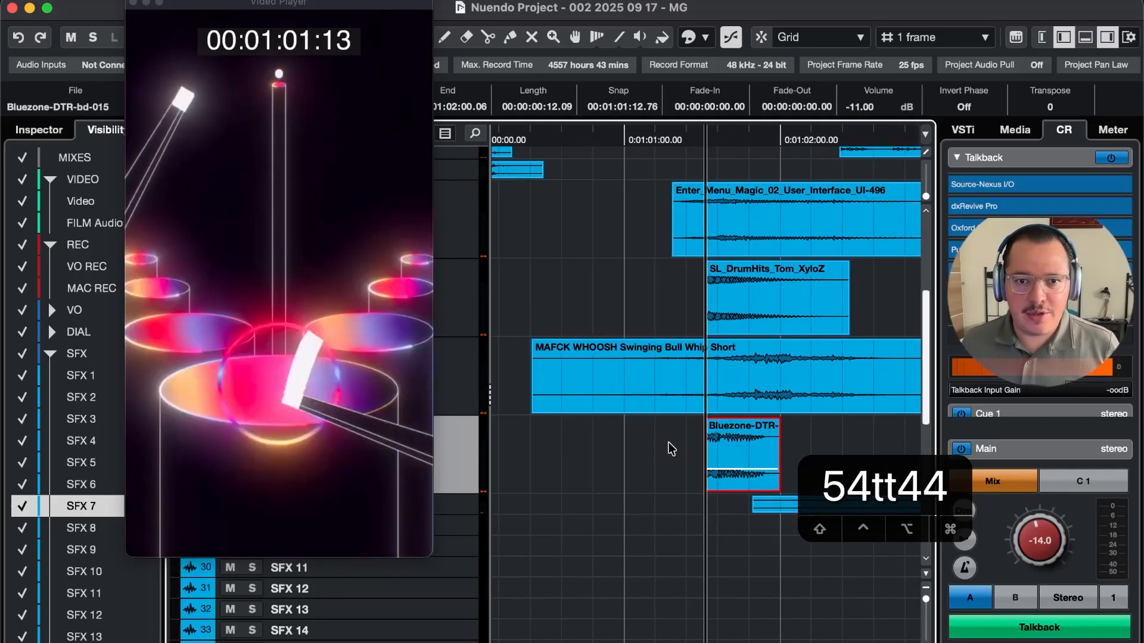
Step frame by frame between 00:01:01:12 and 00:01:01:16 to examine how the glowing rings spread from the struck drums
key(F6)
key(F5)
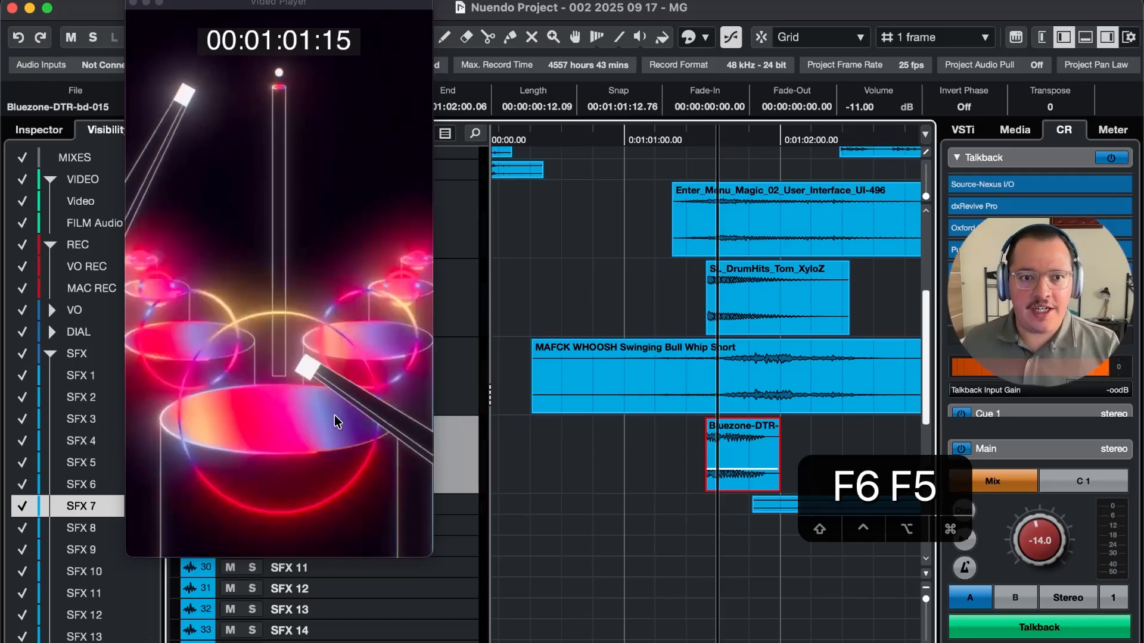
key(F6)
key(F6)
key(F5)
key(F5)
key(F6)
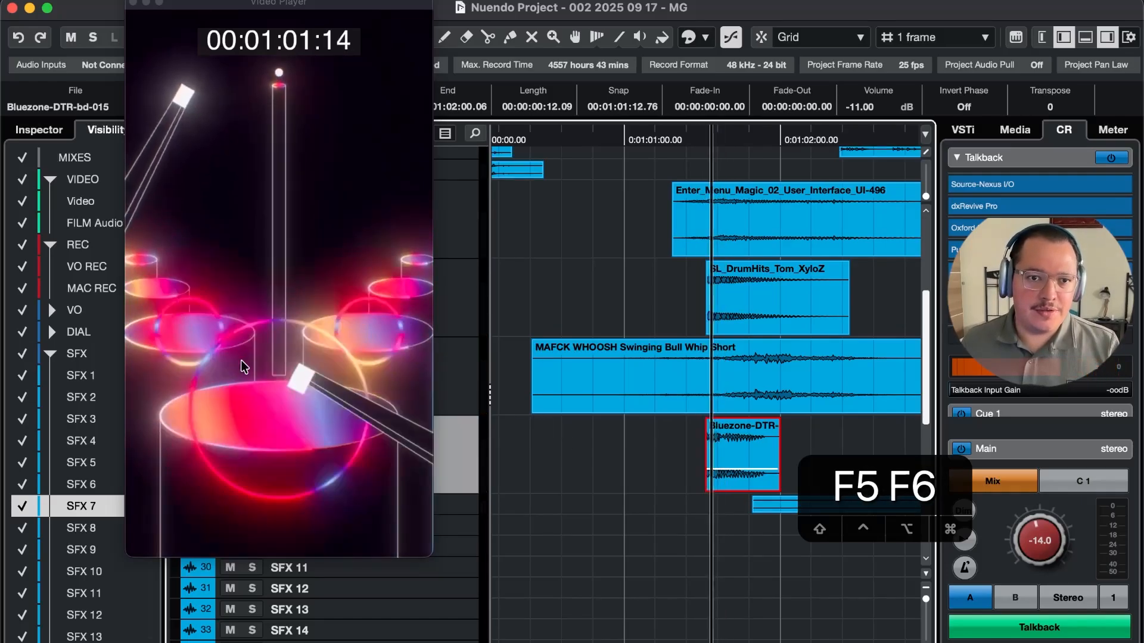
key(F6)
key(F6)
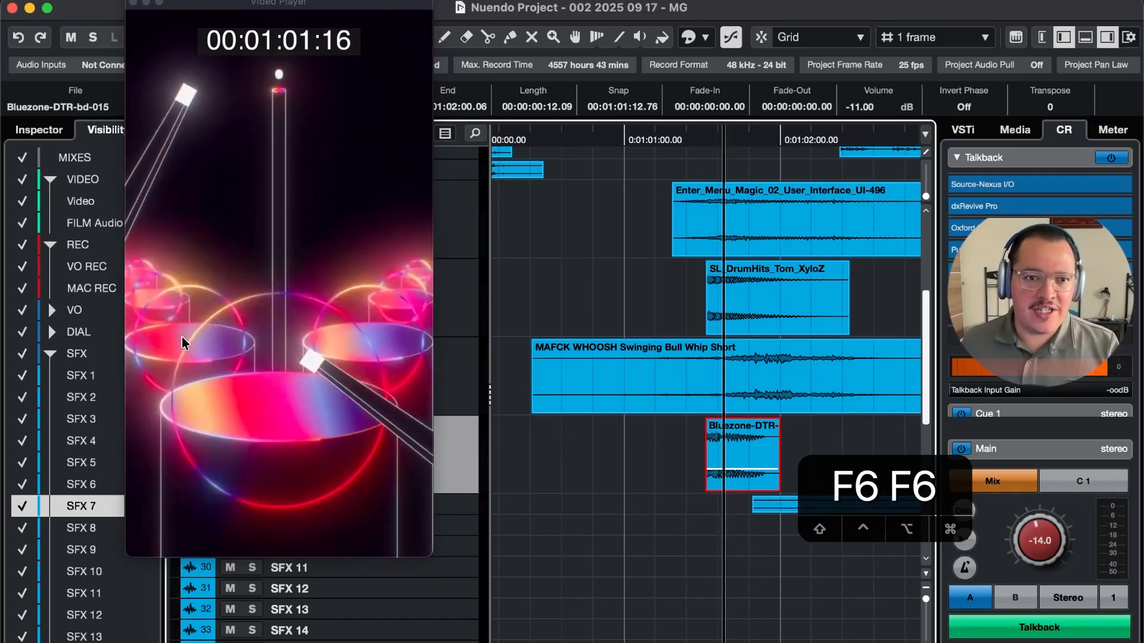
key(F5)
key(F5)
key(F5)
key(F5)
key(F6)
key(F6)
key(F6)
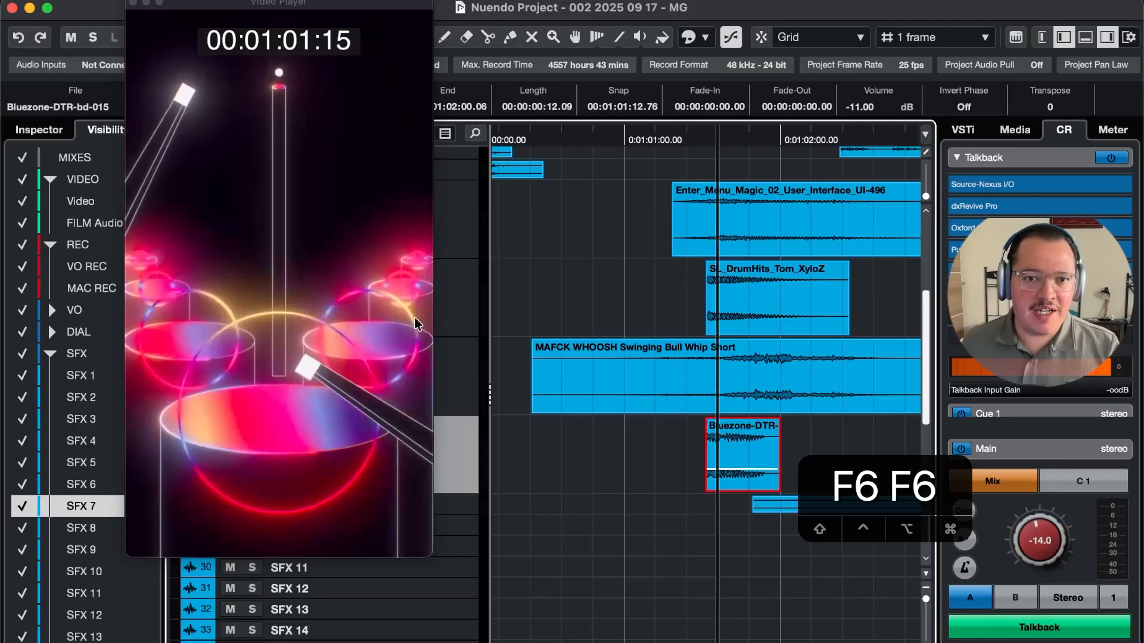
key(F6)
key(F5)
key(F5)
key(F5)
key(F6)
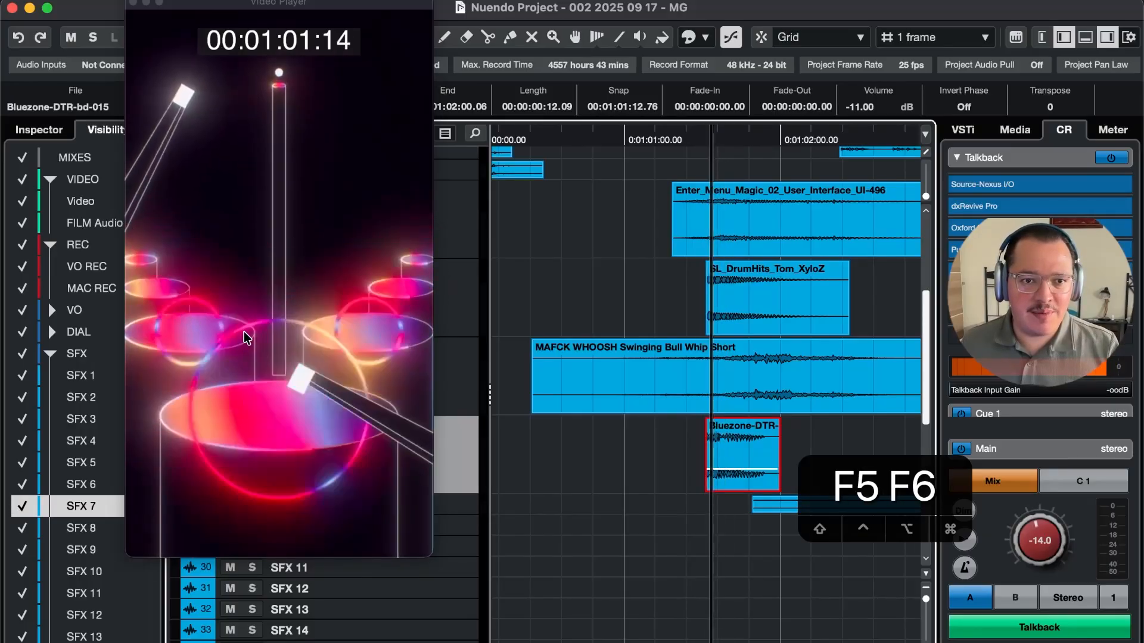
key(F6)
key(F6)
key(F5)
key(F5)
key(F5)
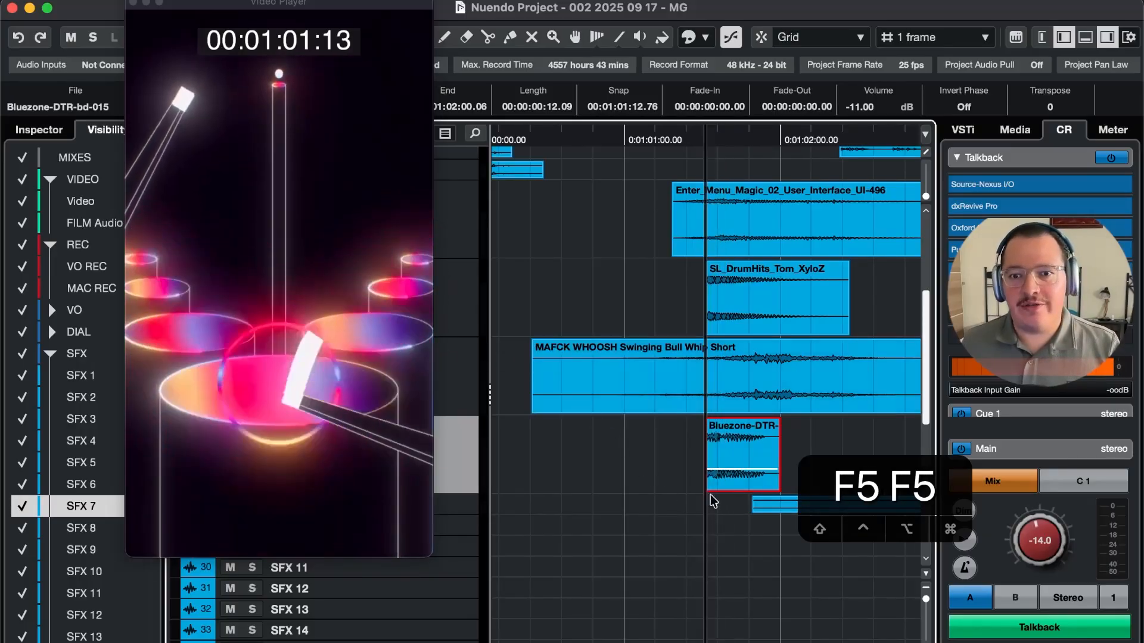
key(F5)
Enlarge the track heights and copy the Bluezone-DTR-bd-015 clip to the SFX 9 track at 00:01:01:12
key(shift+r)
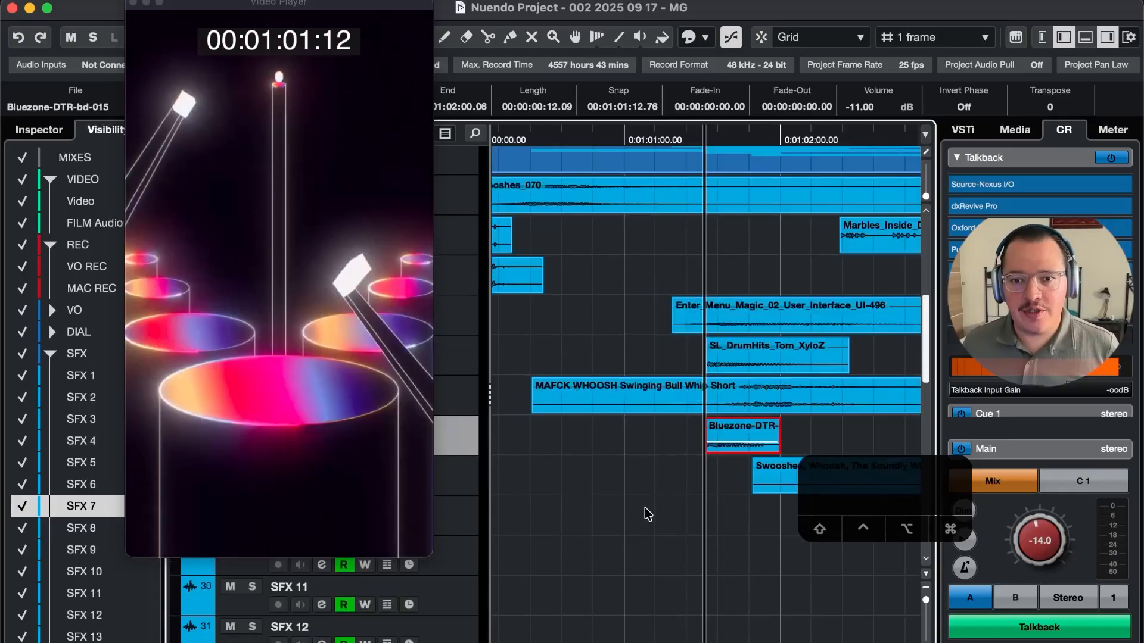
click(639, 497)
key(super+v)
Open Direct Offline Processing for the copied clip and add the H-Delay Stereo plug-in
key(h)
key(h)
key(h)
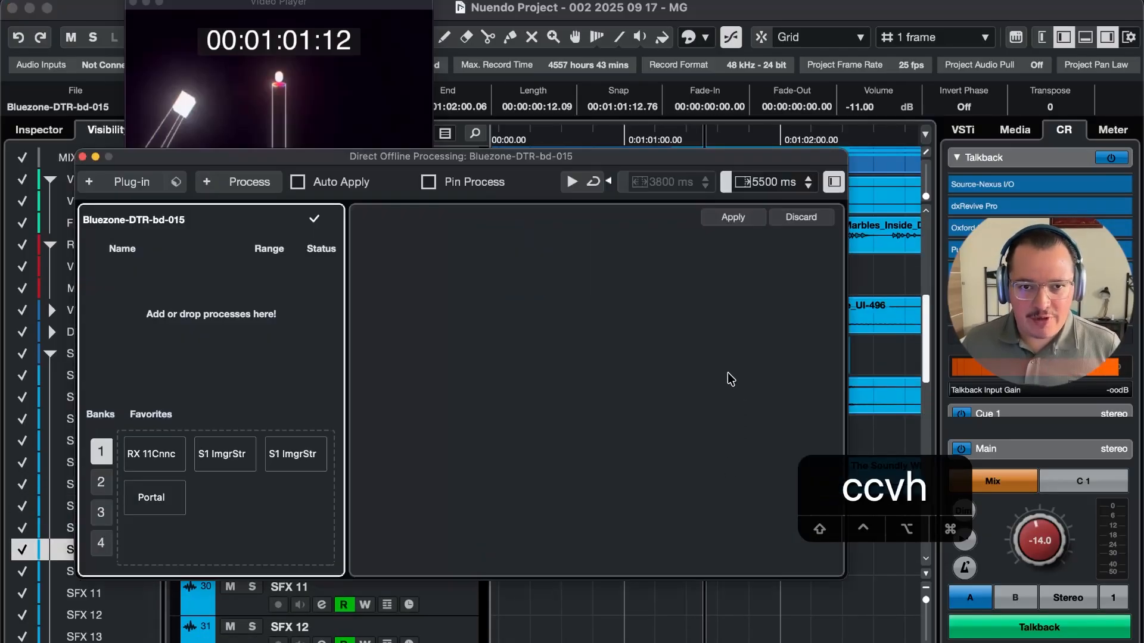
click(146, 184)
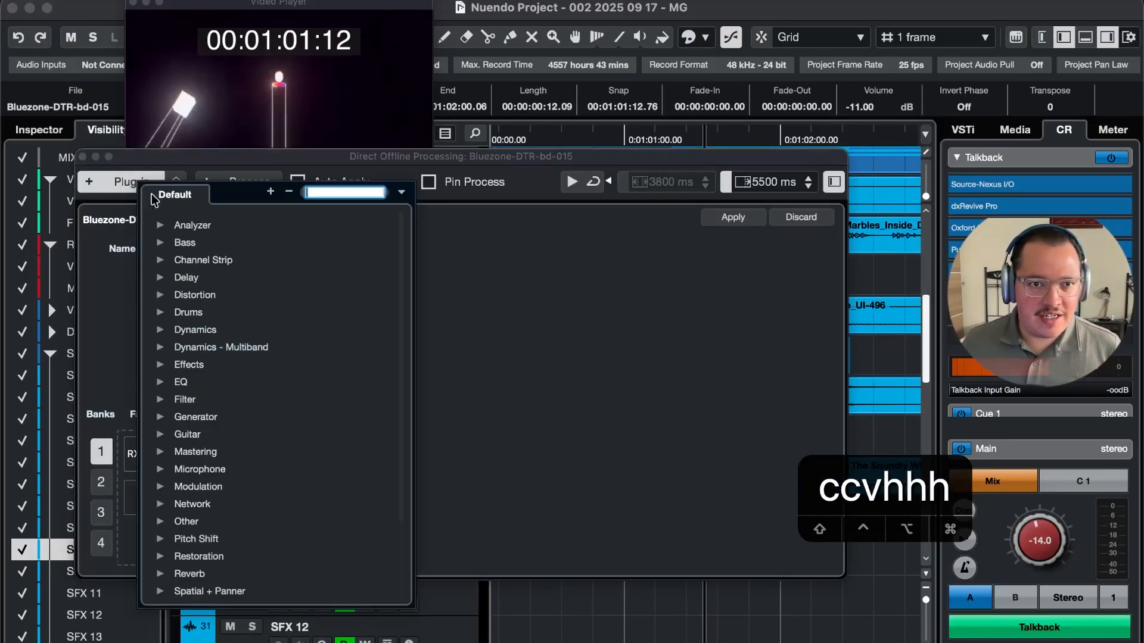
text(delay)
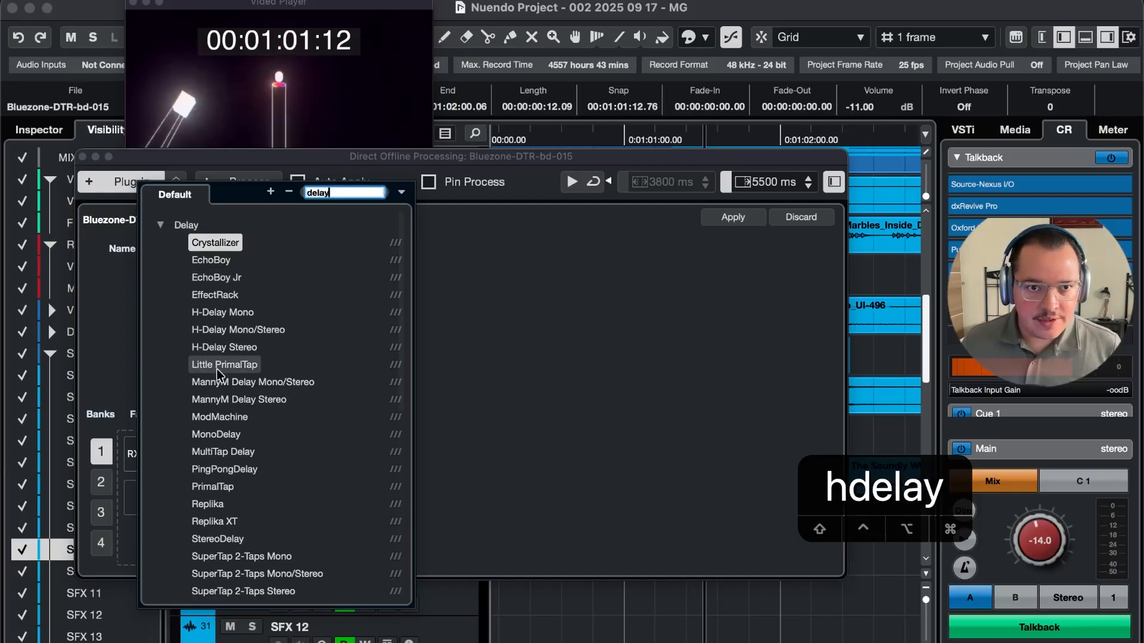
click(232, 351)
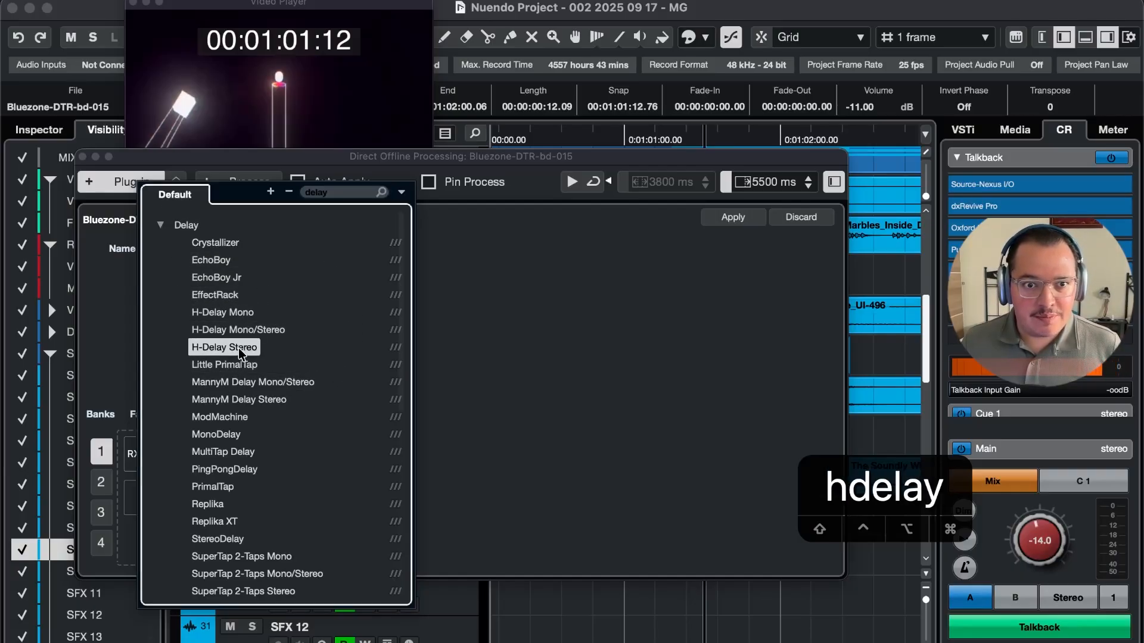
drag(719, 166, 667, 80)
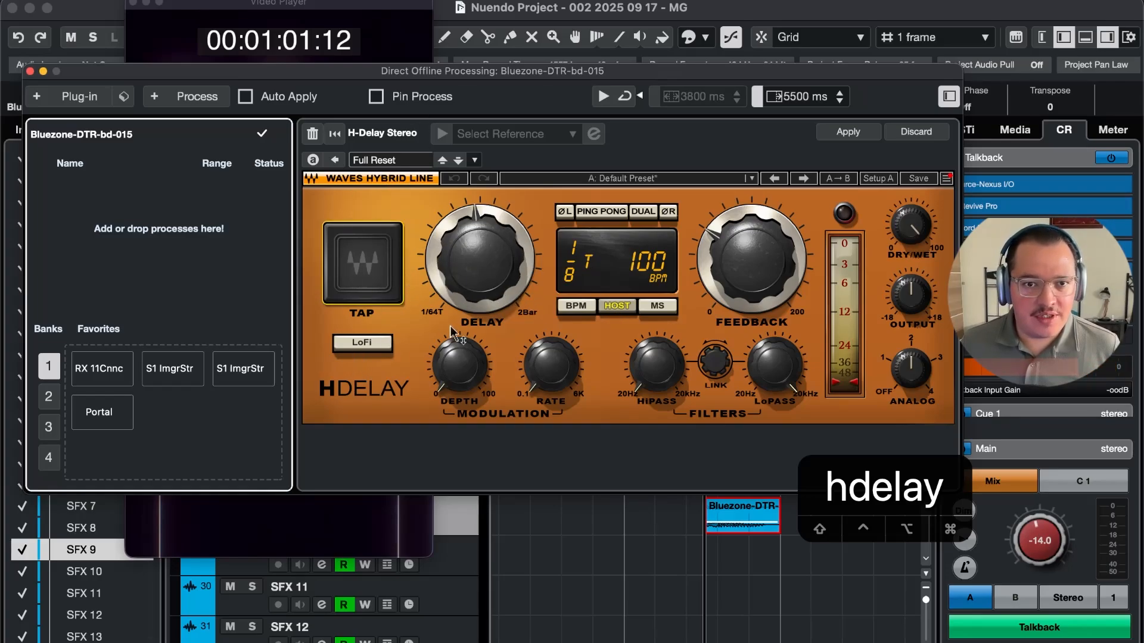
Set the H-Delay to milliseconds with a 150 ms delay time and apply it to the copied clip
click(661, 307)
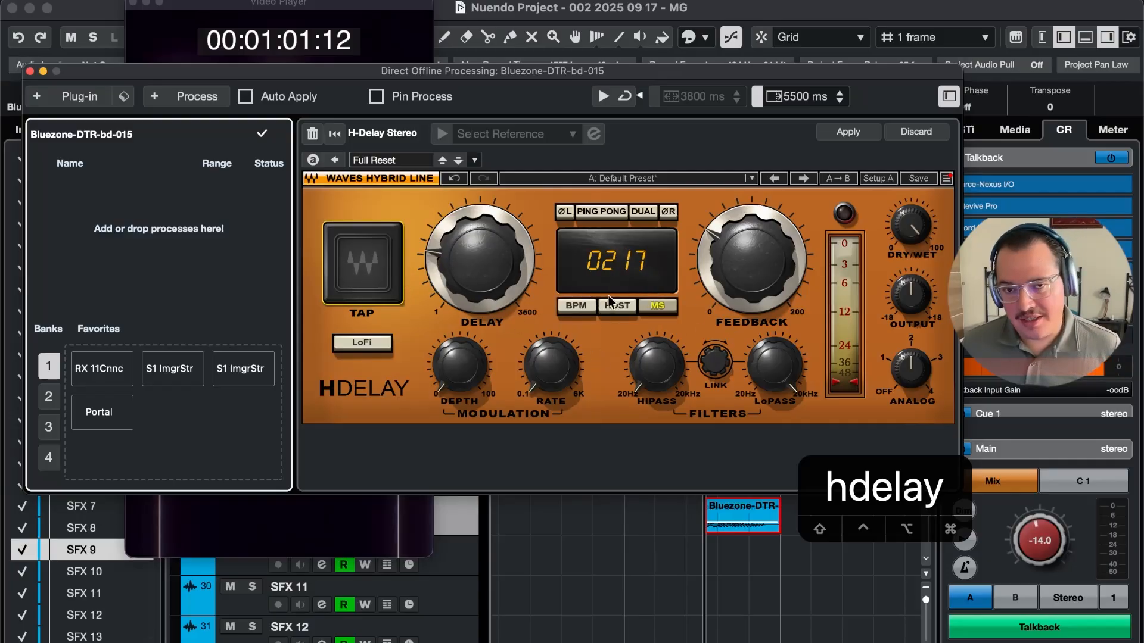
click(571, 309)
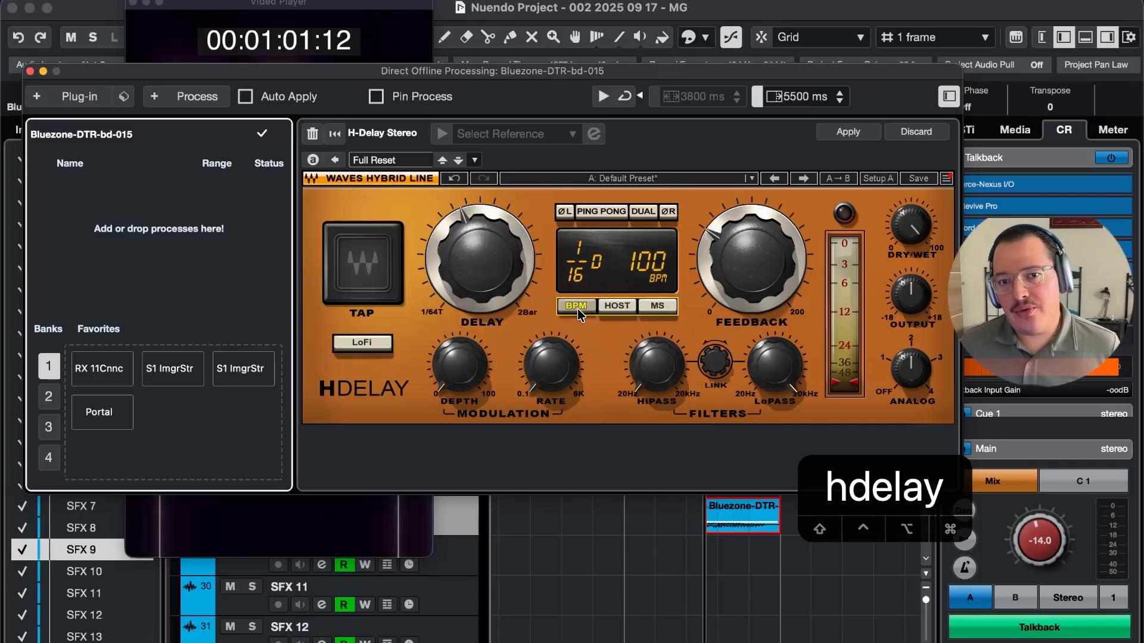
click(617, 308)
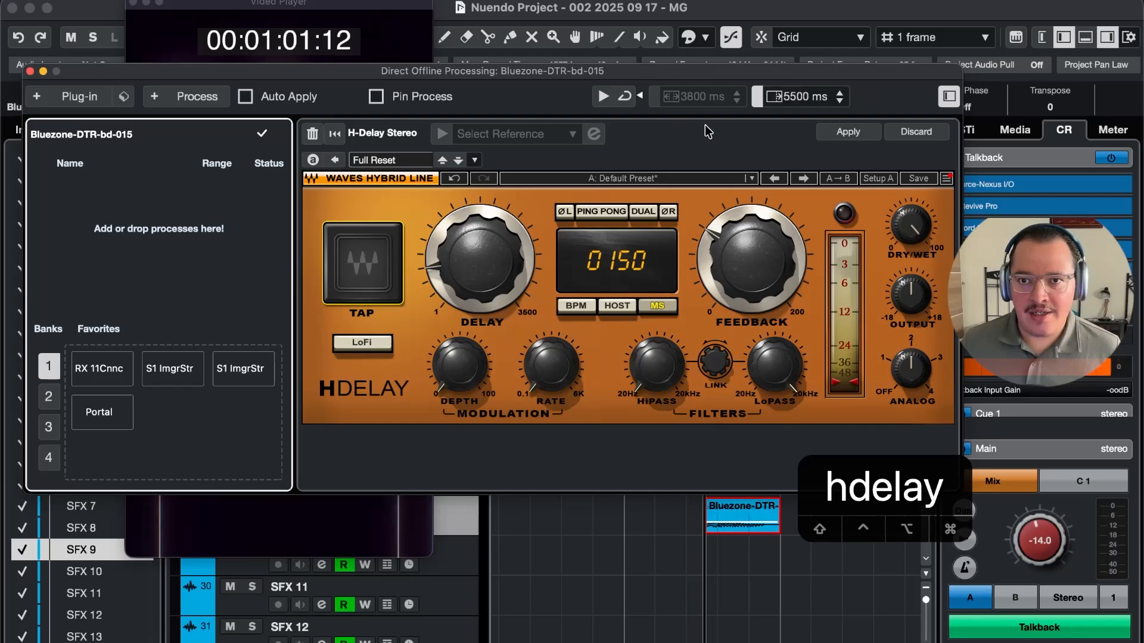
click(845, 130)
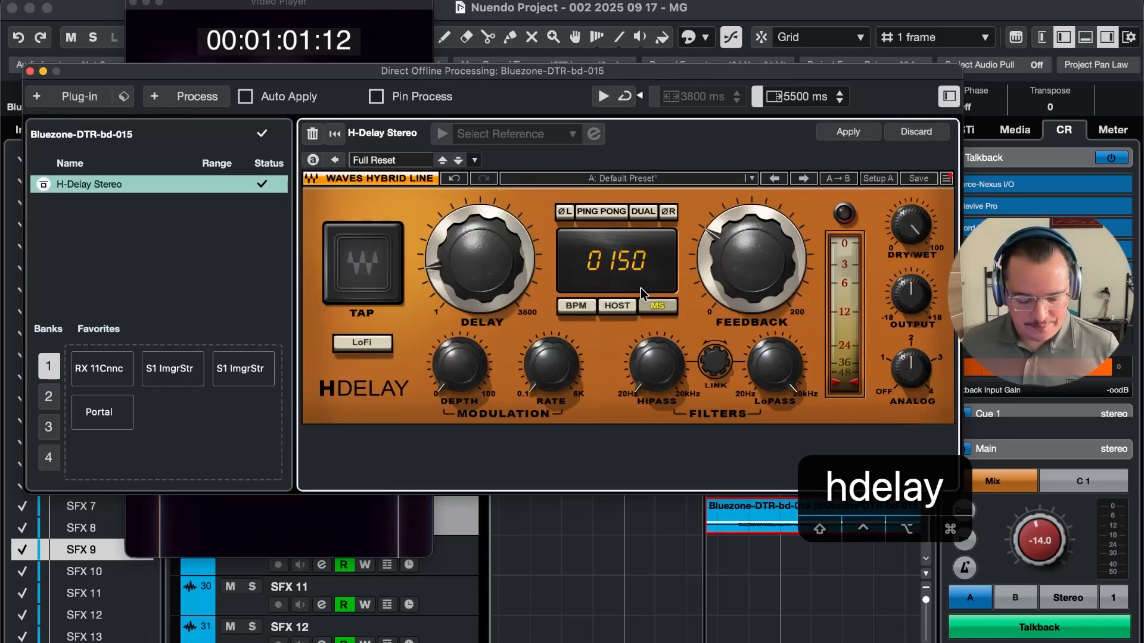
key(h)
Solo the SFX 9 track and play the delayed Bluezone-DTR-bd-015 clip from the drum hit at 00:01:01:12
key(r)
key(r)
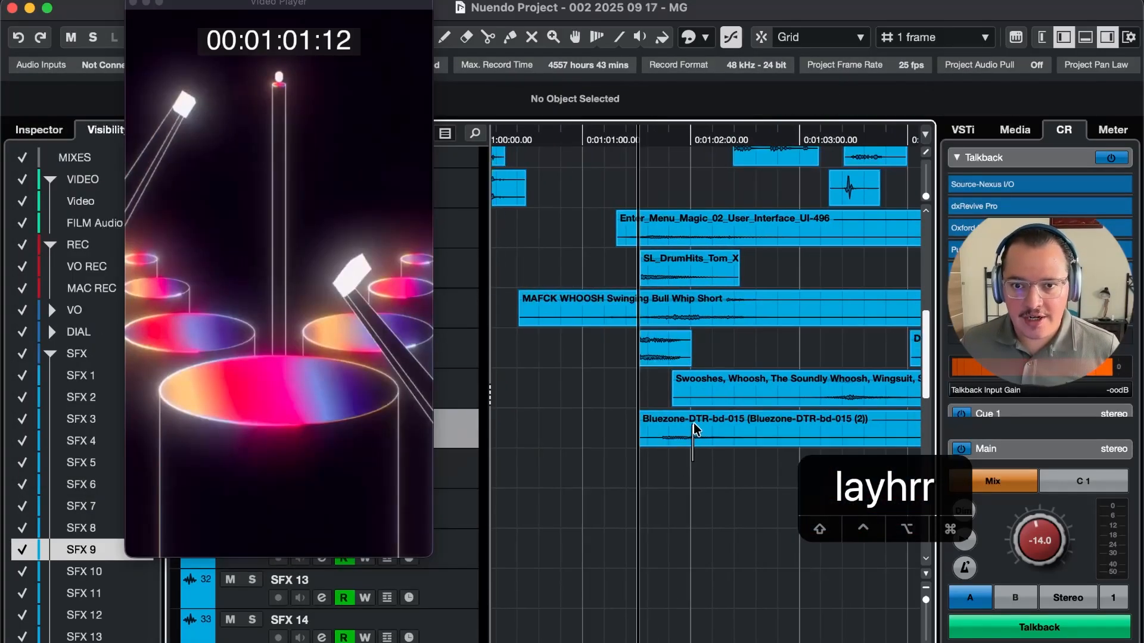
click(693, 424)
key(shift+s)
key(r)
key(r)
key(r)
key(5)
key(r)
key(space)
key(r)
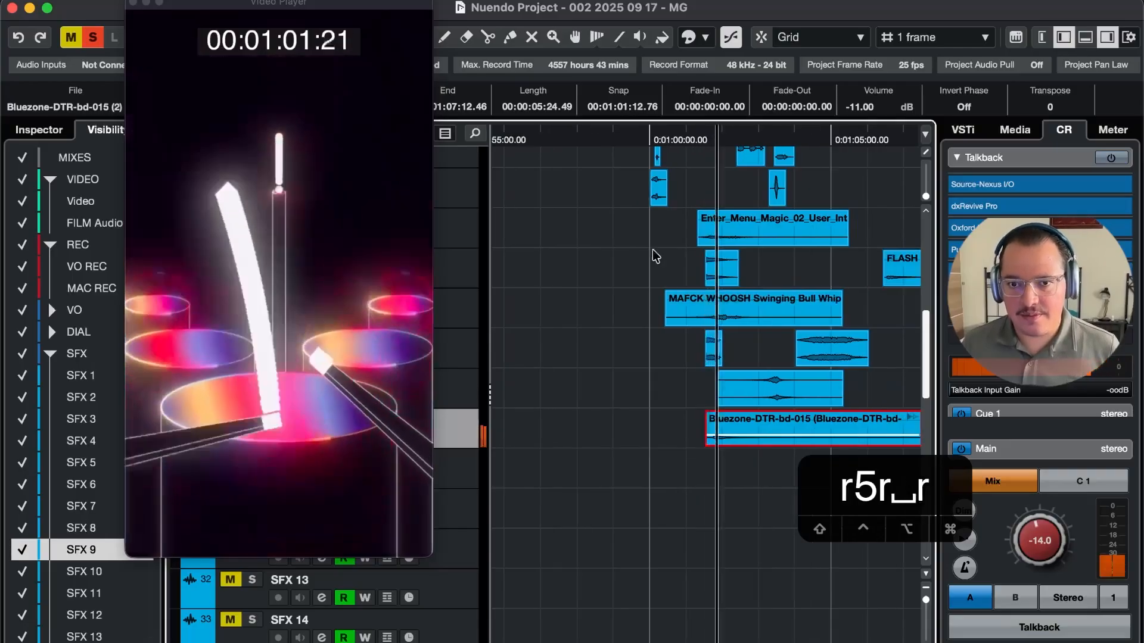
key(space)
key(space)
key(space)
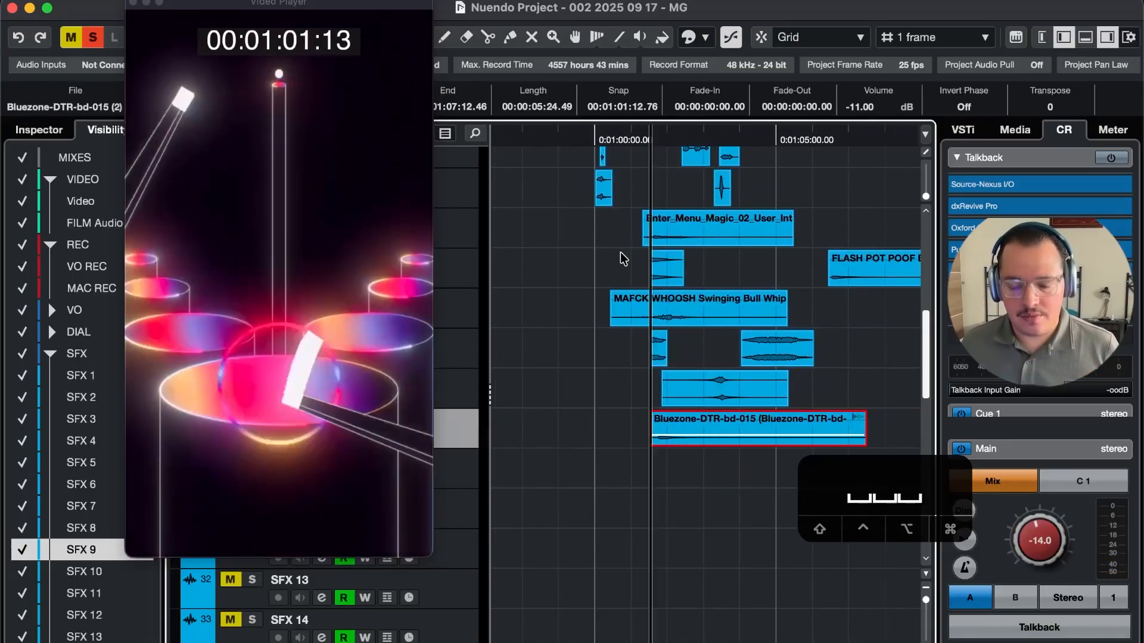
Set the volume of the delayed clip on SFX 9 to -6 dB during playback and turn off the solo
key(equal)
key(equal)
key(equal)
key(equal)
key(equal)
key(equal)
key(equal)
key(space)
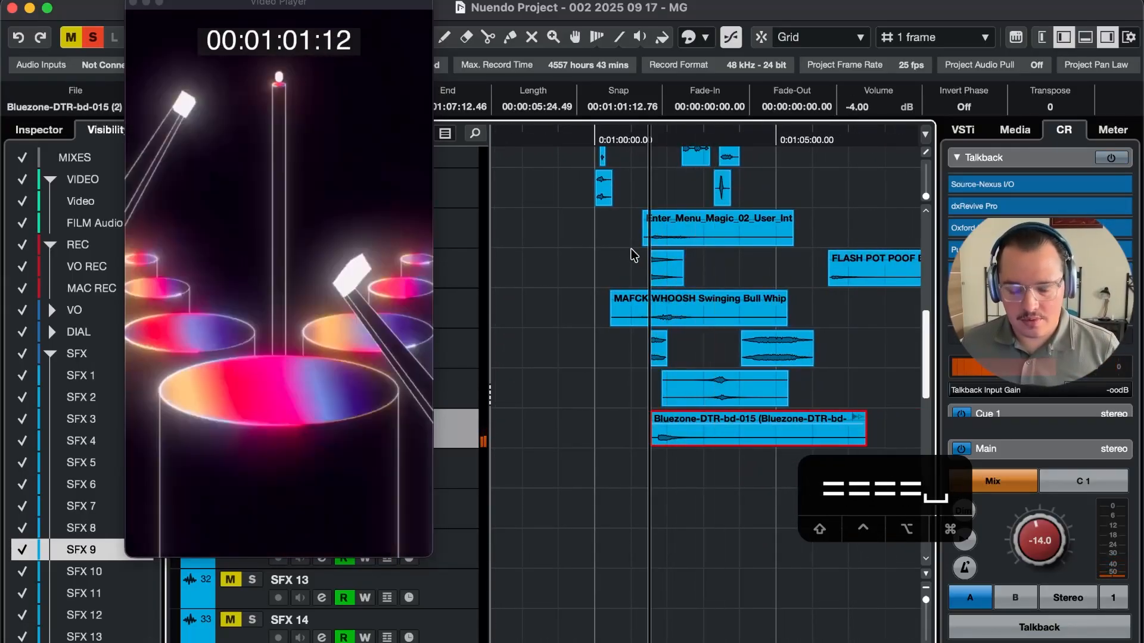
key(equal)
key(minus)
key(minus)
key(minus)
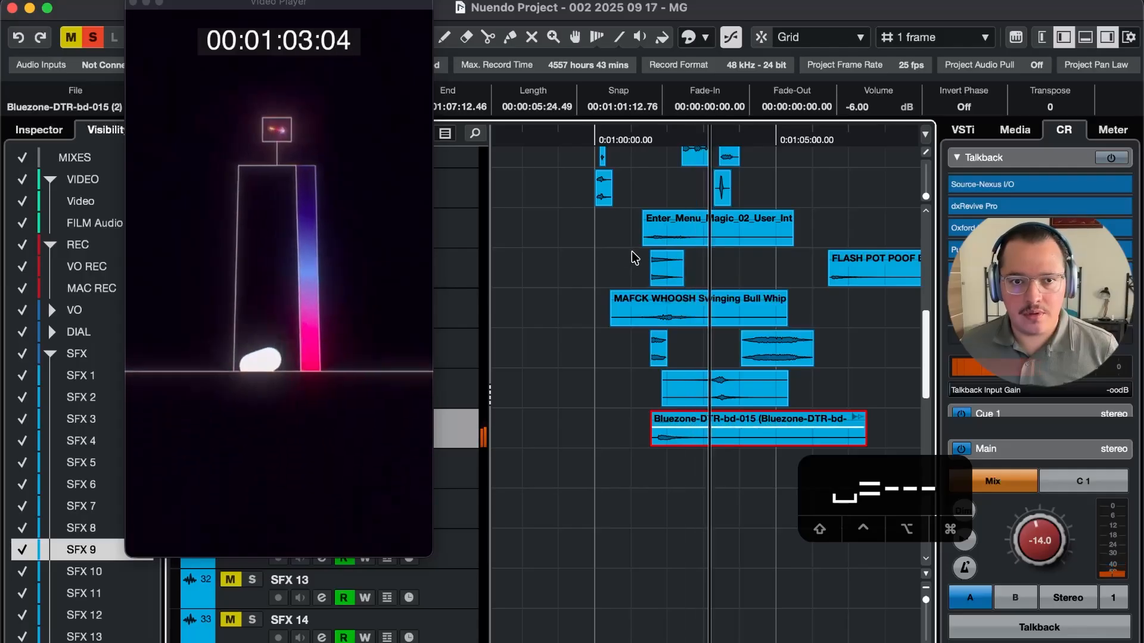
key(space)
key(t)
key(t)
key(t)
key(t)
key(shift+s)
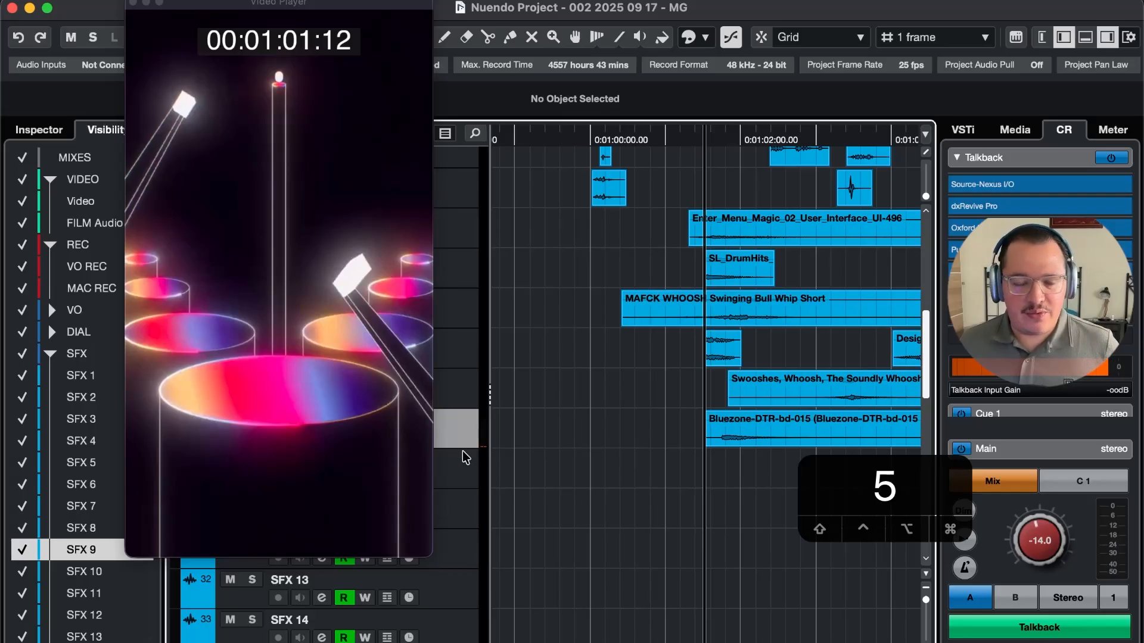
Step frame by frame between 00:01:01:09 and 00:01:01:18 to examine when the rings spread from the drums
key(4)
key(5)
key(5)
key(F6)
key(F6)
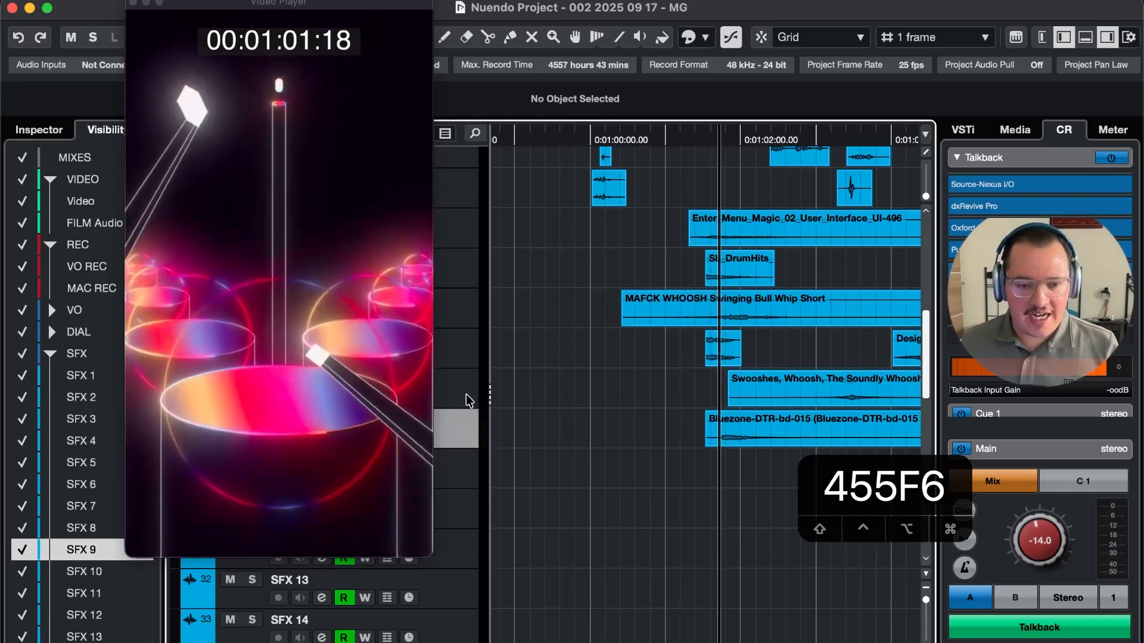
key(F5)
key(F5)
key(F6)
key(F5)
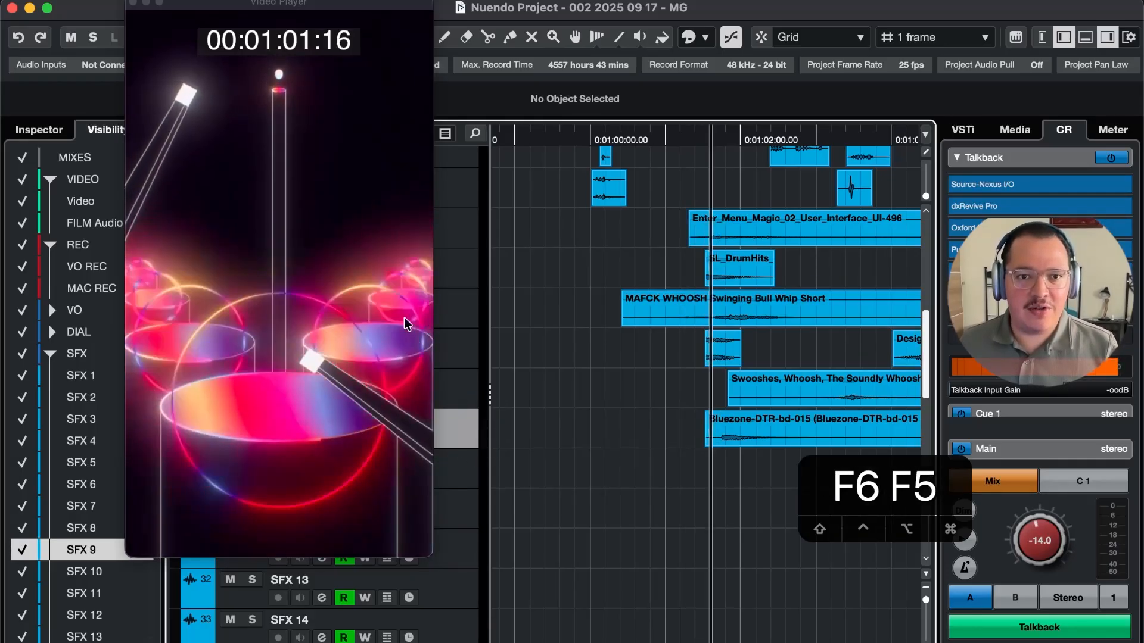
key(F5)
key(F6)
key(F6)
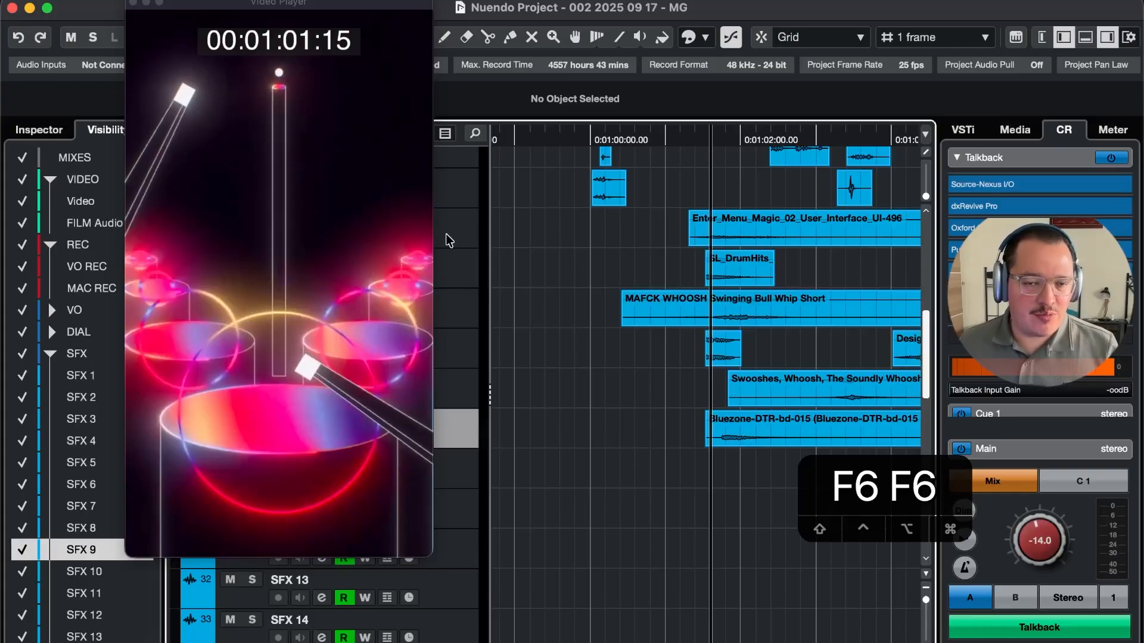
key(F5)
key(F5)
key(F5)
key(F5)
key(F5)
key(F5)
key(F5)
key(F5)
key(F5)
key(F5)
key(F5)
key(F5)
key(F5)
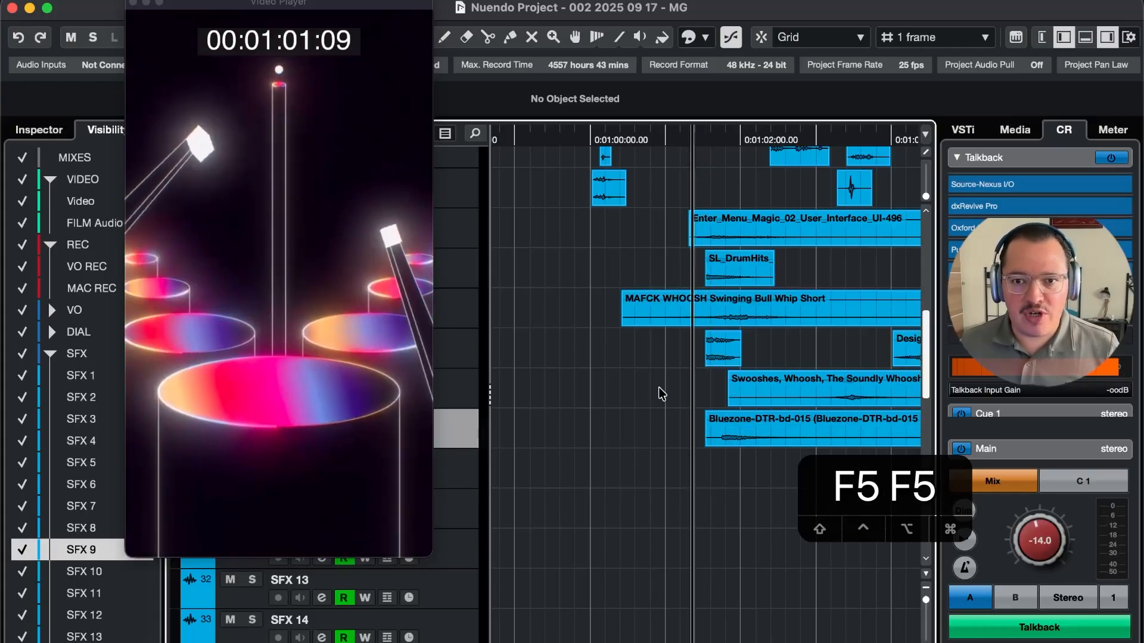
Play the full mix through the drum hit to judge the delayed layer against the picture
key(F5)
key(space)
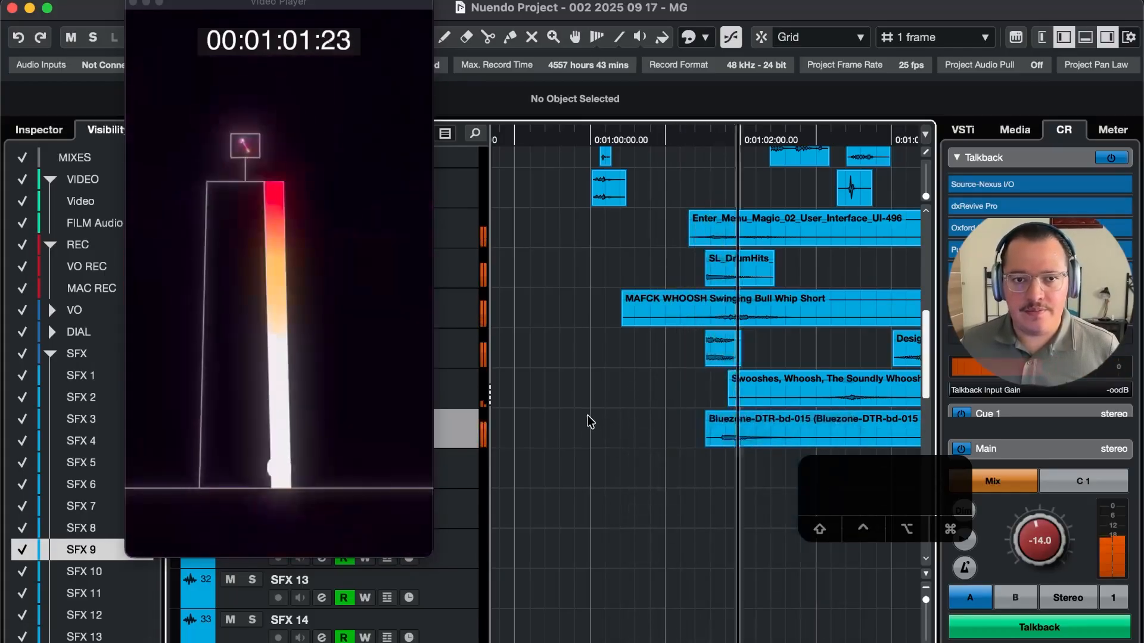
key(t)
key(t)
key(t)
key(space)
Try nudging the delayed clip on SFX 9 forward to start at 00:01:01:17.76
click(717, 440)
key(g)
key(t)
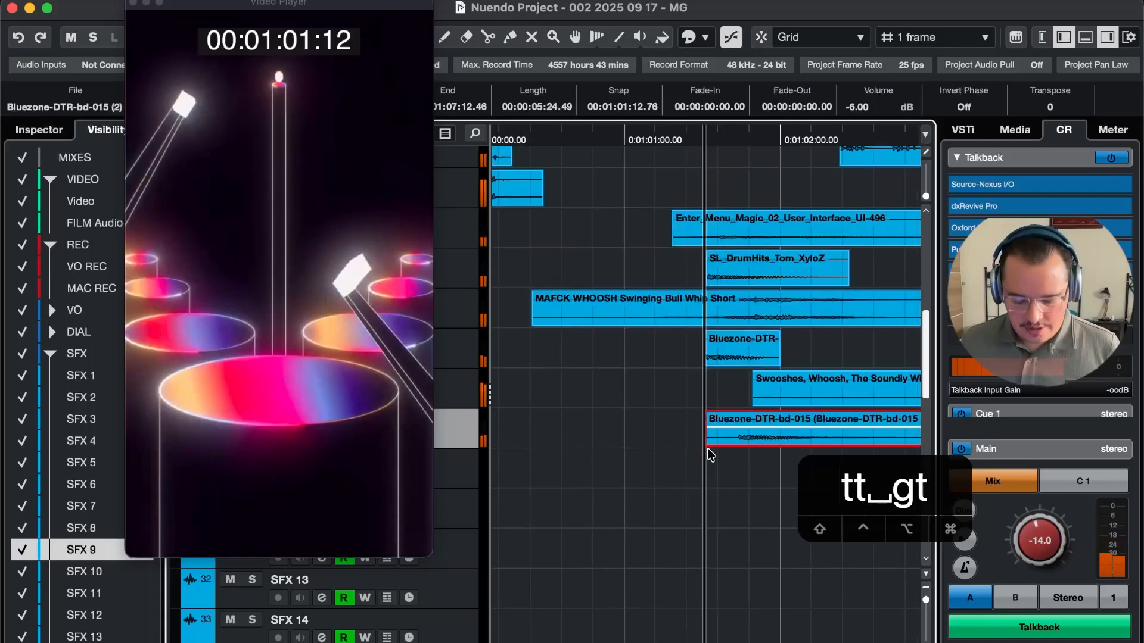
key(period)
key(period)
key(period)
key(period)
key(4)
key(4)
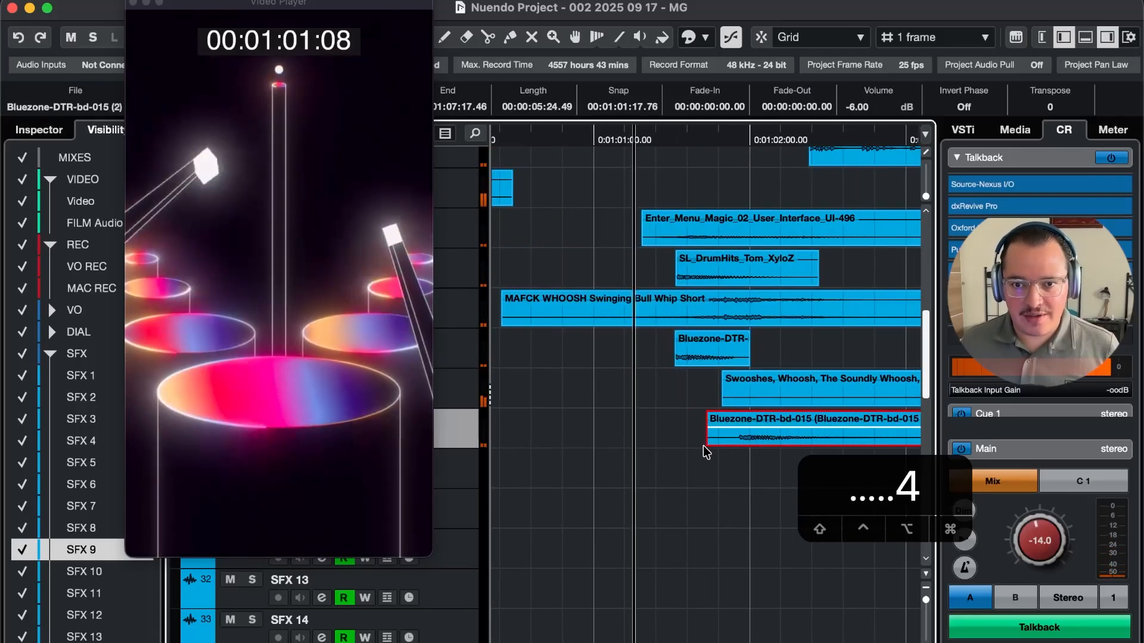
Try nudging the delayed clip two more frames forward to 00:01:01:19.76 and play the result
drag(856, 474, 801, 540)
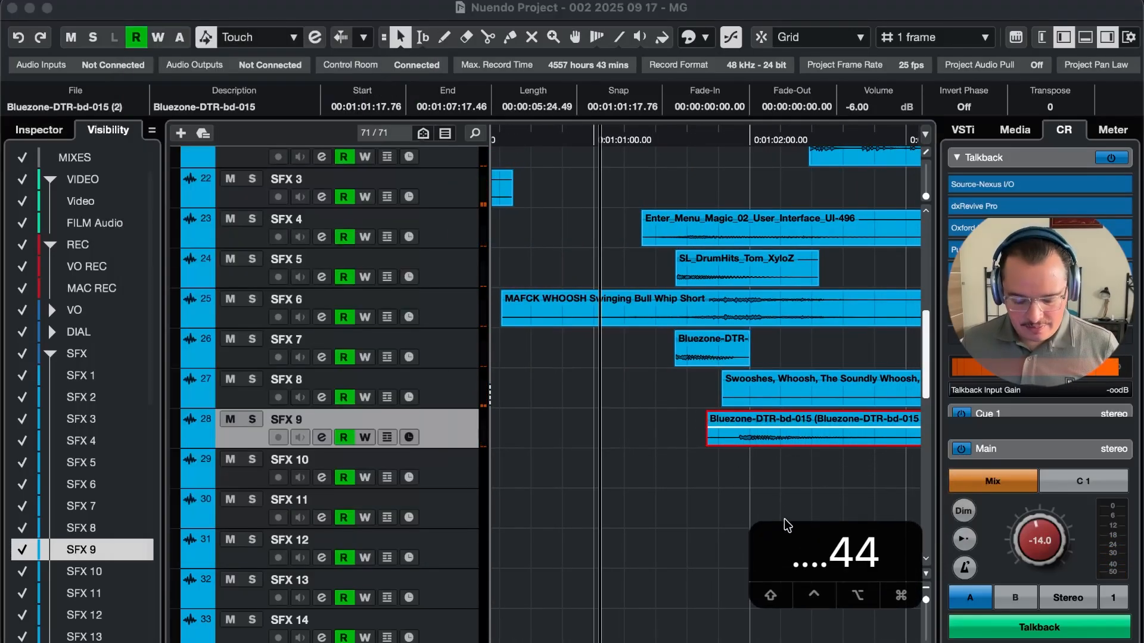
click(754, 437)
key(period)
key(period)
key(space)
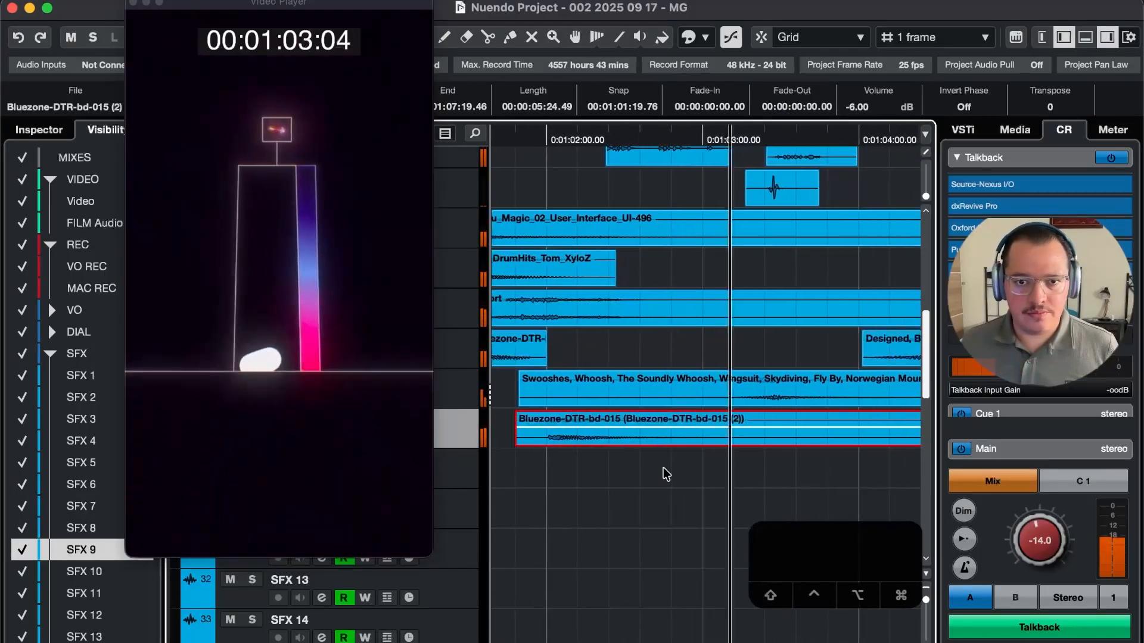
key(space)
Try nudging the delayed clip back three frames to 00:01:01:16.76 while listening to the full mix
key(r)
key(space)
key(r)
key(r)
key(comma)
key(comma)
key(comma)
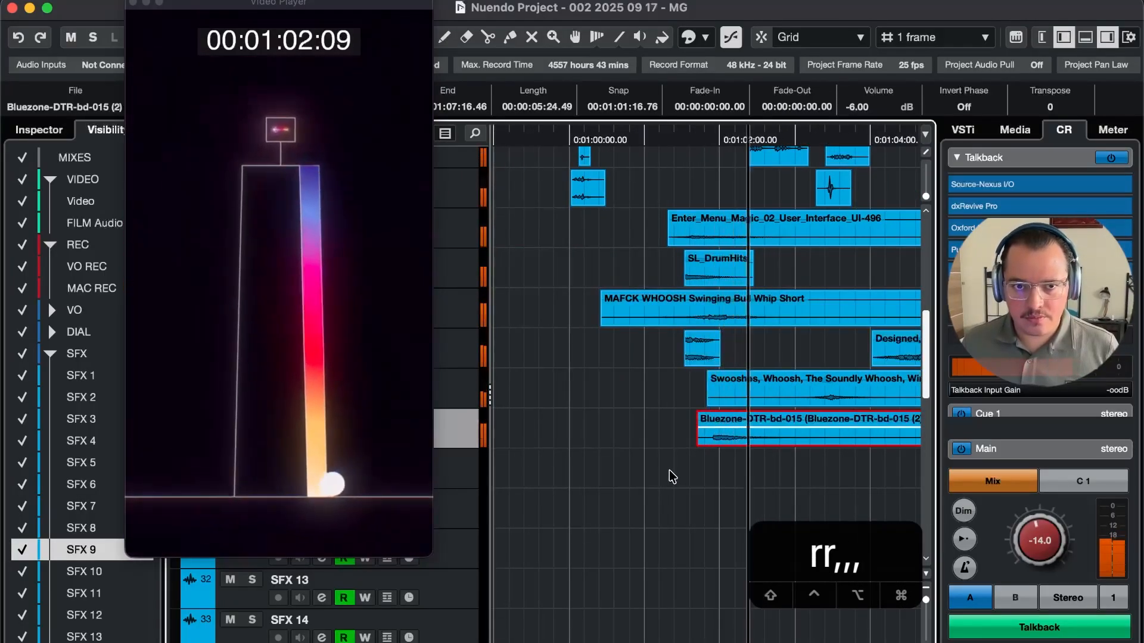
Nudge the delayed clip on SFX 9 back to start at 00:01:01:09.76 while playing the drum hit
key(space)
key(comma)
key(comma)
key(comma)
key(comma)
key(comma)
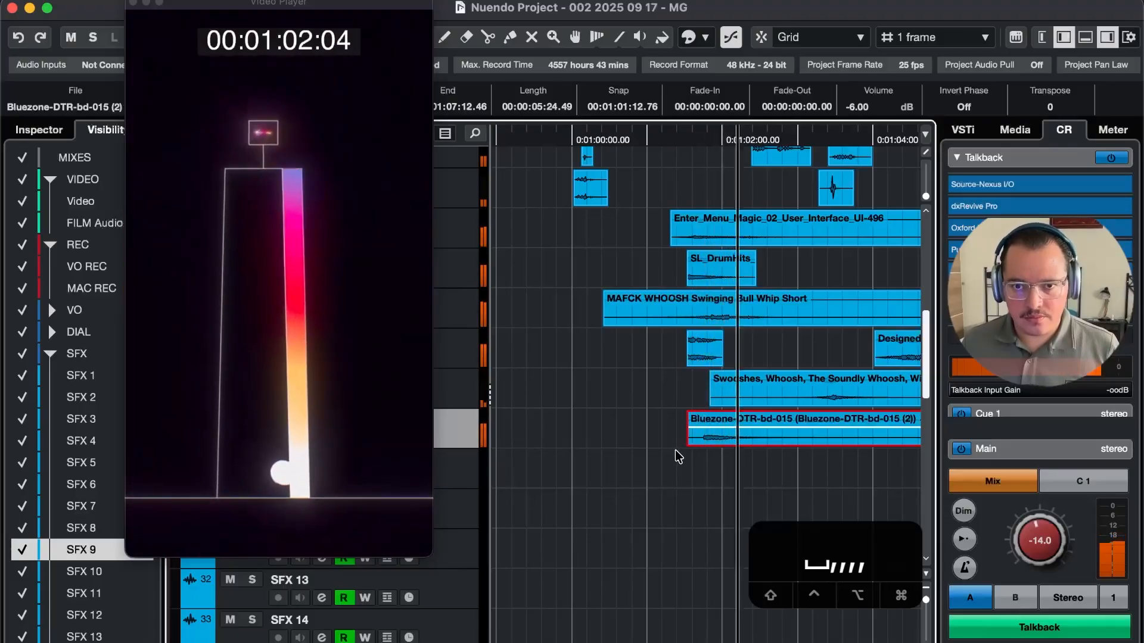
key(comma)
key(comma)
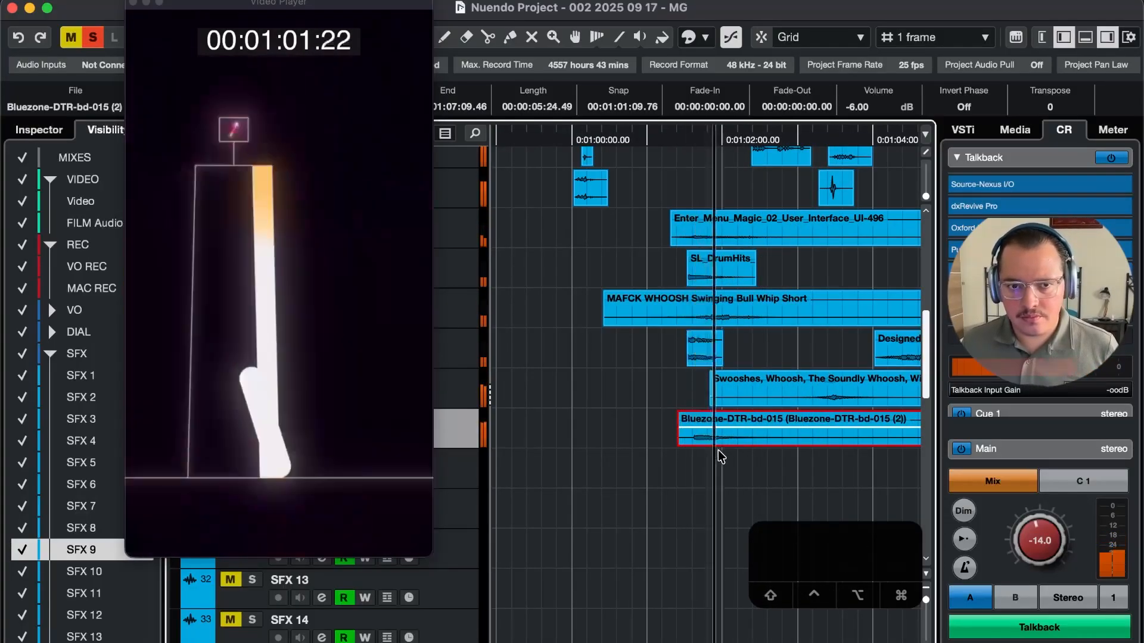
Add one-frame fades to the delayed clip and trim its start to 00:01:01:19.28
key(t)
key(t)
key(t)
key(t)
key(t)
key(t)
key(space)
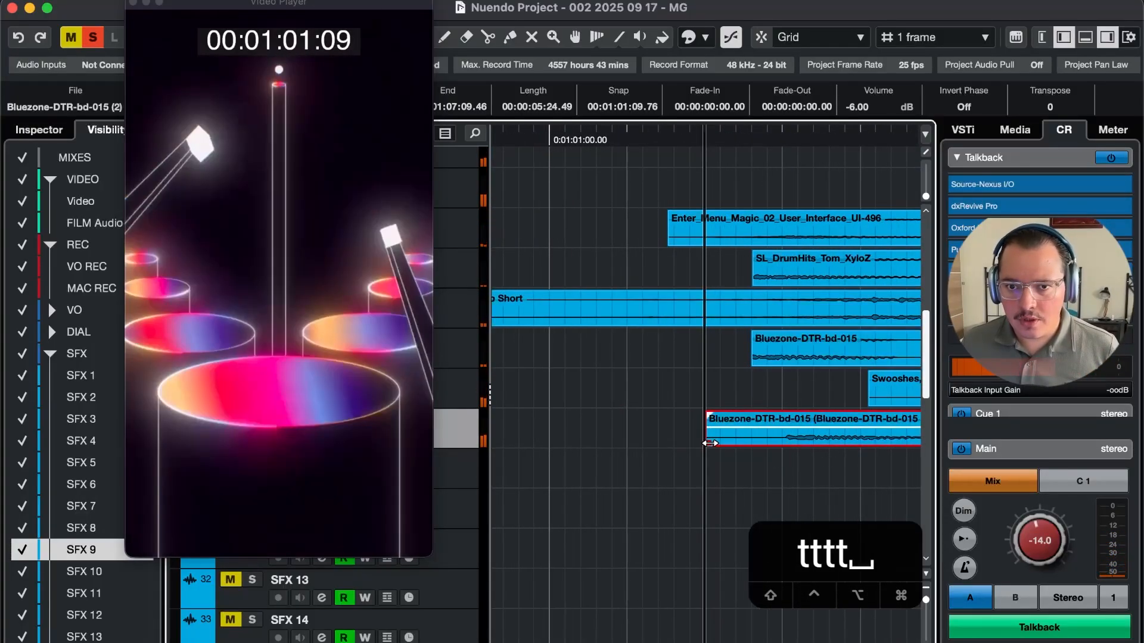
key(super+t)
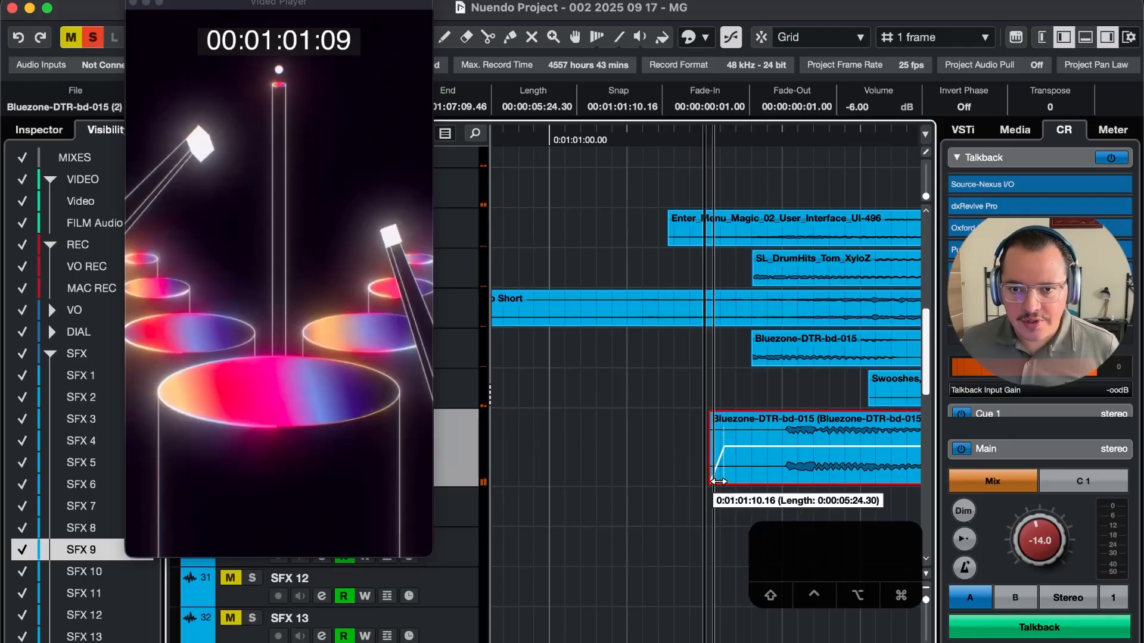
drag(718, 481, 854, 470)
key(r)
key(g)
key(g)
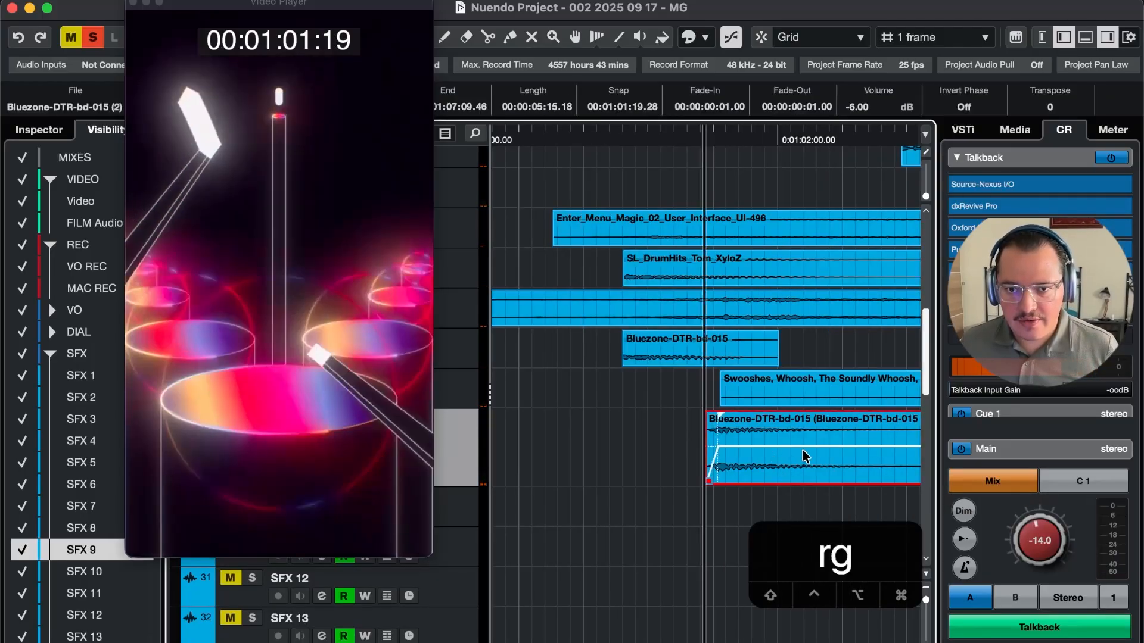
Move the trimmed clip on SFX 9 to start at 00:01:01:18.02 and play it soloed
key(4)
key(4)
key(space)
key(r)
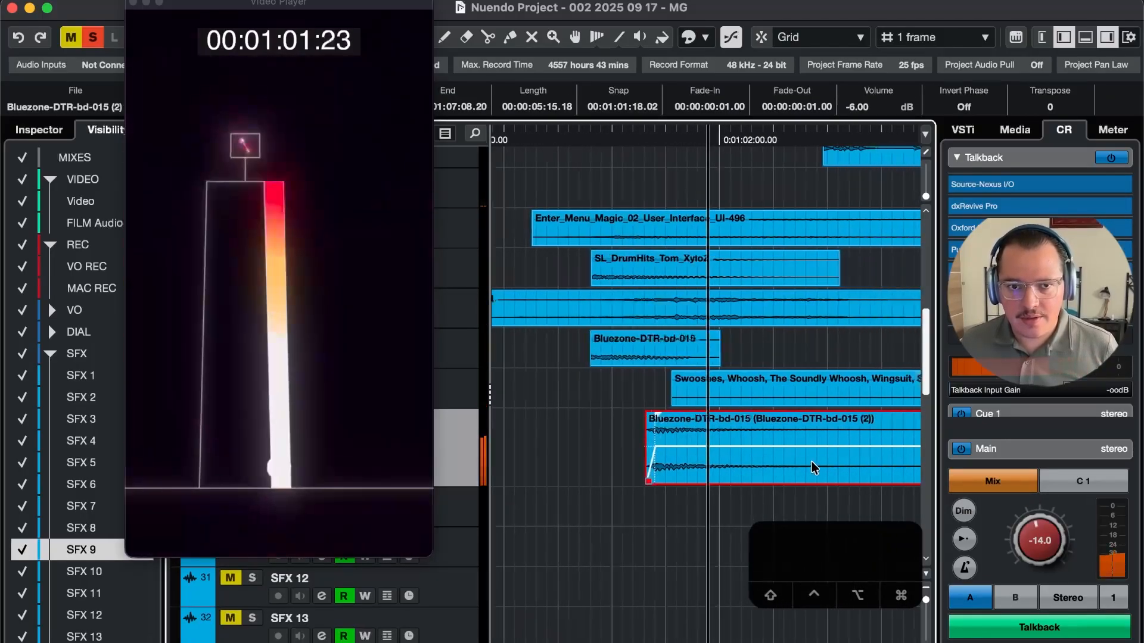
key(space)
key(space)
key(space)
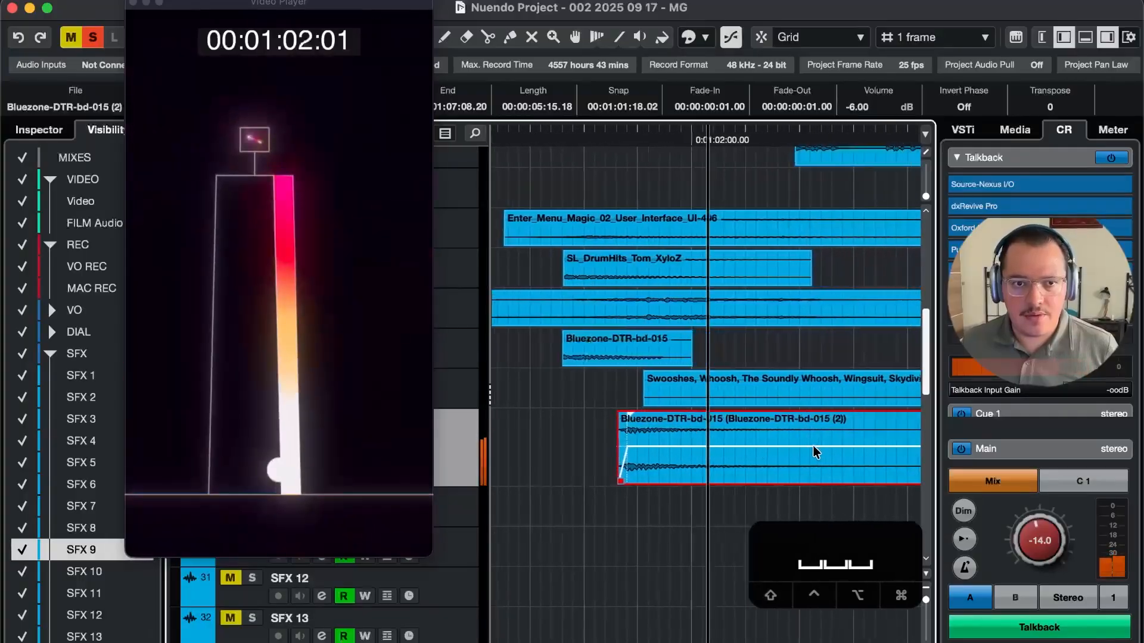
Play the unsoloed mix repeatedly from shortly before the drum hit to check the trimmed delay layer's timing
key(r)
key(r)
key(r)
key(r)
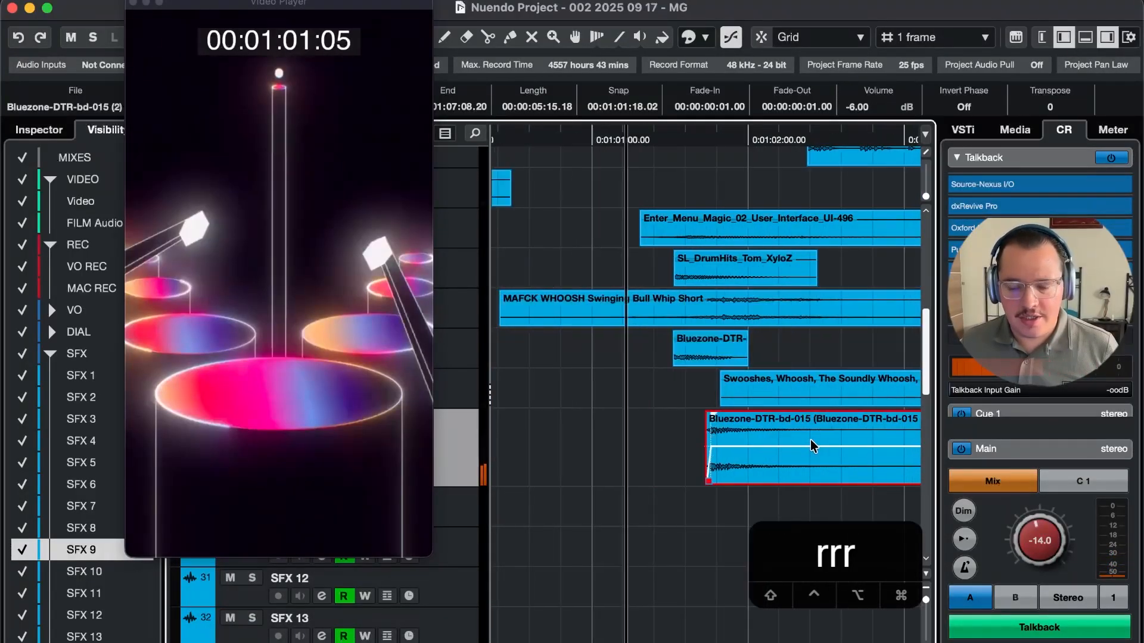
key(space)
key(r)
key(4)
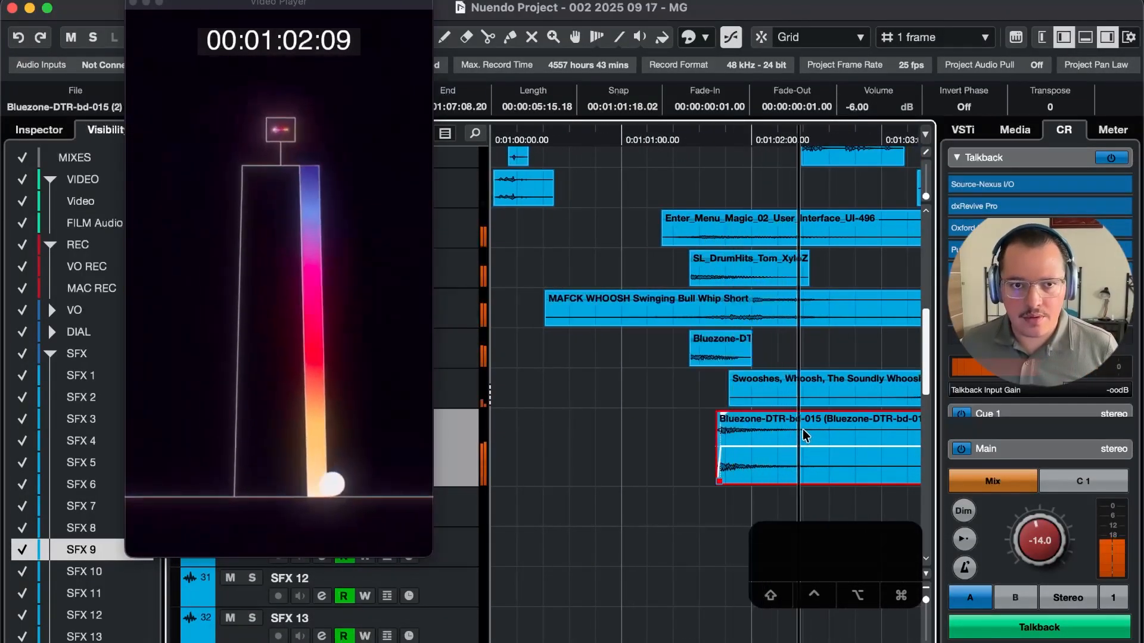
key(4)
key(4)
key(4)
key(4)
key(4)
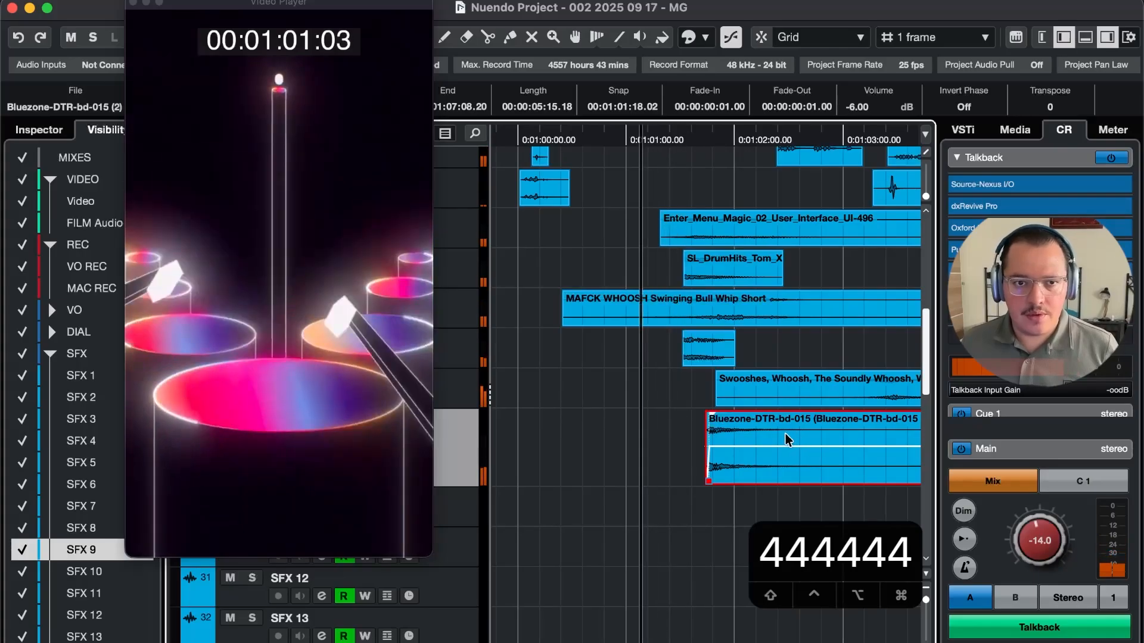
Select the video and film audio clips and place the cursor at their start at 00:01:00:00
key(r)
key(r)
key(r)
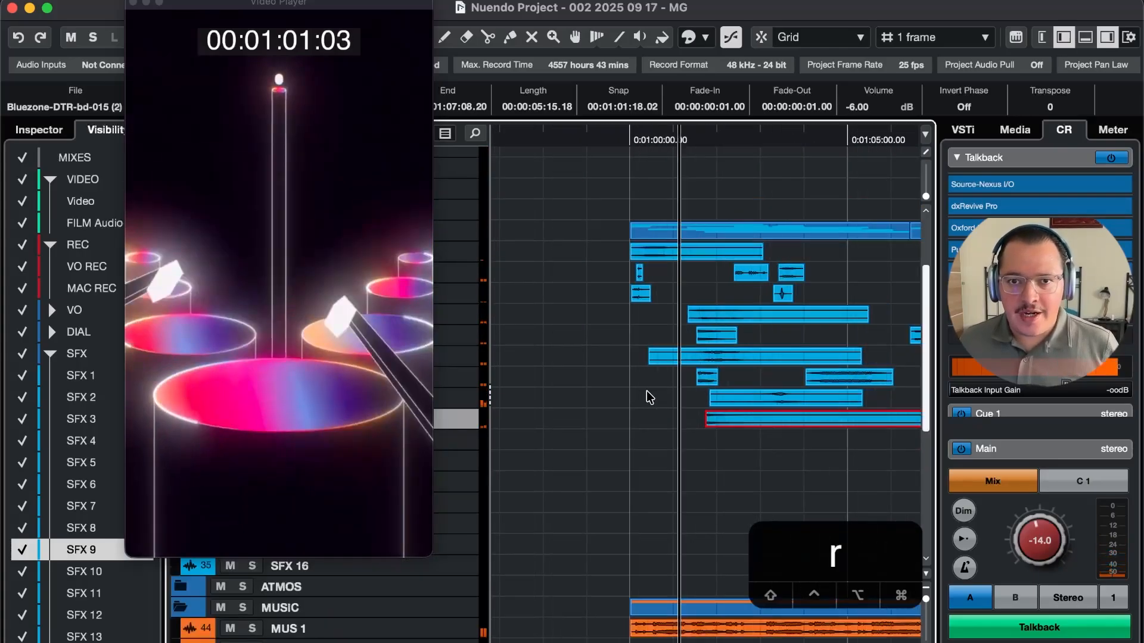
scroll(648, 405, up, 3)
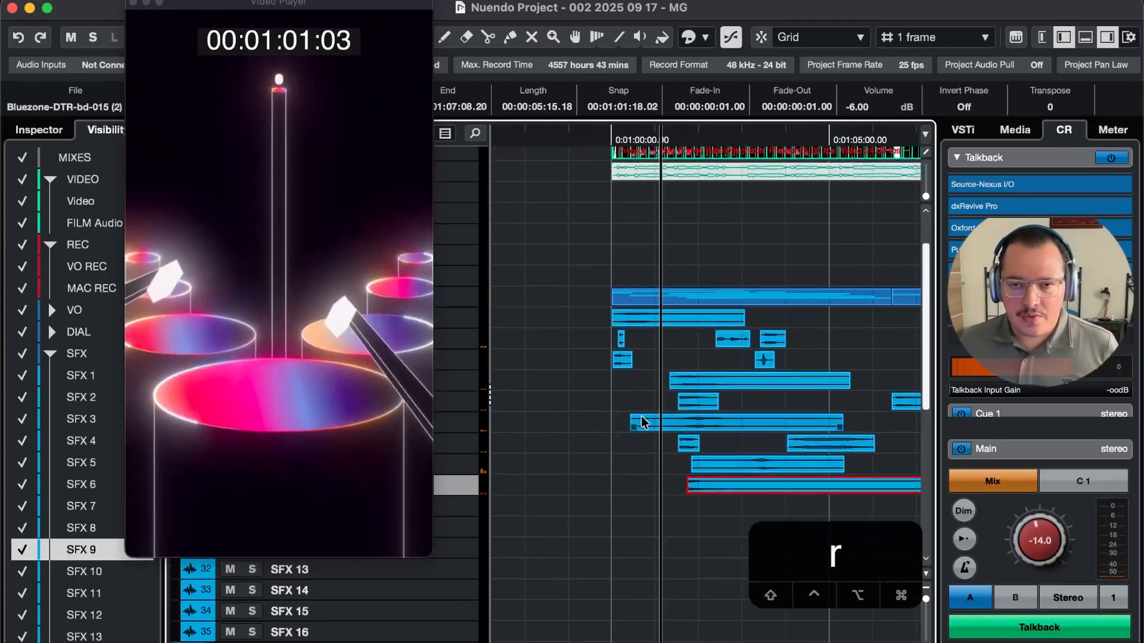
drag(556, 253, 659, 378)
key(g)
click(597, 289)
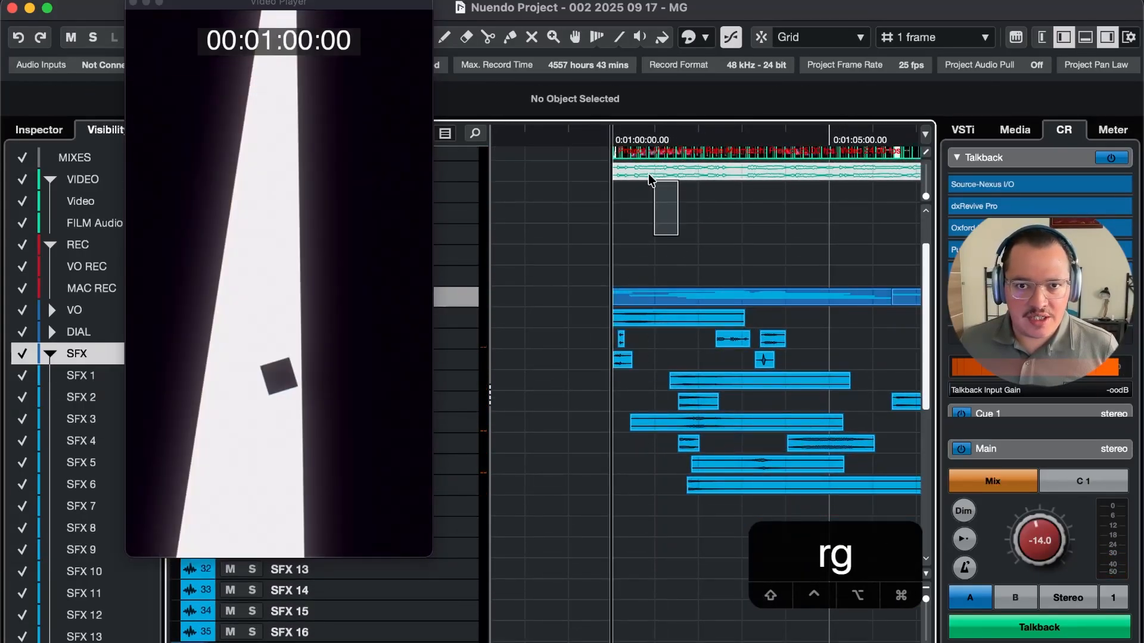
drag(649, 175, 644, 171)
key(5)
key(5)
key(5)
drag(697, 228, 622, 141)
key(g)
key(r)
key(r)
key(r)
key(r)
key(r)
key(r)
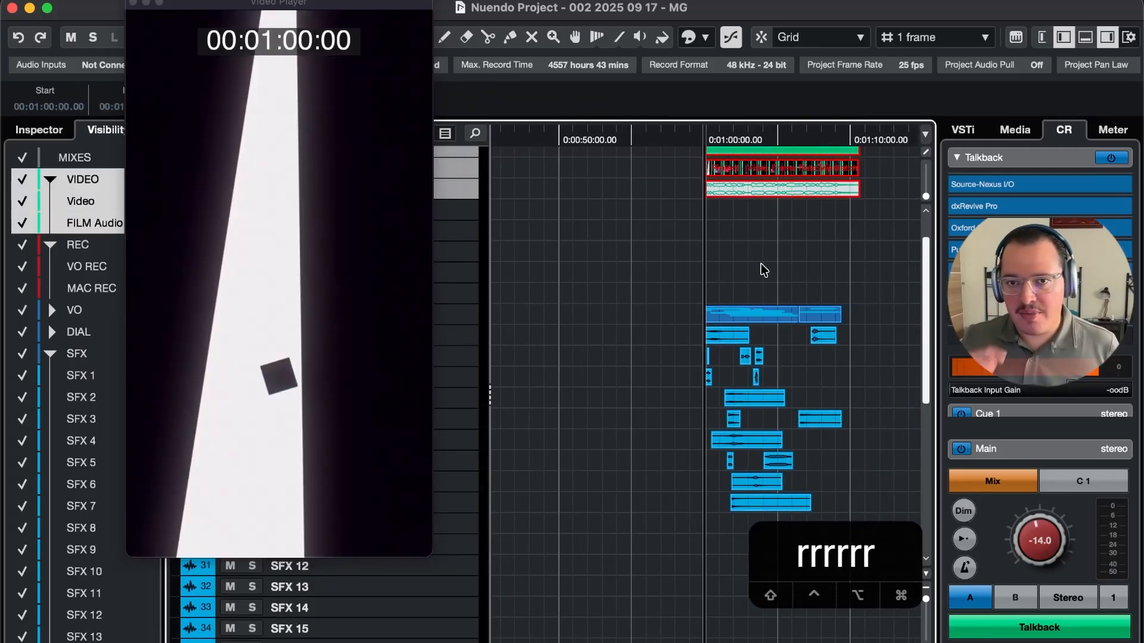
Play the mix from 00:00:59:16 through the opening and the first drum shots
key(t)
key(t)
key(t)
key(t)
key(t)
key(t)
key(4)
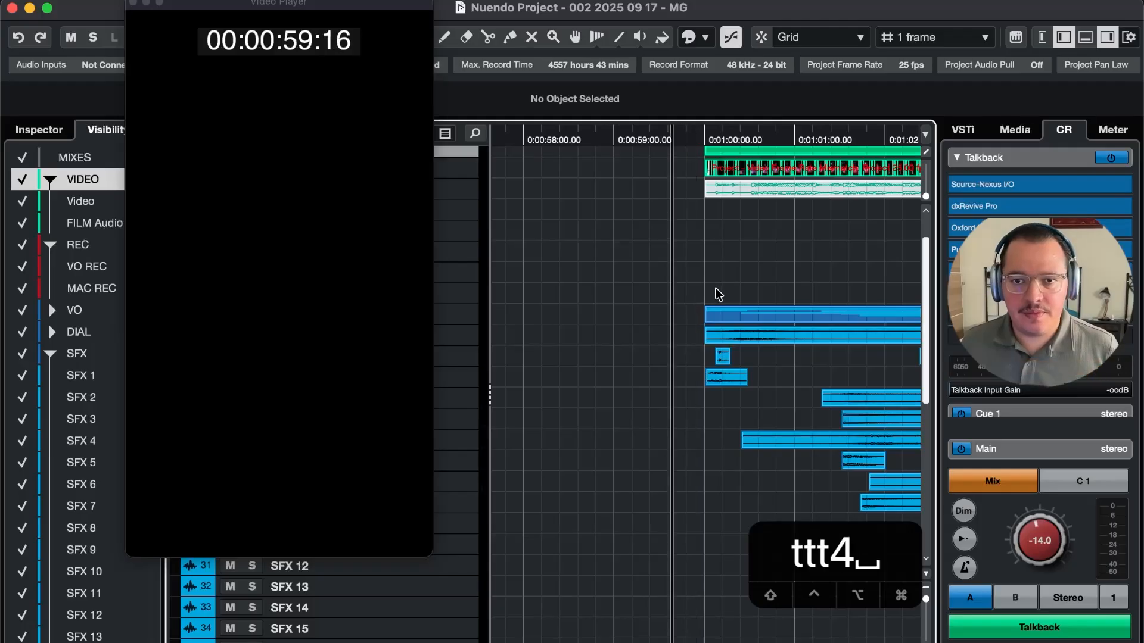
key(space)
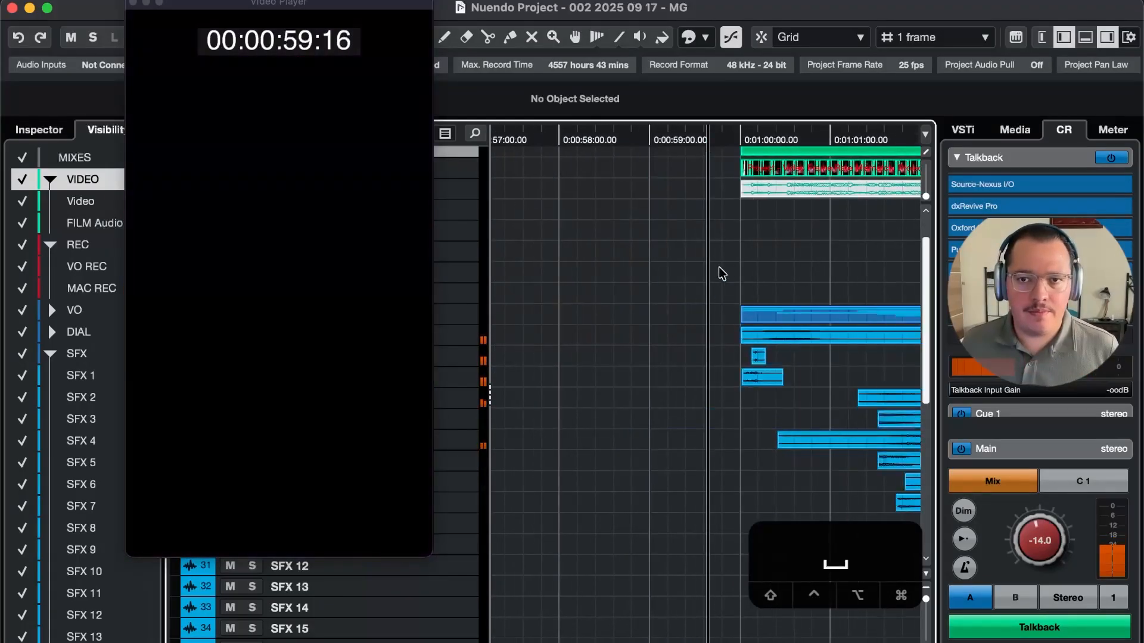
key(space)
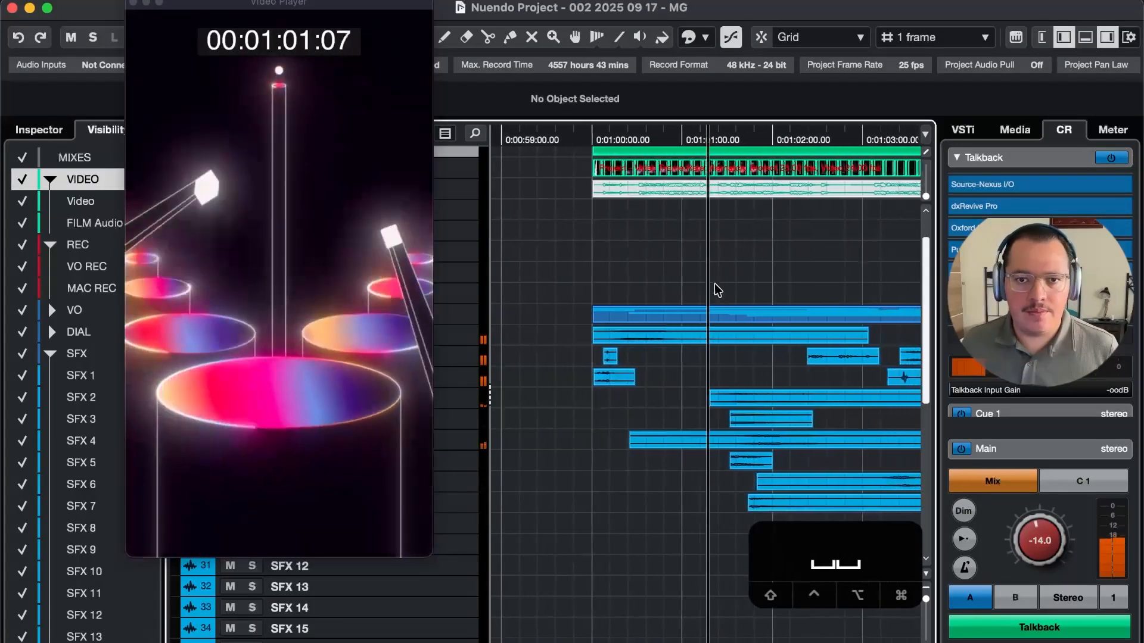
Replay the drum hit and the following shot, selecting the Whooshes_070 clip along the way, to review the existing layers
key(3)
key(g)
key(1)
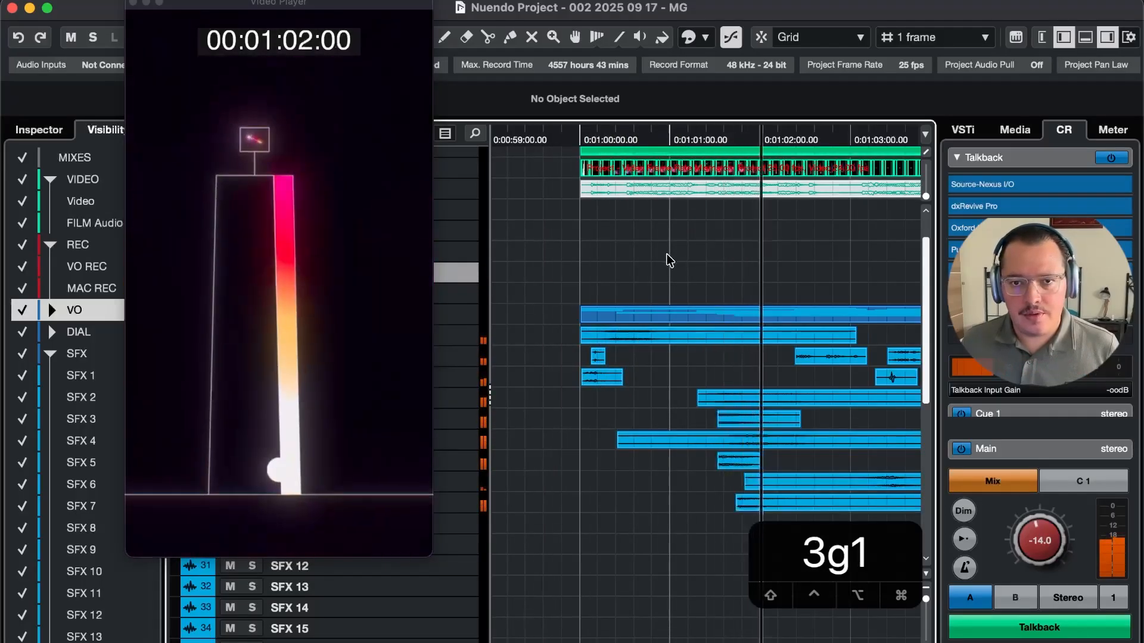
key(space)
click(667, 337)
key(space)
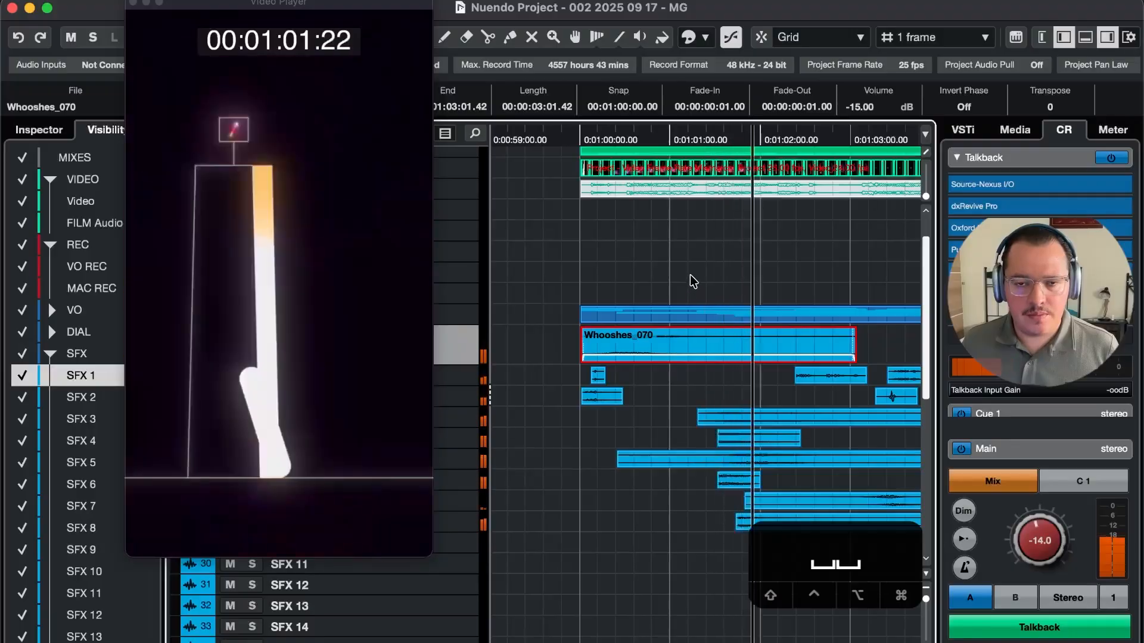
key(space)
Select the film audio clip and step frame by frame between 00:01:00:01 and 00:01:00:06 to examine the opening square's movement, stopping at 00:01:00:02
click(609, 189)
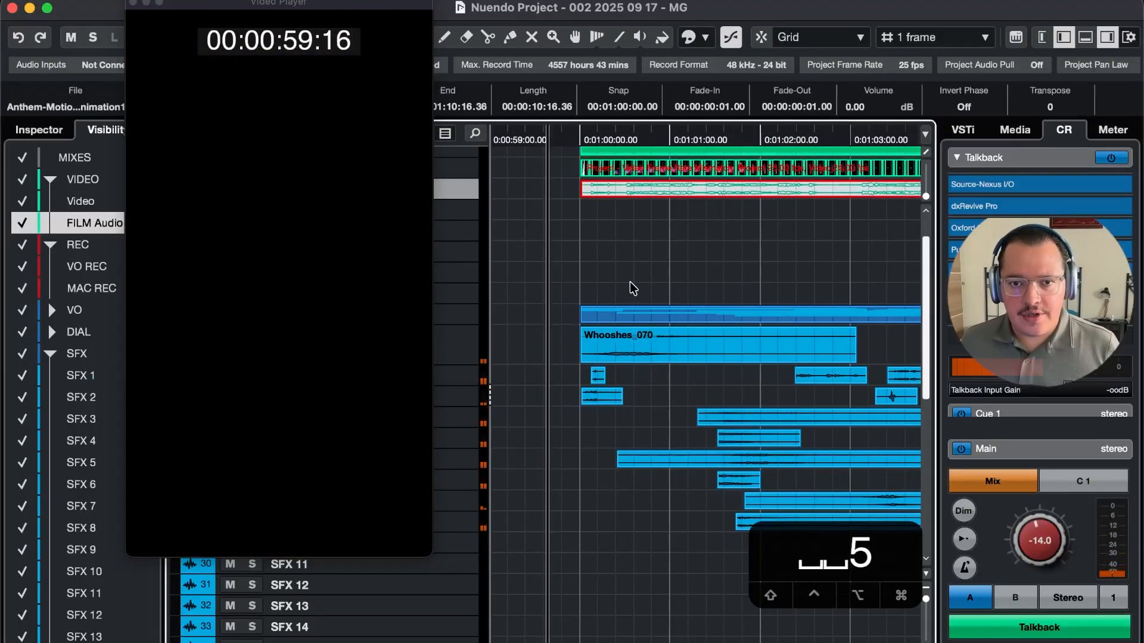
key(g)
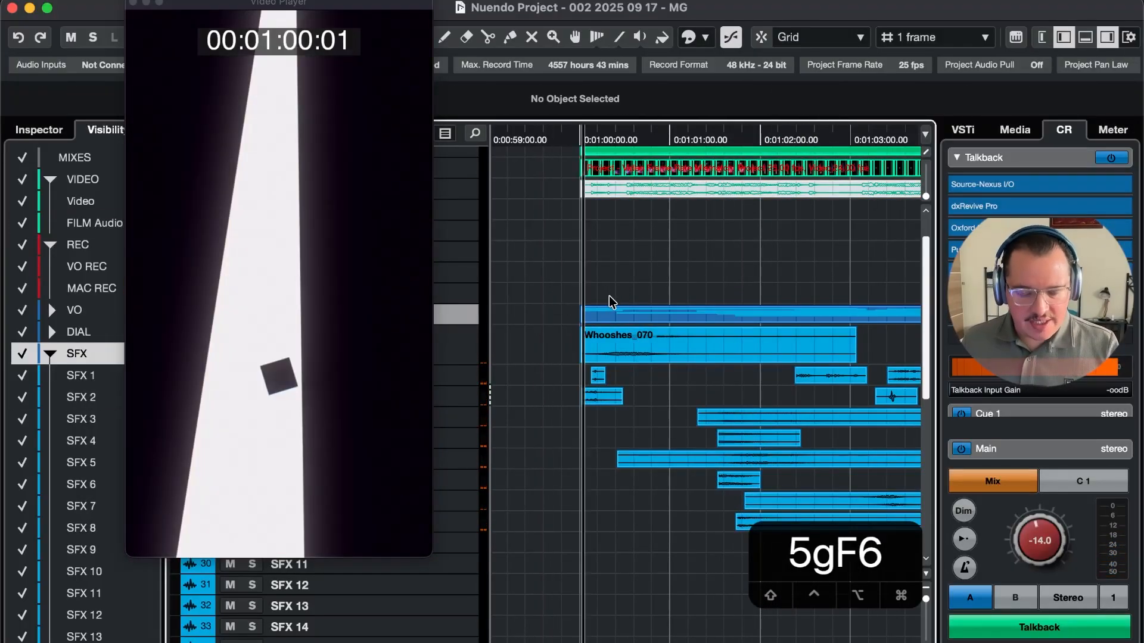
key(F6)
key(F6)
key(F6)
key(F6)
key(F5)
key(F6)
key(F6)
key(F6)
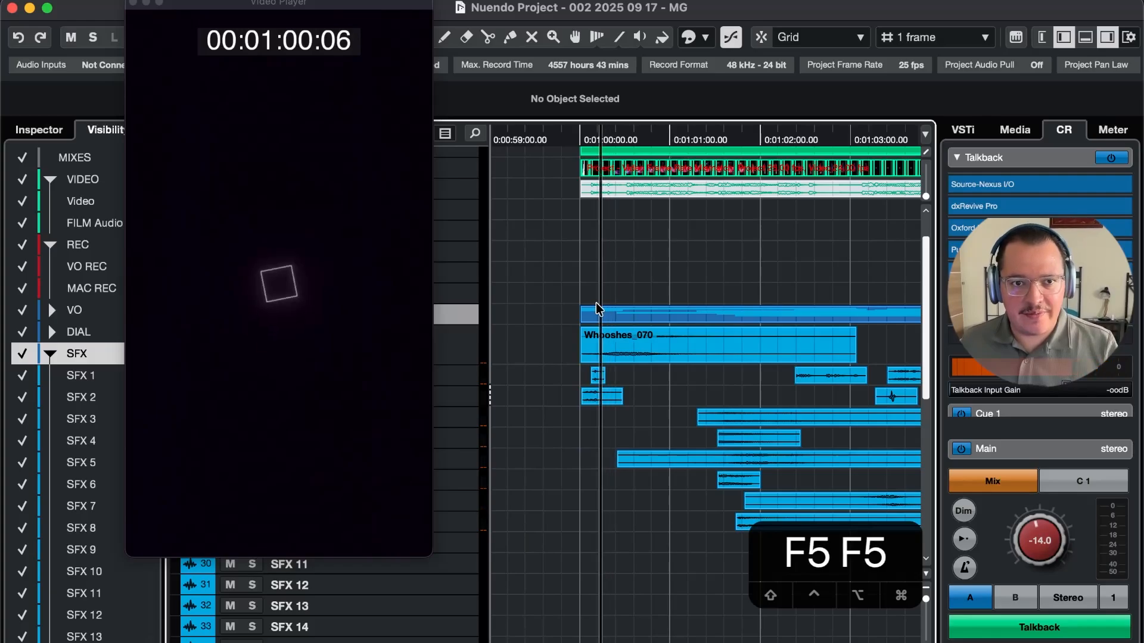
key(F5)
key(F5)
key(F5)
key(F5)
key(F6)
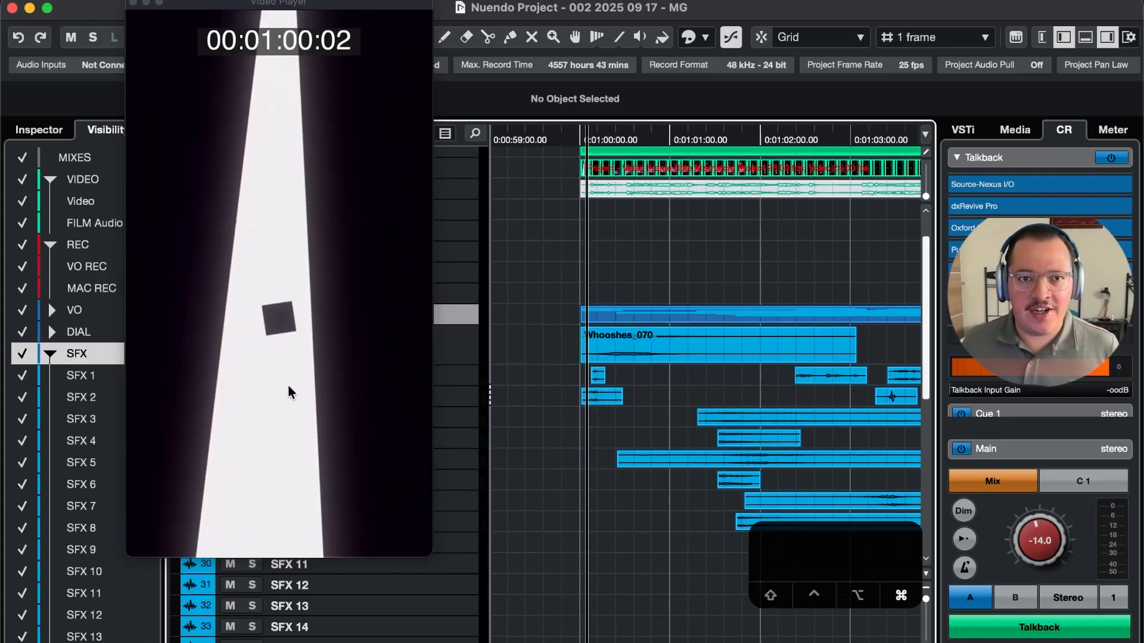
Switch to Soundly and search the sound library for "glitch"
key(super+Tab)
click(273, 345)
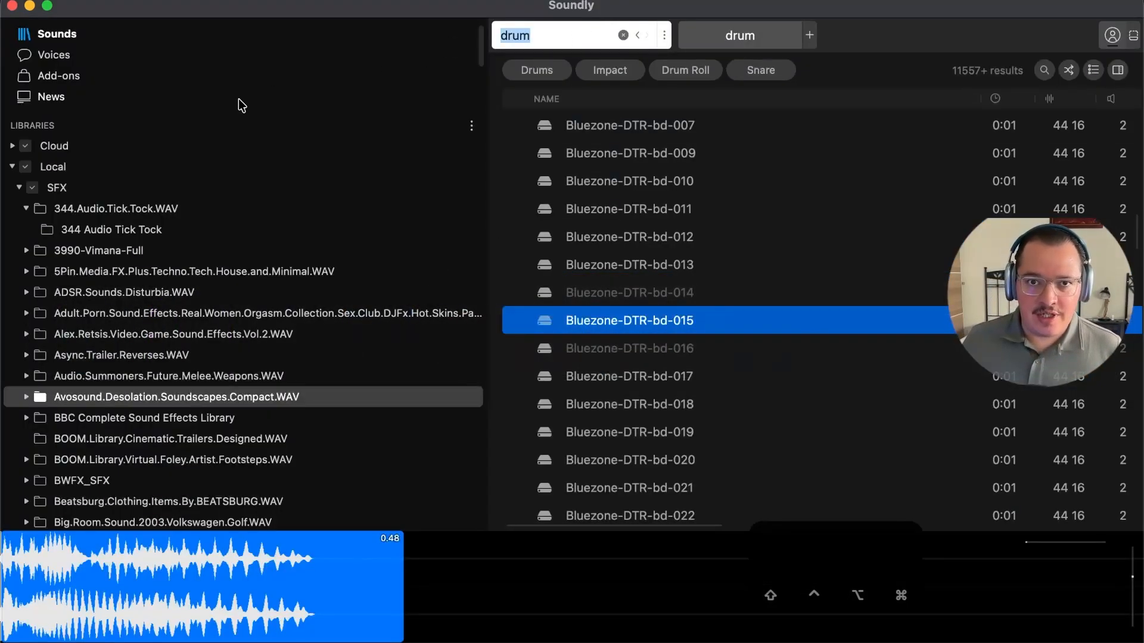
text(glitch)
key(Return)
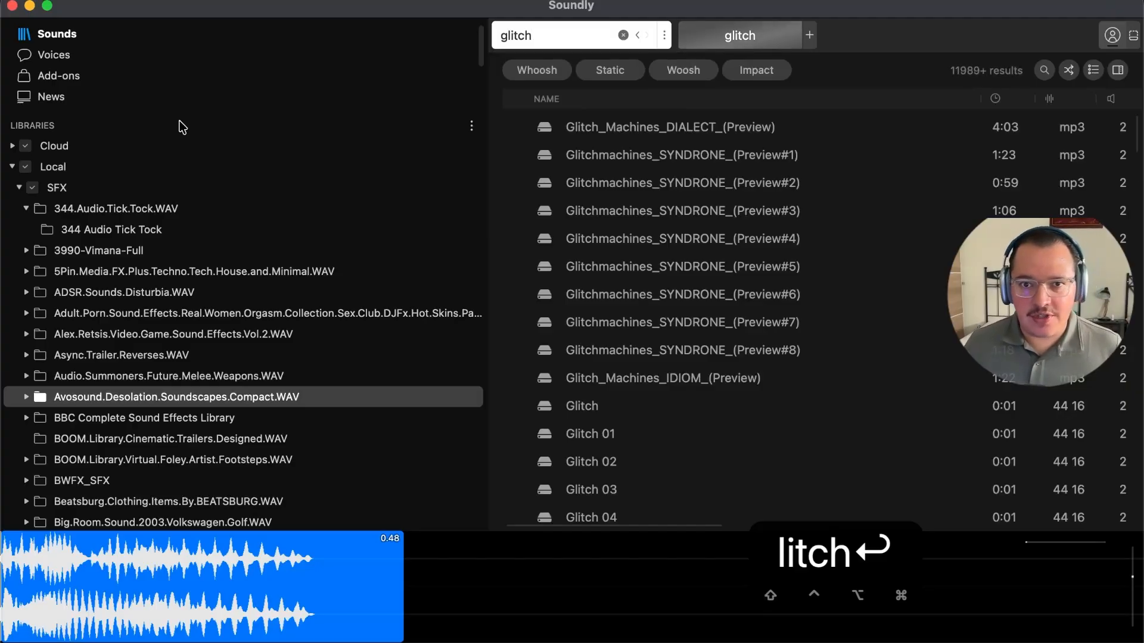
Audition the glitch sounds and place Glitch 02 on SFX 5 near the video's start in Nuendo
click(744, 324)
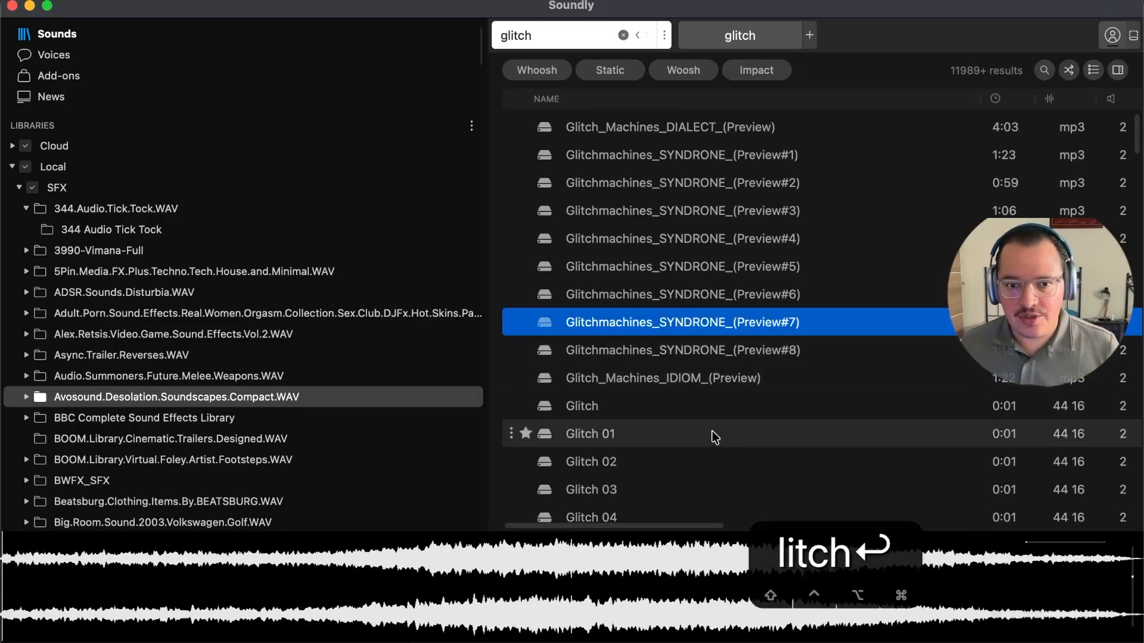
click(712, 405)
key(Down)
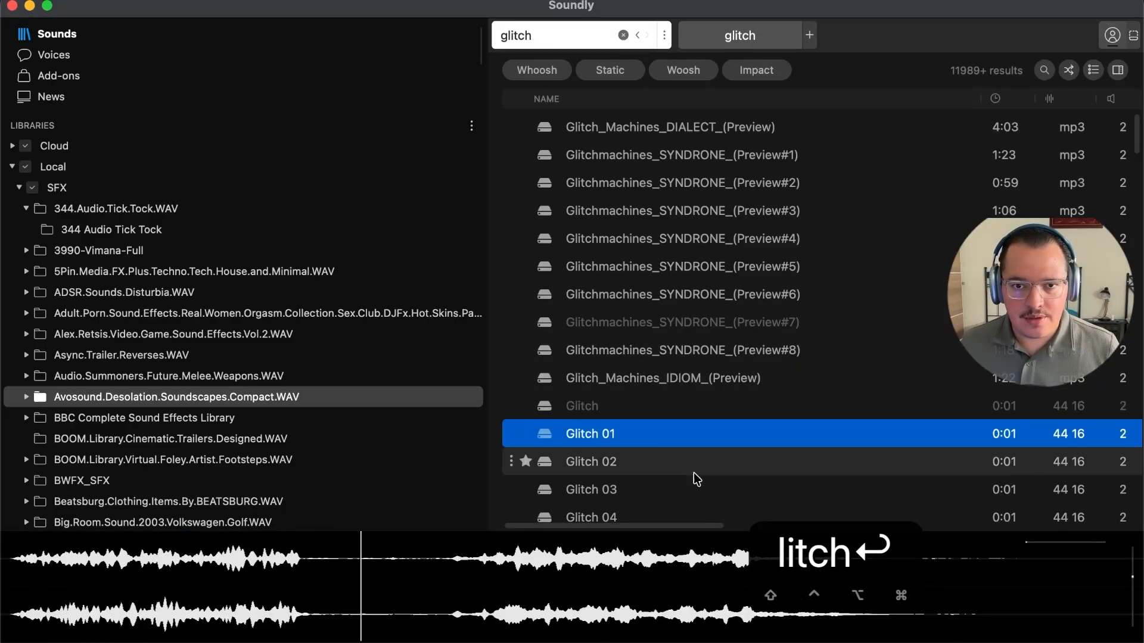
click(684, 462)
scroll(691, 446, down, 2)
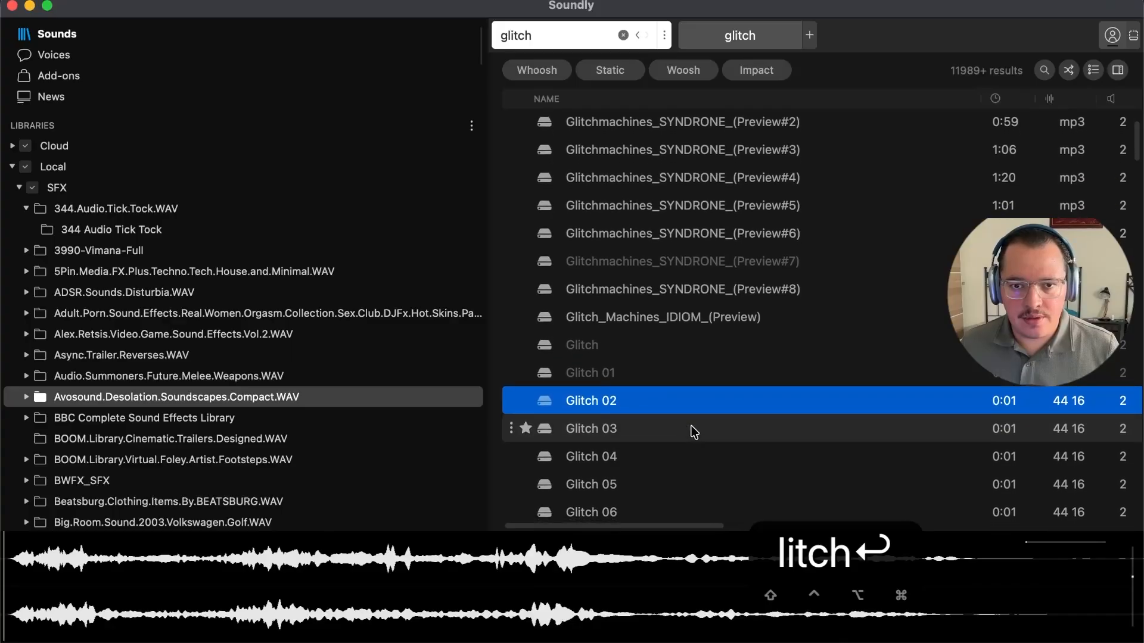
click(446, 606)
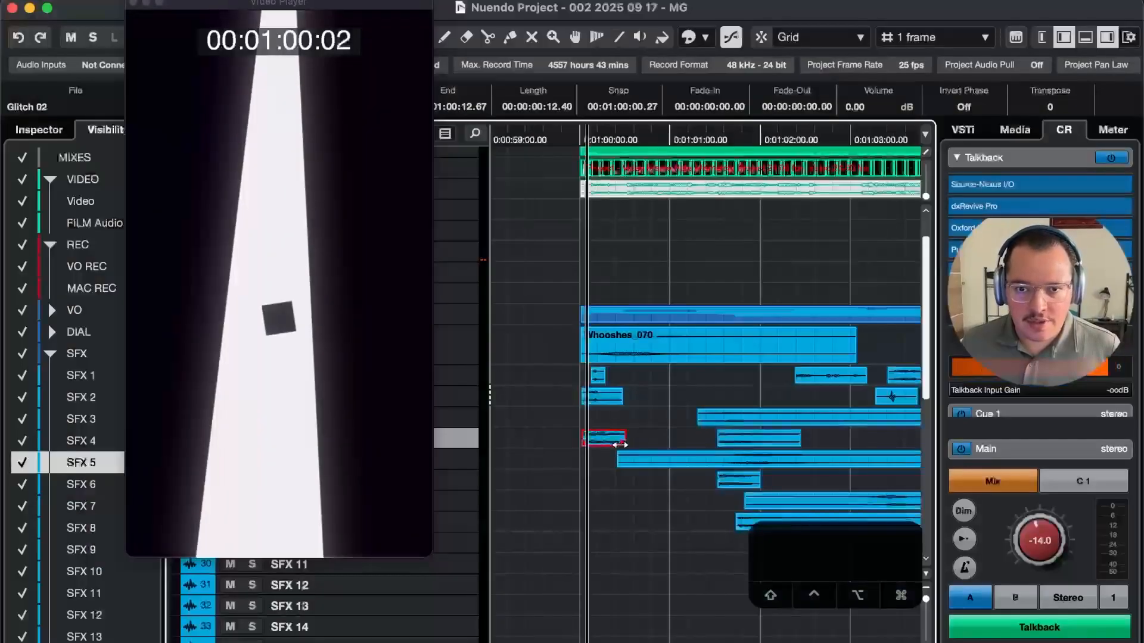
Trim Glitch 02 to start at 00:01:00:02 on SFX 4, with one-frame fades at both ends
key(super+t)
key(t)
key(t)
key(t)
key(t)
key(t)
key(t)
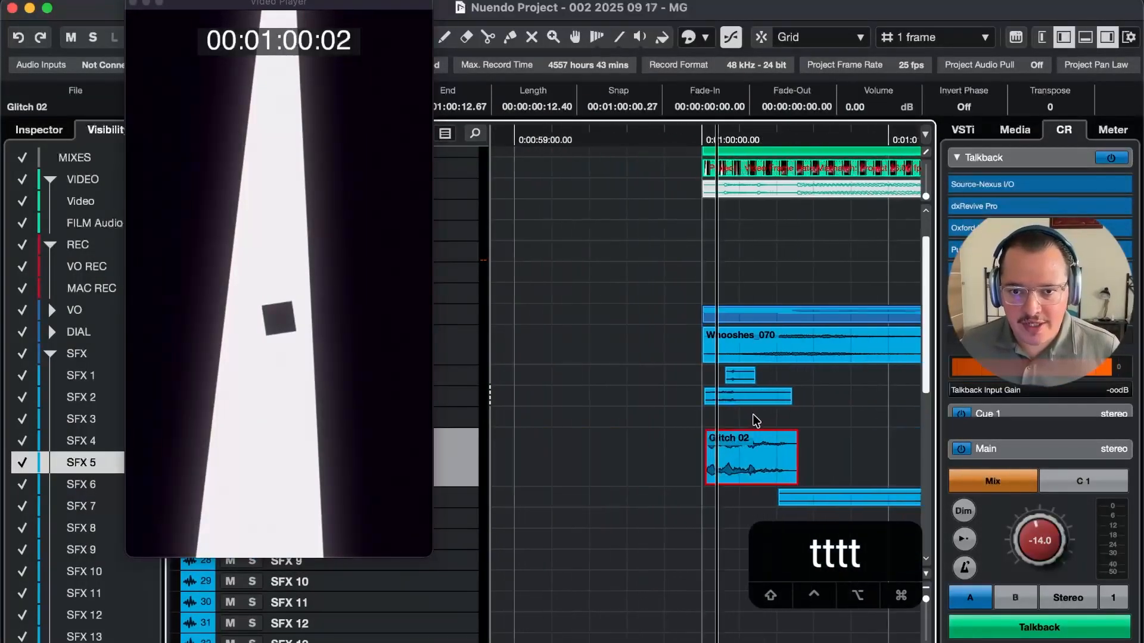
drag(787, 448, 728, 425)
key(a)
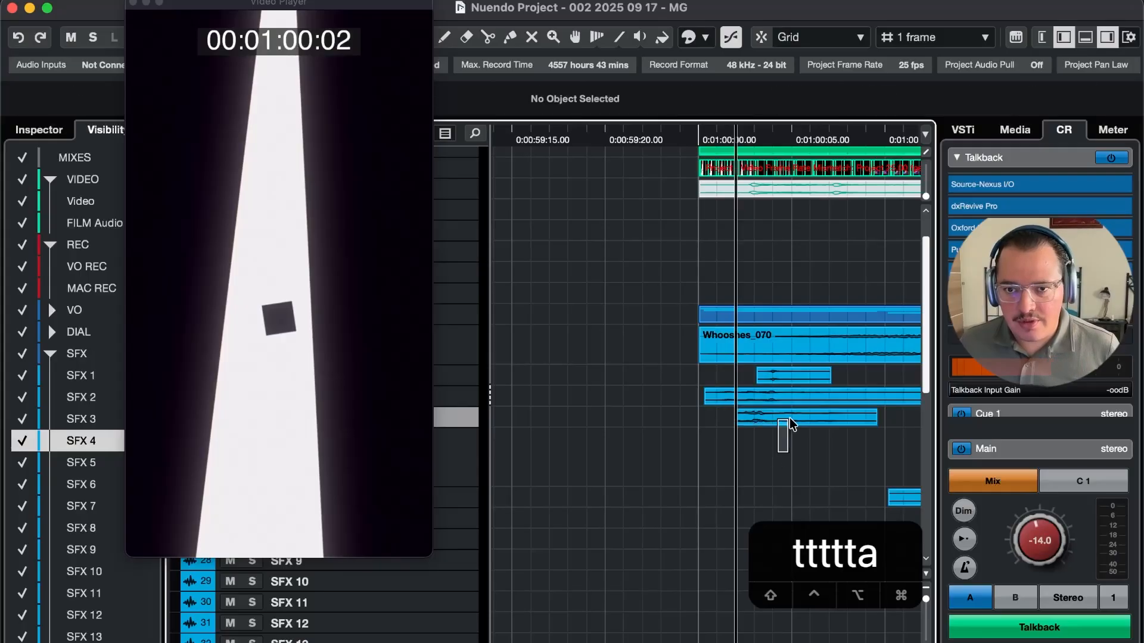
key(super+t)
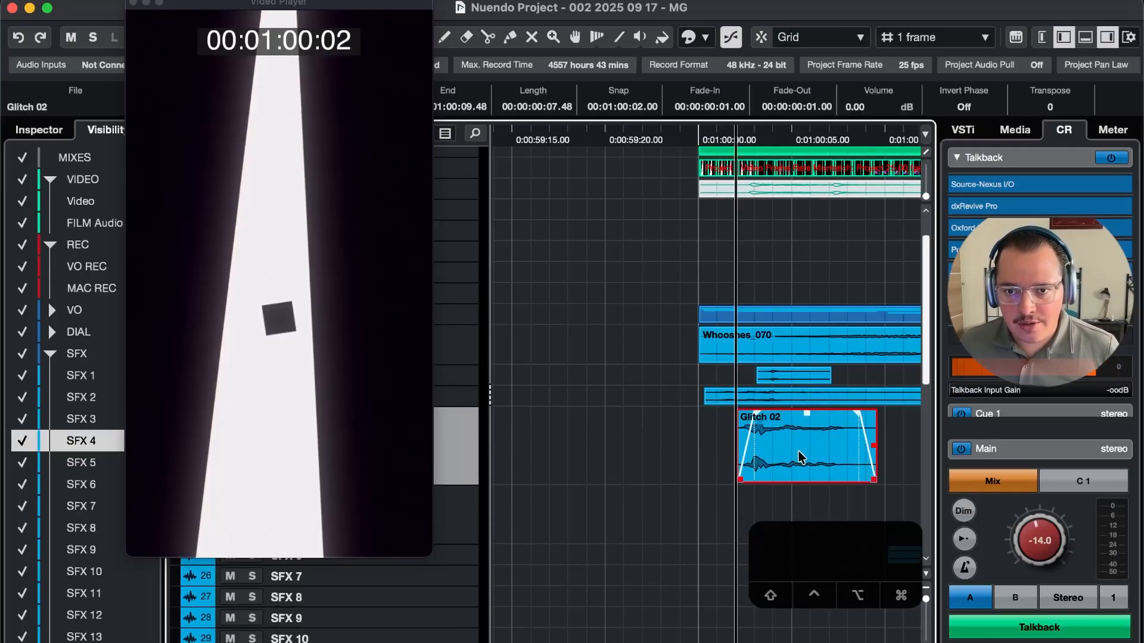
Move Glitch 02 to start at 00:01:00:00.37 and play the opening with it
drag(798, 462, 823, 453)
key(g)
key(4)
key(4)
key(space)
key(r)
key(r)
key(r)
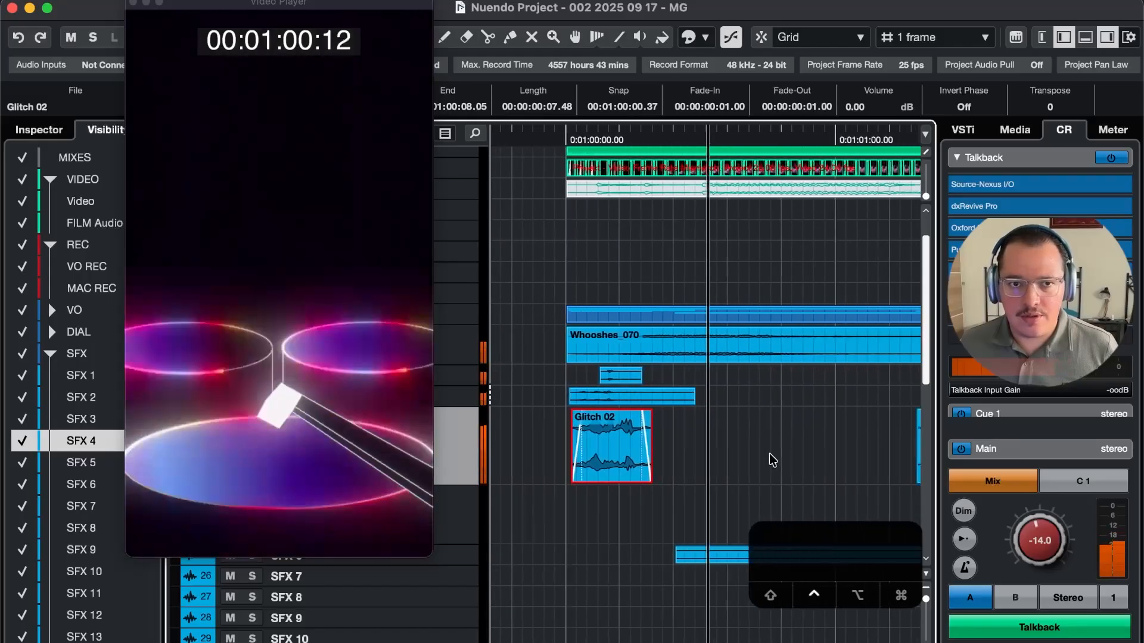
Extend the end of Glitch 02 to 00:01:00:12.18 and play the opening into the following drum section
drag(635, 478, 689, 479)
key(space)
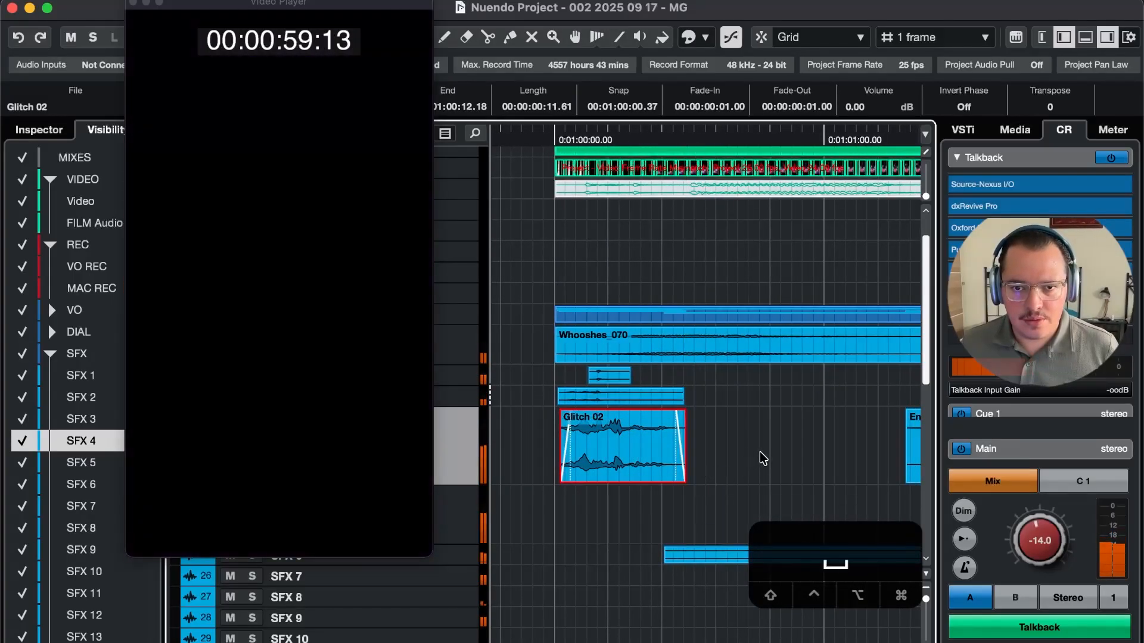
key(r)
key(space)
key(r)
key(r)
key(r)
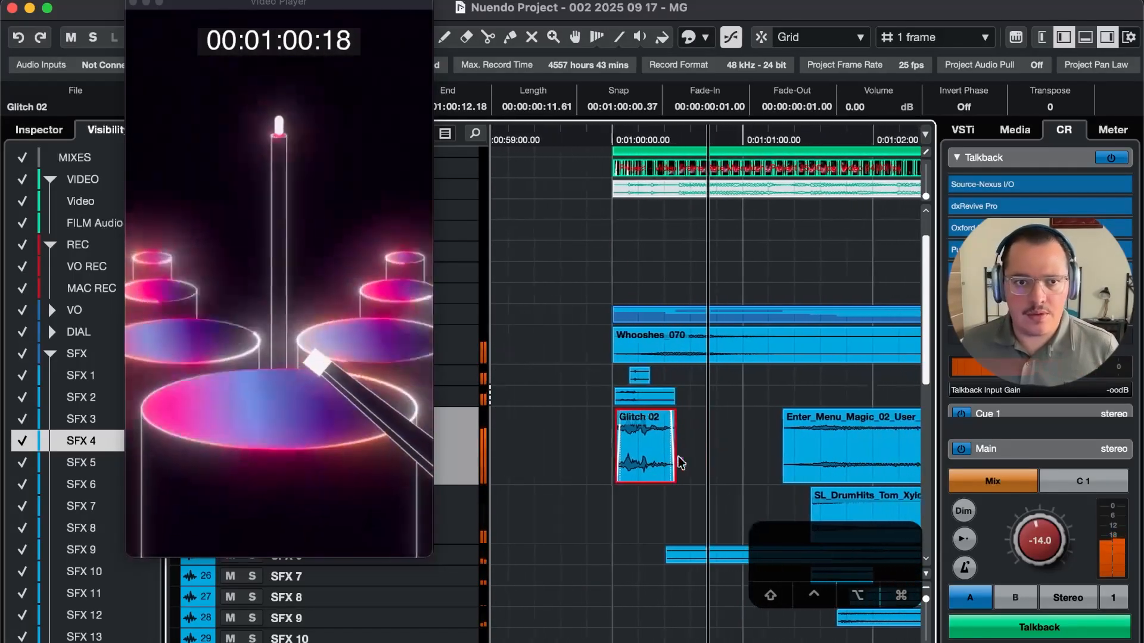
key(r)
key(r)
key(ctrl+a)
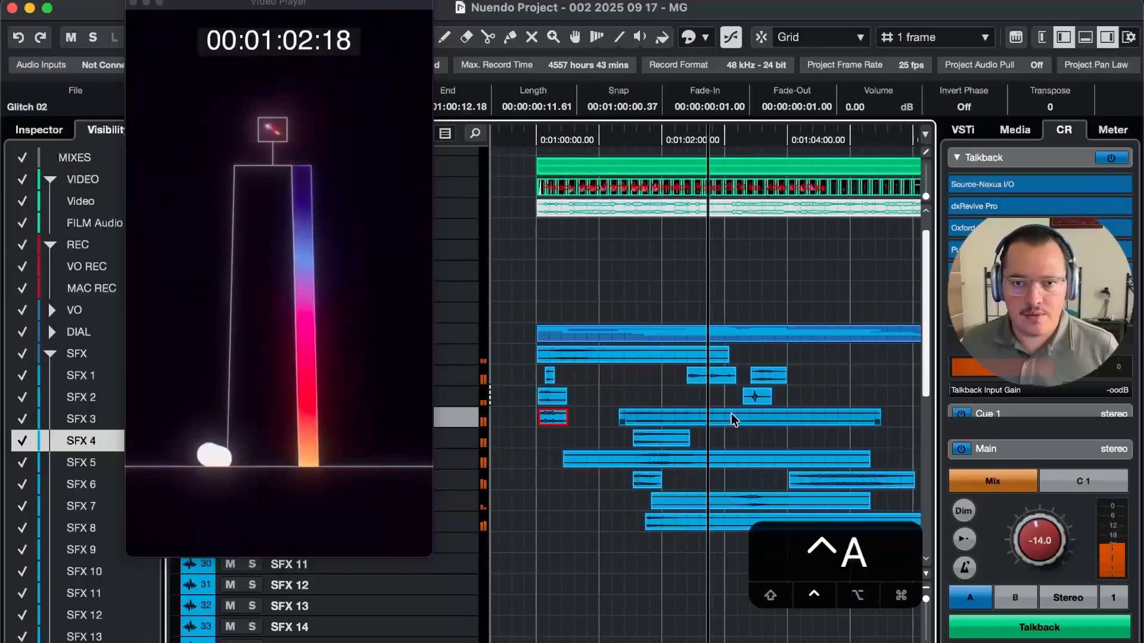
Move back and forth between the opening square and the first drum shot to compare the picture changes
key(space)
key(5)
key(6)
key(5)
key(5)
key(5)
key(5)
key(5)
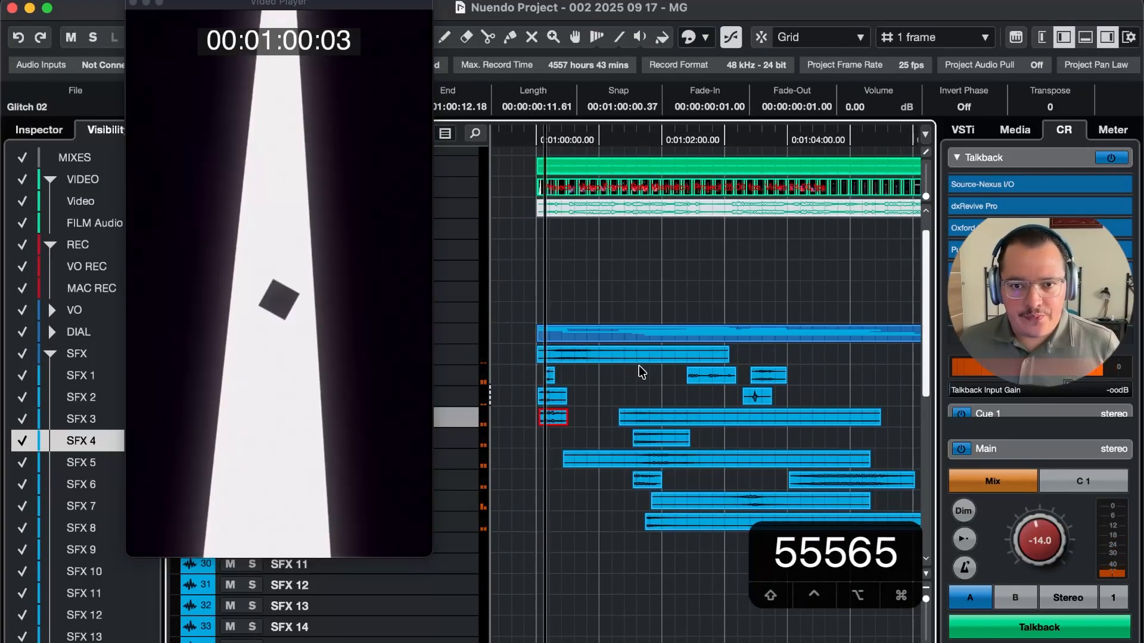
key(4)
key(4)
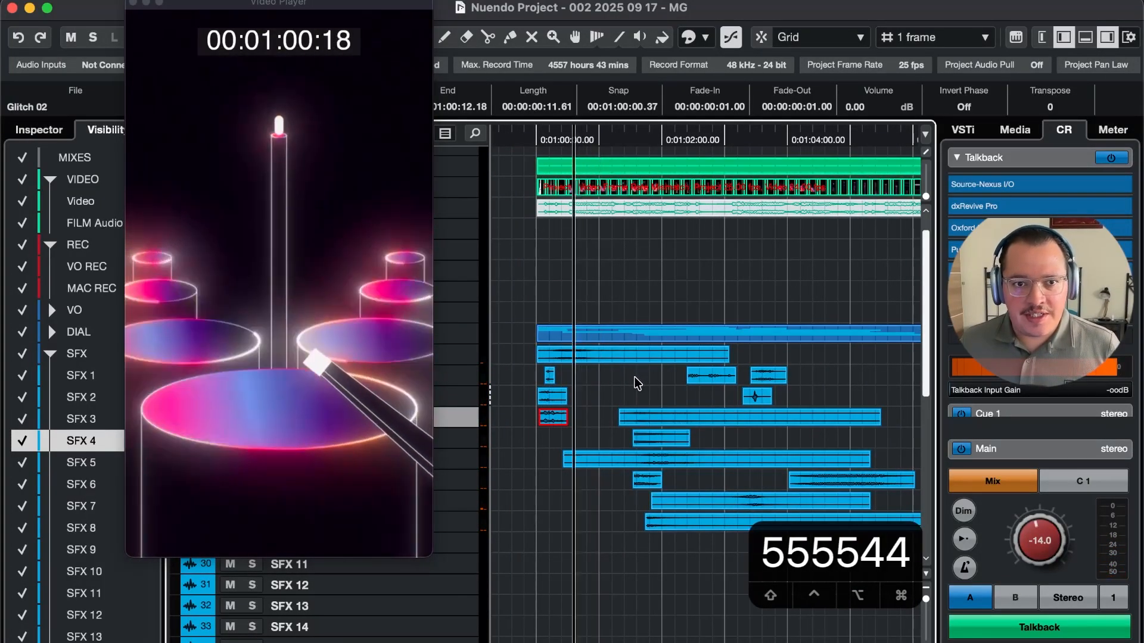
key(5)
key(4)
key(4)
key(4)
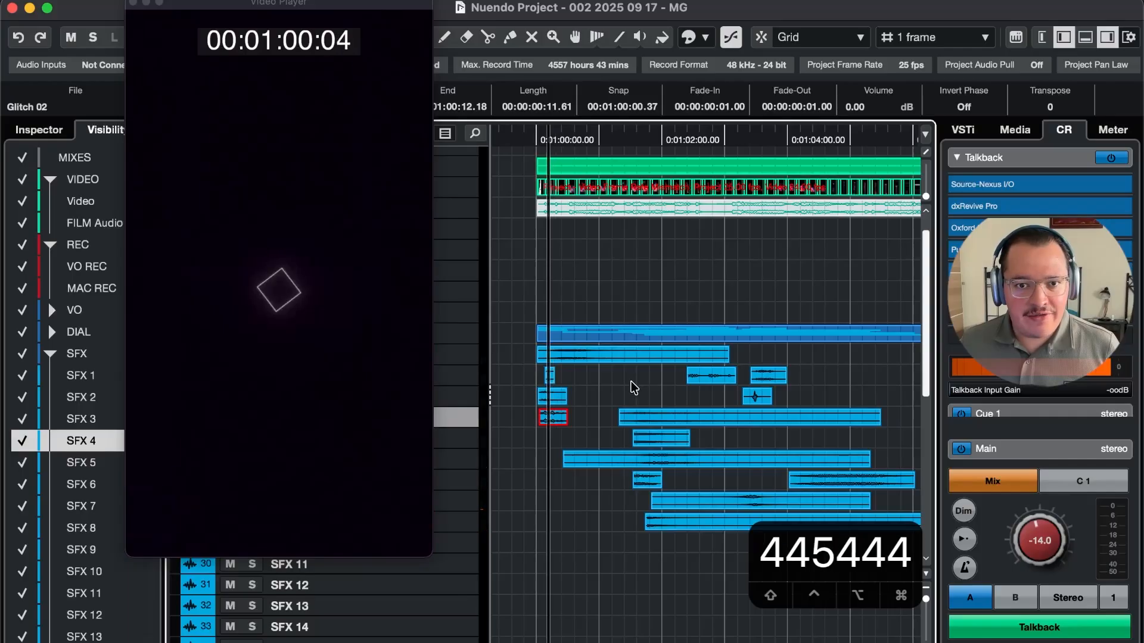
key(5)
key(5)
key(5)
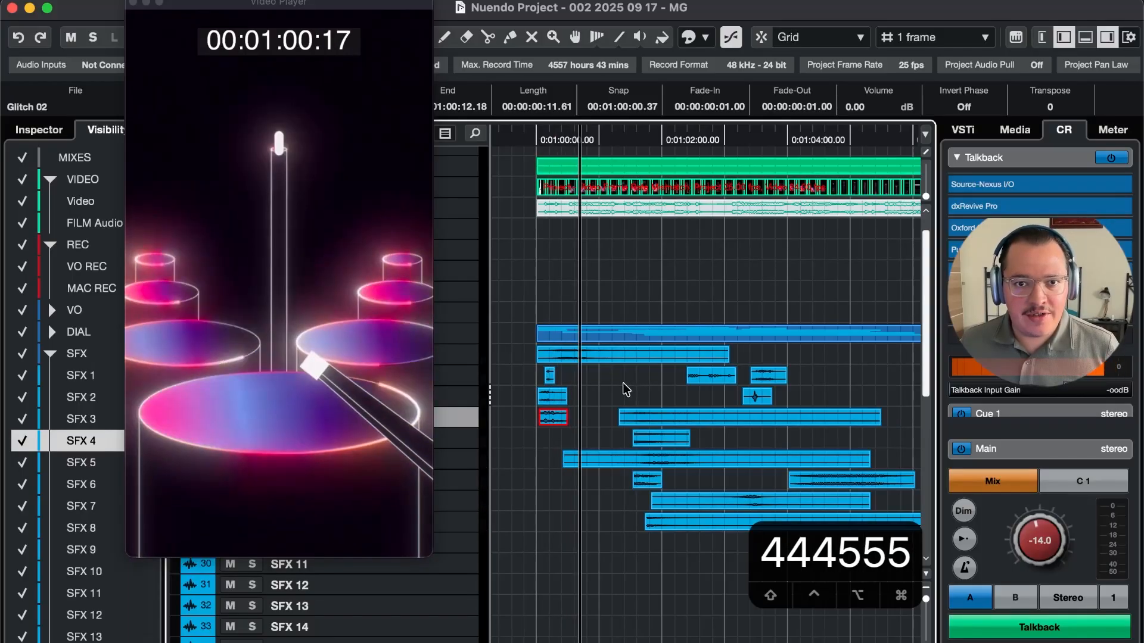
Step through the frames around the square's drop and the drumstick hit, then replay the opening
key(F5)
key(F5)
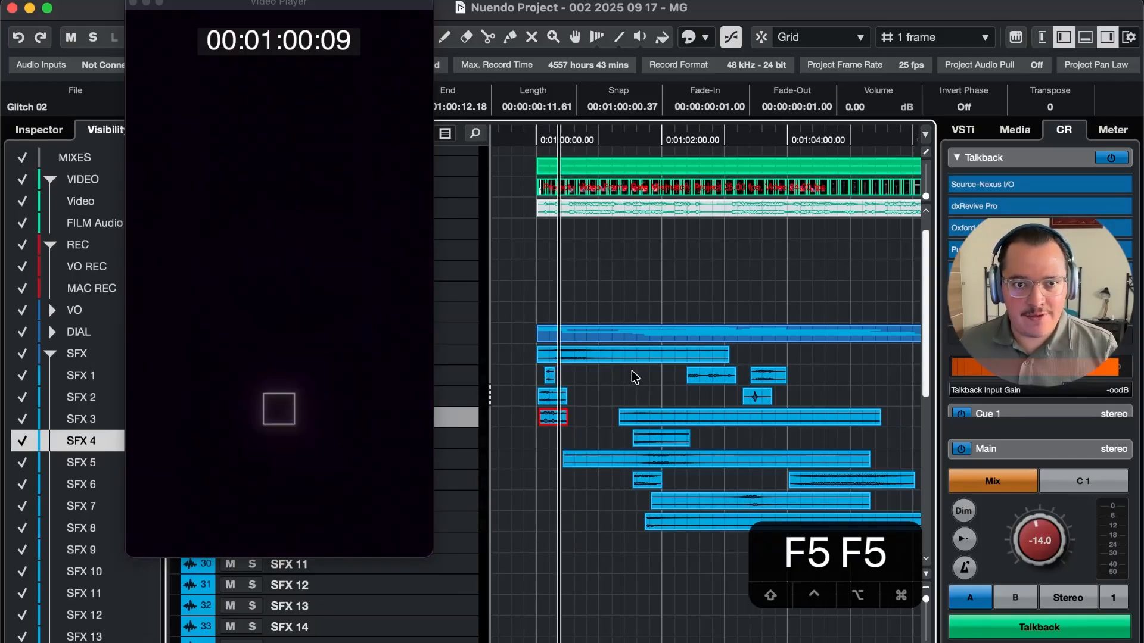
key(F6)
key(F6)
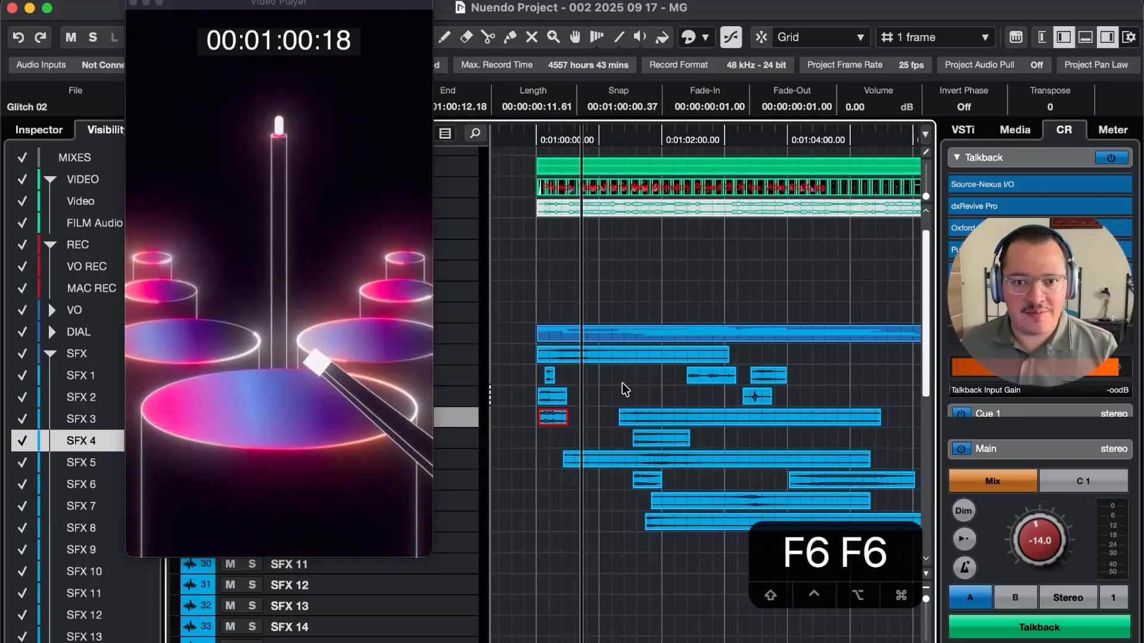
key(F5)
key(F5)
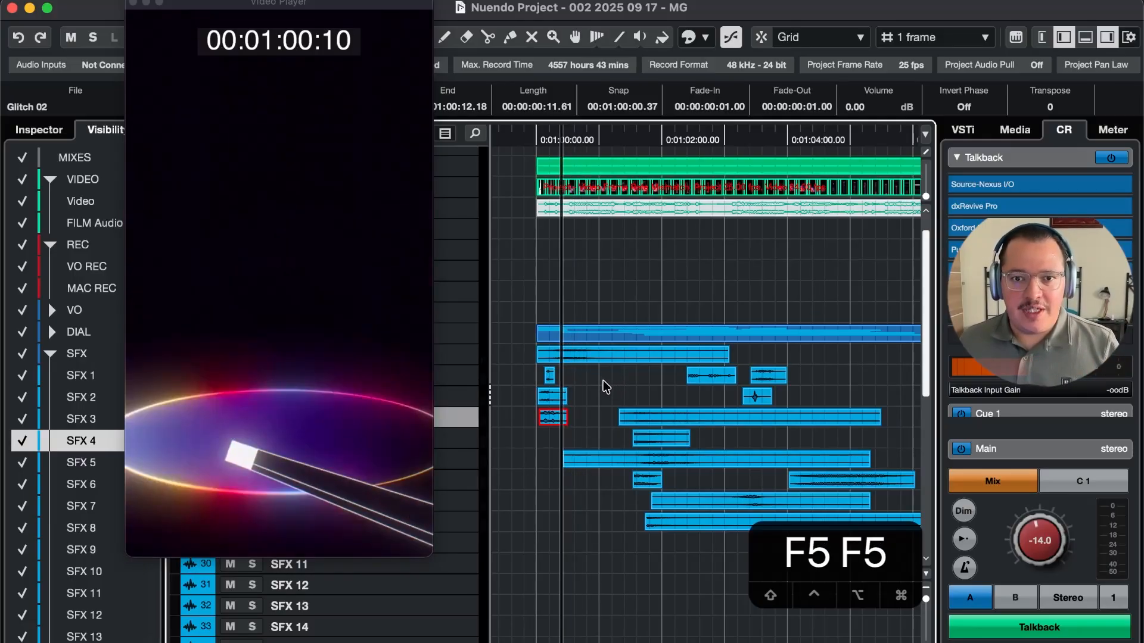
key(F6)
key(F6)
key(F5)
key(F5)
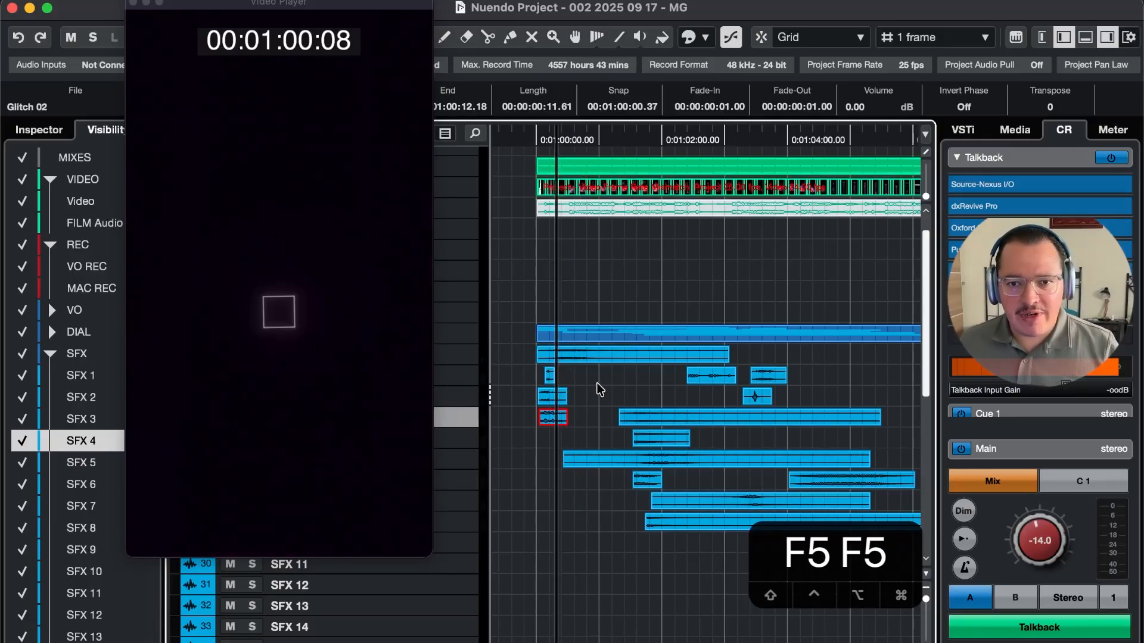
key(F5)
key(F5)
key(F5)
key(F5)
key(F5)
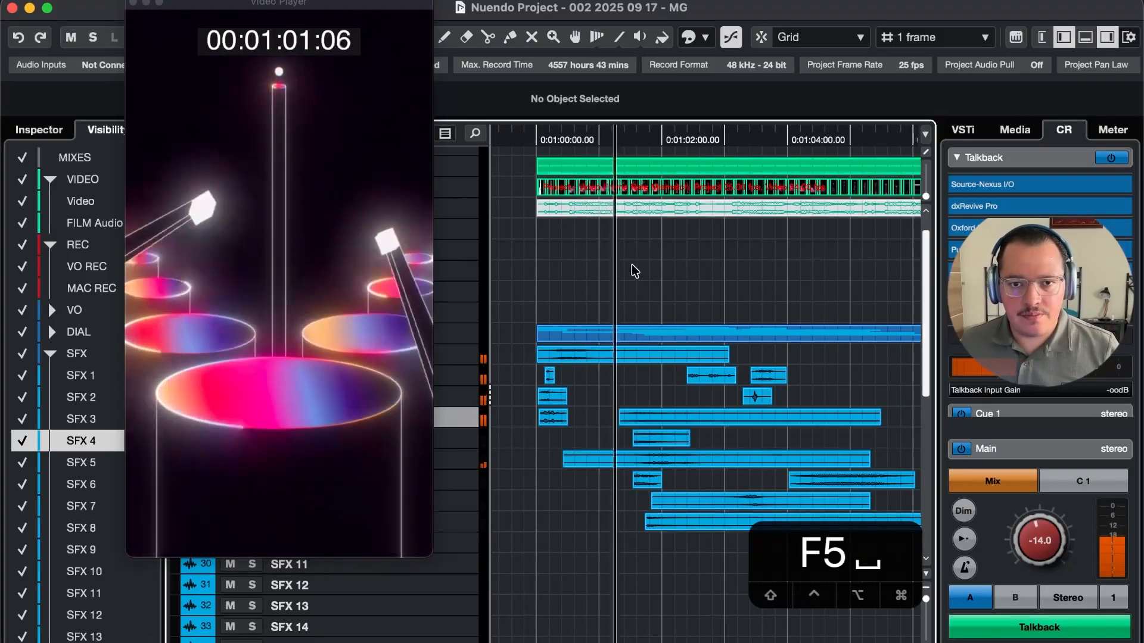
Step back to 00:01:00:07 and forward to 00:01:00:12 to examine the square turning into the drum shot
key(F5)
key(F5)
key(F5)
key(F5)
key(F5)
key(F5)
key(F5)
key(F5)
key(F5)
key(F5)
key(F5)
key(F5)
key(F5)
key(F5)
key(F5)
key(F5)
key(F5)
key(F5)
key(F5)
key(F5)
key(F5)
key(F5)
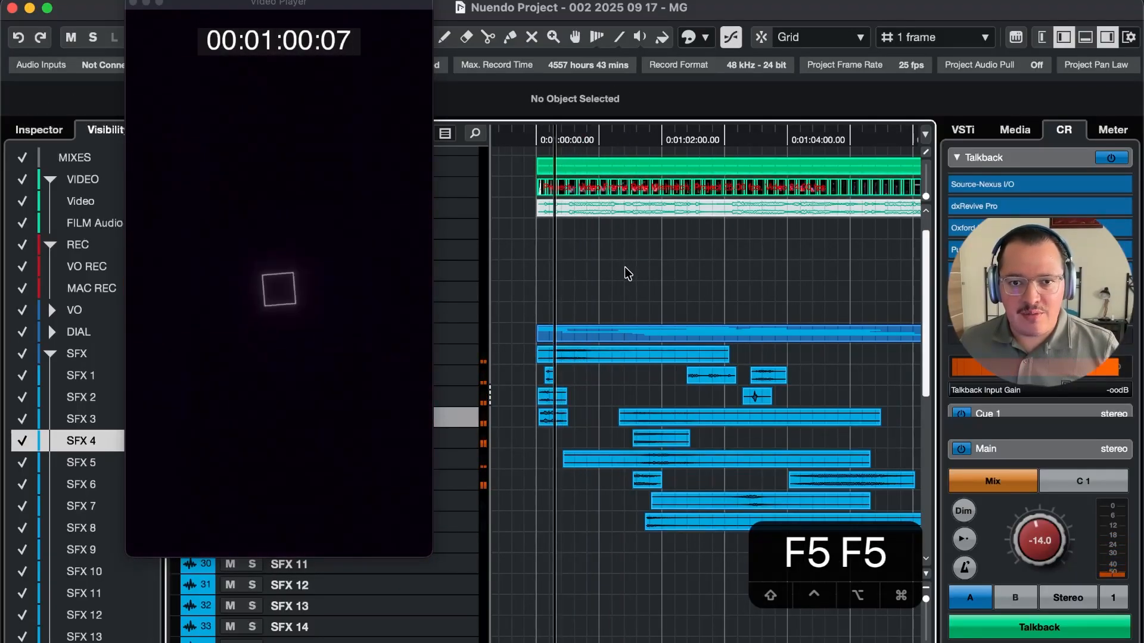
key(F6)
key(F6)
key(F6)
key(F6)
key(F6)
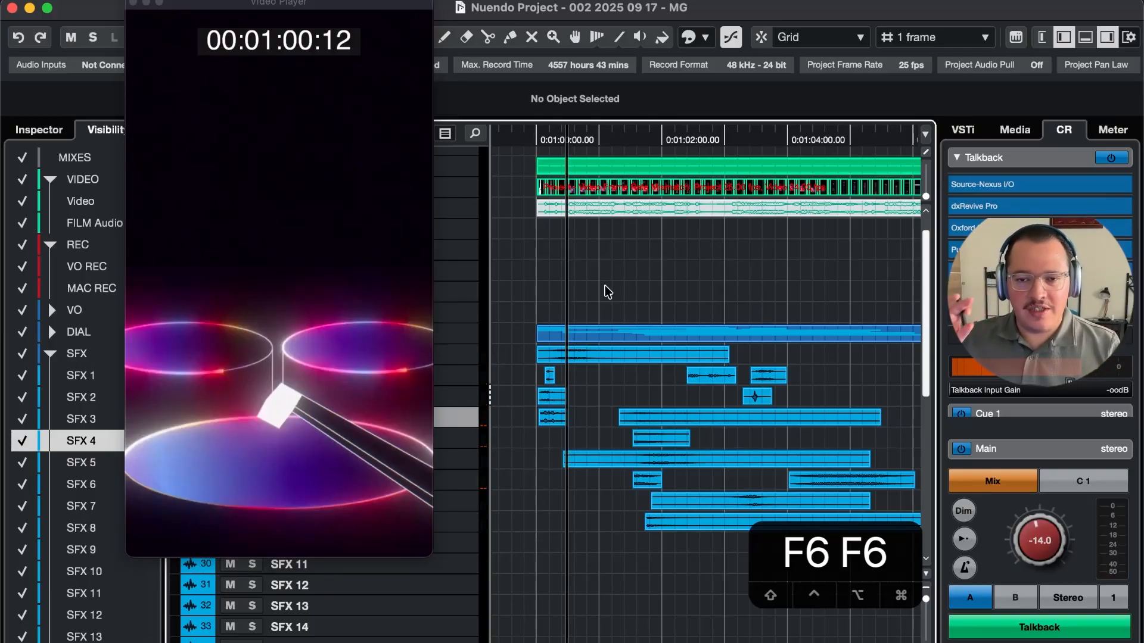
Step back through the outlined square's frames to the video's start and play the opening again with the glitch layer
key(F5)
key(F5)
key(F5)
key(F5)
key(F5)
key(F5)
key(F5)
key(F5)
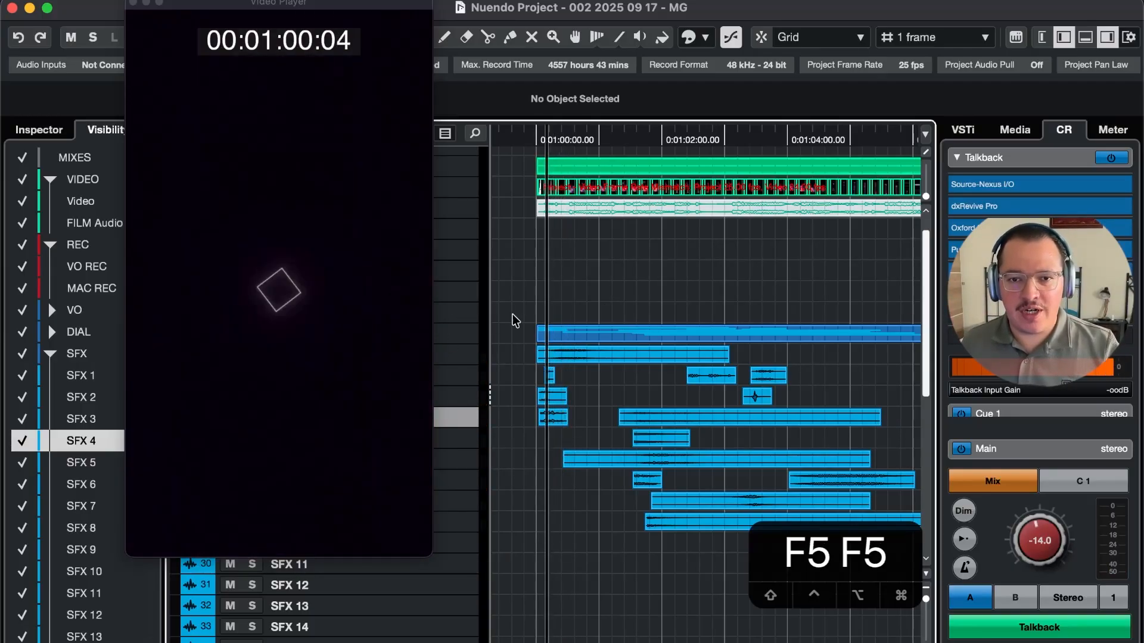
key(F5)
key(F5)
key(F5)
key(F5)
key(space)
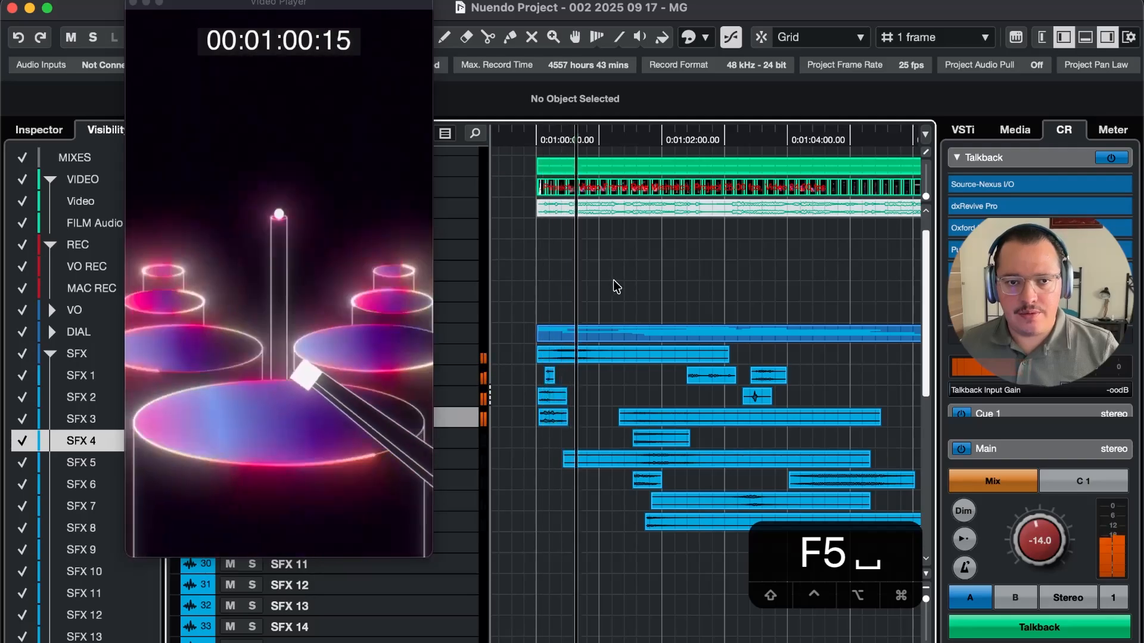
Step frame by frame through the first drum shot and park the playhead at 00:01:00:13
key(F5)
key(F5)
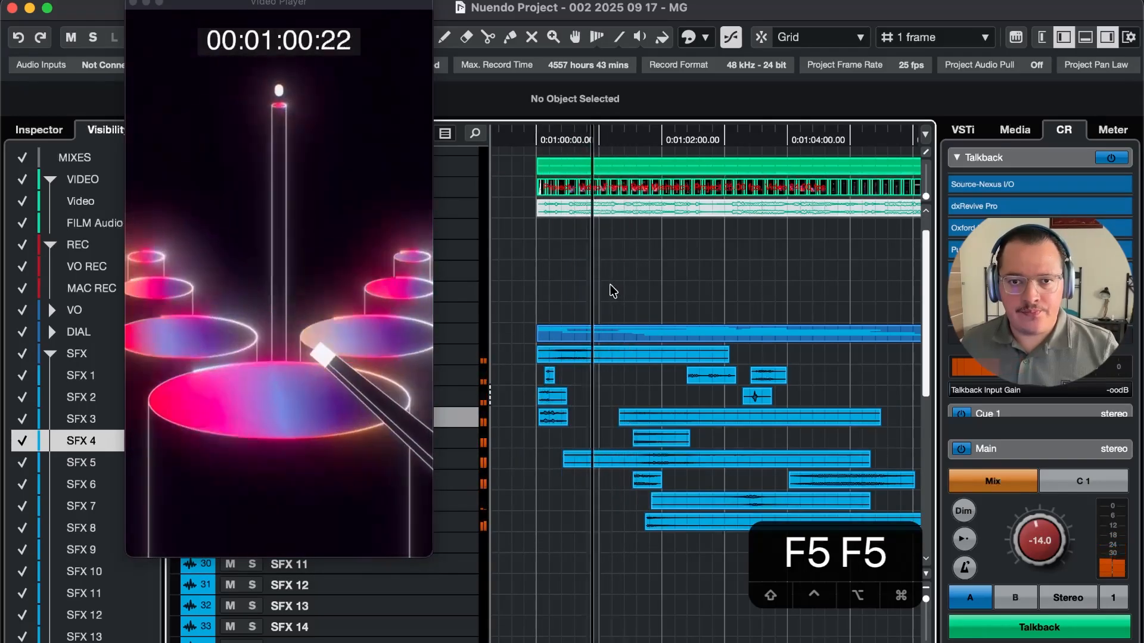
key(F5)
key(F5)
key(F5)
key(F5)
key(F5)
key(F5)
key(F5)
key(F5)
key(F5)
key(F5)
key(F5)
key(F5)
key(F6)
key(F6)
key(F6)
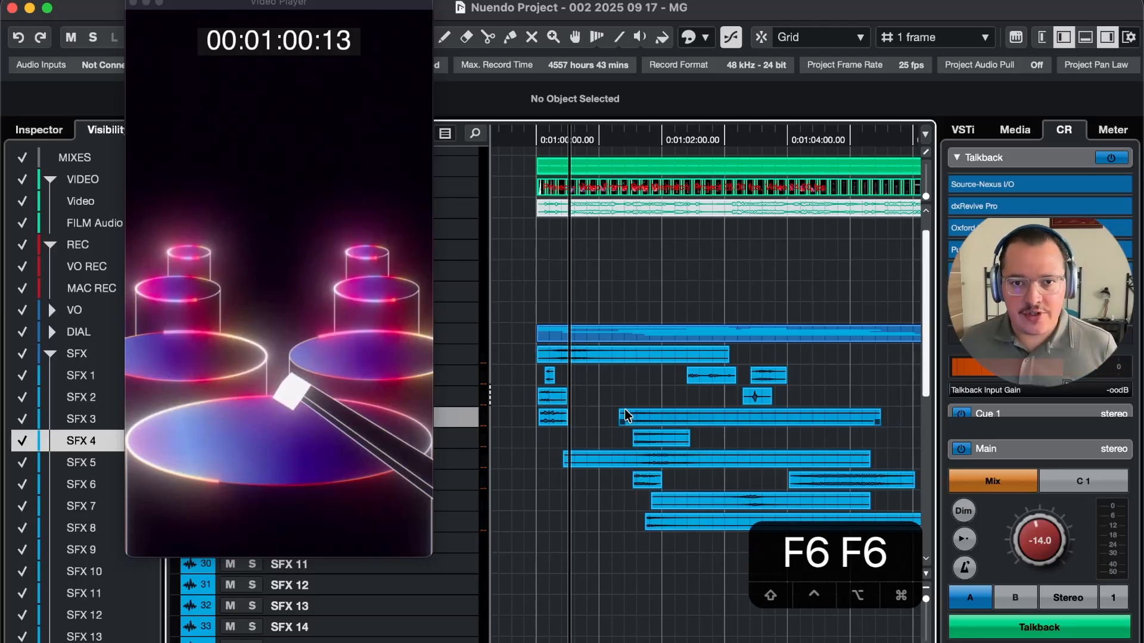
Switch to Soundly, audition long and stutter glitch sounds, and place an excerpt of "User Interface, Glitch, Long, Texture, Noise 01" on track SFX 5 in Nuendo
key(super+Tab)
click(169, 364)
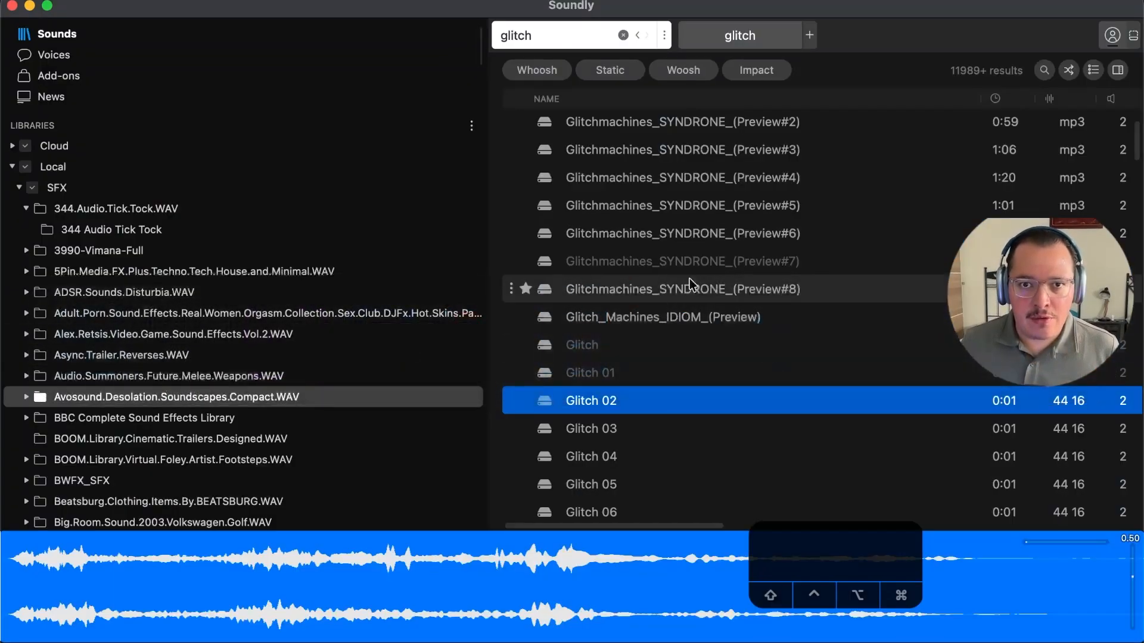
scroll(620, 330, down, 1)
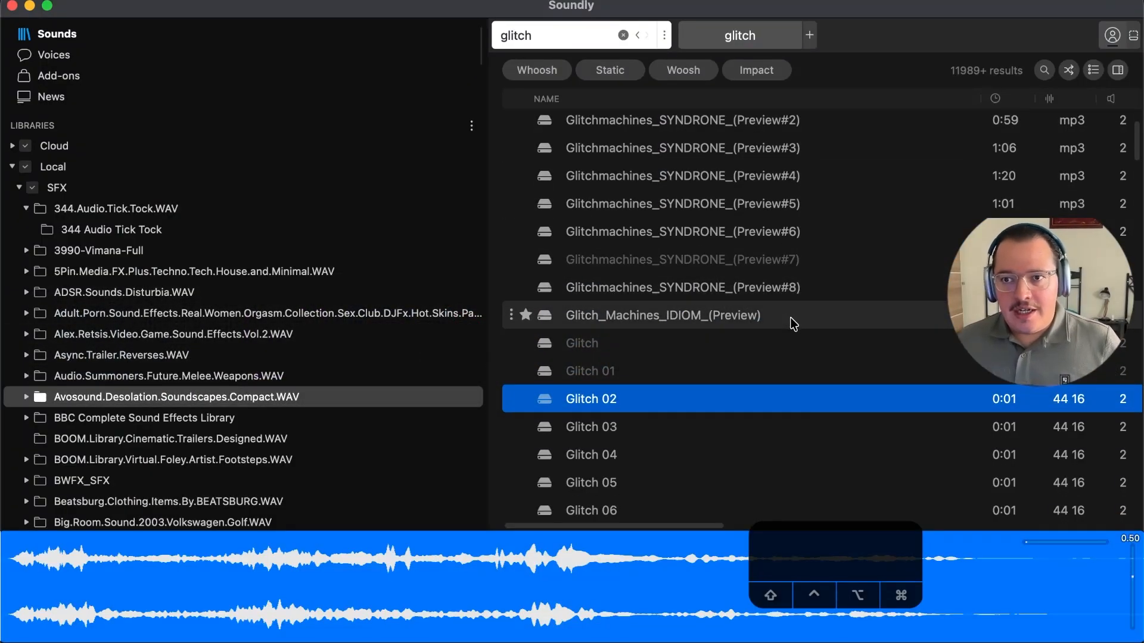
scroll(799, 311, down, 20)
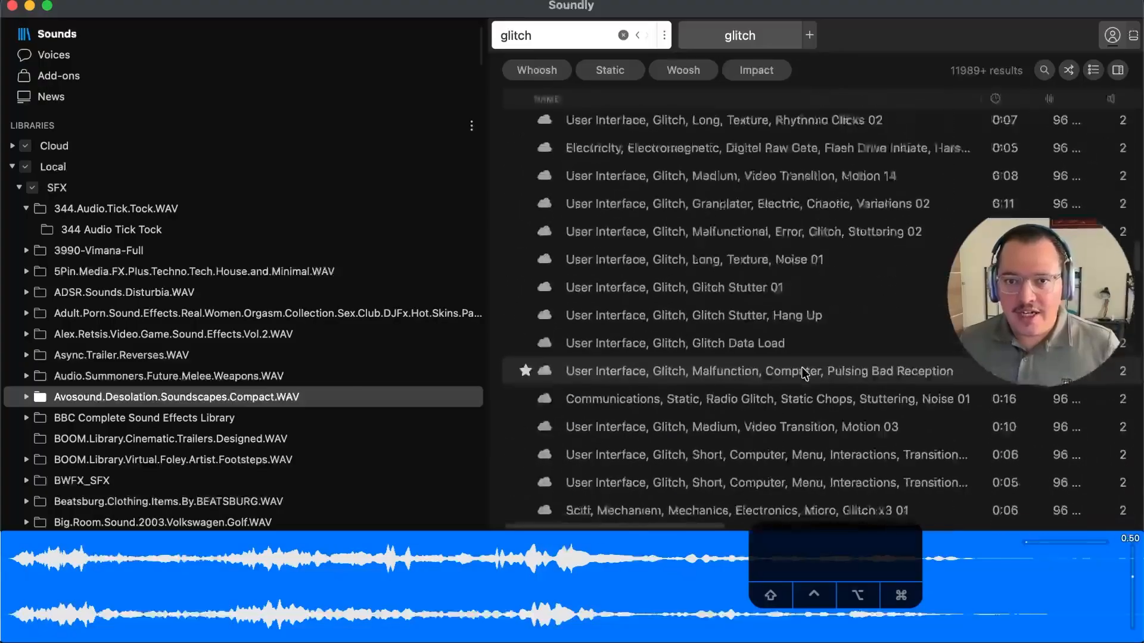
click(739, 317)
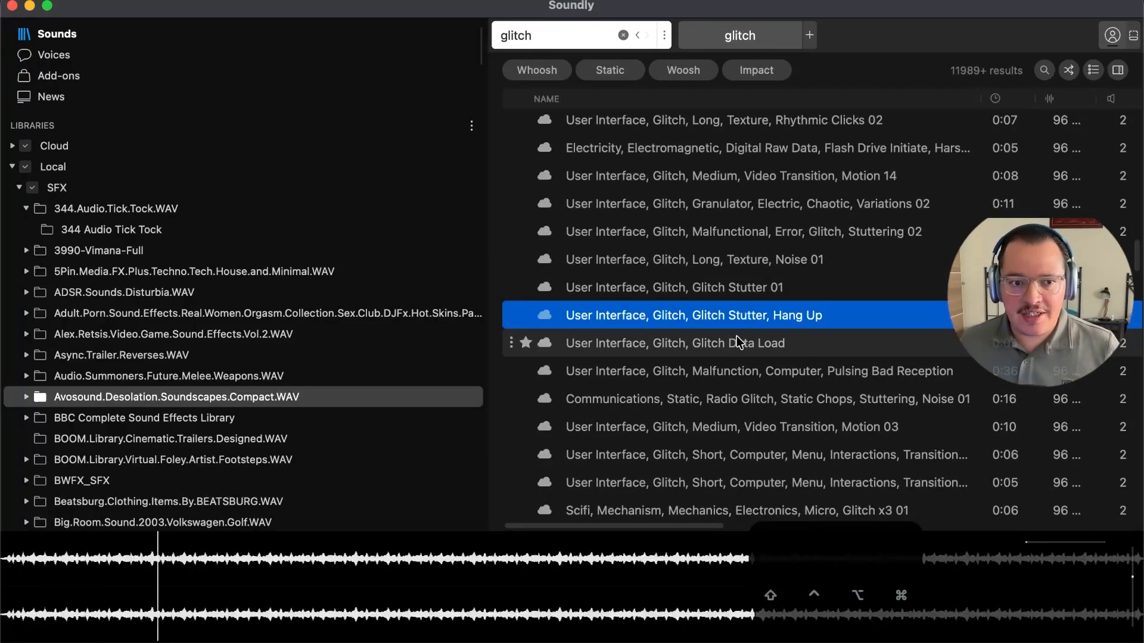
click(801, 289)
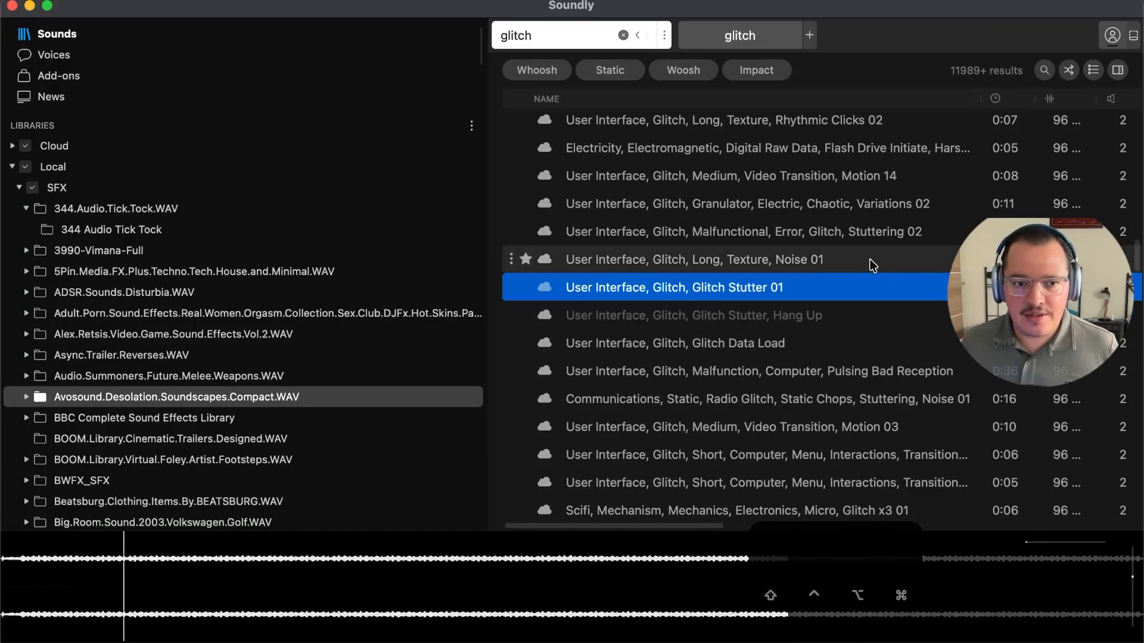
click(800, 261)
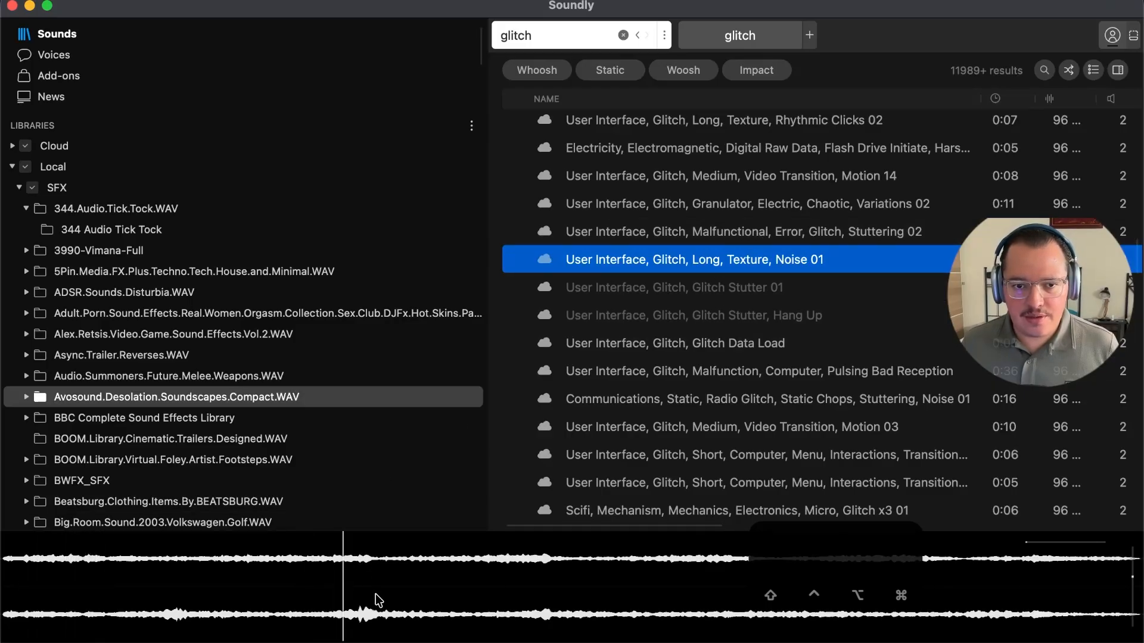
drag(703, 531, 523, 429)
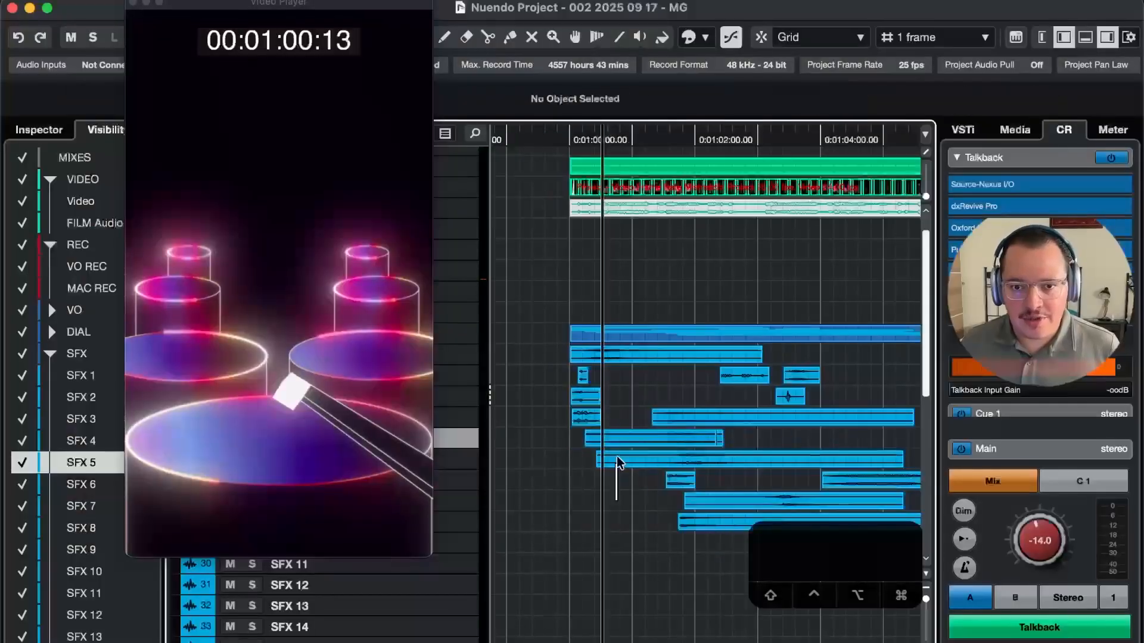
Fade the new glitch clip in over about 4 frames and out over 9 frames, and trim its start to the whoosh clip's start
key(3)
key(t)
key(t)
key(t)
key(t)
key(t)
key(t)
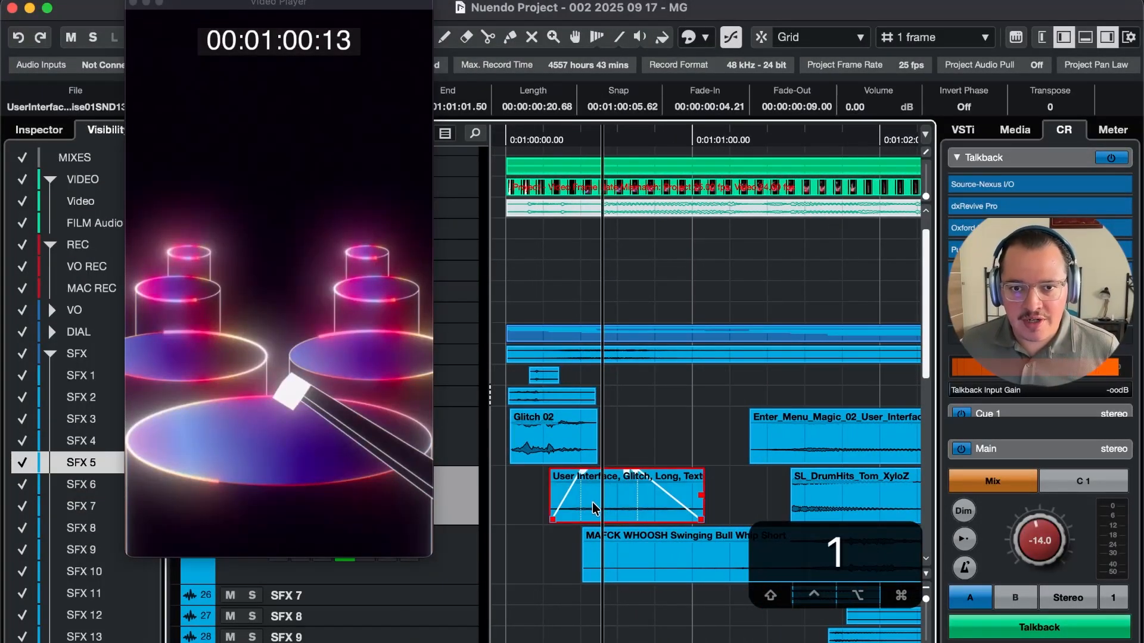
key(4)
key(4)
key(4)
drag(551, 515, 654, 504)
key(4)
key(4)
key(4)
Play the glitch clip against the drum shot and raise its volume to 7 dB
key(space)
key(space)
key(space)
key(equal)
key(equal)
key(equal)
key(equal)
key(equal)
key(equal)
key(equal)
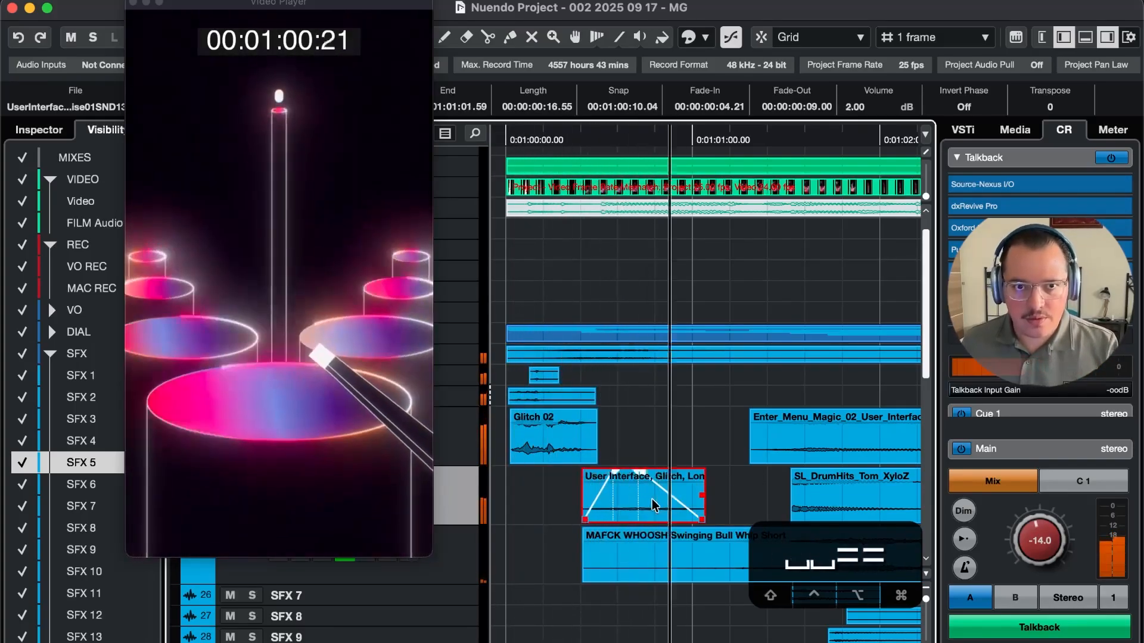
key(space)
Move the SFX 5 glitch clip about three frames earlier, to 00:01:00:07, and replay the opening
key(r)
key(space)
key(t)
key(t)
key(t)
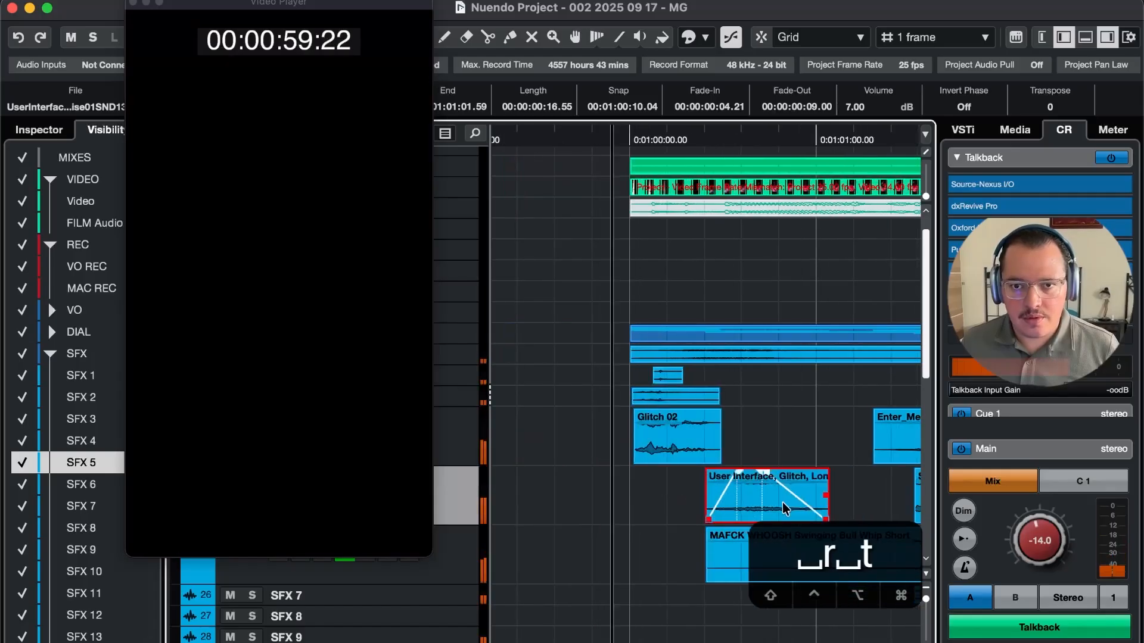
drag(763, 502, 732, 502)
key(space)
key(r)
key(space)
key(r)
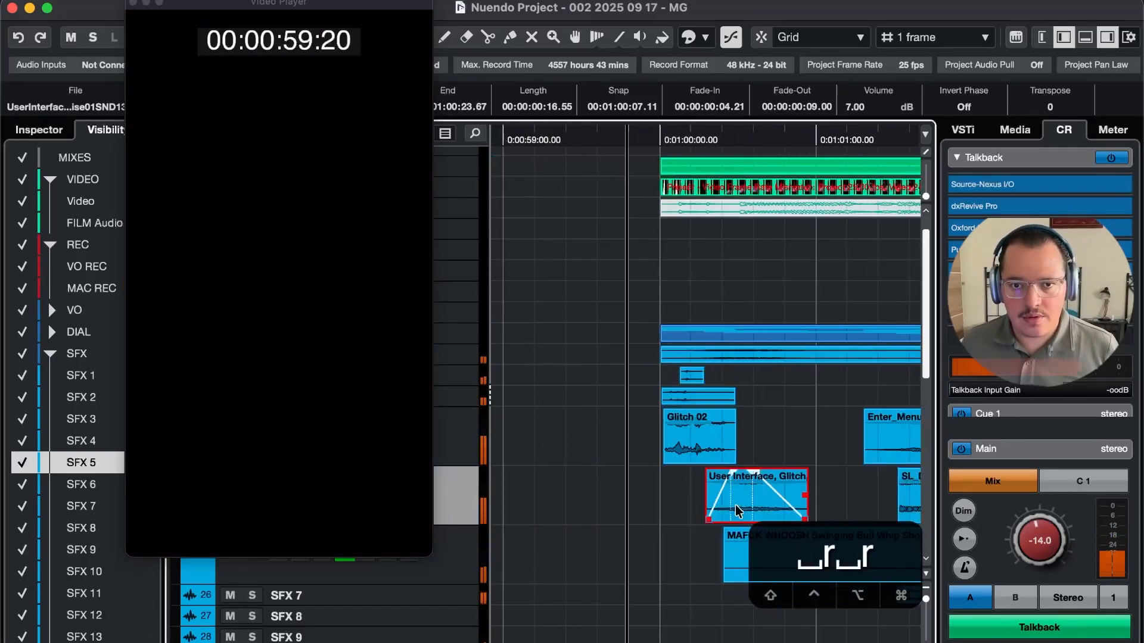
key(space)
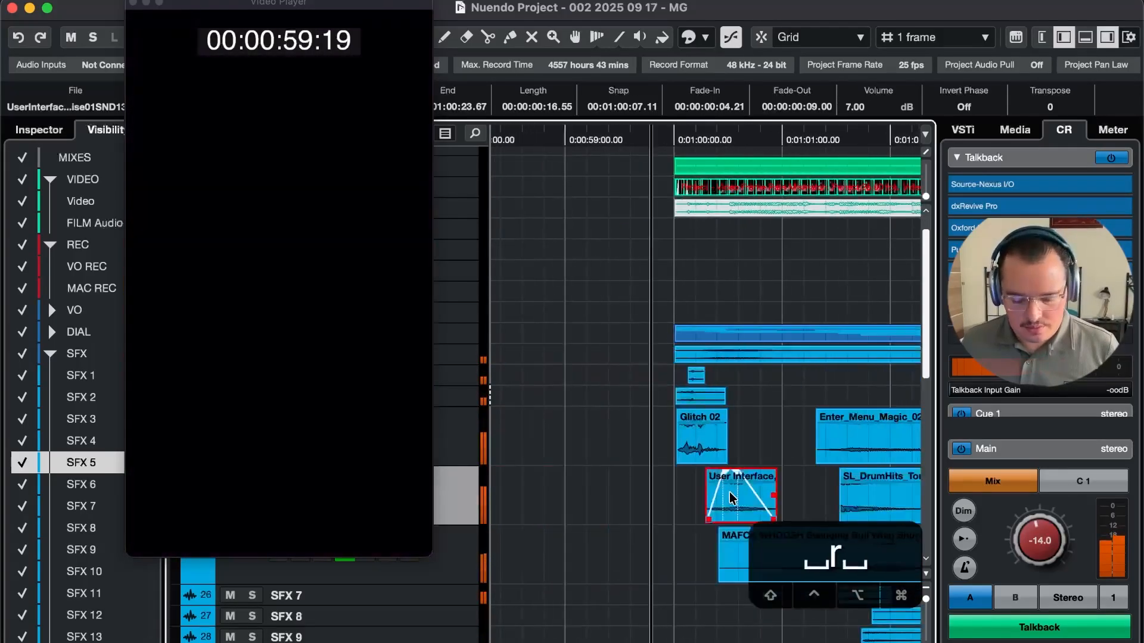
Lower the SFX 5 glitch clip's volume to 4 dB and replay the opening
key(space)
key(r)
key(minus)
key(minus)
key(minus)
key(space)
key(r)
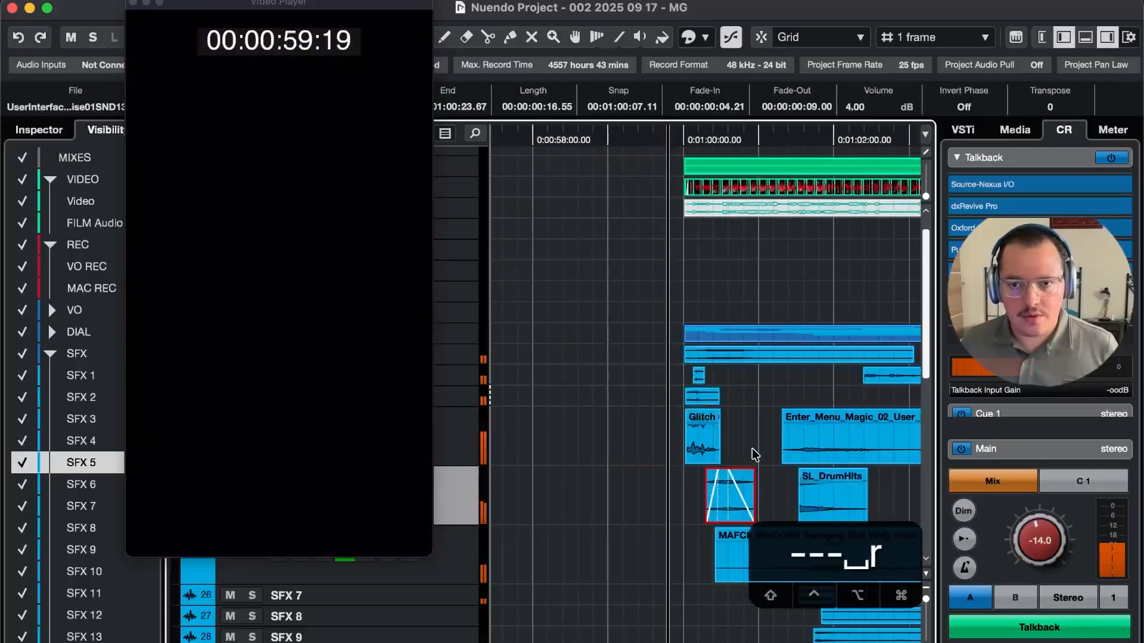
Highlight the opening clips on SFX 3, SFX 4 and SFX 5 to examine the layering, and clear the selection
key(t)
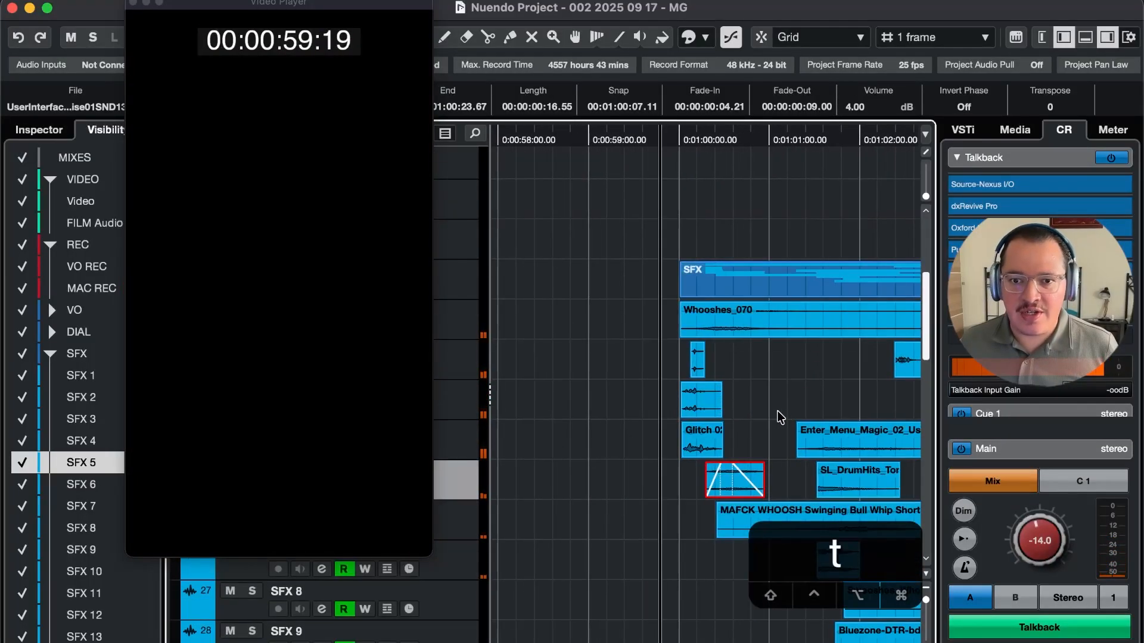
drag(769, 414, 706, 498)
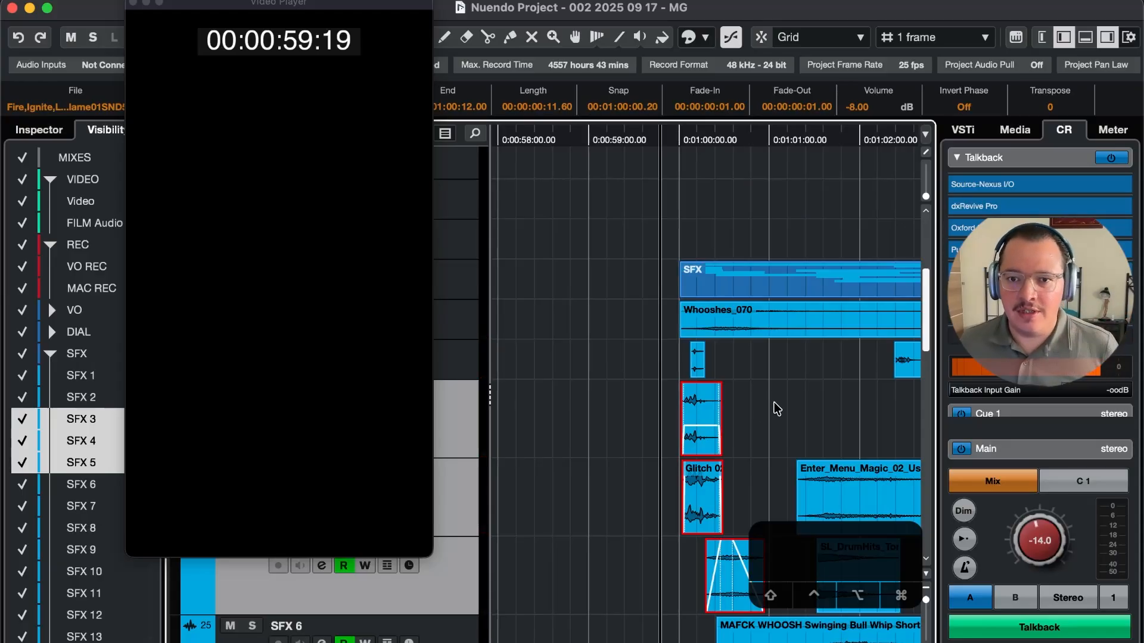
click(769, 419)
key(t)
key(t)
key(5)
key(5)
key(5)
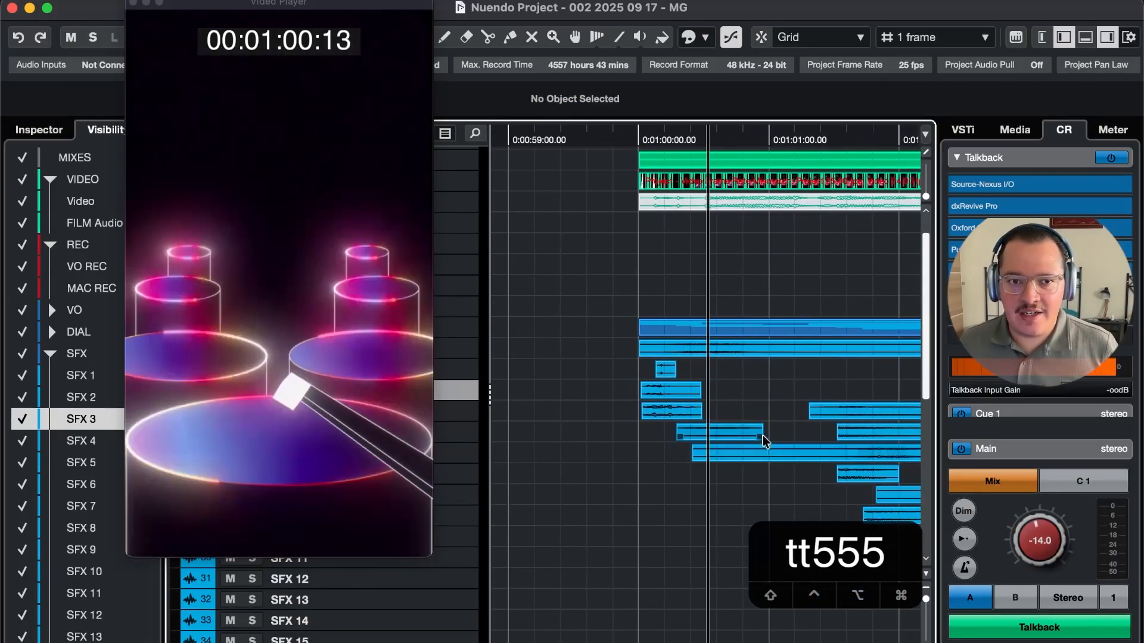
Step back from the drum shot through the square's frames to just before the video's start
key(F5)
key(F5)
key(F6)
key(F5)
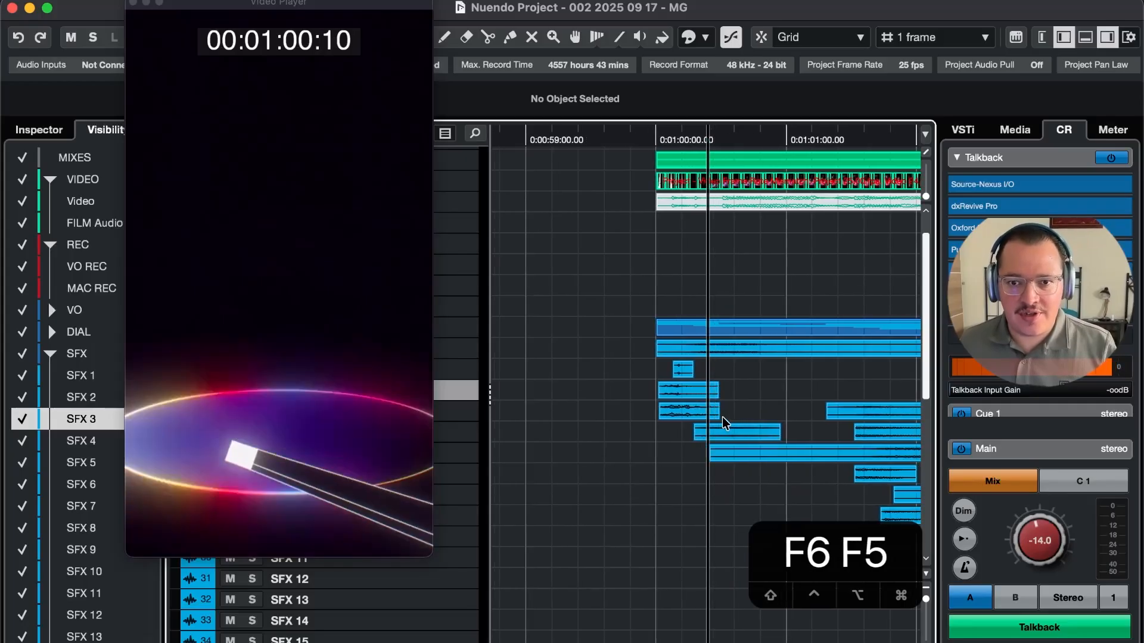
key(F5)
key(F5)
key(F5)
key(F5)
key(F5)
key(F5)
key(F5)
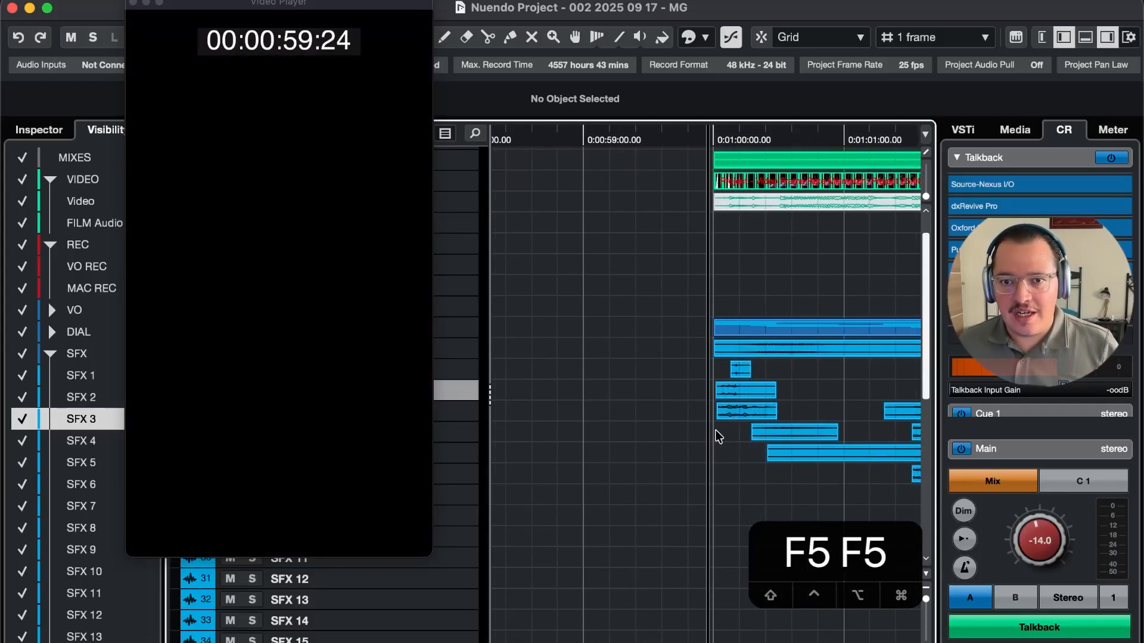
Step forward through the square and the drumstick hit to 00:01:00:18 to examine how the picture changes
key(F6)
key(F6)
key(F6)
key(F6)
key(F6)
key(F6)
key(F6)
key(F6)
key(F6)
key(F6)
key(F6)
key(F6)
key(F6)
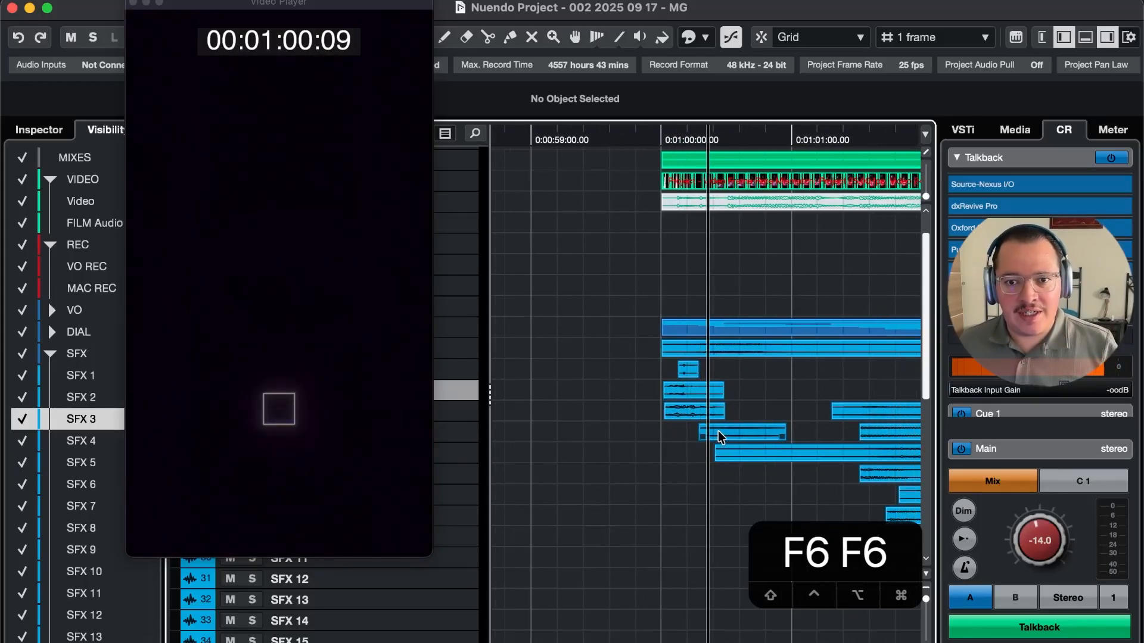
key(F6)
key(F6)
key(F6)
key(F6)
key(F6)
key(F6)
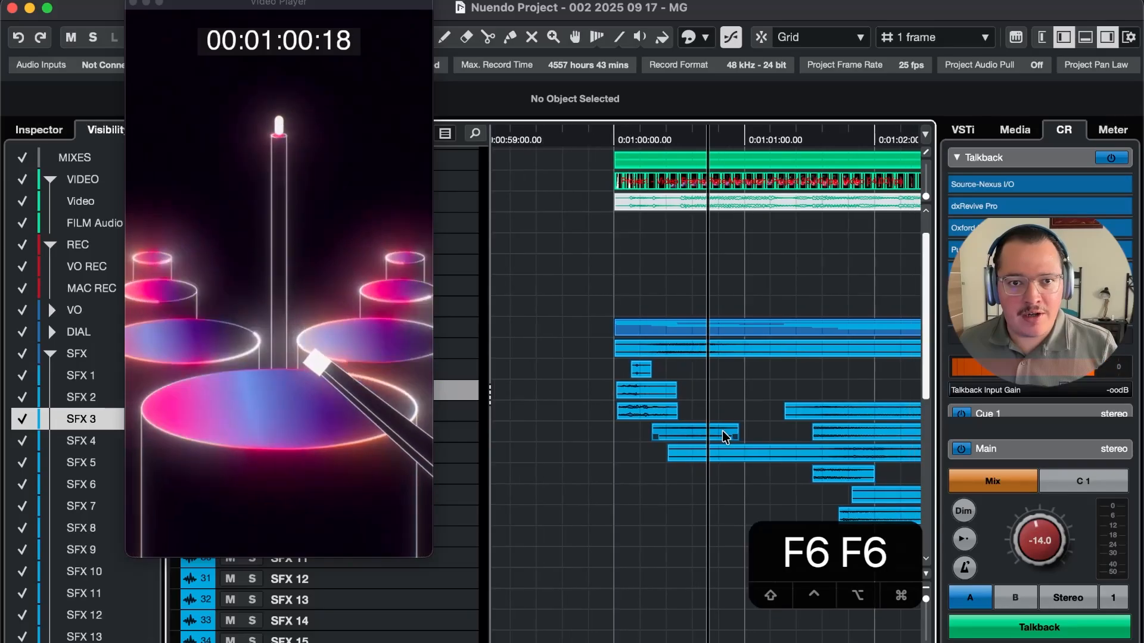
Step back from the drum shot to the video's start and play the video through to 00:01:02:14
key(F5)
key(F5)
key(F5)
key(F5)
key(F5)
key(F5)
key(F5)
key(F5)
key(F5)
key(F5)
key(F5)
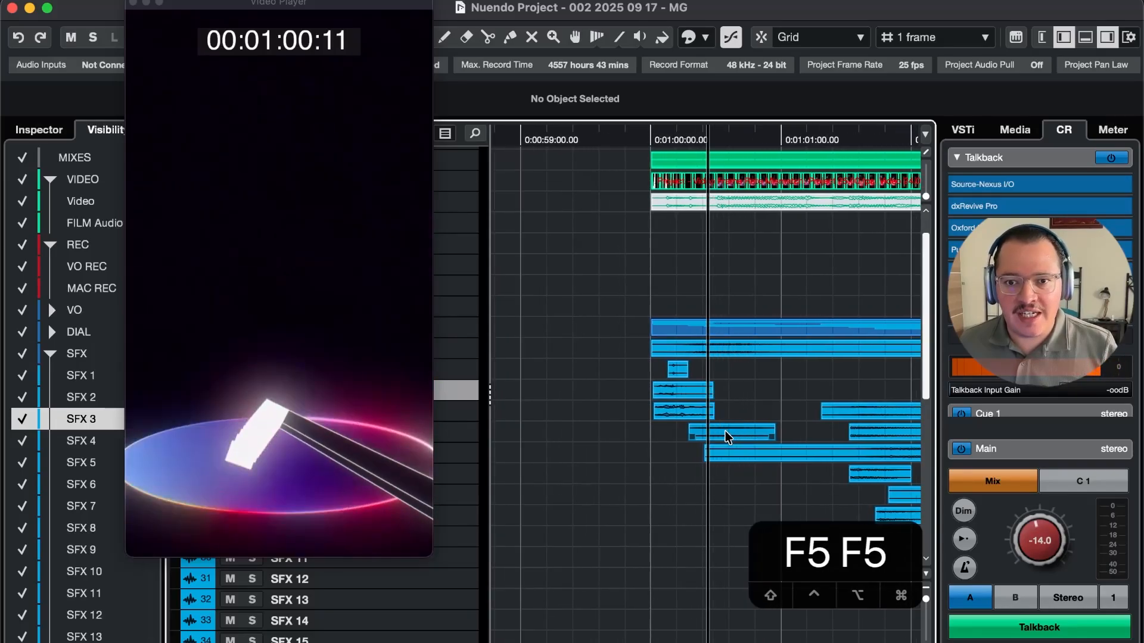
key(F5)
key(F5)
key(F5)
key(F5)
key(F5)
key(F5)
key(F5)
key(F5)
key(F5)
key(F5)
key(space)
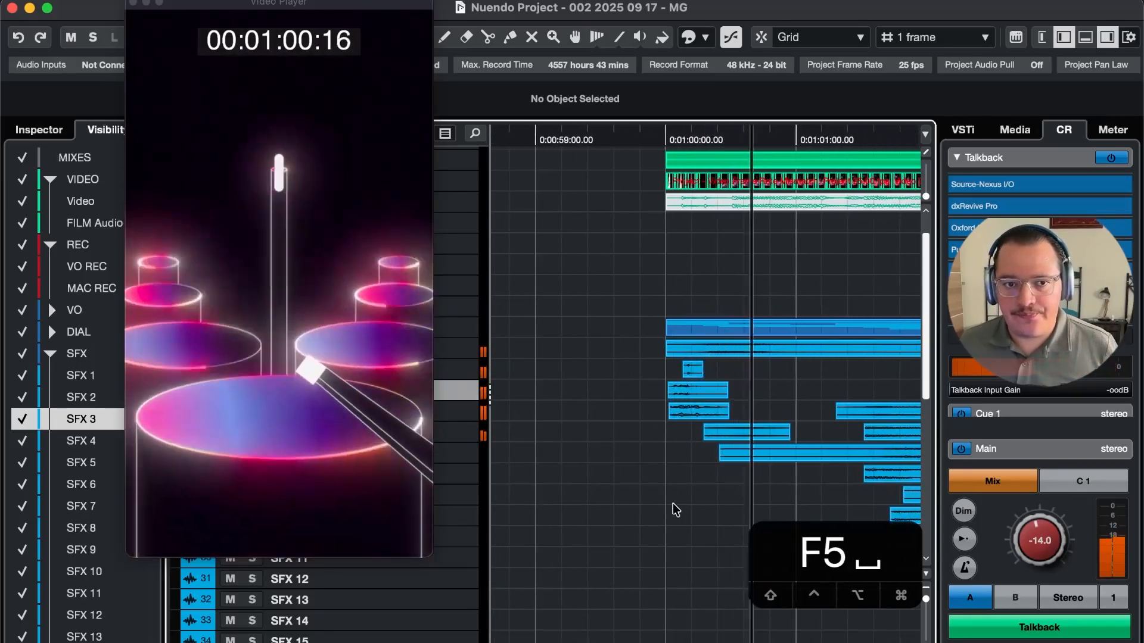
key(F6)
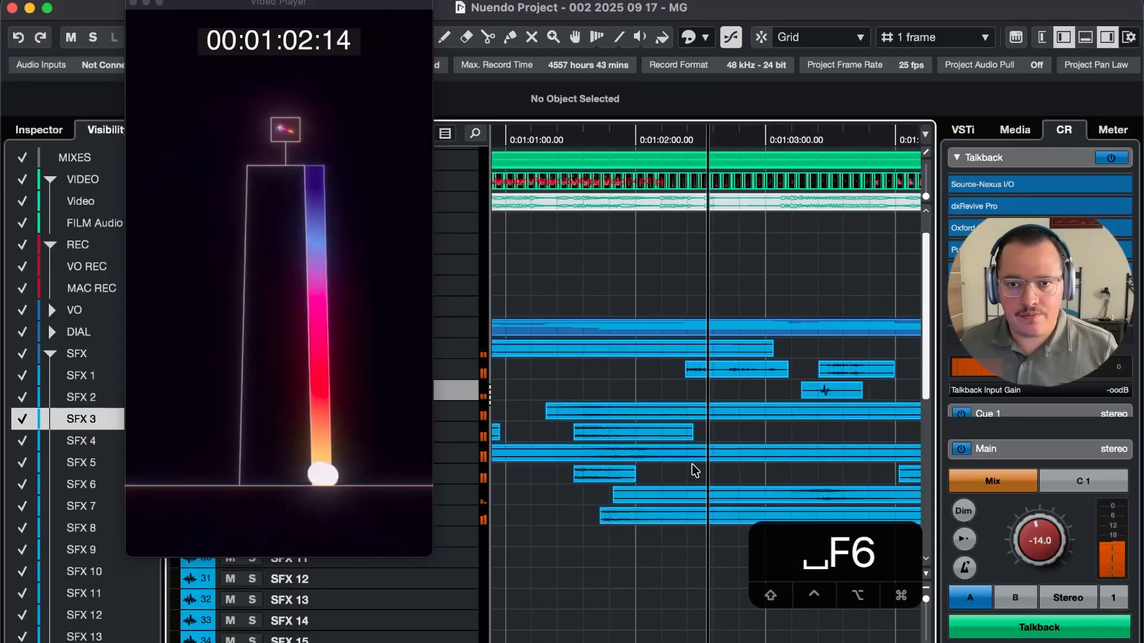
Return to 00:01:01:04, mark a short range there on track SFX 11, and replay the raised-drumsticks moment
key(F5)
key(F5)
key(F5)
key(F5)
key(F5)
click(662, 433)
key(3)
key(g)
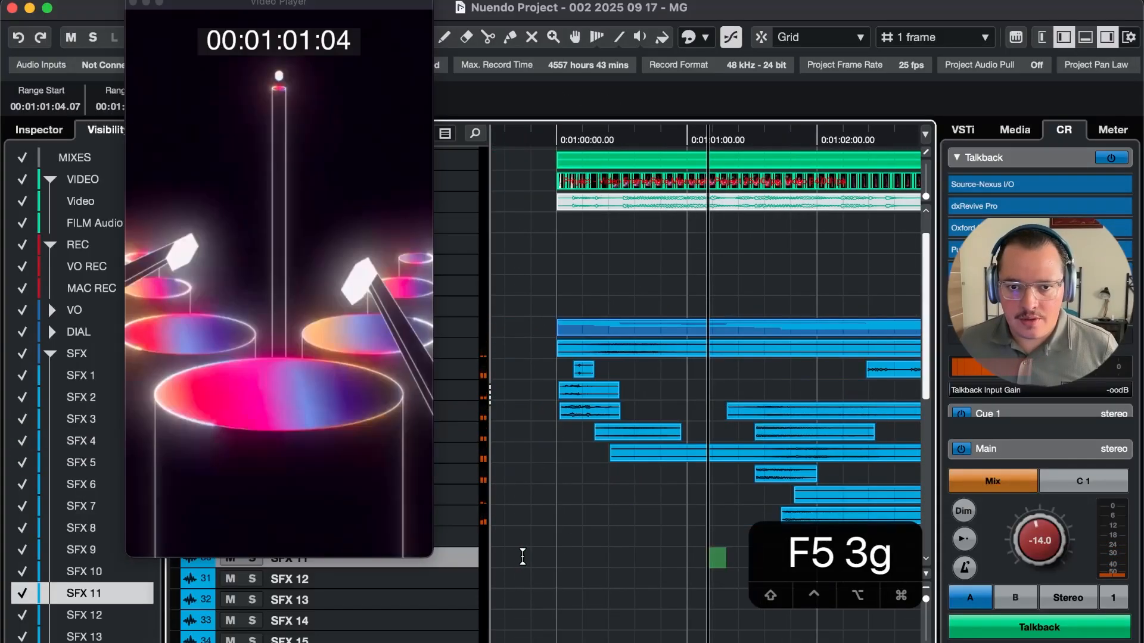
key(r)
key(r)
key(space)
key(r)
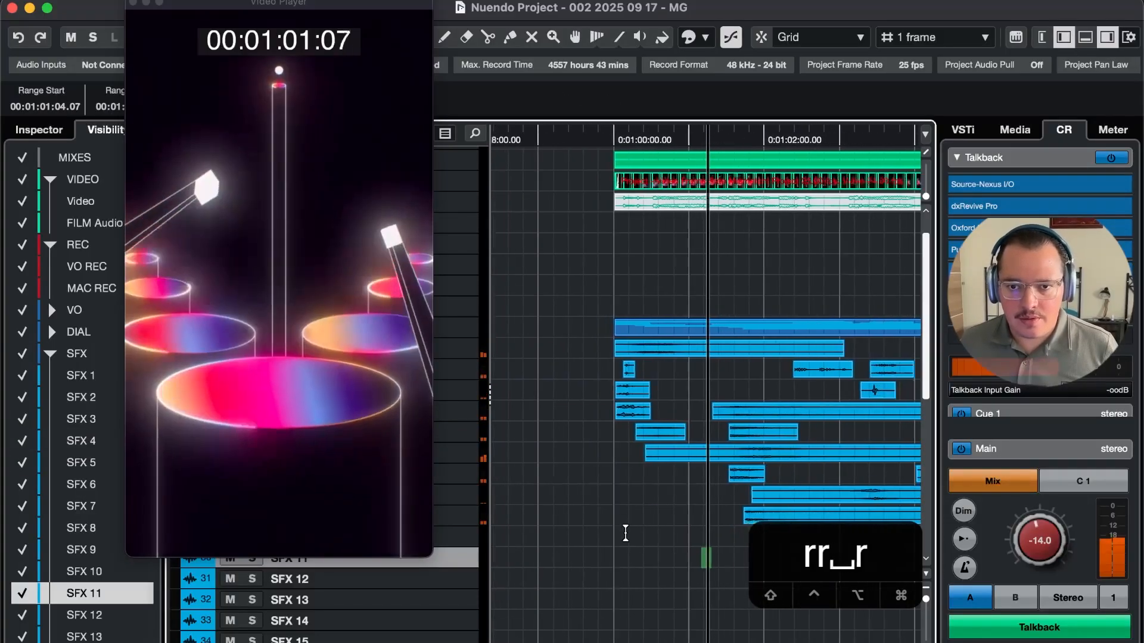
key(r)
key(r)
key(space)
Enlarge the SFX tracks around the drum hit and select the short Bluezone-DTR-bd-015 clip on track SFX 7
key(t)
key(t)
key(t)
key(t)
key(t)
key(t)
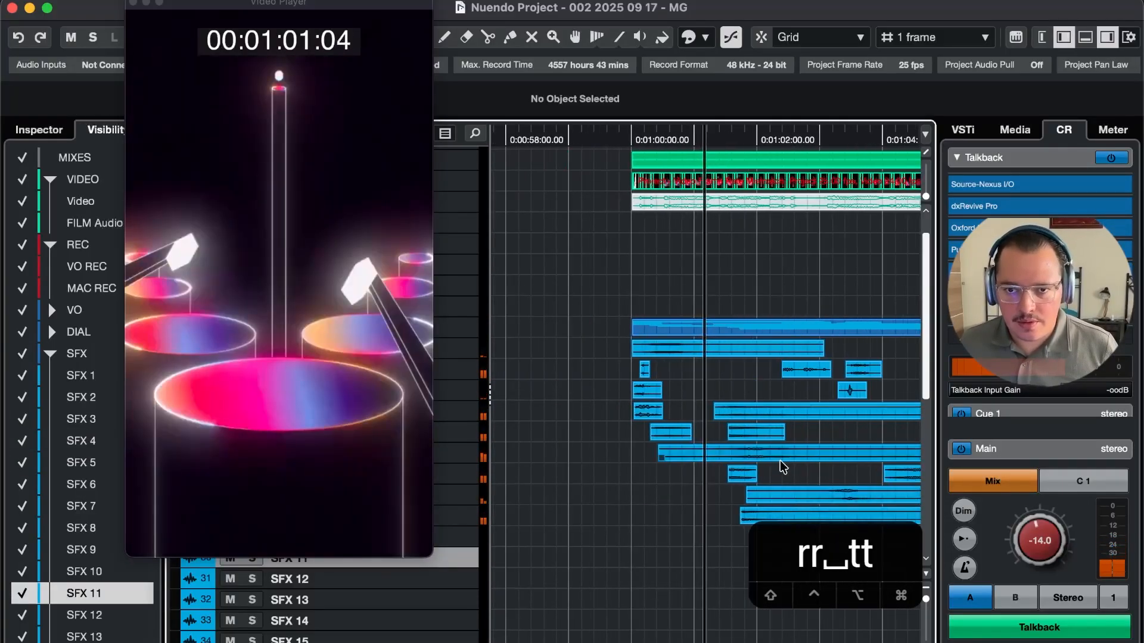
scroll(781, 460, down, 5)
scroll(781, 460, right, 3)
drag(750, 489, 669, 297)
key(super+t)
click(718, 434)
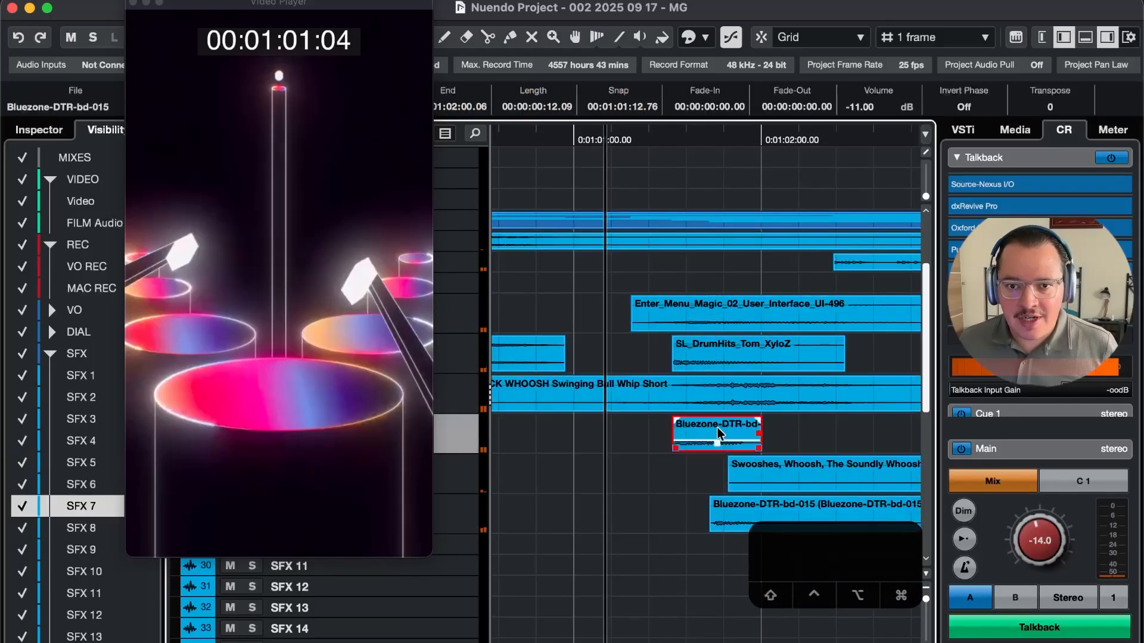
Step frame by frame through the drumstick's swing, ending on the drum hit at 00:01:01:13
key(g)
key(F5)
key(F5)
key(F5)
key(F5)
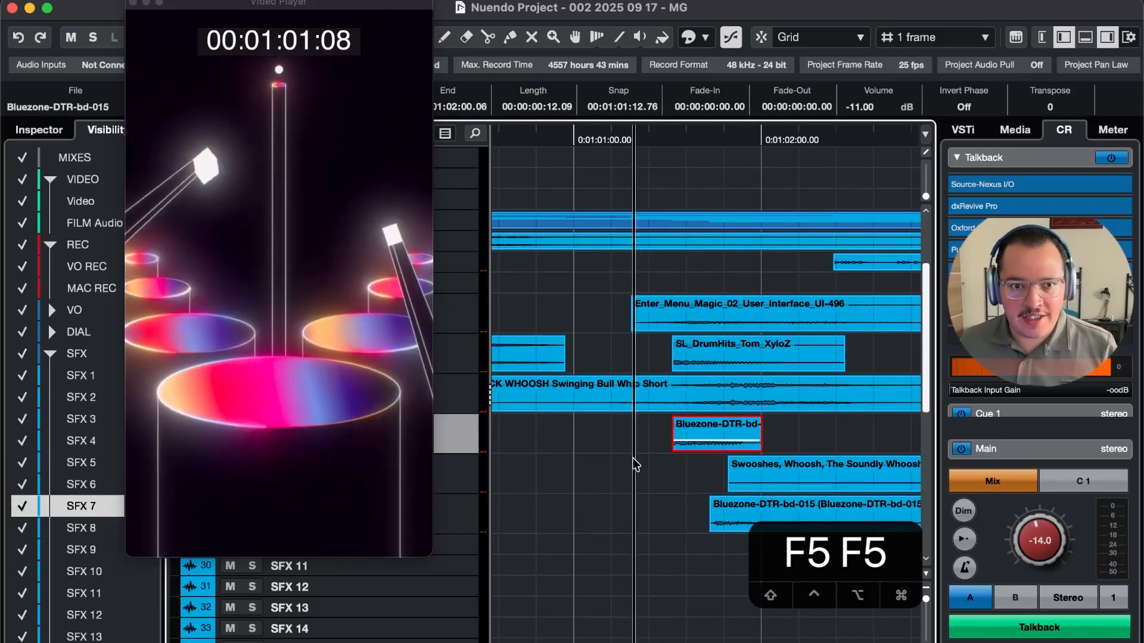
key(F6)
key(F6)
key(F5)
key(F5)
key(F5)
key(F5)
key(F6)
key(F6)
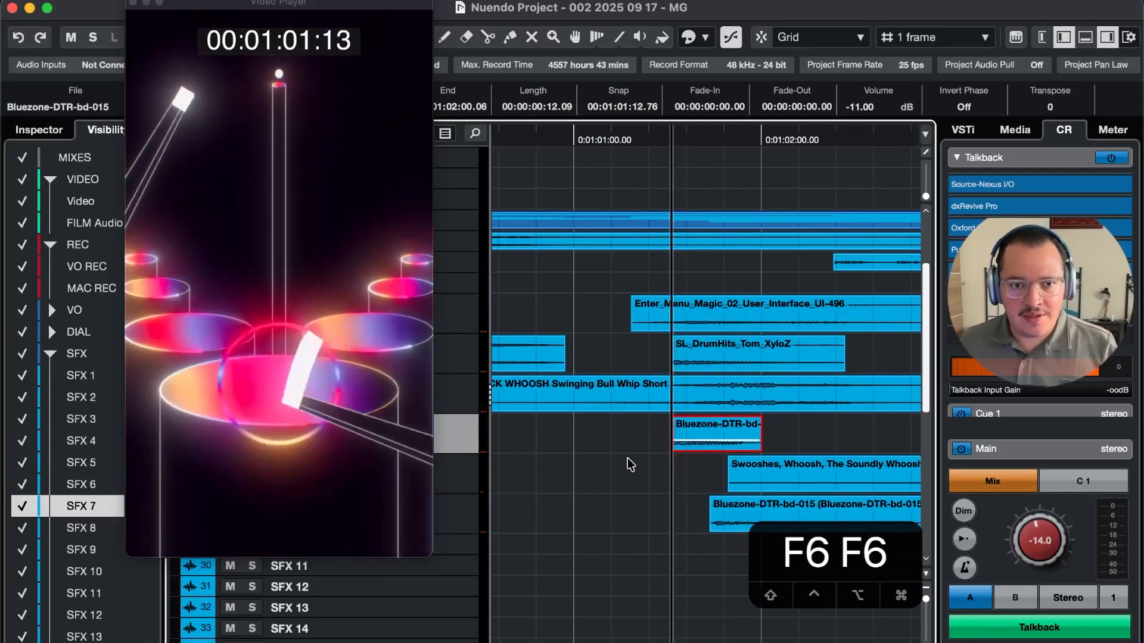
Switch to Soundly, search the sound library for "snap", and audition Snap4 and Snap1
click(653, 456)
key(r)
key(r)
key(r)
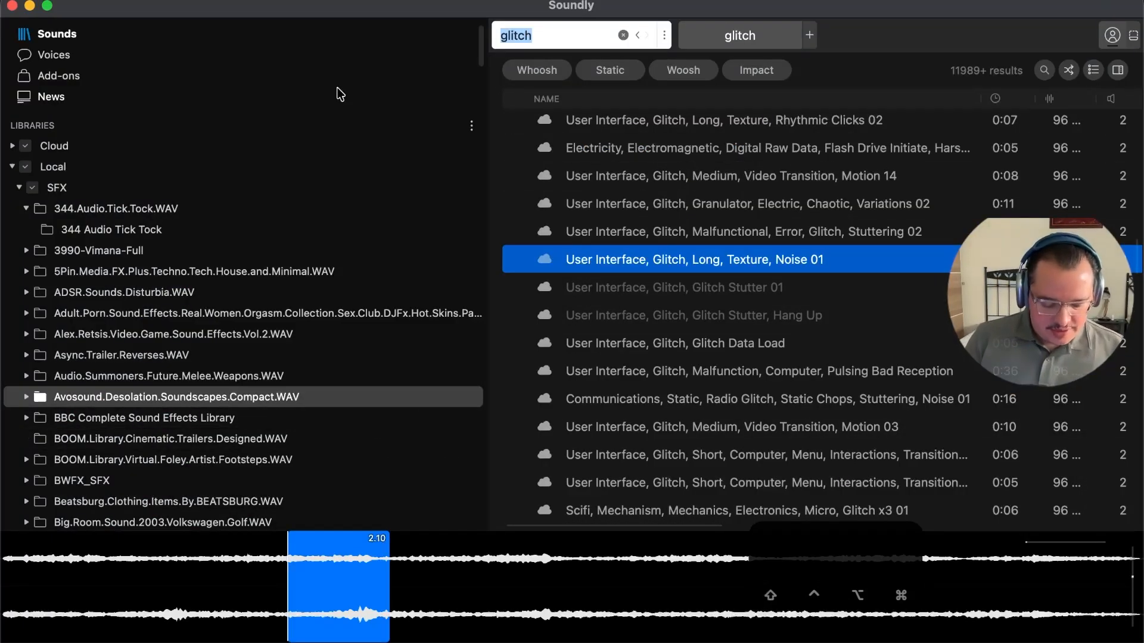
text(snap)
key(Return)
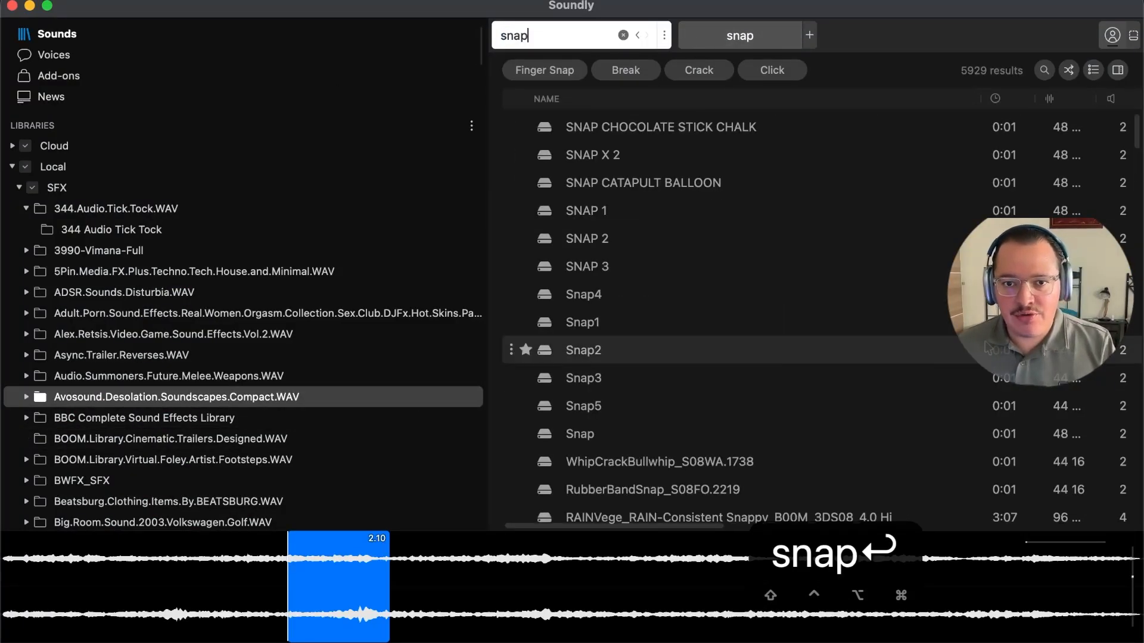
click(717, 295)
key(Down)
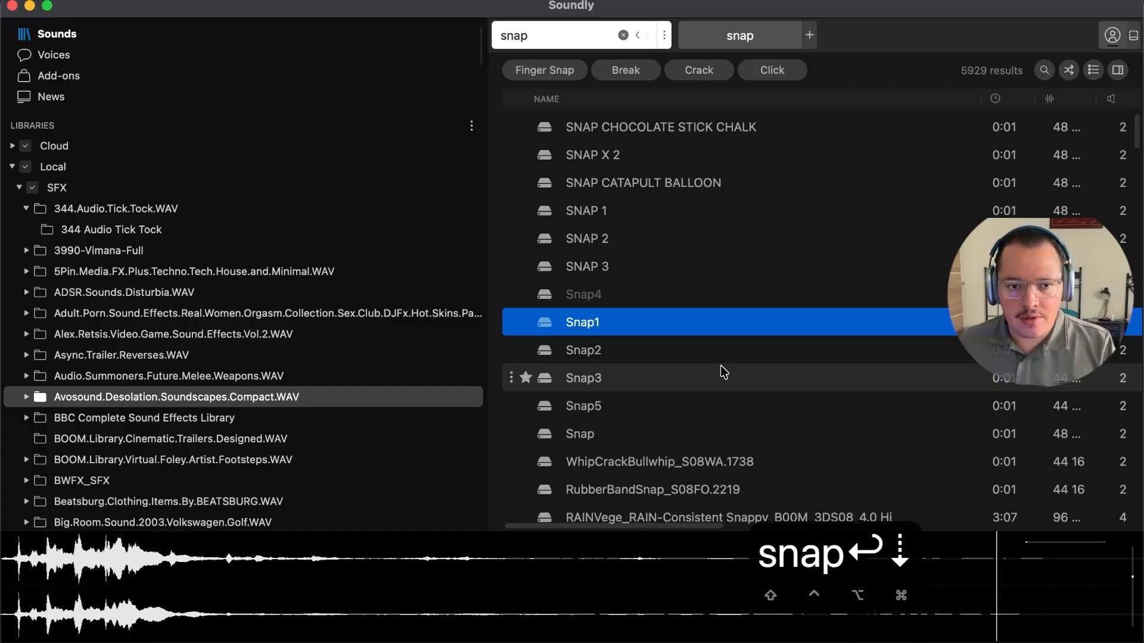
key(Up)
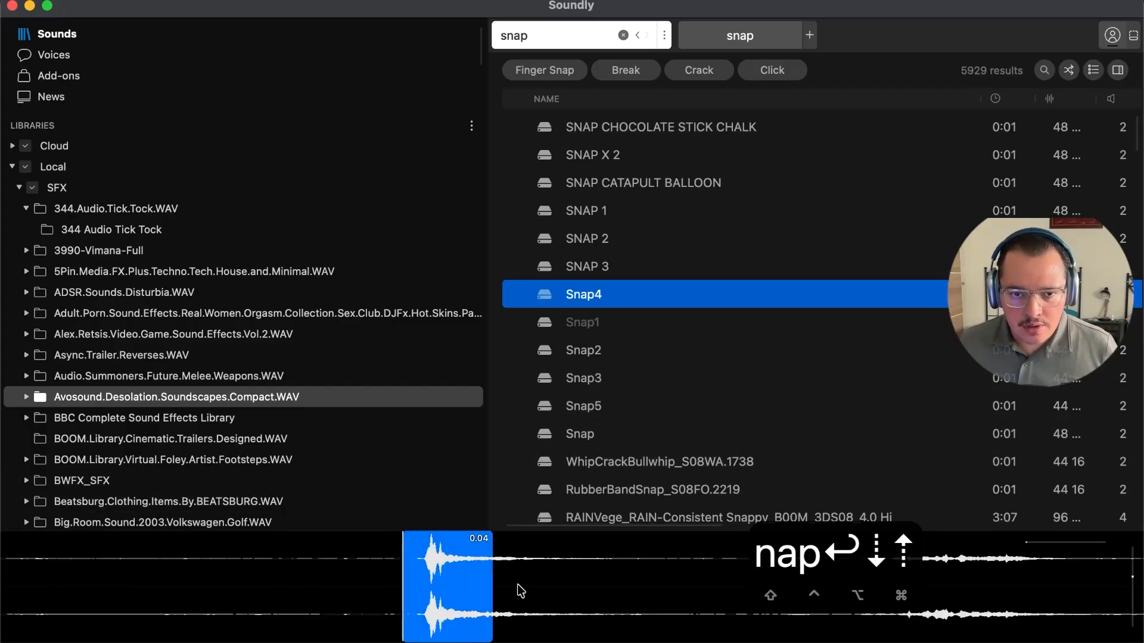
Place the 0.04-second excerpt of Snap4 on track SFX 10 in Nuendo near the drum hit at 00:01:01:13
drag(520, 592, 801, 552)
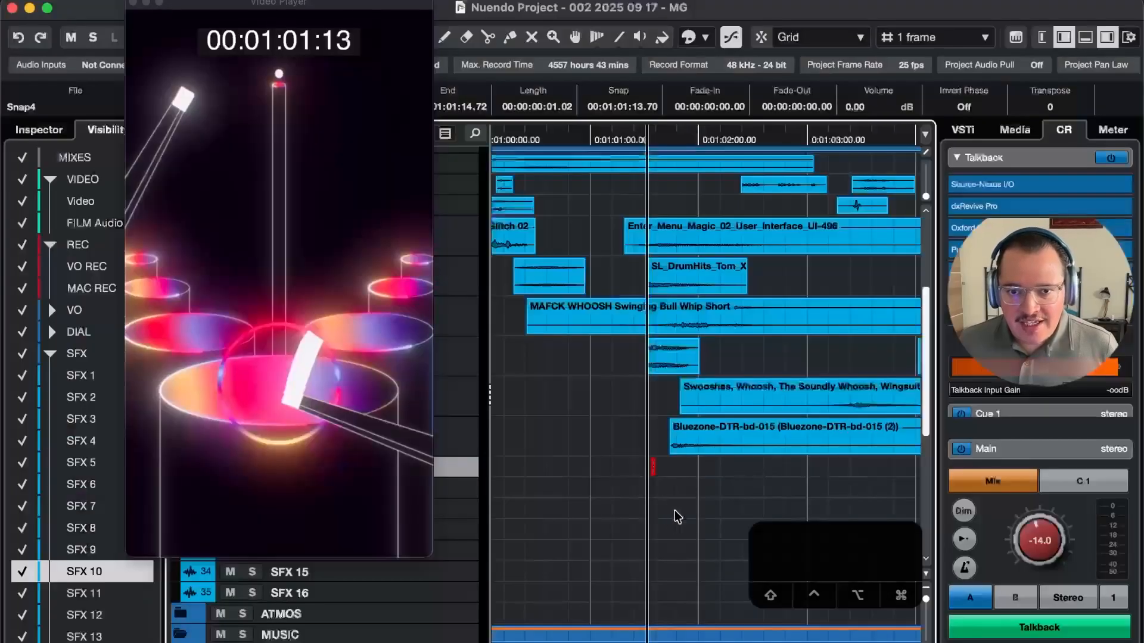
key(t)
key(t)
key(t)
key(t)
key(t)
key(t)
key(super+t)
key(super+t)
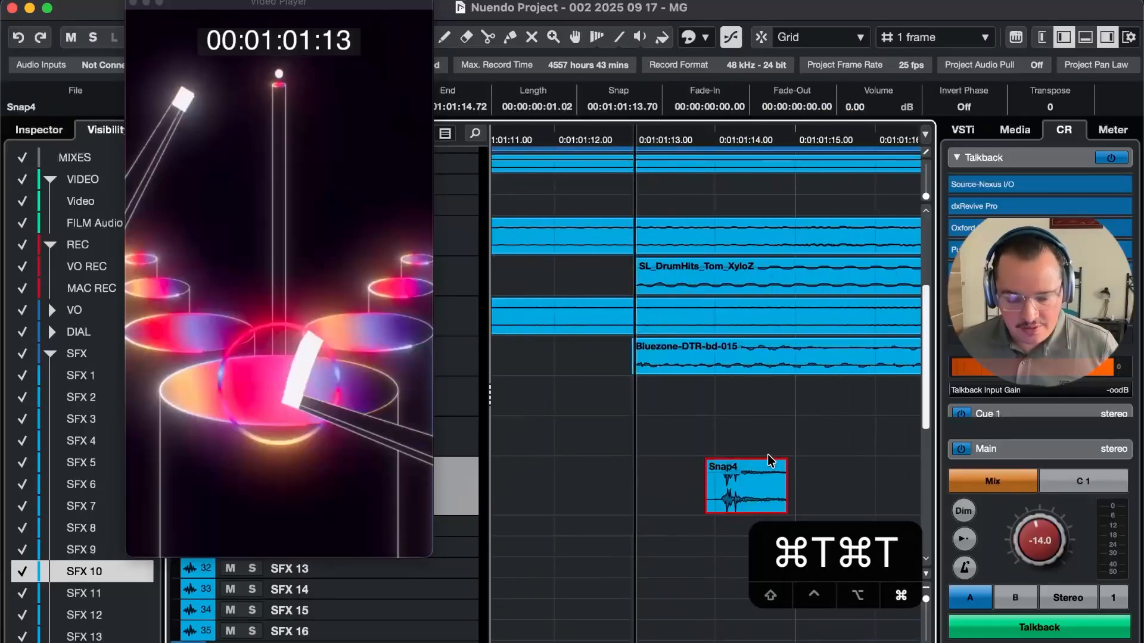
Check the frames around the hit, align the Snap4 clip's peak with 00:01:01:13, and add a 0.25-frame fade-out
key(F6)
key(F6)
key(F5)
key(F5)
key(F6)
key(F6)
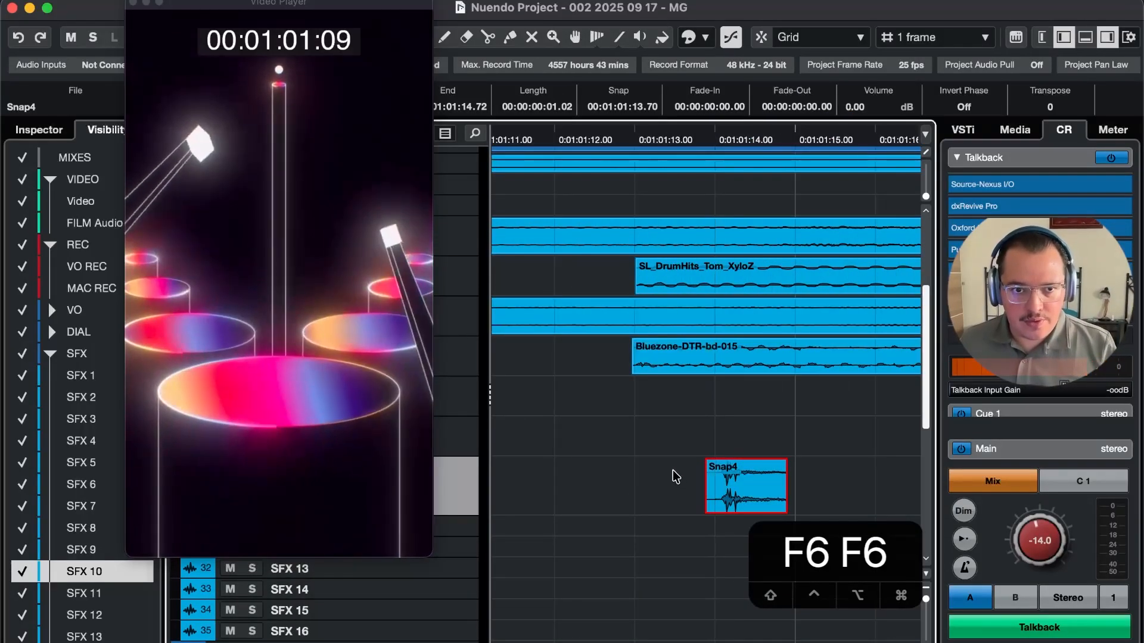
key(F5)
key(F6)
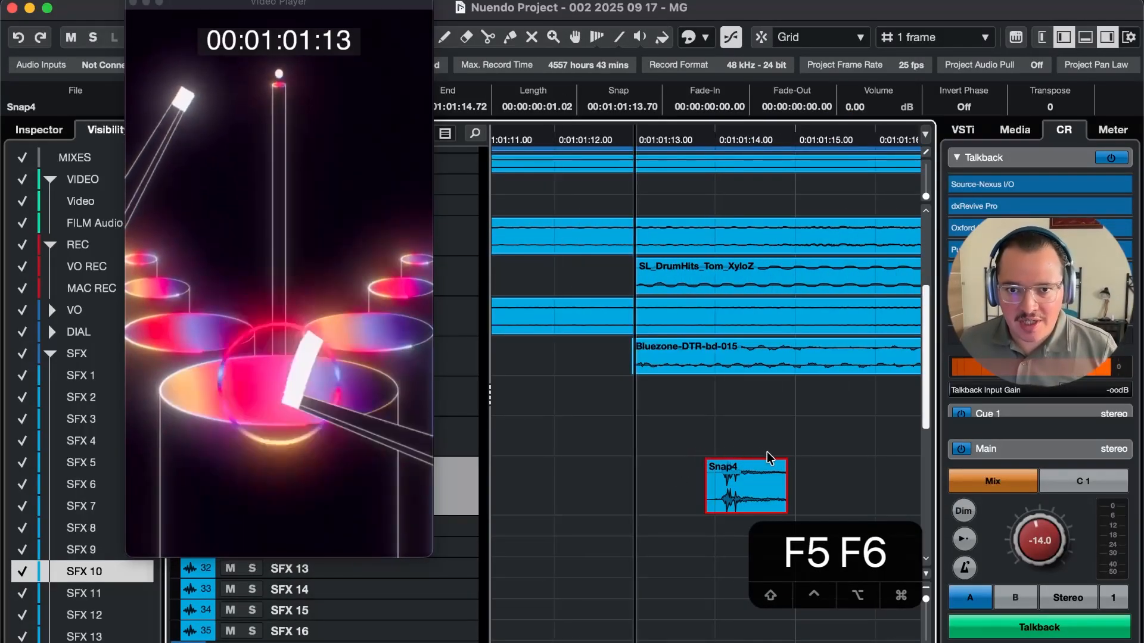
drag(742, 490, 629, 490)
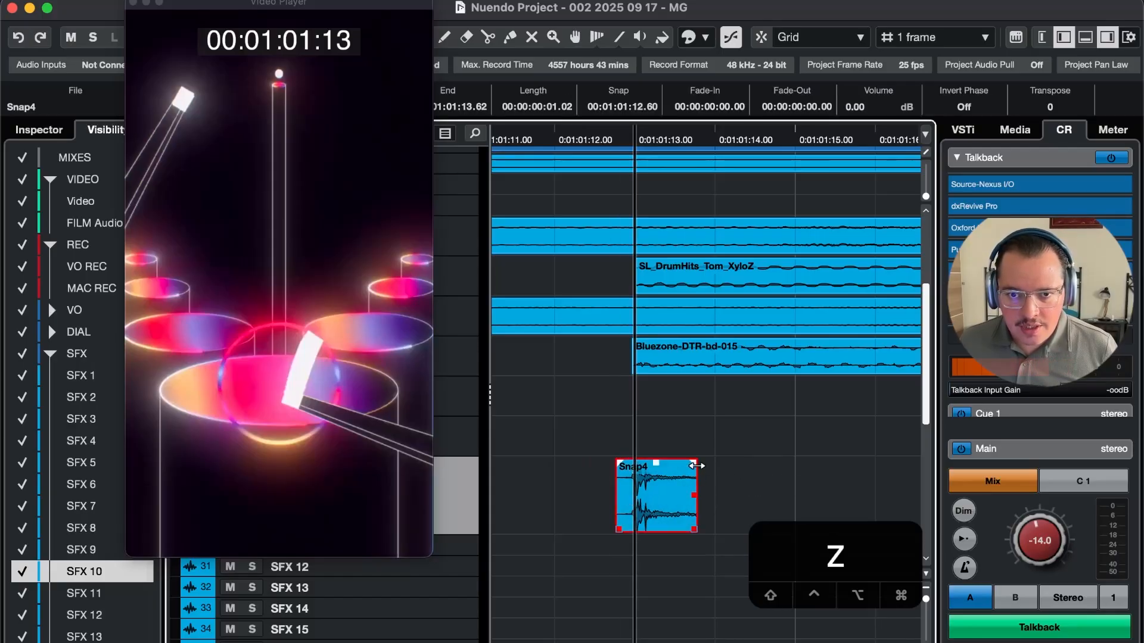
Raise the Snap4 clip's volume to 8 dB and move back to 00:01:01:04
key(4)
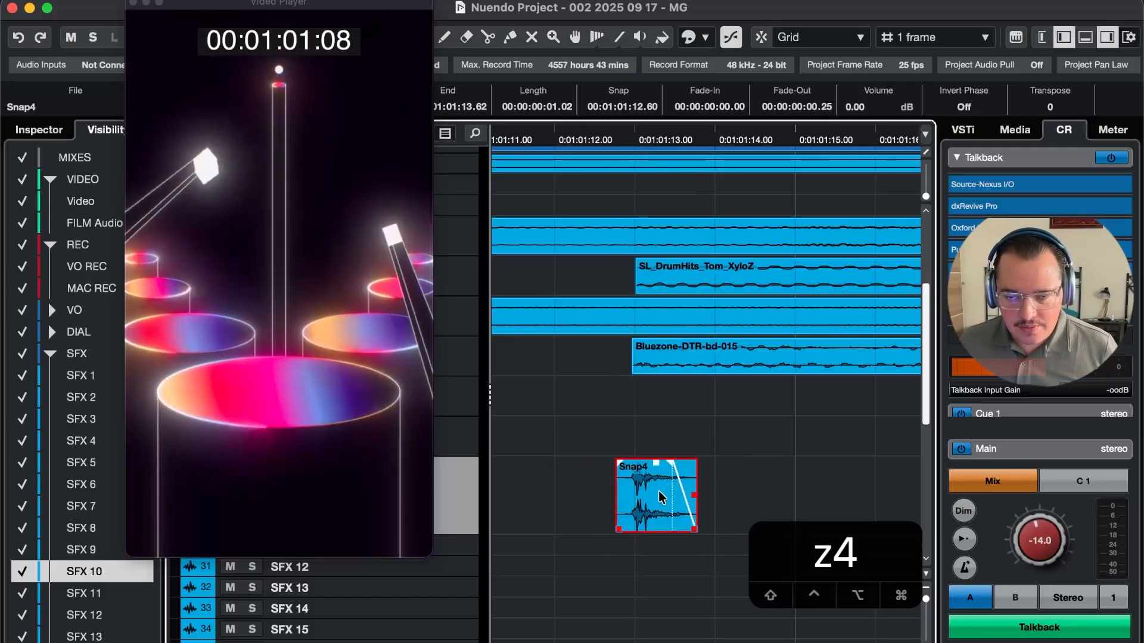
key(equal)
key(equal)
key(equal)
key(equal)
key(r)
key(r)
key(r)
key(r)
key(r)
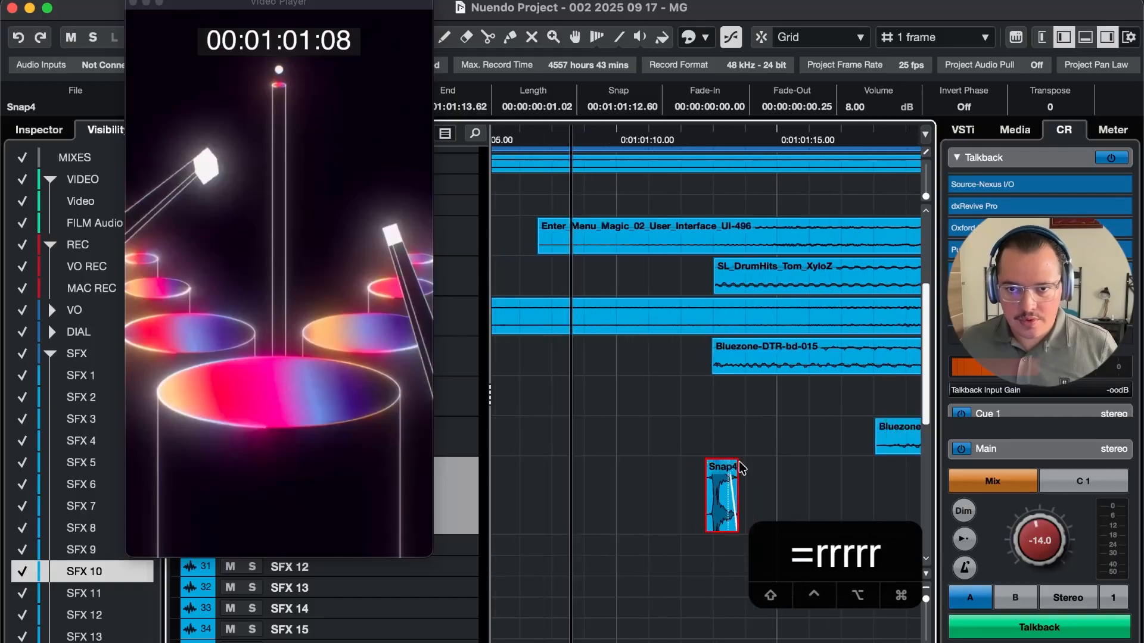
key(r)
key(r)
key(r)
key(t)
key(t)
key(t)
key(t)
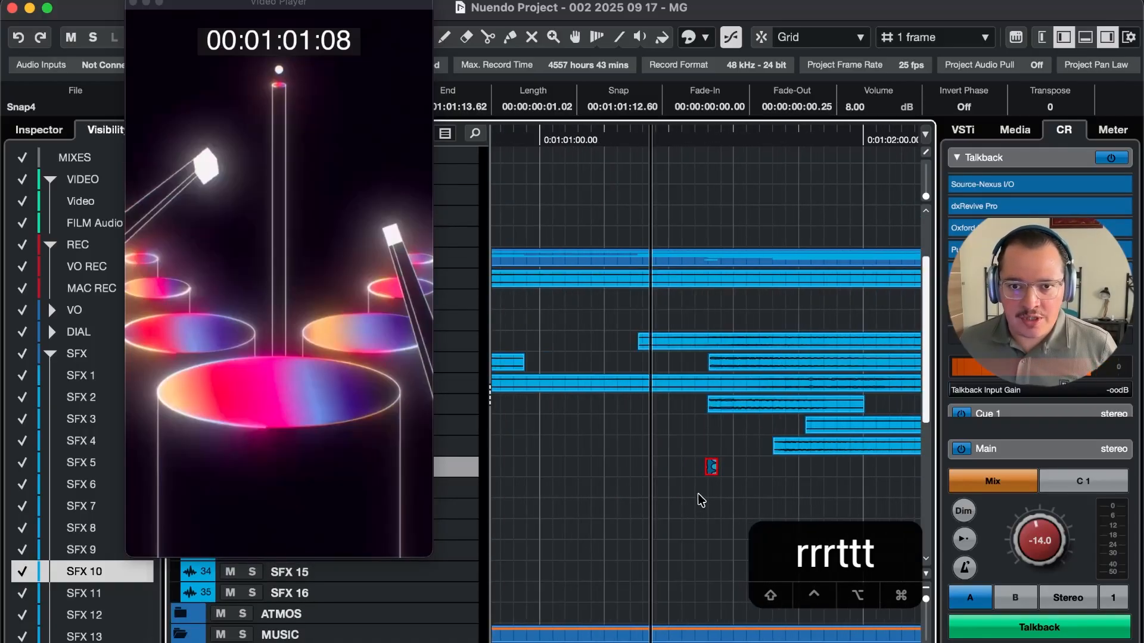
key(5)
key(4)
key(4)
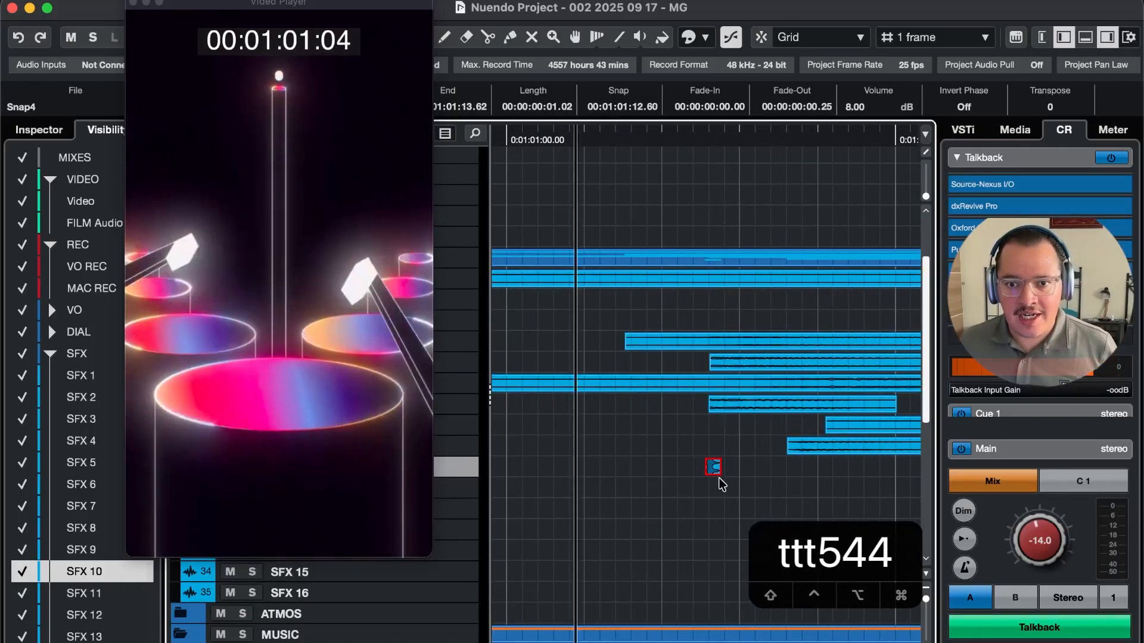
Select the Anthem music clip on track MUS 1 and move back to 00:01:00:21
key(r)
key(r)
key(r)
key(r)
key(r)
key(r)
scroll(674, 479, down, 2)
click(639, 497)
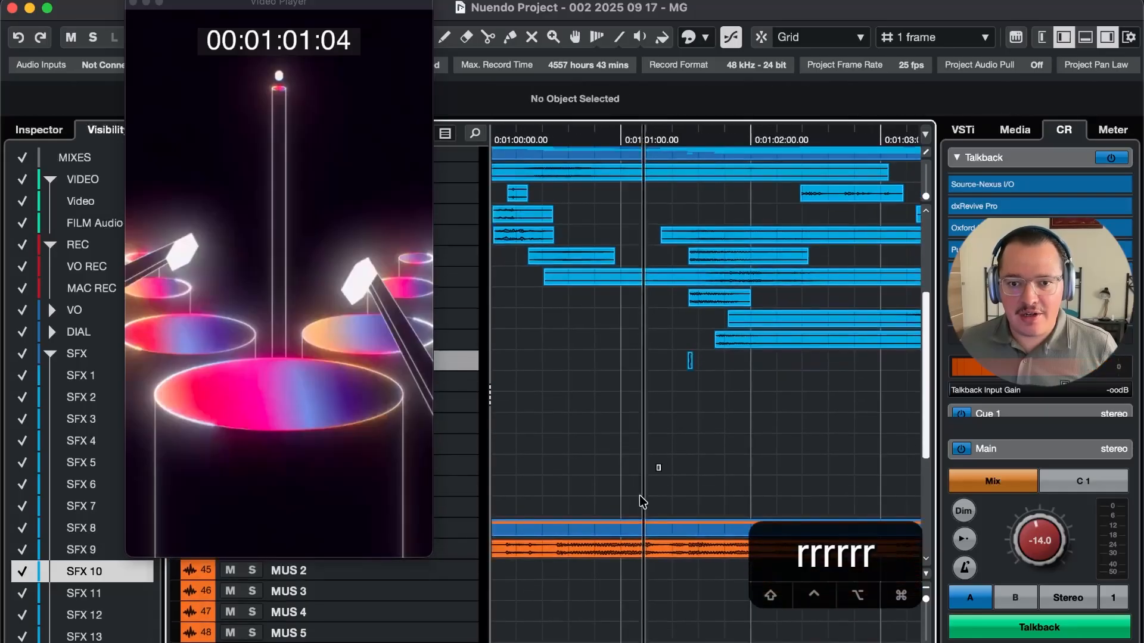
click(652, 528)
click(686, 497)
key(r)
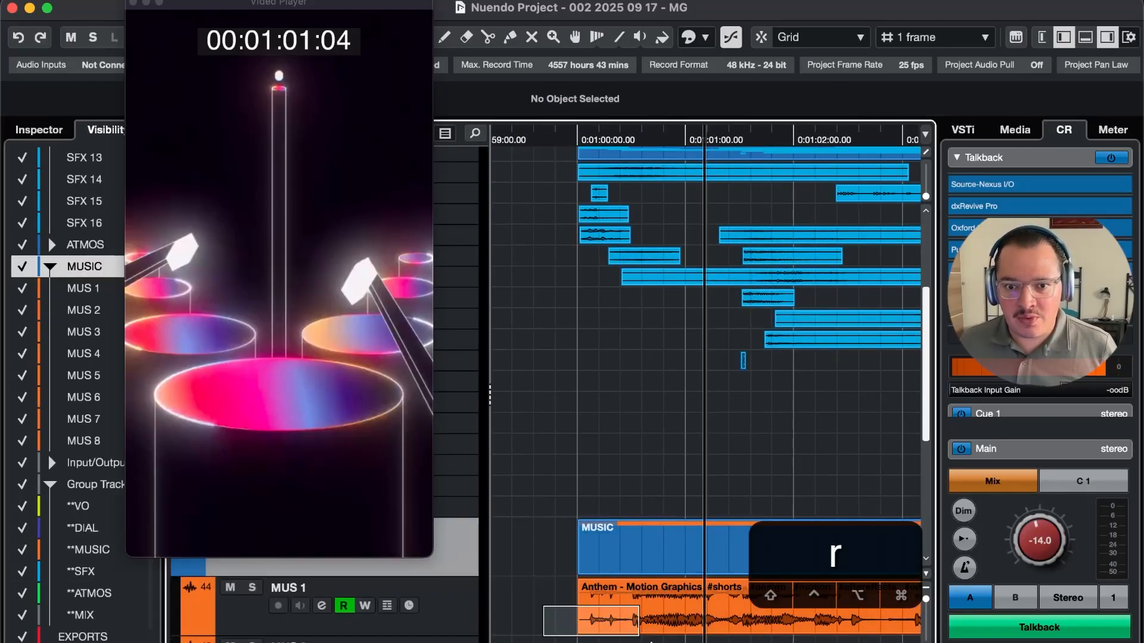
click(660, 536)
key(4)
key(4)
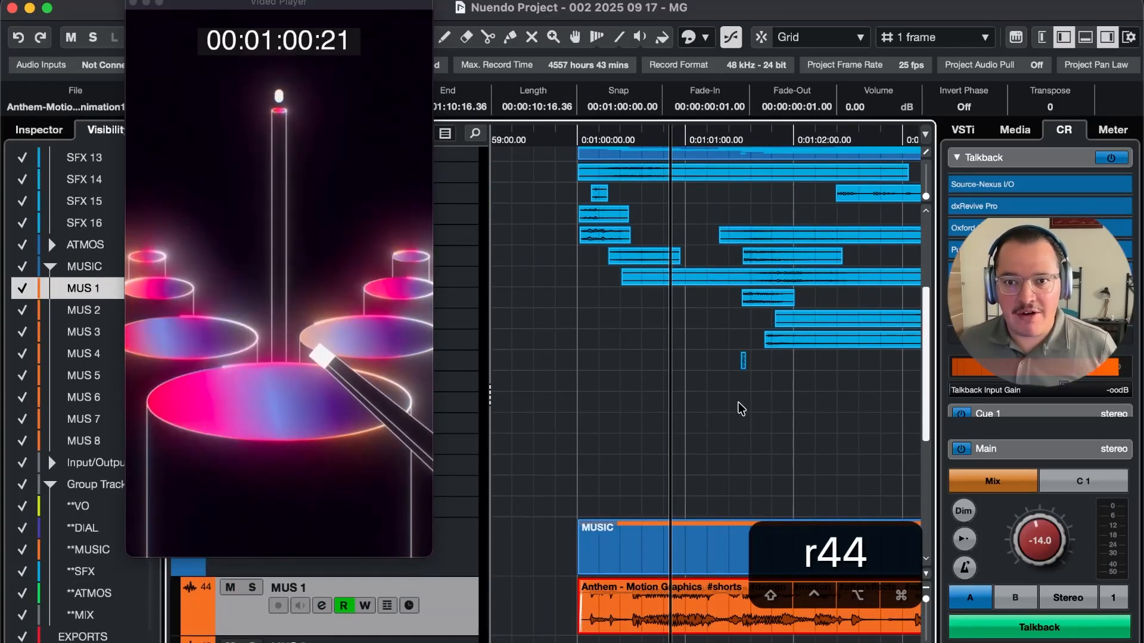
Clear the selection and play from 00:01:00:19 through the drum hit to hear the snap with the music
key(shift+t)
key(shift+r)
click(756, 451)
key(4)
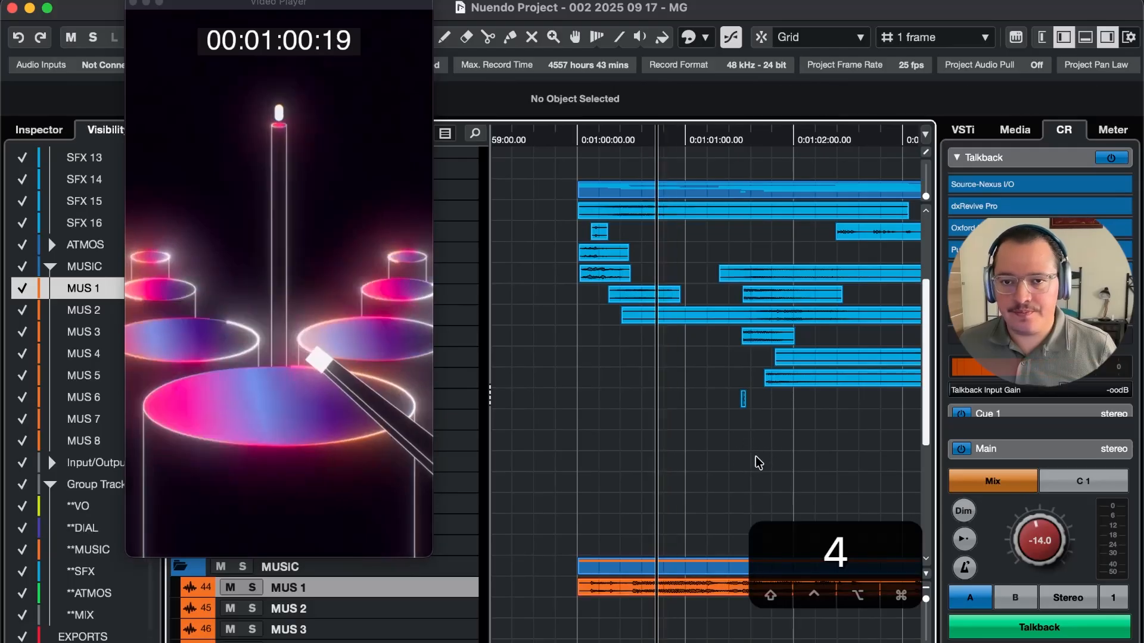
key(space)
key(r)
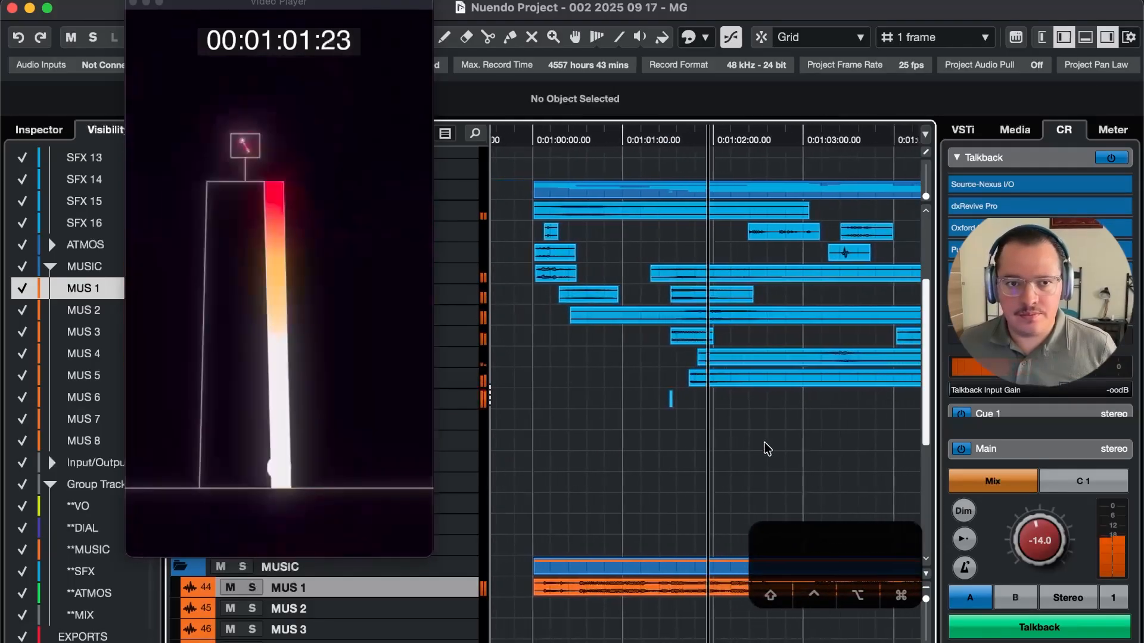
key(t)
key(t)
Stop playback, select the Snap4 clip on SFX 10, and replay the approach to the drum hit from 00:01:00:19
key(space)
drag(614, 432, 534, 396)
key(t)
key(t)
key(t)
key(t)
key(t)
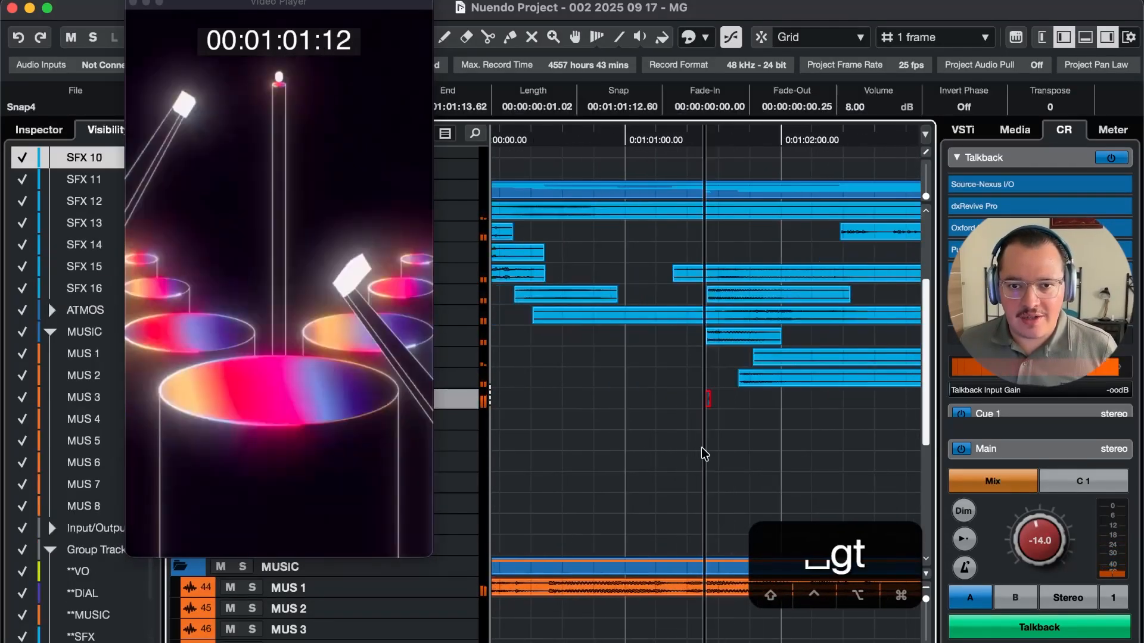
key(4)
key(4)
key(4)
key(4)
key(space)
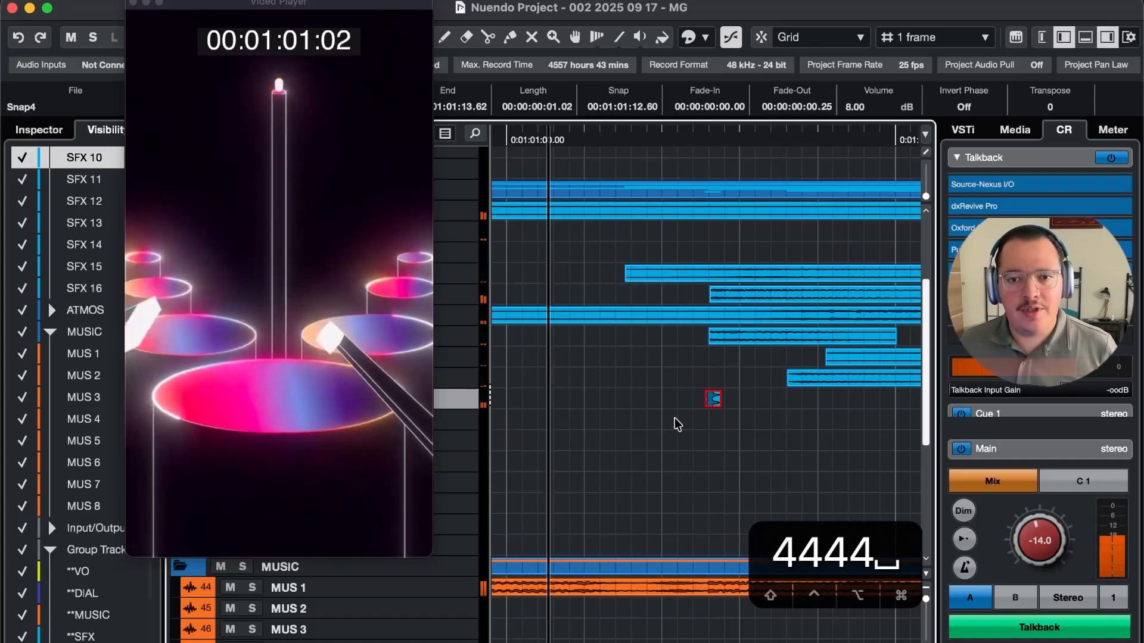
key(space)
Adjust the Snap4 clip's volume to -4 dB while replaying the drum hit from 00:01:00:19
drag(728, 421, 670, 397)
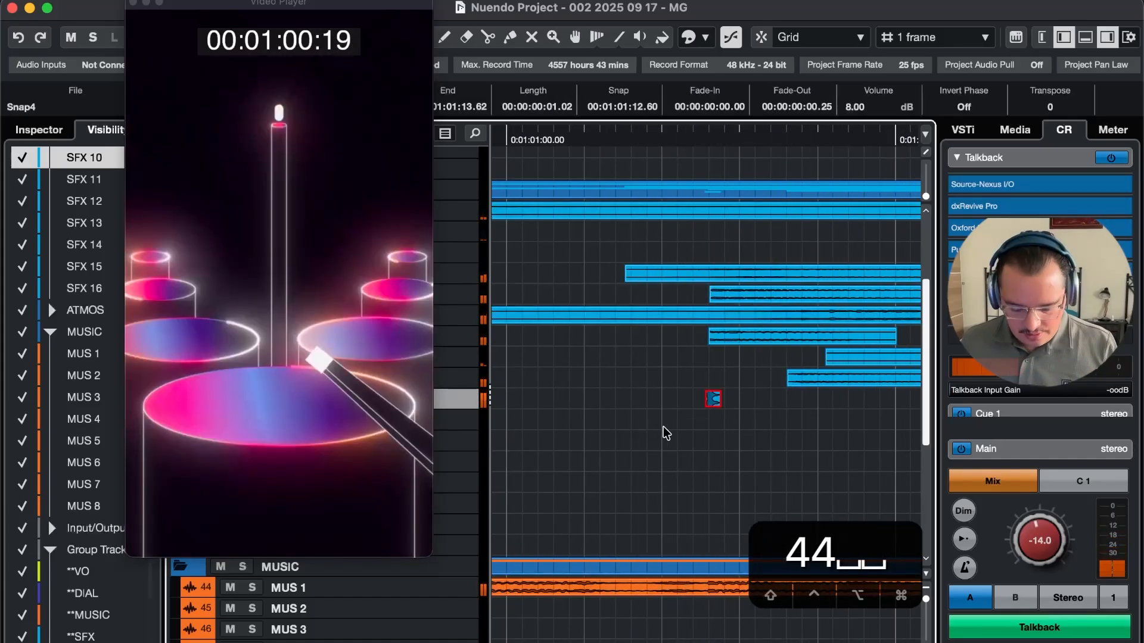
key(space)
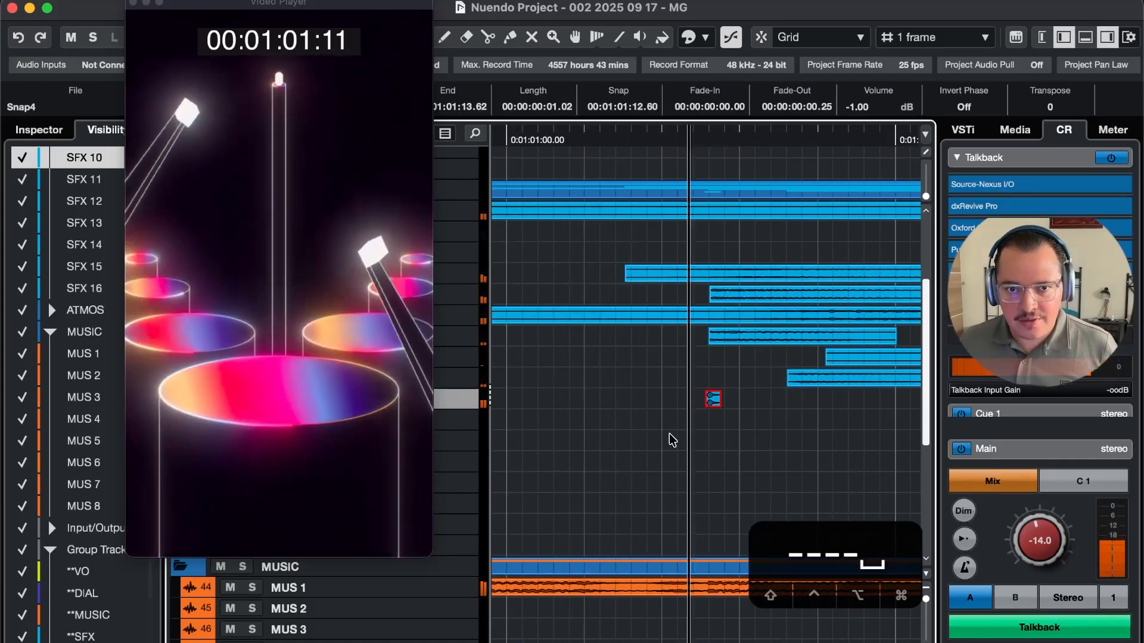
key(space)
key(space)
key(minus)
key(minus)
key(minus)
key(minus)
key(minus)
key(minus)
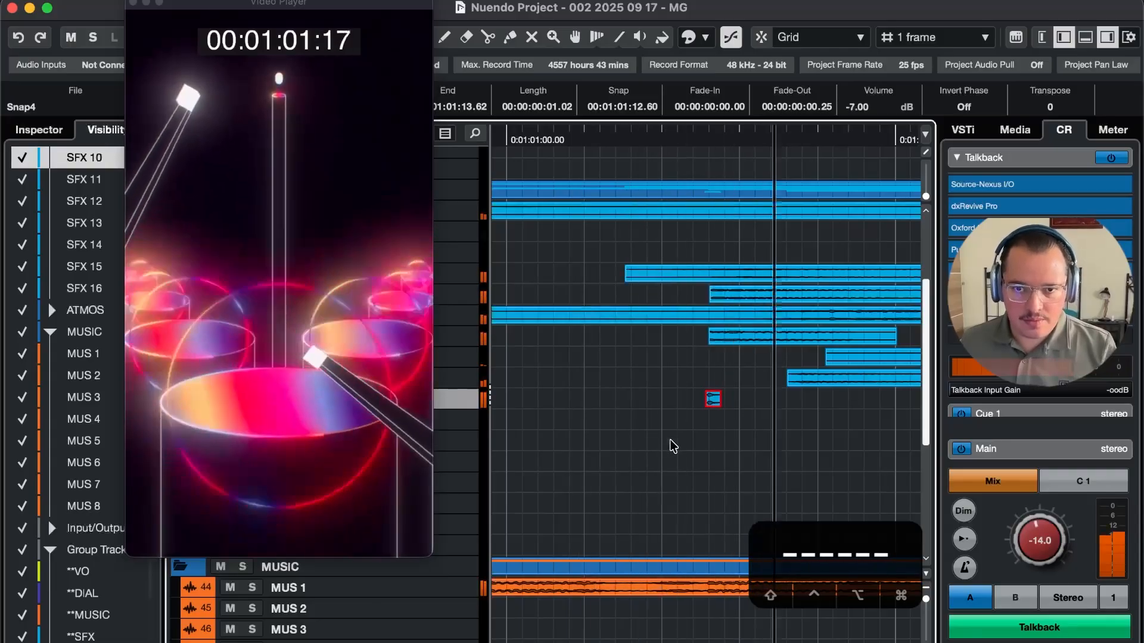
key(space)
key(space)
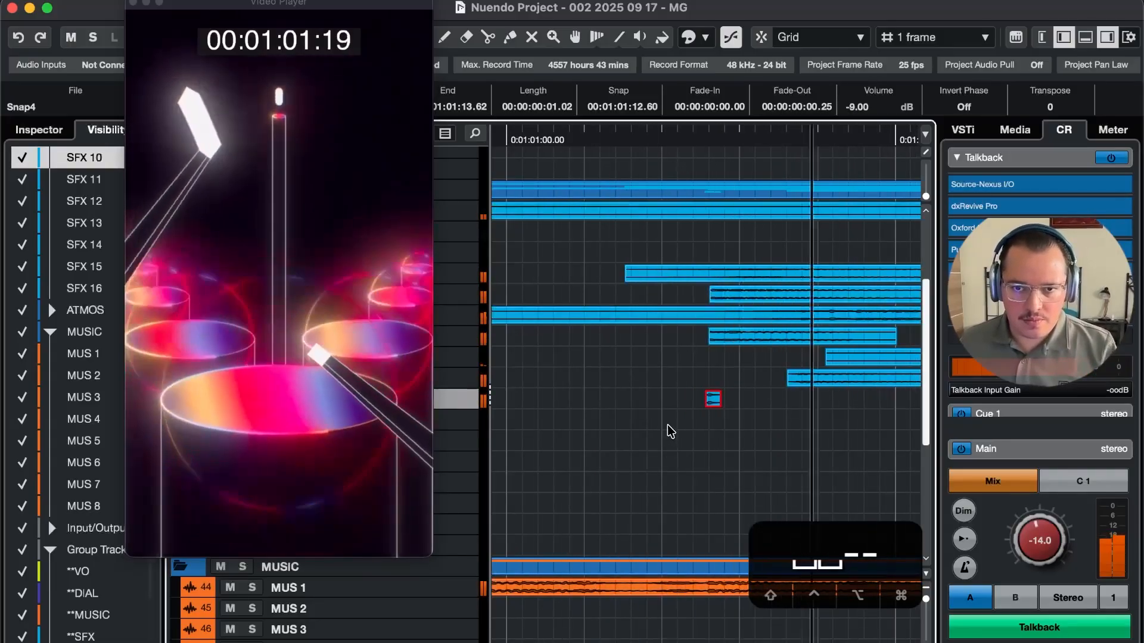
key(equal)
key(space)
key(space)
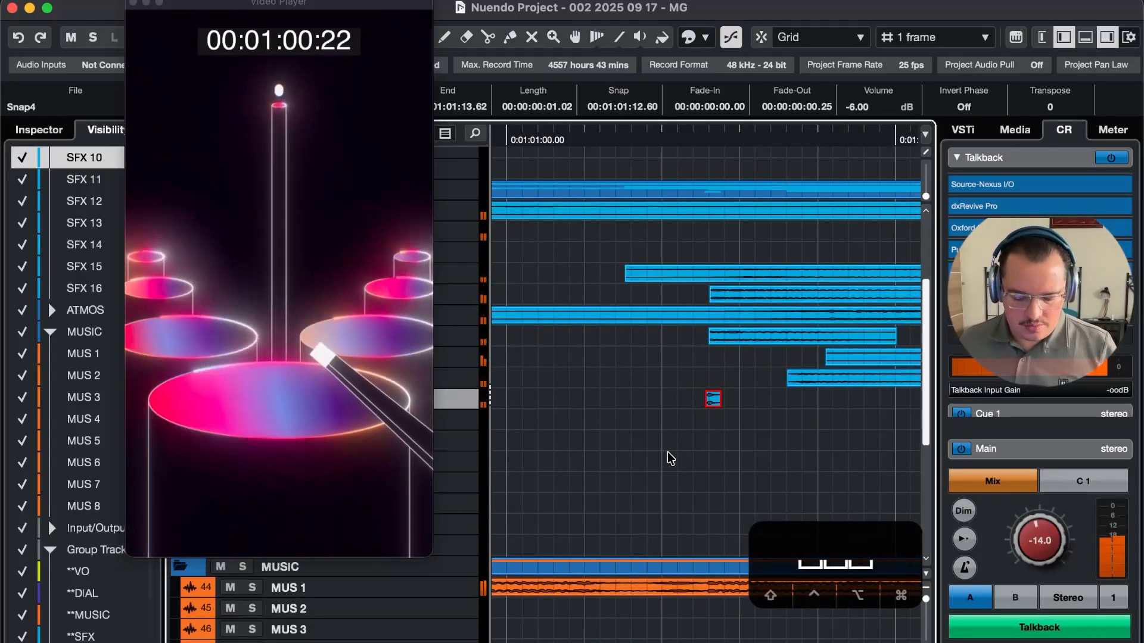
key(equal)
key(equal)
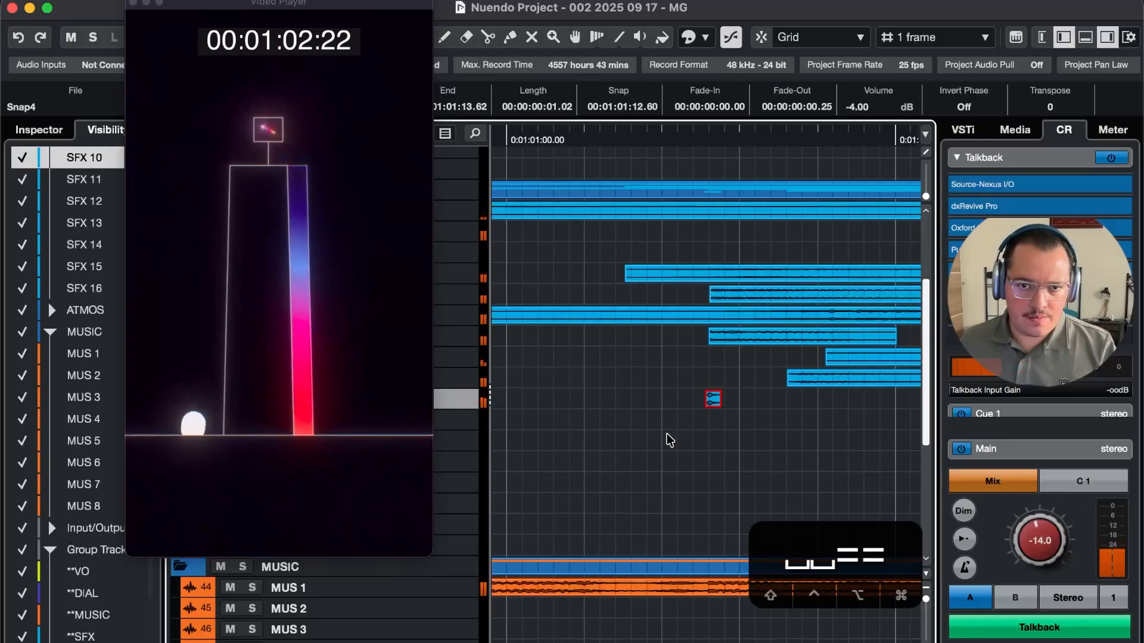
key(space)
Clear the selection and step around the raised-drumsticks moment before the hit, near 00:01:01:08
click(732, 445)
key(g)
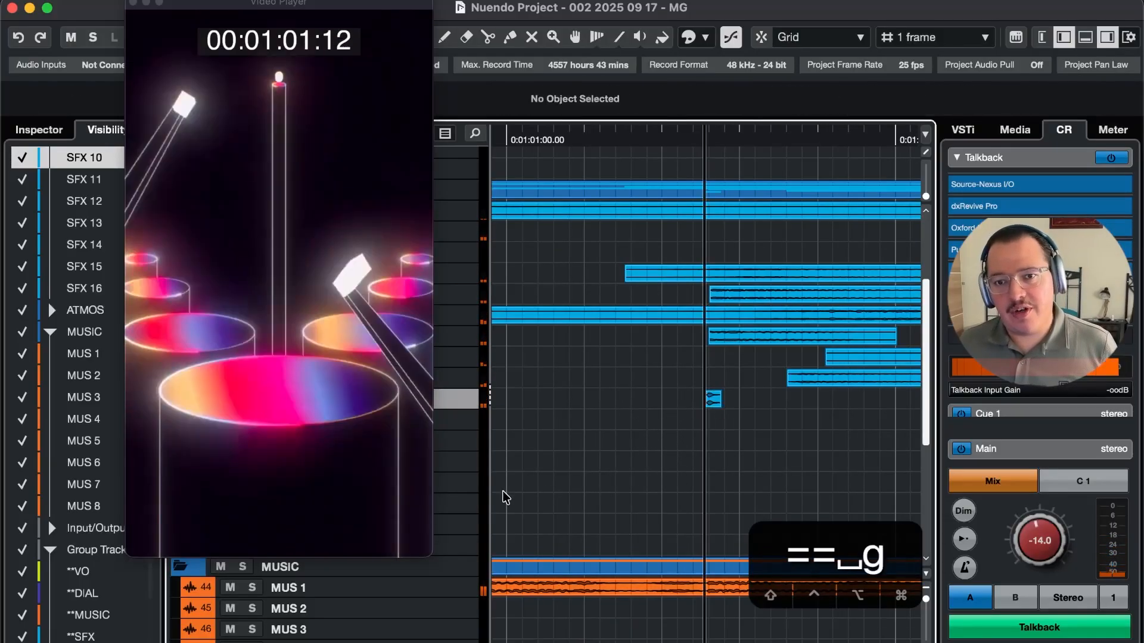
key(4)
key(4)
key(r)
key(5)
key(5)
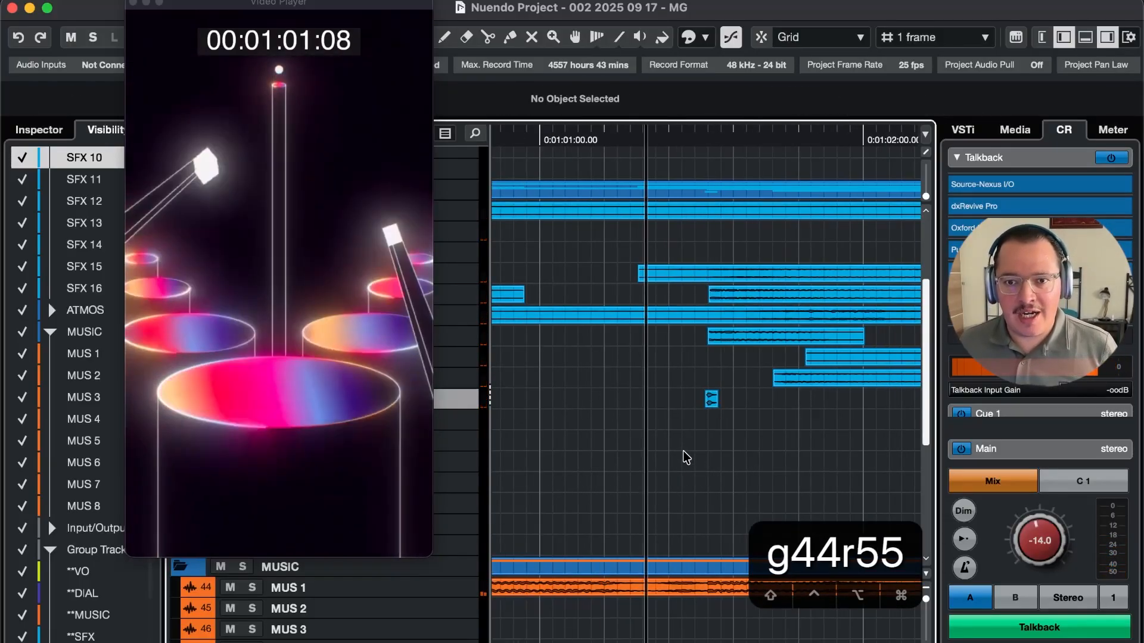
key(5)
Switch to Soundly and replace the previous search with "beam"
key(cmd+Tab)
click(177, 364)
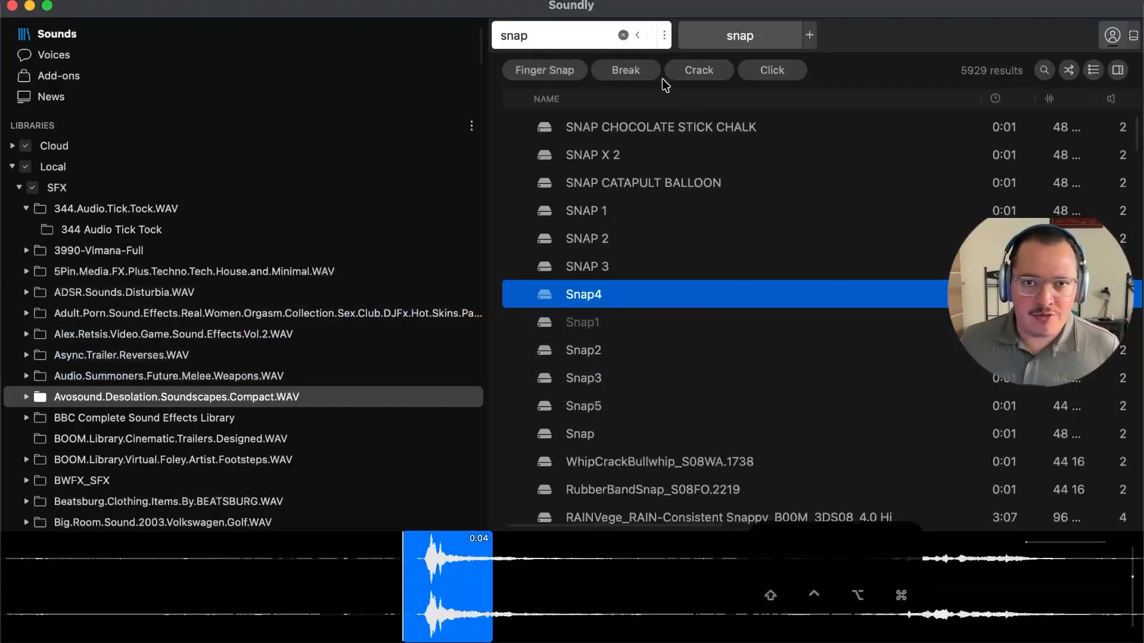
key(BackSpace)
key(BackSpace)
key(BackSpace)
key(BackSpace)
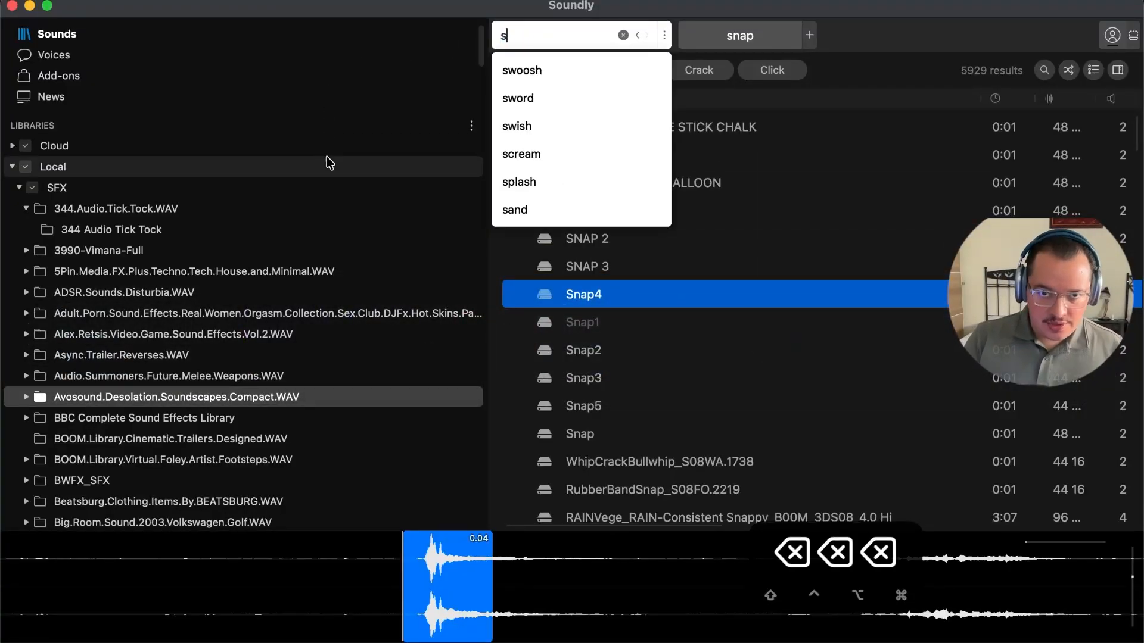
text(beam)
key(Return)
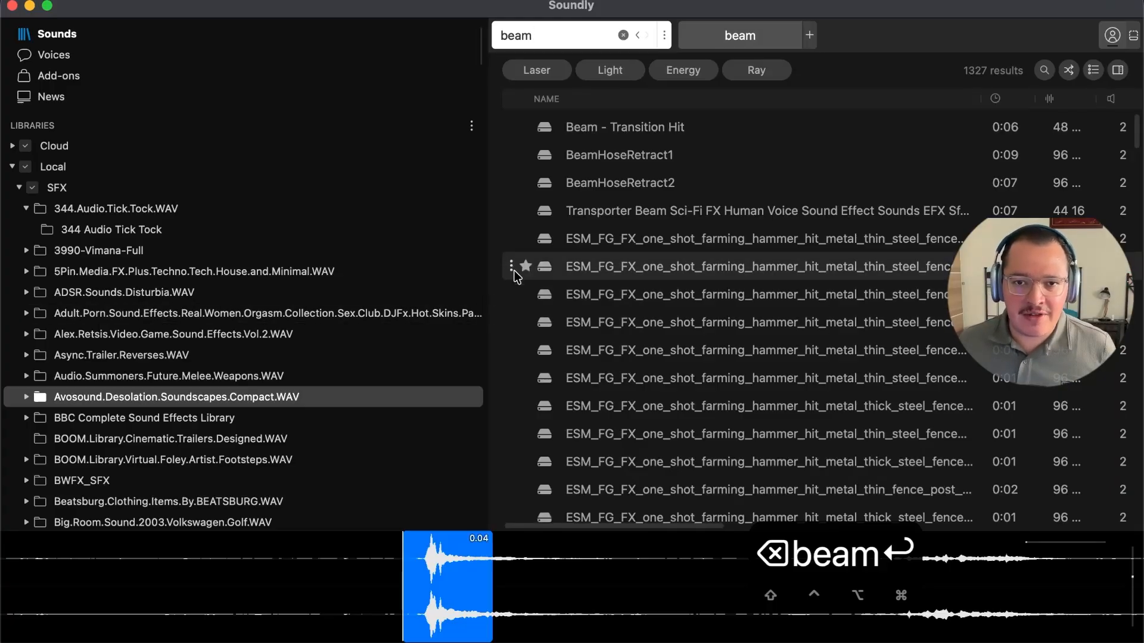
Browse the beam results and audition Knife And Metal Beam Vibrations Clicks Dings And Sfx 050, 046 and 048
scroll(754, 337, down, 15)
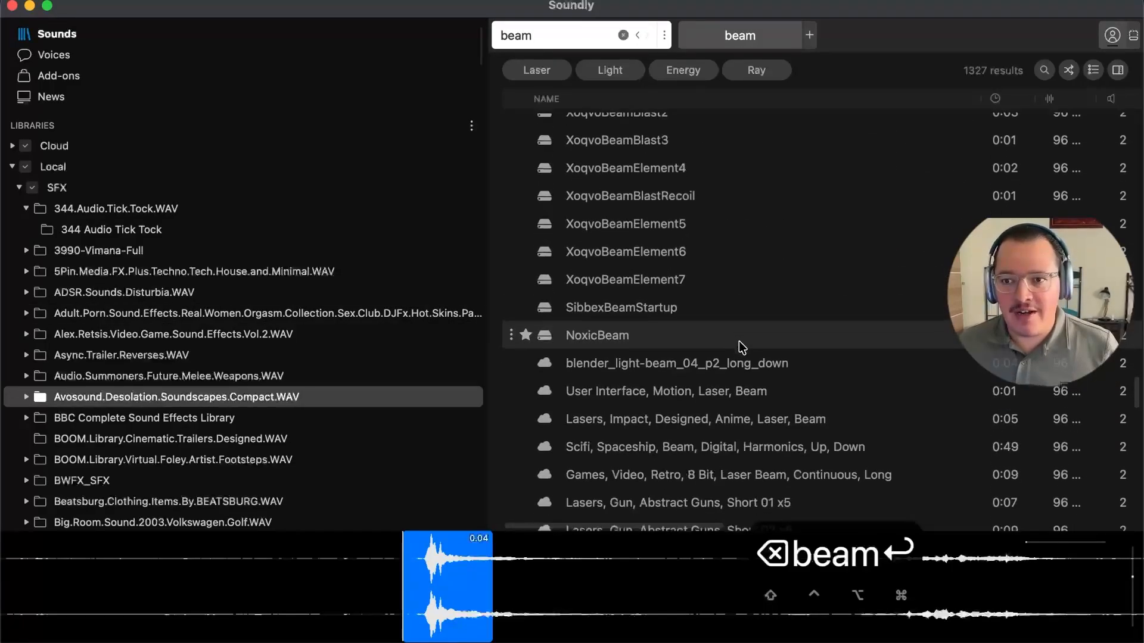
scroll(745, 343, up, 10)
scroll(748, 342, down, 10)
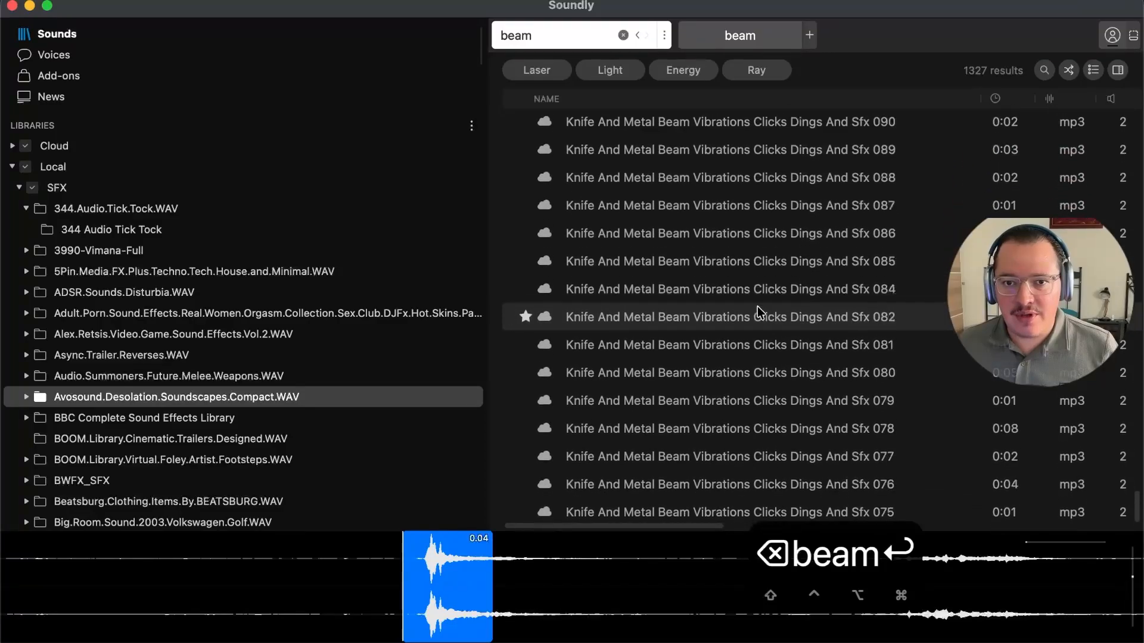
scroll(754, 305, down, 10)
click(759, 344)
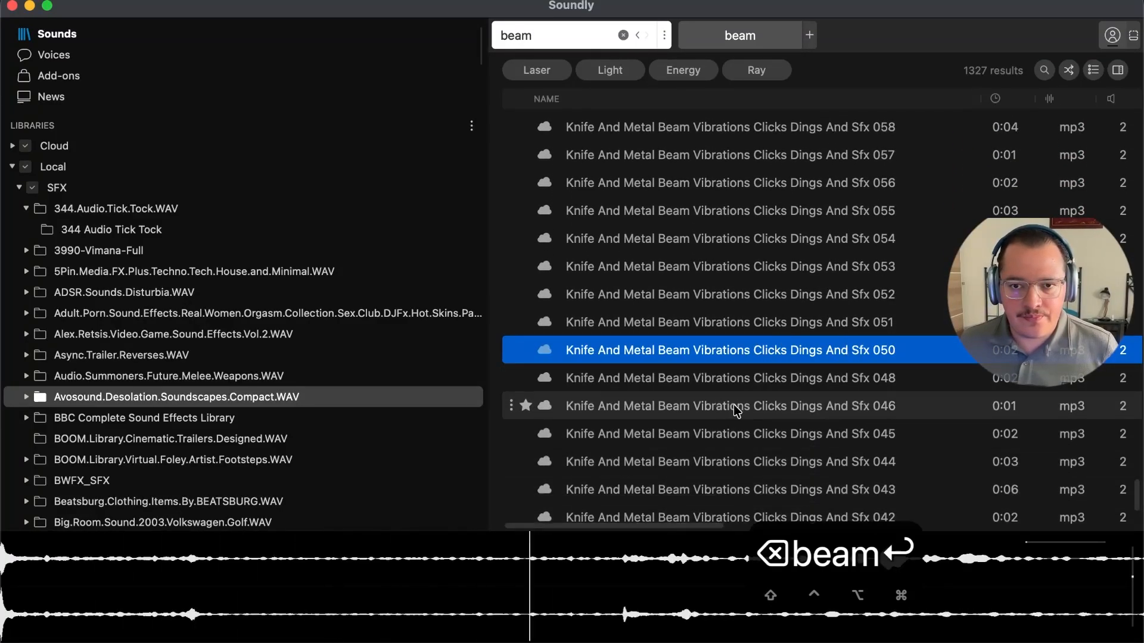
click(755, 412)
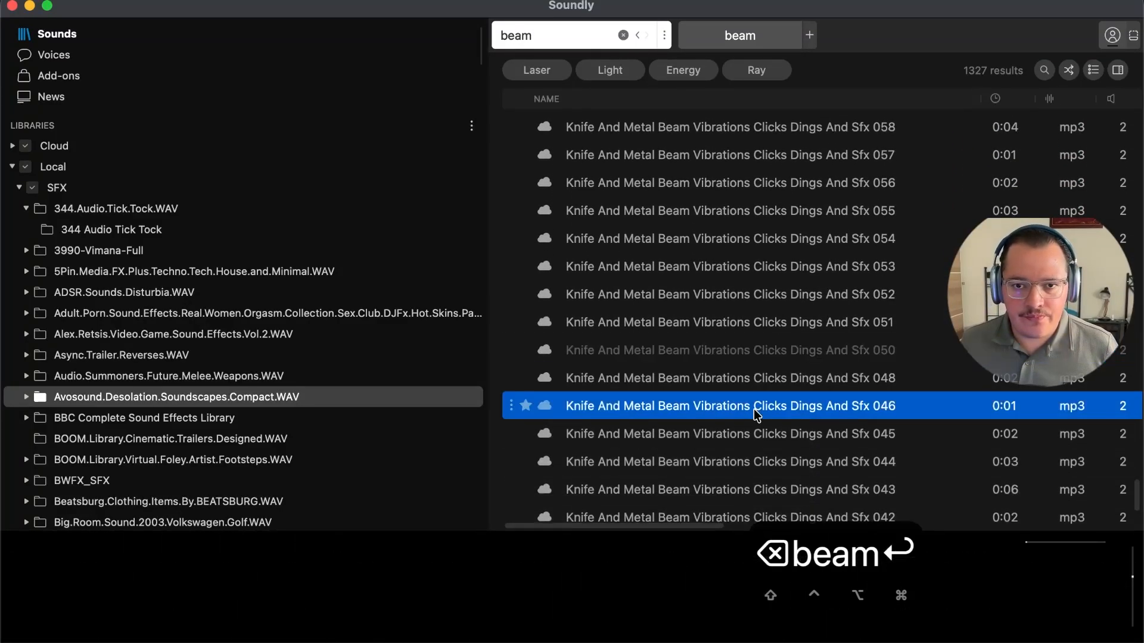
click(740, 379)
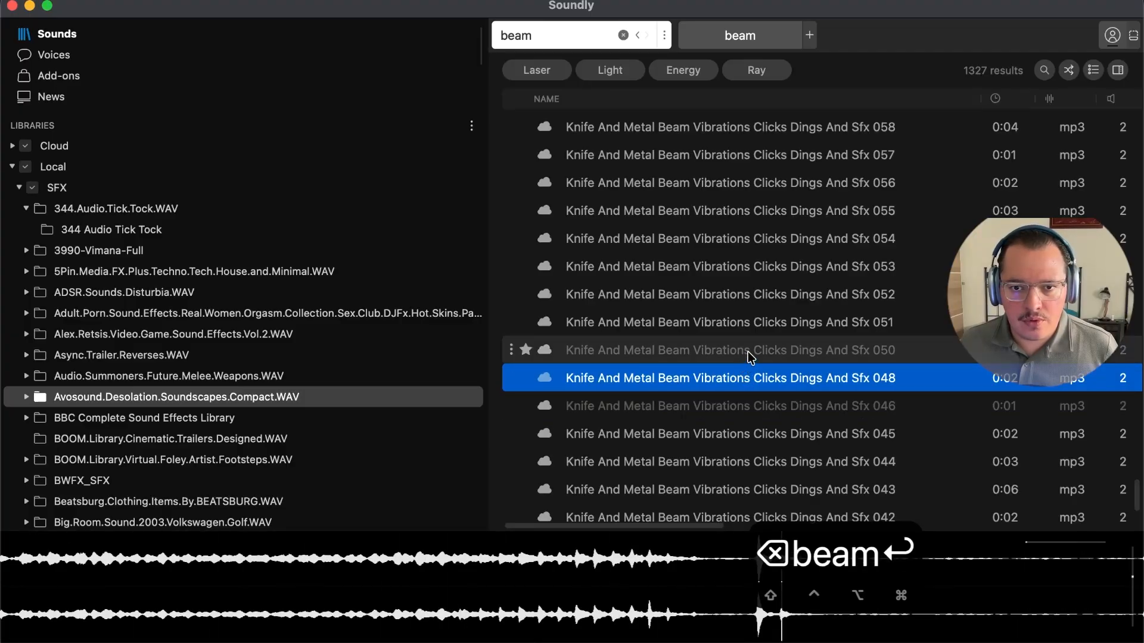
Place the first 0.91 seconds of Knife And Metal Beam Vibrations Clicks Dings And Sfx 050 on Nuendo's SFX 11 track at about 00:01:01:12
click(799, 353)
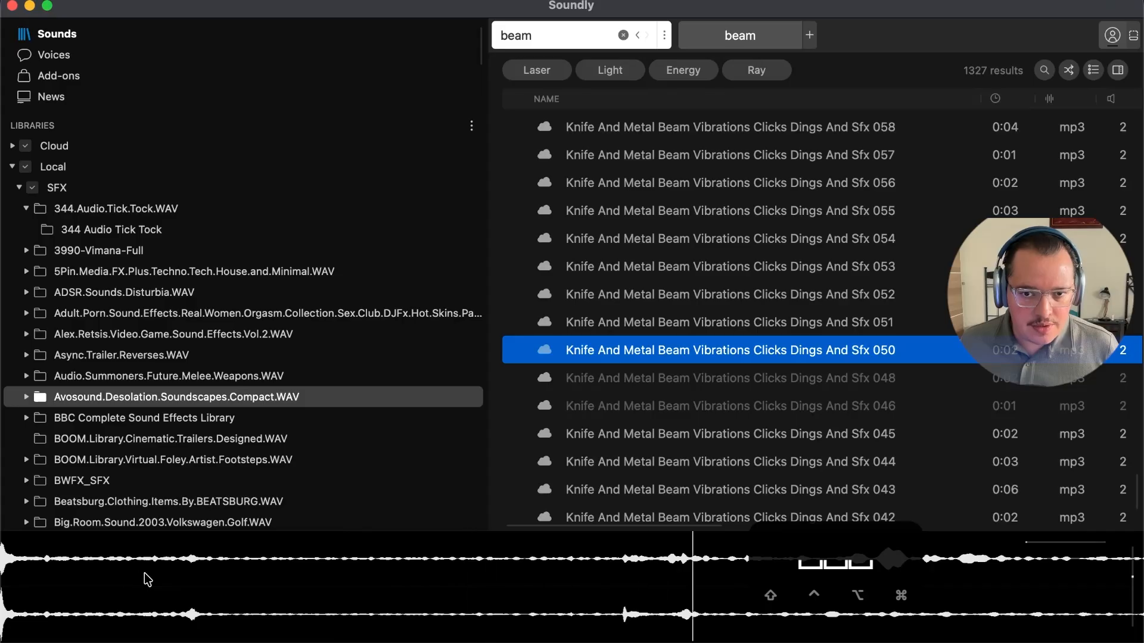
drag(411, 577, 1, 599)
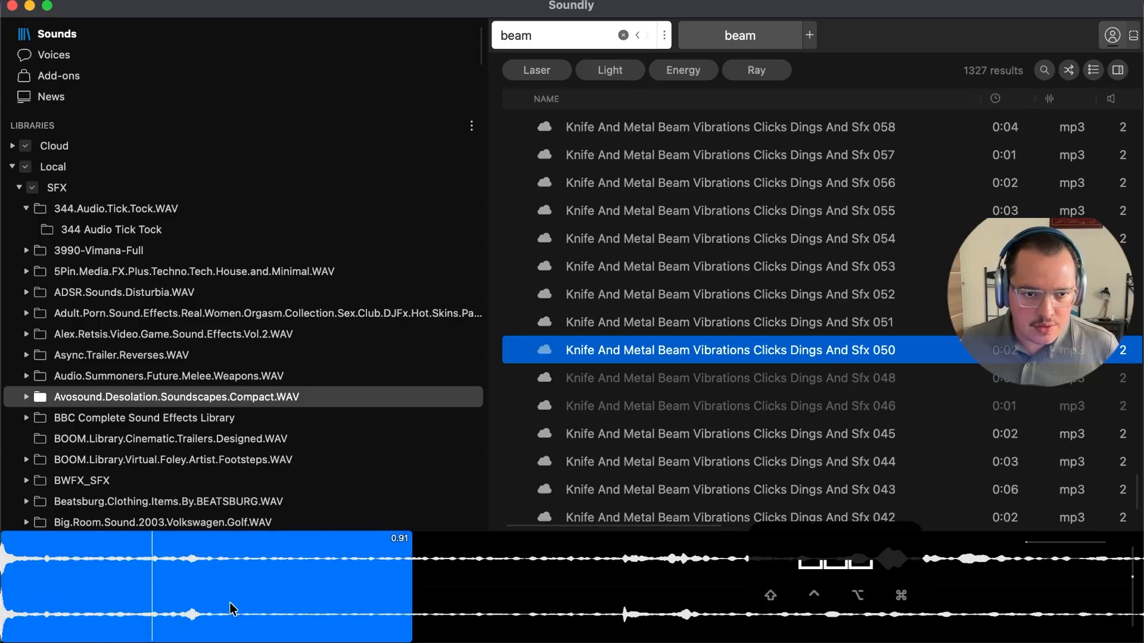
drag(399, 596, 563, 562)
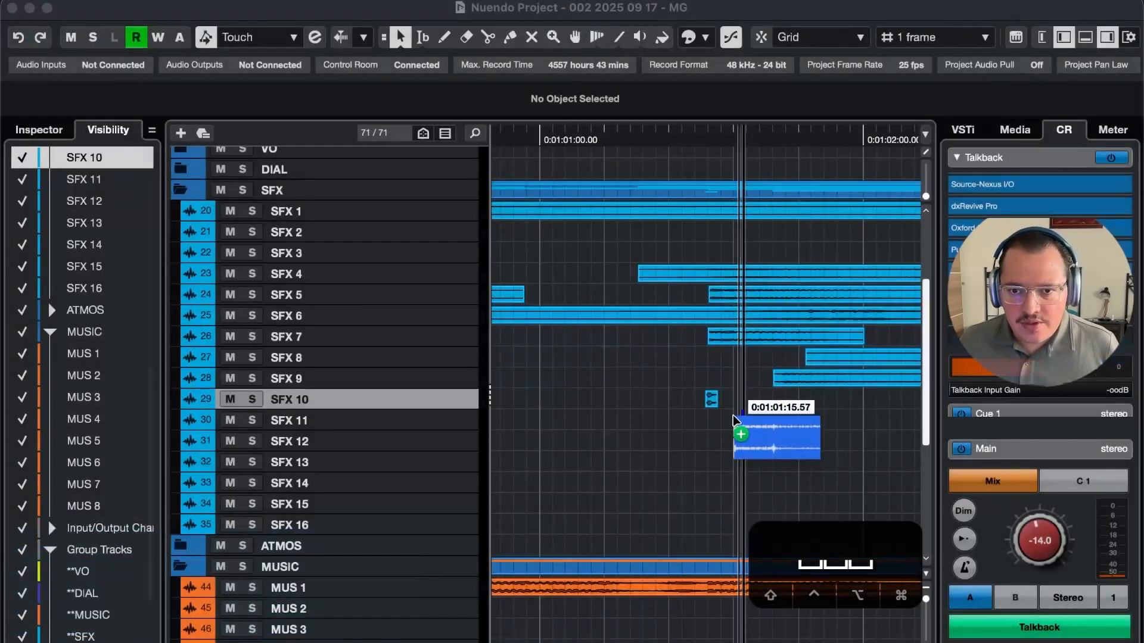
drag(712, 426, 708, 423)
key(super+Tab)
key(super+t)
key(super+t)
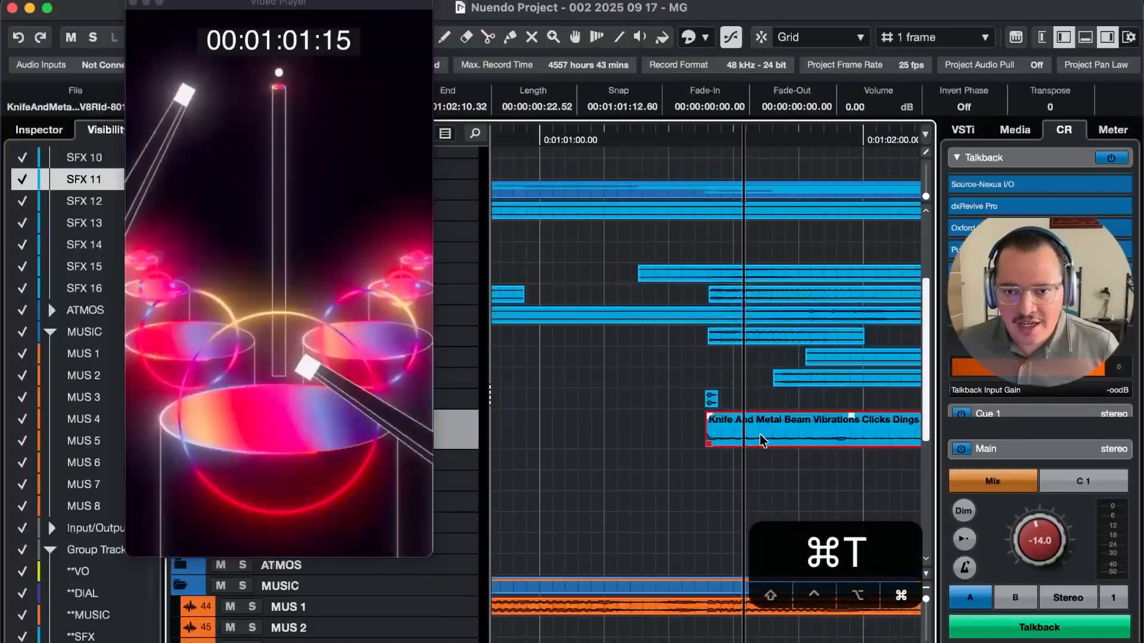
Cut the tail of the metal beam clip on SFX 11 to leave about 11 frames, with one-frame fades at both ends
key(3)
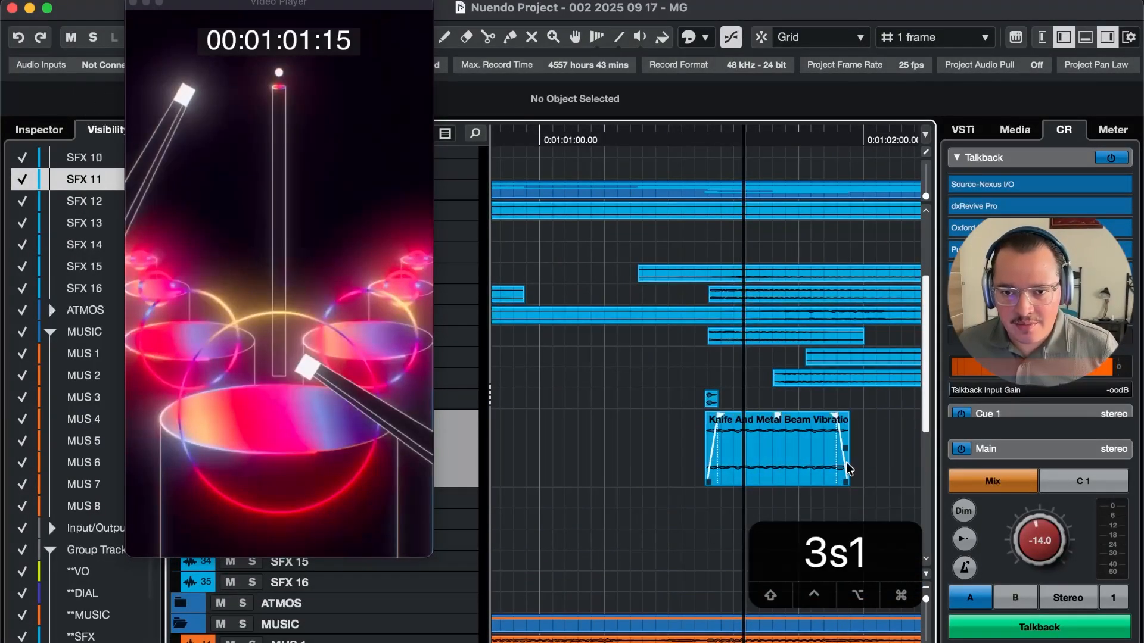
click(846, 462)
key(t)
key(t)
key(t)
key(r)
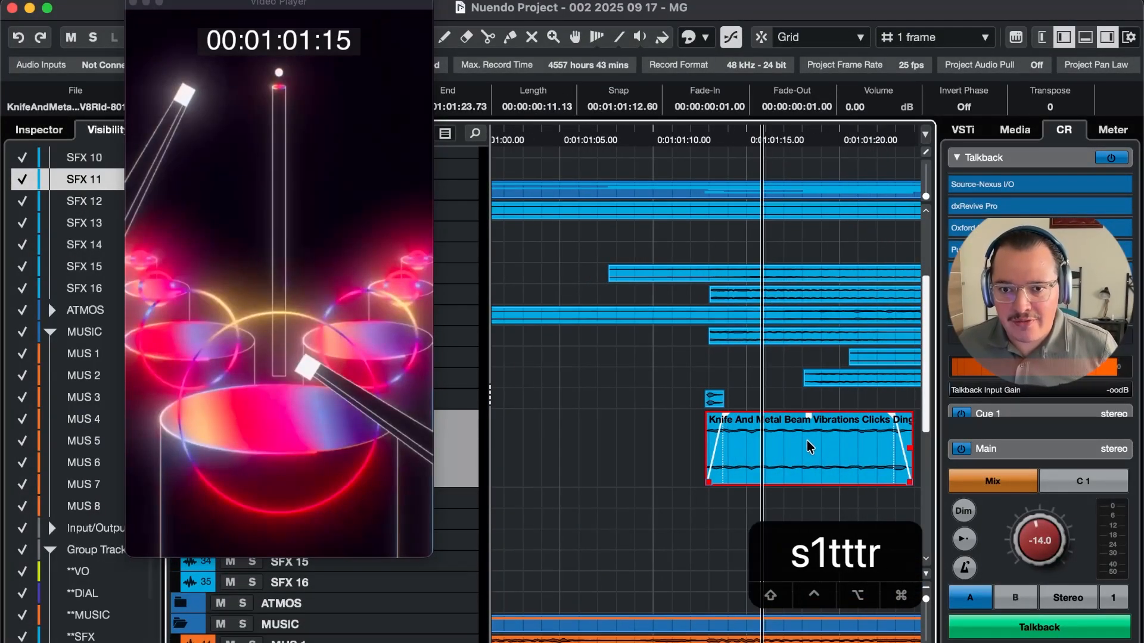
Raise the SFX 11 metal beam clip's volume to 5 dB and replay the drum hit from 00:01:00:19
key(4)
key(4)
key(4)
key(4)
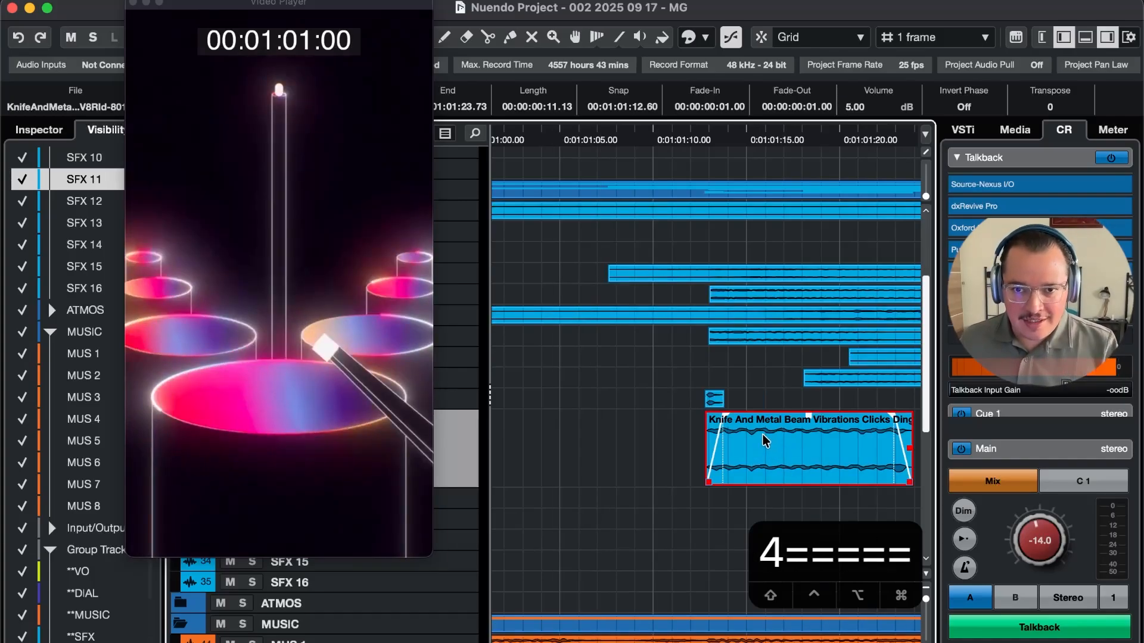
key(g)
key(4)
key(4)
key(4)
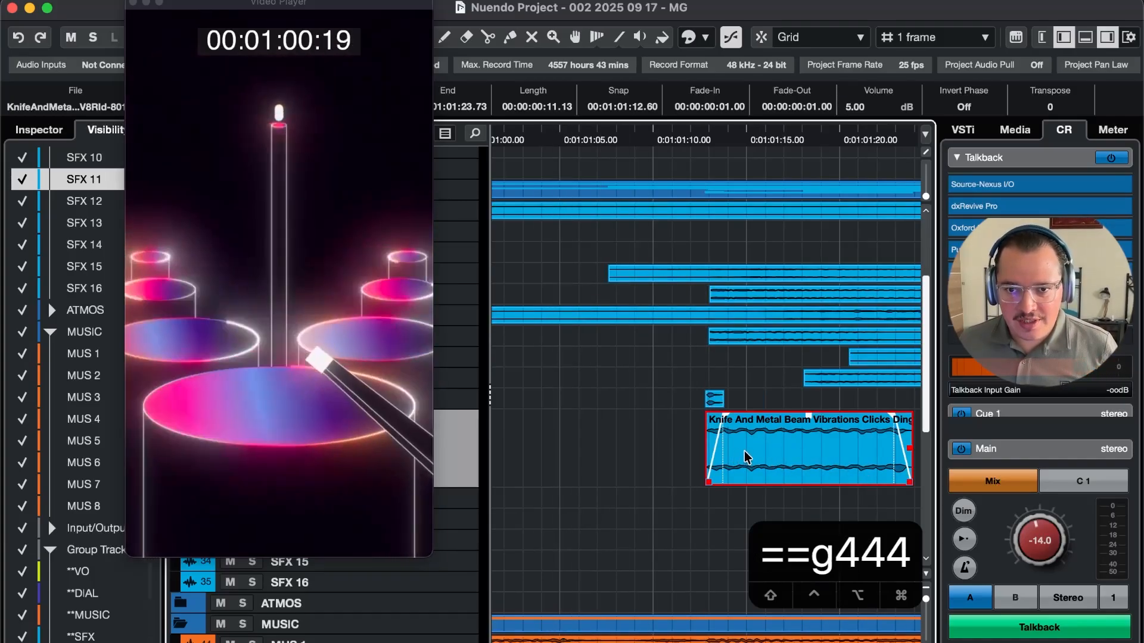
key(r)
key(space)
key(r)
key(r)
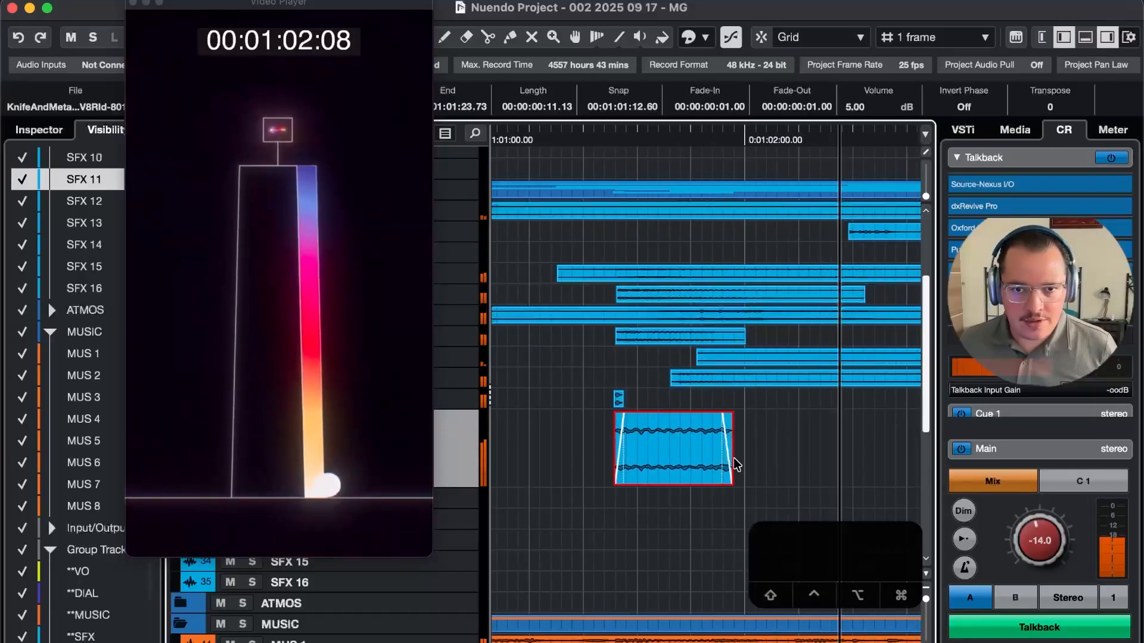
Shorten the metal beam clip on SFX 11 to end at about 00:01:01:23 while replaying the drum hit
key(space)
key(space)
key(space)
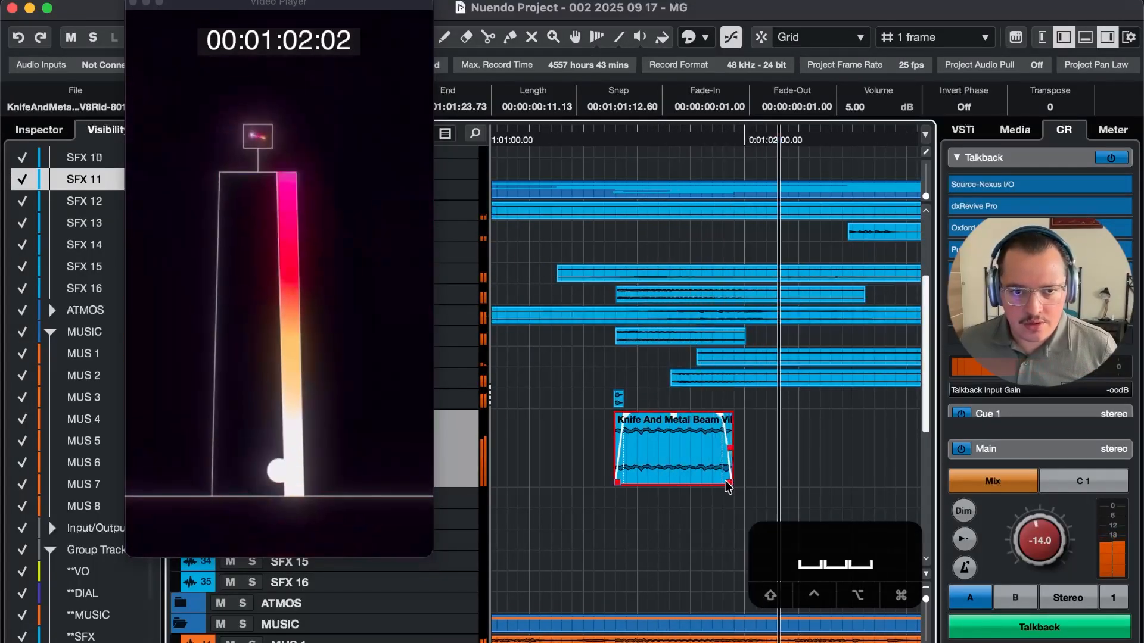
drag(736, 484, 710, 477)
key(super+z)
key(space)
key(r)
key(space)
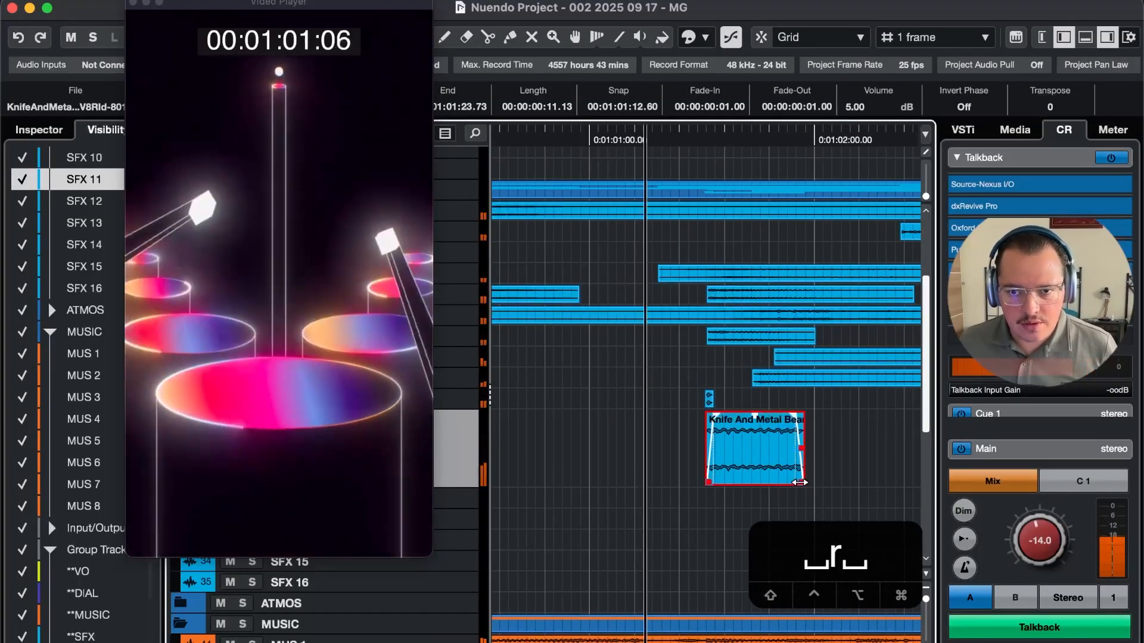
drag(802, 483, 794, 482)
key(space)
key(space)
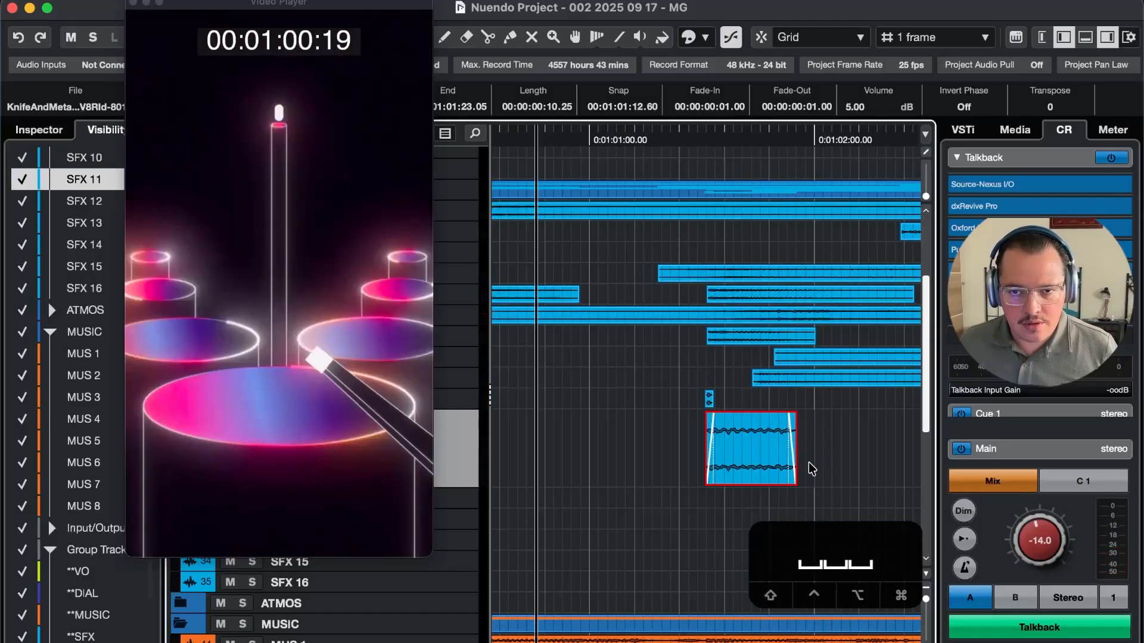
Clear the selection and replay the drum hit with the shortened metal beam layer from 00:01:00:19
click(857, 463)
key(space)
key(3)
click(541, 435)
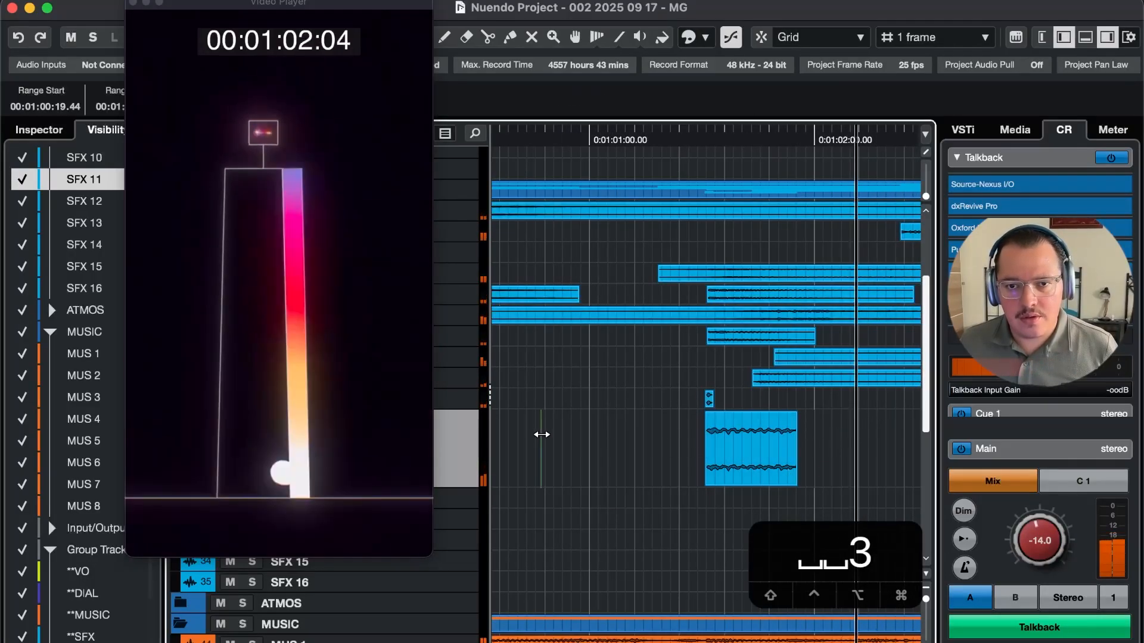
key(g)
key(1)
key(r)
key(space)
key(r)
key(shift+r)
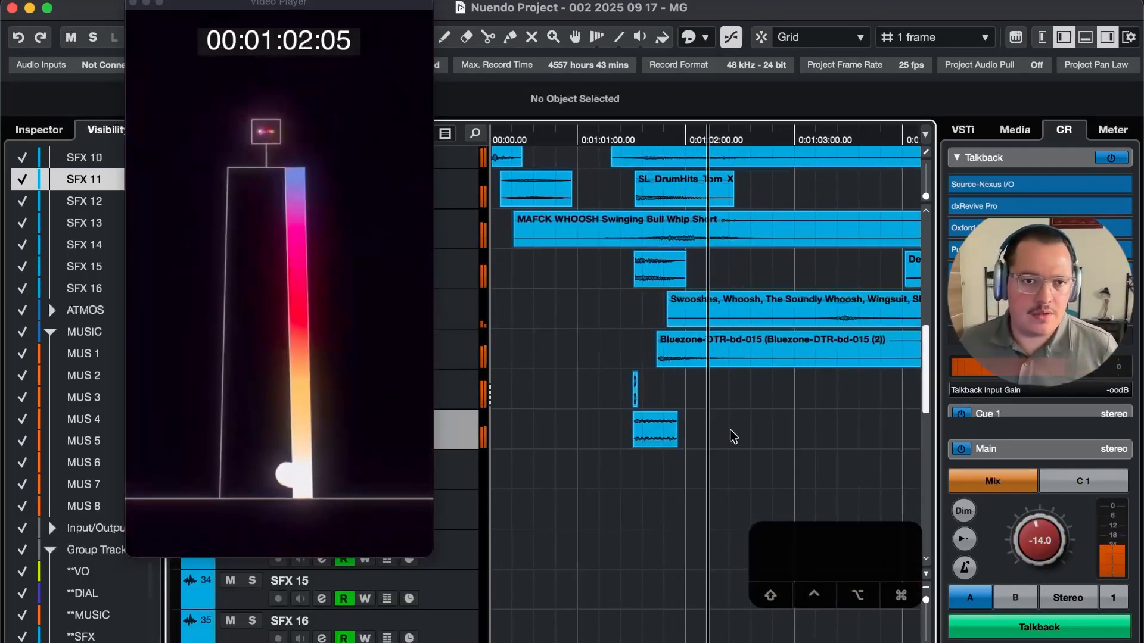
key(space)
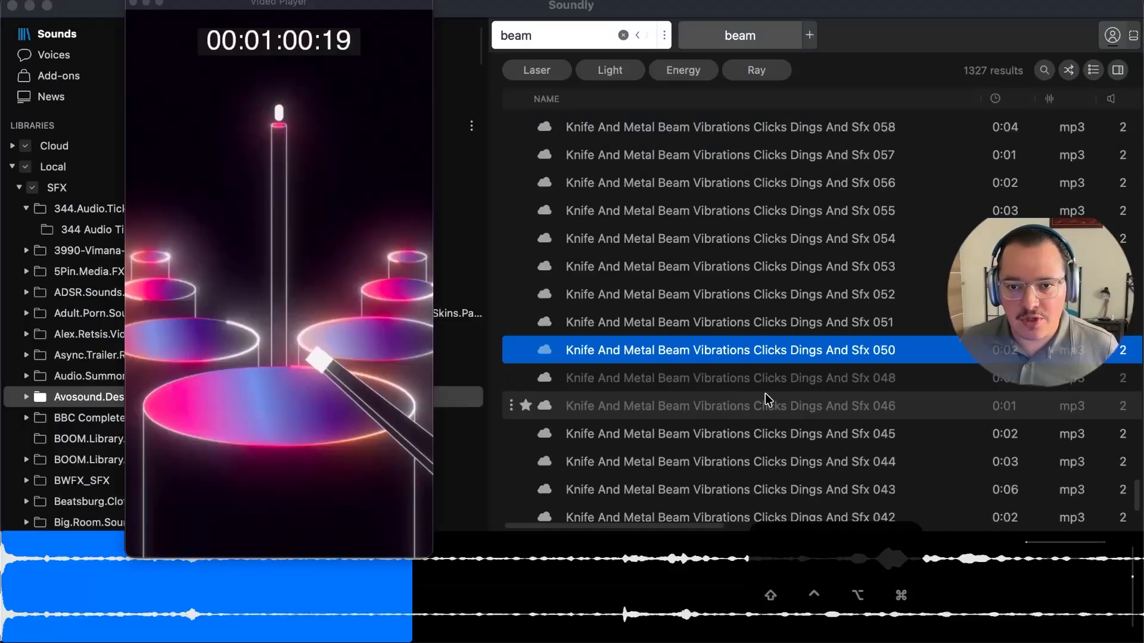
Examine the layered clips and the matching drum-hit frame around 00:01:01:16
key(5)
key(5)
key(5)
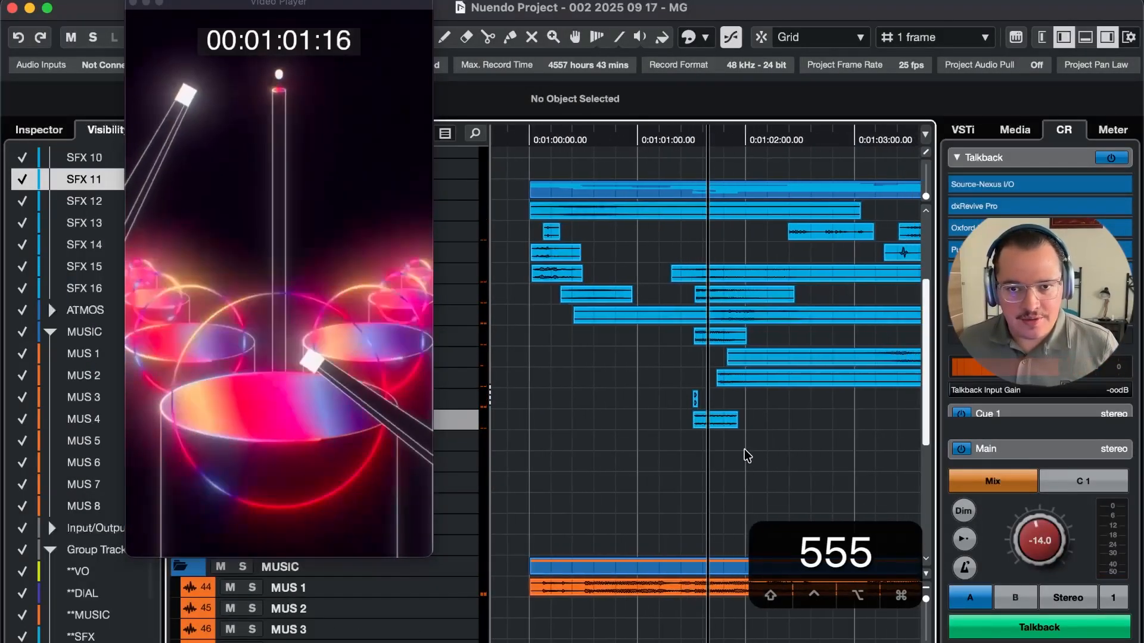
key(t)
key(t)
key(t)
key(t)
key(t)
key(t)
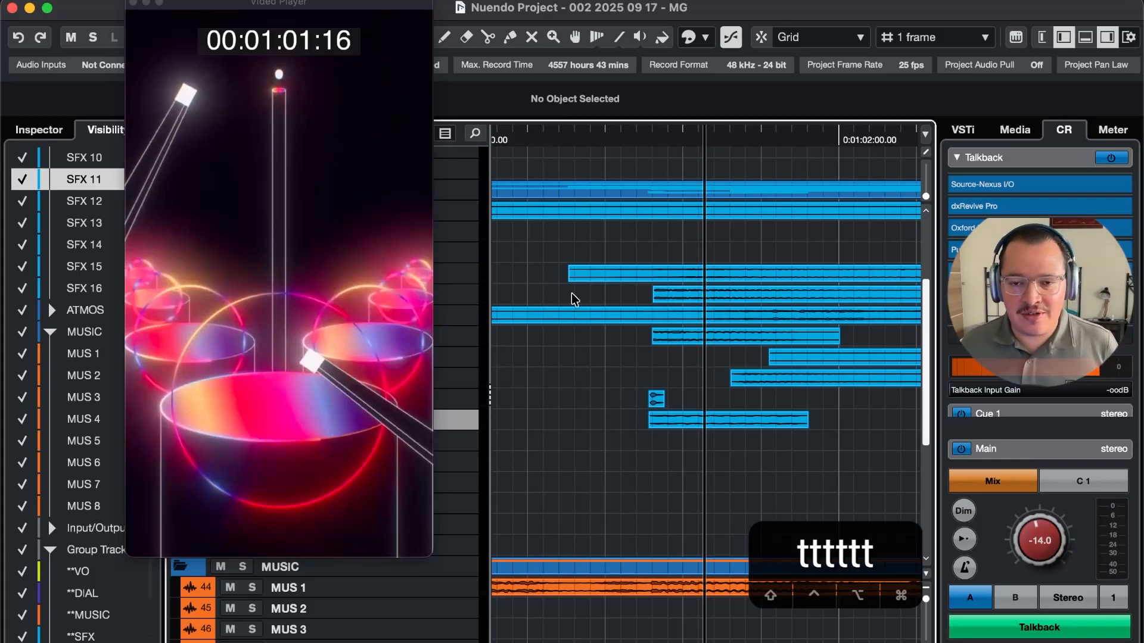
key(r)
key(r)
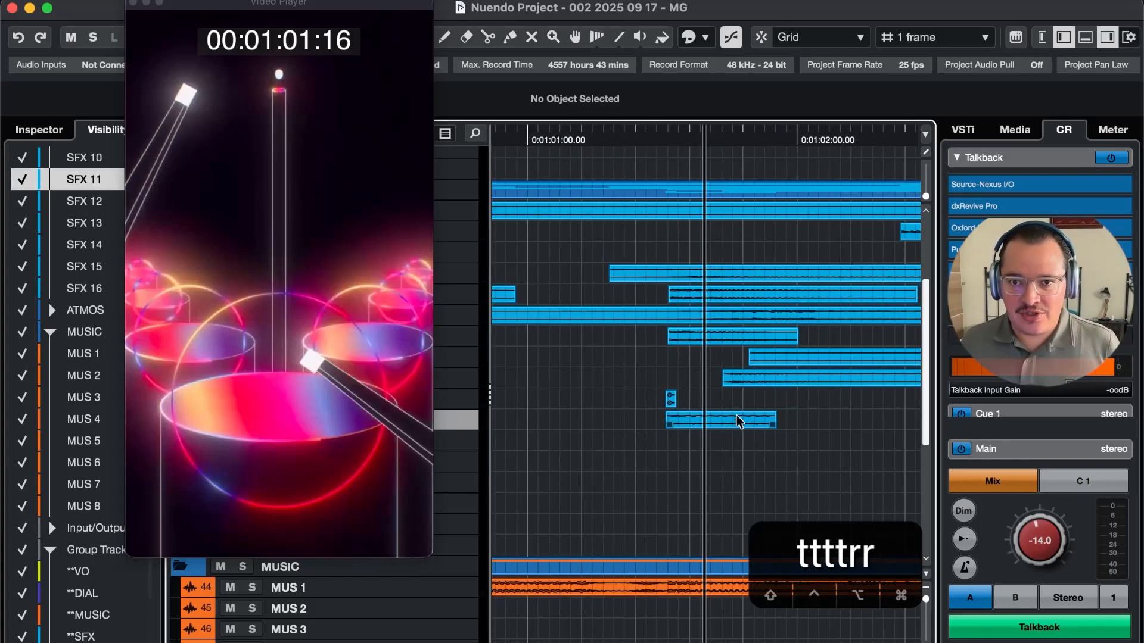
Go back to before the drum hit and play through the sequence until about 00:01:03:13
key(shift+h)
key(4)
key(4)
key(4)
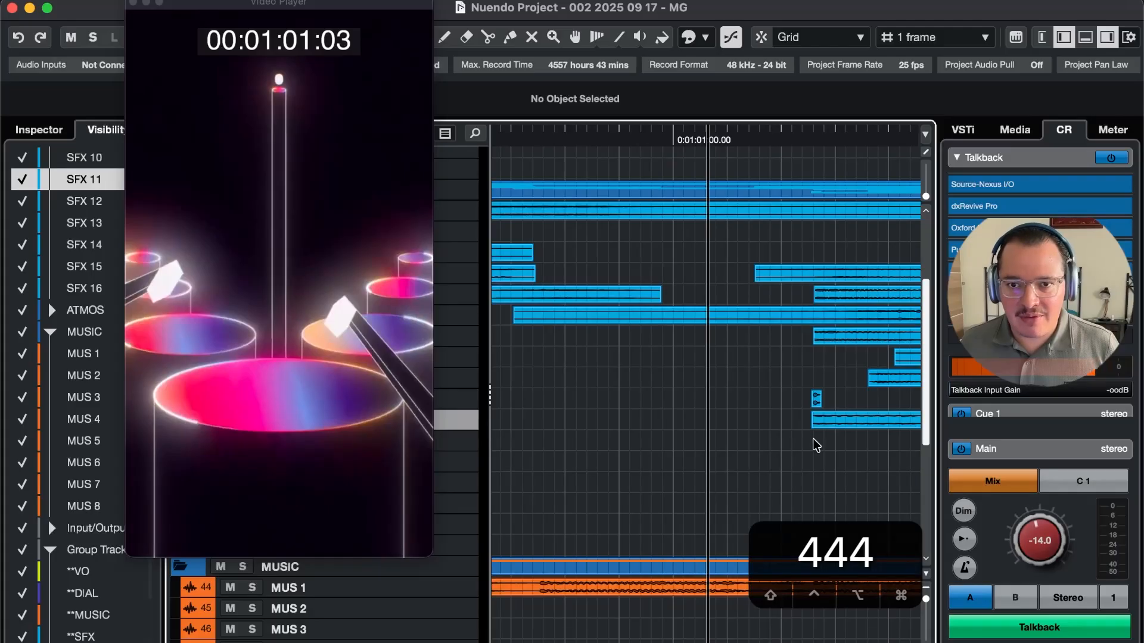
key(r)
key(r)
key(r)
key(r)
key(t)
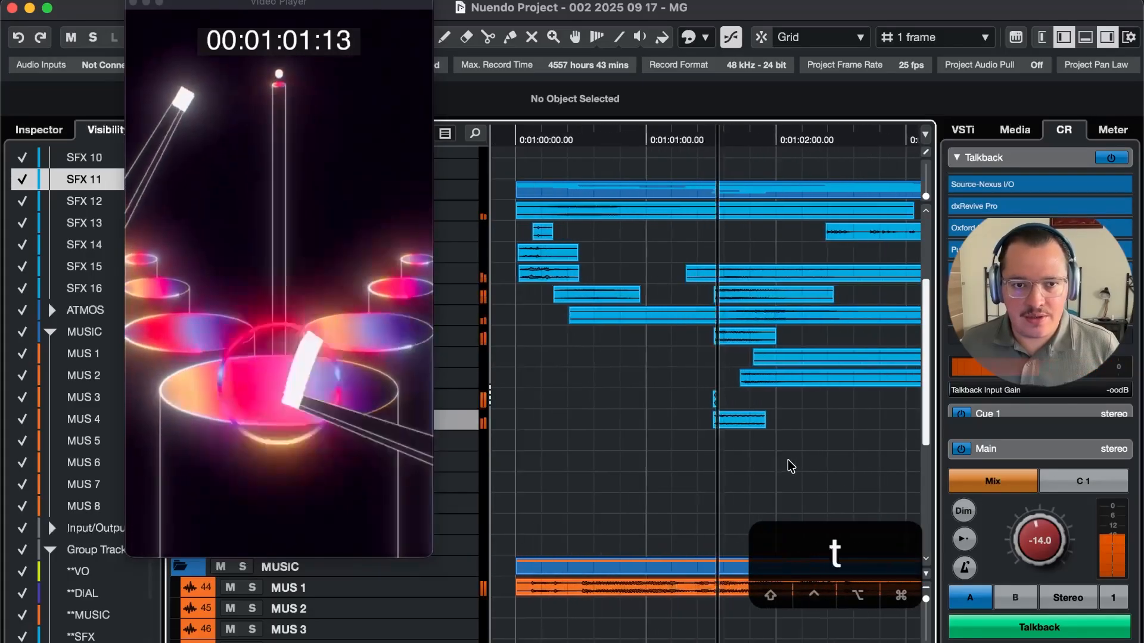
key(t)
key(r)
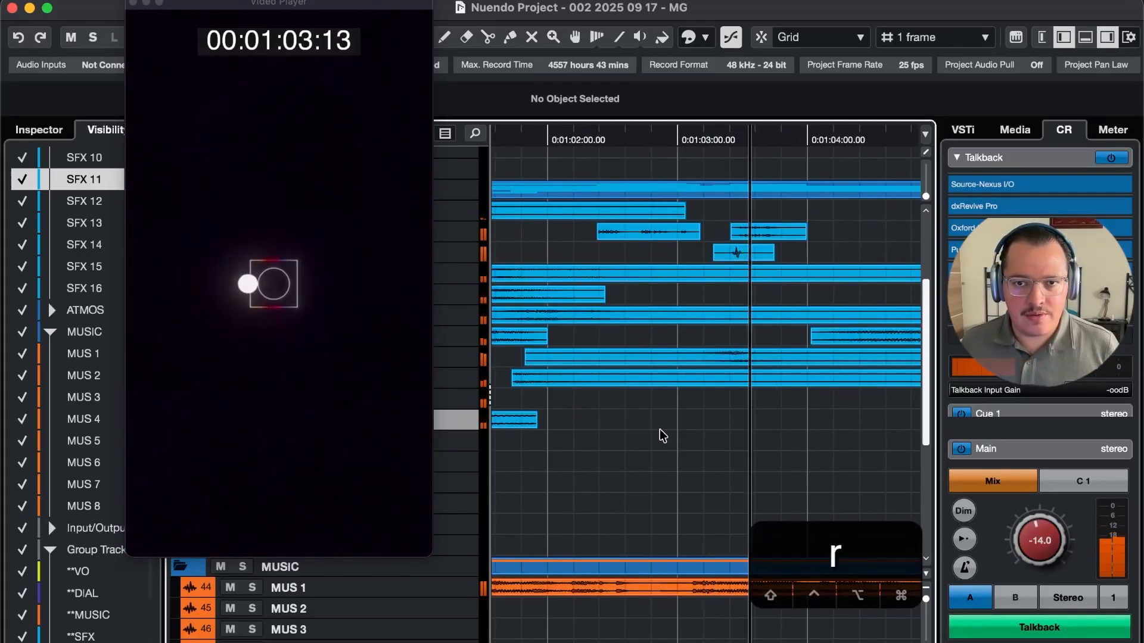
key(r)
key(r)
key(r)
key(r)
Position the cursor on SFX 12 and replay the drum hit through the ball's landing near 00:01:02:08
key(3)
key(g)
key(space)
key(t)
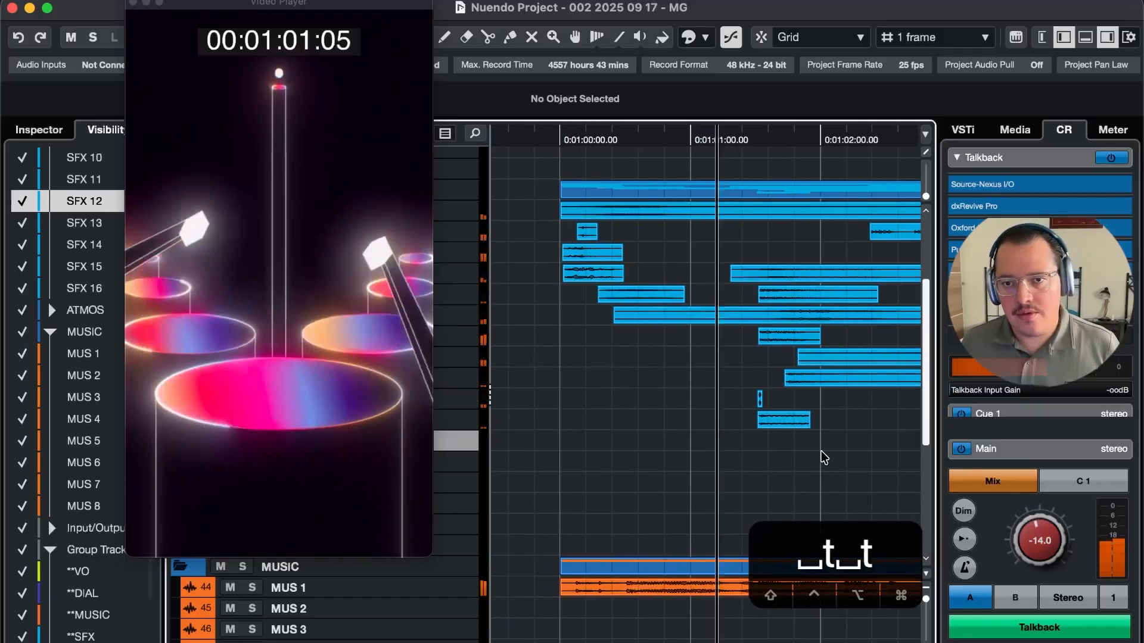
key(space)
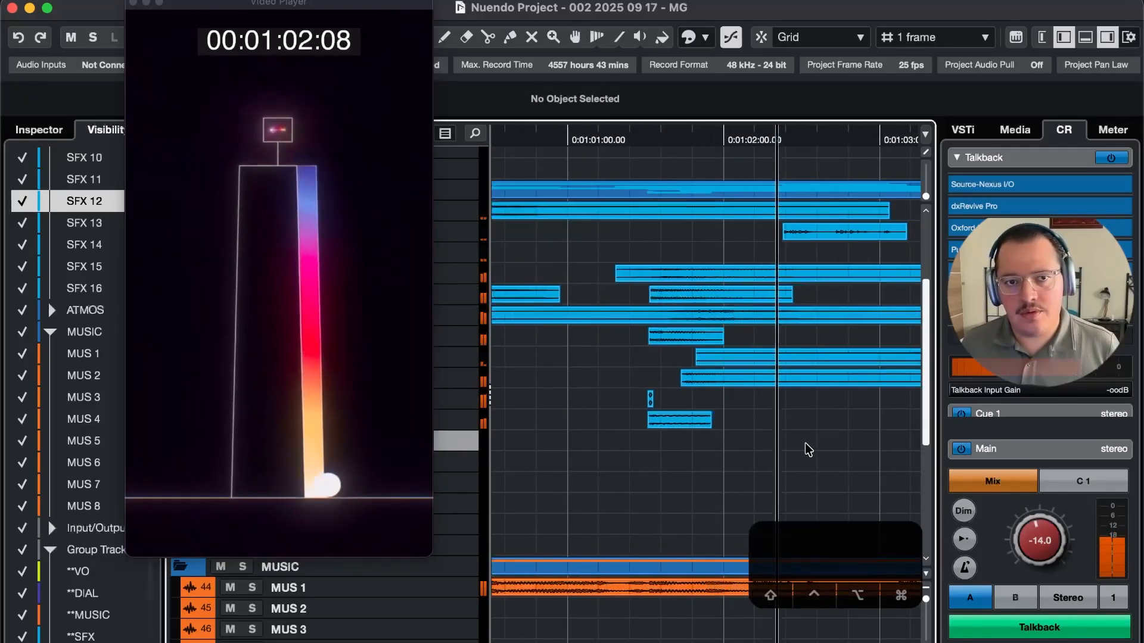
key(r)
key(r)
key(space)
key(r)
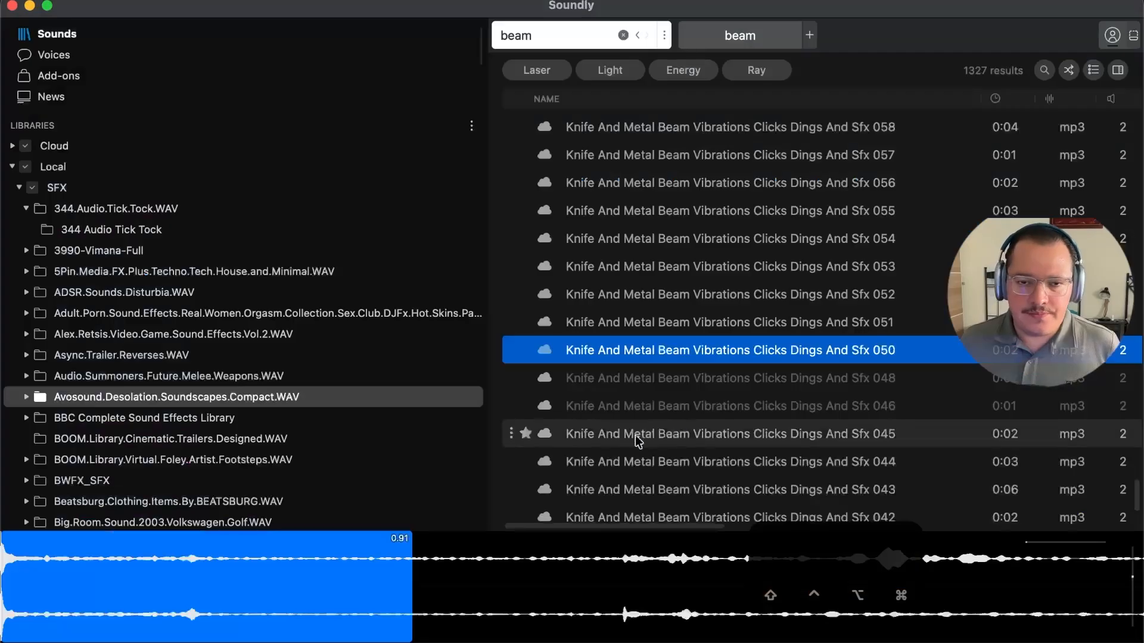
Find Metal Beam Plank Vibration Sequence in Soundly and place an excerpt on SFX 12 at about 00:01:01:16, with one-frame fades
scroll(734, 402, down, 10)
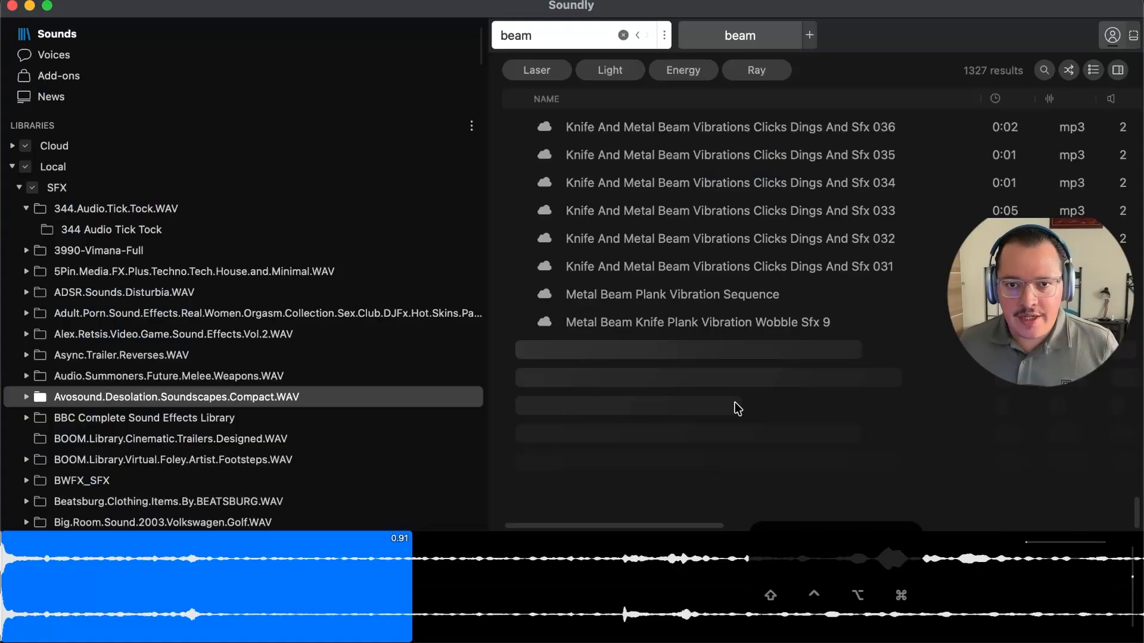
click(772, 298)
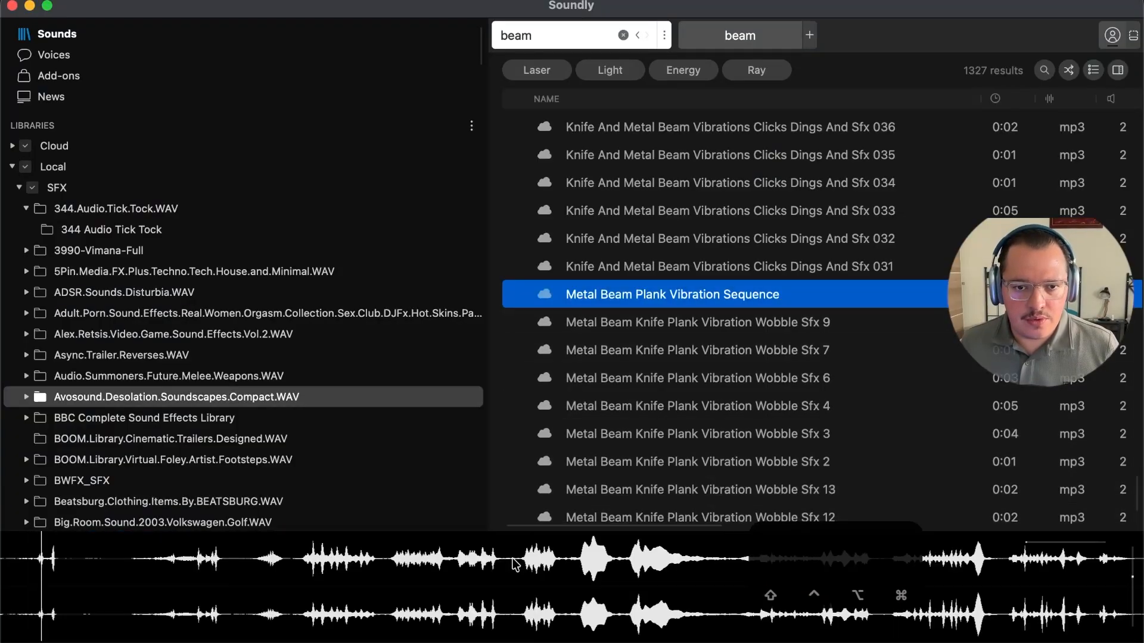
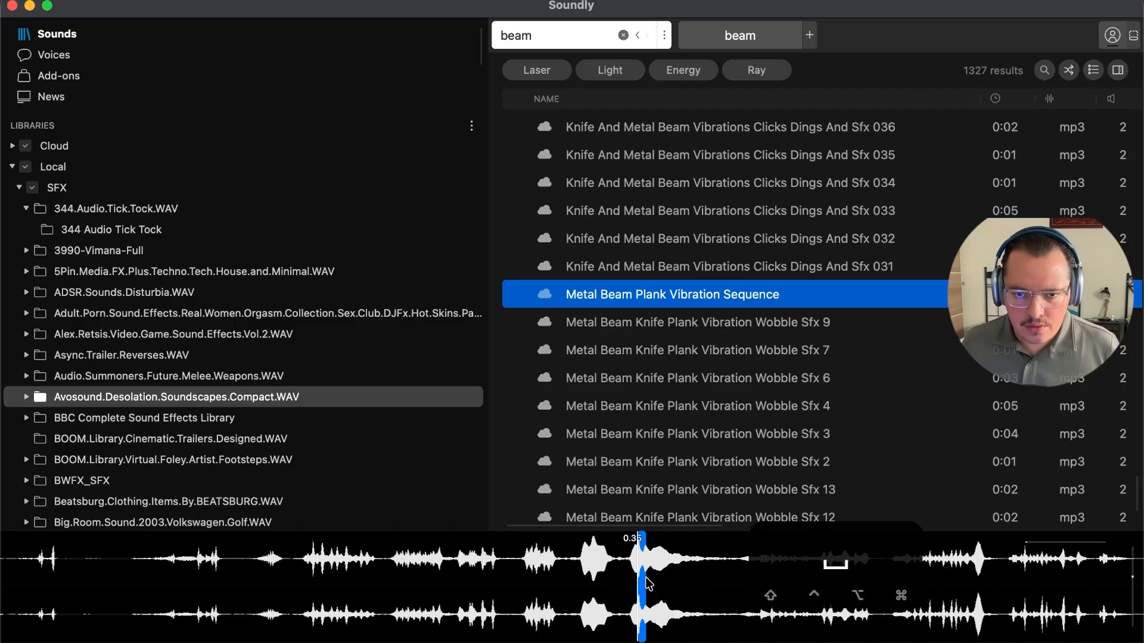
drag(719, 581, 564, 462)
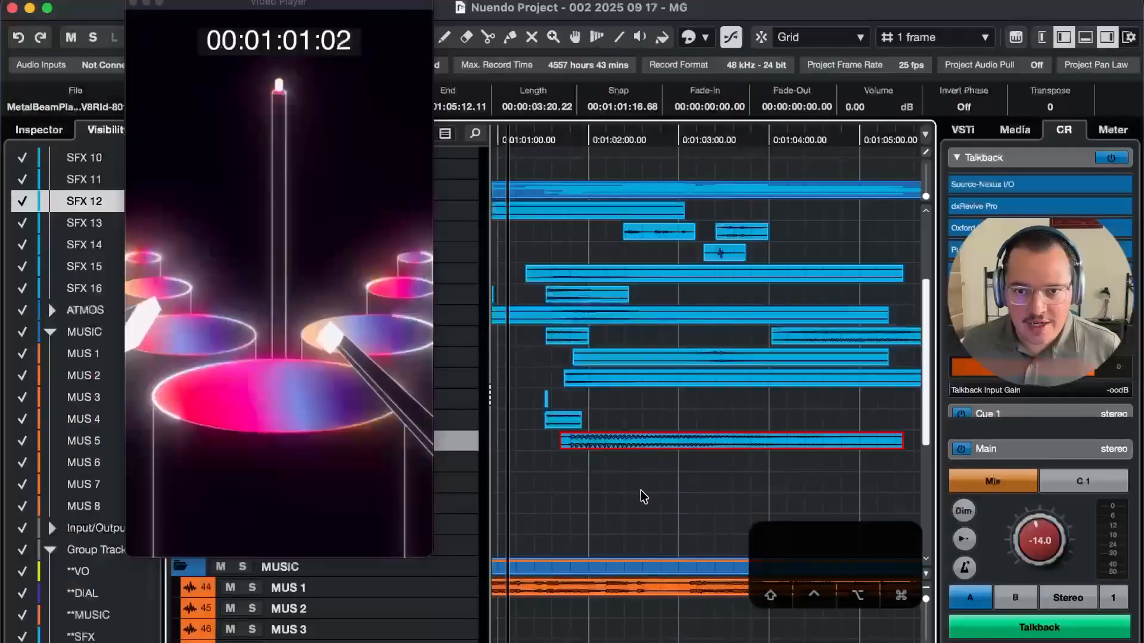
key(super+t)
key(super+t)
key(shift+x)
key(3)
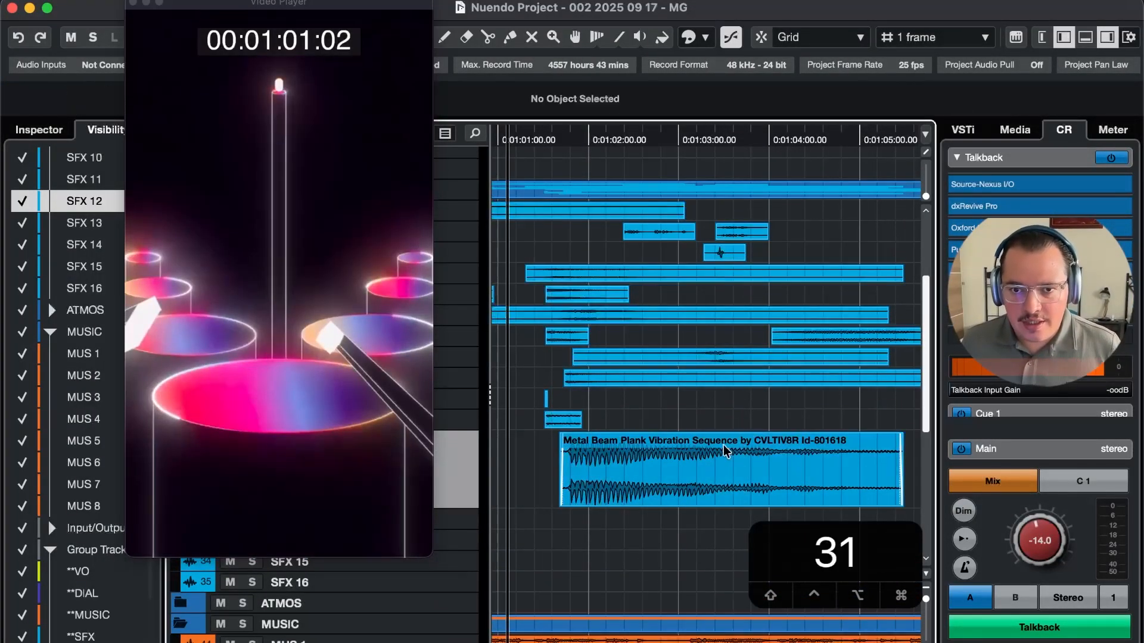
Select the Metal Beam Plank clip on SFX 12 and play the sequence from before the drum hit
click(723, 445)
key(g)
key(4)
key(4)
key(4)
key(space)
key(r)
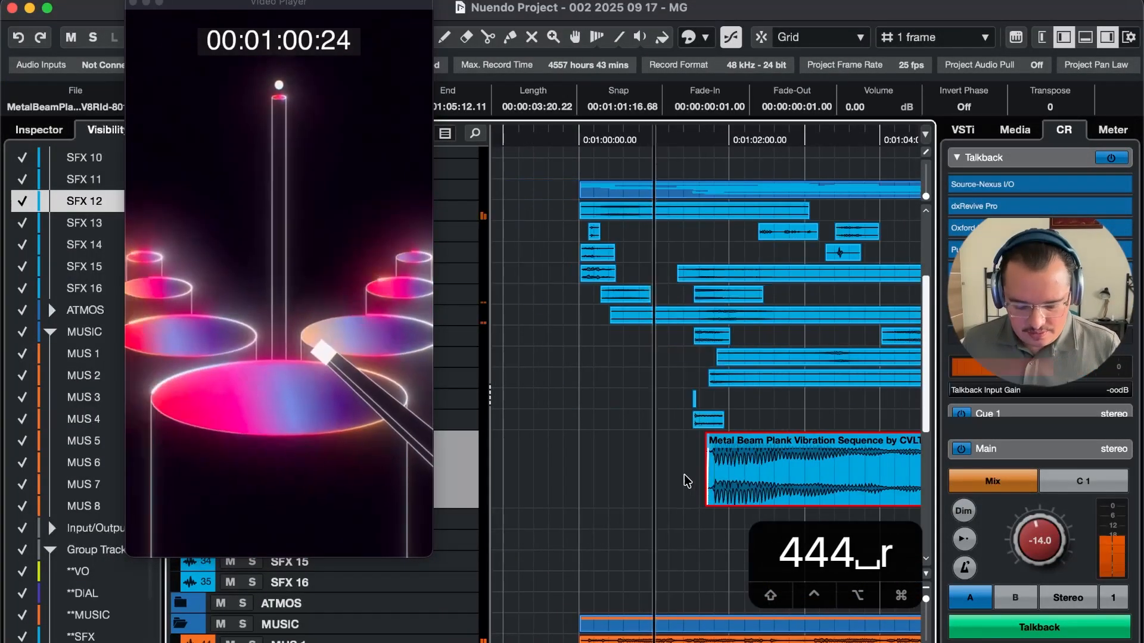
Lower the Metal Beam Plank clip's volume to -9 dB and replay from about 00:01:00:23
key(minus)
key(minus)
key(minus)
key(minus)
key(minus)
key(minus)
key(minus)
key(minus)
key(minus)
key(space)
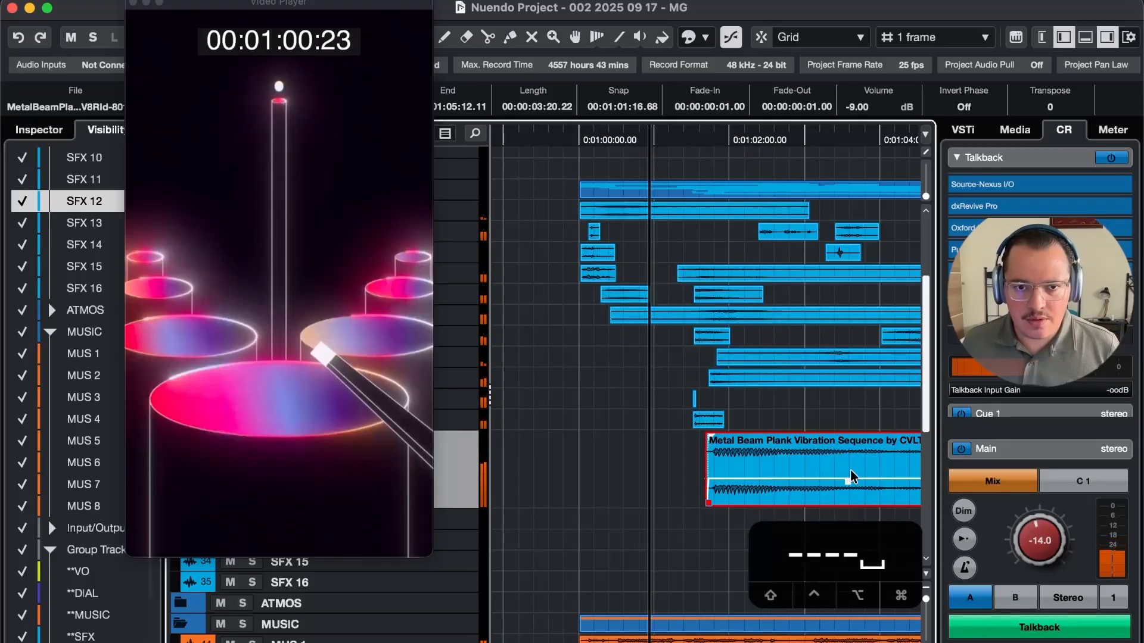
Shift the Metal Beam Plank clip four frames later, to about 00:01:01:20, and review the picture through 00:01:05:21
key(5)
key(5)
key(5)
key(5)
key(5)
key(5)
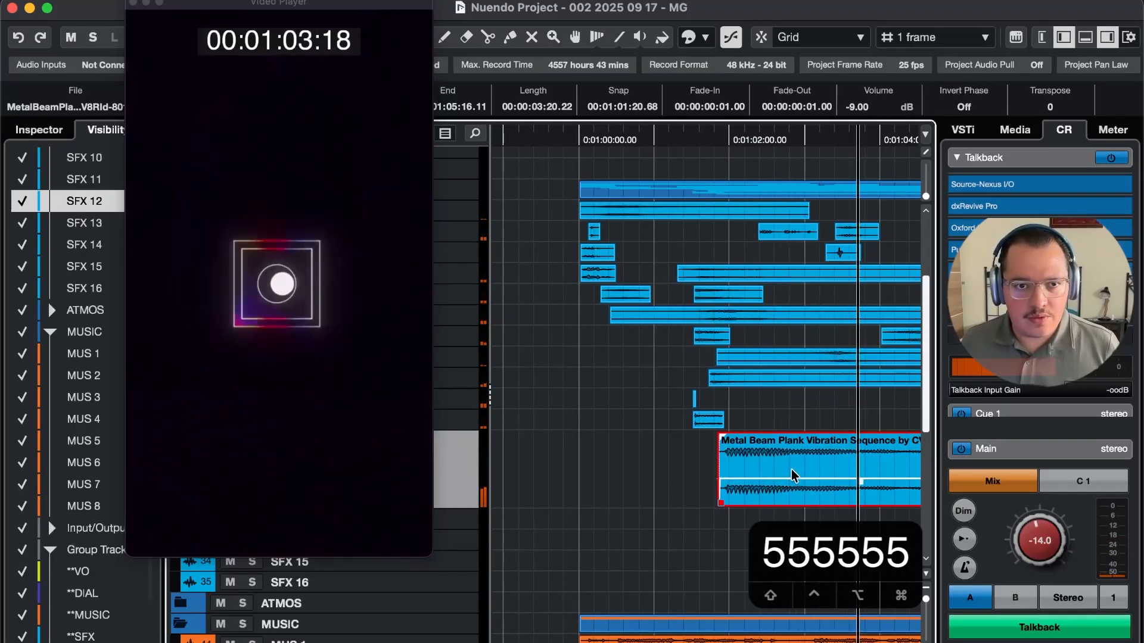
key(r)
key(r)
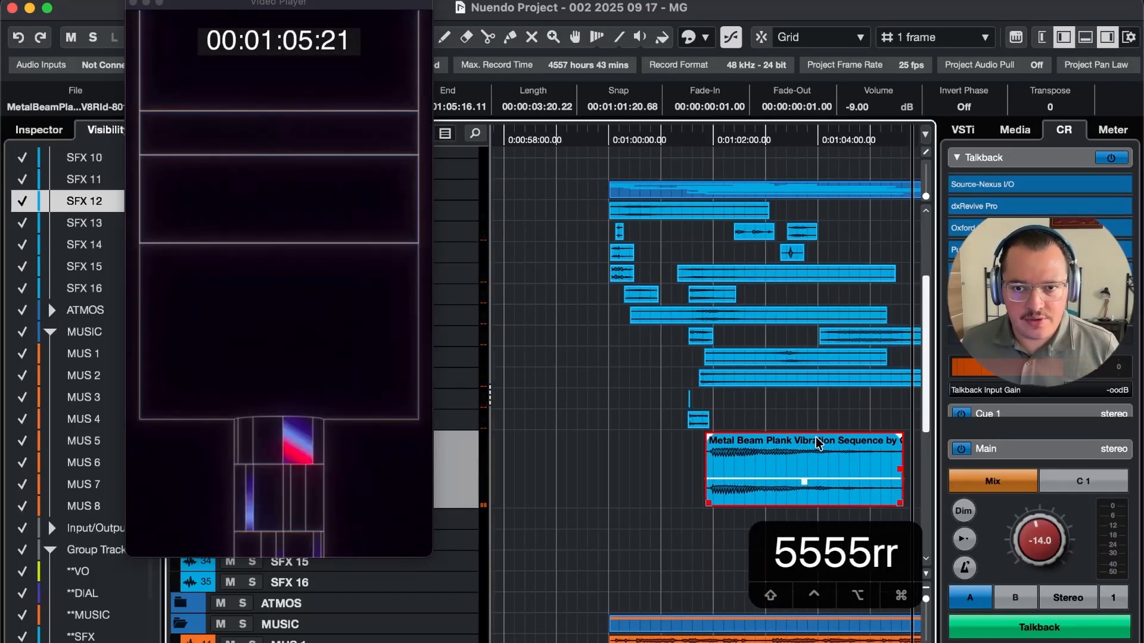
Step to the frame where the tower rises near 00:01:04:21 and move the Metal Beam Plank clip to start at about 00:01:04:20
key(4)
key(4)
key(4)
key(4)
key(4)
key(5)
key(5)
key(5)
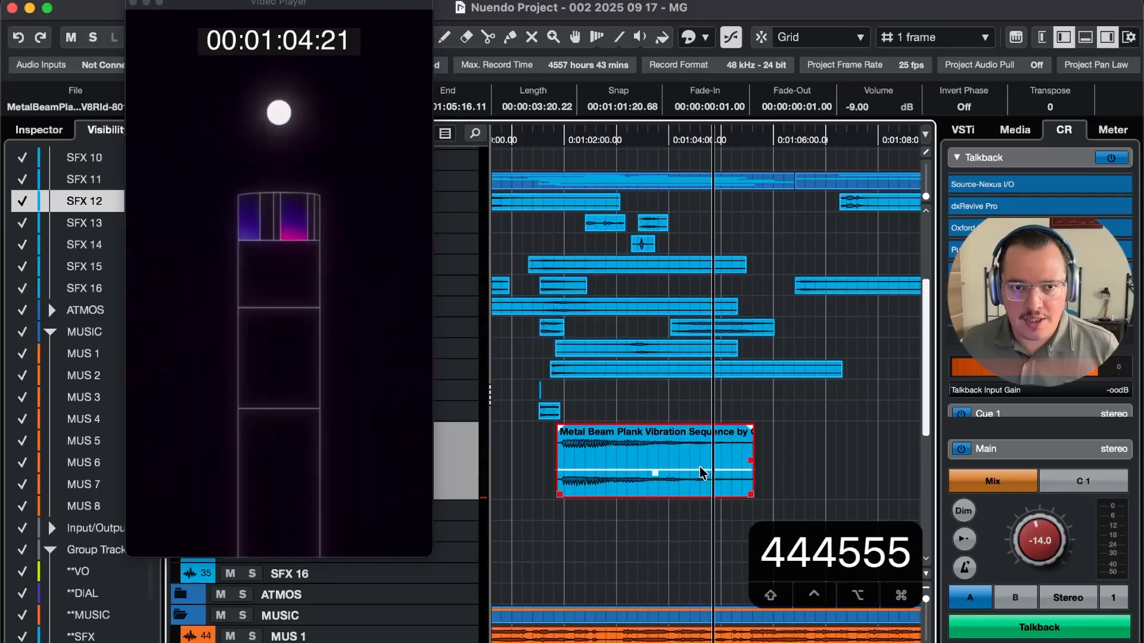
key(5)
key(5)
key(4)
key(4)
drag(664, 458, 813, 459)
Crop the Metal Beam Plank clip to a range starting at about 00:01:05:03 and lasting about one second and four frames
key(3)
key(t)
key(t)
key(r)
key(r)
key(1)
key(r)
key(r)
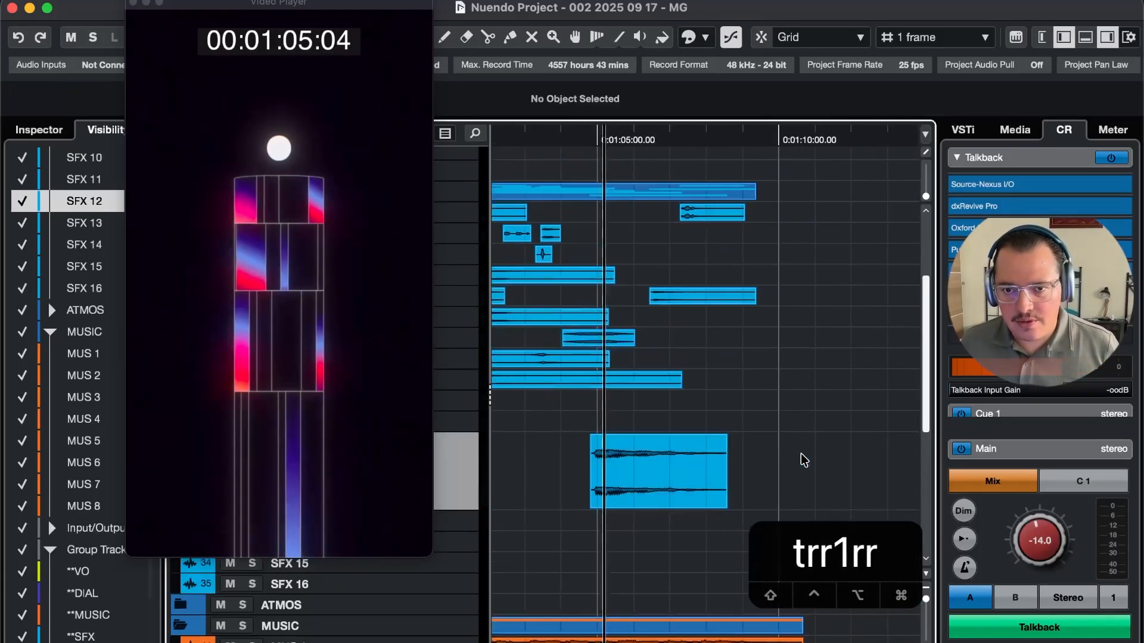
key(t)
key(t)
key(t)
key(t)
key(t)
key(t)
scroll(866, 416, down, 2)
scroll(866, 417, right, 3)
key(3)
drag(635, 438, 759, 456)
key(super+t)
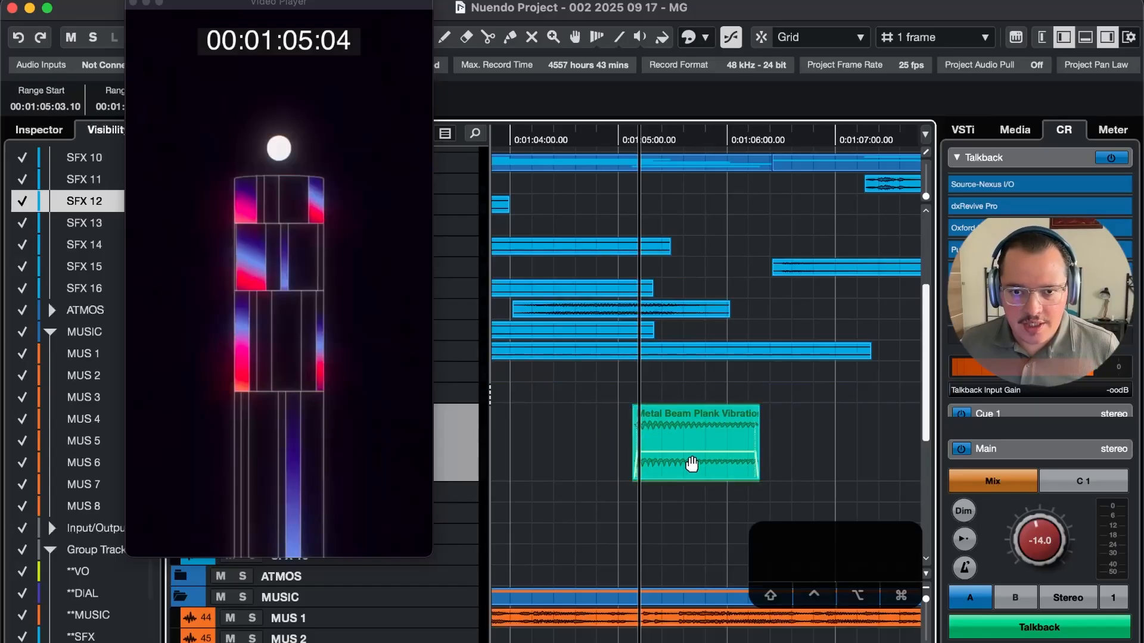
Move the cropped metal beam excerpt to start at about 00:01:04:20 and play from about 00:01:04:03
key(1)
click(681, 458)
drag(663, 448, 664, 448)
key(4)
key(4)
key(4)
key(r)
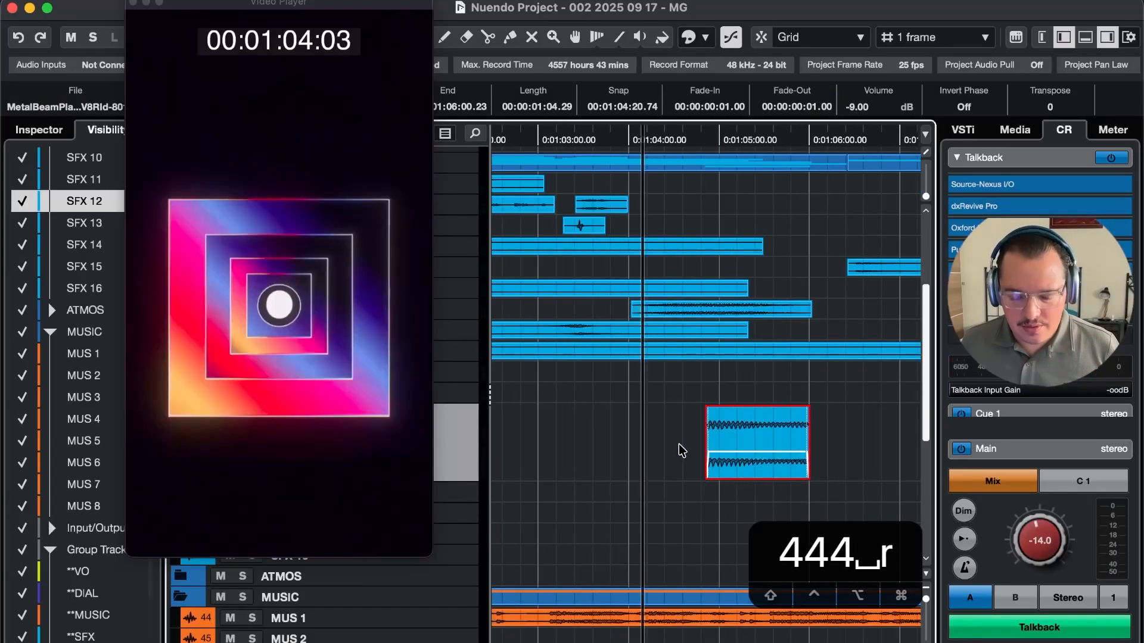
Lower the metal beam excerpt's clip volume to -12 dB and replay it against the rising tower
key(a)
key(space)
key(space)
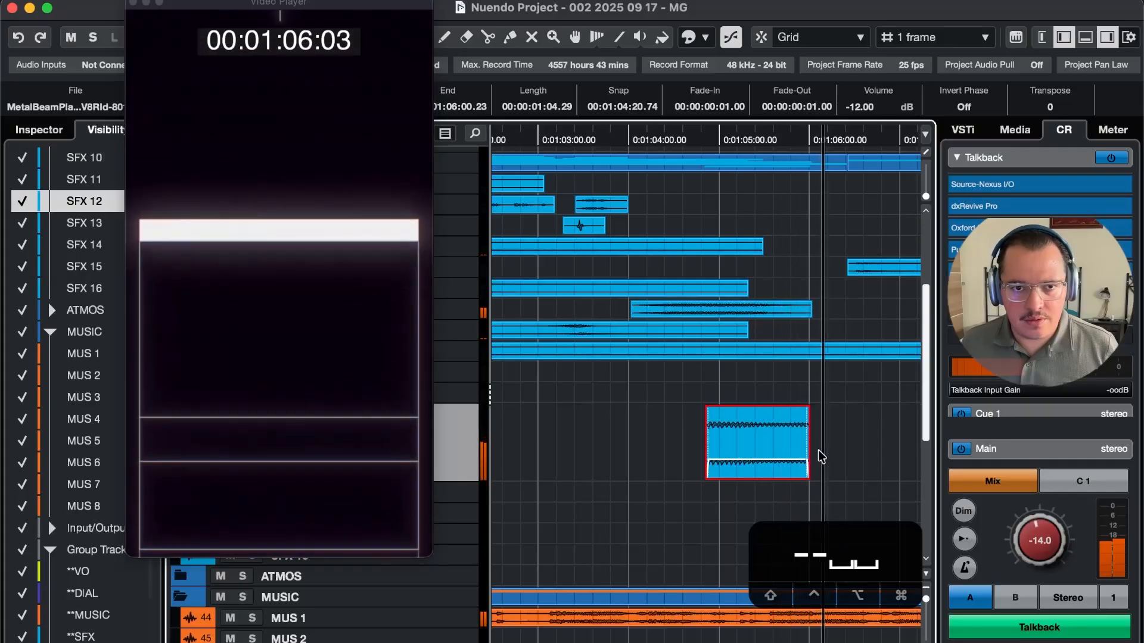
key(space)
key(space)
key(t)
key(t)
key(t)
key(t)
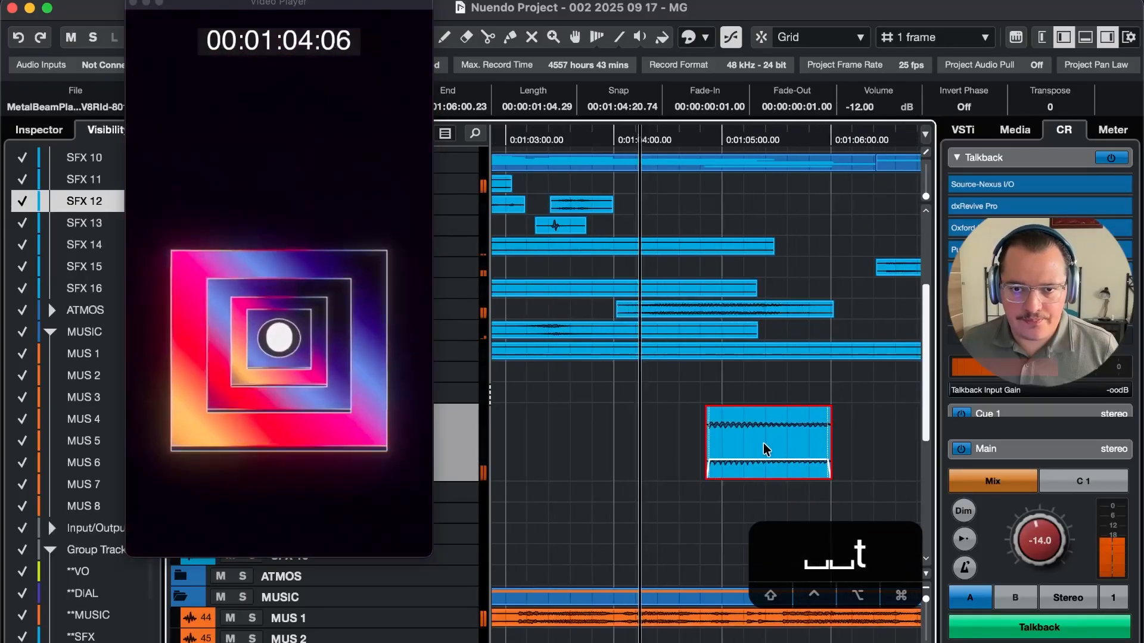
key(space)
key(space)
key(r)
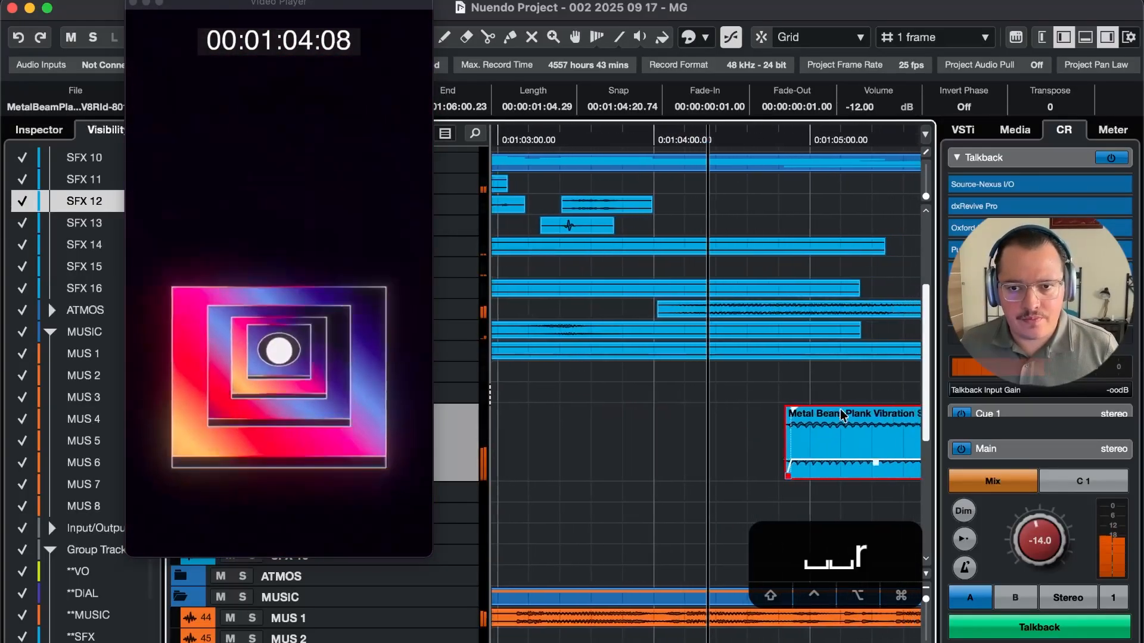
key(space)
Examine the ball and tower frame by frame between 00:01:04:15 and 00:01:04:24 against the excerpt's start
key(5)
key(5)
key(5)
key(5)
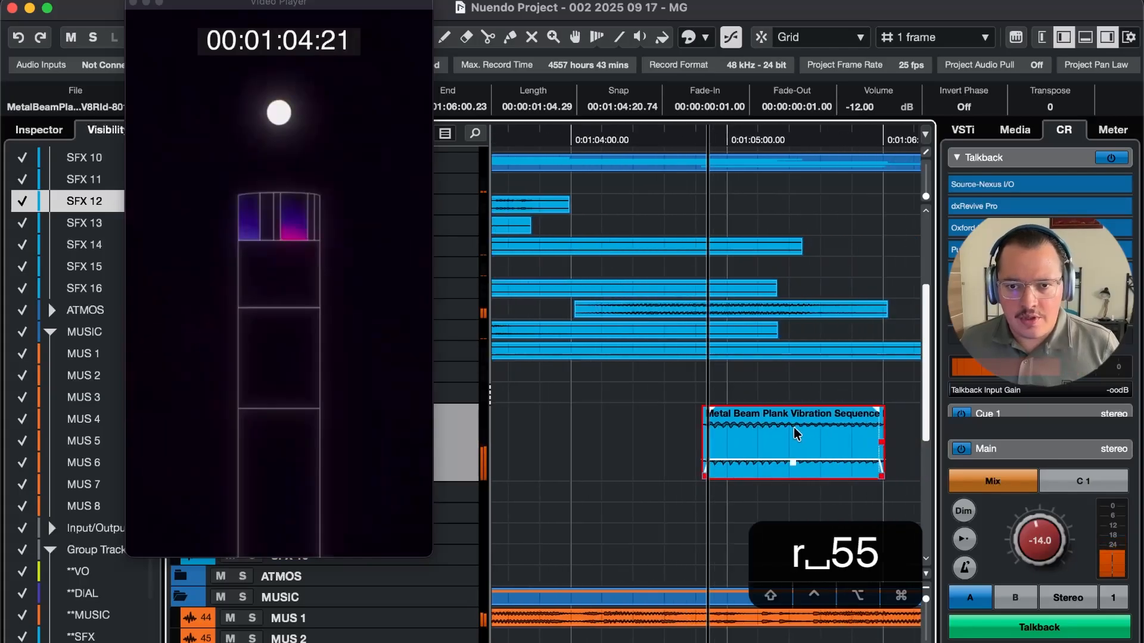
key(4)
key(4)
key(4)
key(5)
key(5)
key(5)
key(5)
key(5)
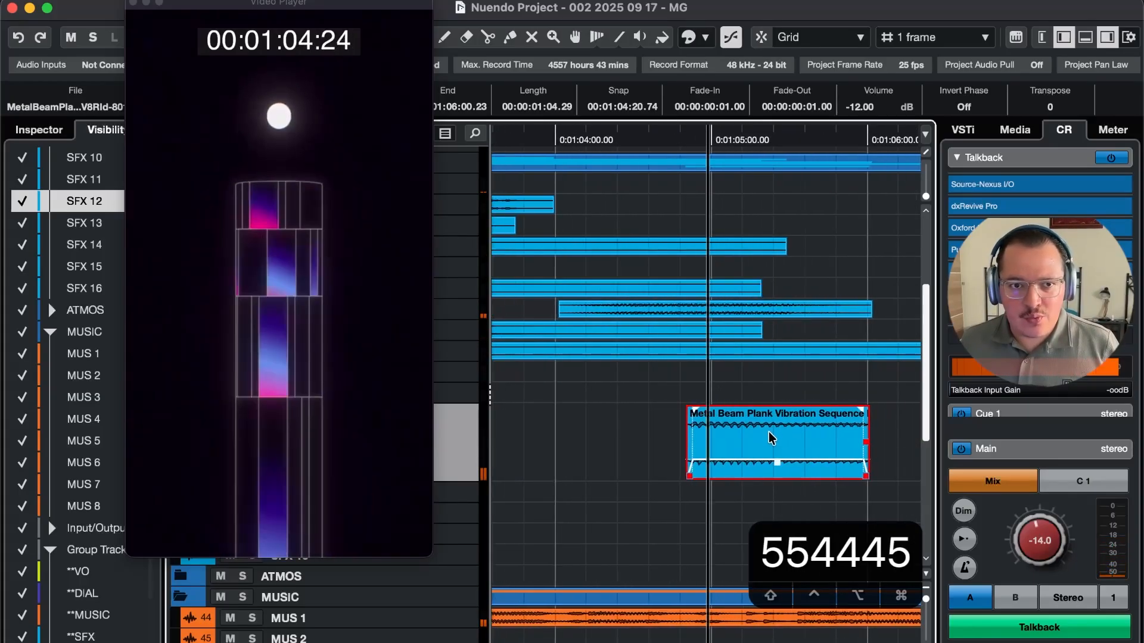
key(4)
key(4)
key(4)
key(4)
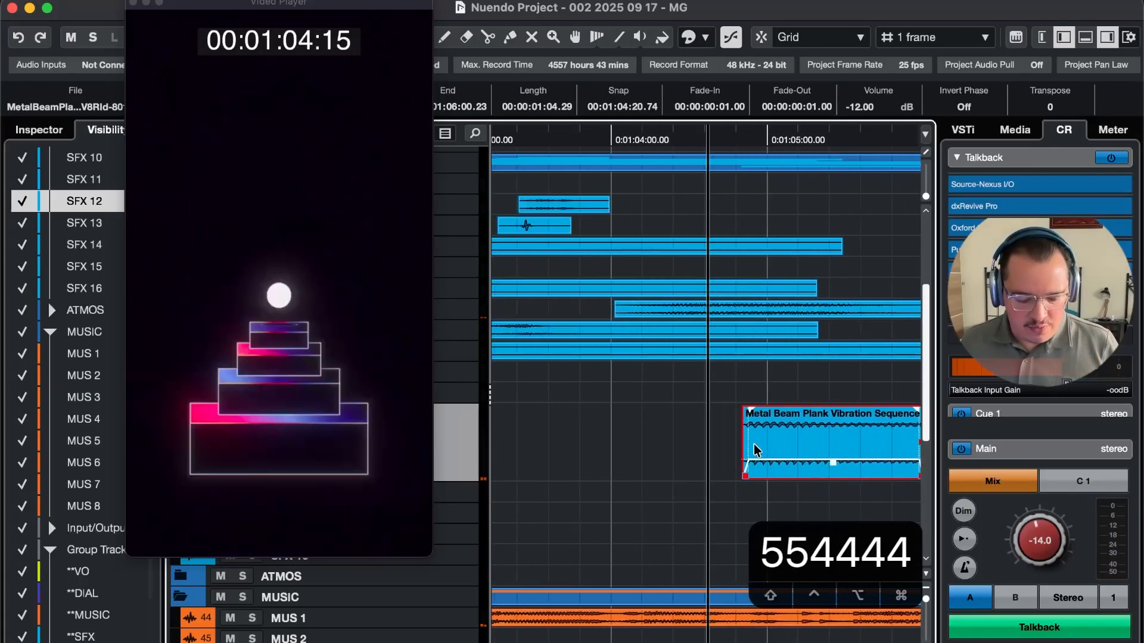
Scrub forward to the ball's landing near 00:01:05:13 and back to about 00:01:05:05
key(F5)
key(F5)
key(F6)
key(F6)
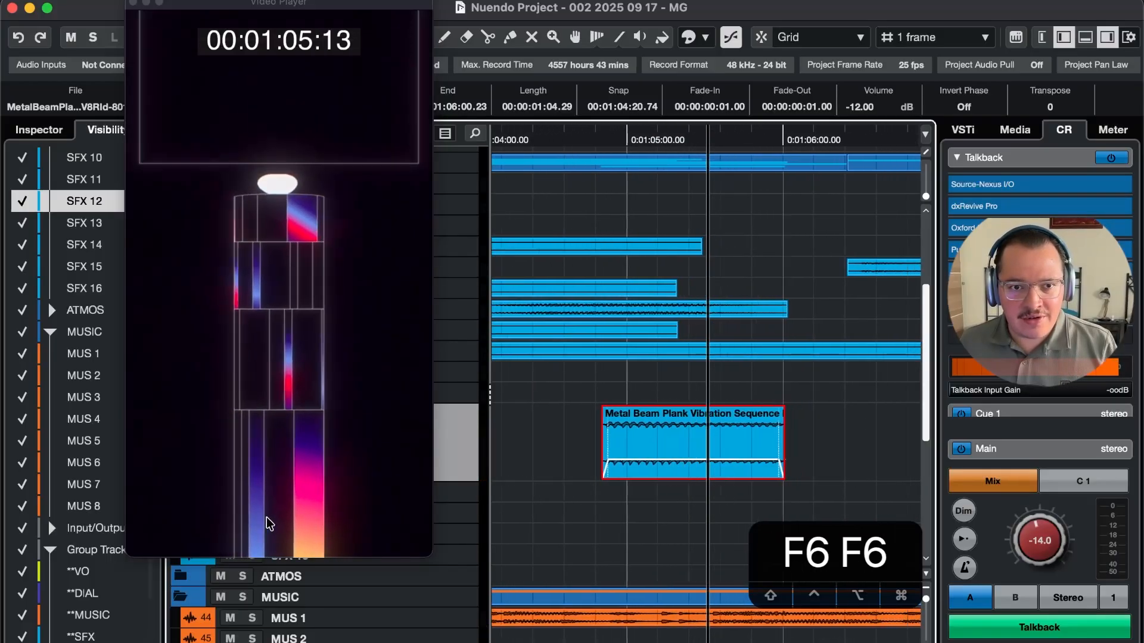
key(F5)
key(F5)
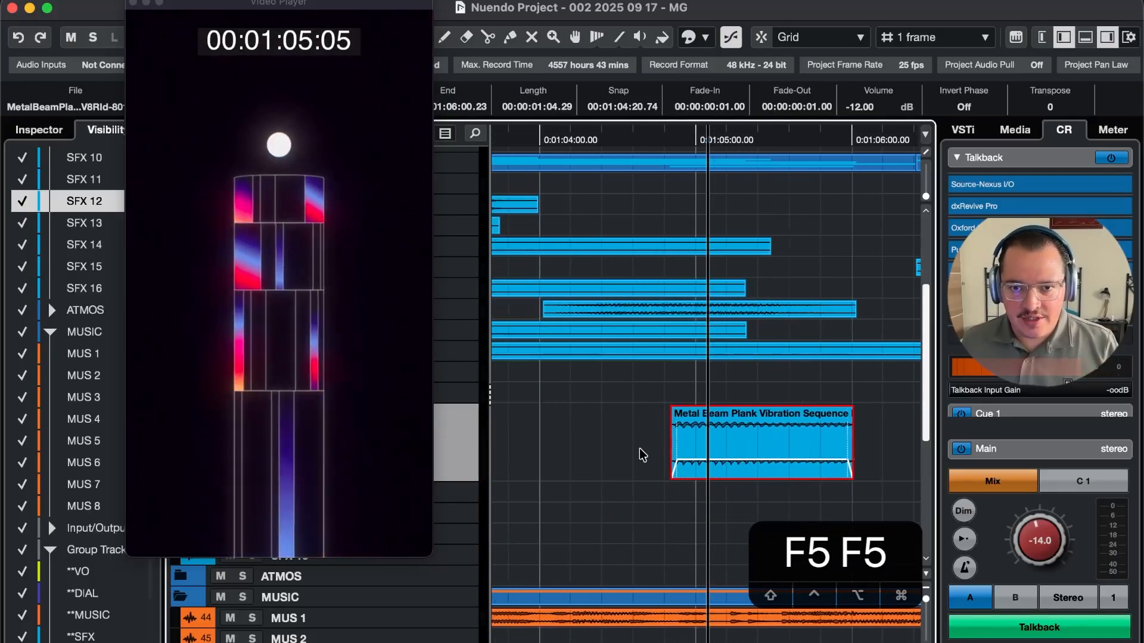
Render the metal beam excerpt to a new audio file and open it for Direct Offline Processing
key(r)
key(b)
key(Return)
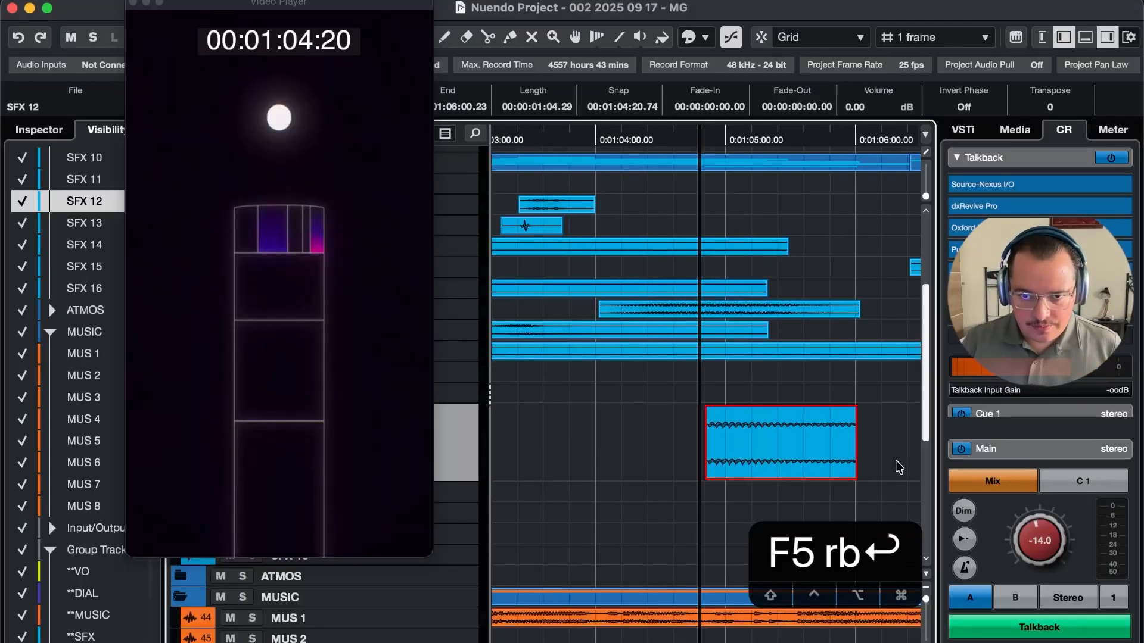
key(h)
key(h)
key(h)
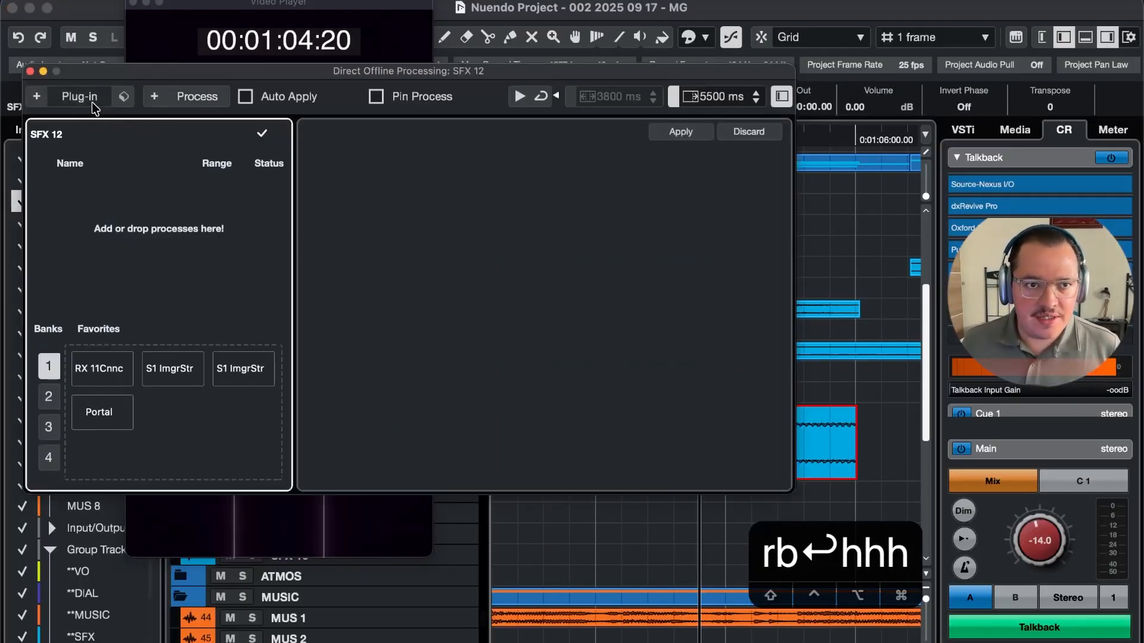
Apply a Pitch Shift with a descending envelope to the rendered excerpt, using Range 7, Transpose -6 and Fine-Tune -41
click(208, 96)
click(285, 375)
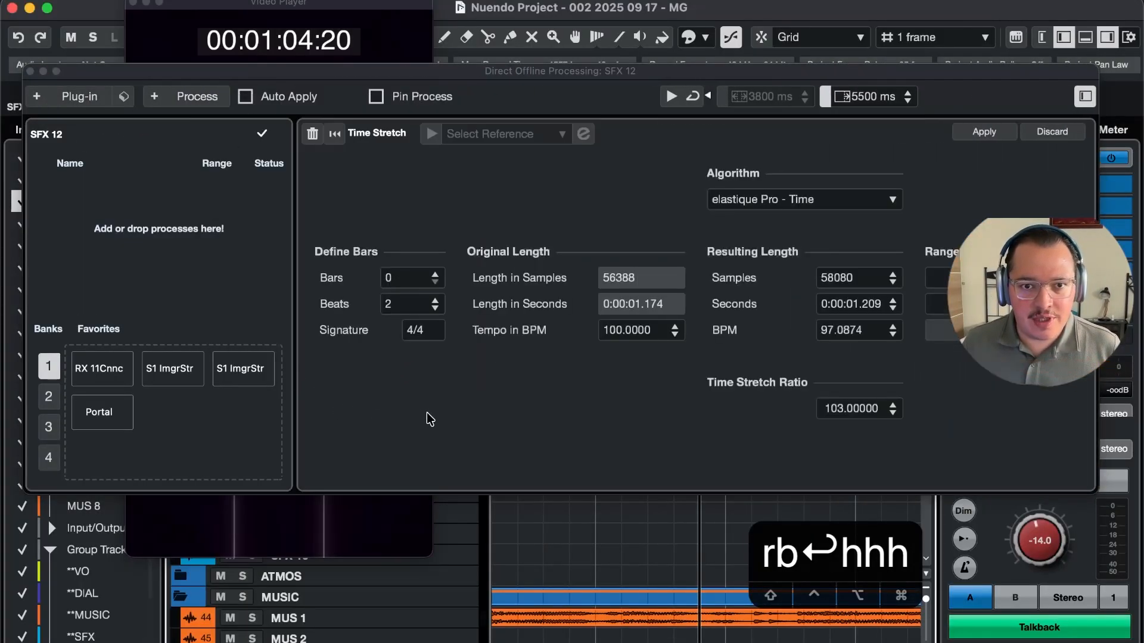
click(208, 96)
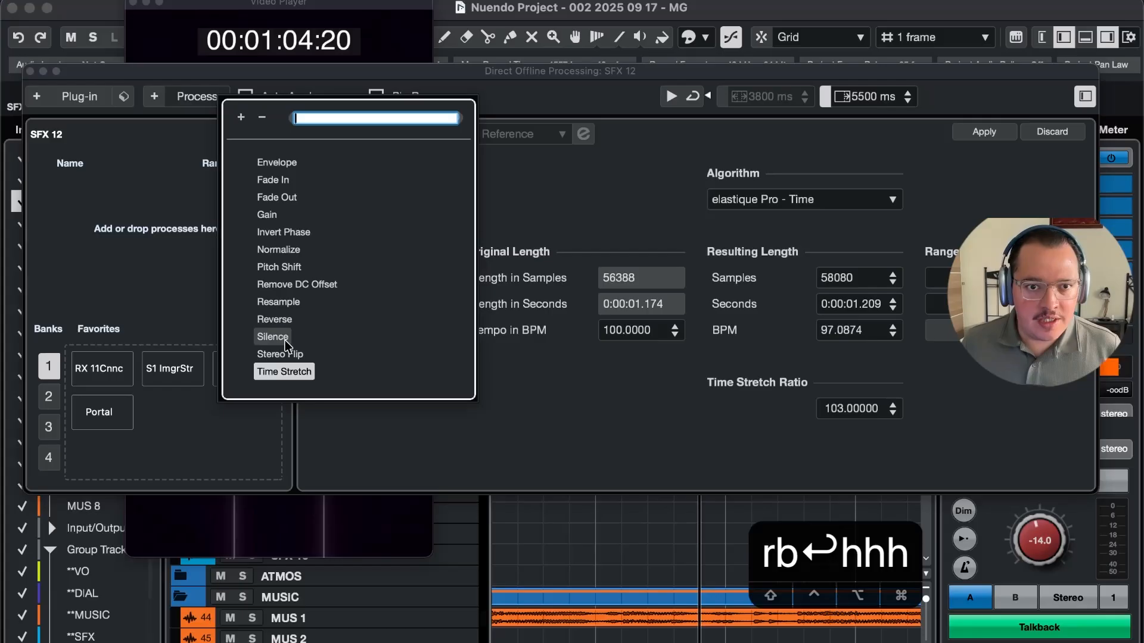
click(292, 267)
click(879, 229)
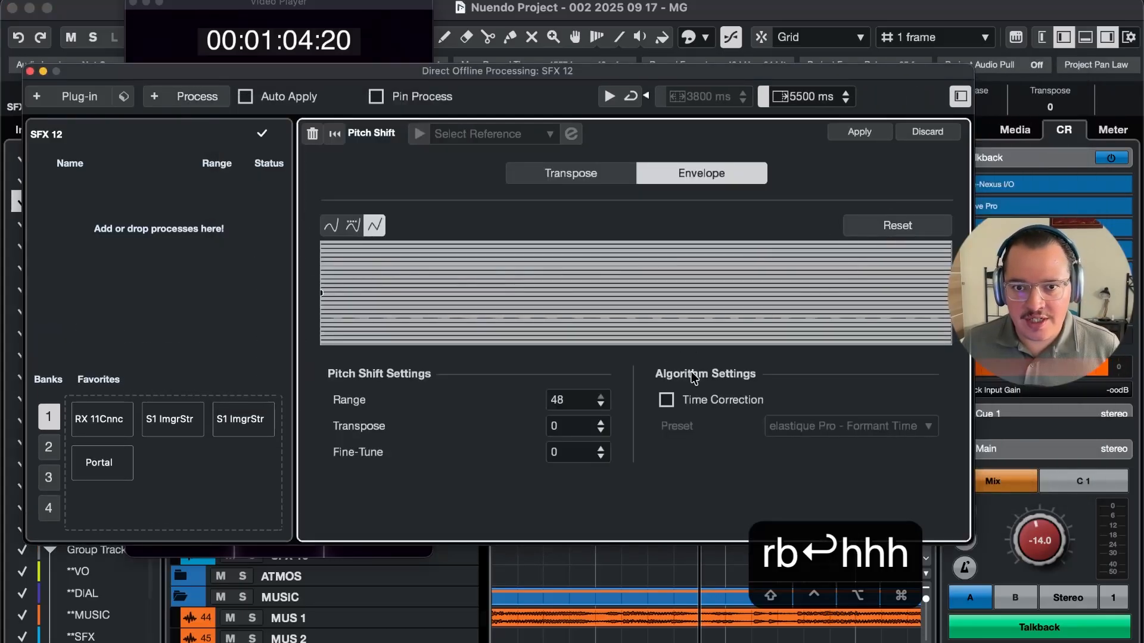
drag(611, 419, 570, 509)
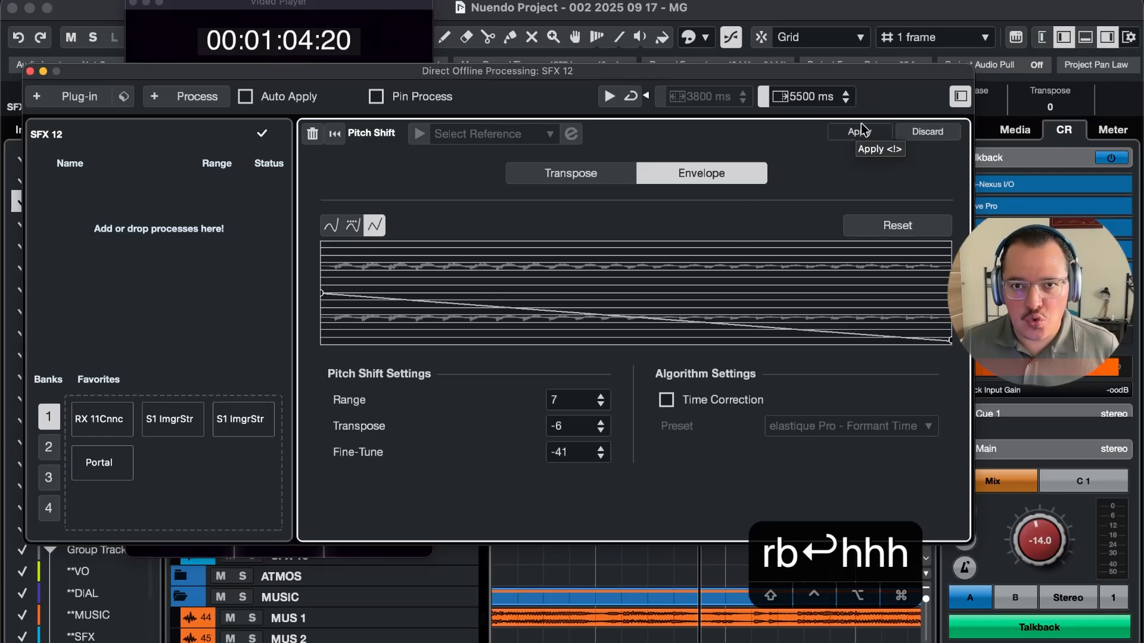
key(h)
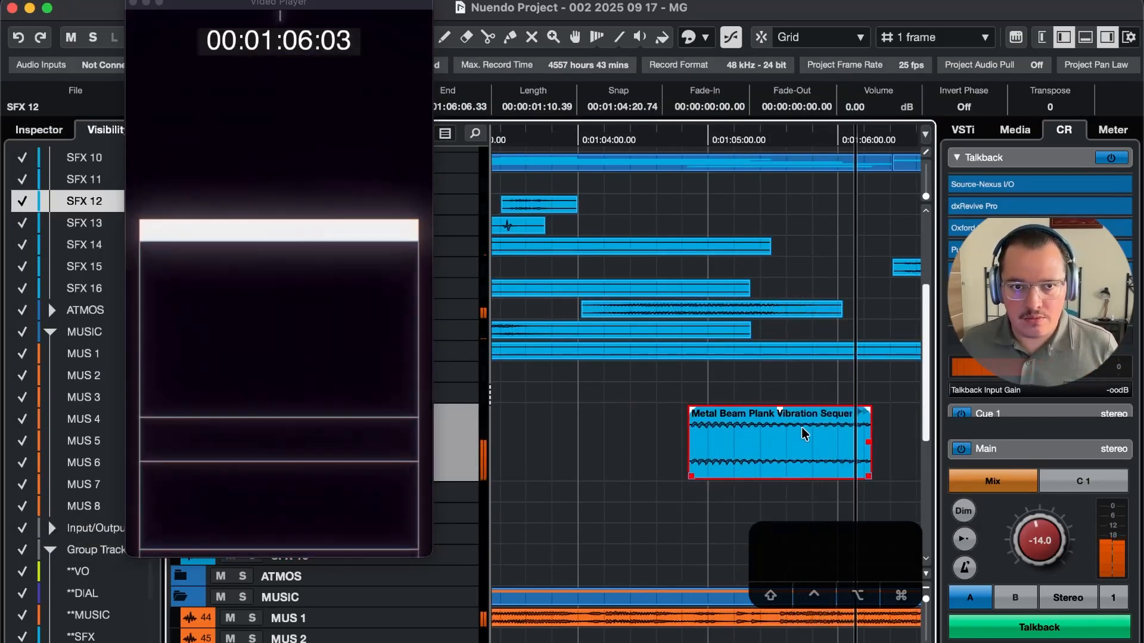
Replay the pitch-shifted excerpt and step back through the picture to about 00:01:04:10
key(space)
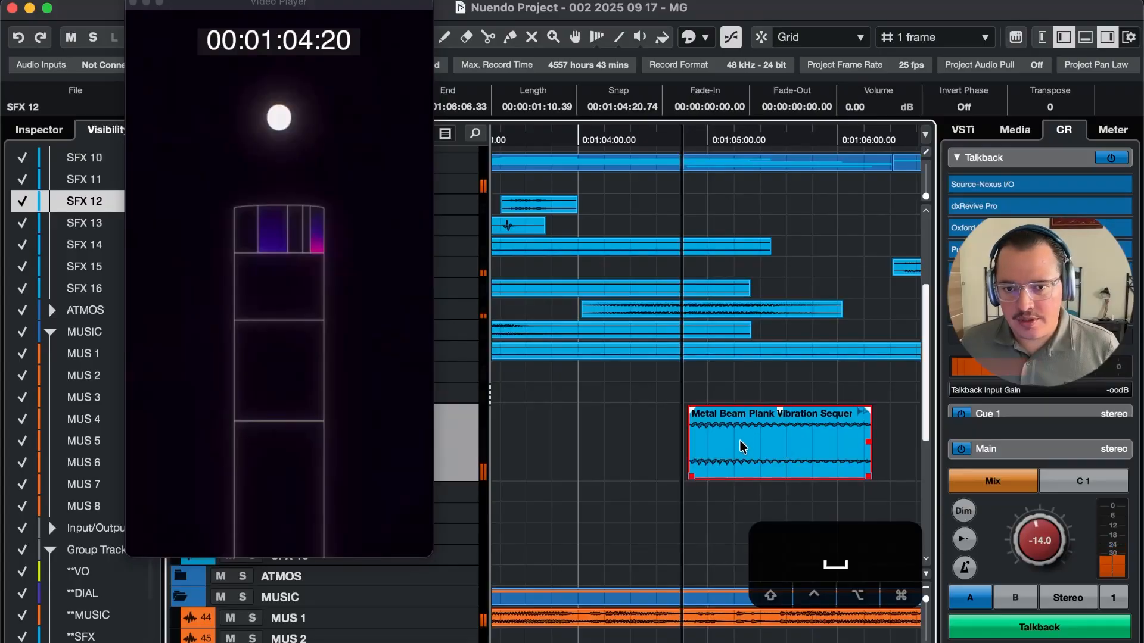
key(4)
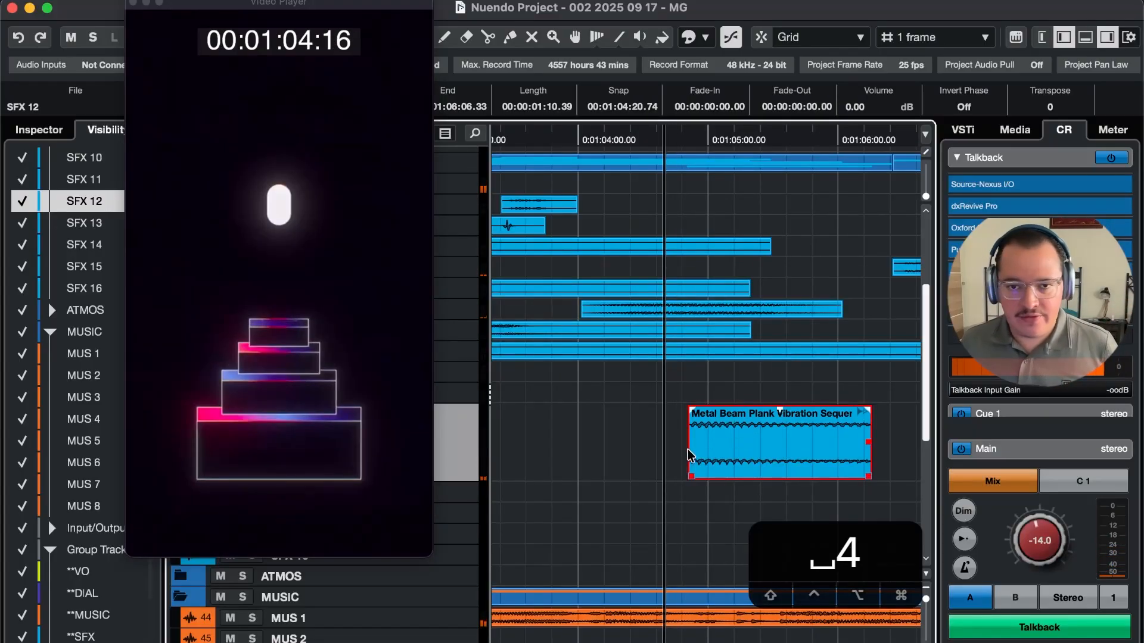
key(5)
key(5)
key(5)
key(4)
key(4)
key(4)
key(4)
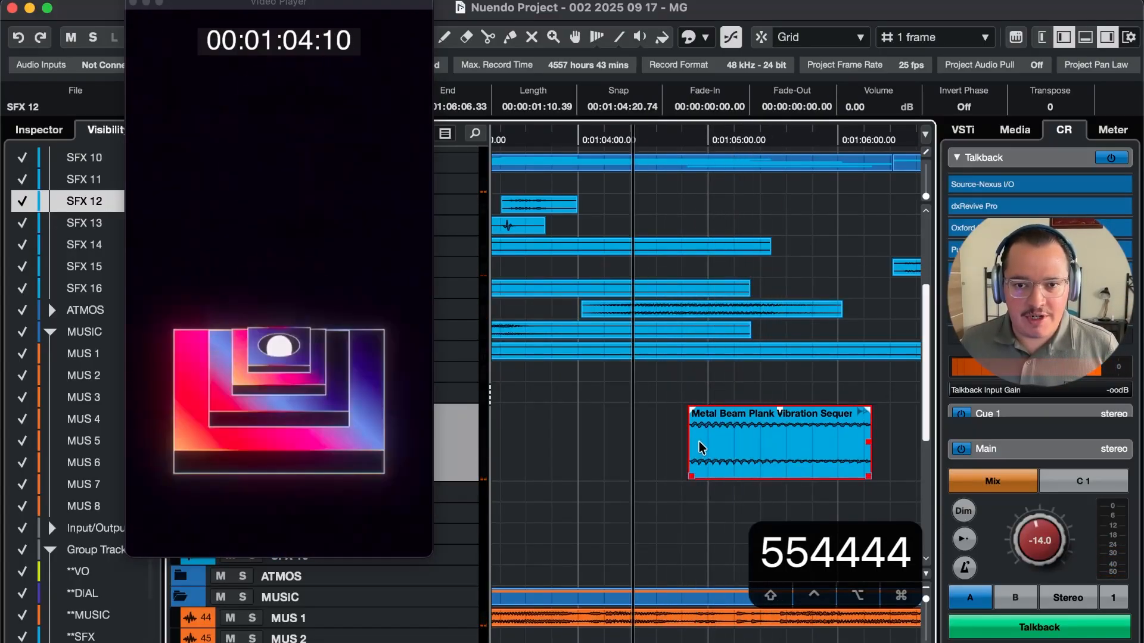
Deselect the clip, even out the track heights and play from 00:01:04:11 until about 00:01:07:21
click(637, 458)
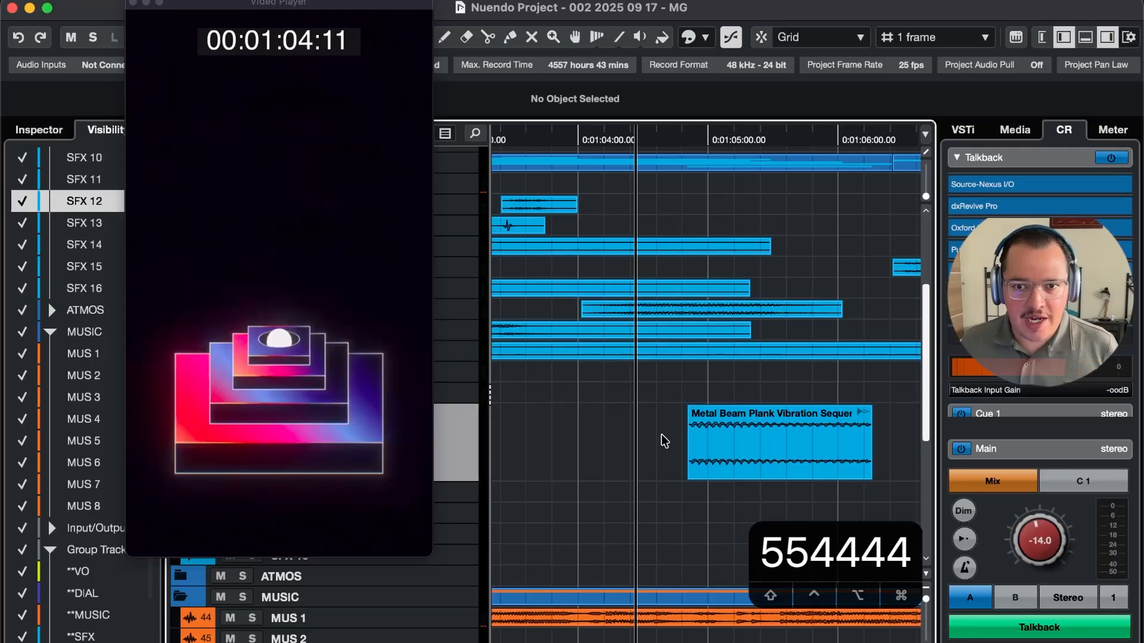
key(shift+r)
key(shift+t)
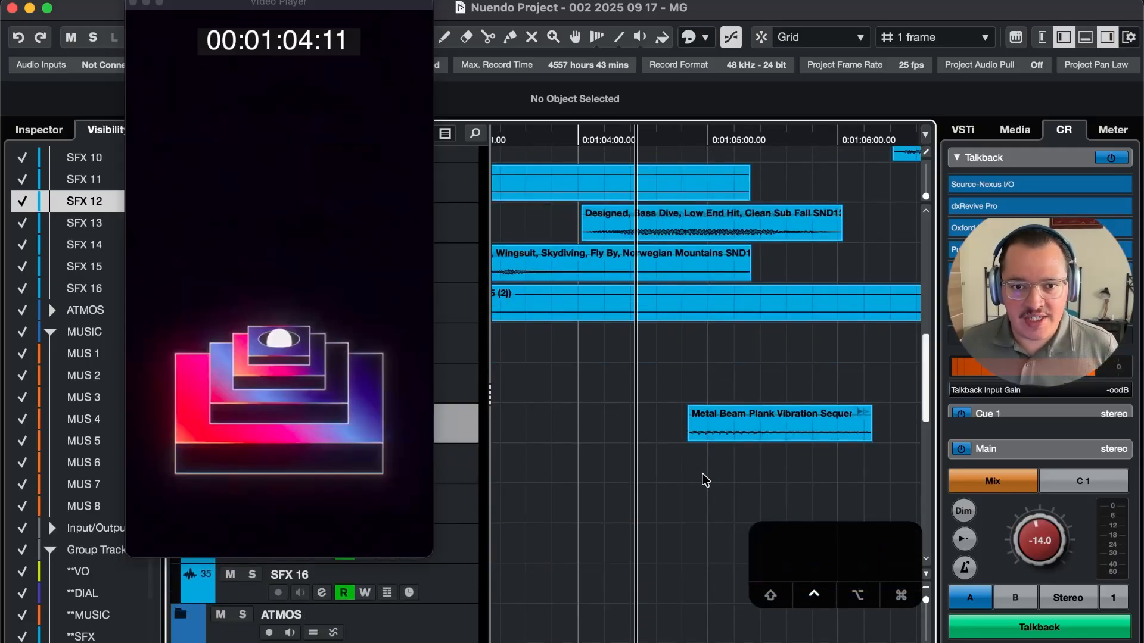
key(space)
key(ctrl+a)
key(t)
key(t)
key(t)
key(t)
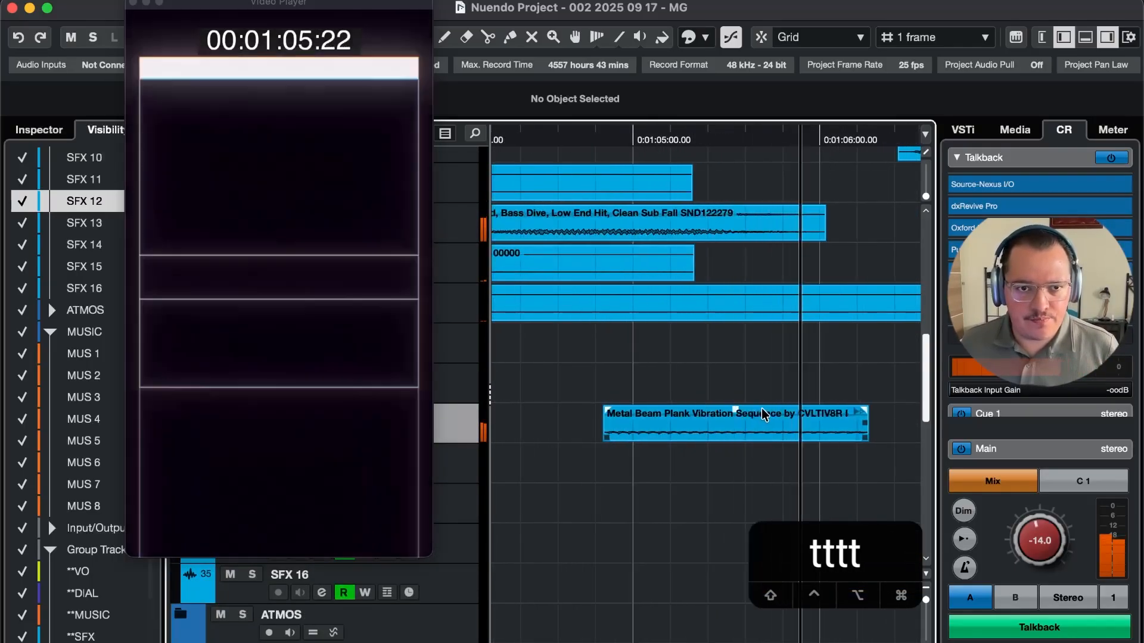
key(r)
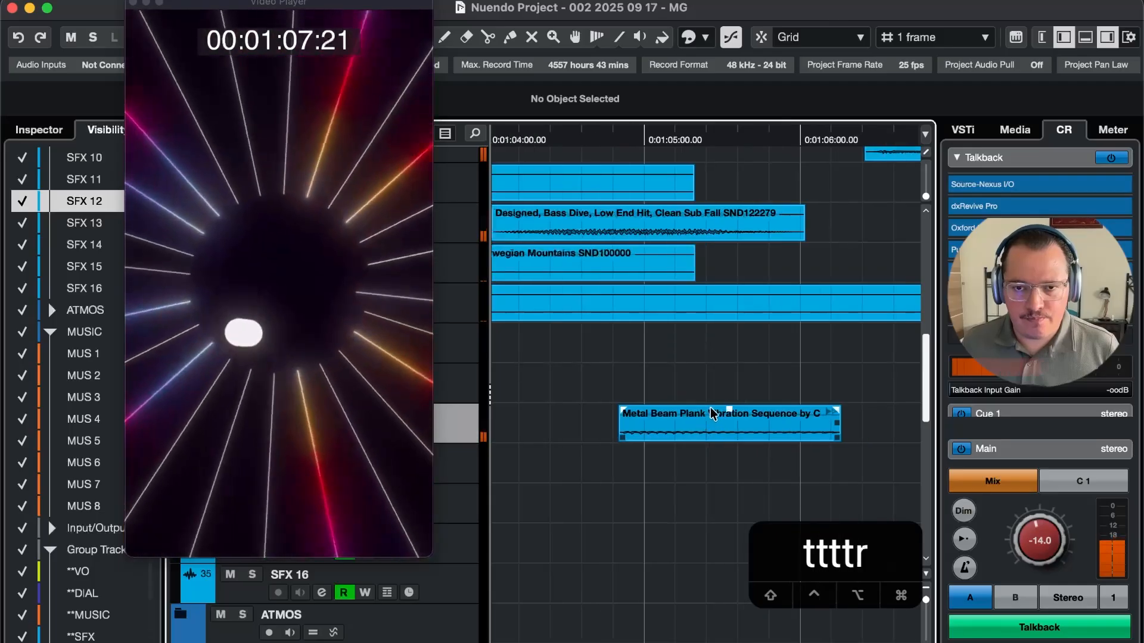
Go back before the pitch-shifted excerpt and replay it through 00:01:05:22
key(space)
key(4)
key(4)
key(4)
key(space)
key(r)
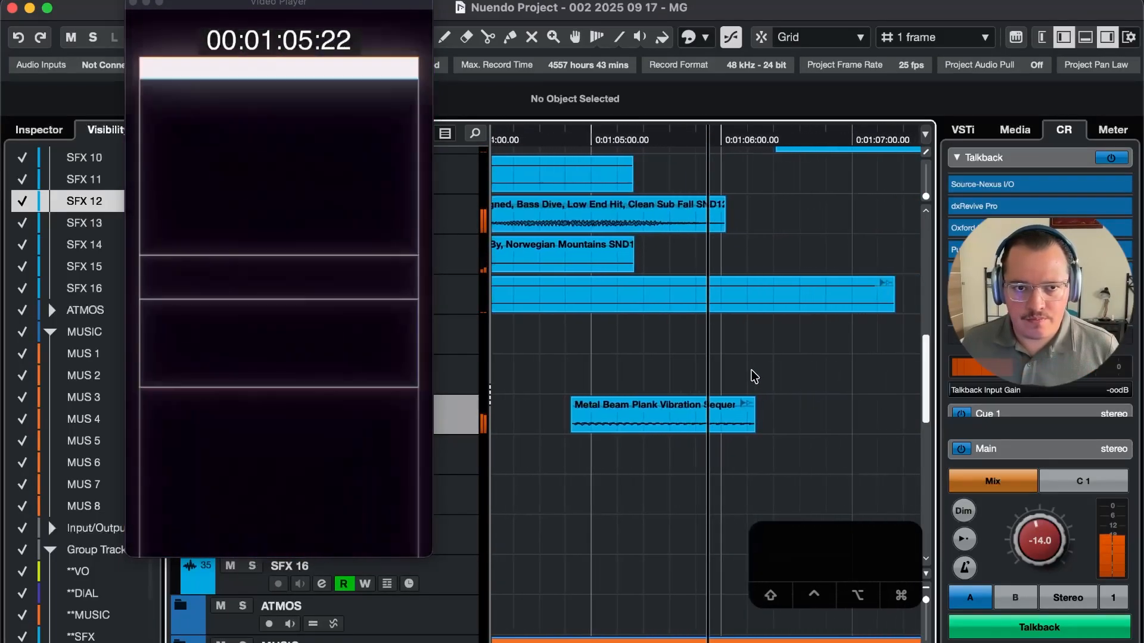
Replay the wider sequence from about 00:01:03:14 through 00:01:05:08 to judge the metal beam in context
key(r)
key(r)
key(r)
key(r)
key(r)
key(space)
key(t)
key(space)
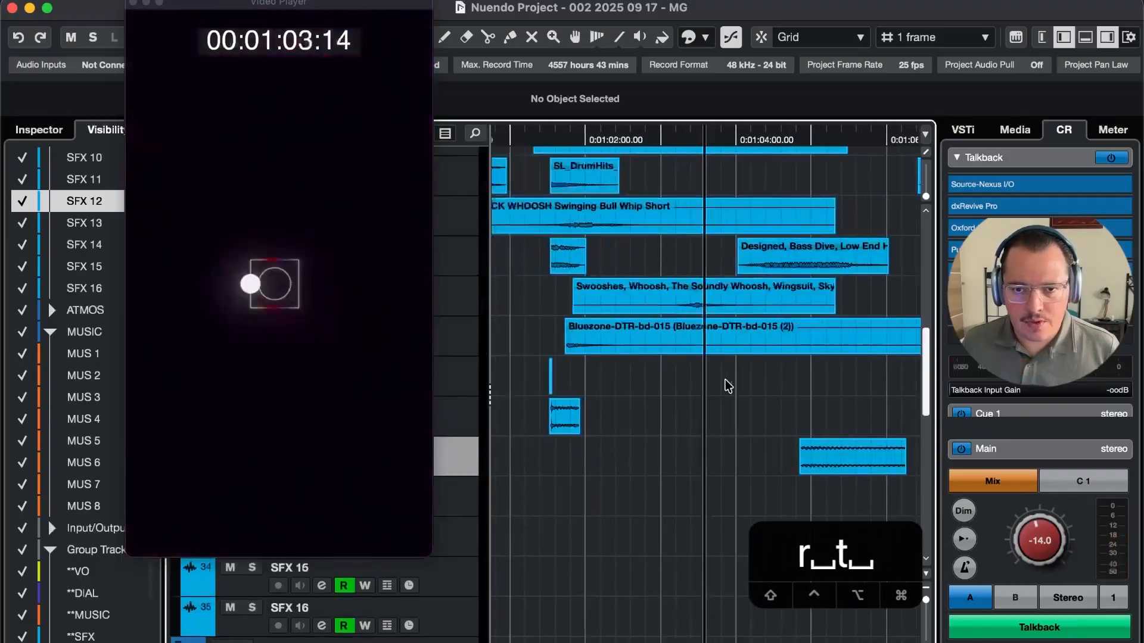
key(t)
key(t)
key(t)
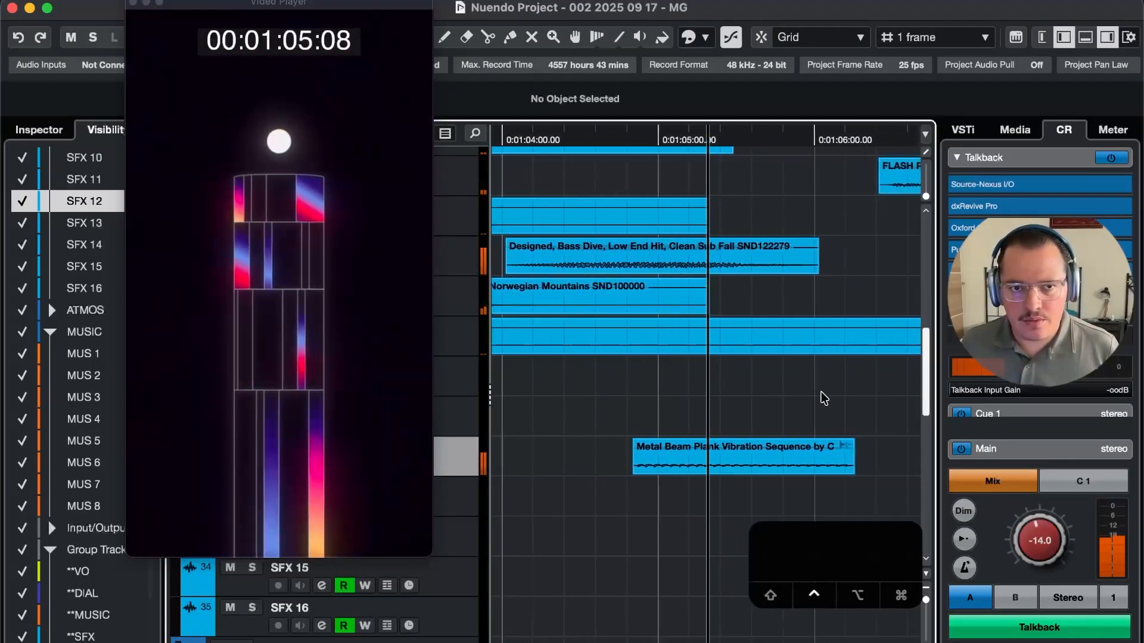
Move the pitch-shifted metal beam clip earlier to start at about 00:01:04:10 and play from just before it
key(4)
key(4)
key(4)
key(5)
key(5)
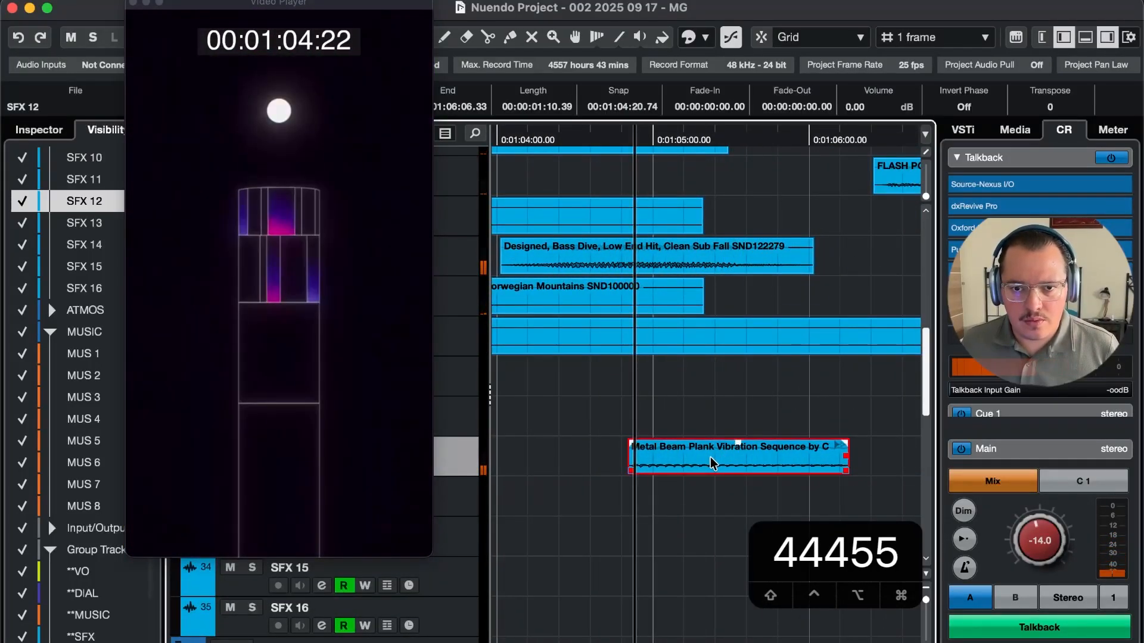
key(4)
key(4)
drag(735, 462, 671, 462)
key(4)
key(4)
key(space)
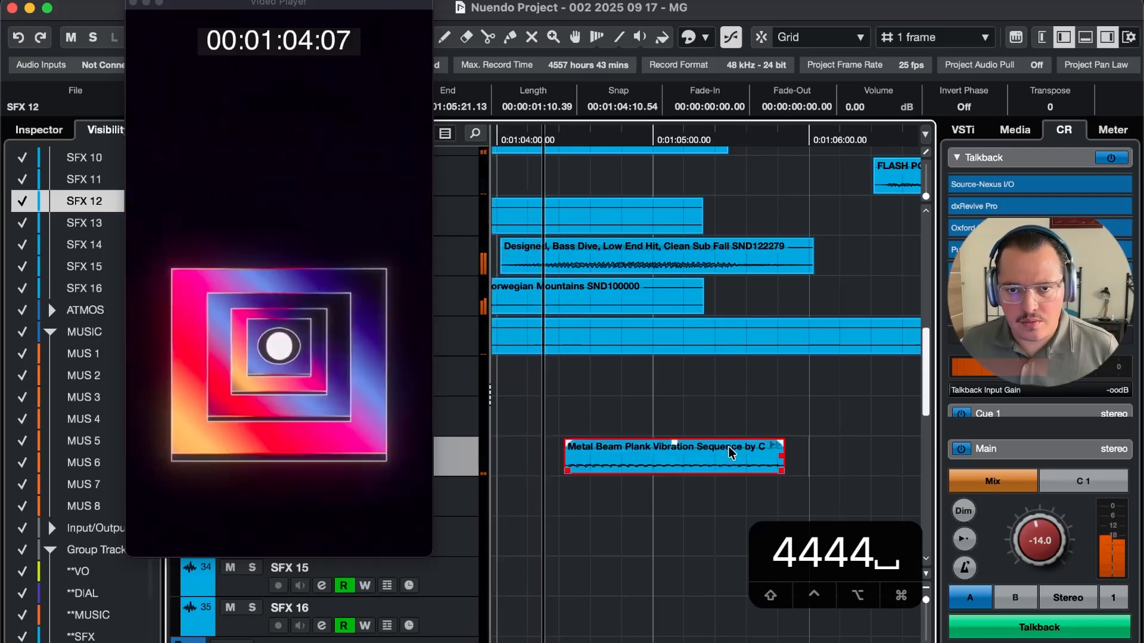
Cut off the tail of the metal beam clip so it ends at about 00:01:05:02, and play the result
key(3)
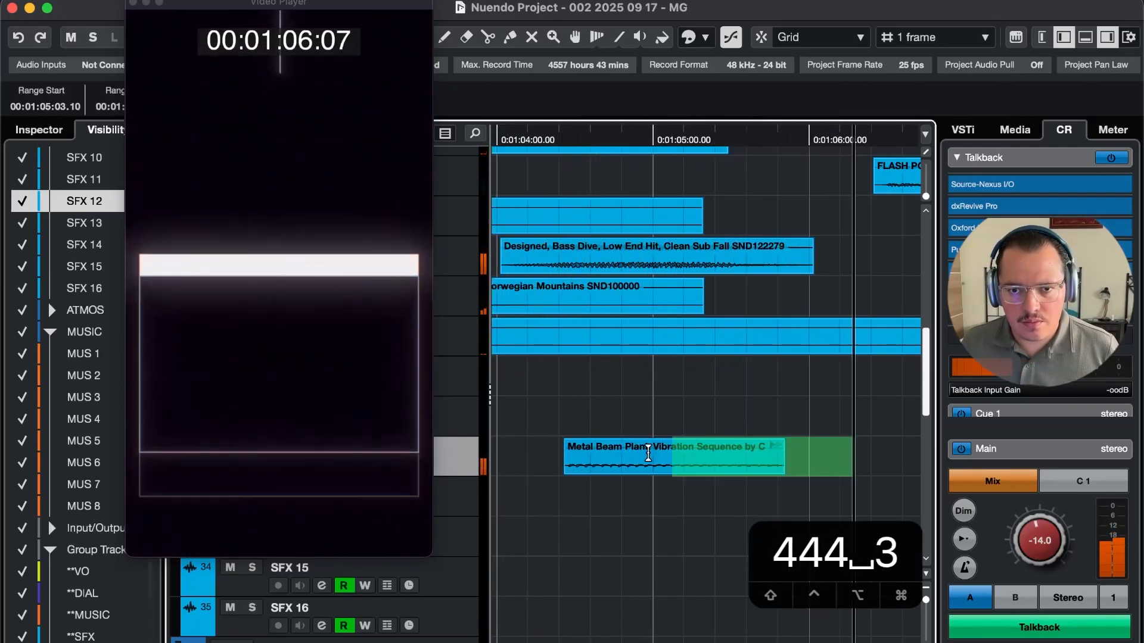
key(s)
key(1)
key(space)
key(r)
key(r)
key(1)
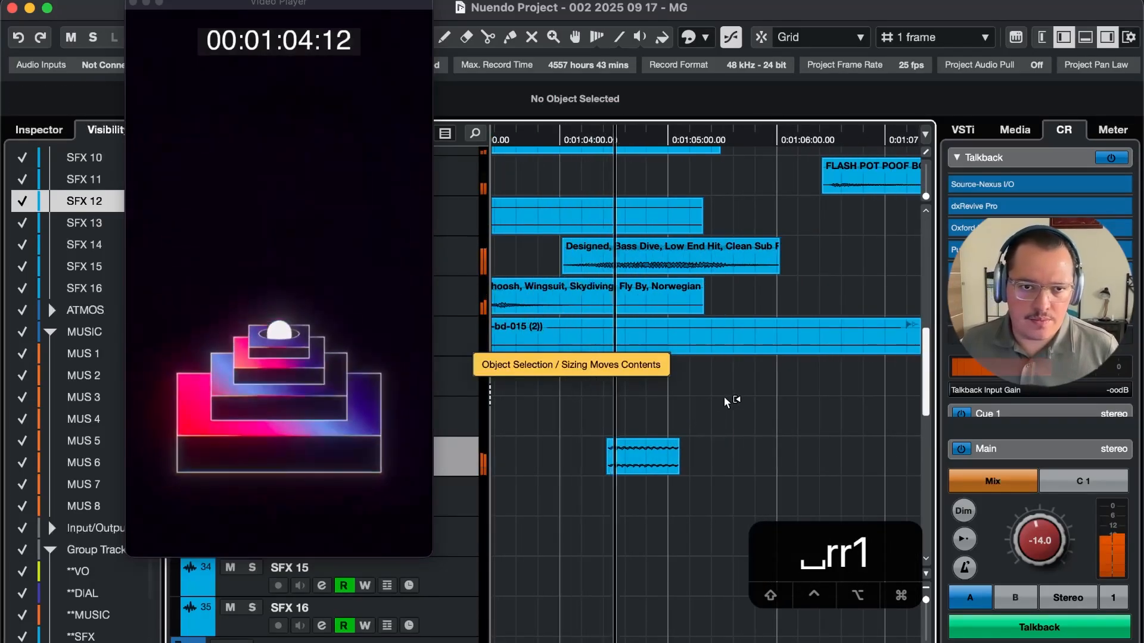
key(space)
Restore the normal object selection mode and replay the trimmed metal beam from about 00:01:03:13 through 00:01:05:00
key(1)
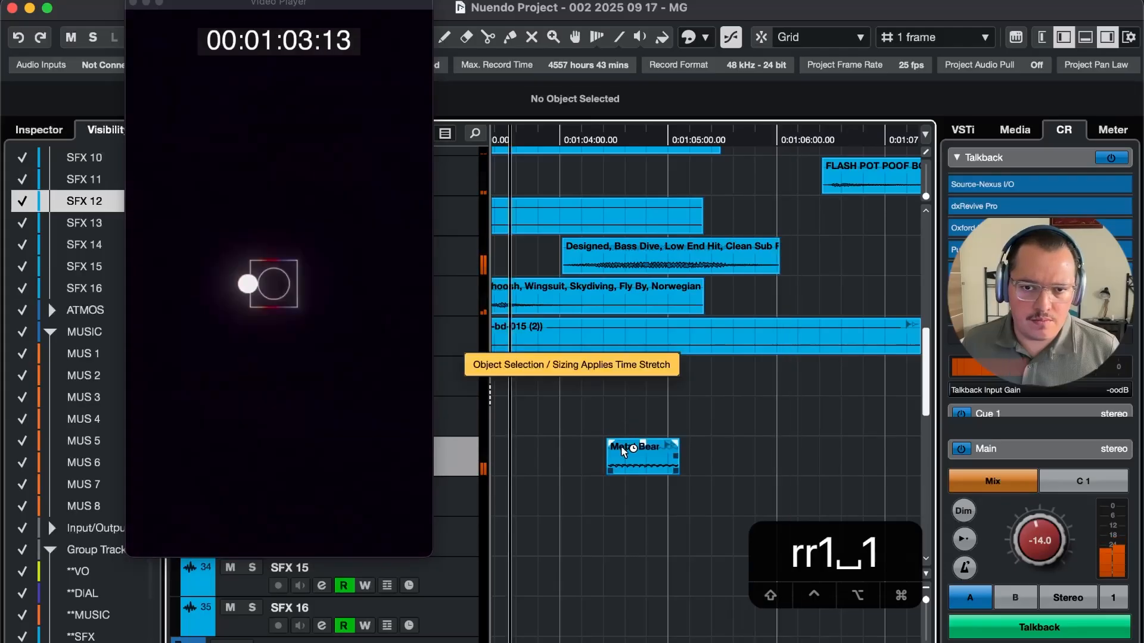
key(1)
key(t)
key(space)
key(t)
key(r)
Nudge the metal beam clip two frames later to start at 00:01:04:12 and play it against the picture
click(849, 455)
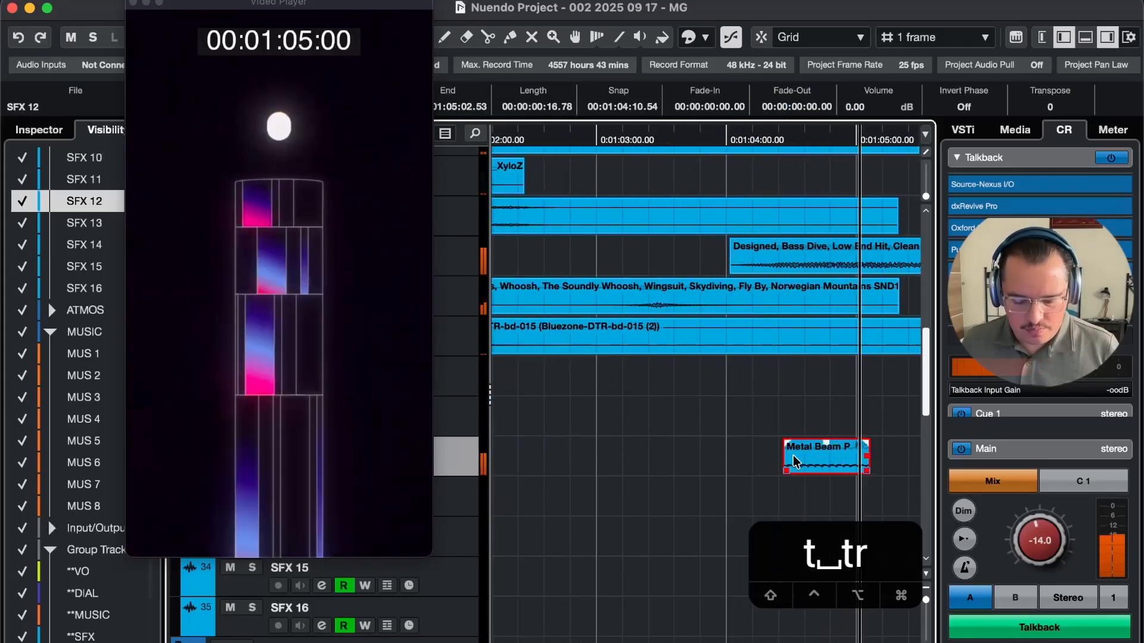
key(period)
key(period)
key(space)
key(space)
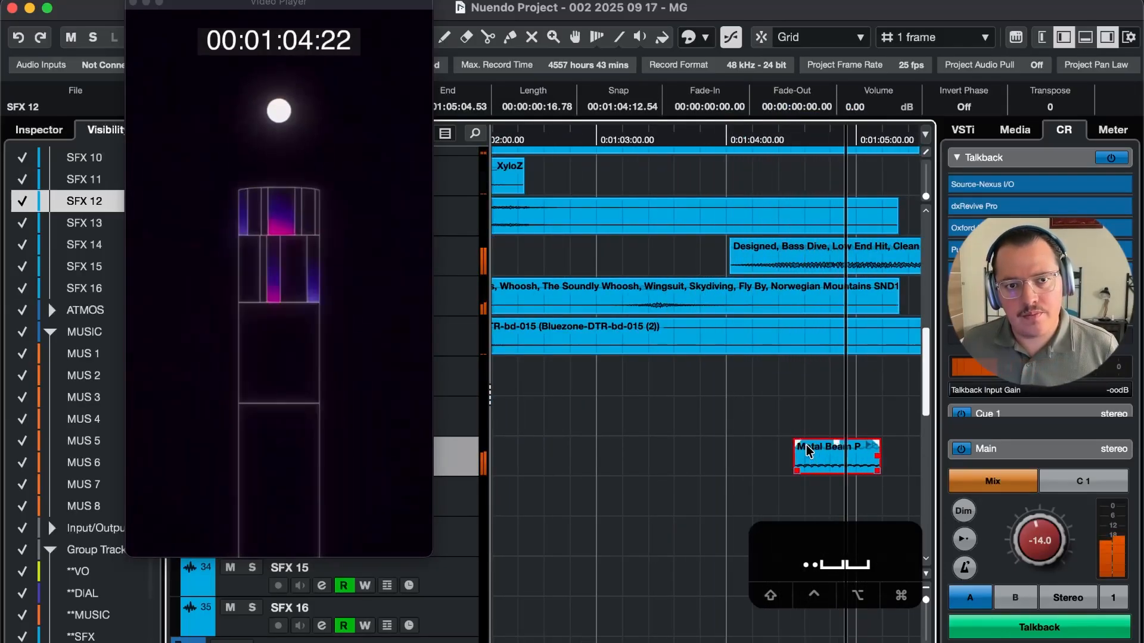
key(space)
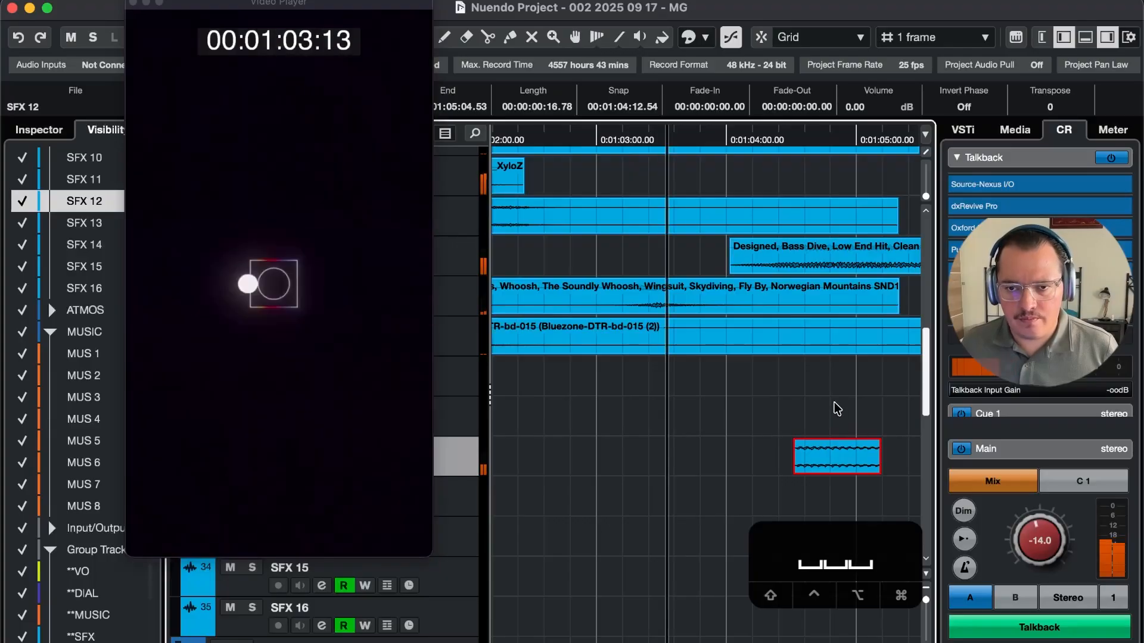
key(space)
Lower the metal beam clip's volume to -4 dB and replay the sequence from about 00:01:03:13
key(r)
key(r)
key(minus)
key(minus)
key(minus)
key(minus)
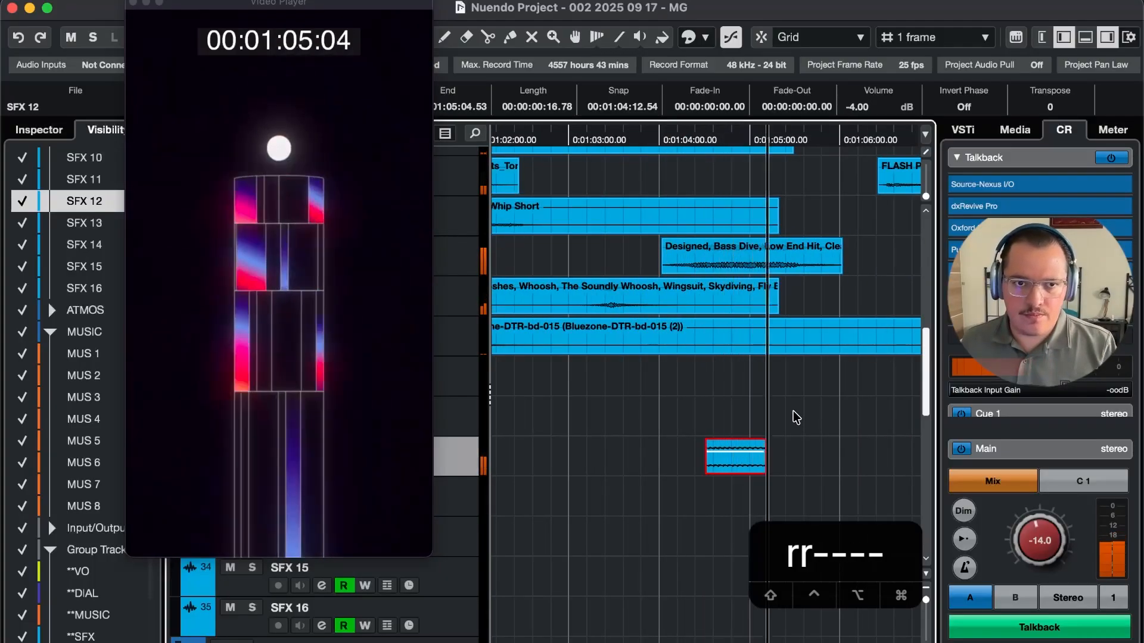
key(space)
key(space)
key(r)
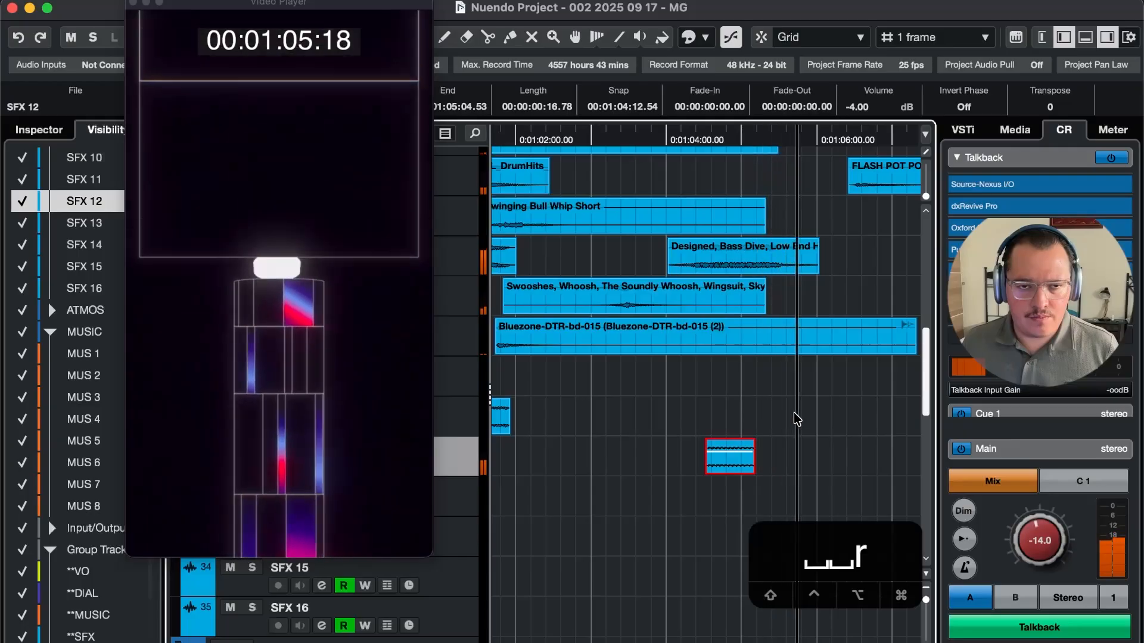
key(space)
key(r)
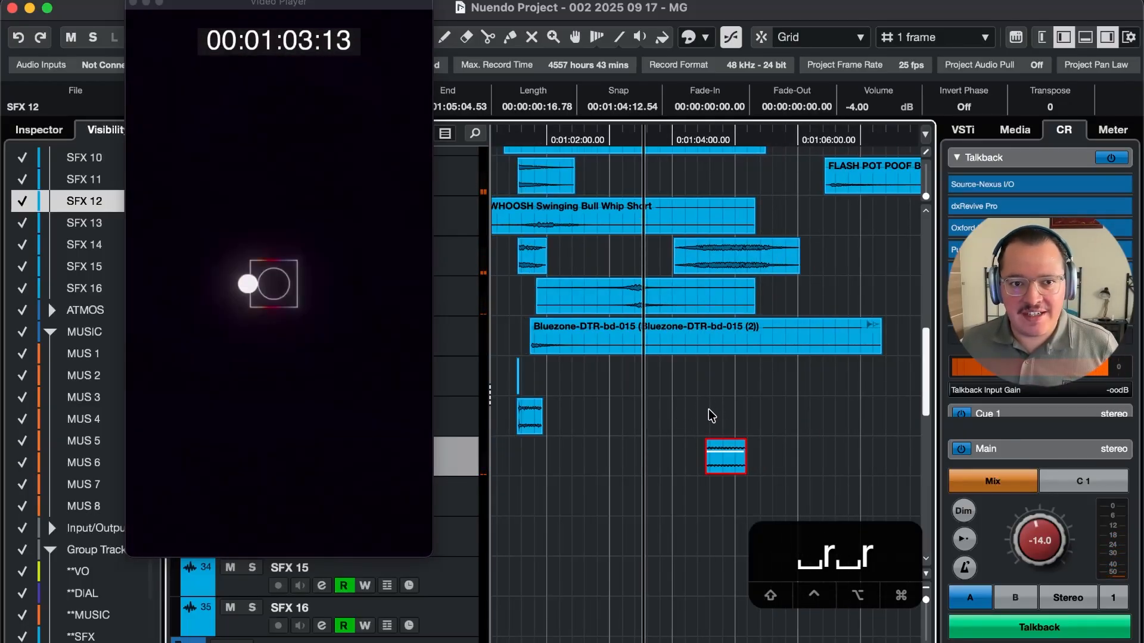
Scrub the picture back and forth between about 00:01:03:04 and 00:01:03:21 to examine the transition into the nested squares
key(t)
key(t)
key(t)
key(4)
key(4)
key(4)
key(4)
key(5)
key(5)
key(5)
key(5)
key(5)
key(5)
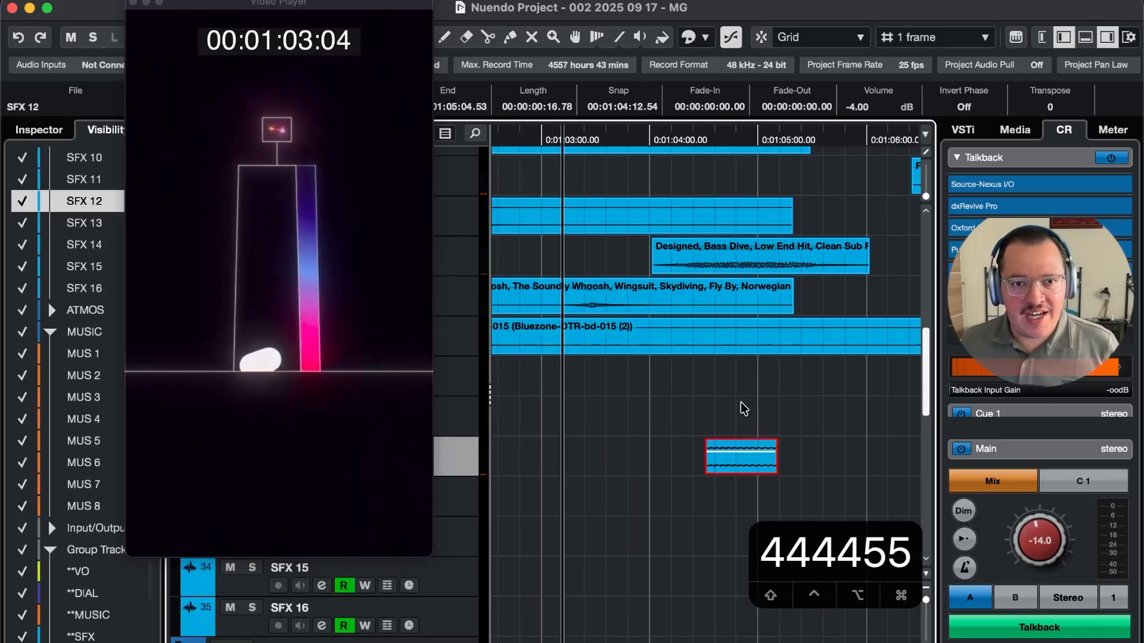
key(4)
key(4)
key(4)
key(5)
key(5)
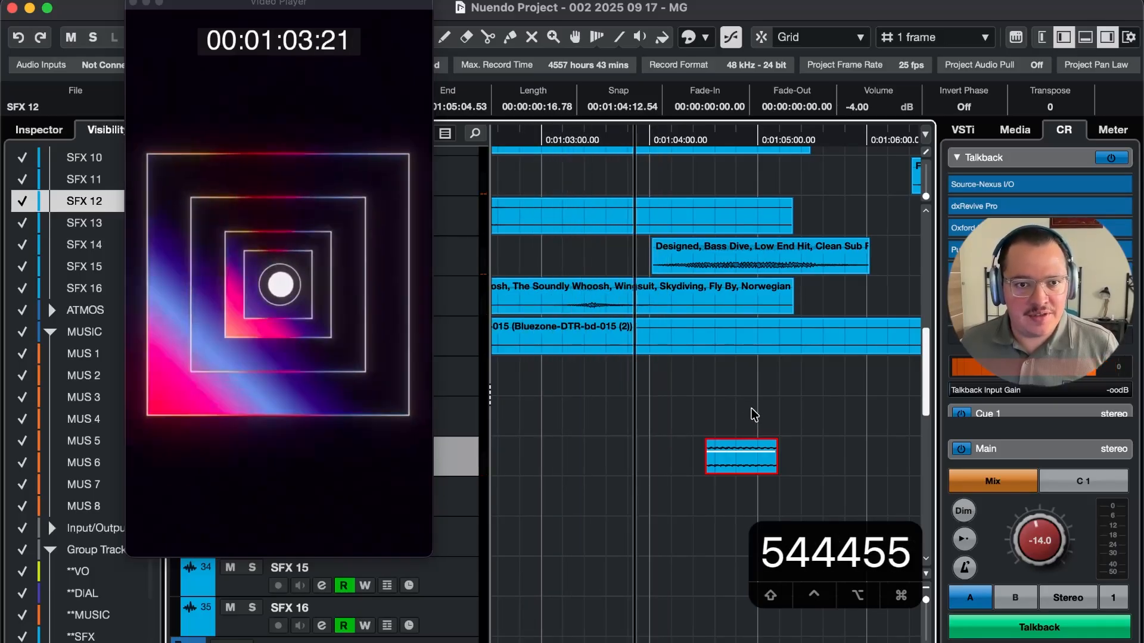
Examine the expanding squares by scrubbing repeatedly around 00:01:03:23 and 00:01:03:24, ending back near 00:01:03:13
key(5)
key(4)
key(4)
key(4)
key(5)
key(5)
key(5)
key(4)
key(4)
key(4)
key(5)
key(5)
key(5)
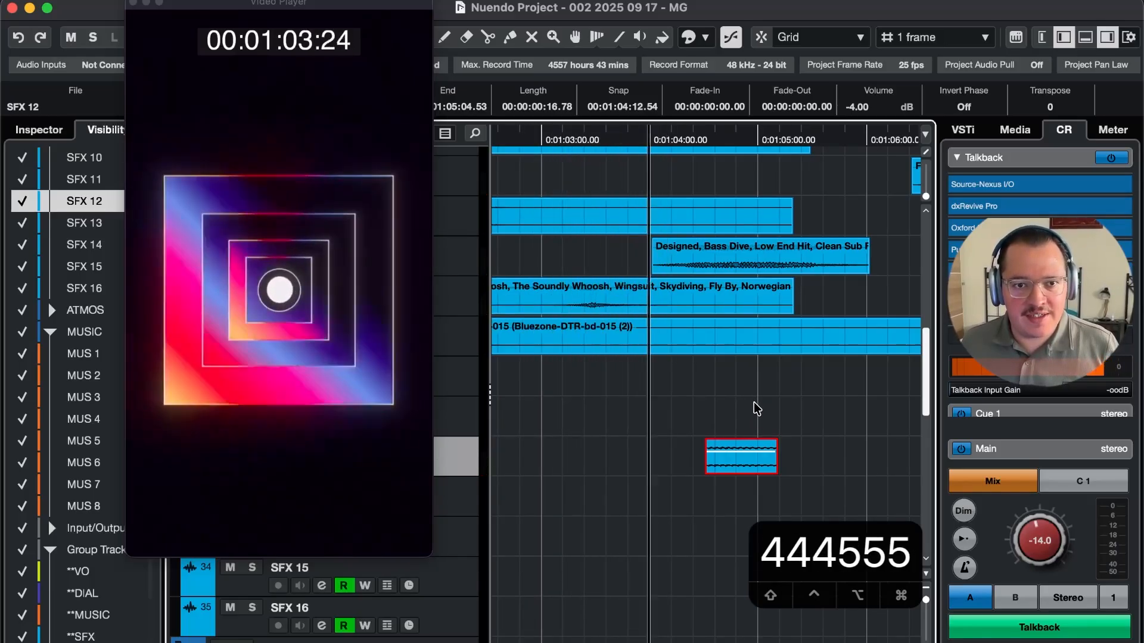
key(4)
key(4)
key(5)
key(5)
key(5)
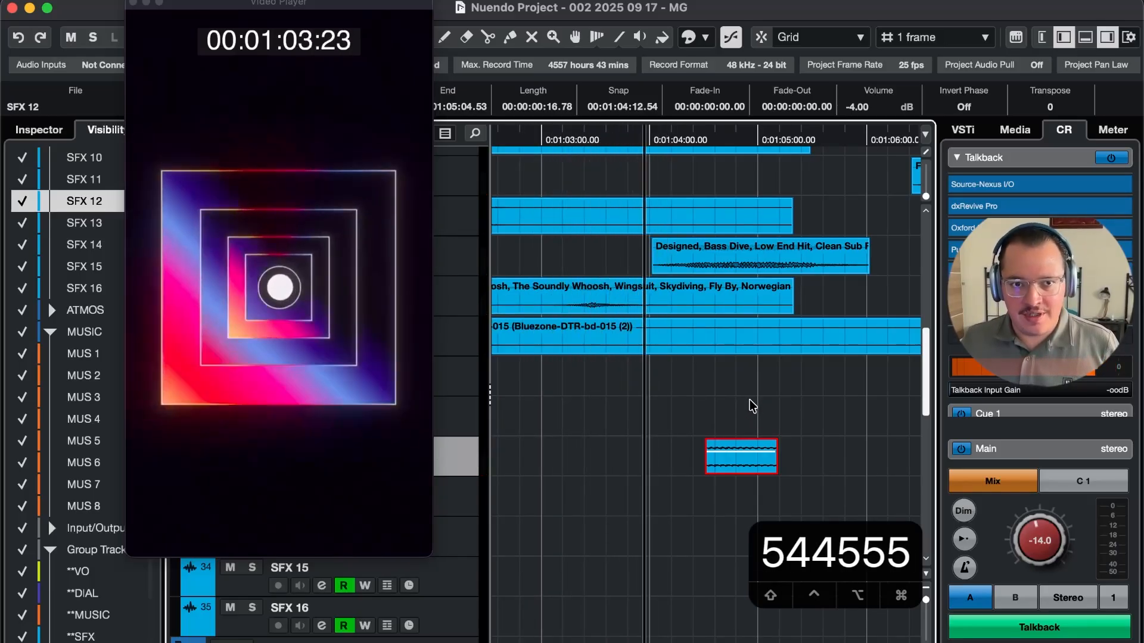
key(4)
key(4)
key(4)
key(5)
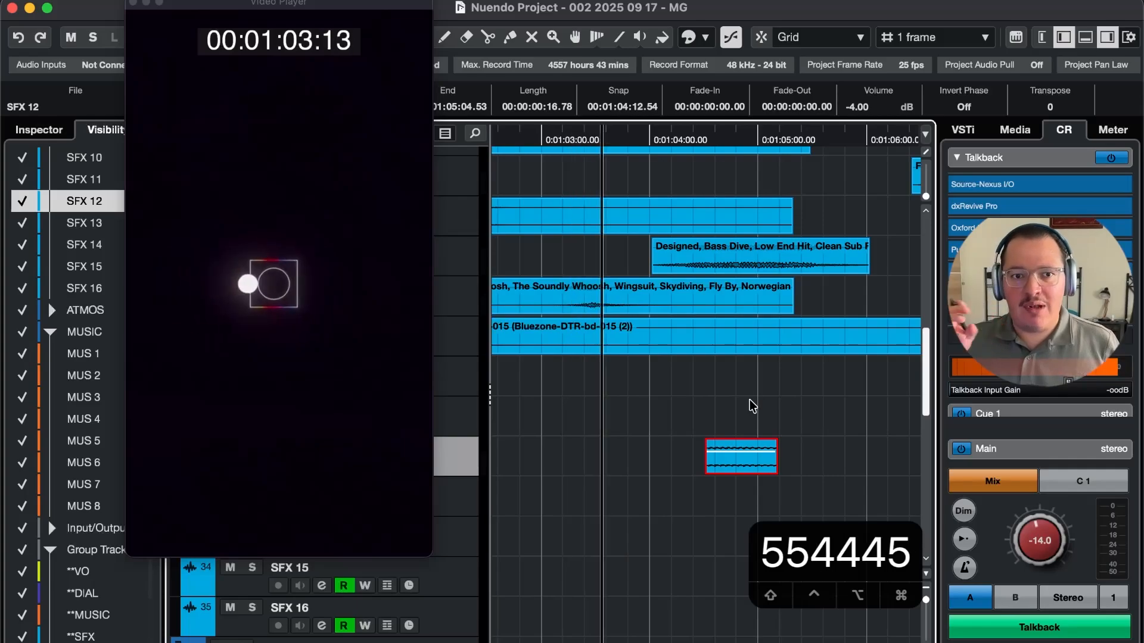
Step frame by frame between about 00:01:03:13 and 00:01:03:19 to inspect the ball's move into the square
key(5)
key(4)
key(F6)
key(F6)
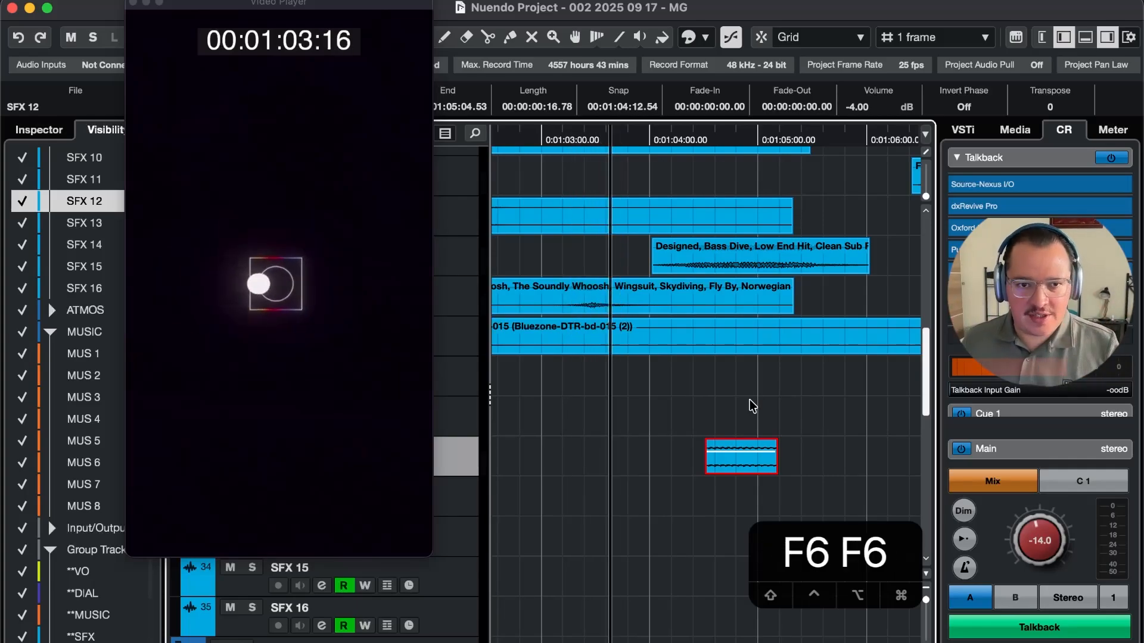
key(F5)
key(F5)
key(F5)
key(F5)
key(F5)
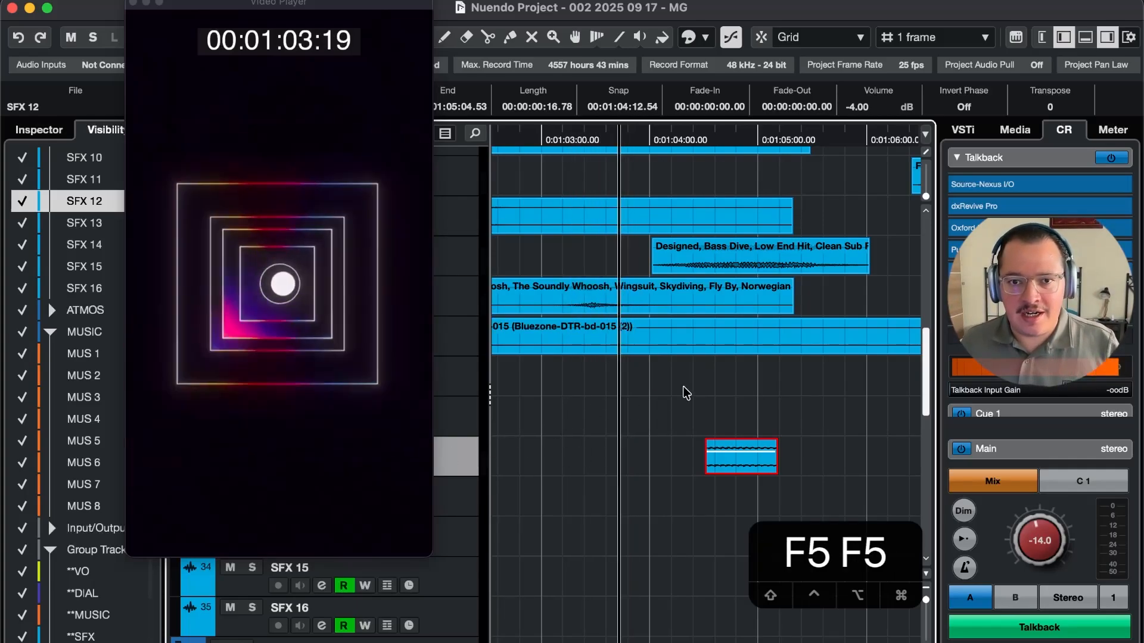
Switch to Soundly, audition Beam1 and place its decaying tail on the SFX 13 track at about 00:01:04:03
key(super+Tab)
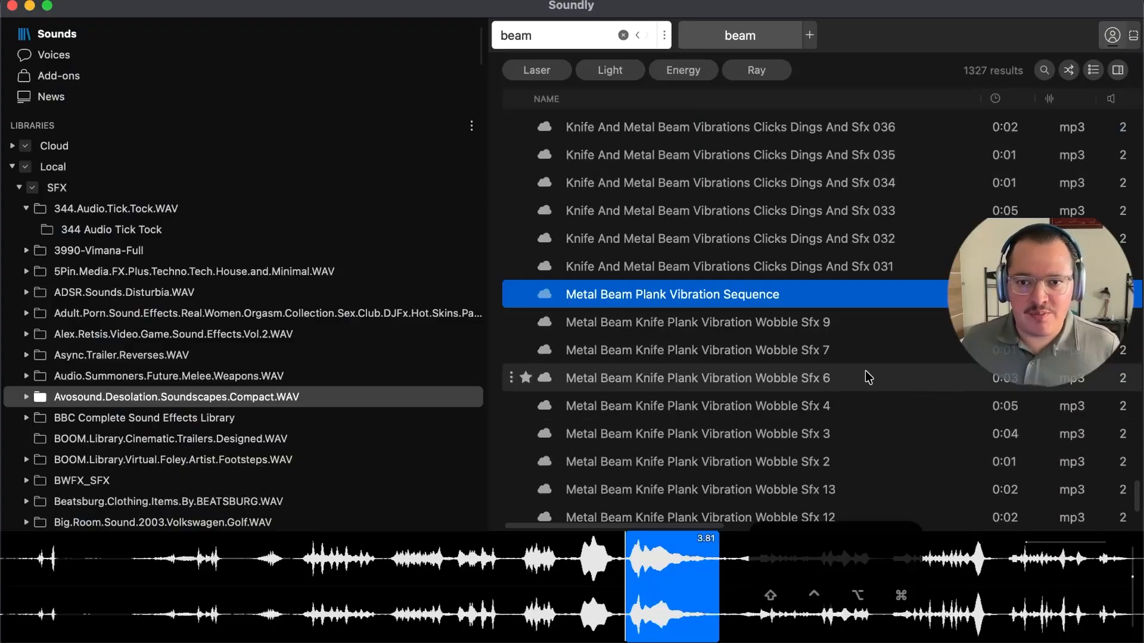
scroll(741, 391, down, 10)
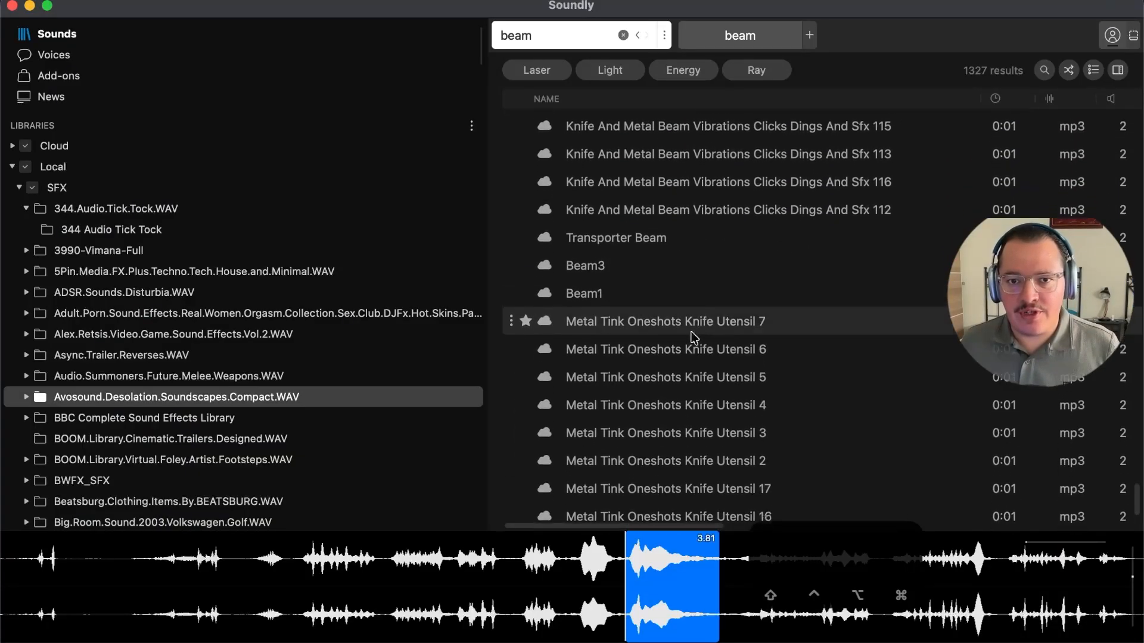
click(732, 295)
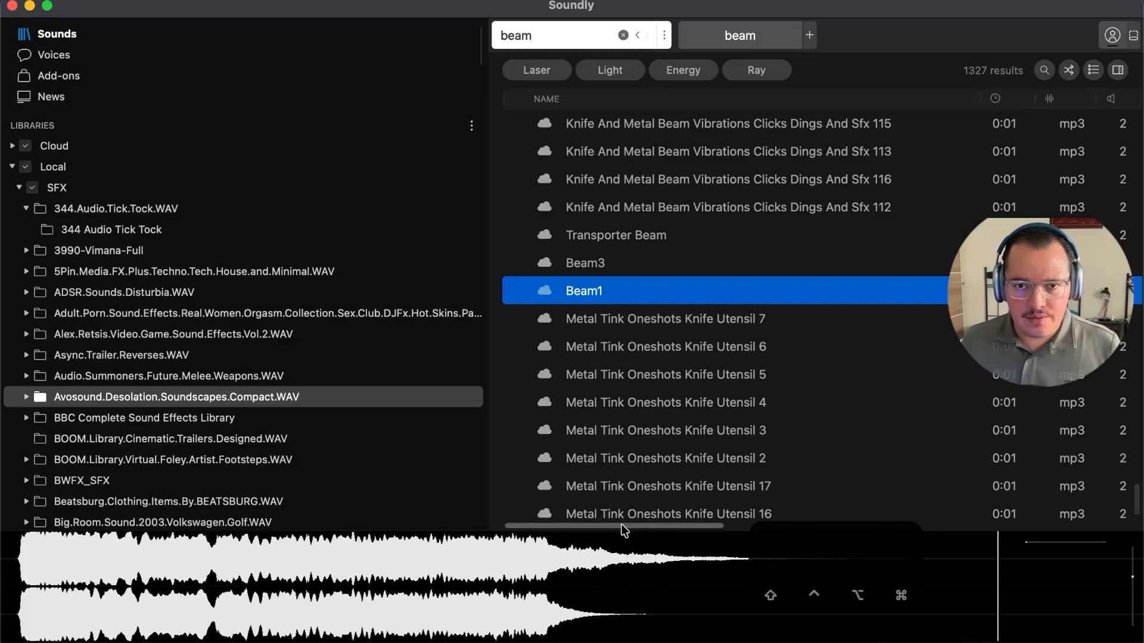
drag(535, 572, 729, 555)
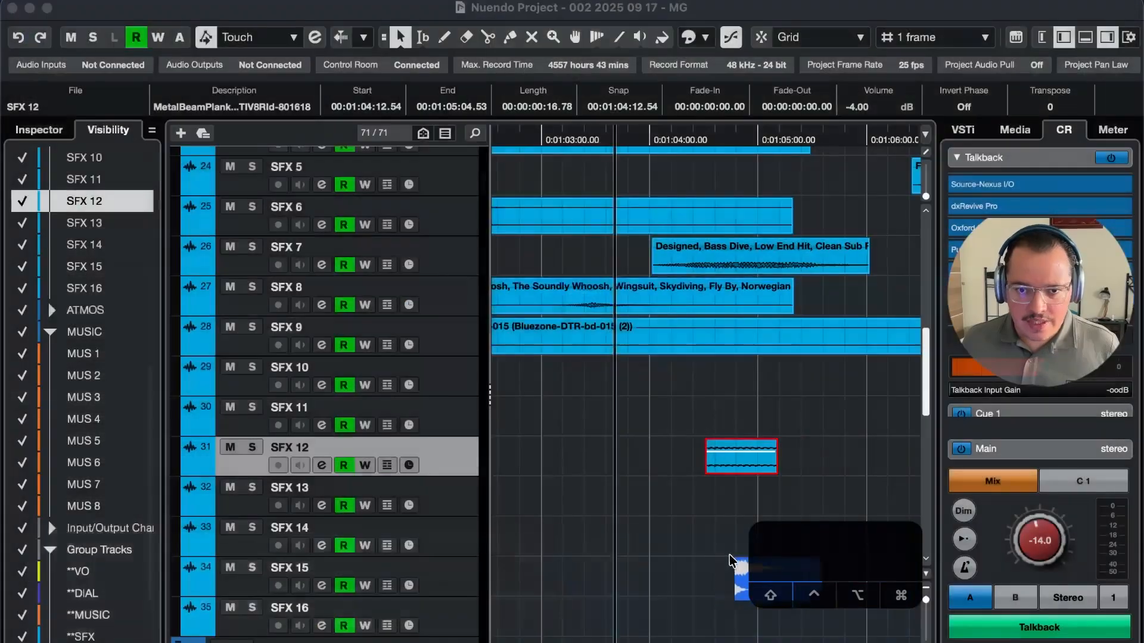
drag(656, 512, 666, 483)
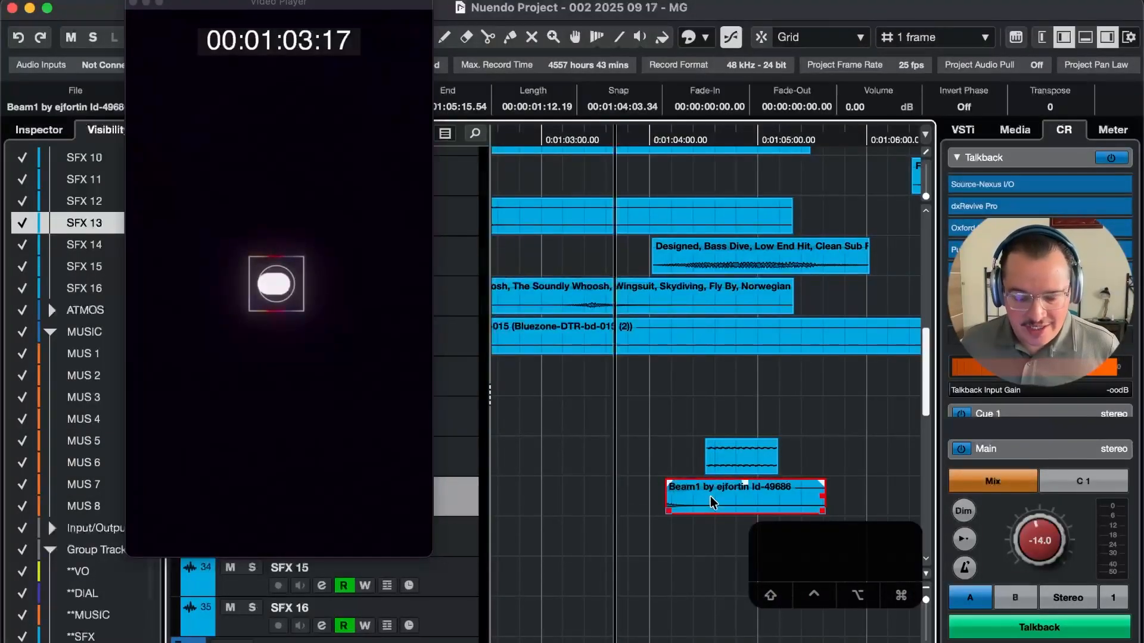
Reverse the Beam1 clip on SFX 13 with Direct Offline Processing
key(r)
key(r)
key(h)
key(h)
key(h)
click(204, 98)
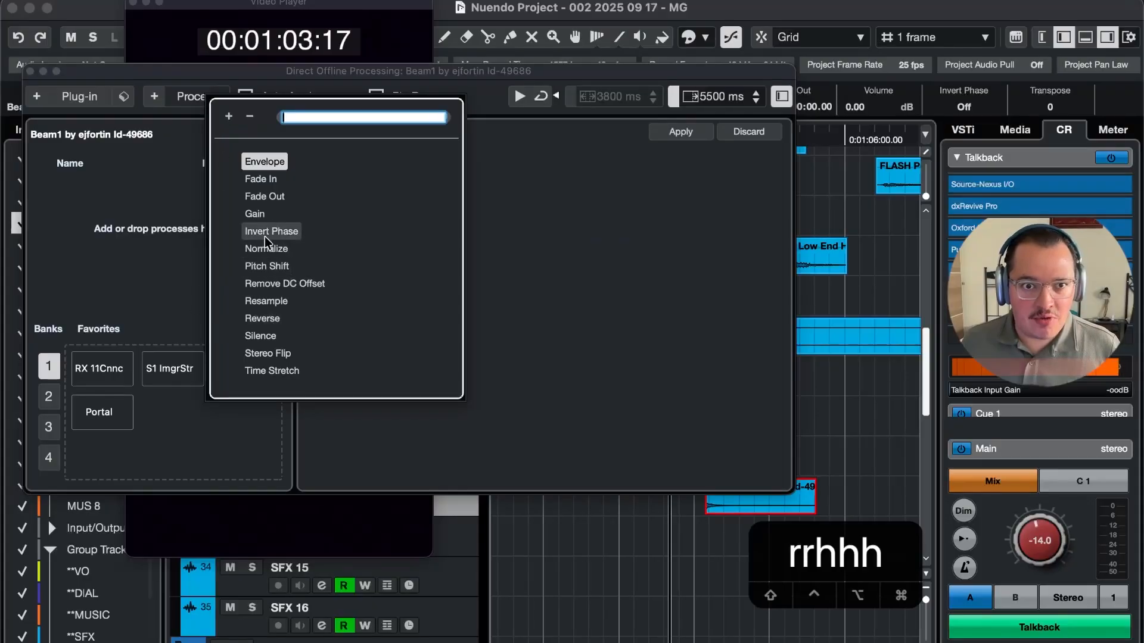
click(272, 319)
key(h)
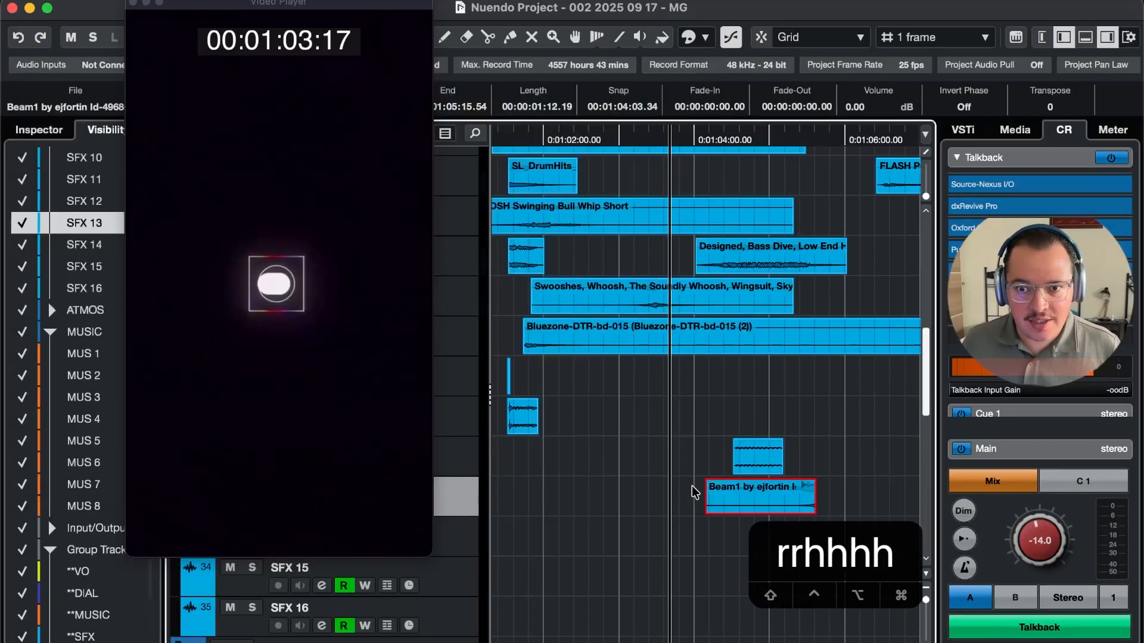
Trim the end of the reversed Beam1 clip, move it to about 00:01:03:07 and add one-frame fades at both ends
key(3)
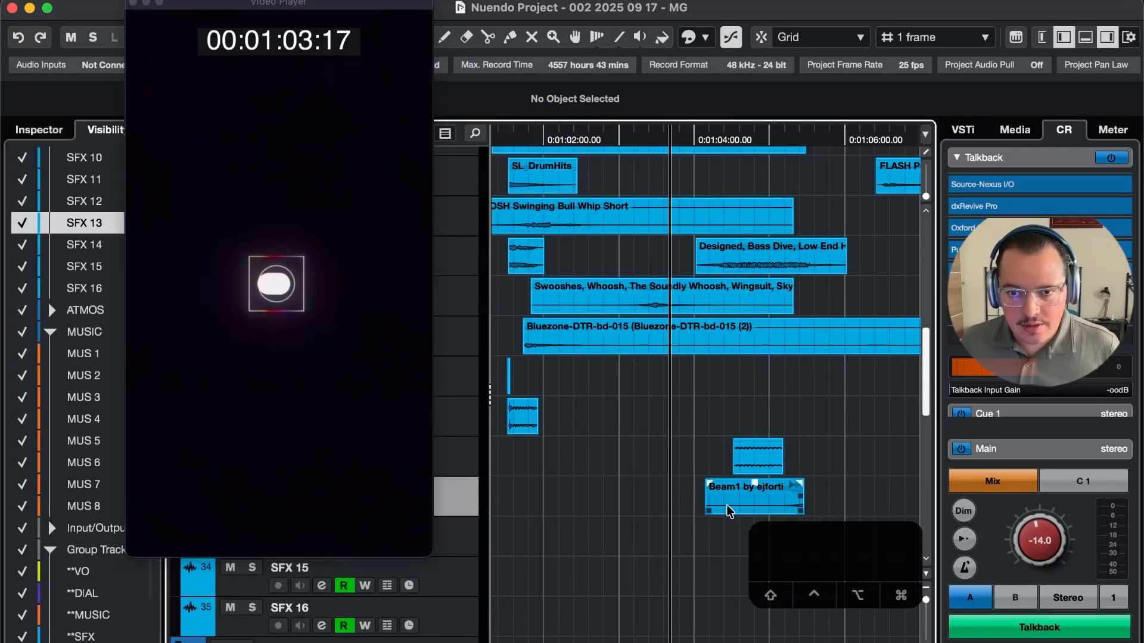
drag(795, 505, 730, 505)
key(3)
key(g)
key(space)
key(t)
key(space)
key(t)
key(t)
key(t)
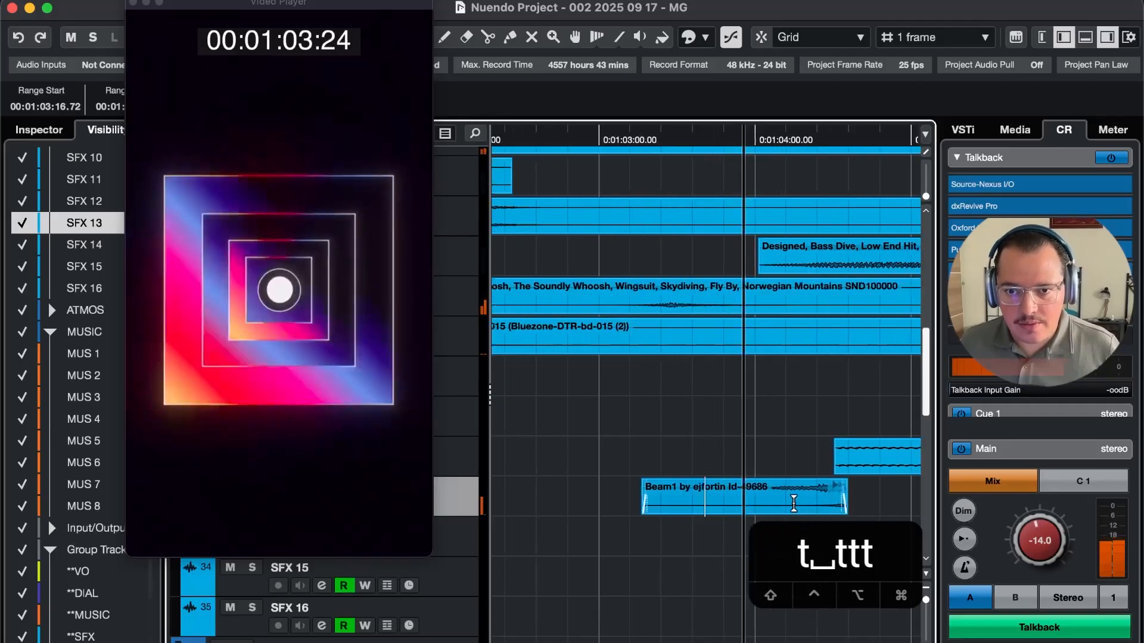
Move the reversed Beam1 clip to start at about 00:01:03:02 and play it with the picture
key(1)
key(r)
key(space)
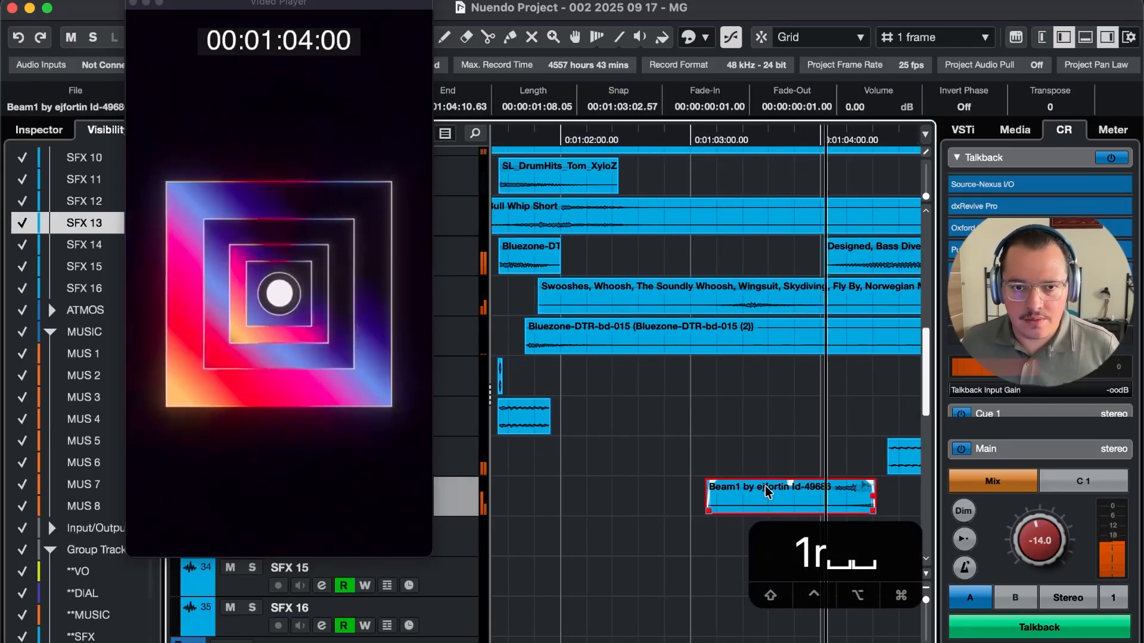
key(space)
Scrub between about 00:01:03:22 and 00:01:03:11 to find the frame where the reversed beam should peak
key(5)
key(5)
key(4)
key(4)
key(r)
key(r)
key(4)
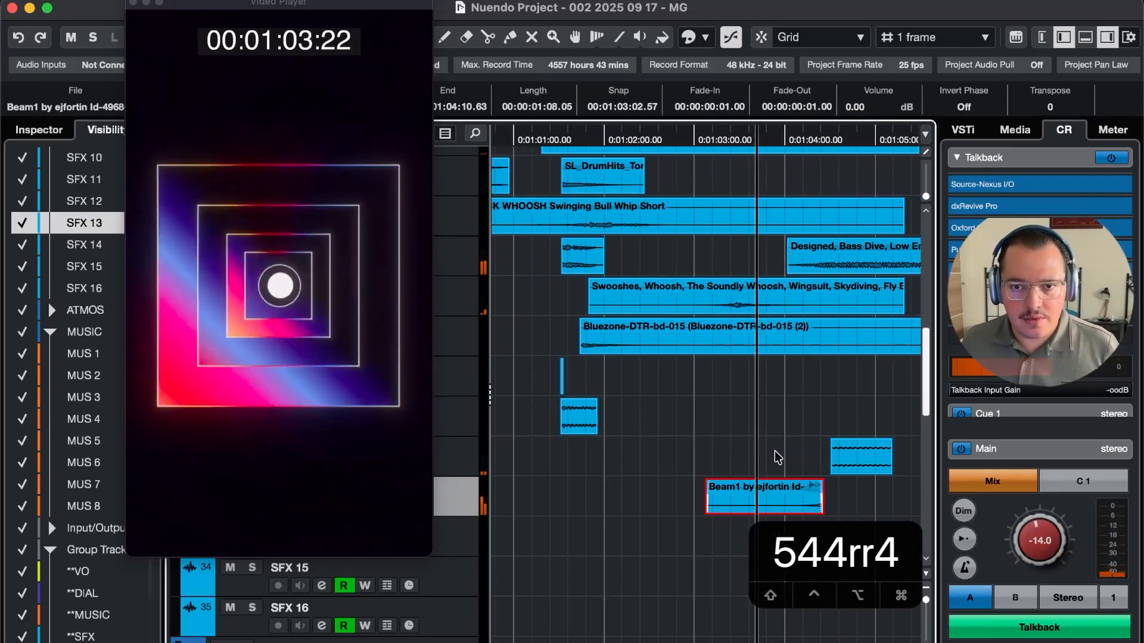
key(4)
key(4)
key(5)
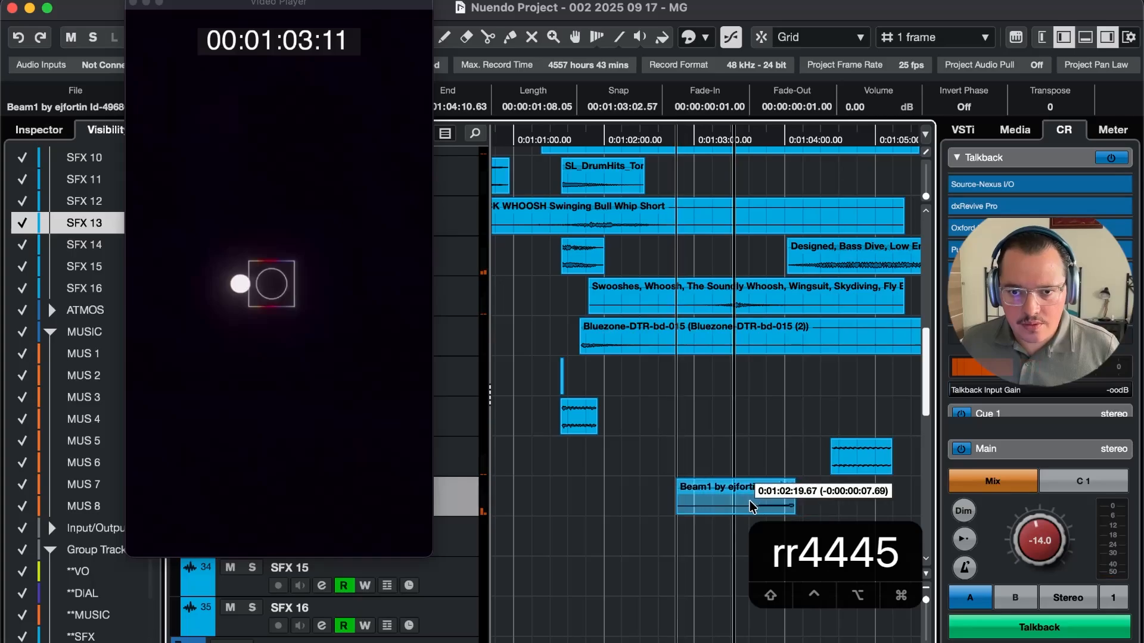
Move the reversed Beam1 clip earlier to start at about 00:01:02:13 and play it through 00:01:03:20
key(4)
key(4)
key(space)
key(r)
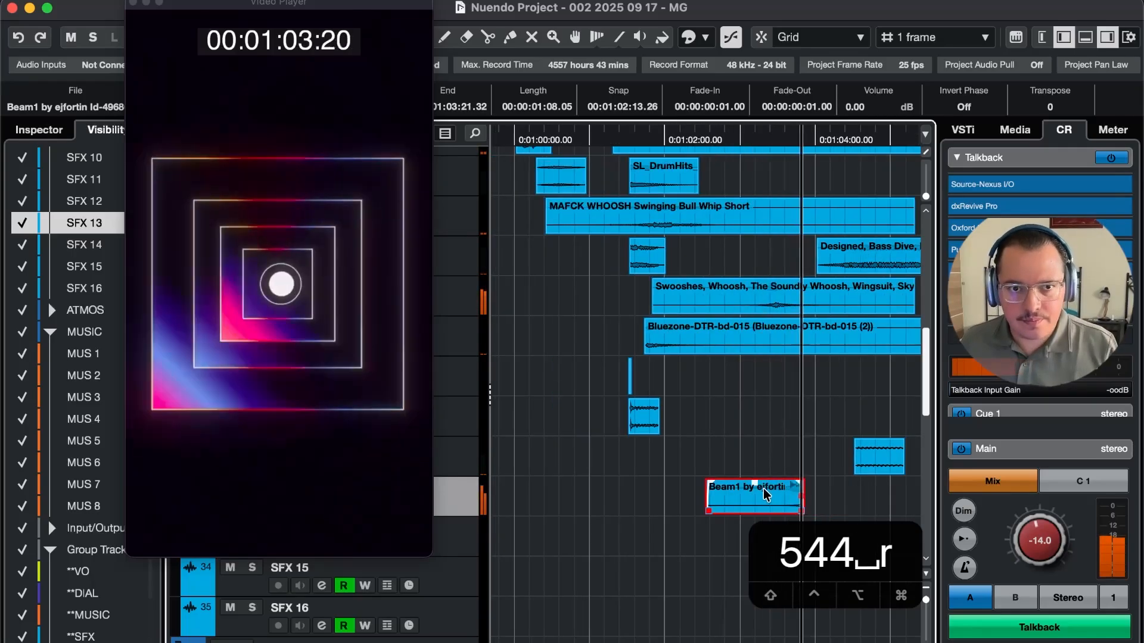
key(space)
key(space)
Shift the reversed Beam1 clip earlier to start at about 00:01:02:09, then play it and deselect the clip
key(4)
key(4)
drag(766, 499, 759, 500)
key(4)
key(4)
key(space)
key(t)
key(t)
click(785, 435)
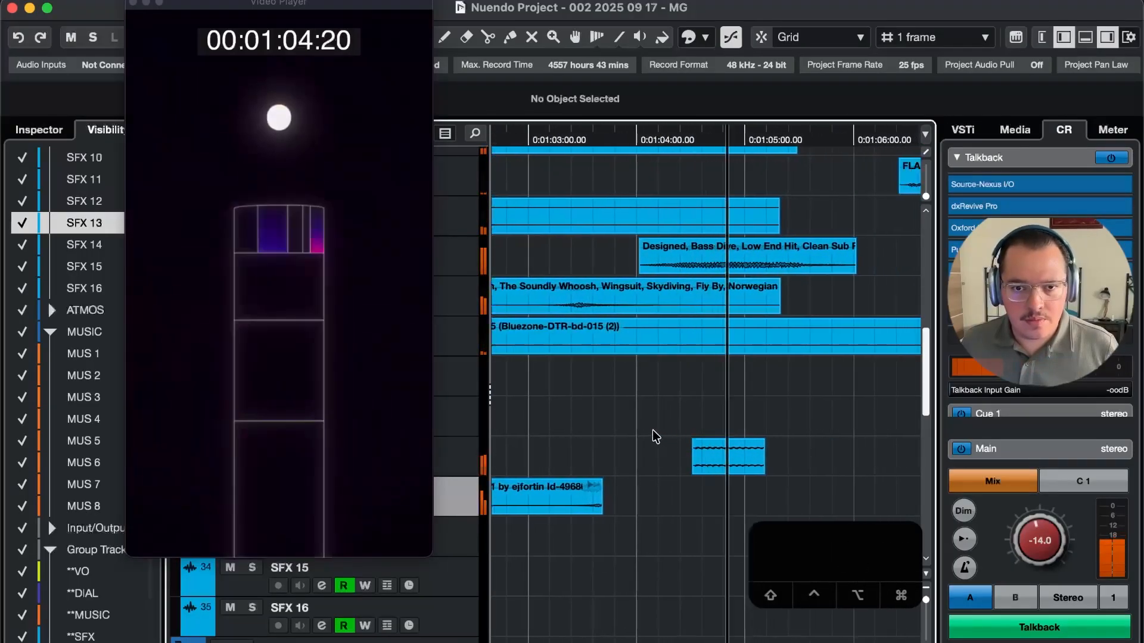
Replay the sequence around the reversed beam and stop at 00:01:02:24 to judge where it should begin
key(space)
key(space)
key(r)
key(r)
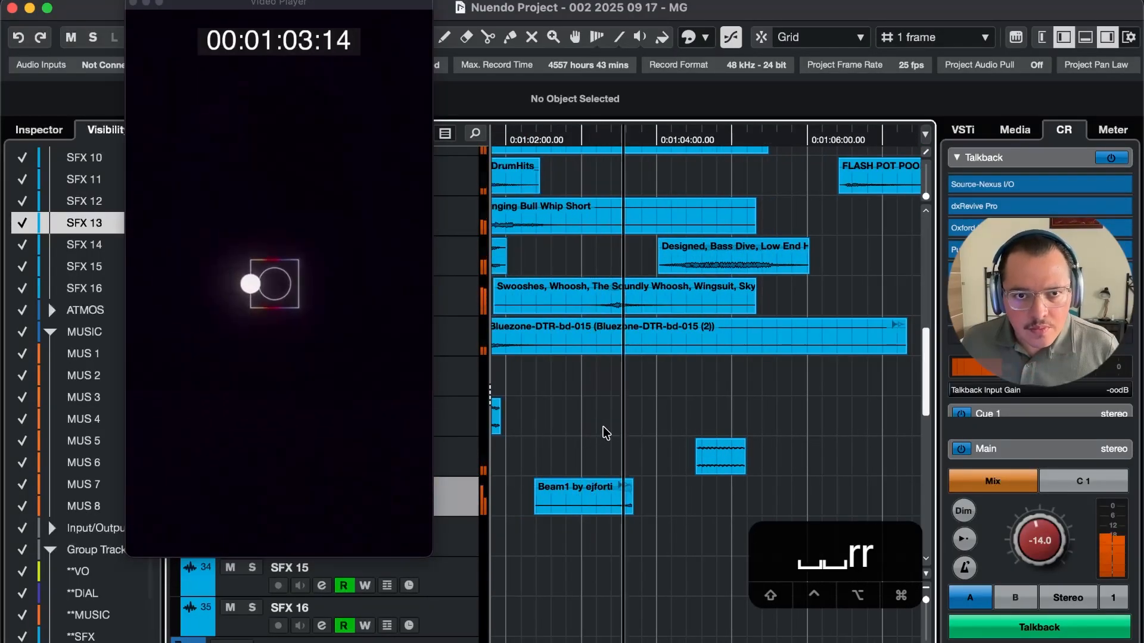
key(3)
key(space)
key(g)
key(1)
key(t)
key(t)
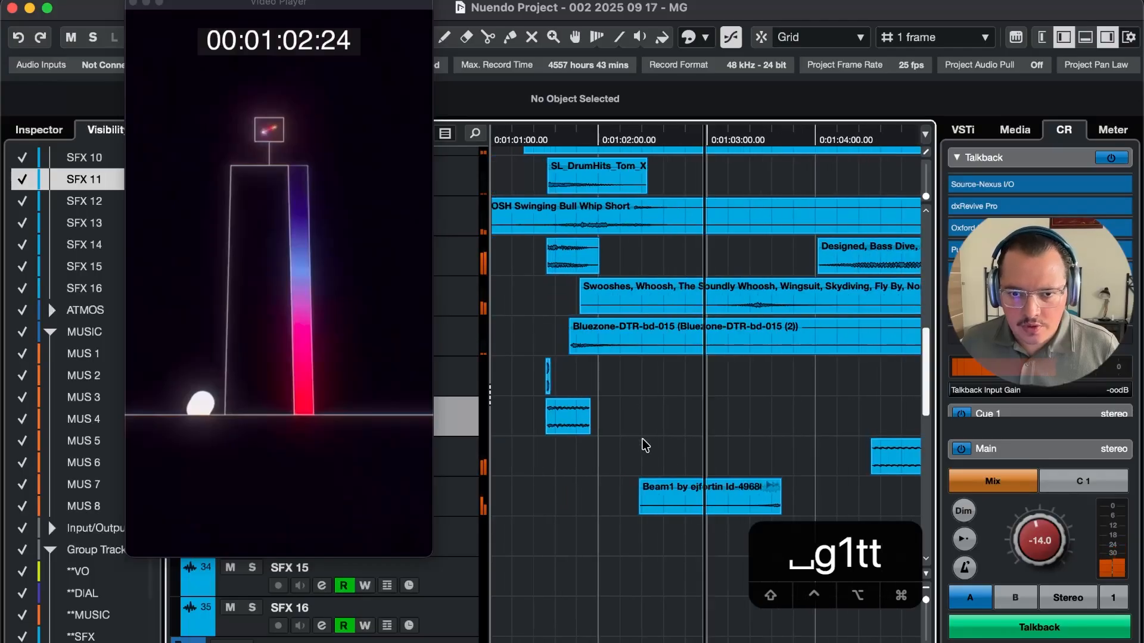
Trim the start of the reversed Beam1 clip to about 00:01:02:24 and return to the Soundly library
key(3)
key(a)
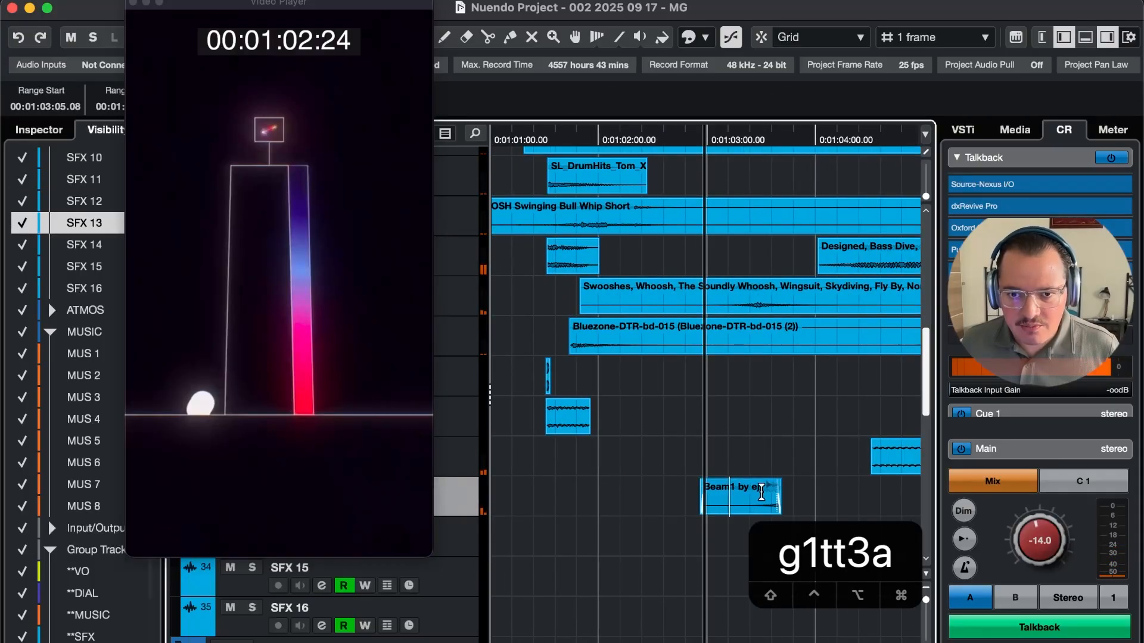
key(r)
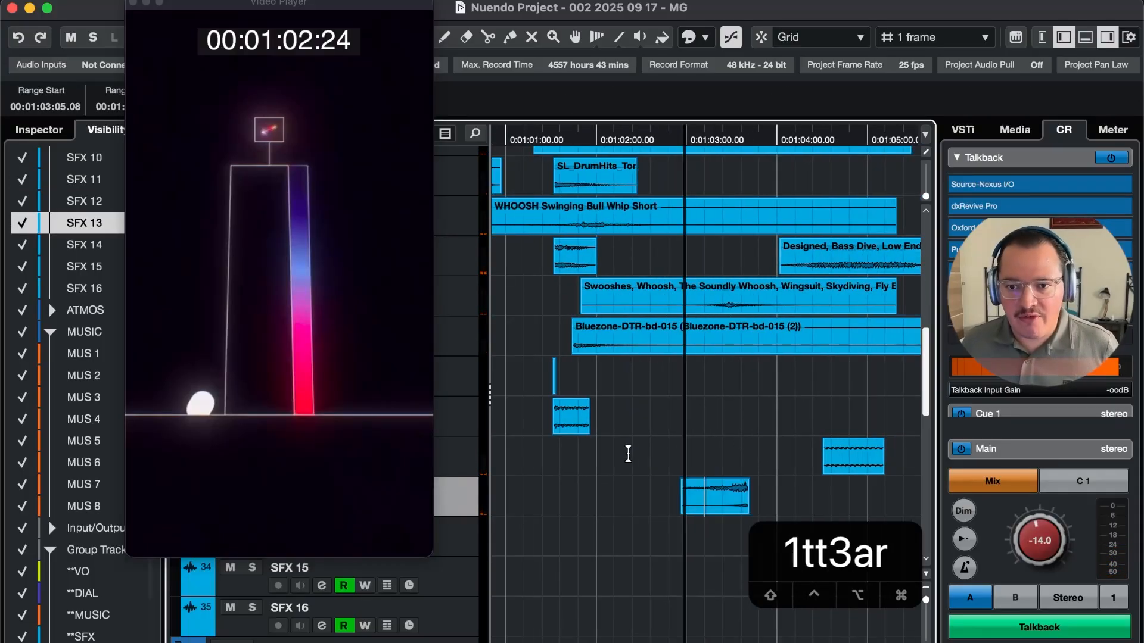
key(super+Tab)
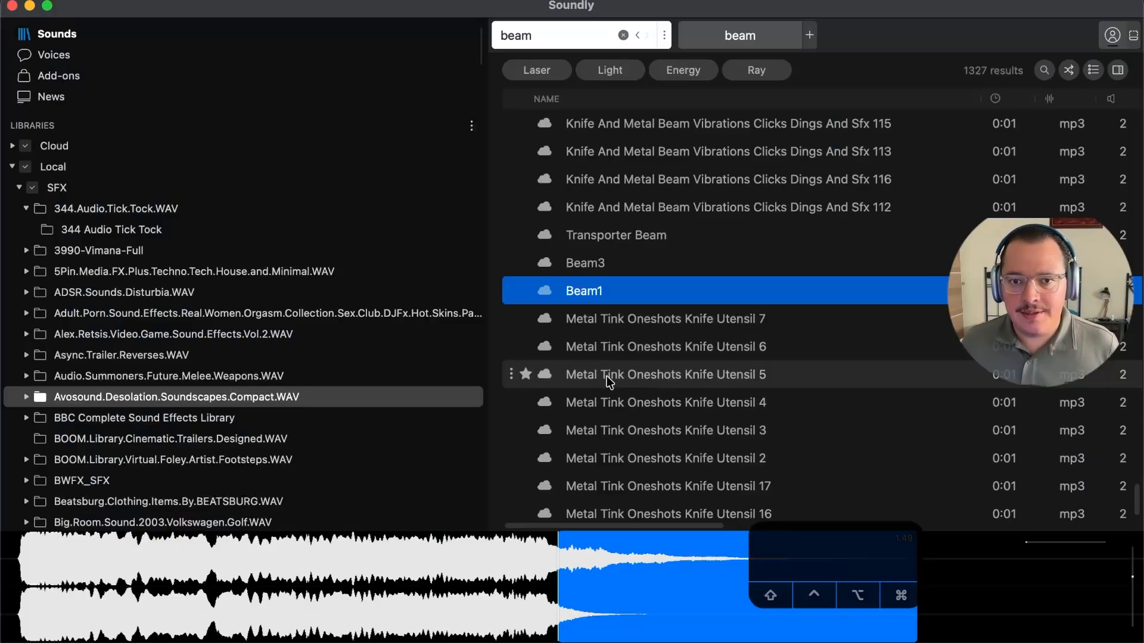
Browse the beam search results and audition the Beam Rifle and Pc Bitcrushed Lazer Beam sounds
scroll(745, 393, down, 5)
scroll(742, 385, down, 10)
scroll(731, 373, up, 15)
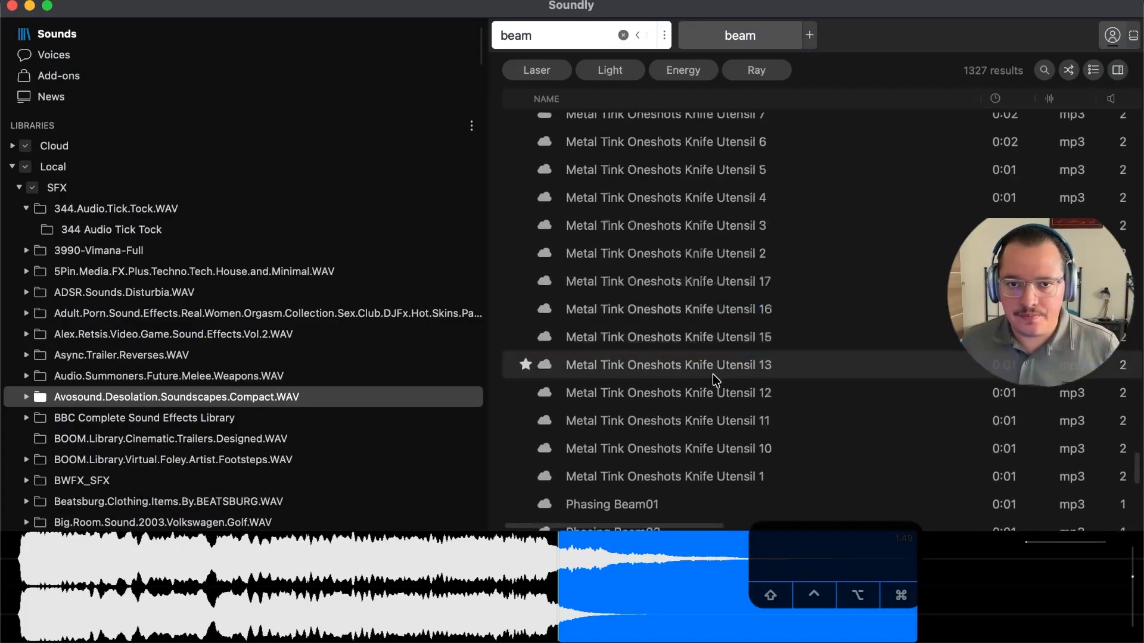
scroll(712, 375, down, 15)
scroll(685, 393, up, 2)
scroll(735, 349, up, 3)
click(738, 352)
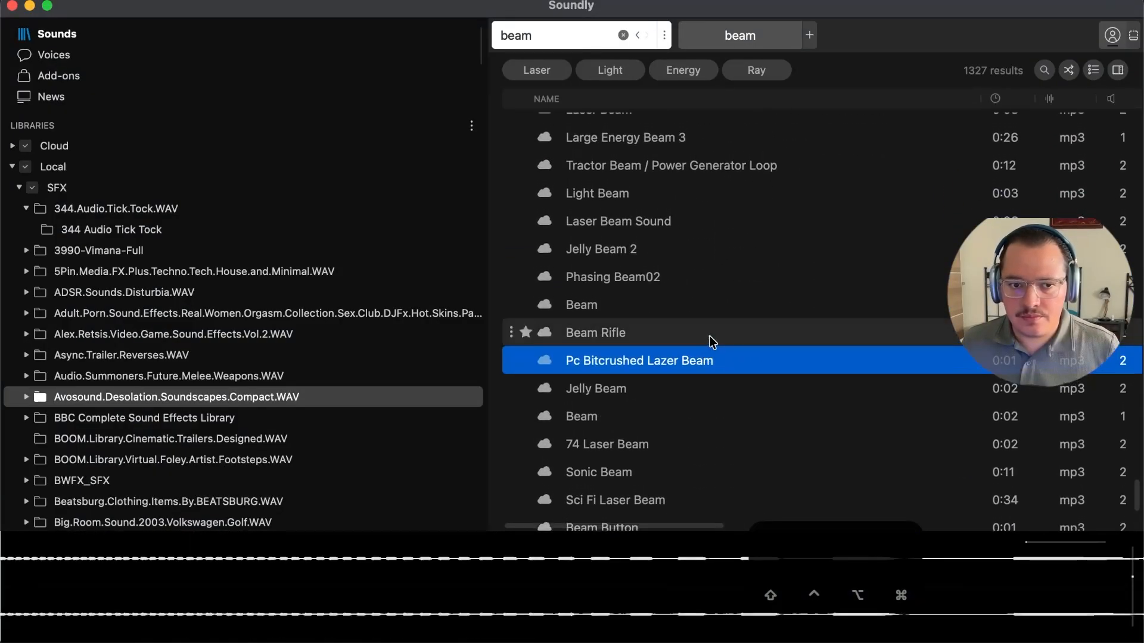
click(713, 339)
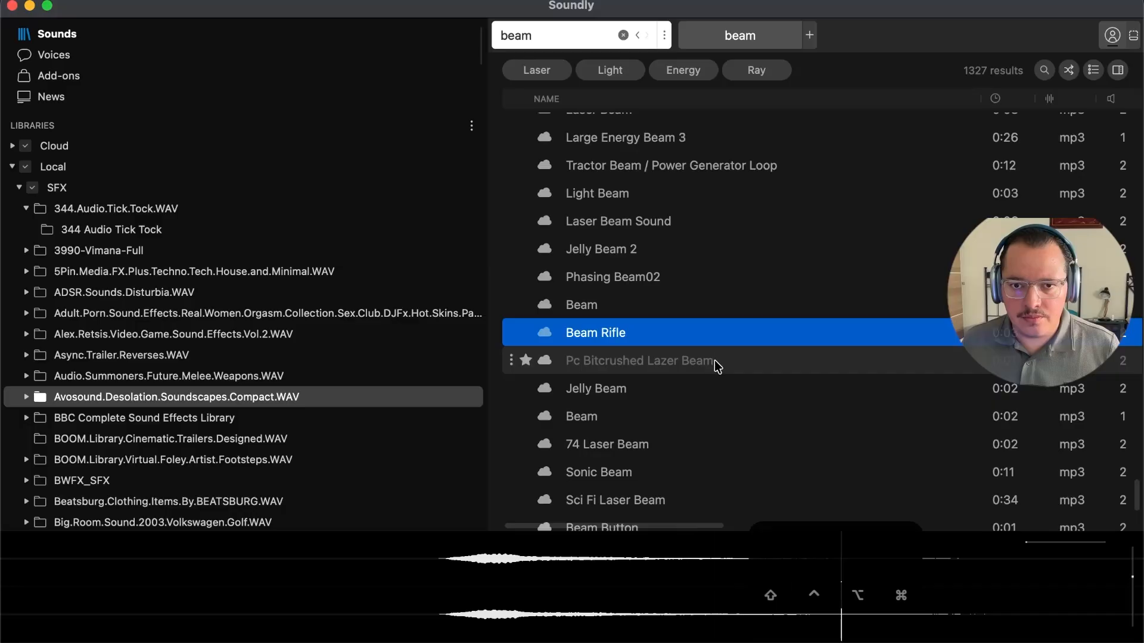
click(714, 360)
Place the Pc Bitcrushed Lazer Beam sound in Nuendo on track SFX 11 at about 00:01:03:11 and raise its clip volume to 10 dB
mouse_move(447, 582)
mouse_down()
mouse_move(533, 592)
mouse_move(643, 545)
mouse_move(725, 426)
mouse_move(791, 429)
mouse_up()
key(1)
key(g)
key(t)
key(t)
key(t)
key(t)
key(equal)
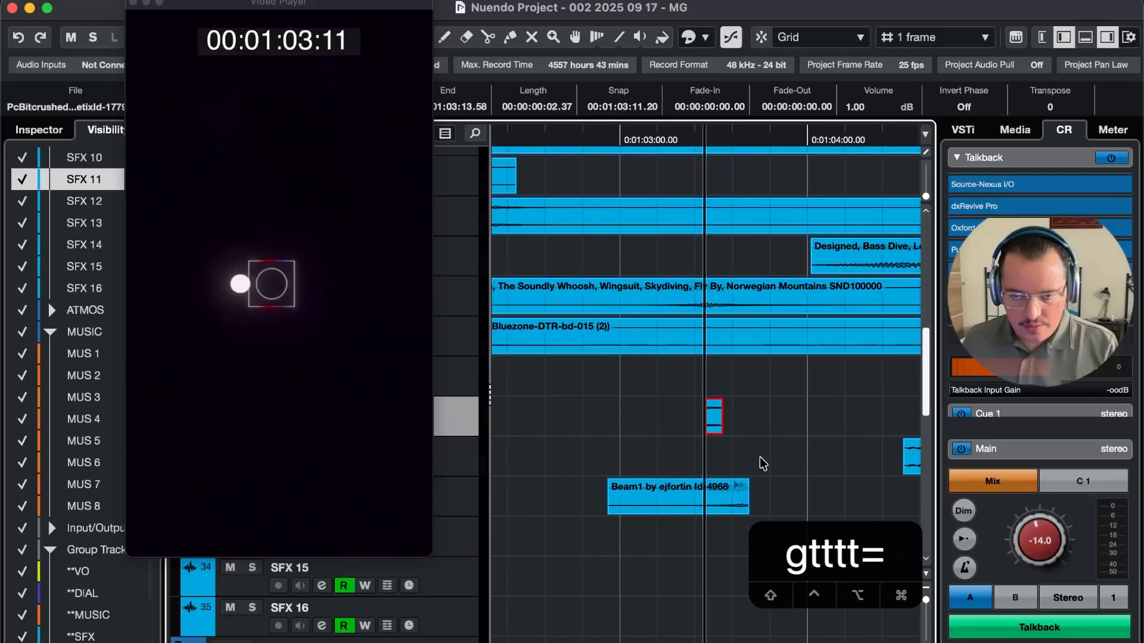
Move the Pc Bitcrushed Lazer Beam clip later to about 00:01:03:17 and start playback from 00:01:02:17
key(4)
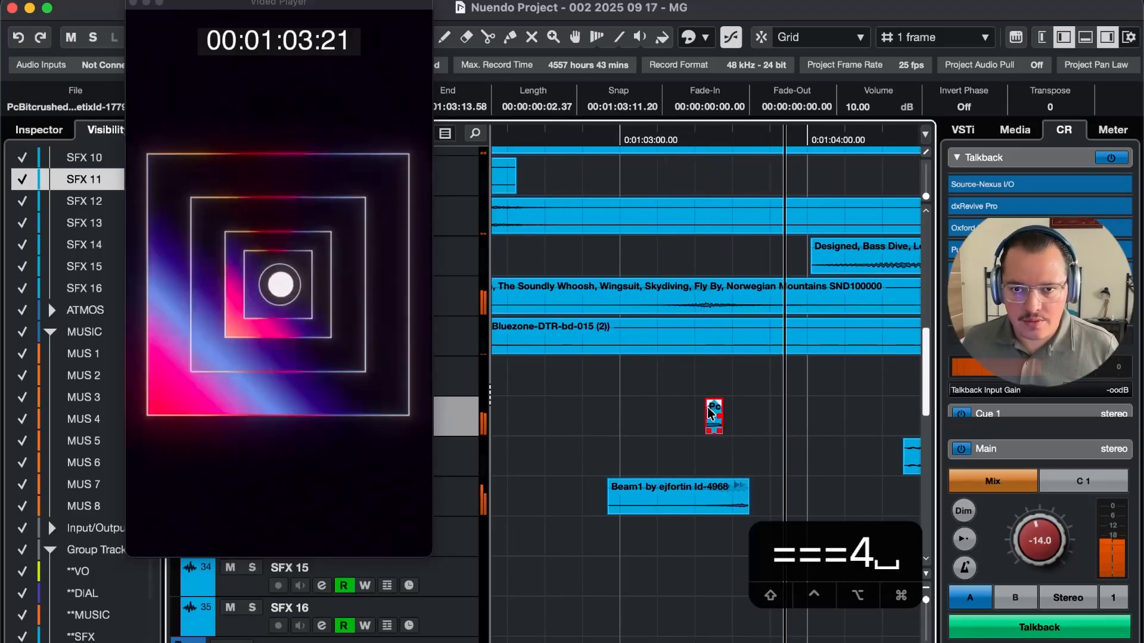
drag(713, 422, 758, 424)
key(space)
key(space)
key(space)
key(3)
click(561, 453)
key(g)
key(space)
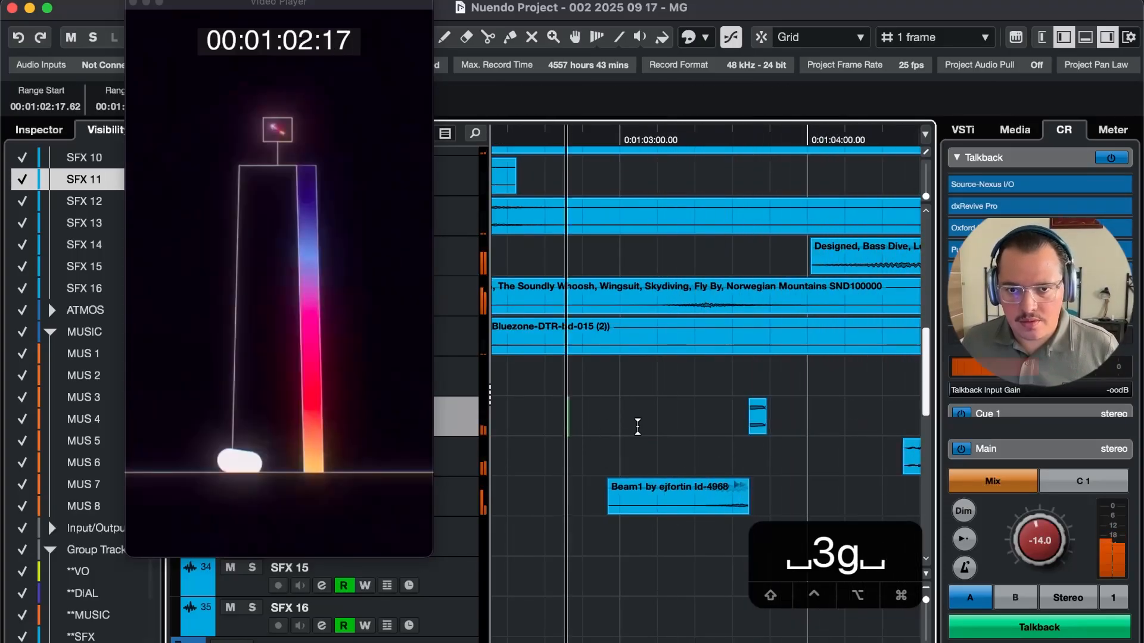
Play the sequence through the new laser hit past 00:01:04:05 to judge its timing against the picture
key(1)
key(space)
key(space)
key(r)
key(r)
key(t)
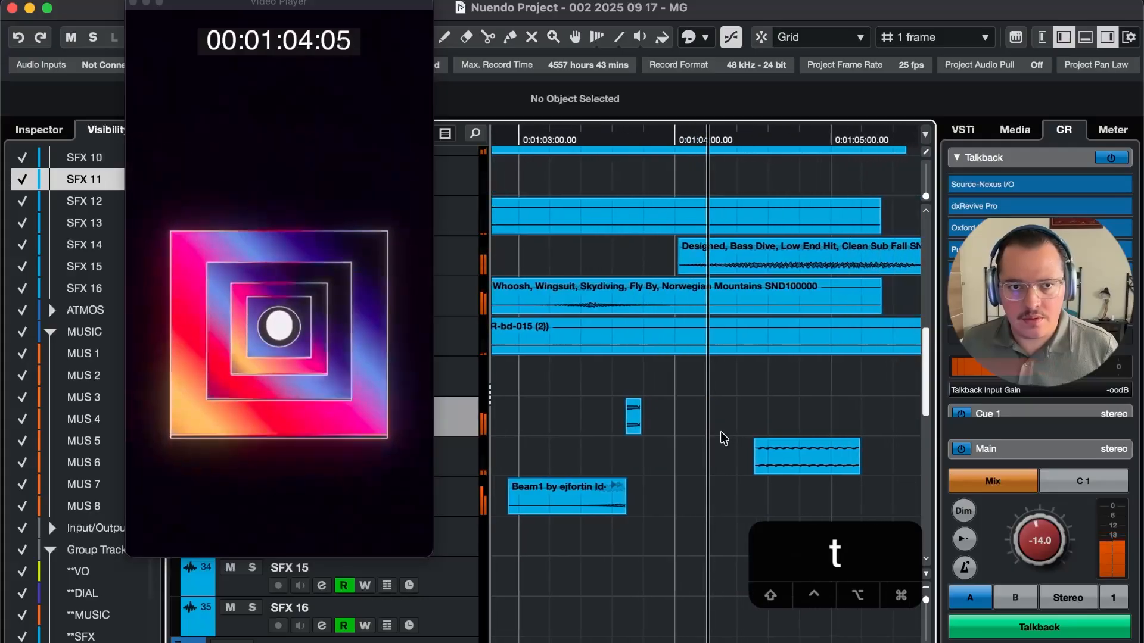
key(r)
key(space)
key(r)
Listen to the Pc Bitcrushed Lazer Beam clip with its track soloed and replay it within the full mix
click(816, 415)
key(g)
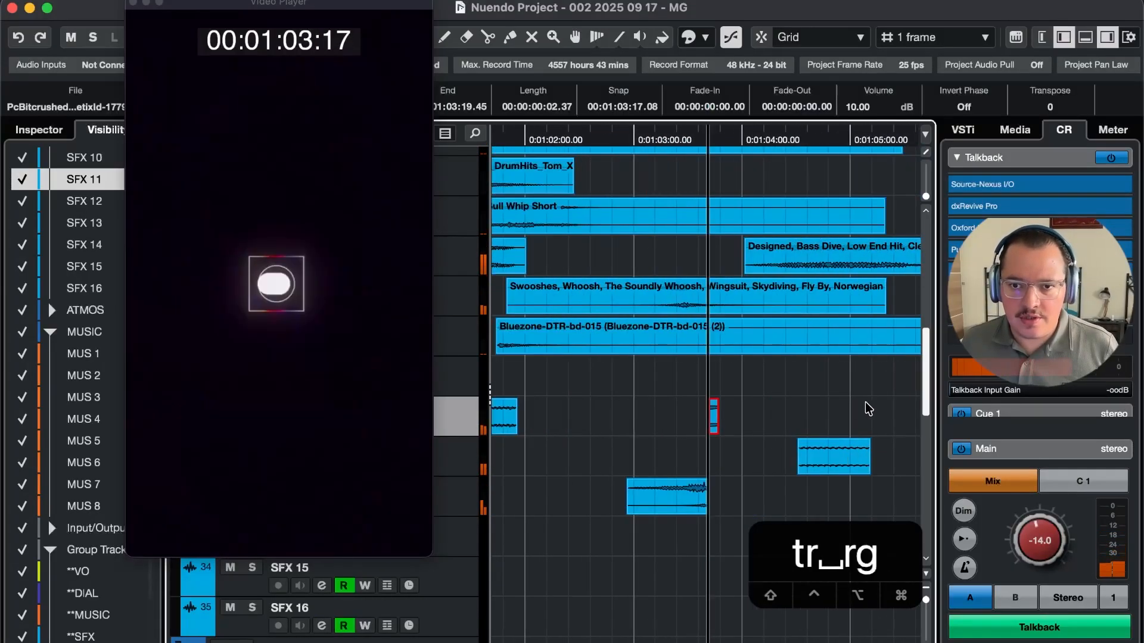
key(4)
key(4)
key(space)
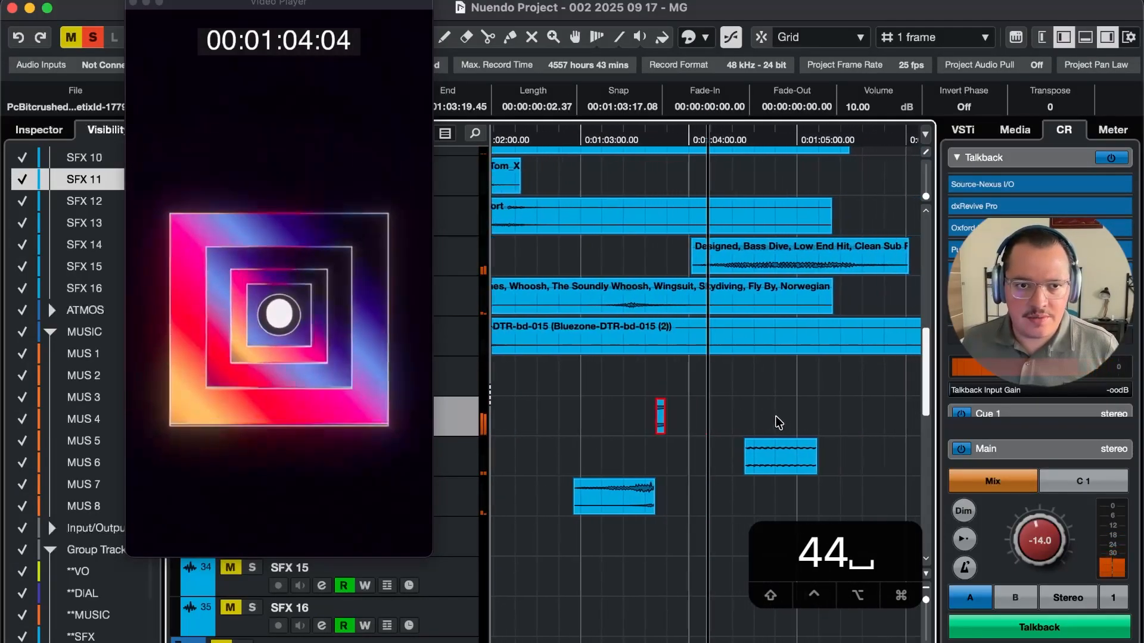
key(space)
key(r)
click(745, 422)
key(space)
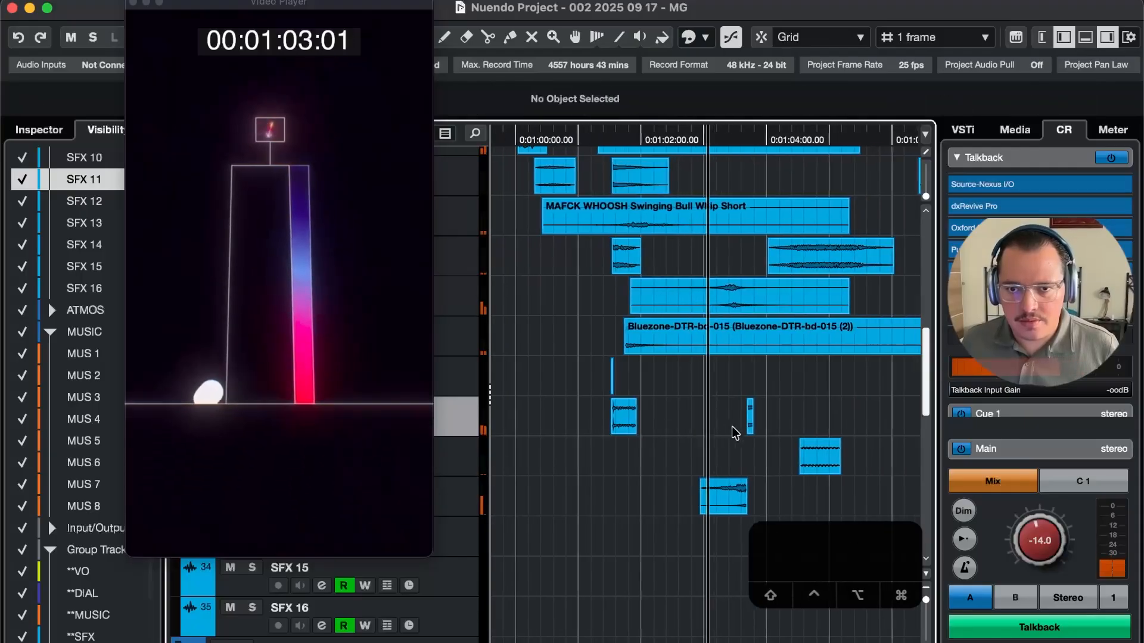
Copy the Pc Bitcrushed Lazer Beam clip from SFX 11 onto track SFX 10 at 00:01:03:17
key(t)
key(t)
key(t)
key(t)
key(t)
key(t)
key(space)
drag(682, 426, 569, 434)
key(g)
key(super+Down)
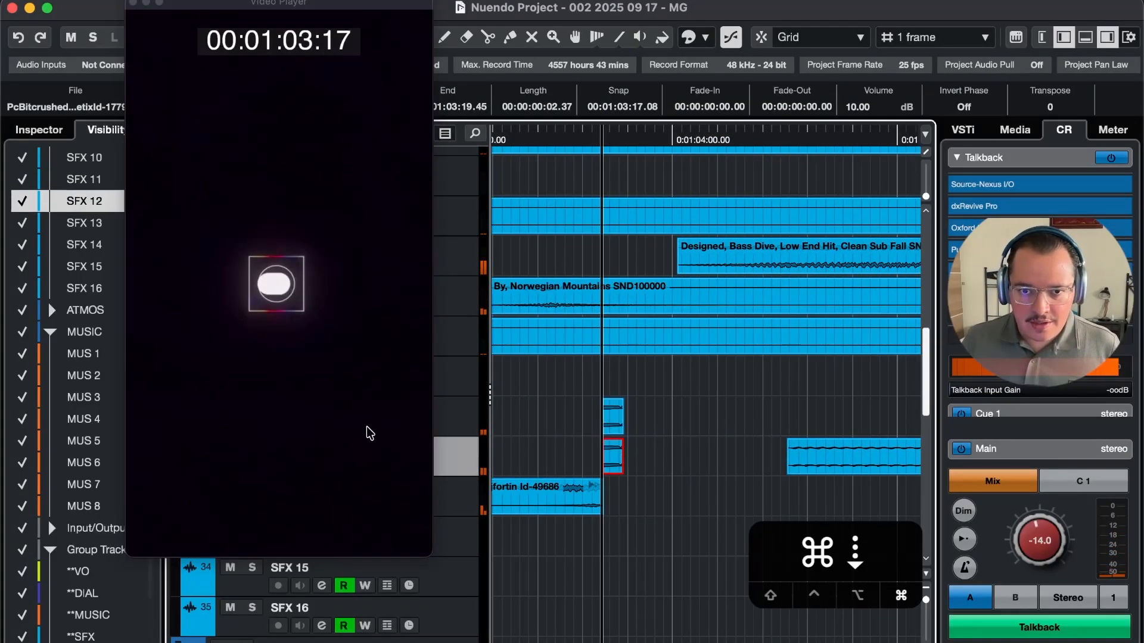
key(super+Up)
key(super+Up)
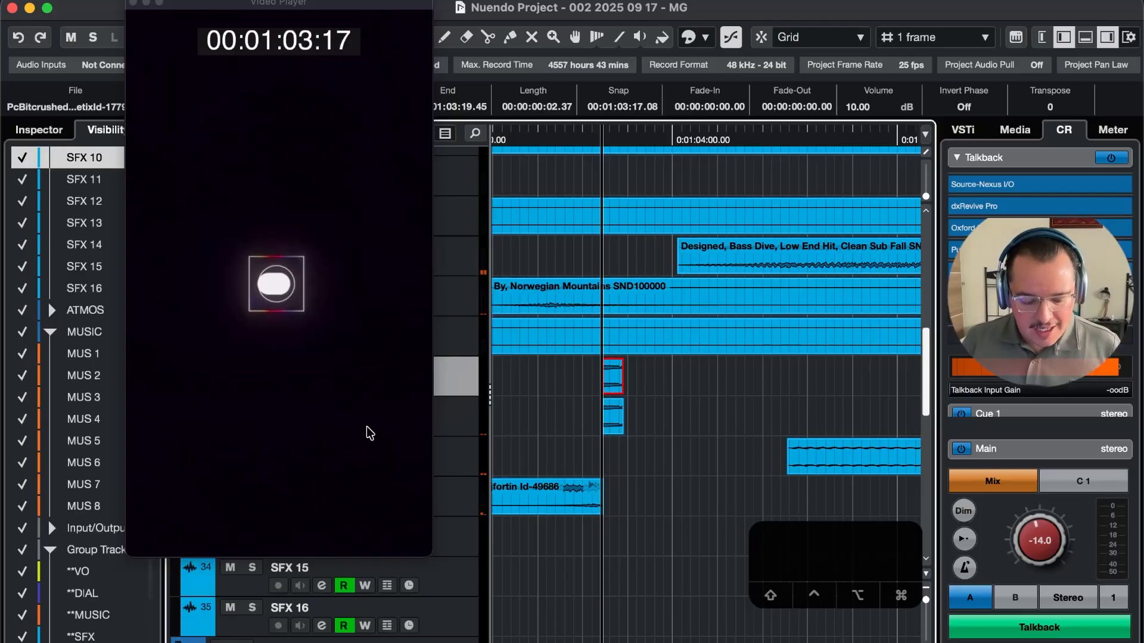
Bounce the copied clip on SFX 10 and open Direct Offline Processing for it
key(b)
key(Return)
key(h)
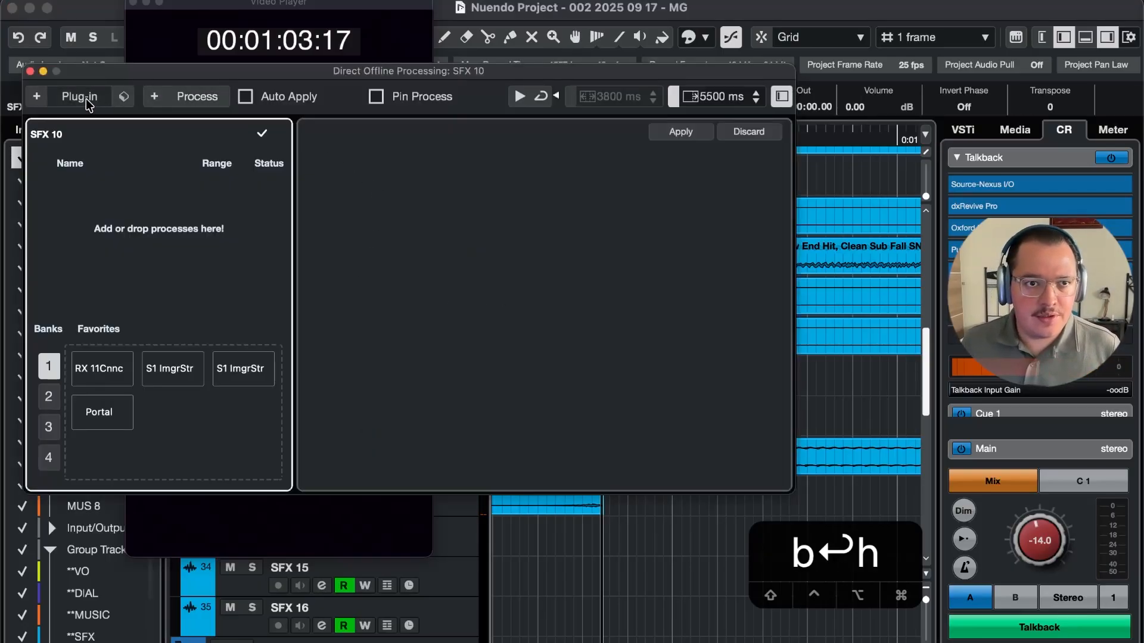
Add the EchoBoy delay plug-in to the SFX 10 clip's offline processing and load its Heavy Metal preset
click(80, 97)
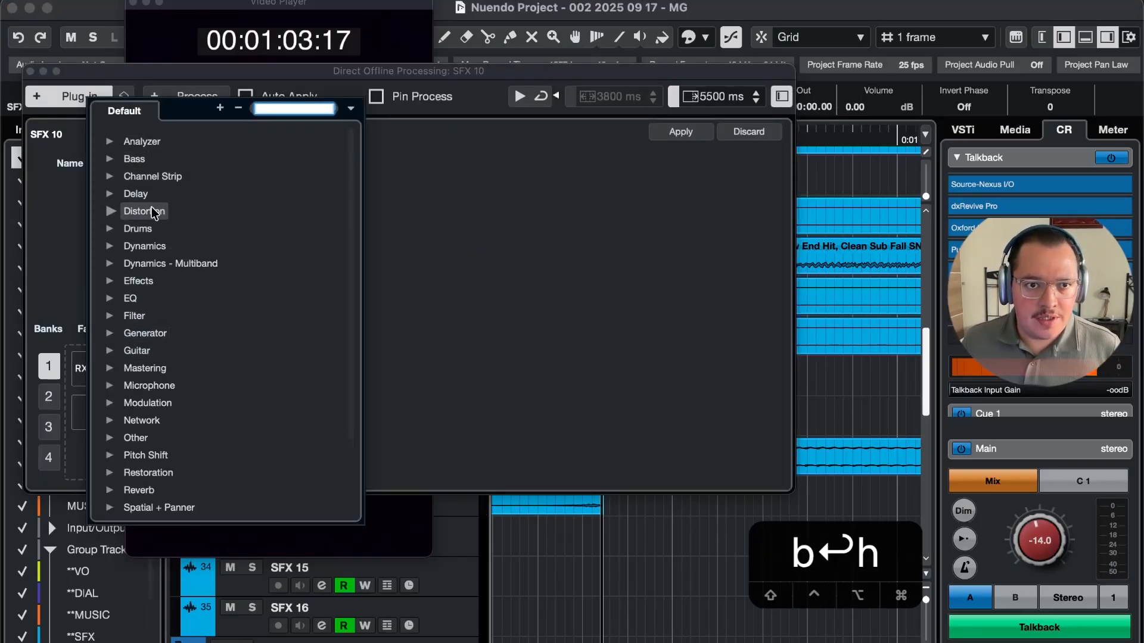
click(110, 195)
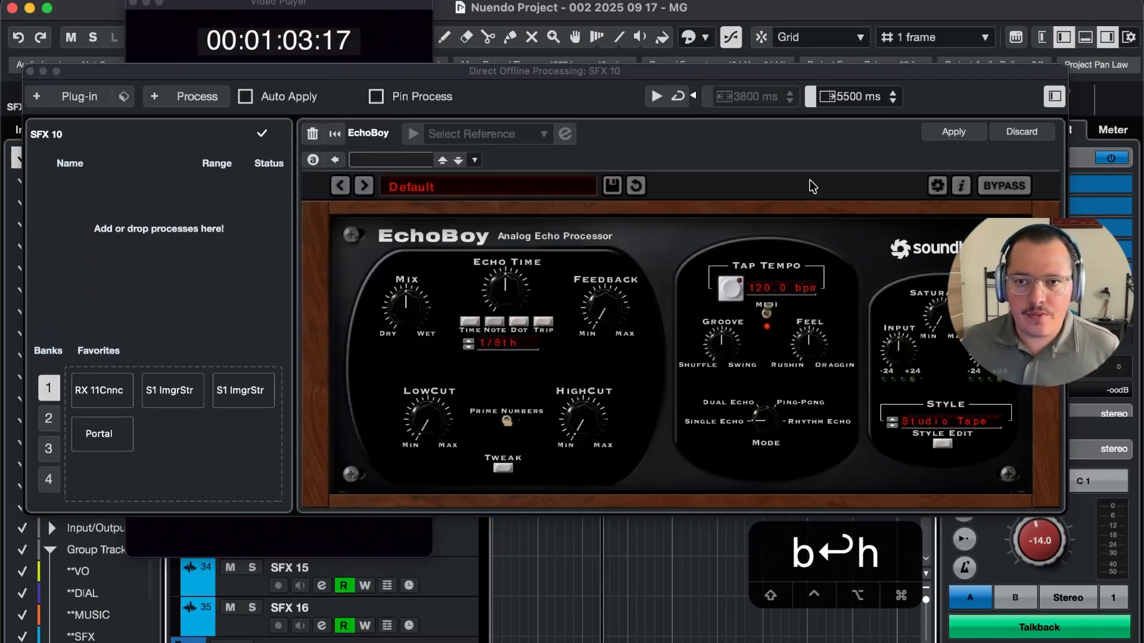
click(518, 189)
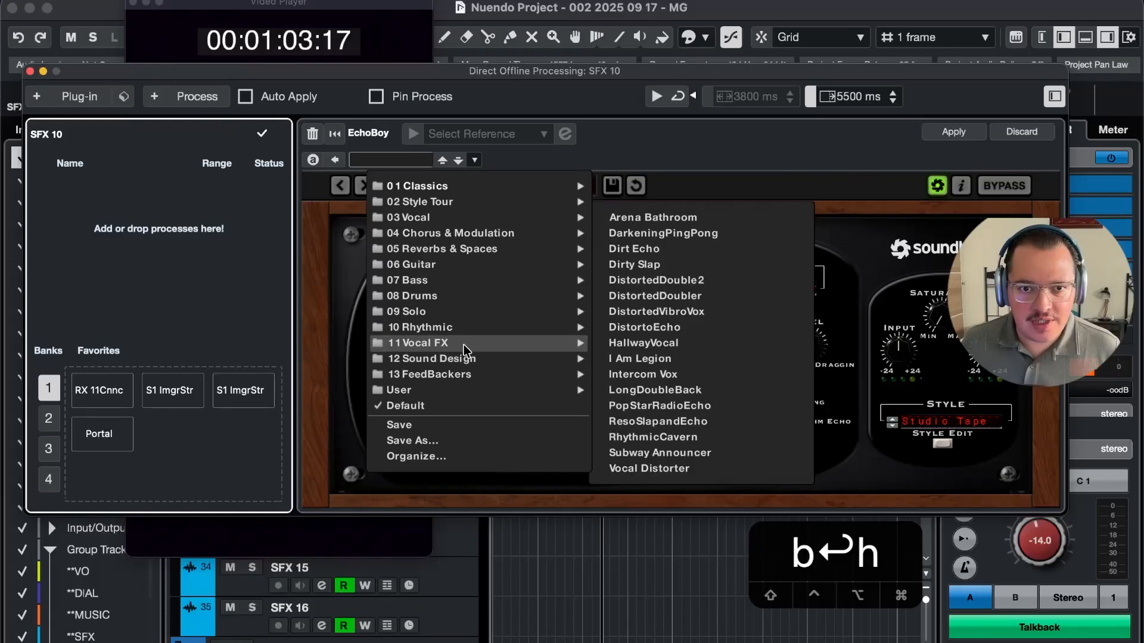
mouse_move(467, 364)
click(661, 350)
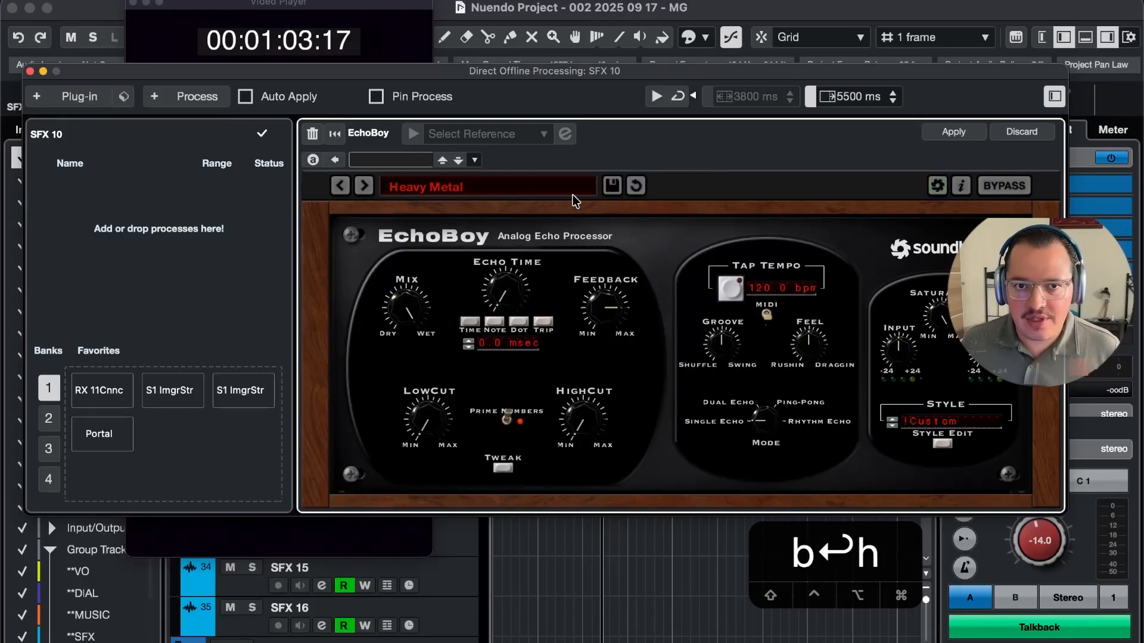
Choose EchoBoy's Nightmare Clowns preset and apply the processing to the Pc Bitcrushed Lazer Beam event on SFX 10
click(364, 185)
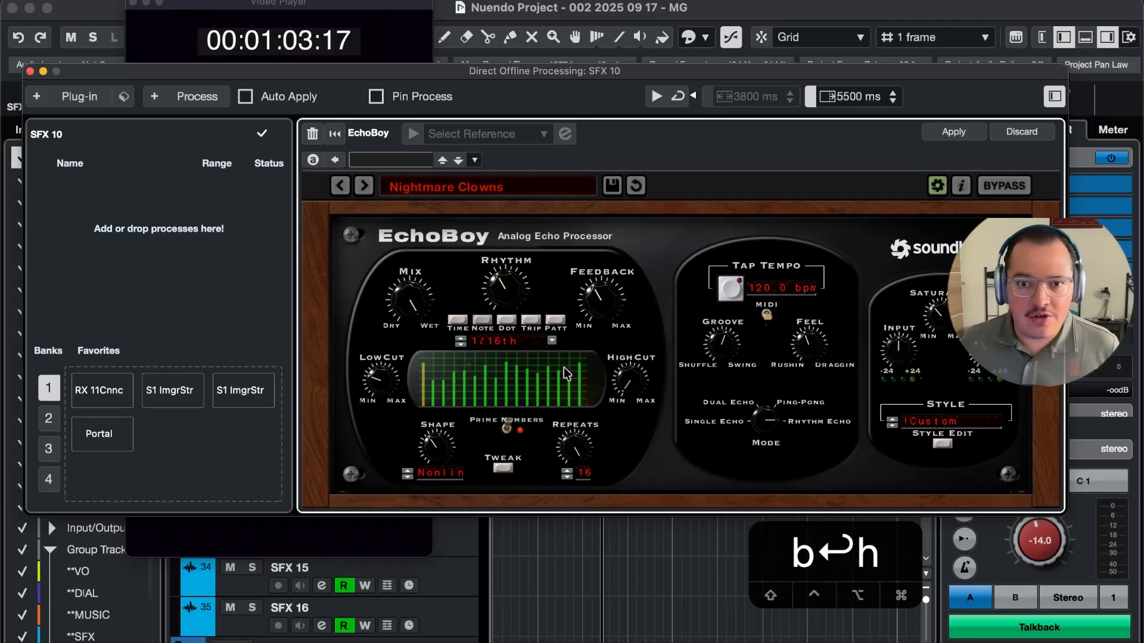
click(516, 187)
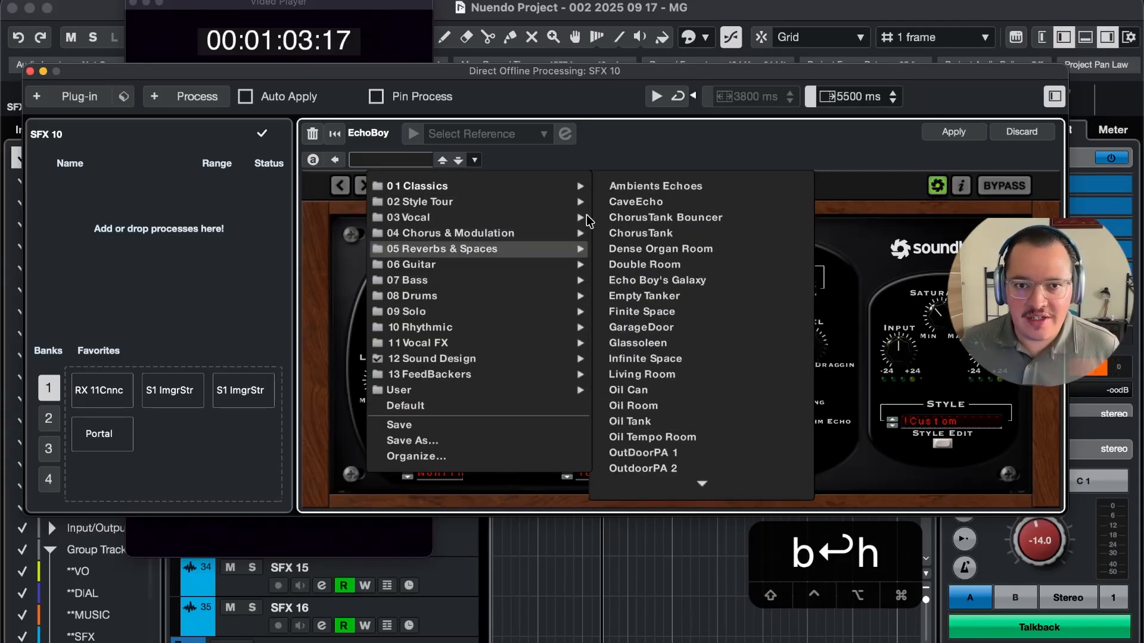
click(874, 178)
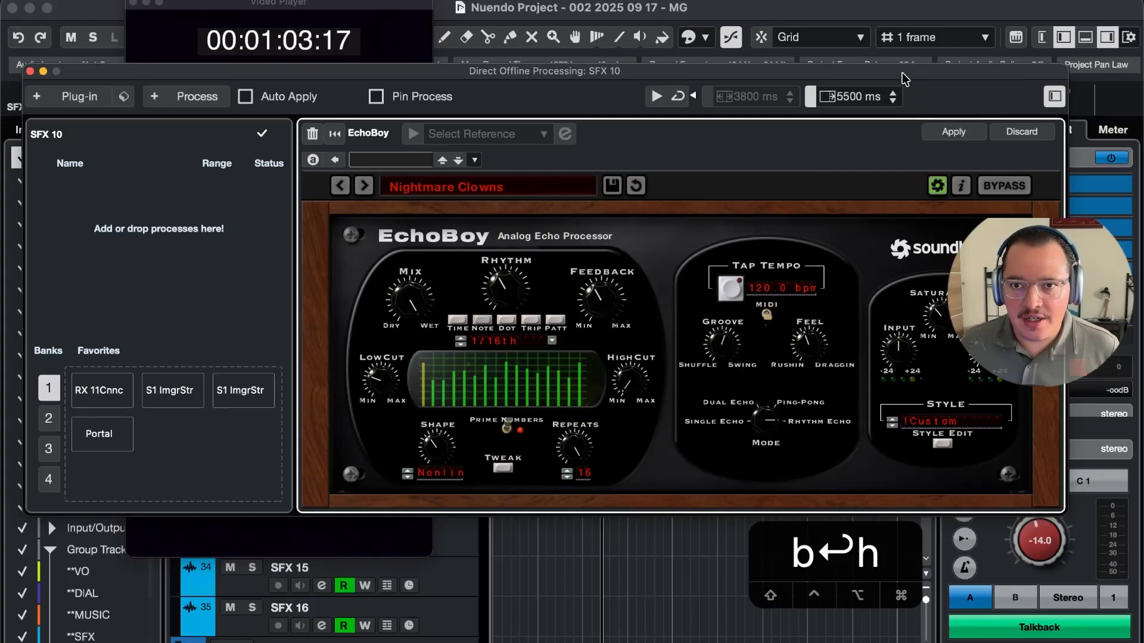
drag(891, 71, 871, 423)
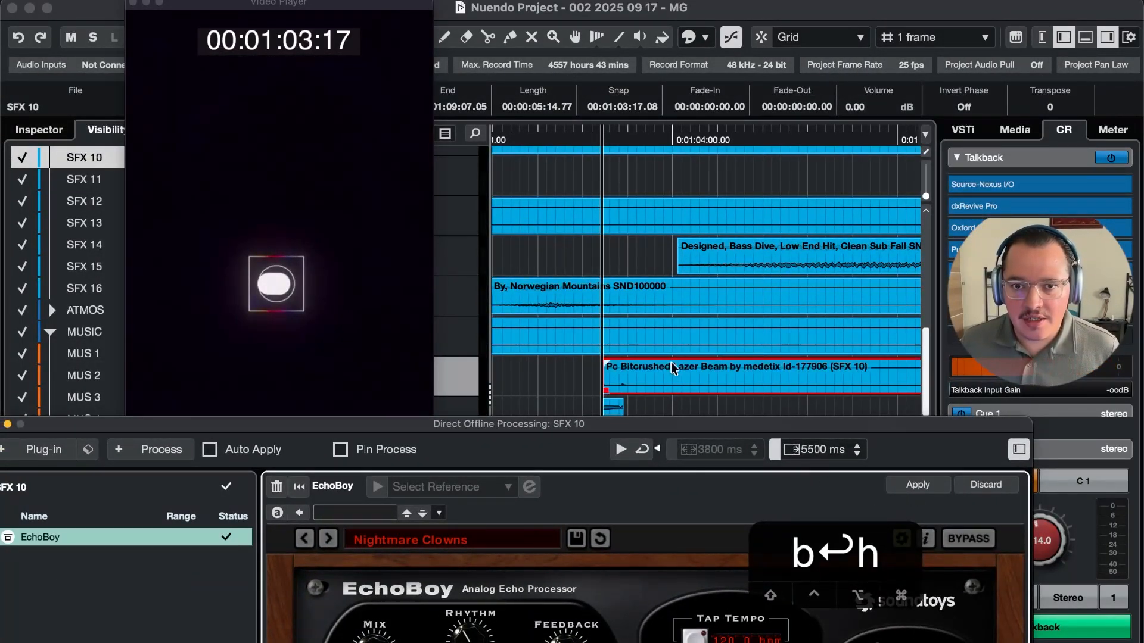
Solo the SFX 10 track and play back the processed Pc Bitcrushed Lazer Beam event
click(672, 366)
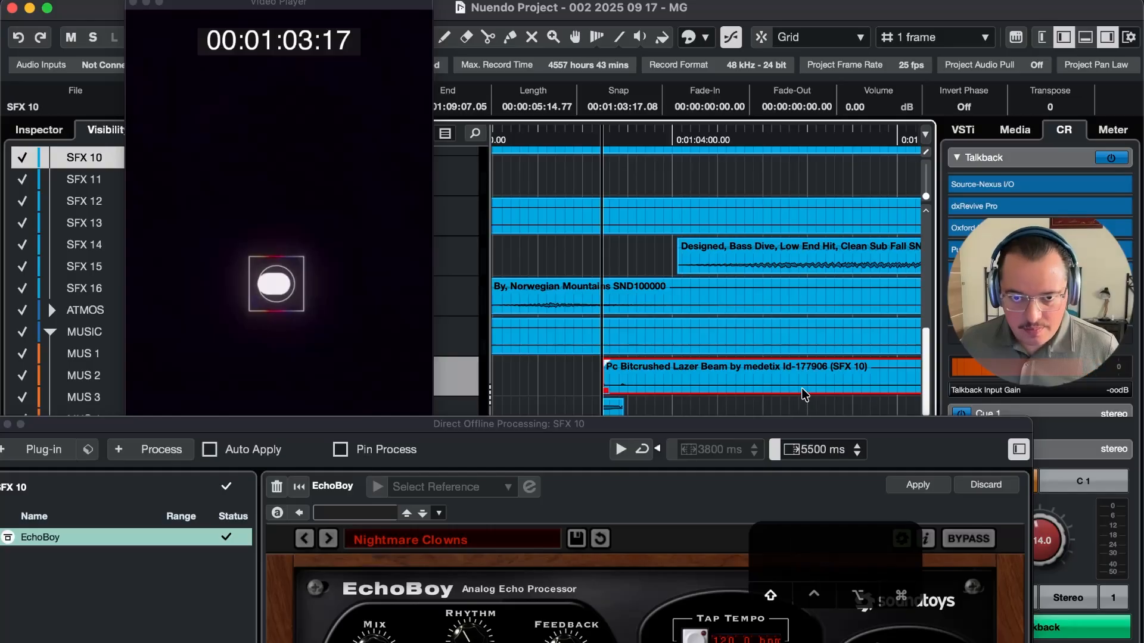
key(shift+space)
key(space)
click(920, 491)
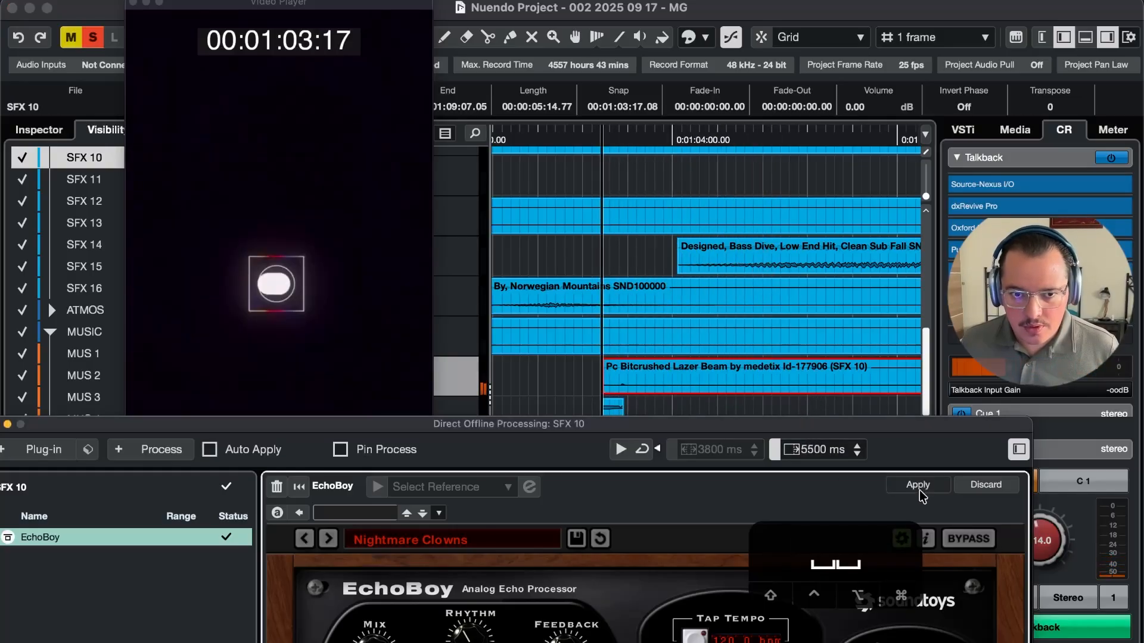
key(space)
Switch EchoBoy back to the ForbodingPlanet preset, apply it to the laser beam event and audition the result
drag(691, 423, 729, 280)
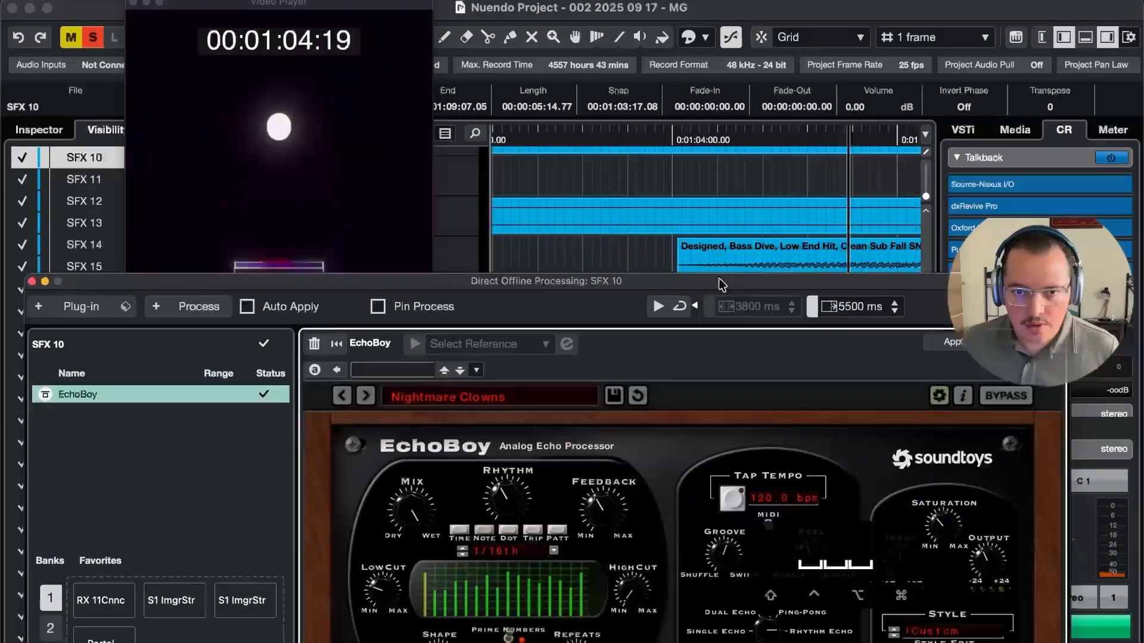
click(342, 396)
key(space)
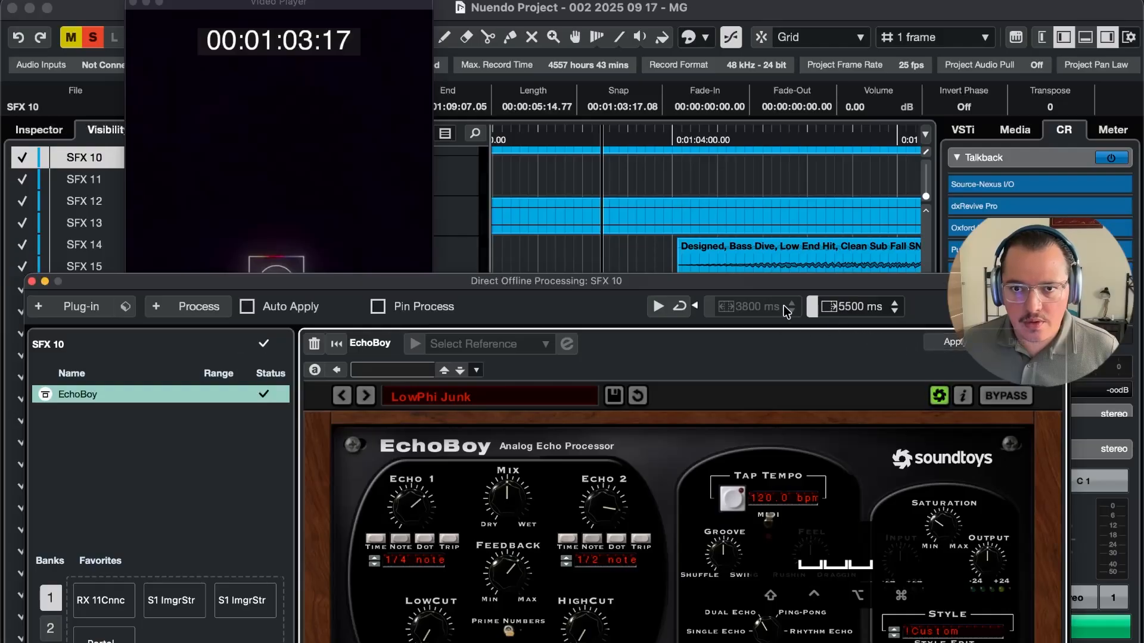
key(space)
drag(772, 284, 770, 406)
key(space)
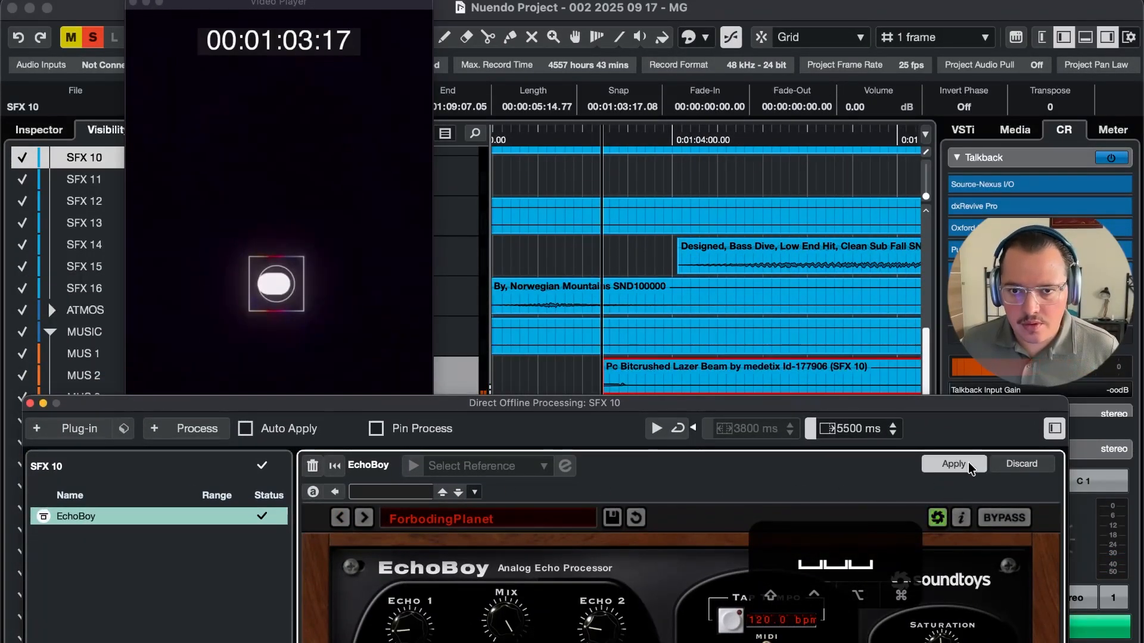
click(657, 428)
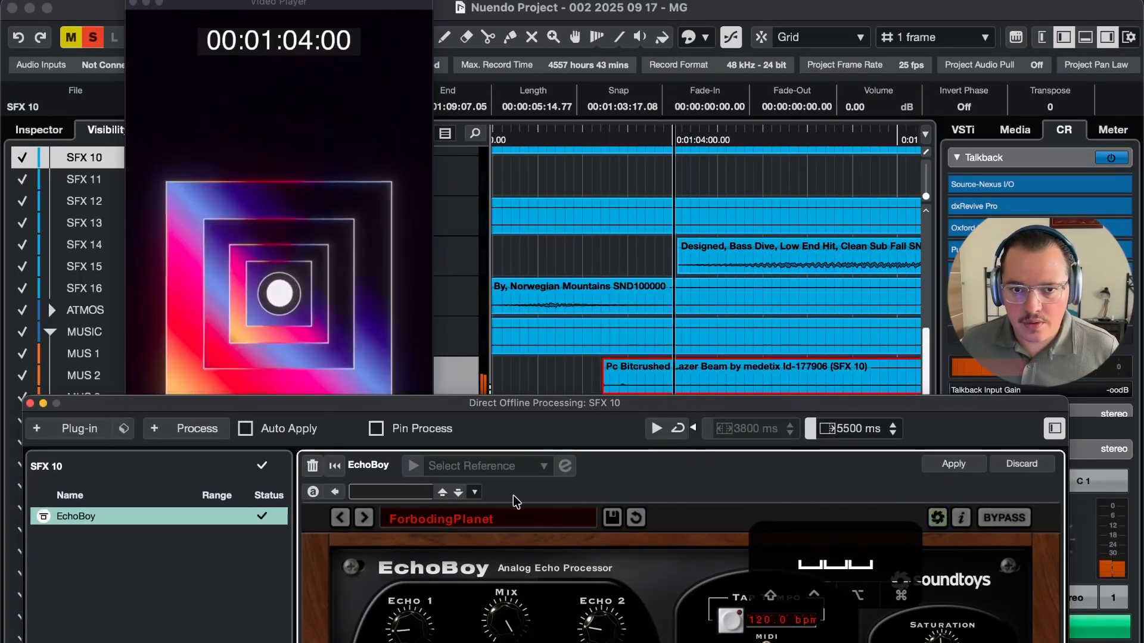
Step EchoBoy forward to the Odeed Boy preset, apply it to the laser beam event and audition it
click(363, 518)
click(364, 518)
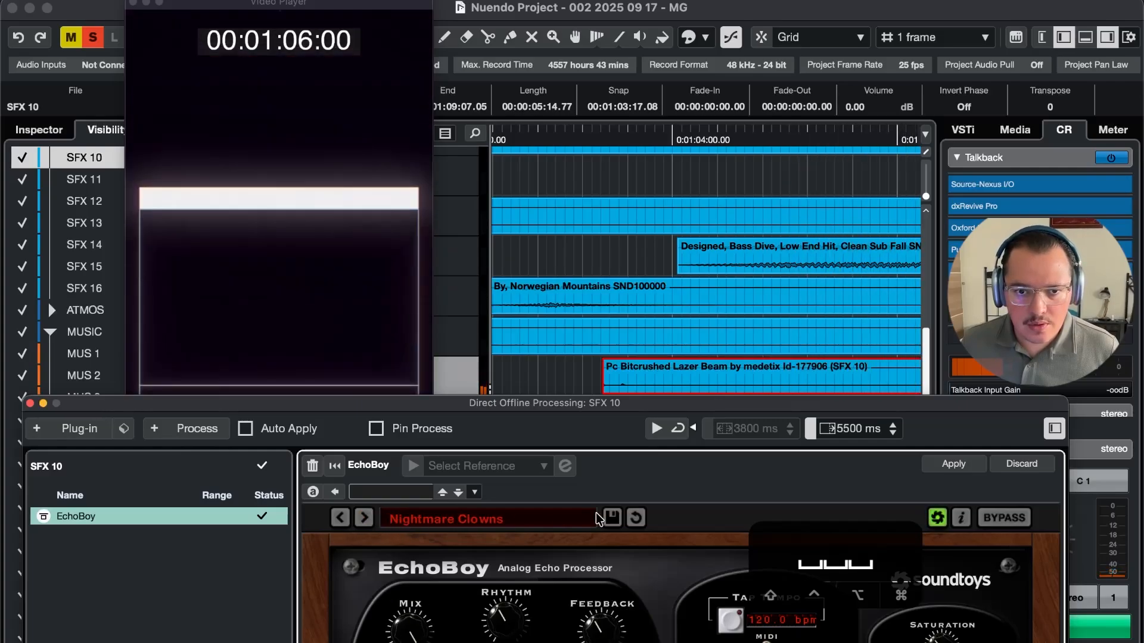
click(366, 522)
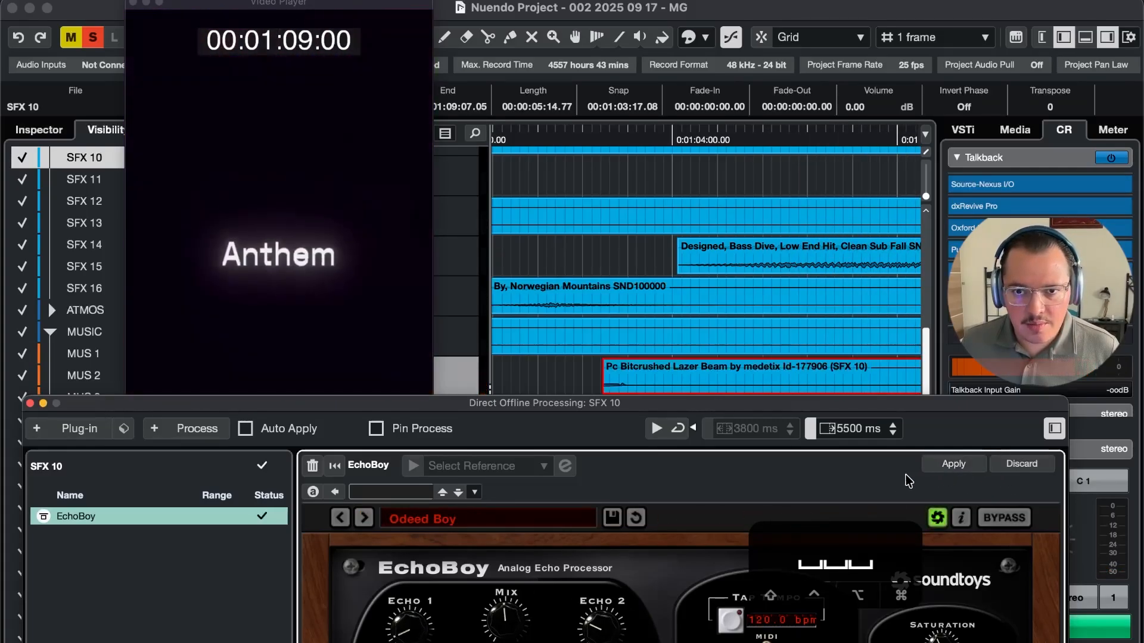
key(space)
key(space)
drag(755, 401, 778, 210)
key(space)
Load EchoBoy's Double Room preset from Reverbs & Spaces, audition it on the event and raise the Mix toward Wet
click(474, 331)
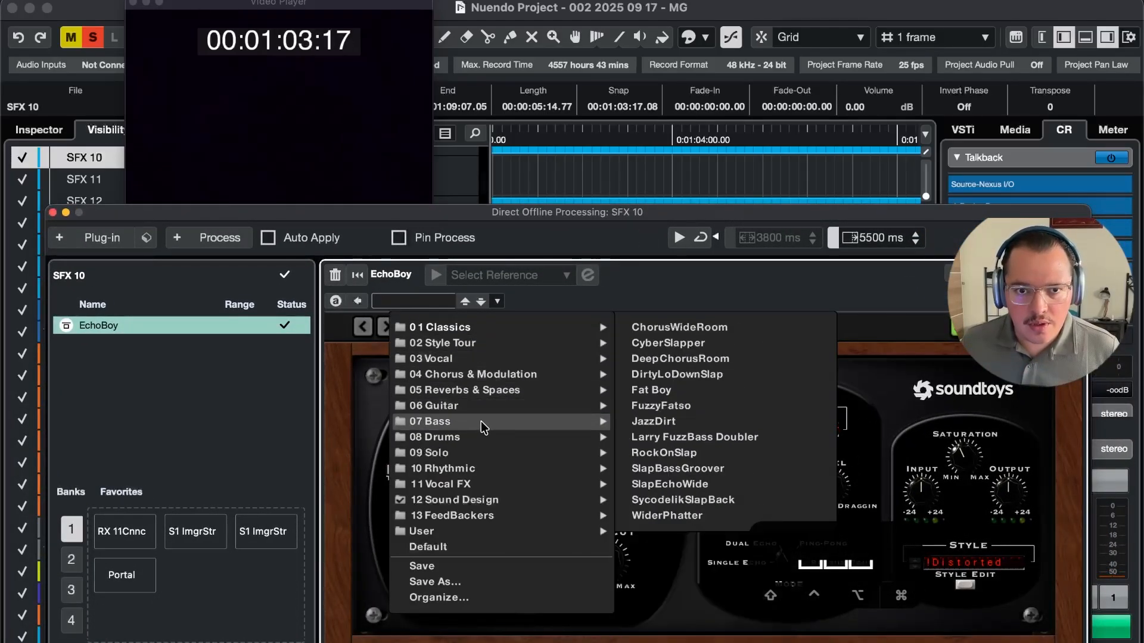
click(586, 398)
click(532, 329)
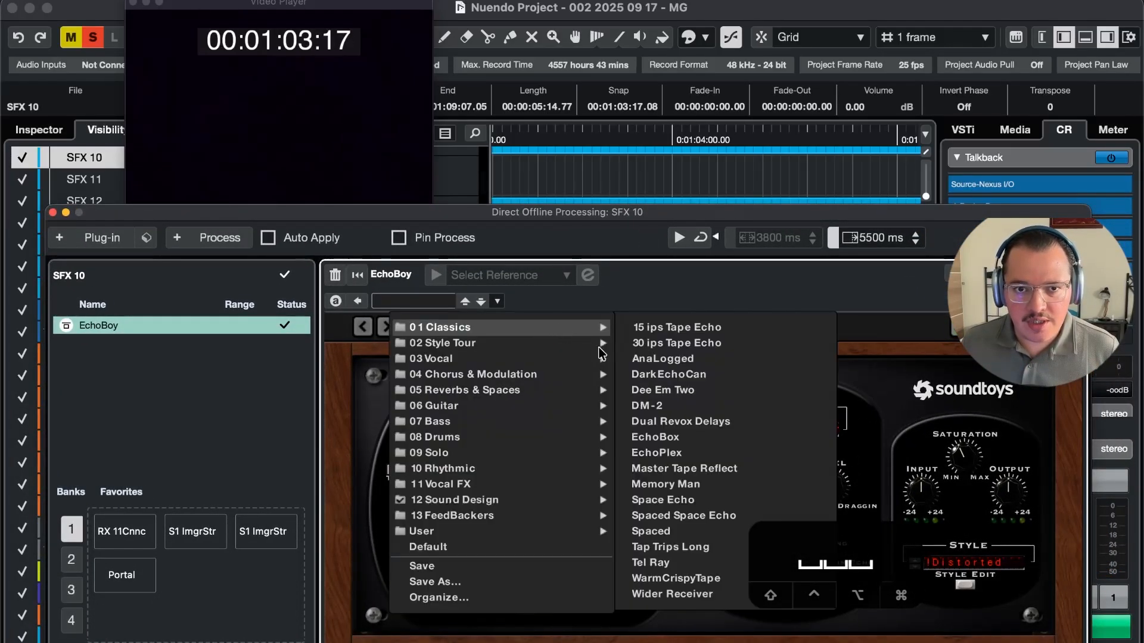
click(653, 476)
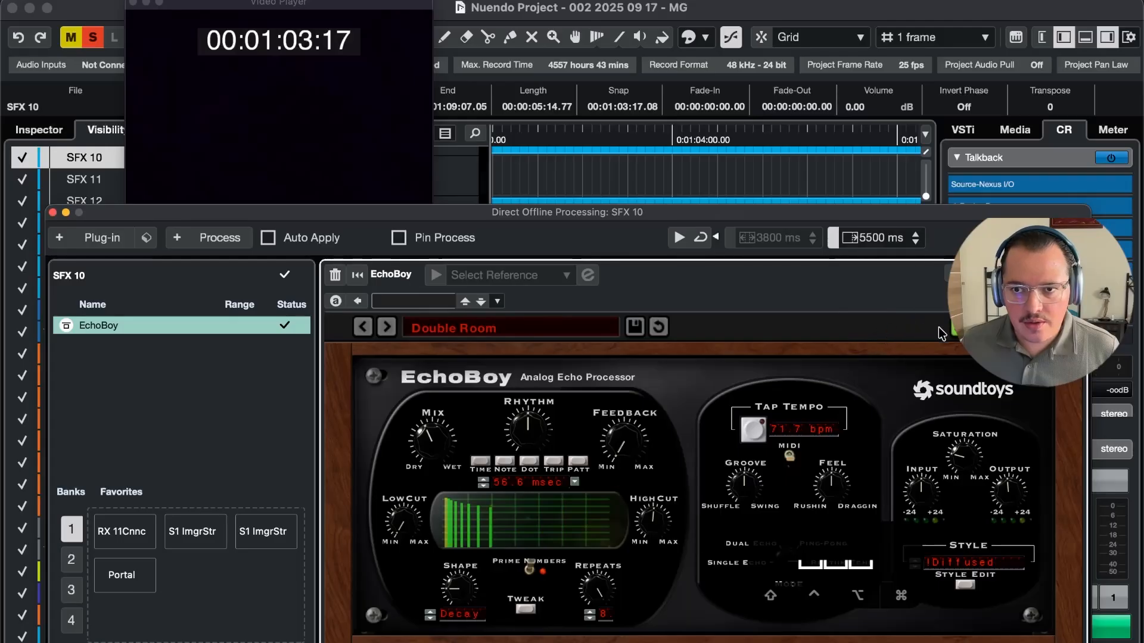
key(space)
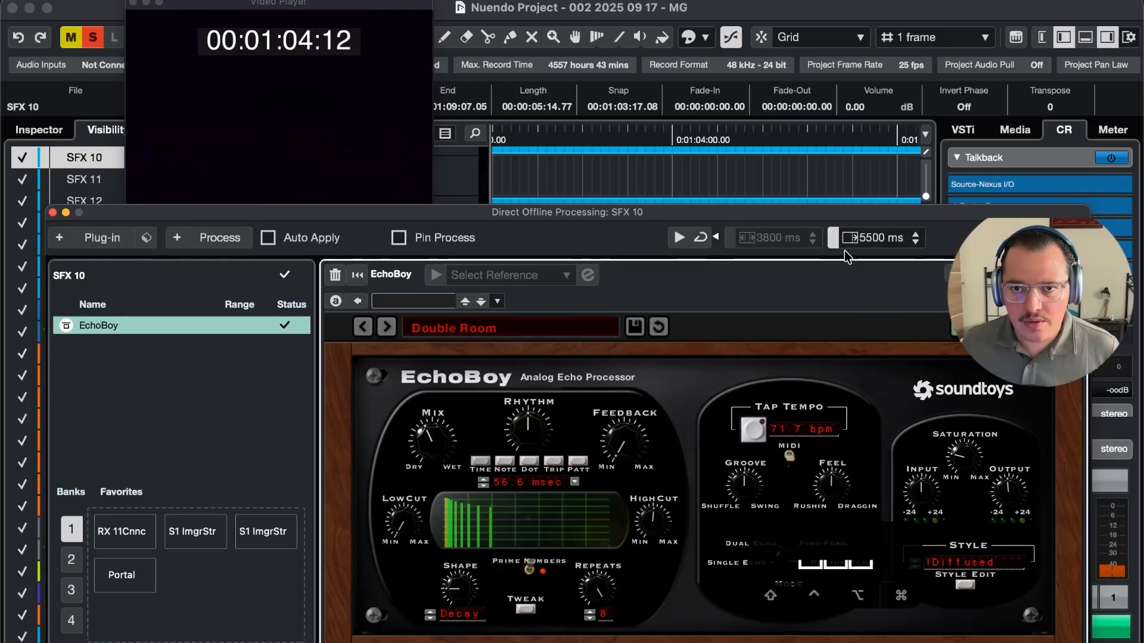
key(space)
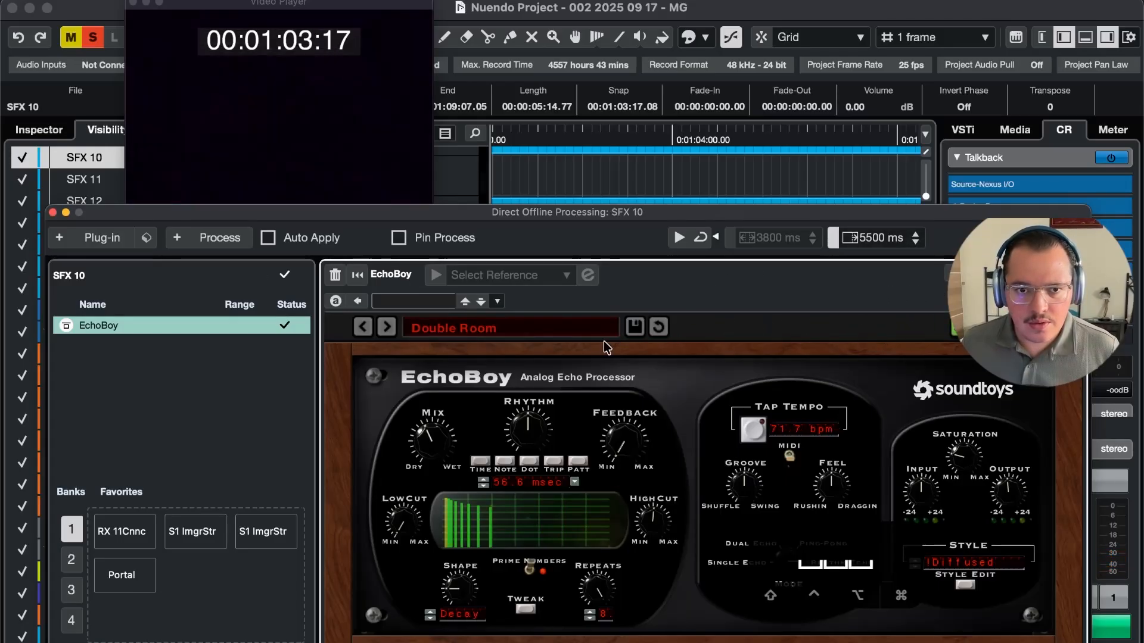
key(space)
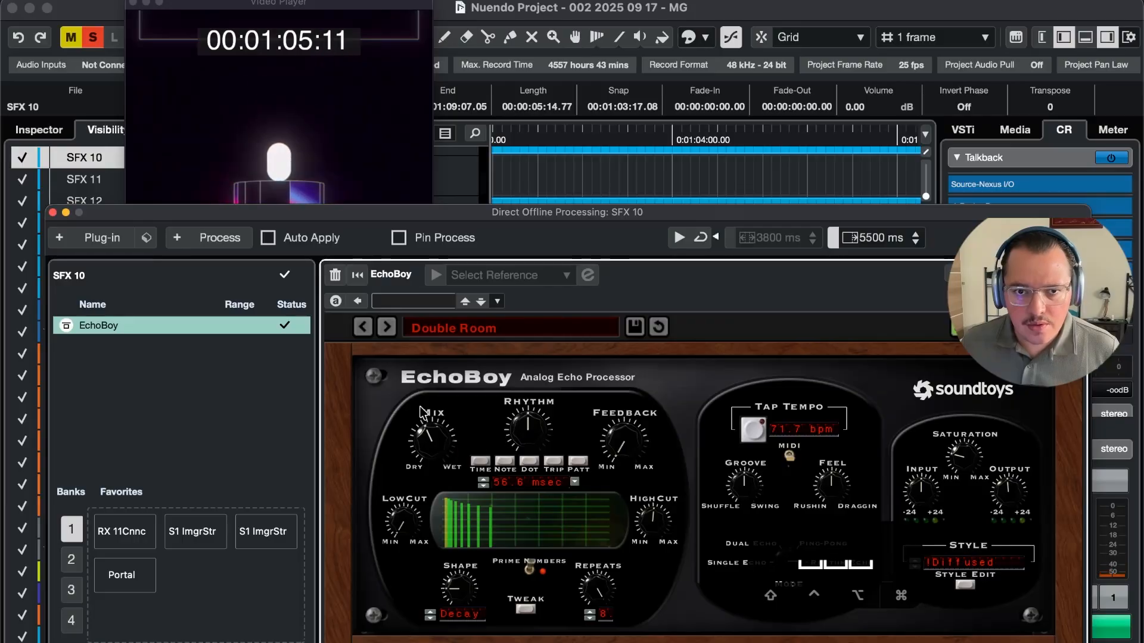
drag(421, 411, 422, 376)
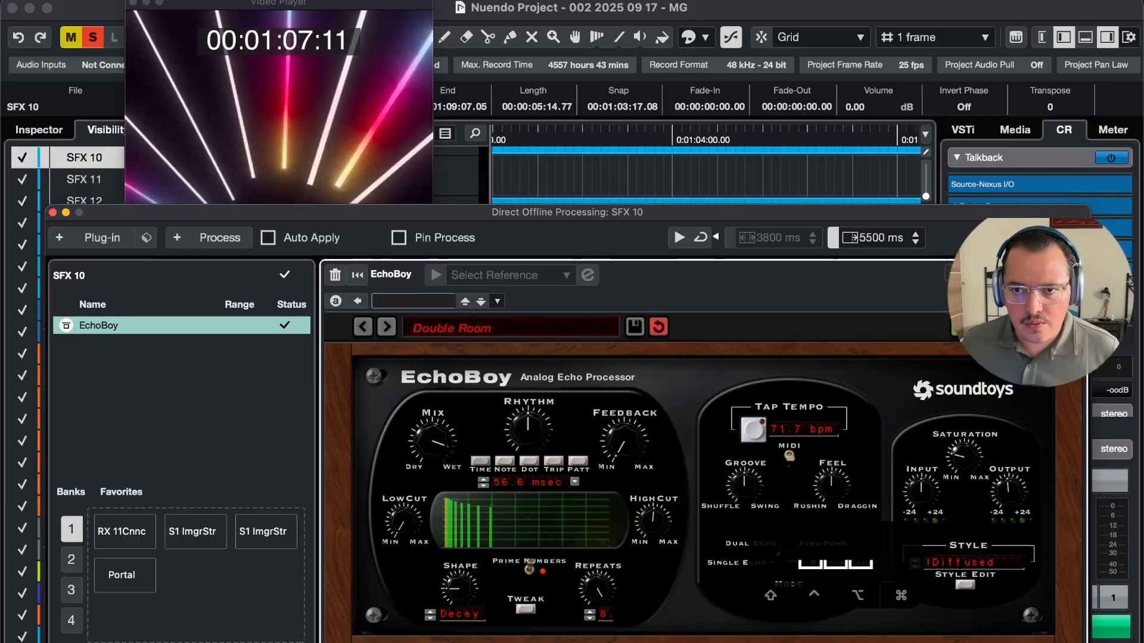
Load EchoBoy's CaveEcho preset from Reverbs & Spaces and raise the Mix toward Wet
click(513, 328)
mouse_move(573, 335)
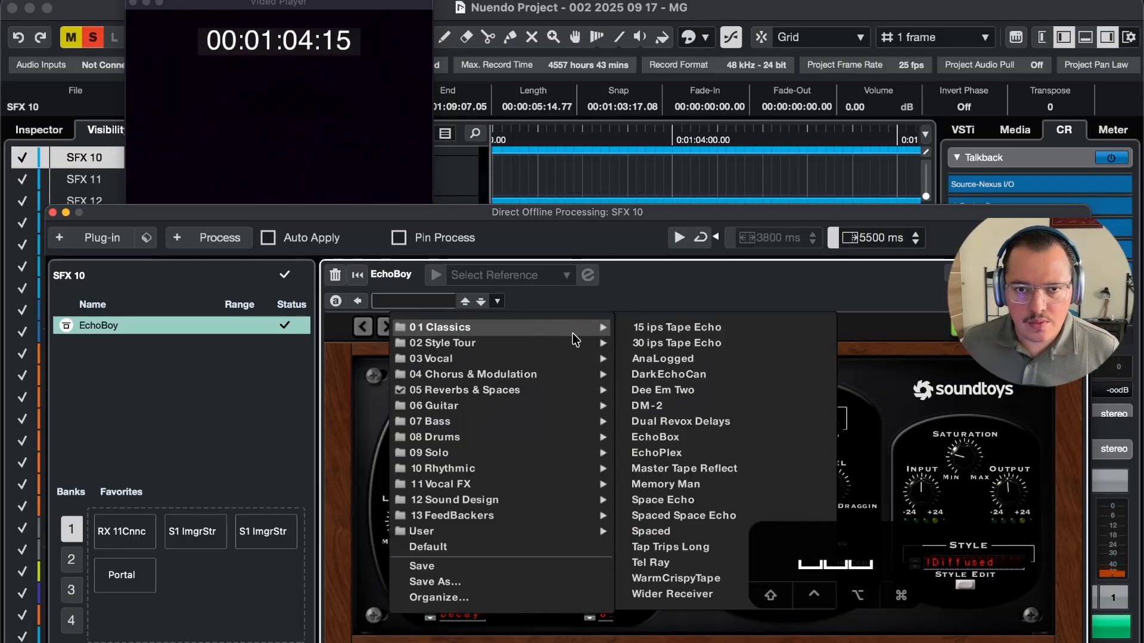
mouse_move(572, 390)
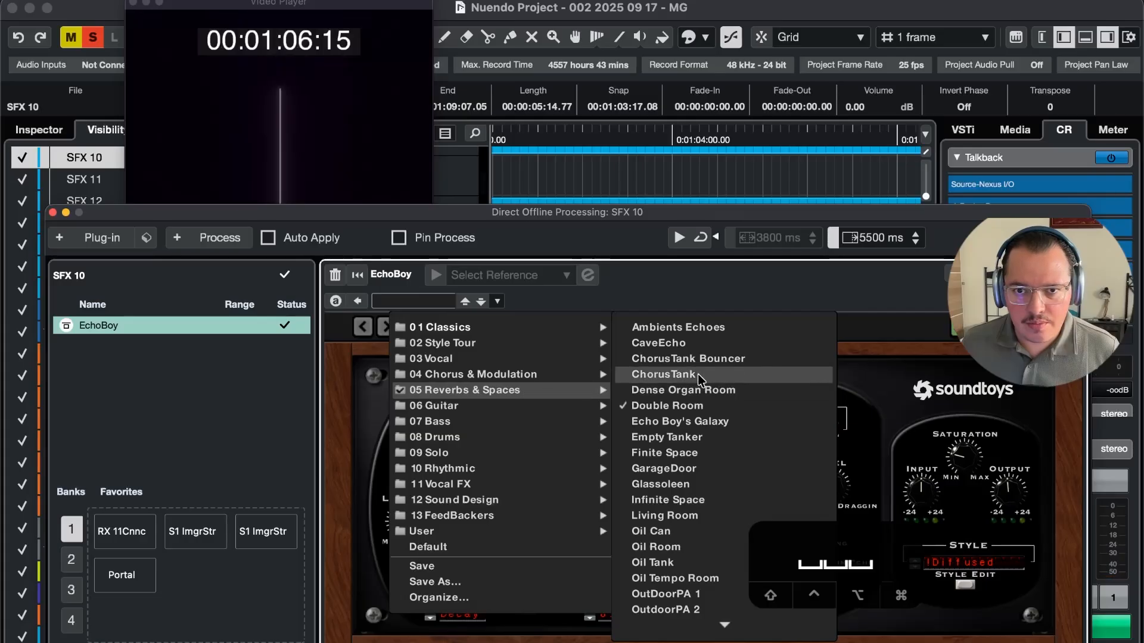
click(699, 342)
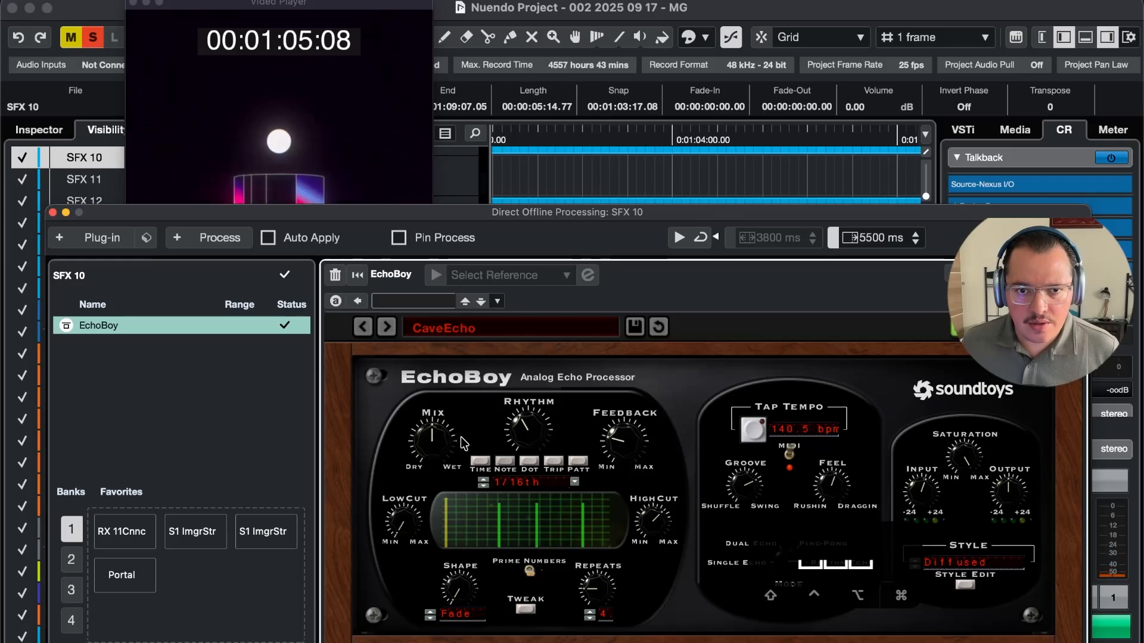
drag(447, 437, 453, 406)
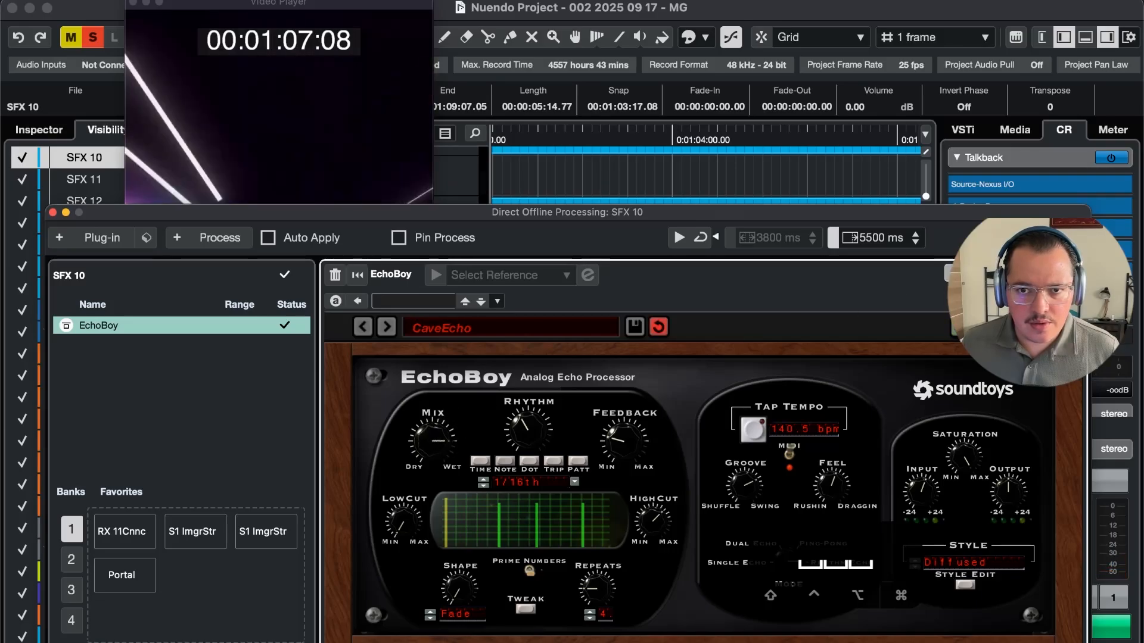
Play back the laser beam event on SFX 10 with the CaveEcho processing
drag(938, 217, 822, 479)
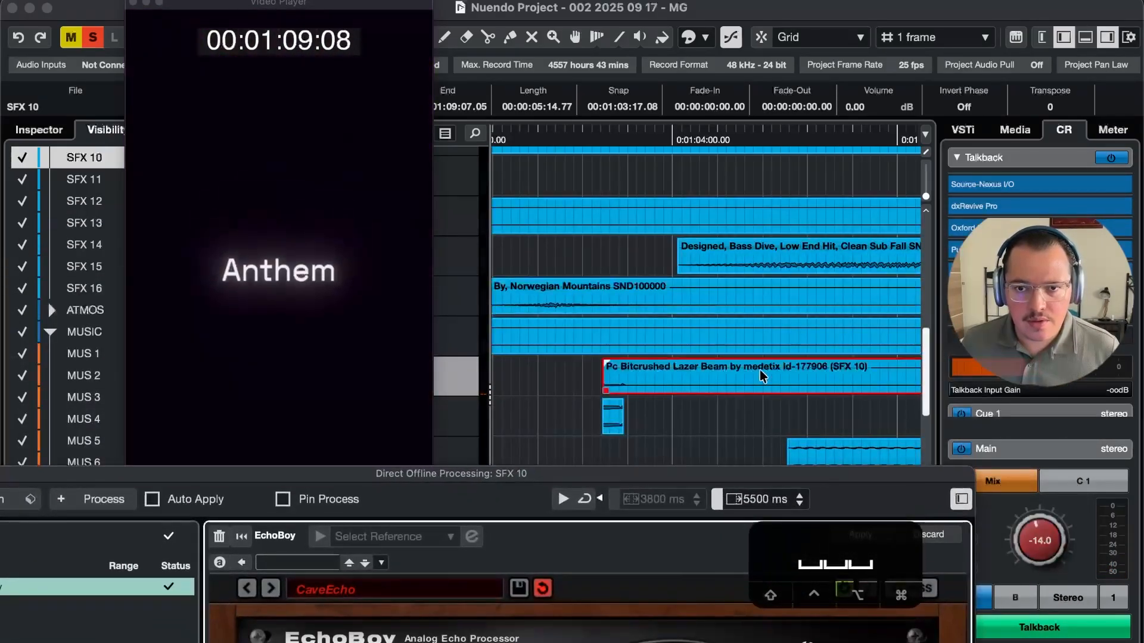
key(space)
click(748, 370)
key(g)
key(space)
key(r)
key(space)
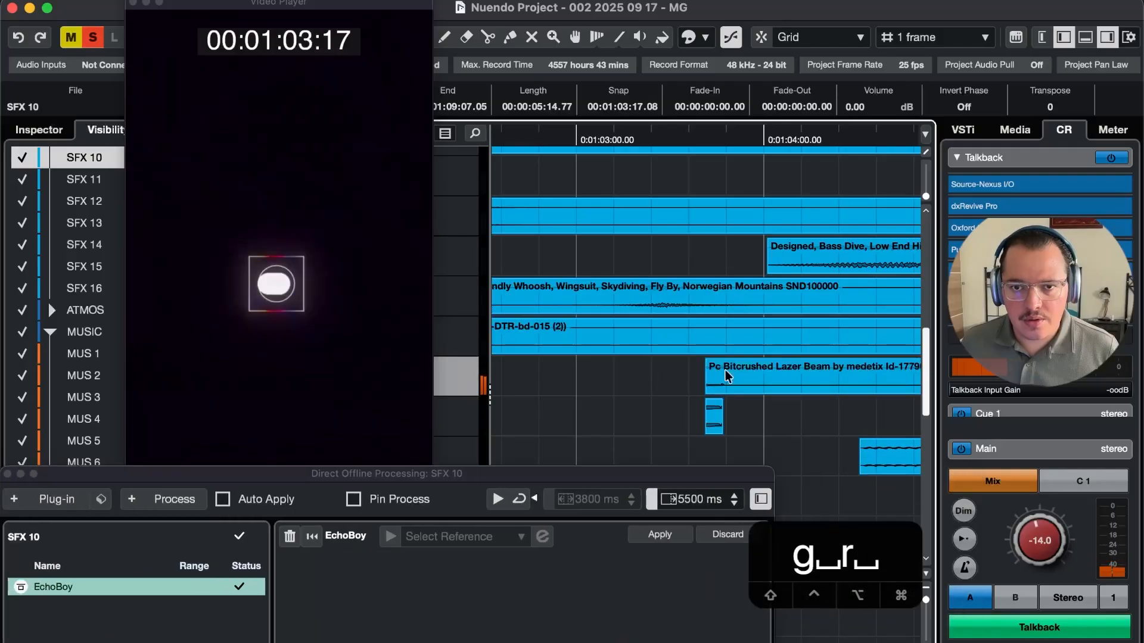
key(g)
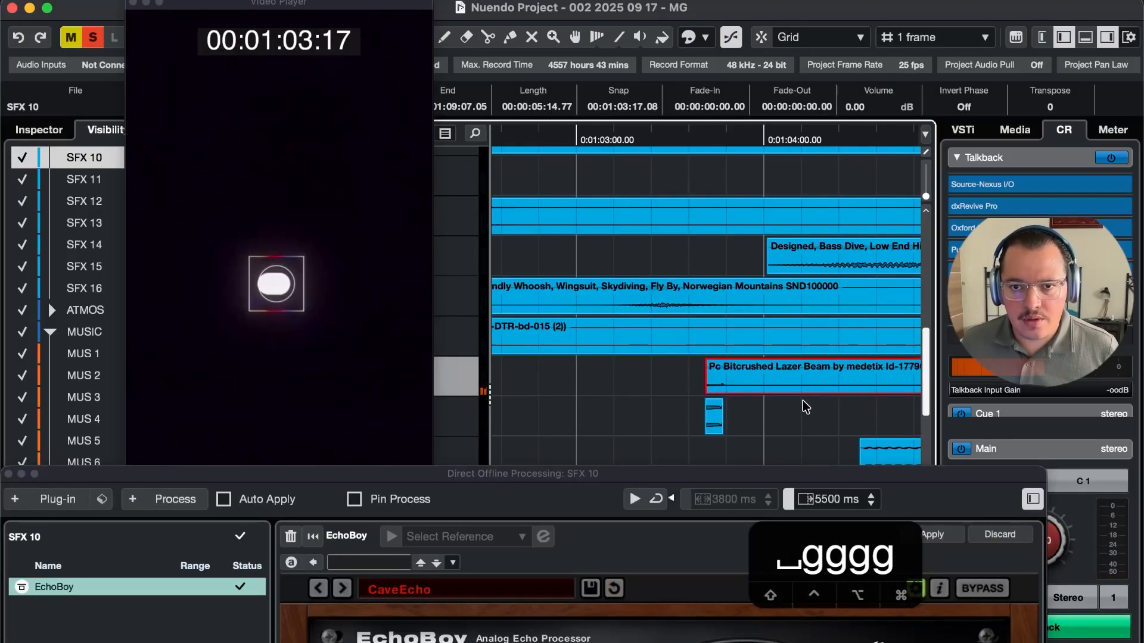
key(r)
key(r)
key(r)
key(r)
key(r)
key(r)
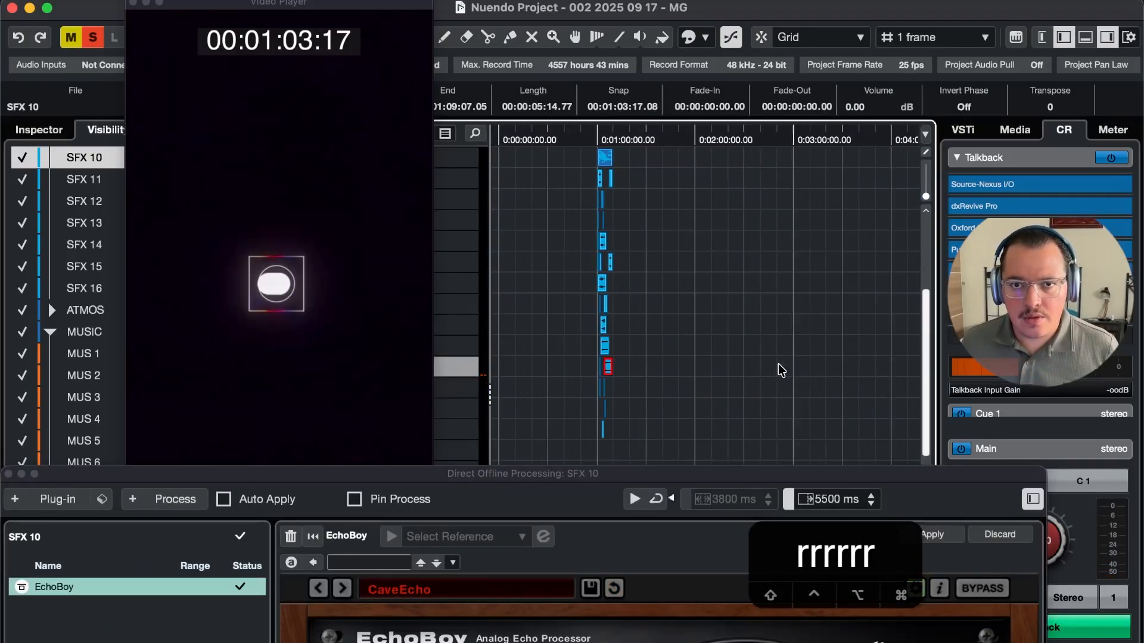
key(t)
key(t)
key(t)
key(t)
key(t)
key(t)
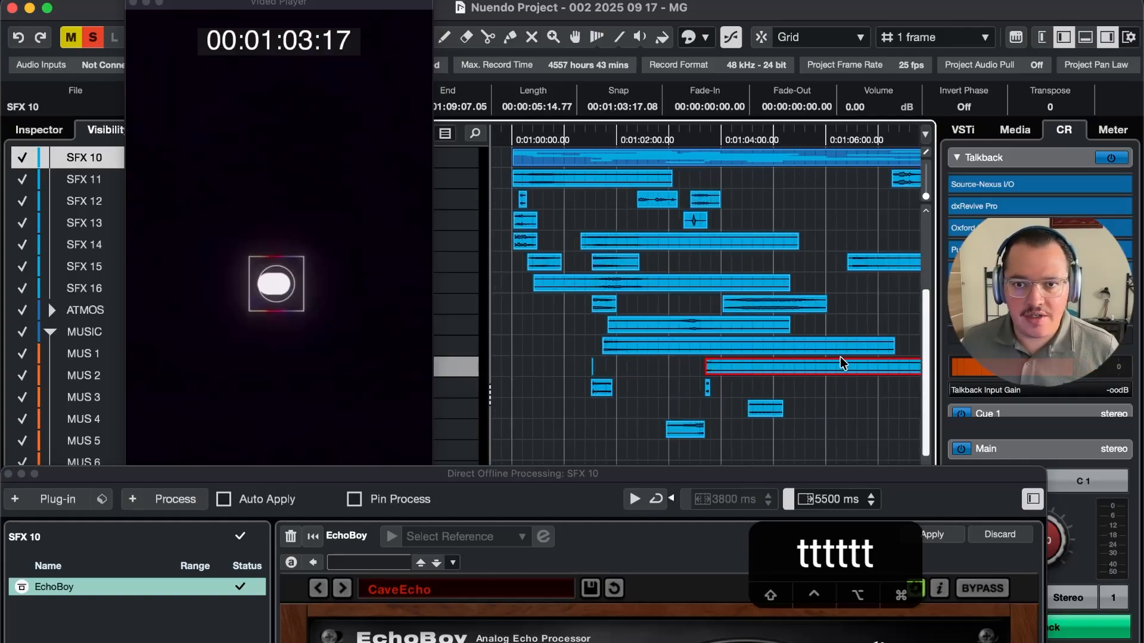
key(t)
key(t)
key(t)
key(t)
Play through the soloed section from about 00:01:03 and examine the layout of the SFX events
key(3)
click(634, 407)
key(g)
key(space)
key(1)
key(r)
key(r)
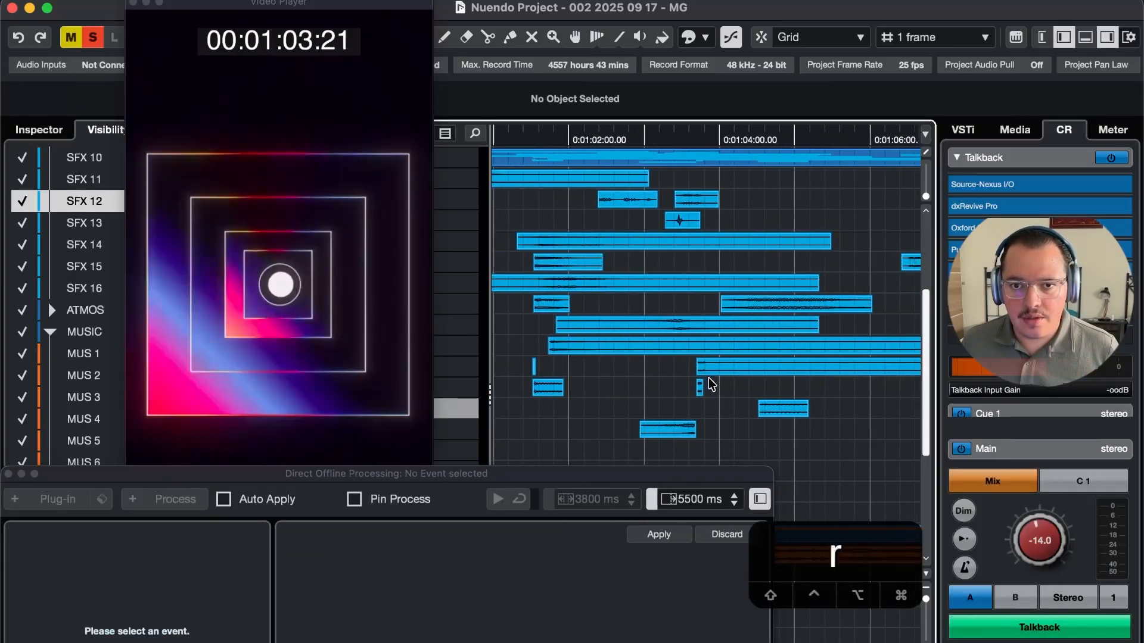
key(r)
key(r)
key(r)
key(r)
key(r)
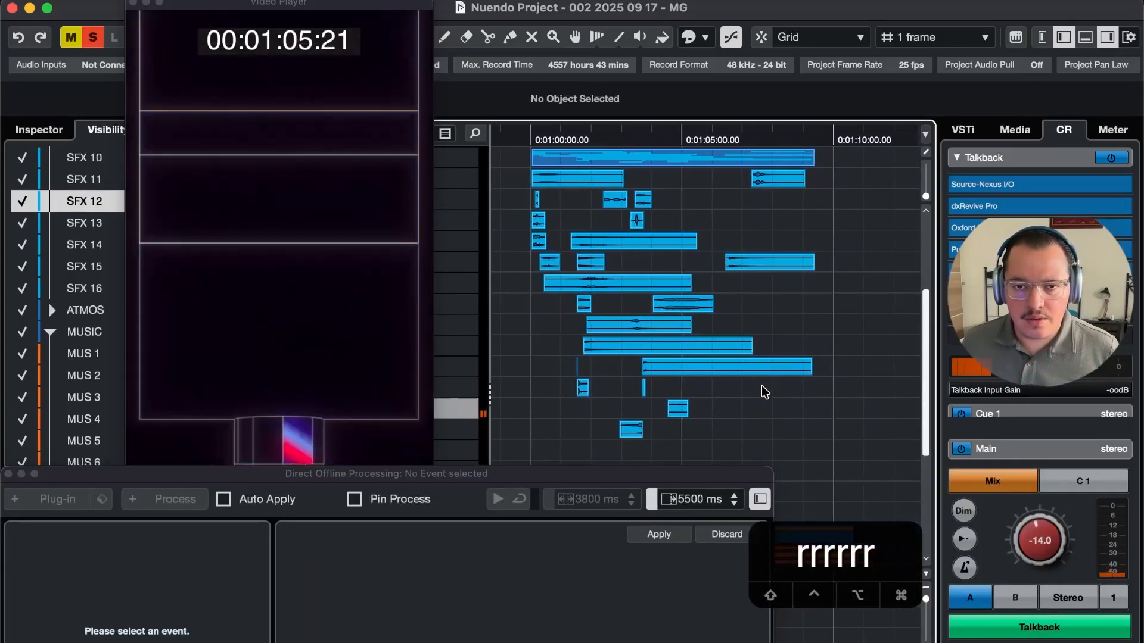
key(space)
key(t)
key(space)
key(t)
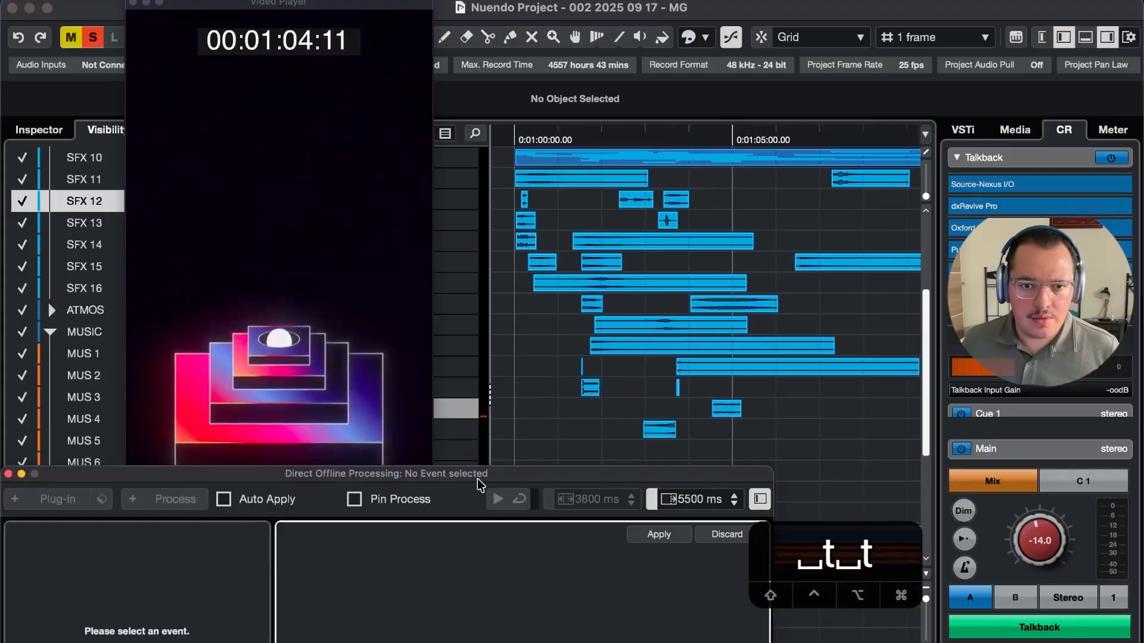
Close the Direct Offline Processing window and shrink the video player so the track list is uncovered
key(h)
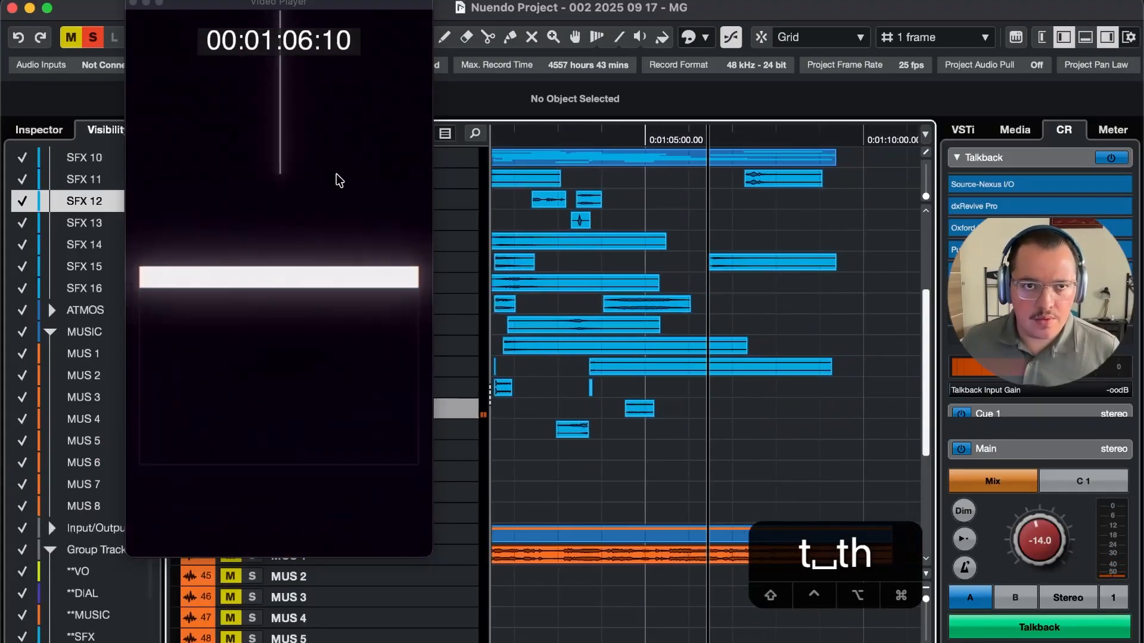
drag(432, 555, 356, 454)
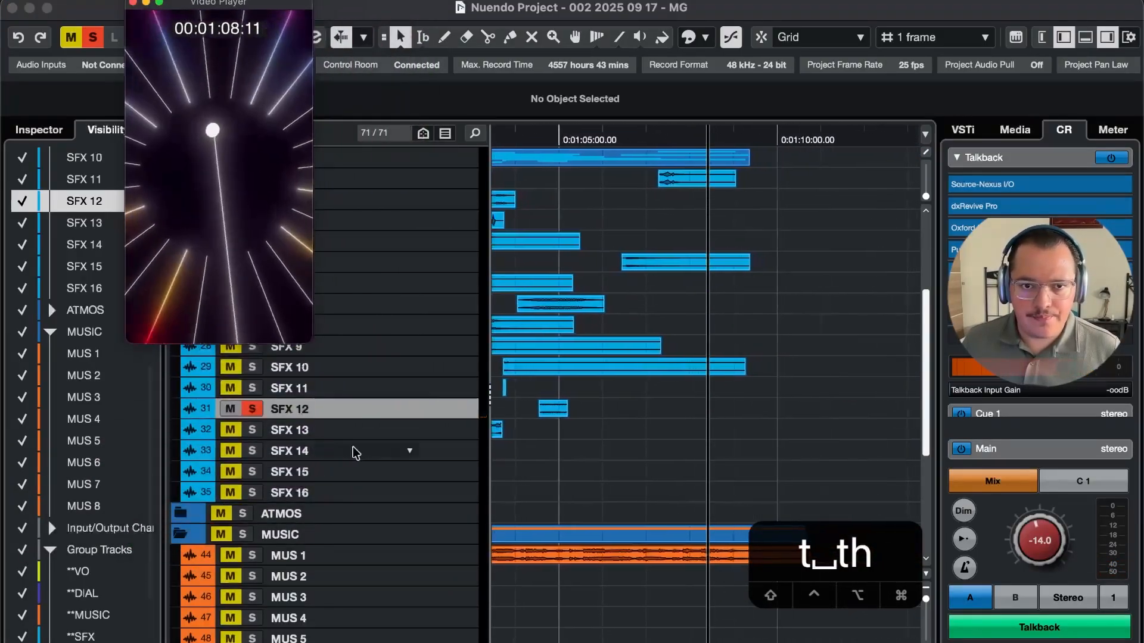
Turn off solo, select the Pc Bitcrushed Lazer Beam event on SFX 10 and enlarge its track height
key(r)
key(r)
key(r)
key(r)
key(space)
key(t)
key(t)
key(t)
key(t)
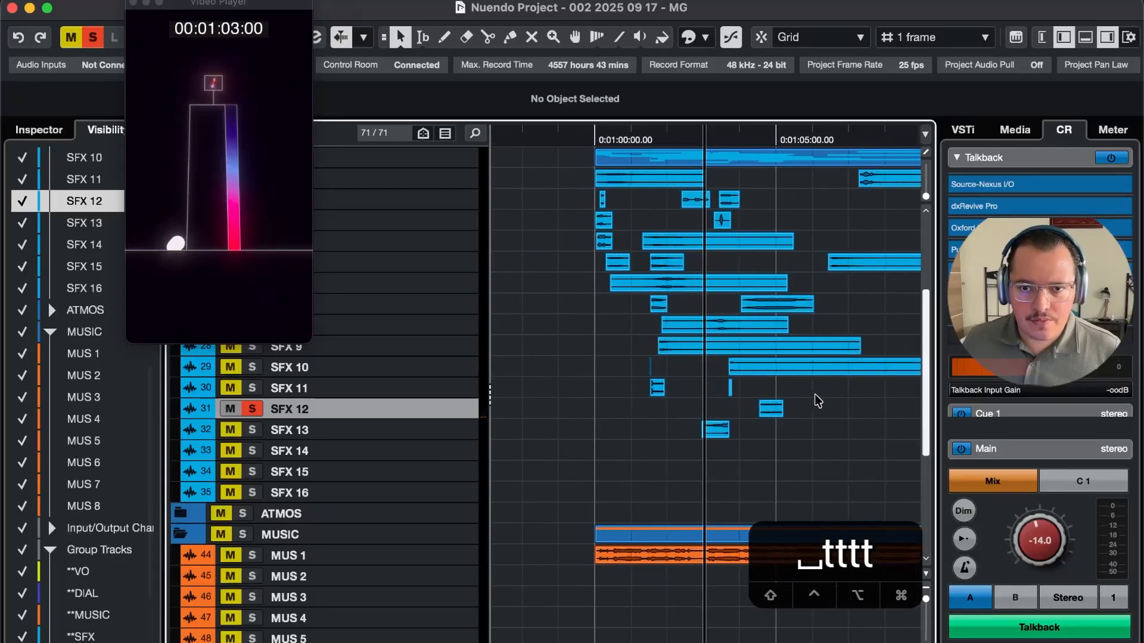
key(t)
key(t)
key(s)
click(830, 369)
key(super+t)
key(super+t)
key(super+t)
key(g)
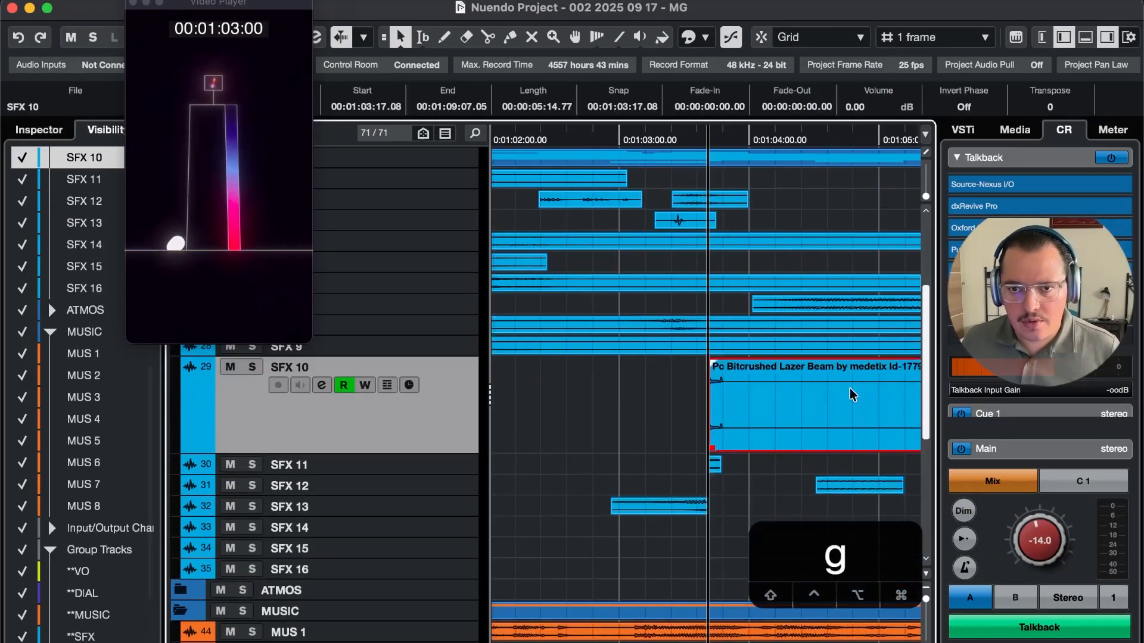
Solo SFX 10, reduce its track height and play back the laser beam event with its CaveEcho processing
key(shift+r)
key(t)
key(space)
key(t)
key(r)
key(r)
key(r)
key(r)
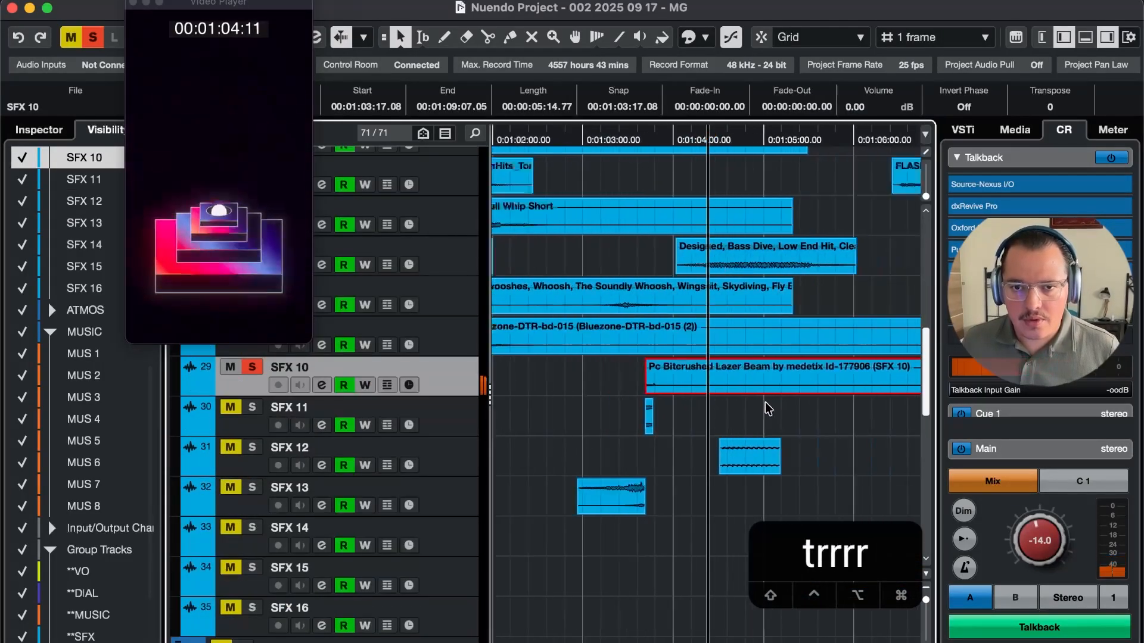
key(space)
key(space)
key(h)
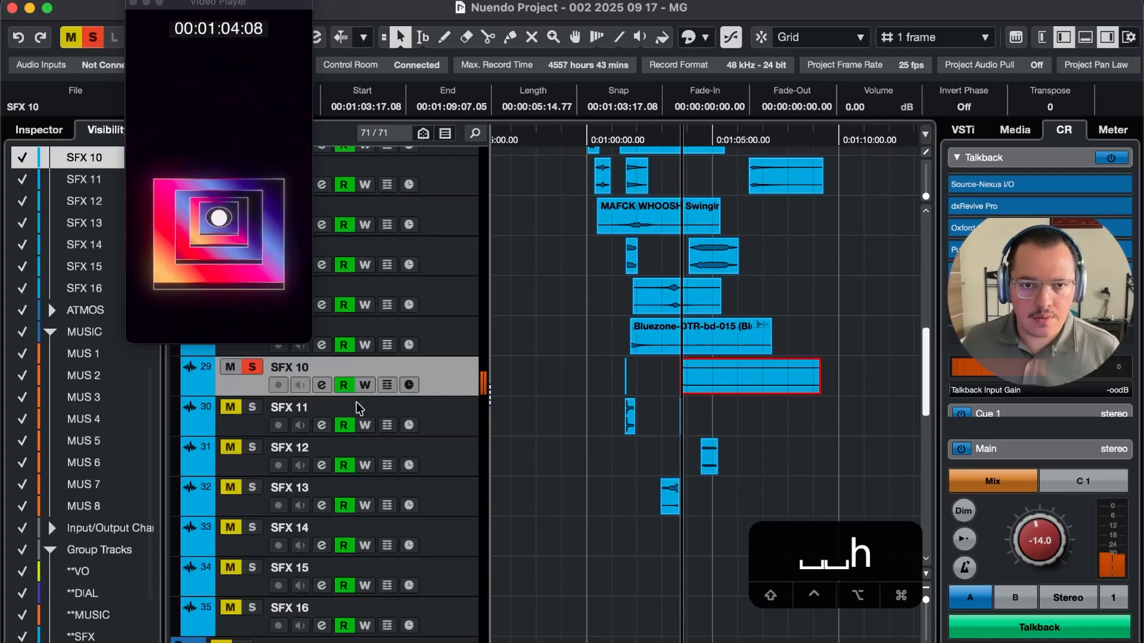
key(h)
key(h)
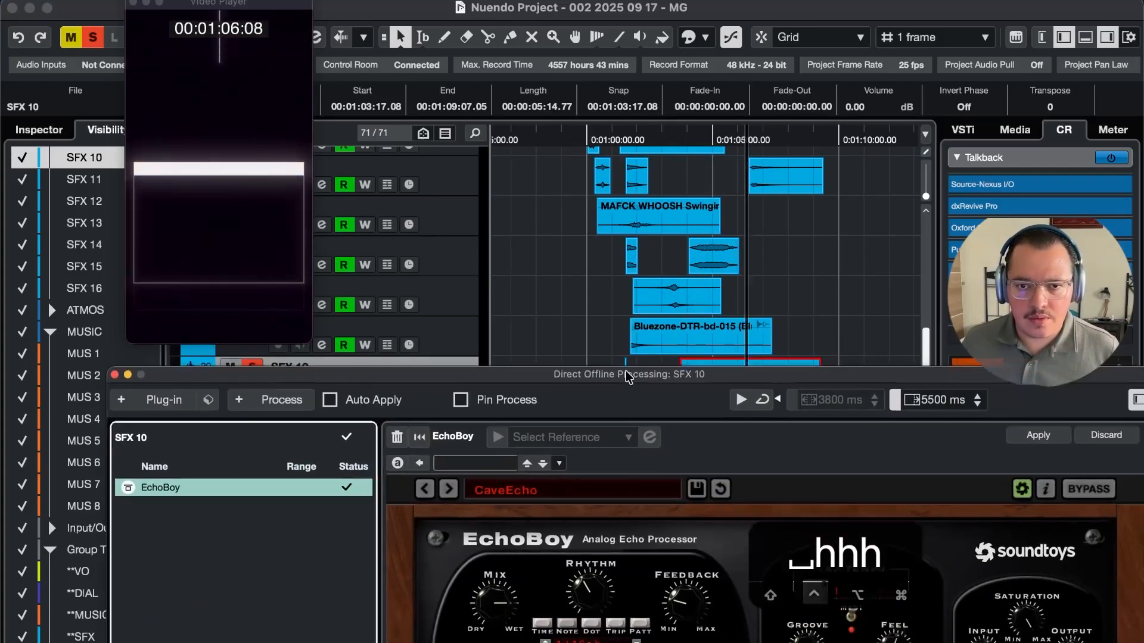
Try the 30 ips Tape Echo and AnaLogged presets of EchoBoy on the SFX 10 event in Direct Offline Processing
double_click(627, 374)
key(space)
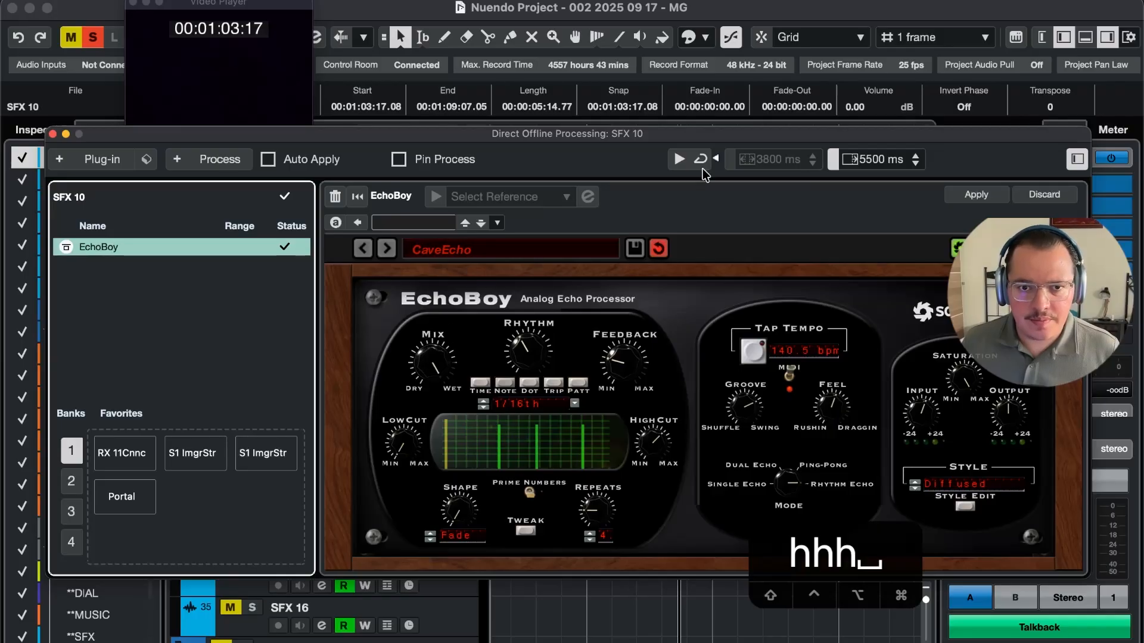
click(974, 201)
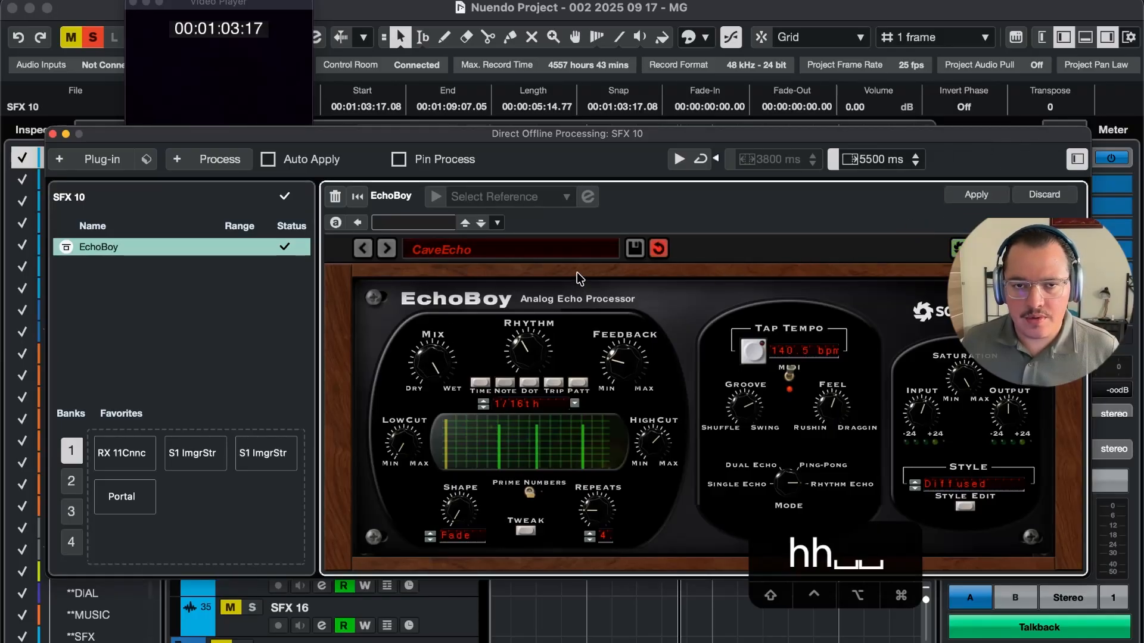
click(513, 250)
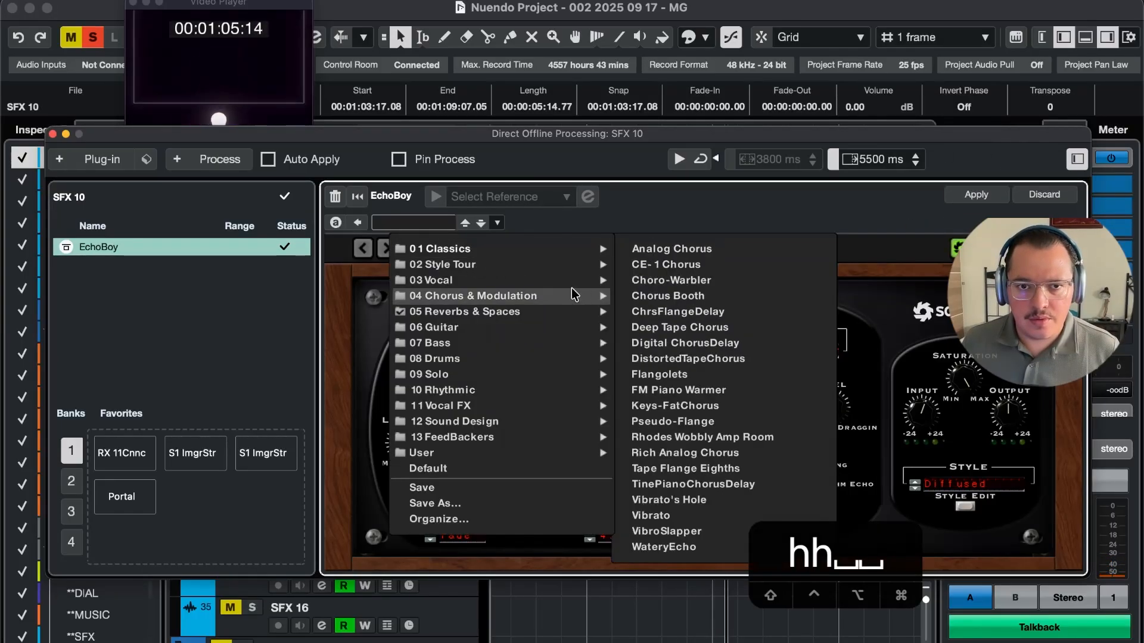
mouse_move(507, 248)
click(718, 264)
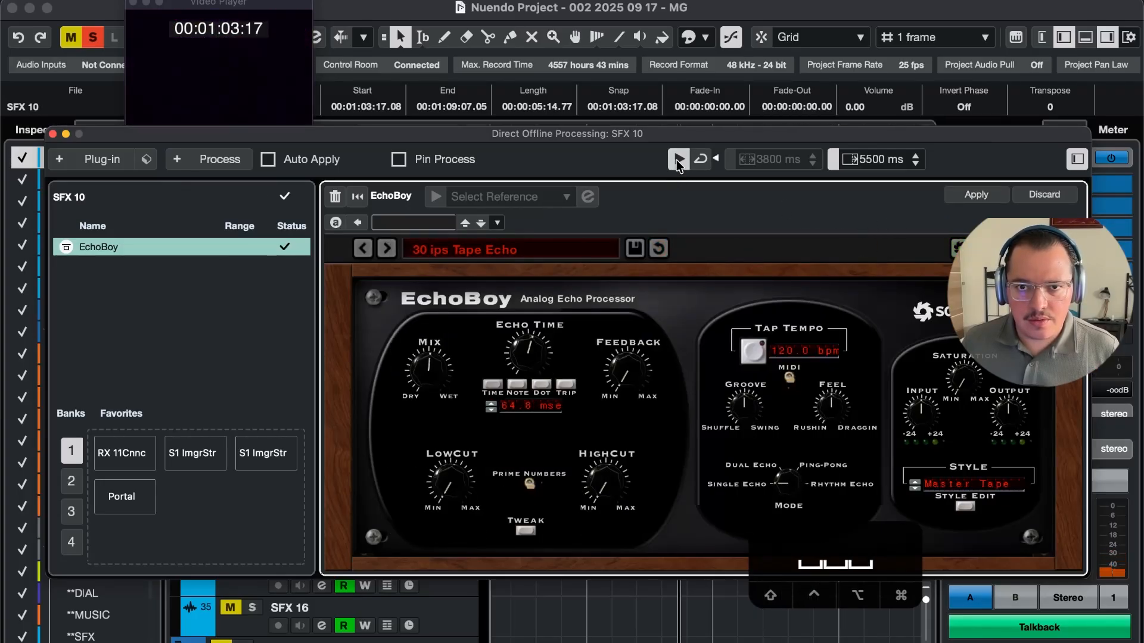
click(386, 248)
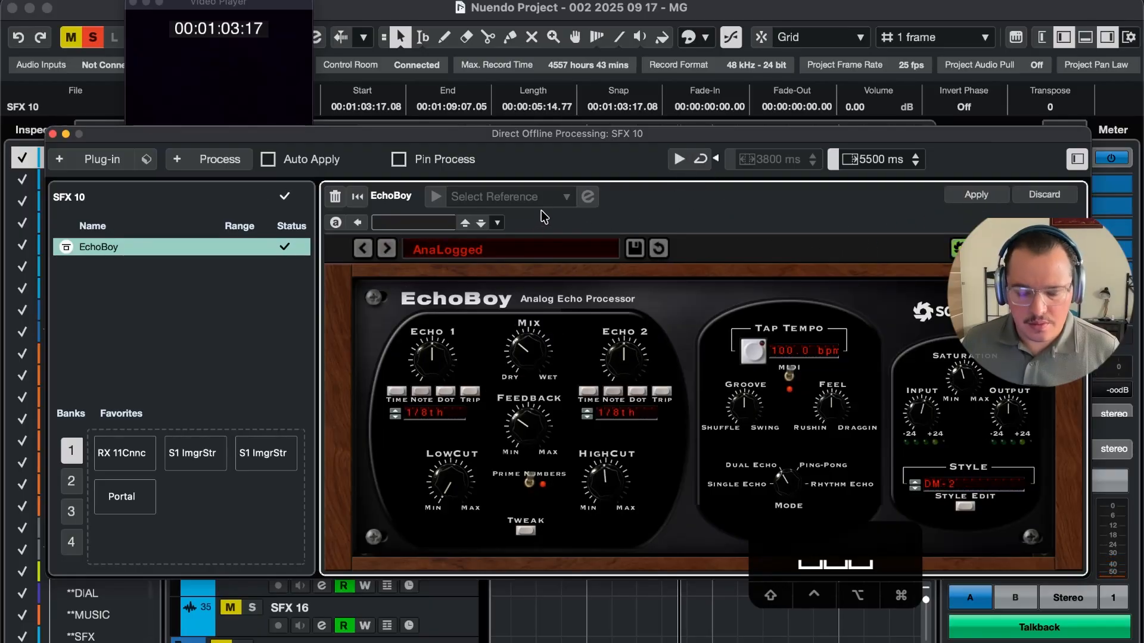
Play back the soloed SFX 10 event with the AnaLogged preset and examine its waveform
key(h)
key(space)
key(t)
key(t)
key(t)
key(t)
key(t)
key(t)
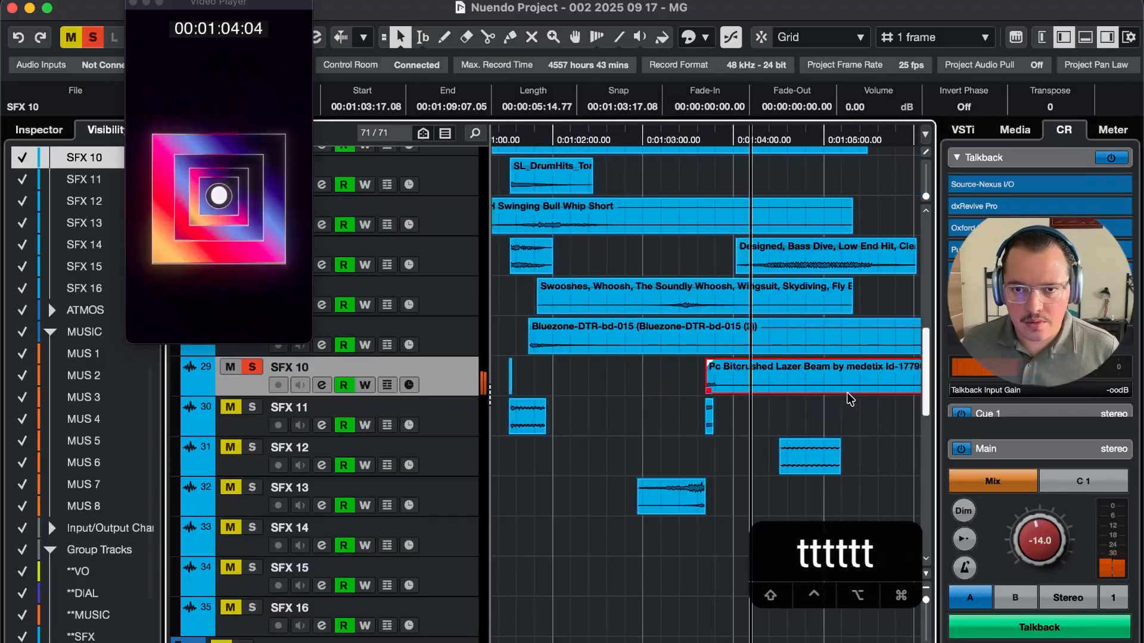
key(space)
key(r)
key(h)
key(h)
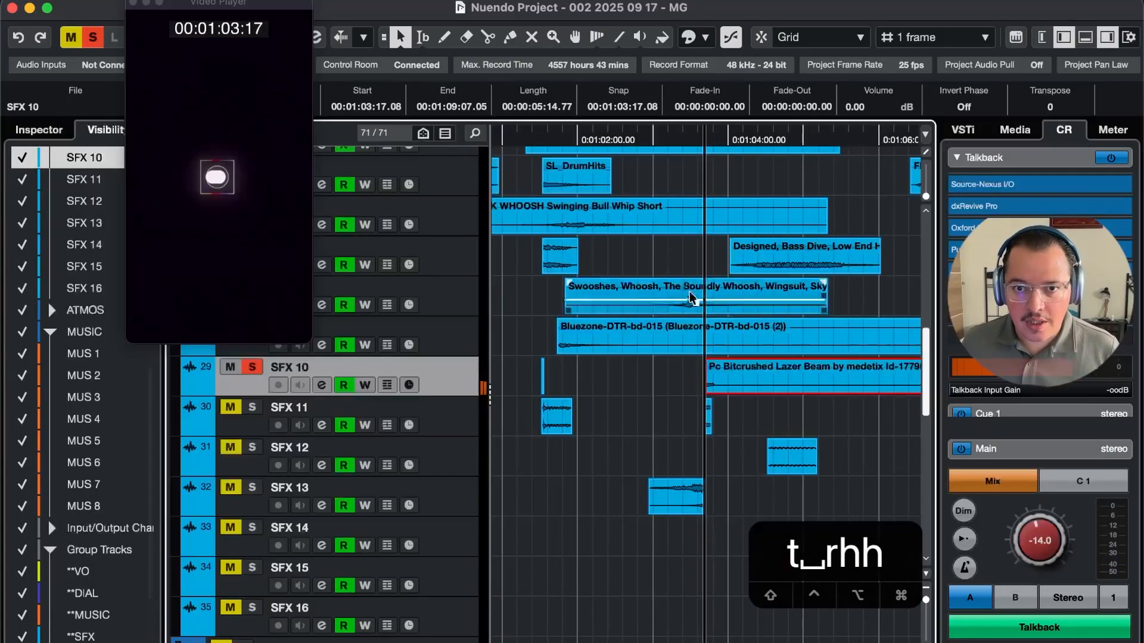
key(h)
Delete all offline processes from the laser beam event on SFX 10
key(F7)
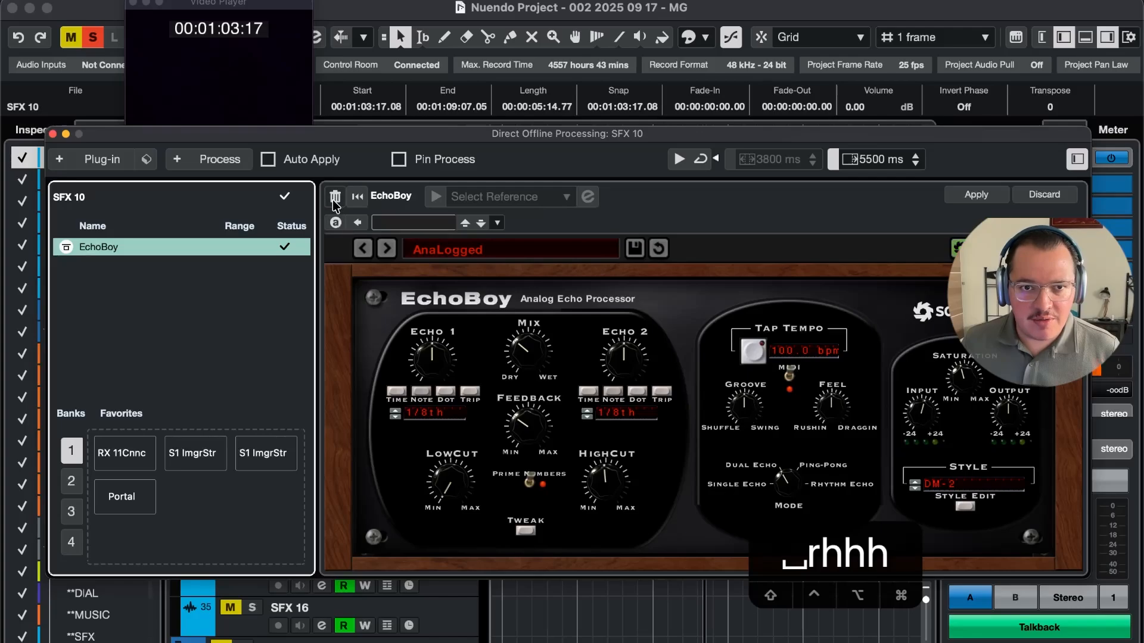
right_click(158, 244)
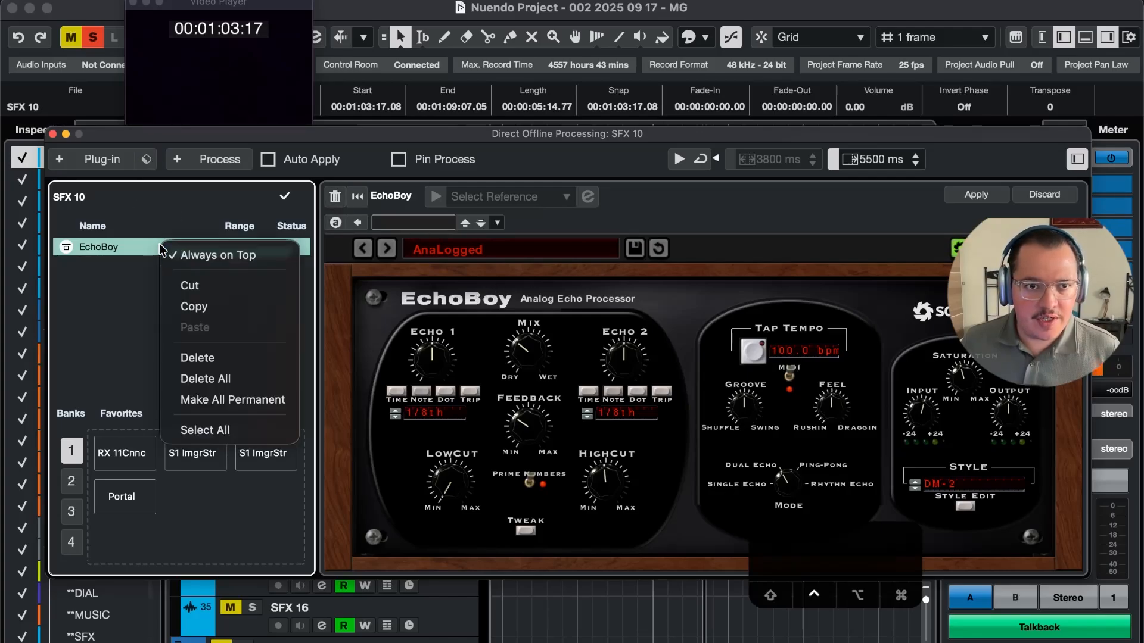
click(219, 378)
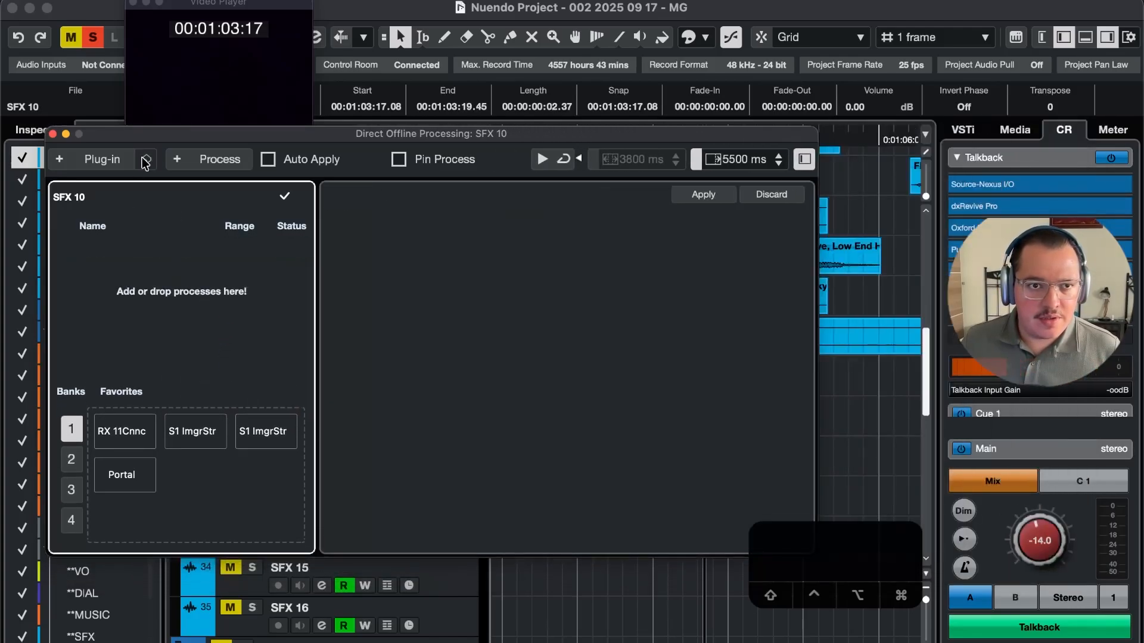
Add the MannyM Delay Stereo plug-in to the SFX 10 event and apply it with the MM Chorus Delay preset
click(146, 159)
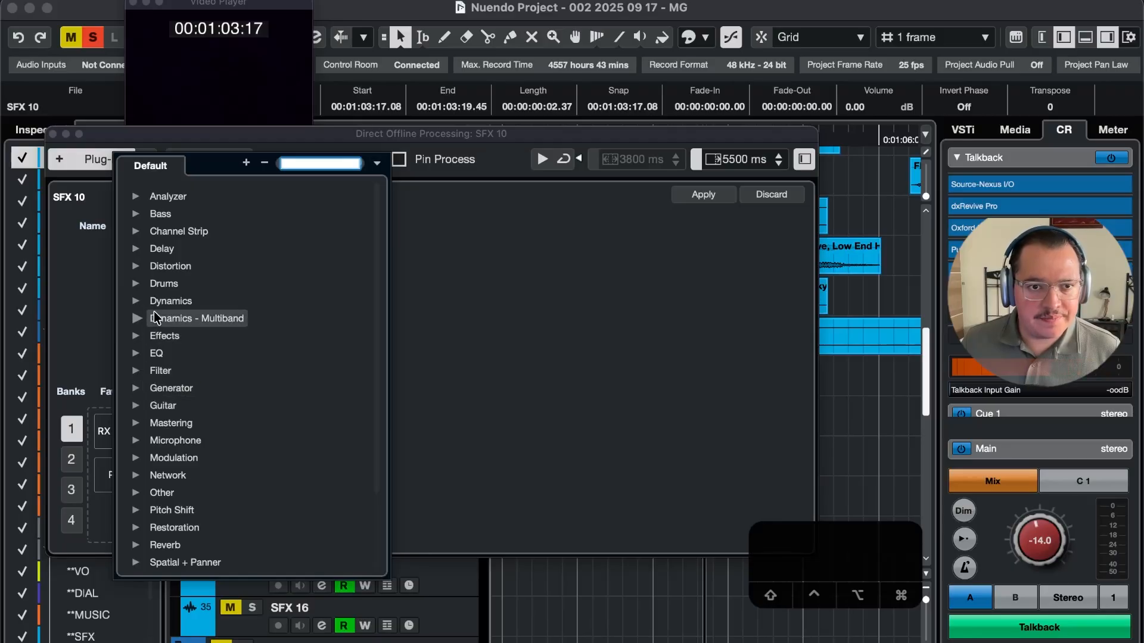
click(137, 248)
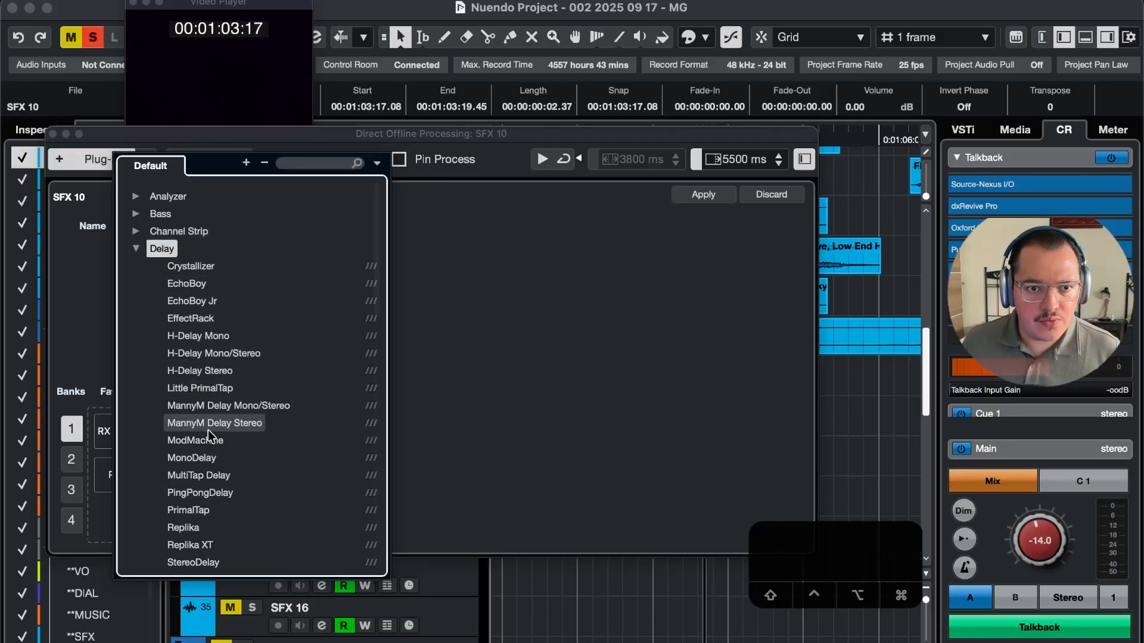
click(258, 423)
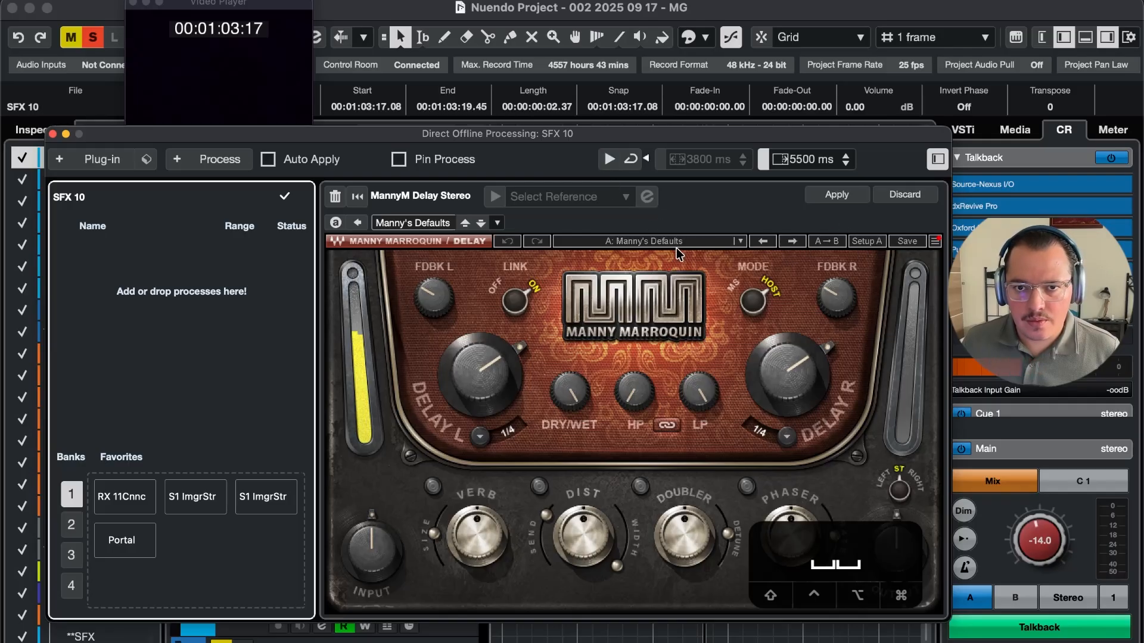
click(630, 260)
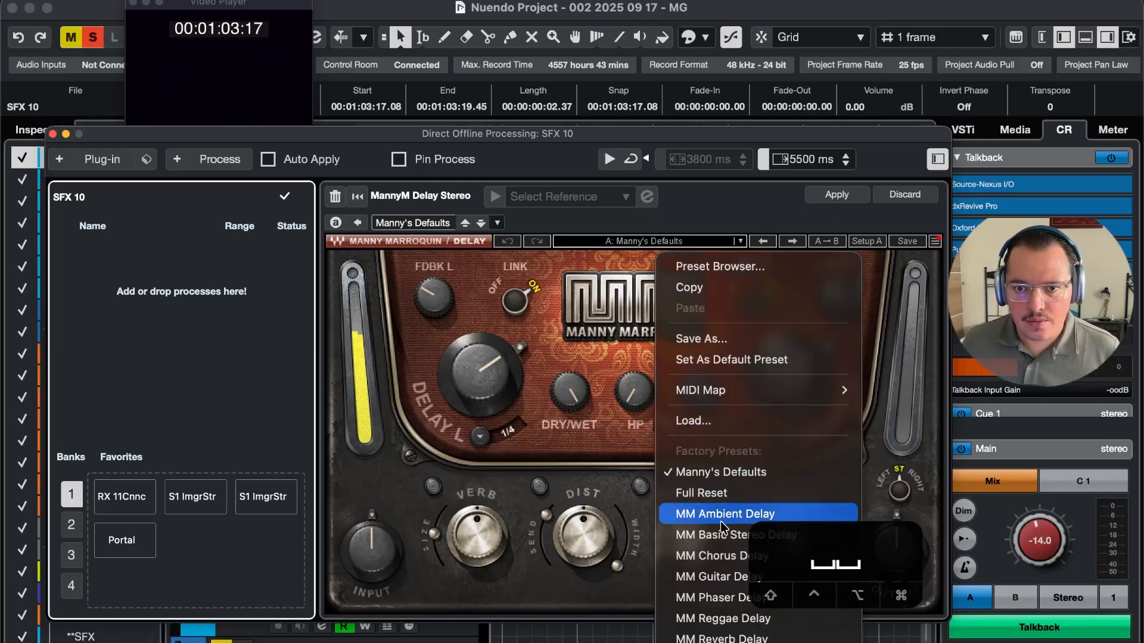
click(727, 556)
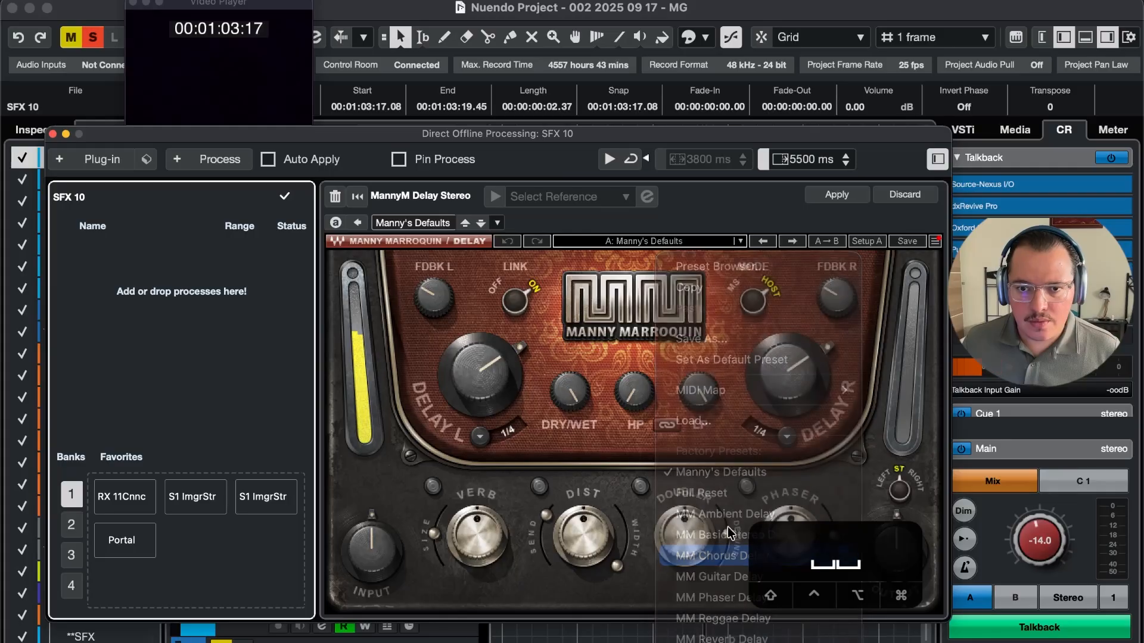
click(825, 198)
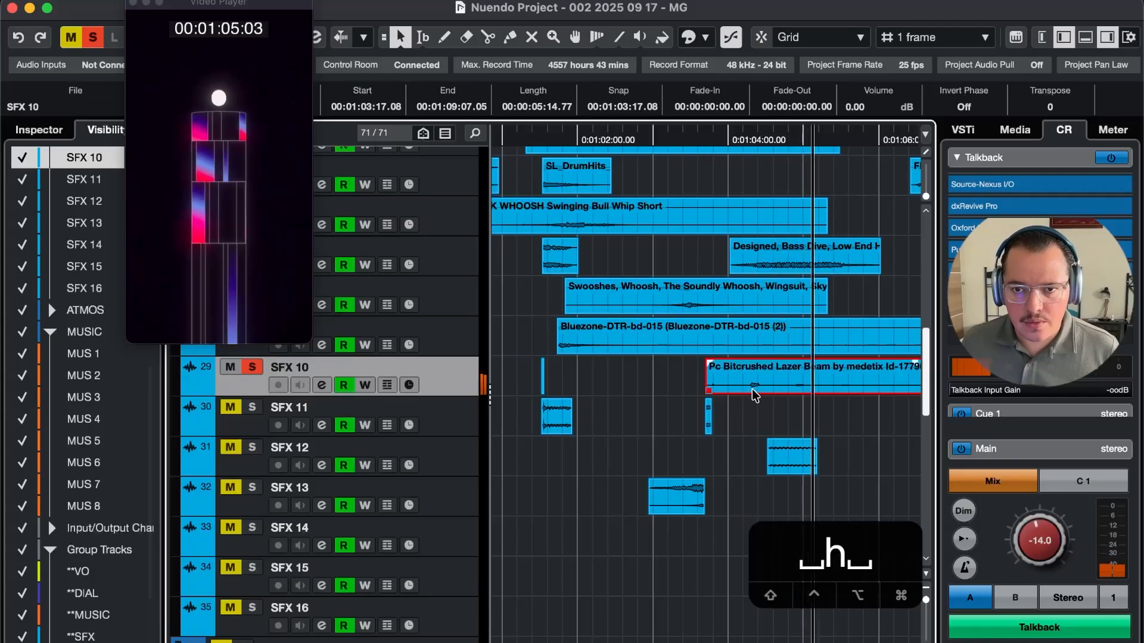
Enlarge the SFX 10 track and trim the start of the laser beam event to the delayed hit at about 00:01:04:03
key(t)
key(t)
key(t)
key(t)
key(t)
key(super+Down)
key(super+Down)
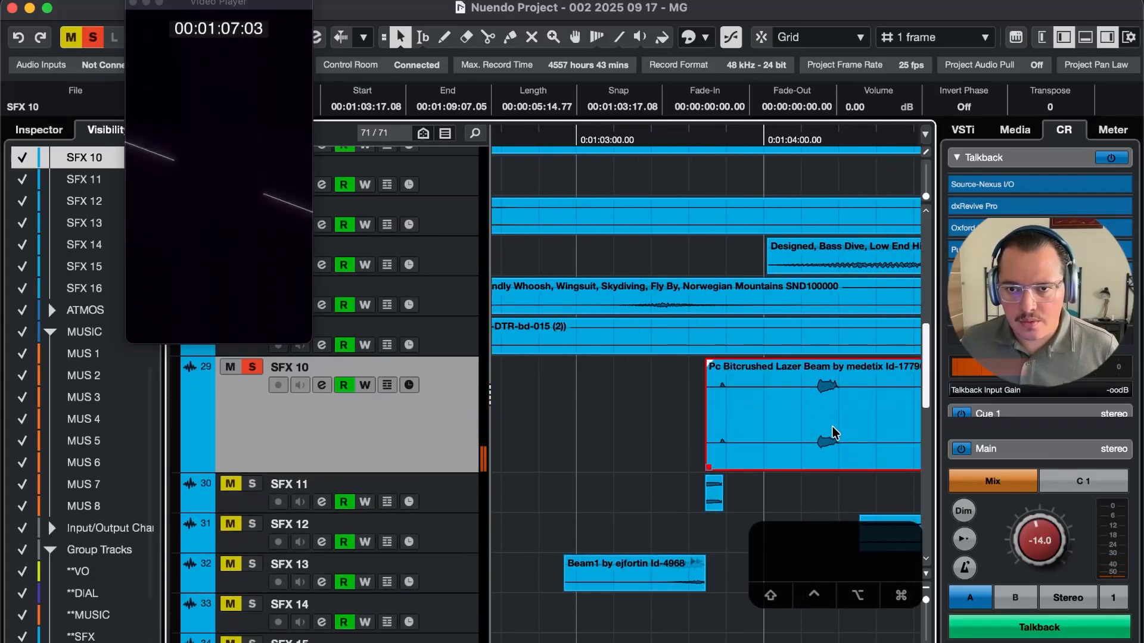
key(3)
drag(791, 428, 808, 429)
key(a)
key(a)
key(r)
key(r)
key(r)
key(r)
key(1)
key(r)
key(space)
key(t)
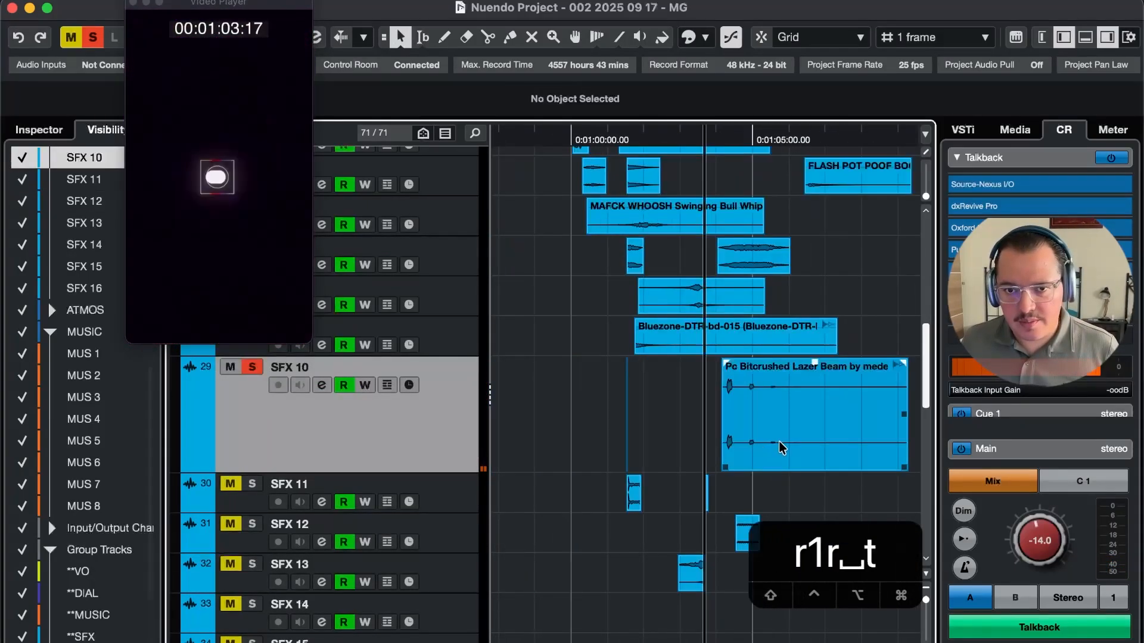
Trim the end of the SFX 10 event's delay tail at about 00:01:07:04
key(t)
key(t)
key(g)
click(856, 432)
key(t)
key(t)
key(r)
key(r)
key(r)
key(3)
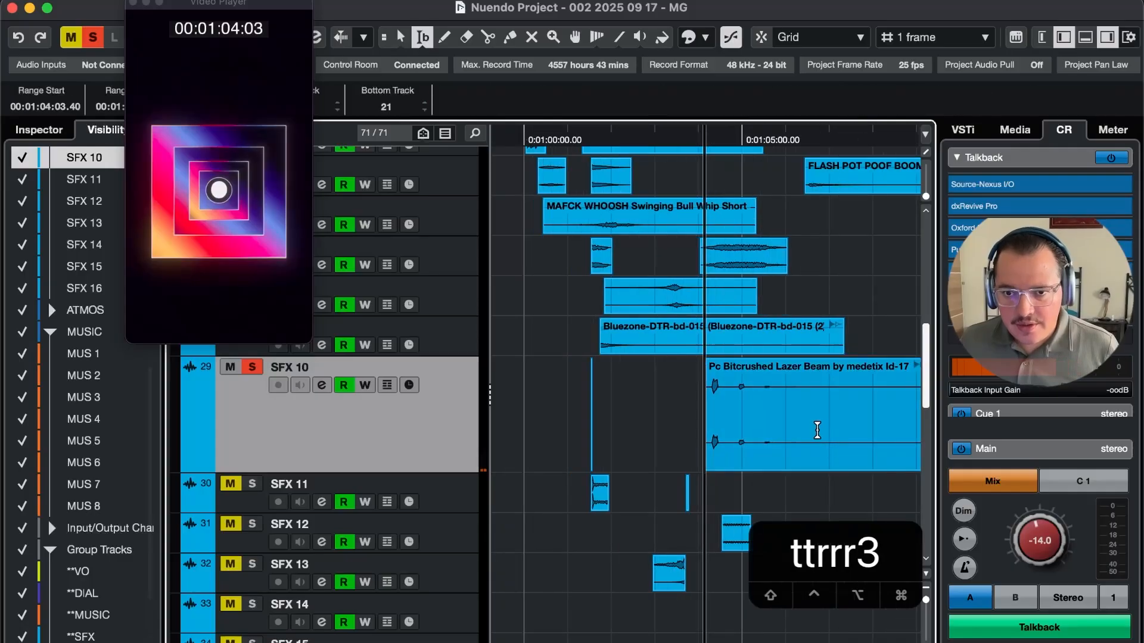
key(s)
Time-stretch the trimmed SFX 10 event down to a length of about 13 frames
key(1)
key(1)
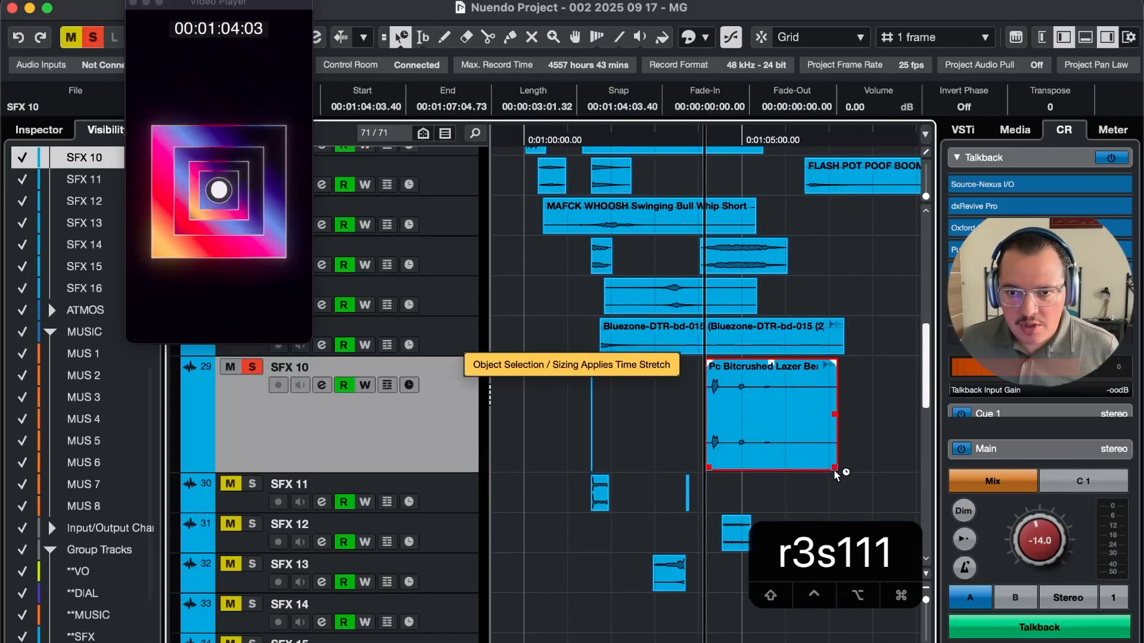
drag(834, 469, 767, 470)
key(t)
key(t)
key(t)
key(t)
key(t)
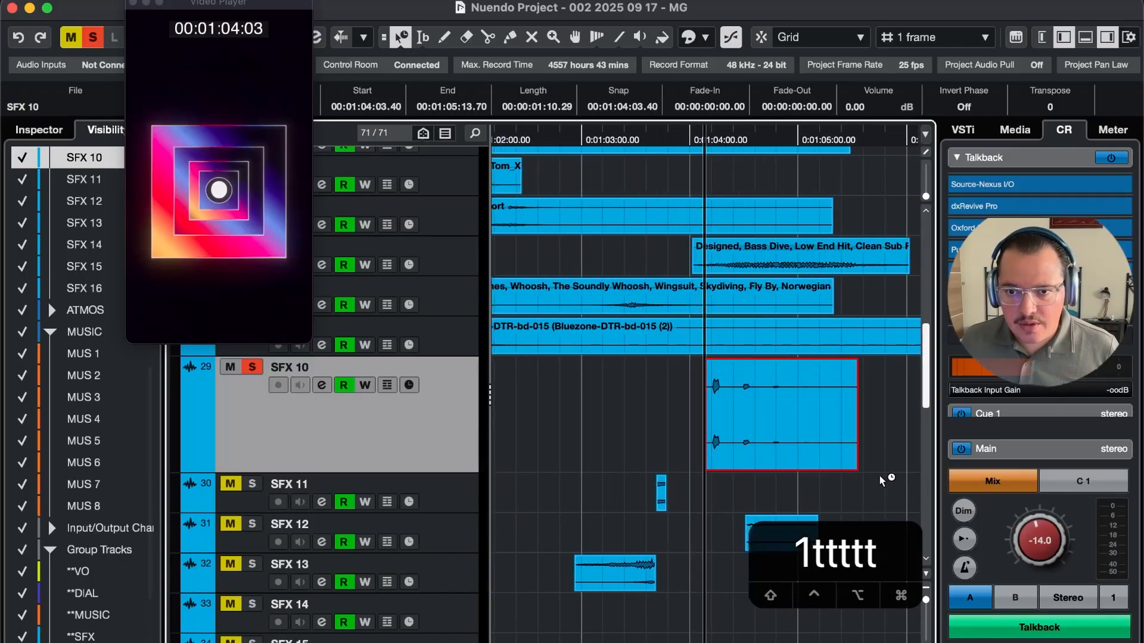
drag(854, 470, 670, 438)
Move the shortened SFX 10 event to start at about 00:01:03:19, right after the SFX 11 event, and turn off solo
key(1)
key(t)
key(t)
key(t)
key(t)
drag(670, 438, 672, 437)
click(252, 367)
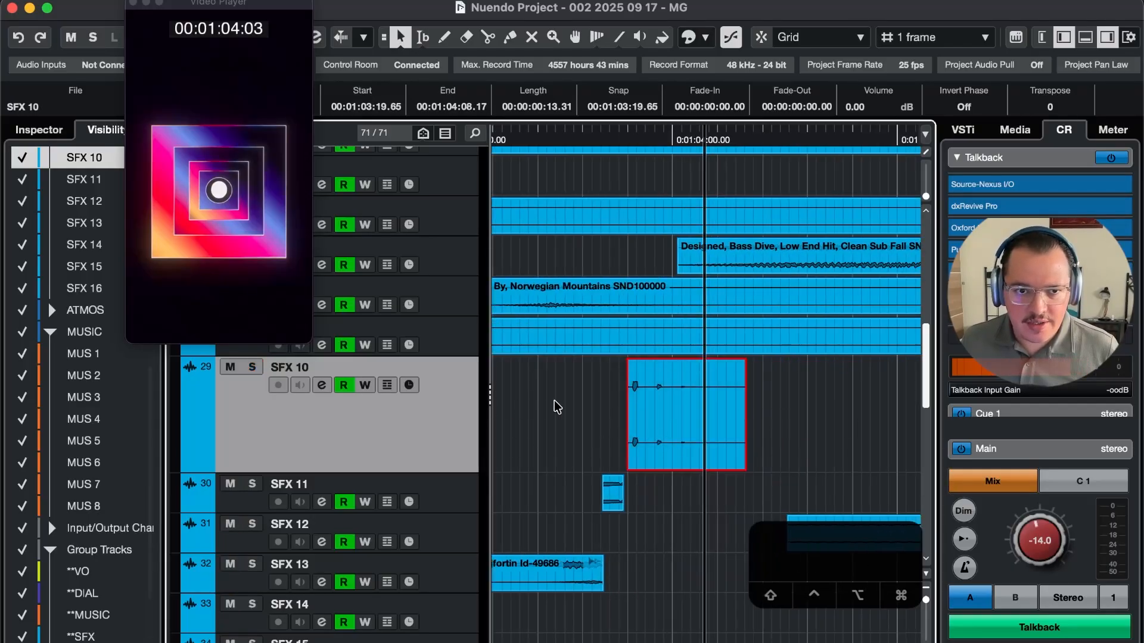
Play the section from about 00:01:03:05 to hear the shortened SFX 10 event within the full mix
key(4)
key(4)
key(space)
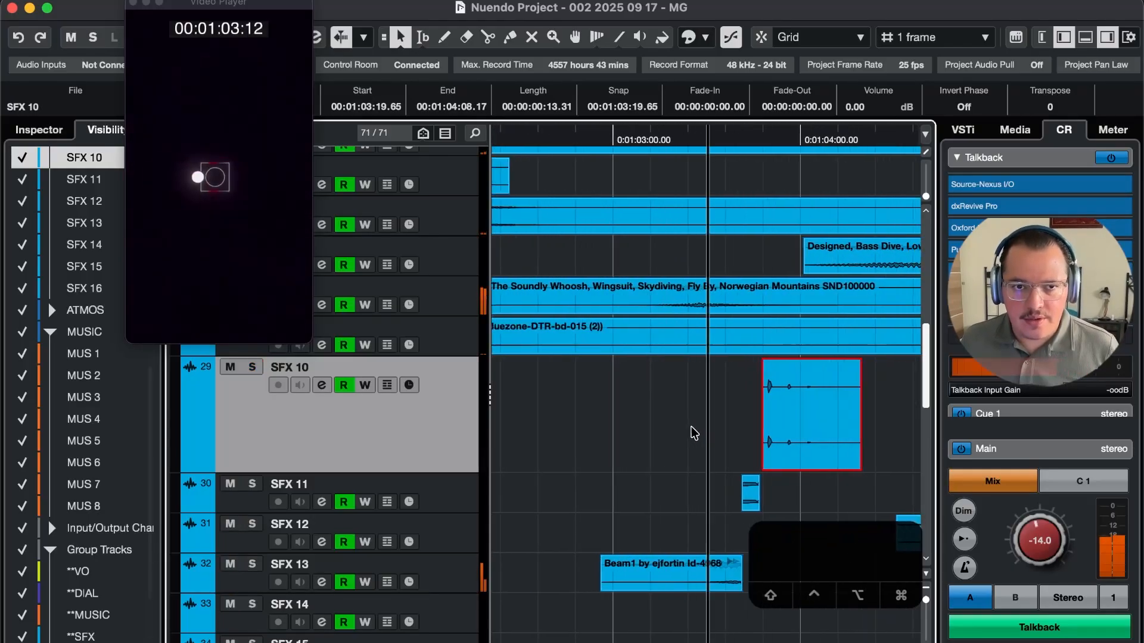
key(space)
key(r)
key(space)
key(r)
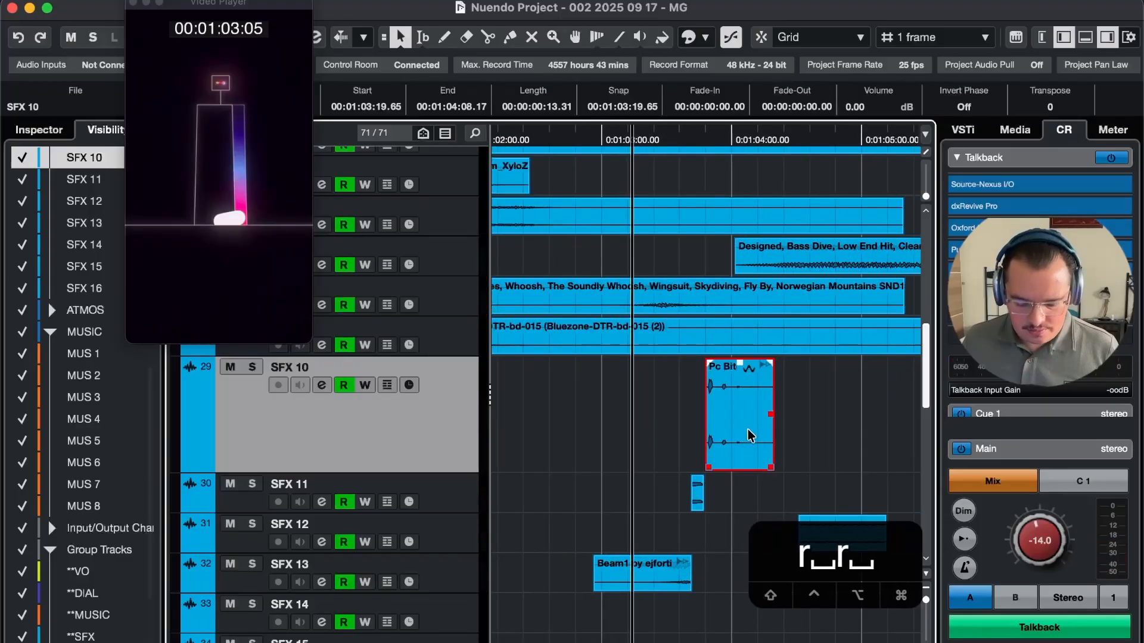
Raise the volume of the selected SFX 10 event to 8 dB
key(=)
key(=)
key(=)
key(=)
key(=)
key(=)
key(=)
key(=)
Play back the louder SFX 10 event in the mix and reduce its track height
key(space)
key(space)
key(space)
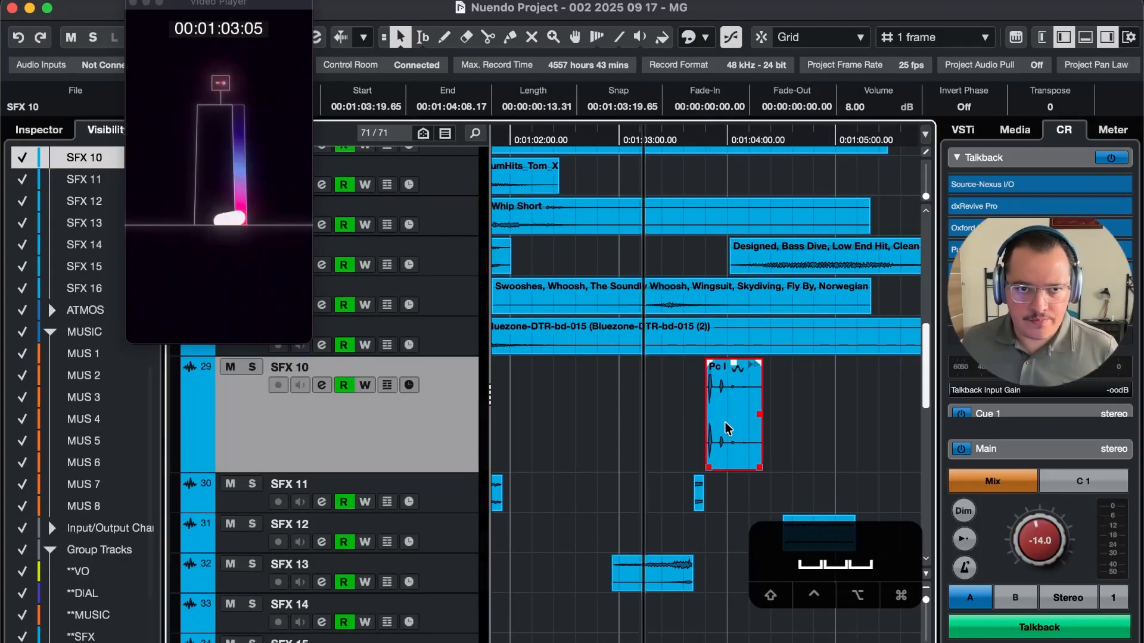
key(t)
key(shift+r)
key(shift+t)
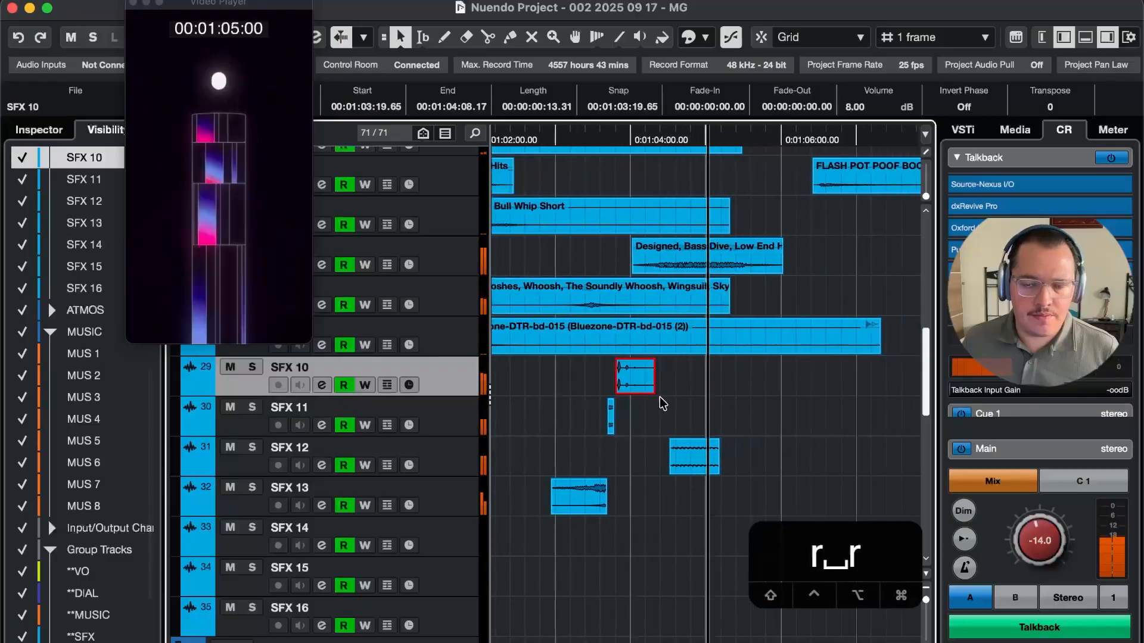
key(space)
Select a range on SFX 12 ahead of the laser beam events and play the mix from there
key(3)
drag(615, 451, 508, 450)
key(g)
key(1)
key(r)
key(r)
key(space)
key(r)
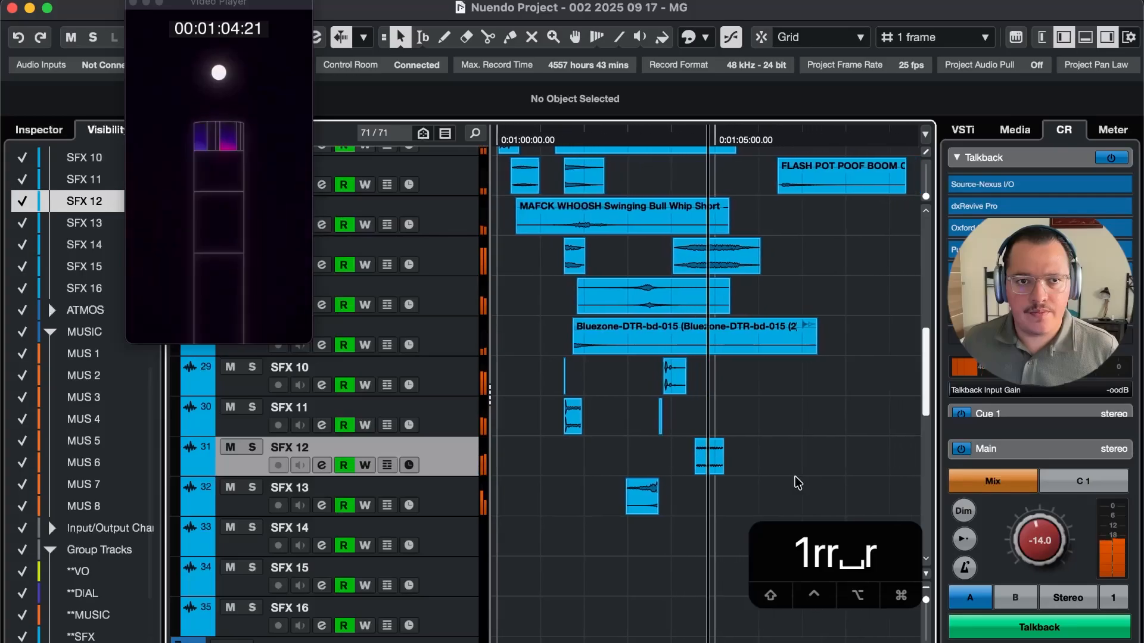
Select the laser beam events on SFX 10, SFX 11 and SFX 13, solo their tracks and play them together
key(g)
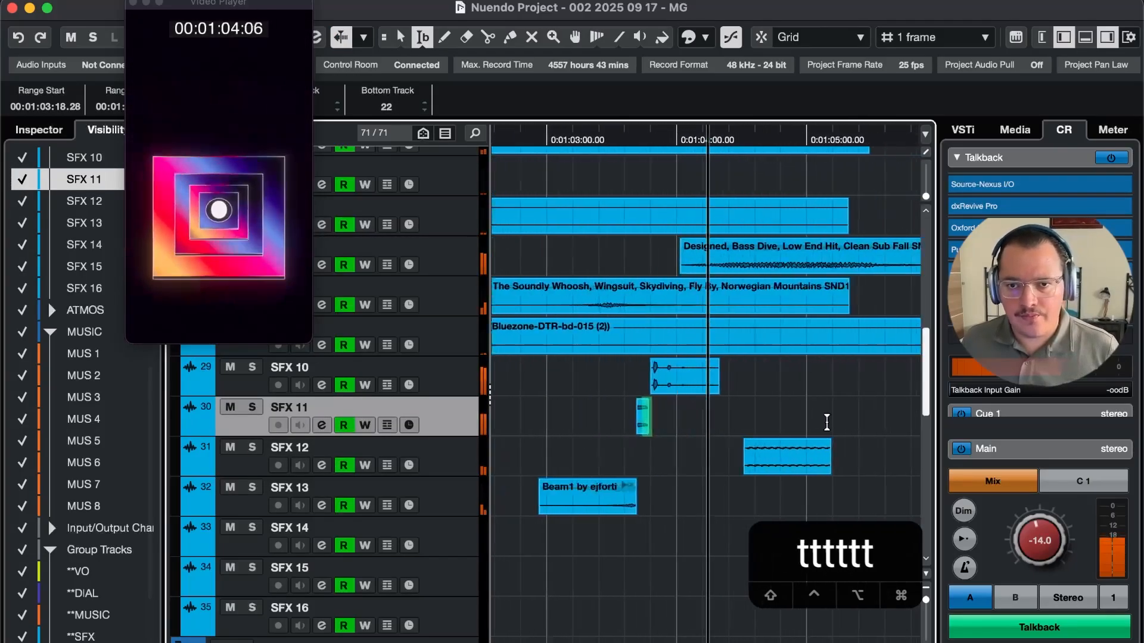
key(4)
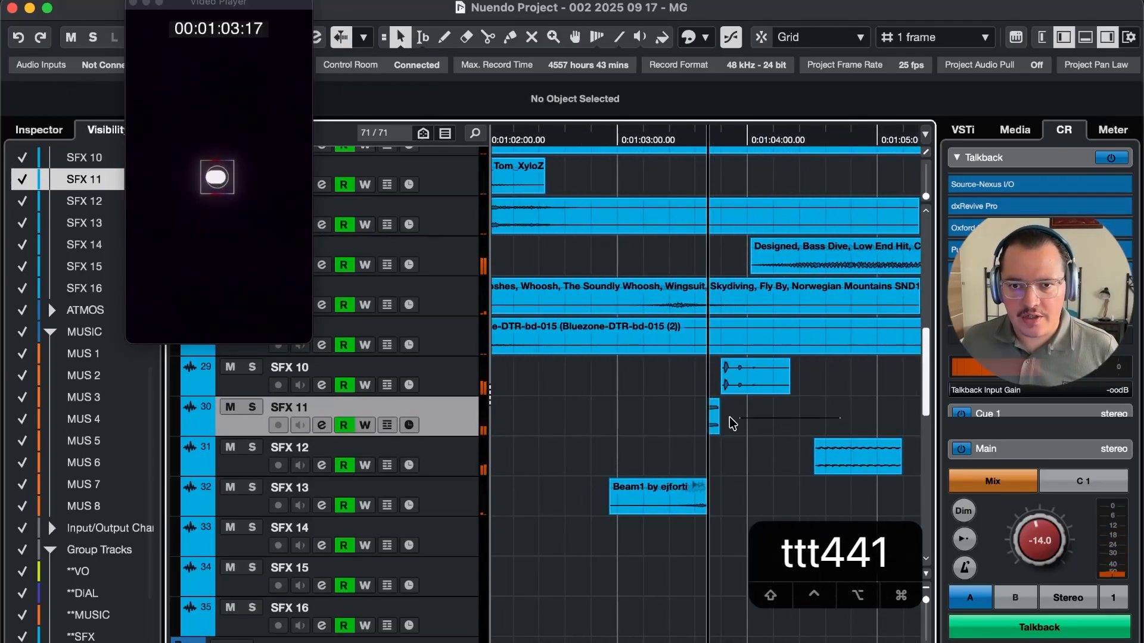
drag(730, 419, 698, 384)
drag(608, 561, 809, 380)
key(shift+s)
key(g)
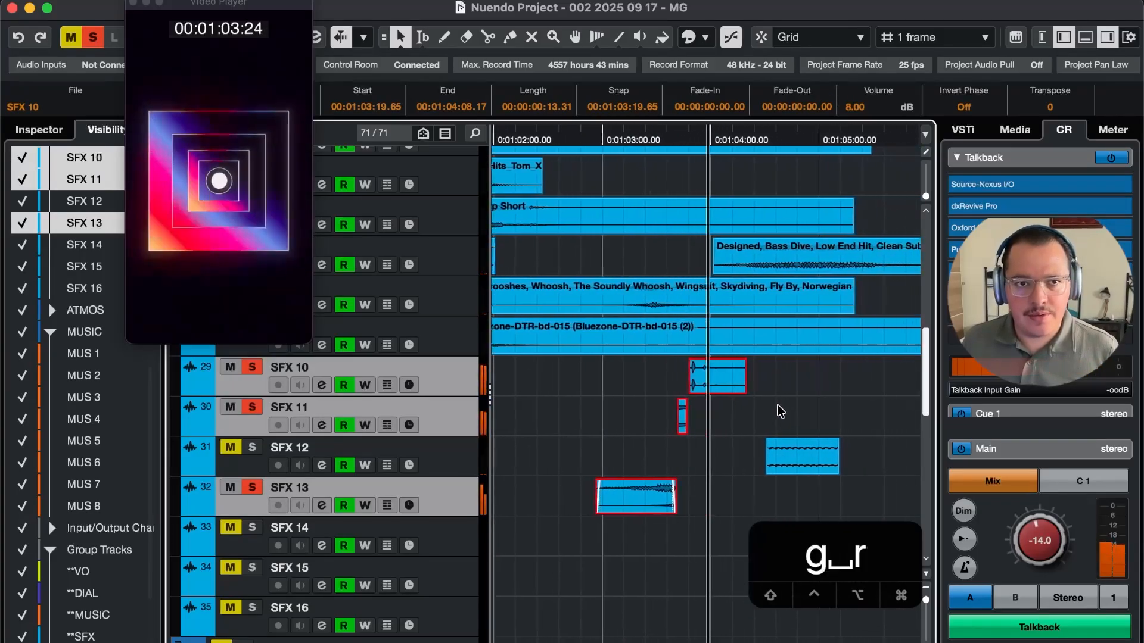
Turn off solo and play the section around 00:01:03:05 with all the effects in the full mix
key(space)
key(5)
key(5)
key(5)
key(5)
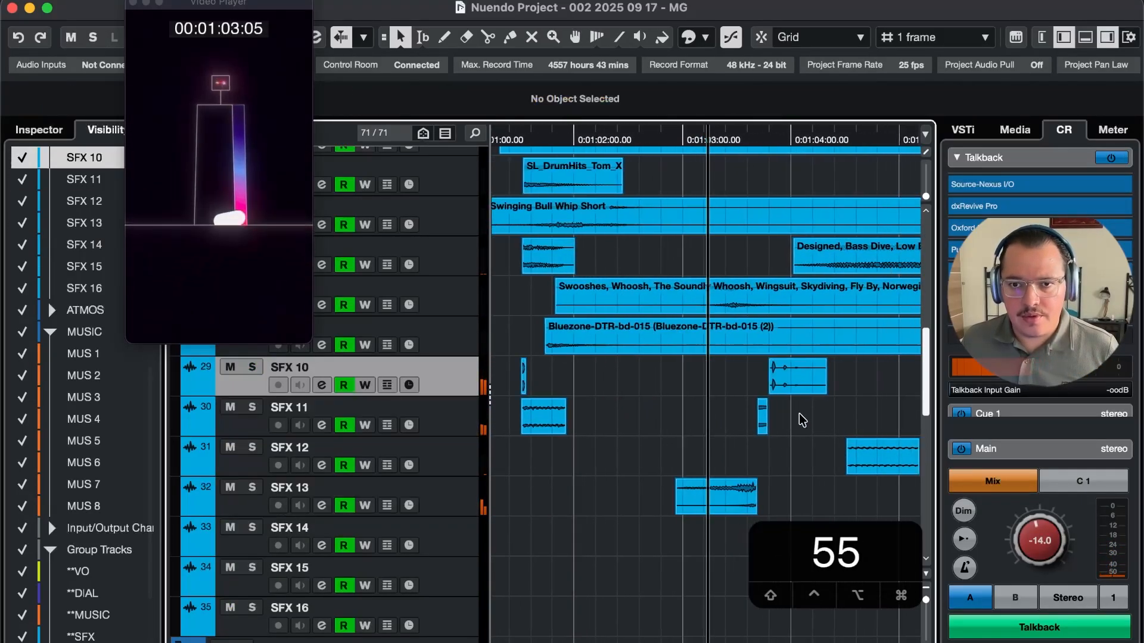
key(5)
key(5)
key(5)
key(5)
key(4)
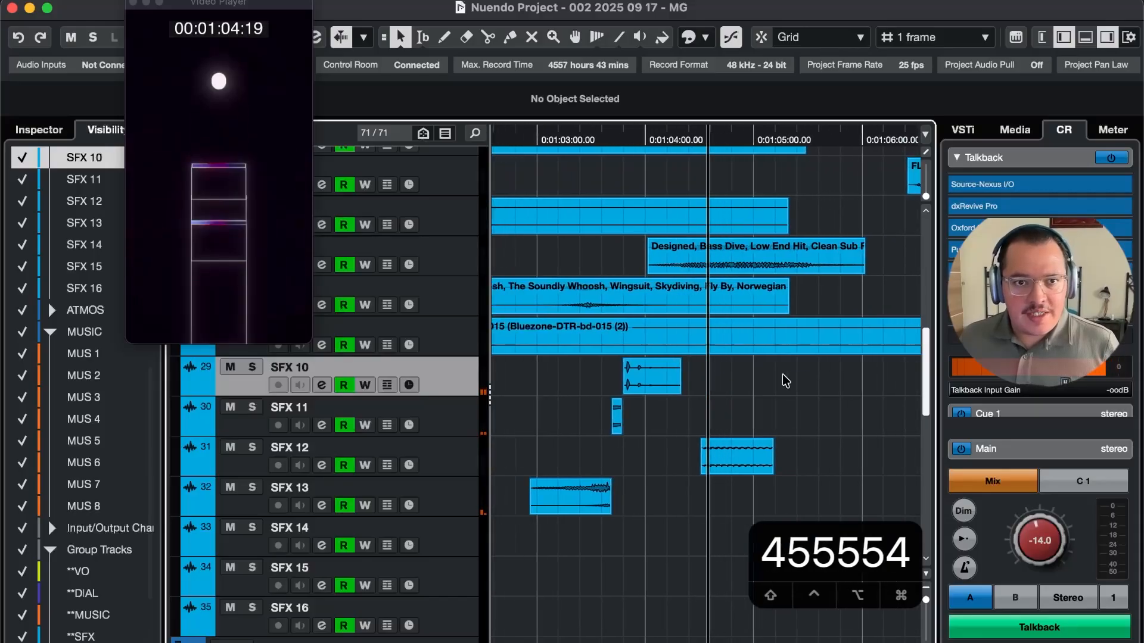
Step back and forth through the picture around 00:01:03:16 to 00:01:04:19 to examine the frames against the laser beam events
key(4)
key(4)
key(4)
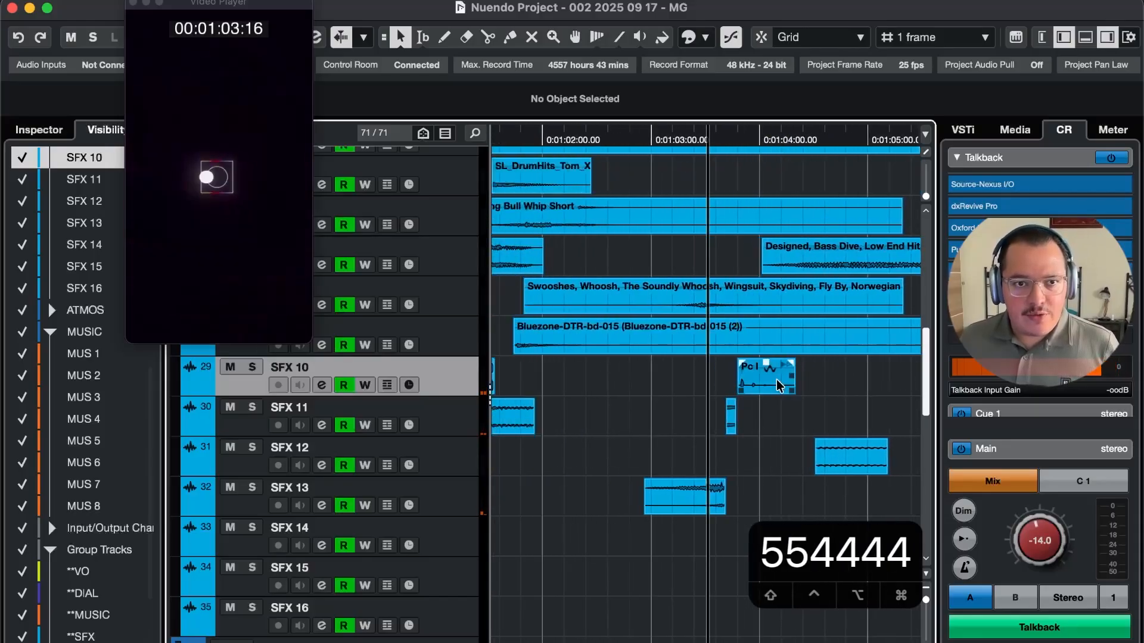
key(5)
key(5)
key(5)
key(5)
key(5)
key(4)
key(4)
key(4)
key(4)
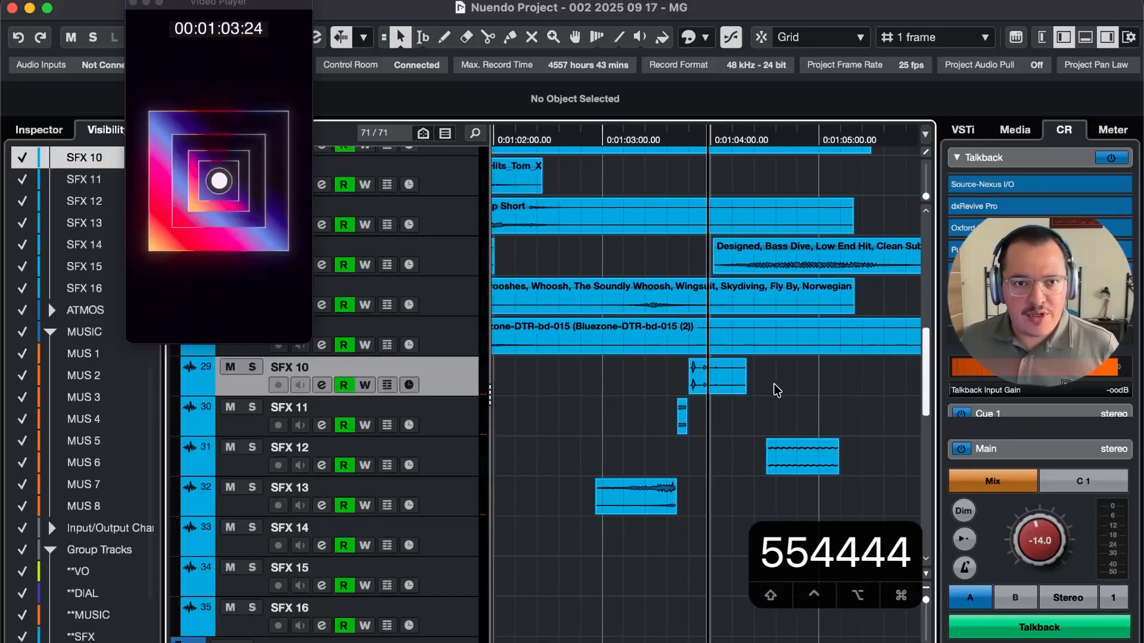
key(5)
key(5)
key(5)
key(5)
key(5)
key(4)
key(4)
key(4)
key(4)
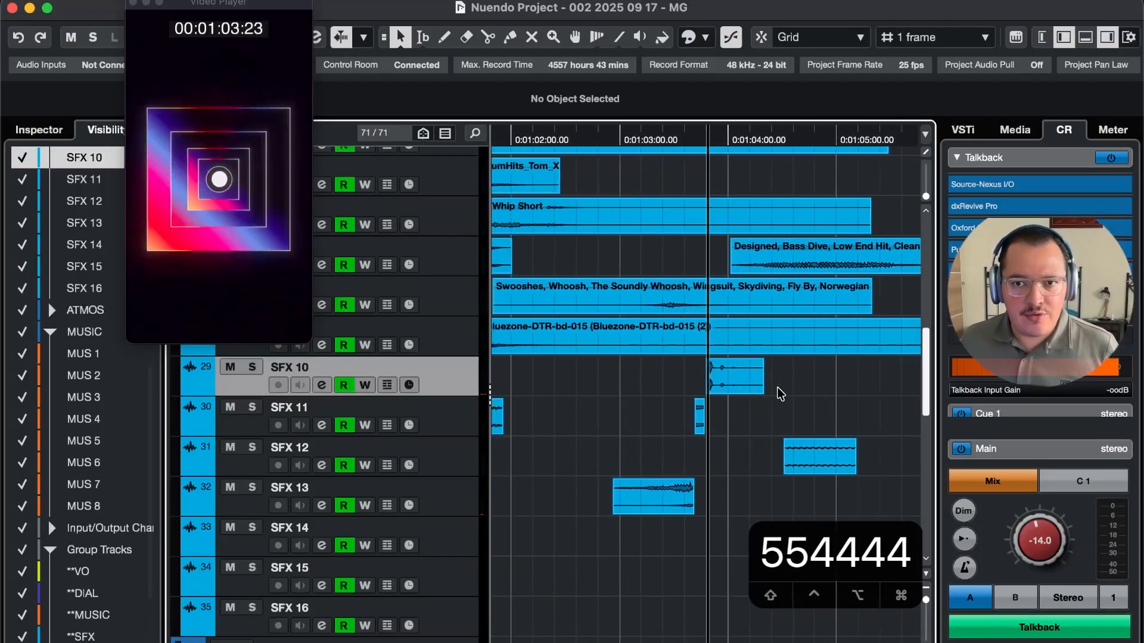
key(5)
key(5)
key(4)
key(4)
Play the laser beam section twice in the full mix from around 00:01:03:16
key(space)
key(r)
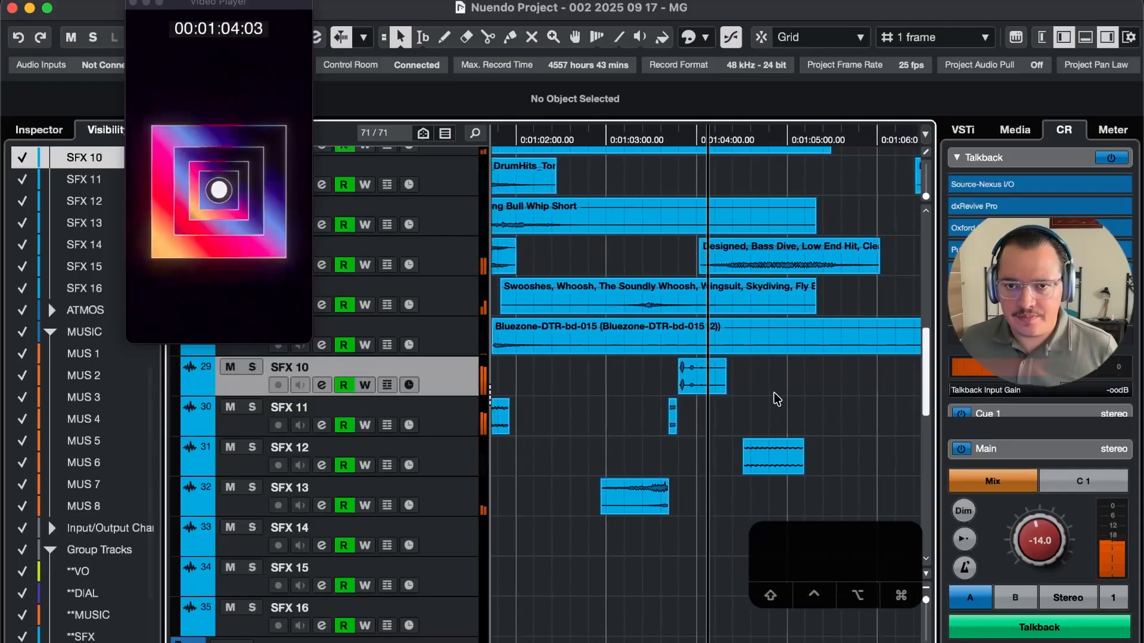
key(r)
key(ctrl+a)
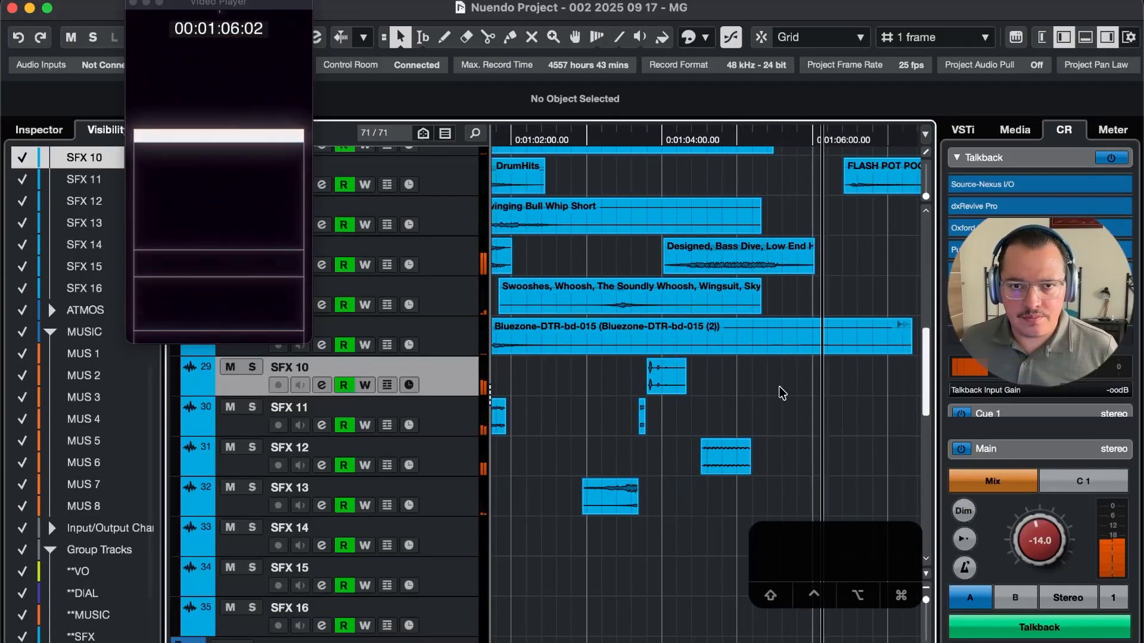
key(space)
key(space)
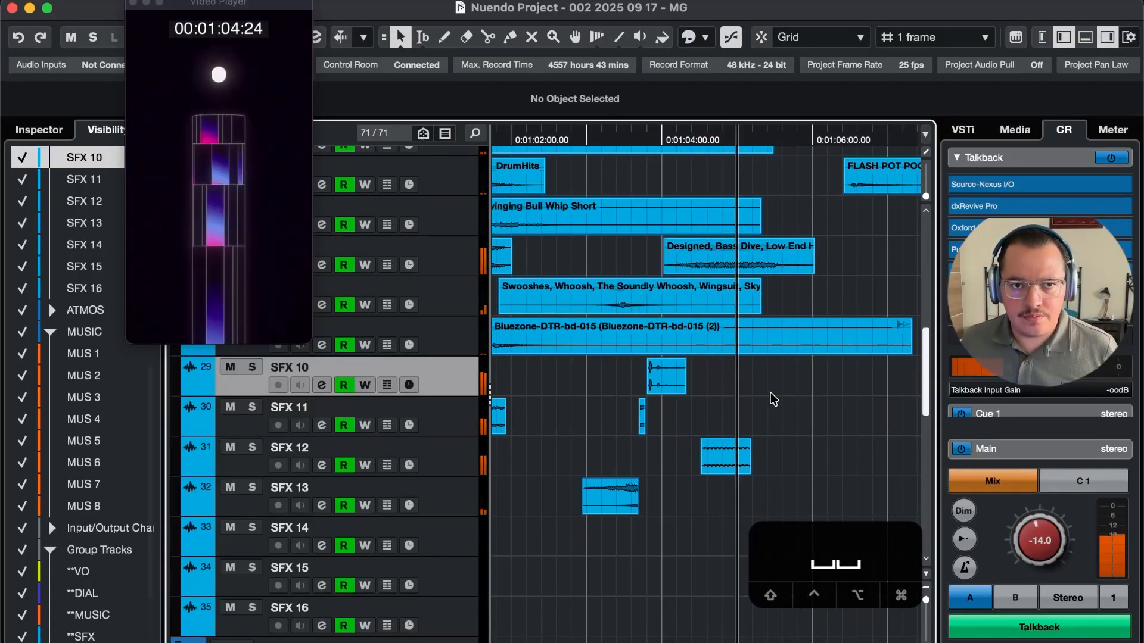
key(space)
Switch to Soundly and search the sound library for "whoosh"
key(super+Tab)
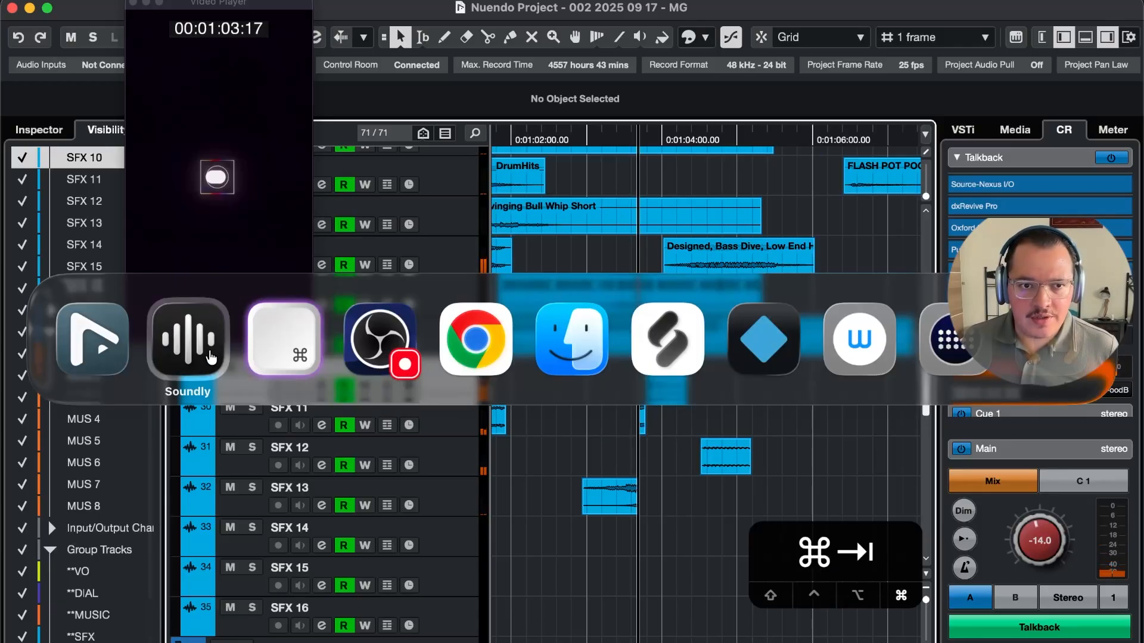
key(super+Tab)
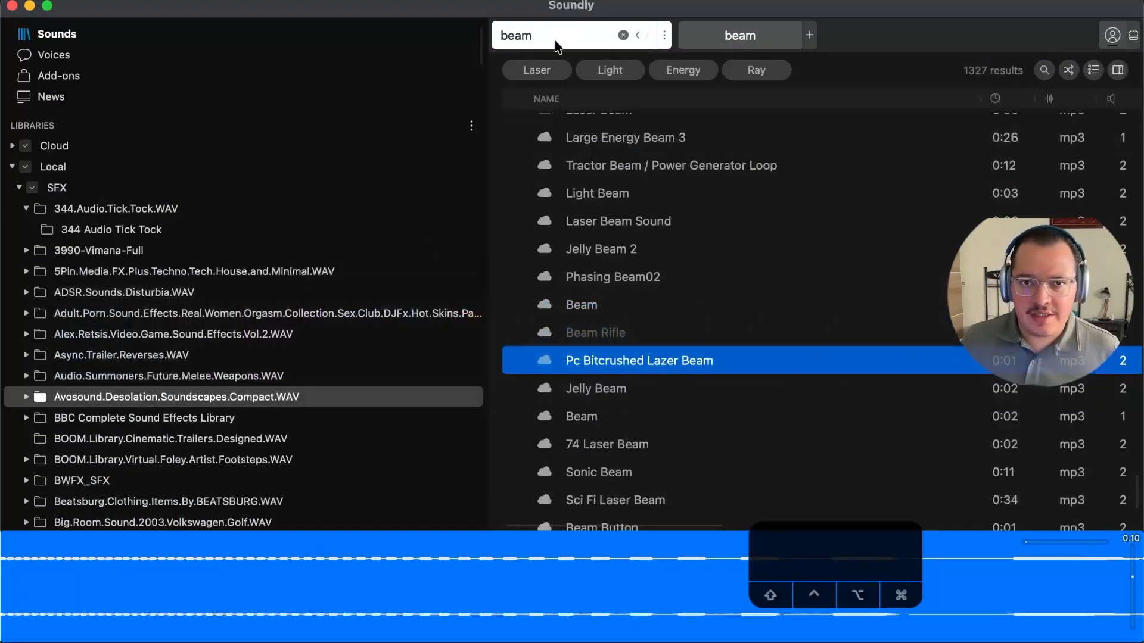
text(who)
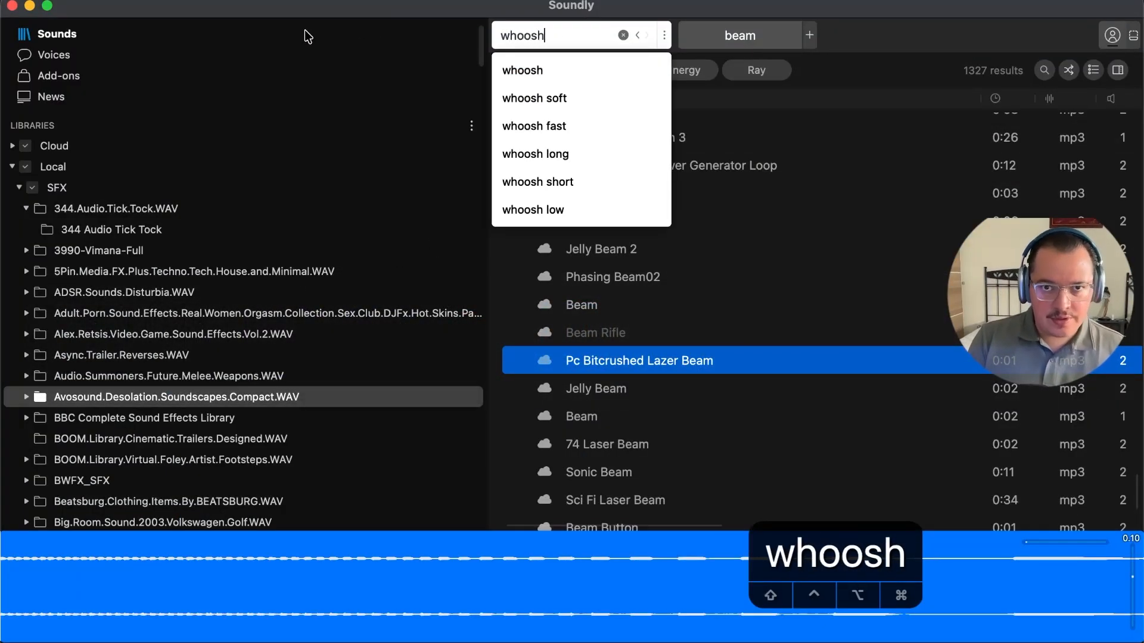
text(osh)
key(Return)
Audition WhooshGranular_HW.946, WhooshGranular_HW.952, Whoosh_HW.777 and WhooshGranular_HW.934 from the whoosh results
scroll(822, 217, down, 15)
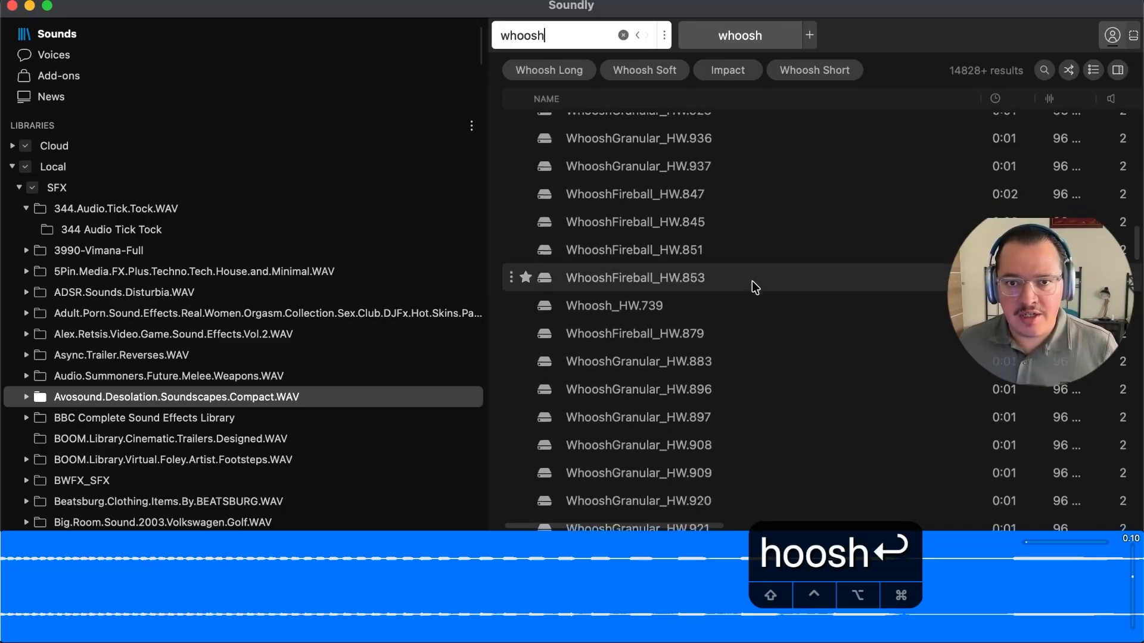
scroll(714, 296, up, 10)
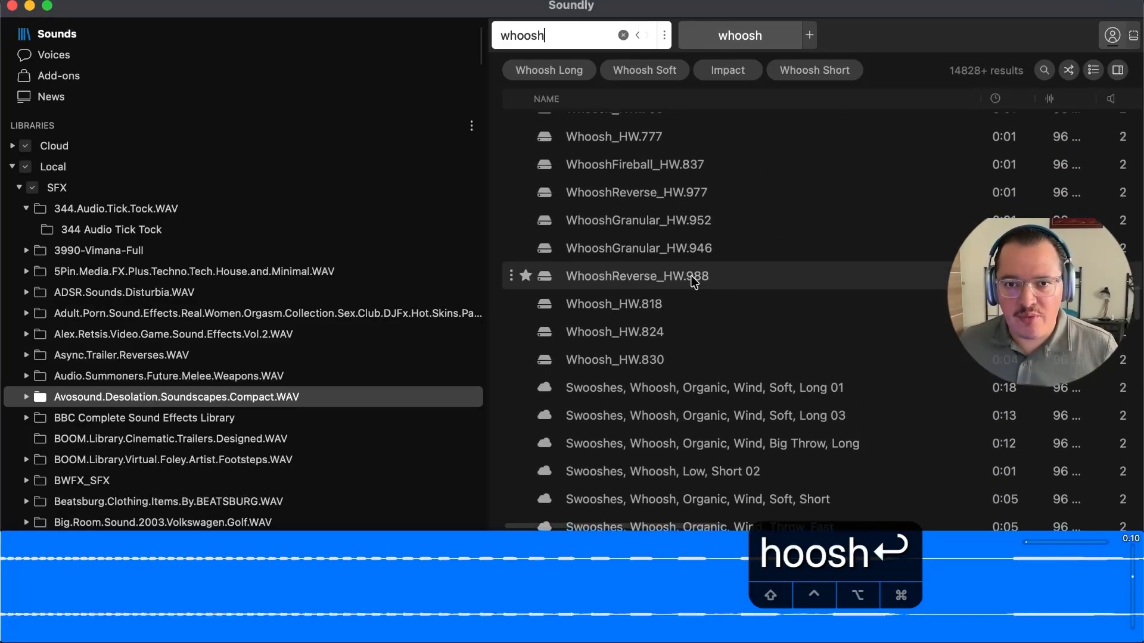
click(723, 246)
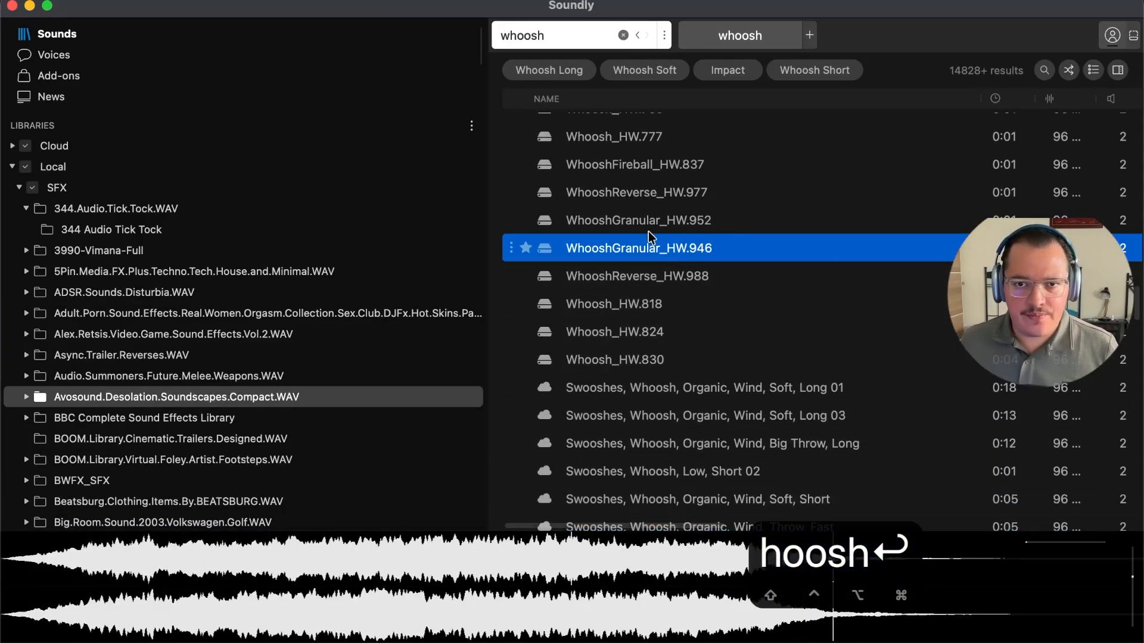
click(711, 220)
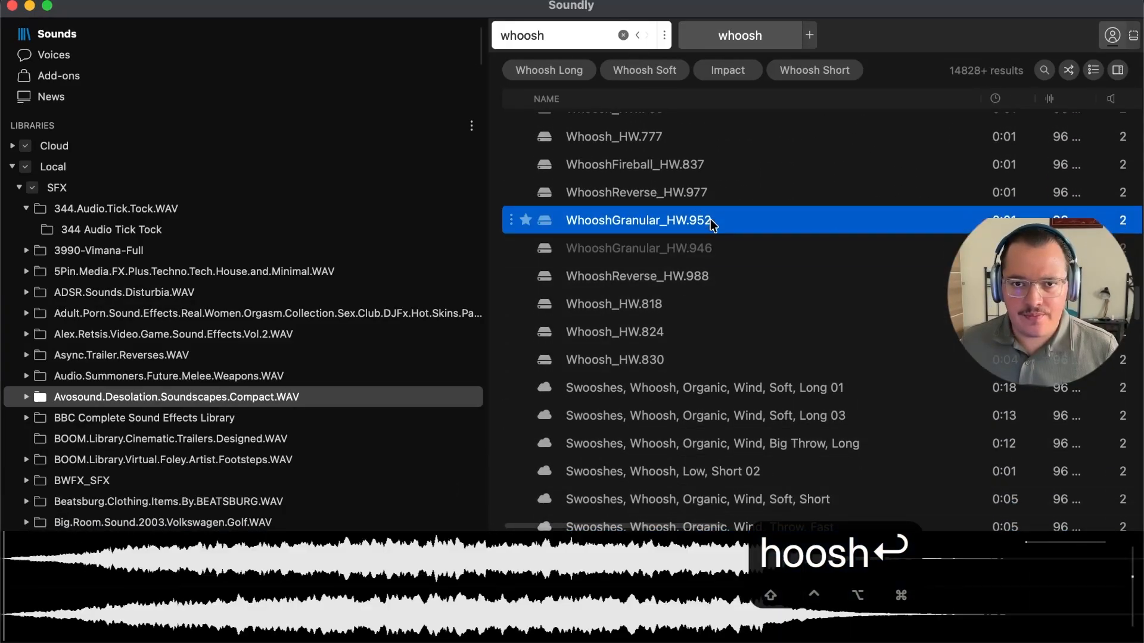
click(708, 144)
scroll(730, 191, up, 3)
scroll(715, 196, up, 3)
click(760, 250)
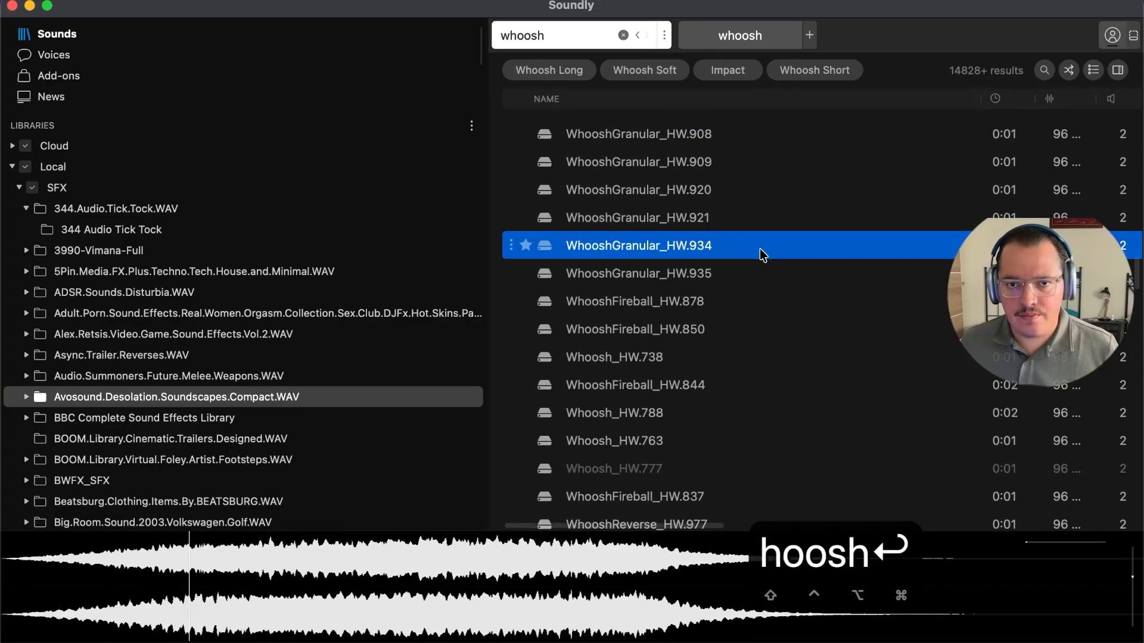
Audition WhooshGranular_HW.896 and WhooshFireball_HW.845, 853 and 851 as whoosh candidates
scroll(745, 249, up, 4)
click(731, 262)
scroll(743, 249, up, 4)
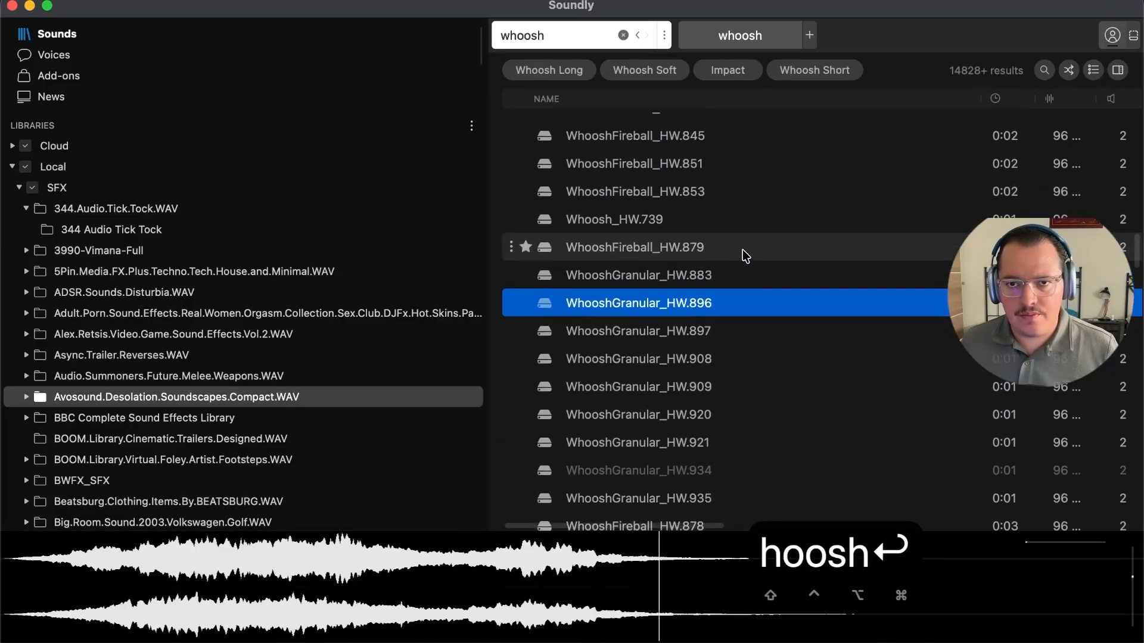
click(748, 235)
click(717, 283)
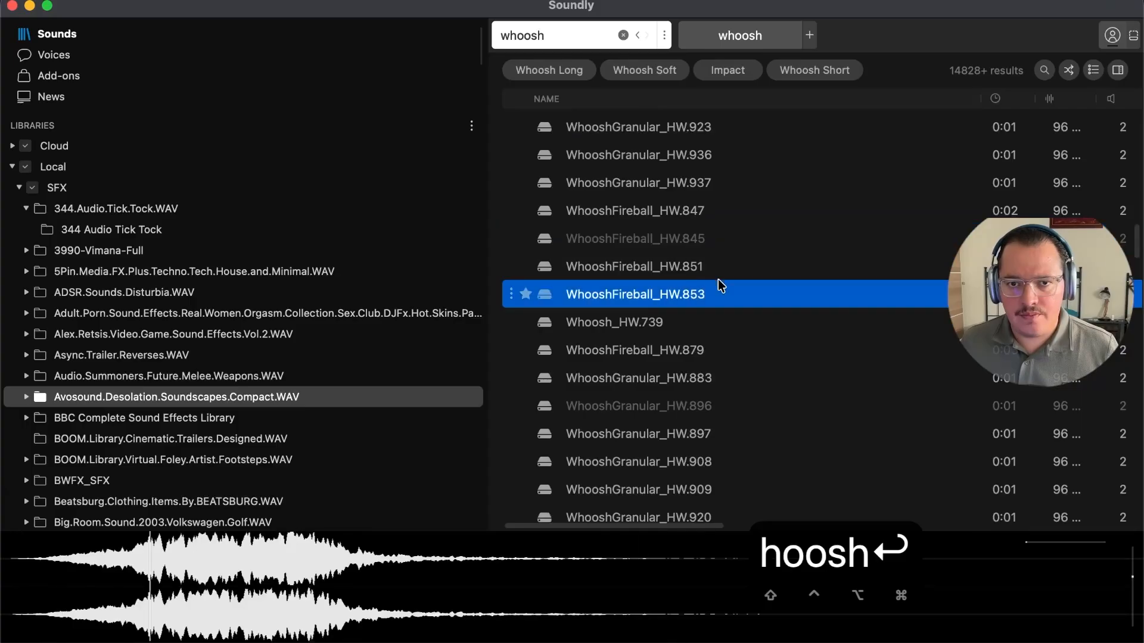
click(711, 265)
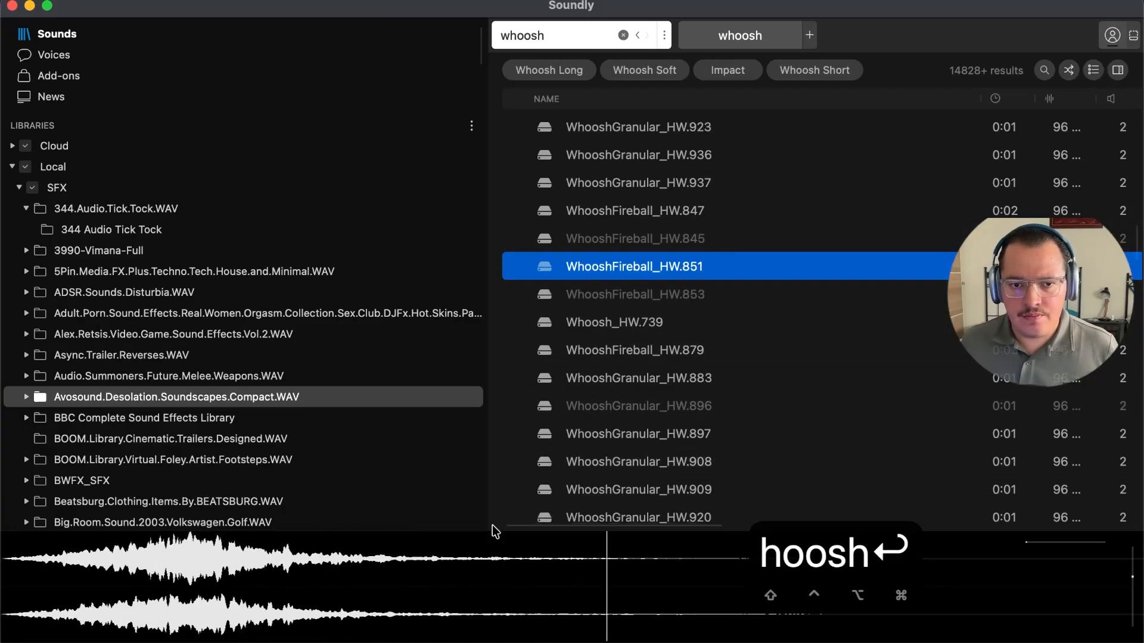
Place WhooshFireball_HW.851 in Nuendo on SFX 5 at about 00:01:03:24 and enlarge the track heights
drag(465, 590, 645, 488)
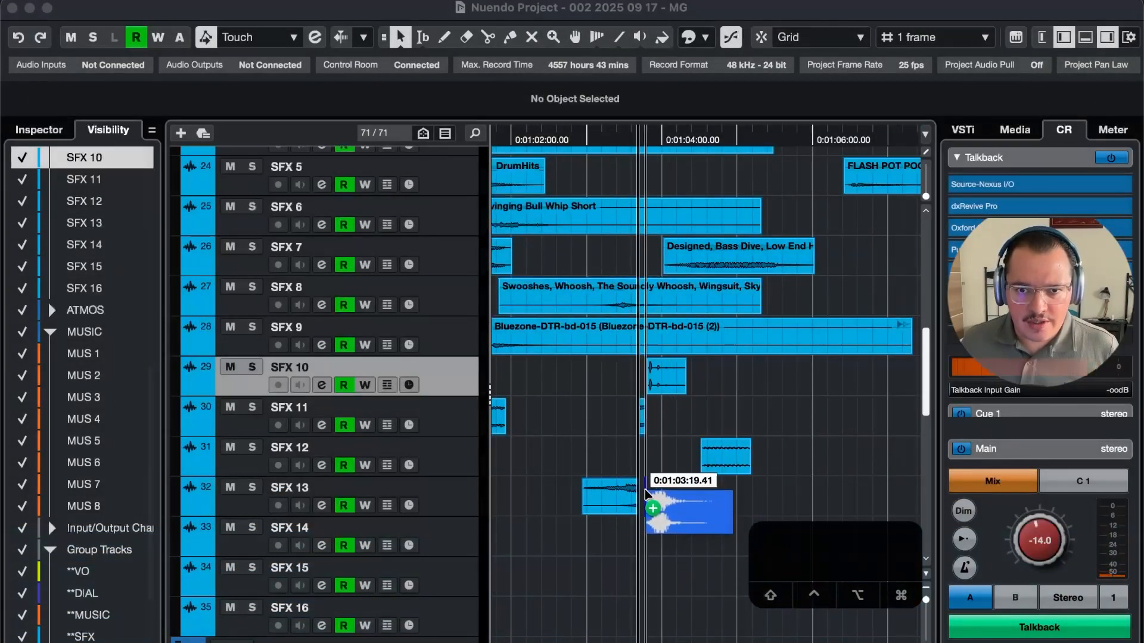
drag(660, 181, 661, 181)
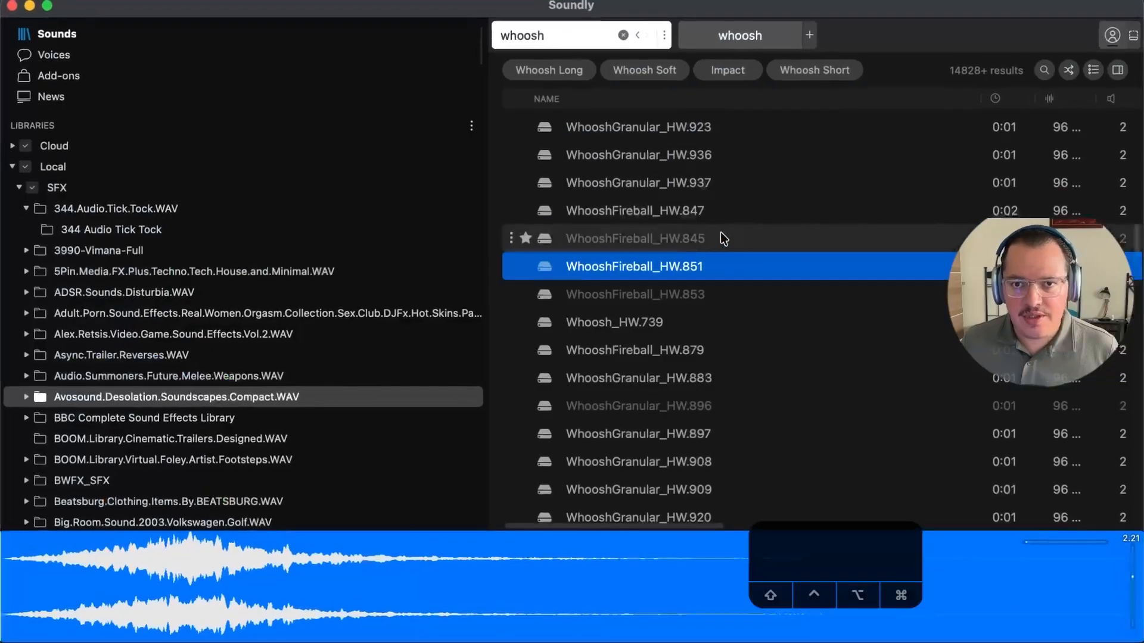
key(shift+r)
scroll(734, 233, up, 5)
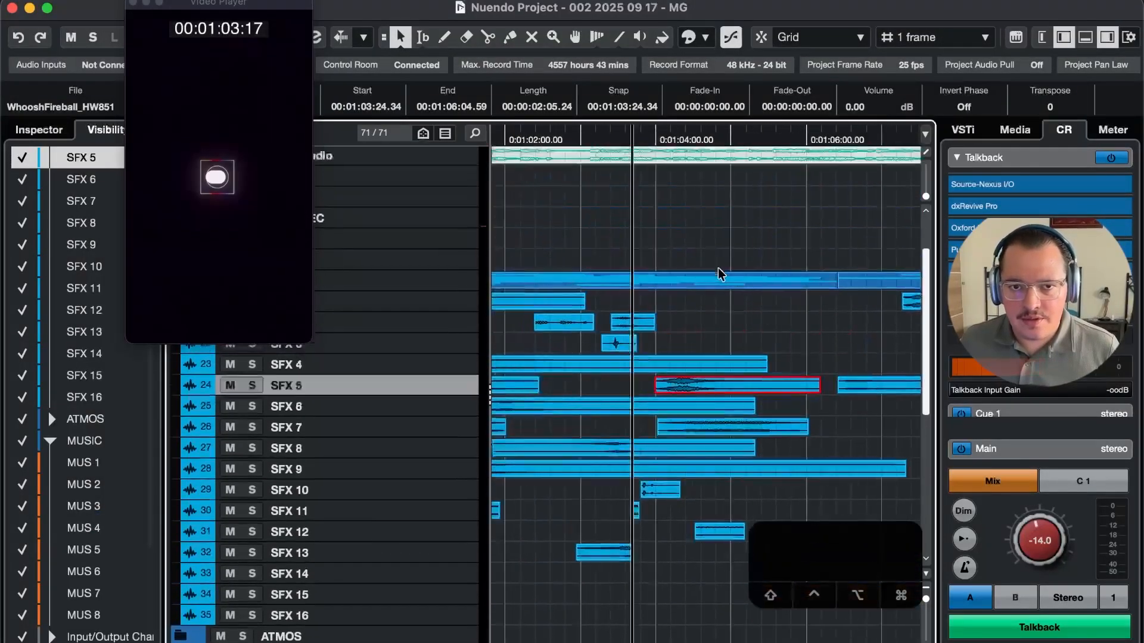
key(shift+t)
key(shift+y)
Move the WhooshFireball event to start at about 00:01:03:13, lower its volume to -4 dB and play it in the mix
key(5)
key(4)
key(4)
key(4)
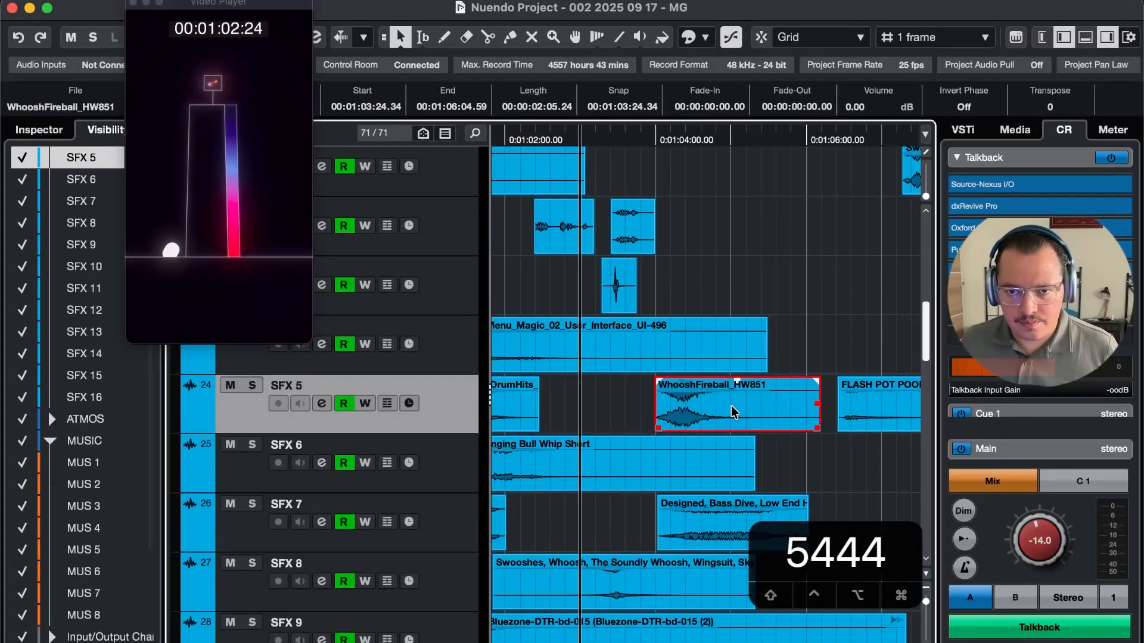
drag(731, 407, 698, 410)
key(space)
key(r)
key(minus)
key(minus)
key(minus)
key(minus)
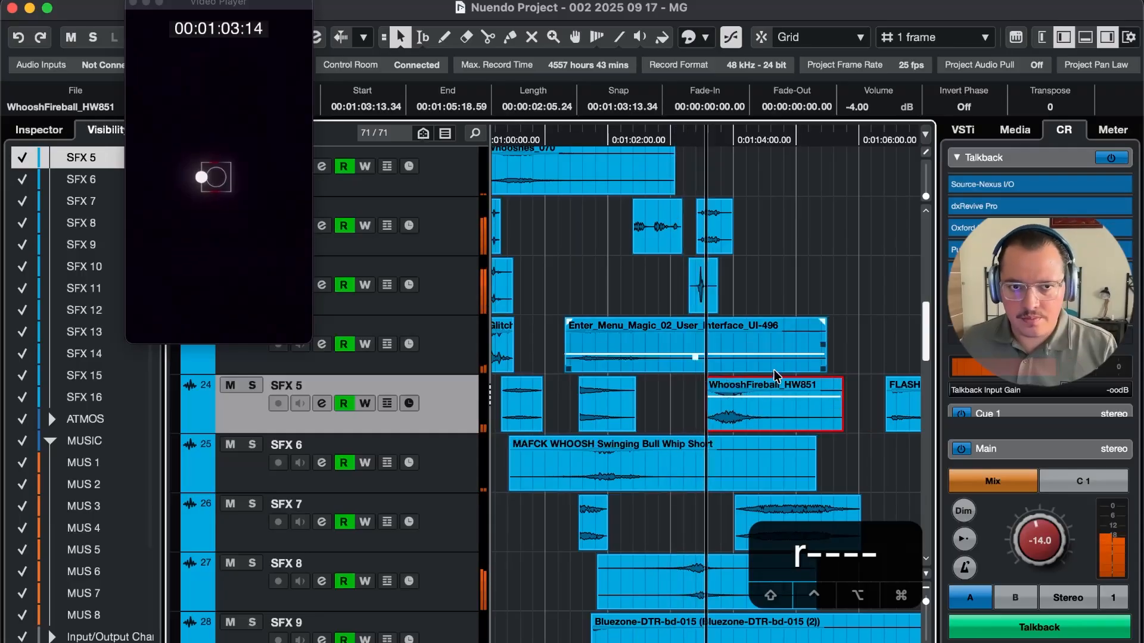
key(space)
Move the WhooshFireball event on SFX 5 to start at about 00:01:03:24 and play it in the mix
key(space)
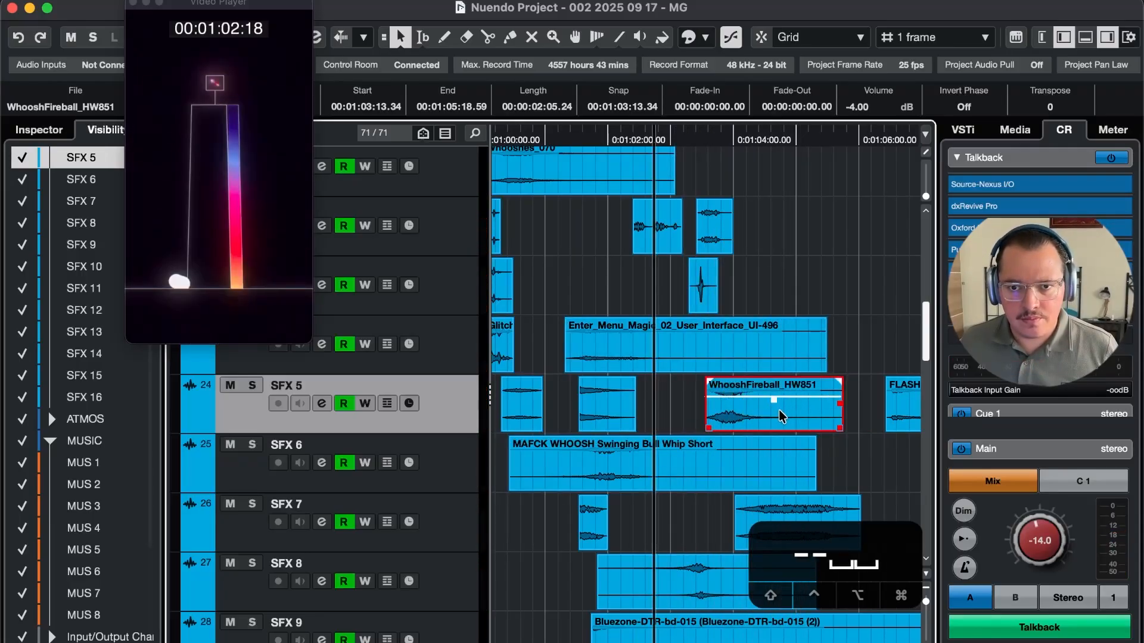
drag(782, 411, 810, 413)
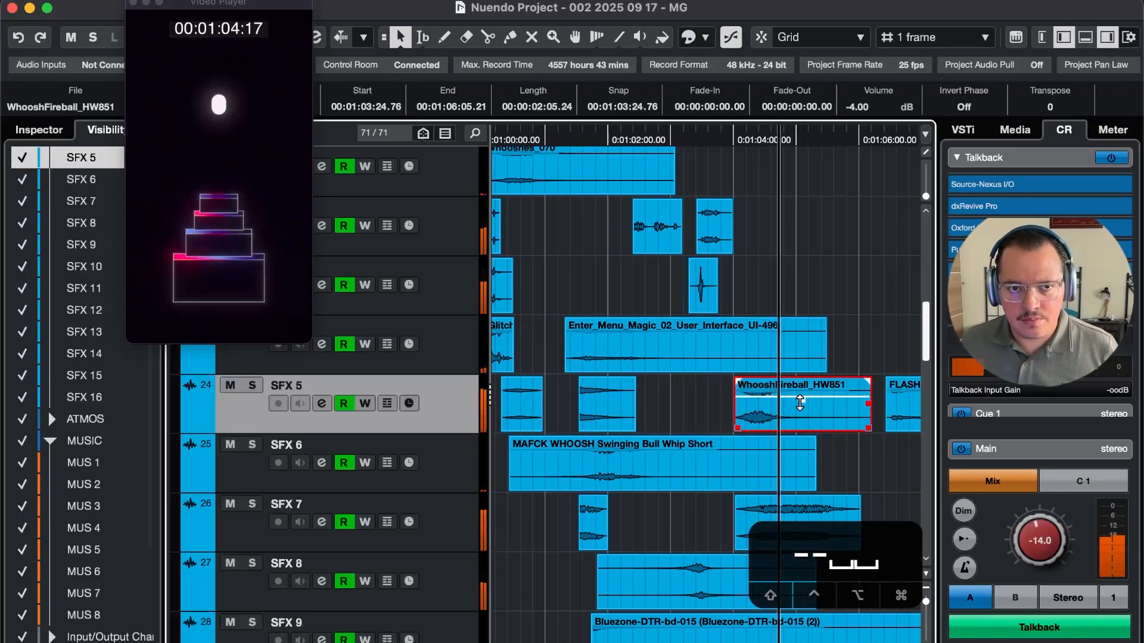
key(space)
Set the WhooshFireball event to -7 dB, trim its end to about 00:01:05:00 and play the result
key(3)
click(798, 403)
key(s)
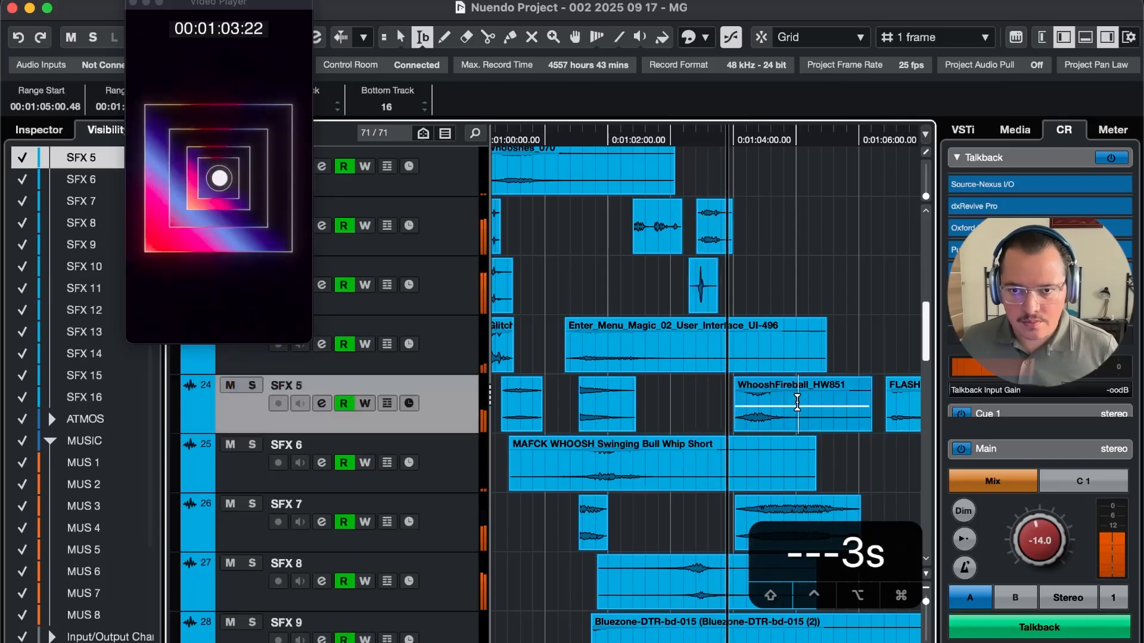
key(r)
key(t)
key(space)
key(t)
key(t)
key(t)
key(t)
key(space)
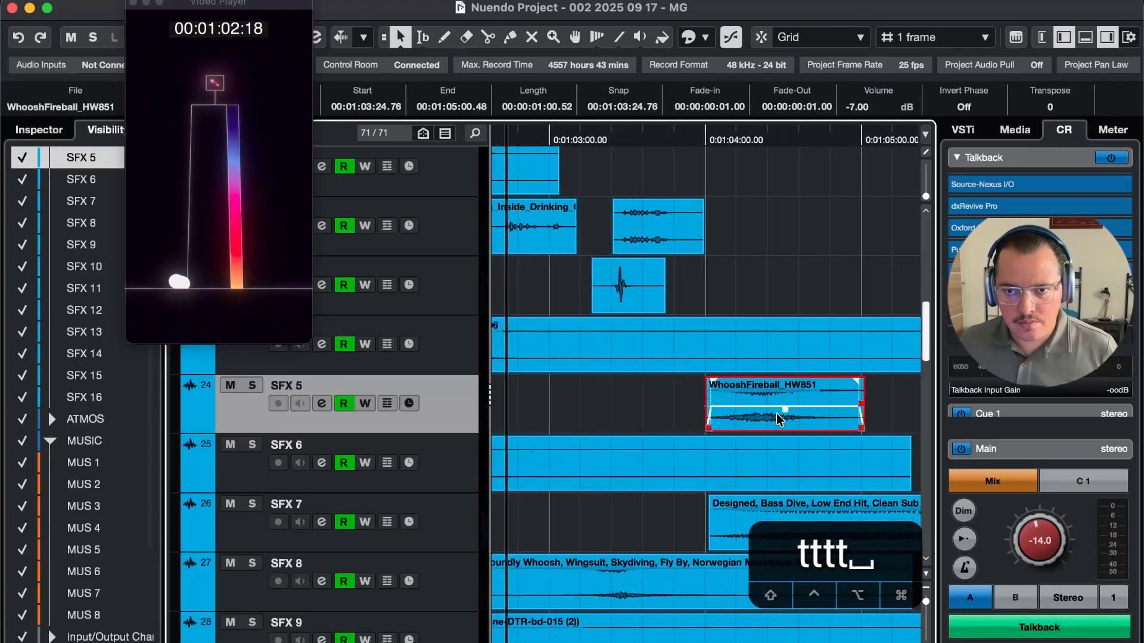
Move the trimmed whoosh to start at about 00:01:04:04 and lower its volume to -10 dB during playback
drag(791, 417, 817, 405)
key(ctrl+a)
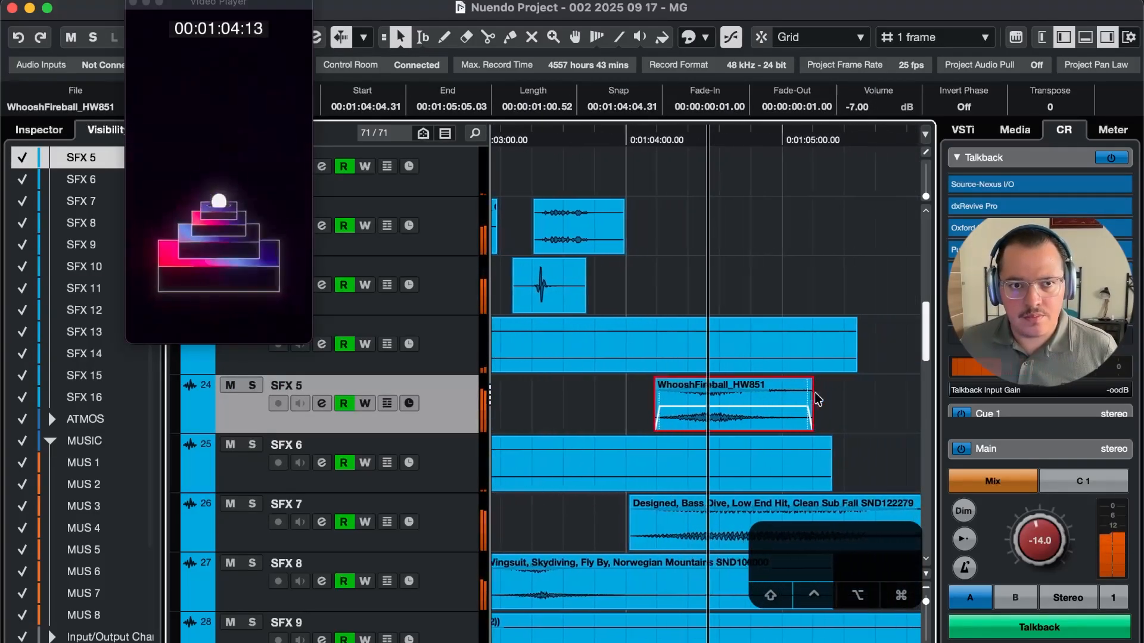
key(r)
key(minus)
key(equal)
key(minus)
key(minus)
key(minus)
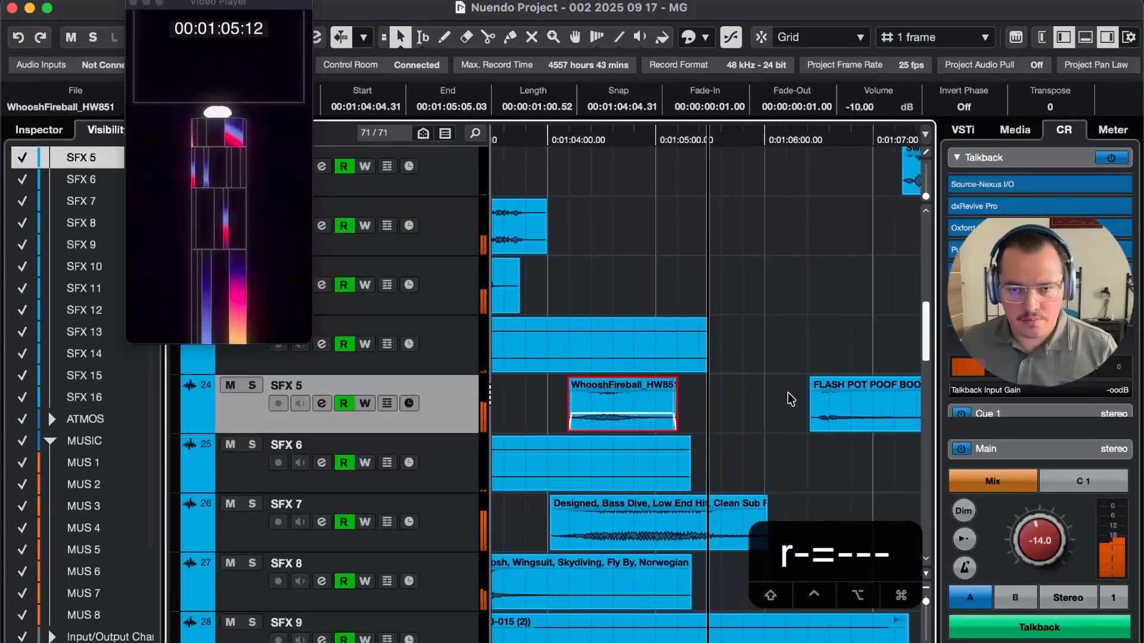
Solo SFX 5 and play the WhooshFireball event on its own from just before 00:01:04:04
key(space)
key(r)
key(g)
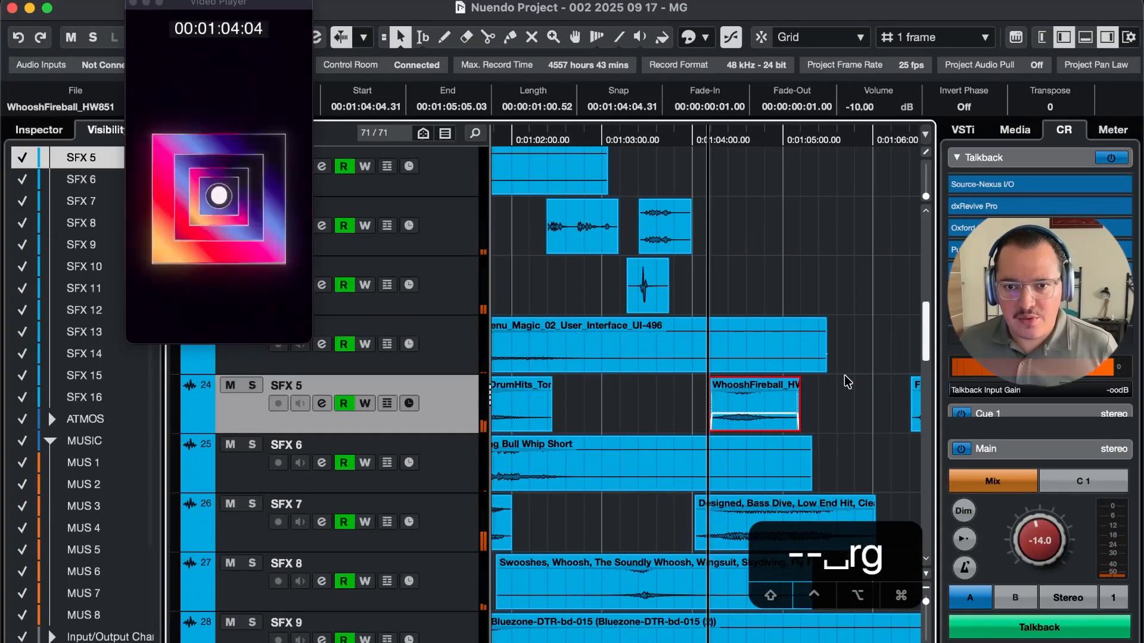
key(4)
key(4)
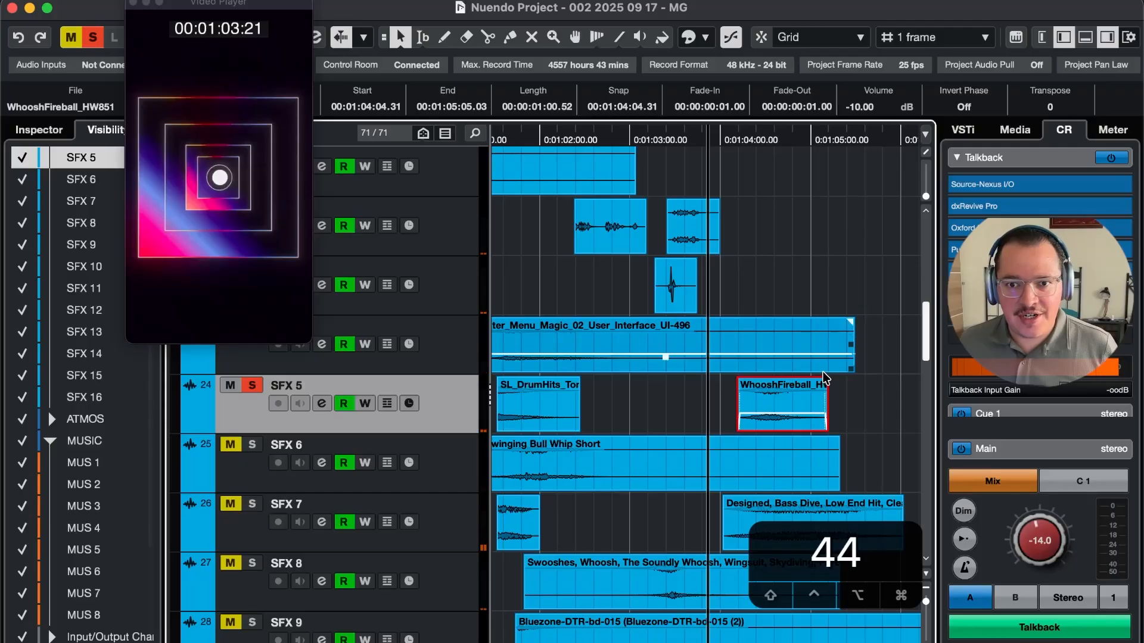
key(4)
key(4)
key(space)
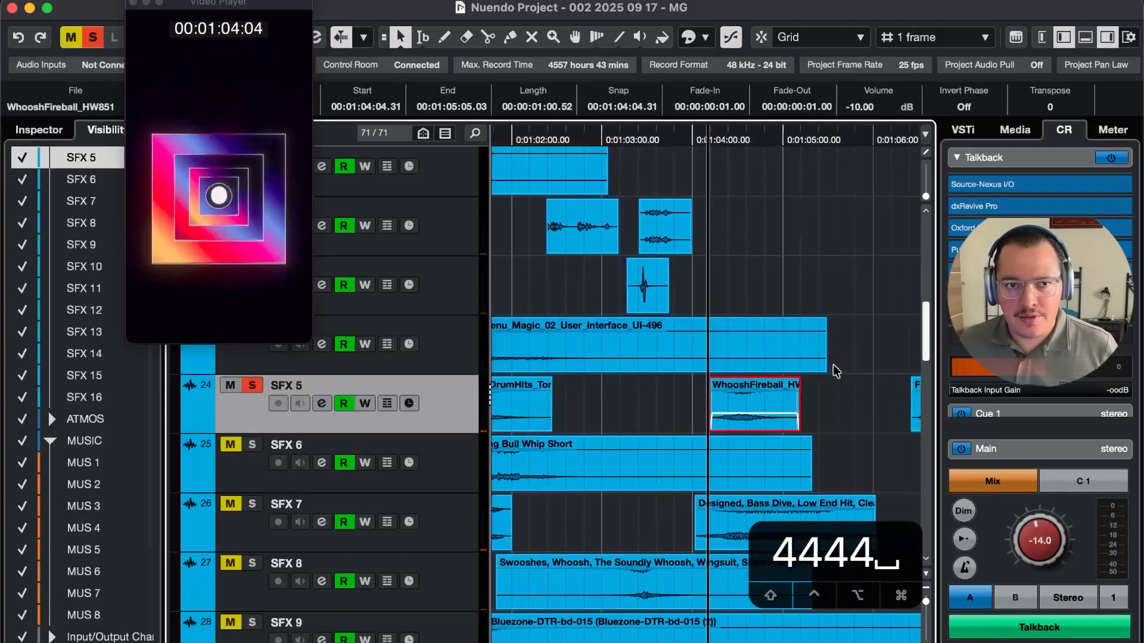
key(4)
key(4)
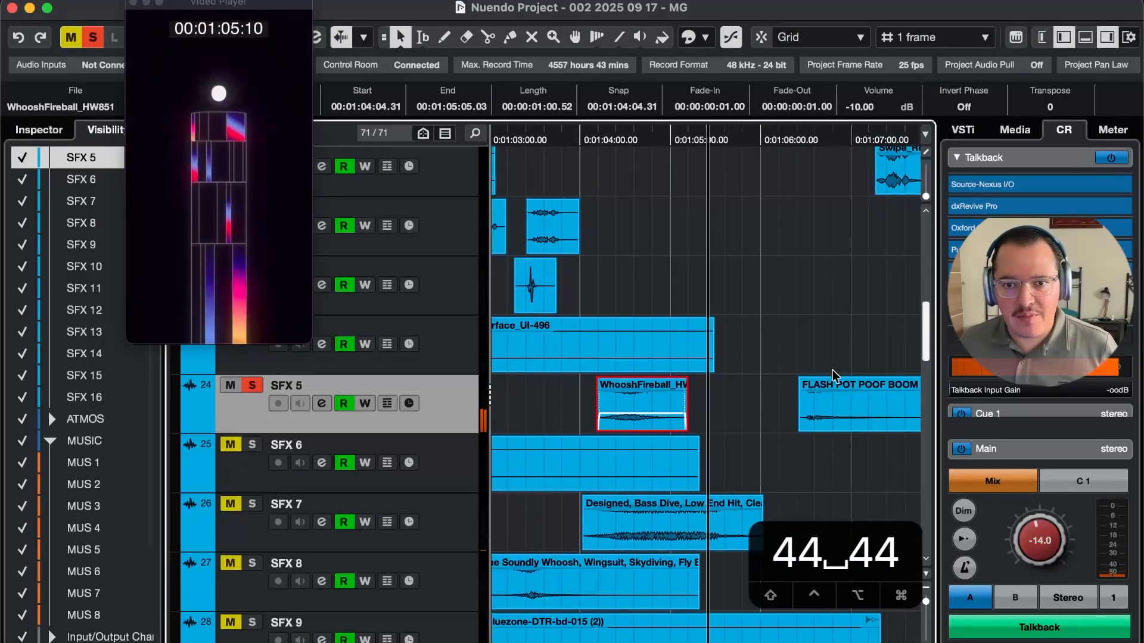
Step through the picture around 00:01:05:03 to check it against the end of the soloed whoosh
key(4)
key(4)
key(4)
key(4)
key(5)
key(5)
key(5)
key(5)
key(5)
key(5)
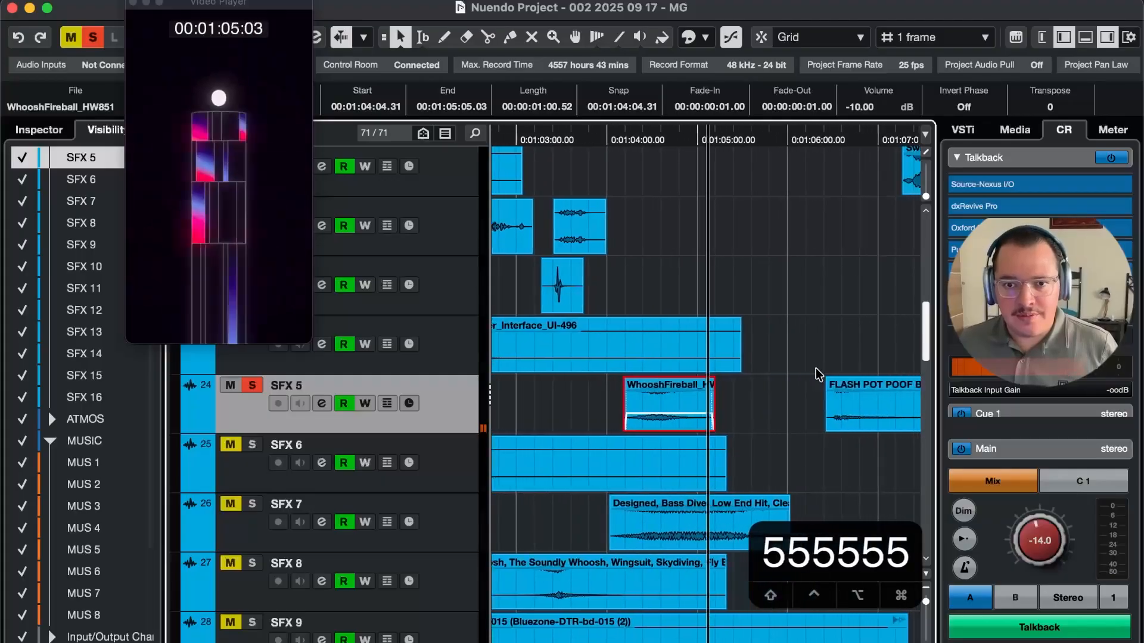
Move the playhead back to 00:01:04:00 and enlarge the video player window
key(4)
key(4)
key(4)
key(4)
key(4)
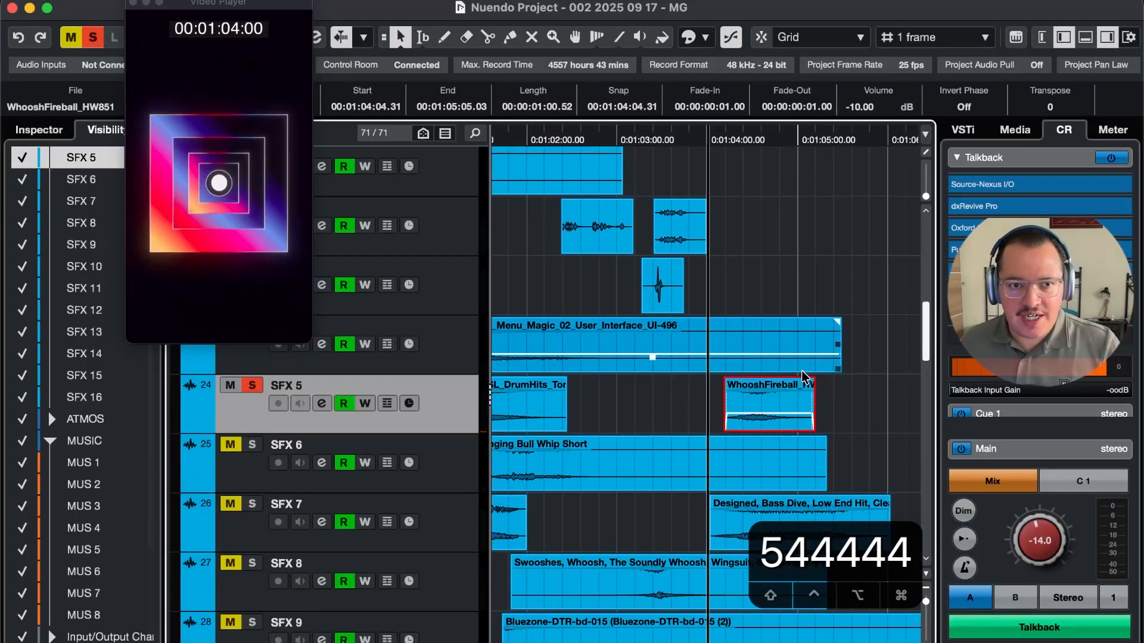
drag(301, 337, 455, 596)
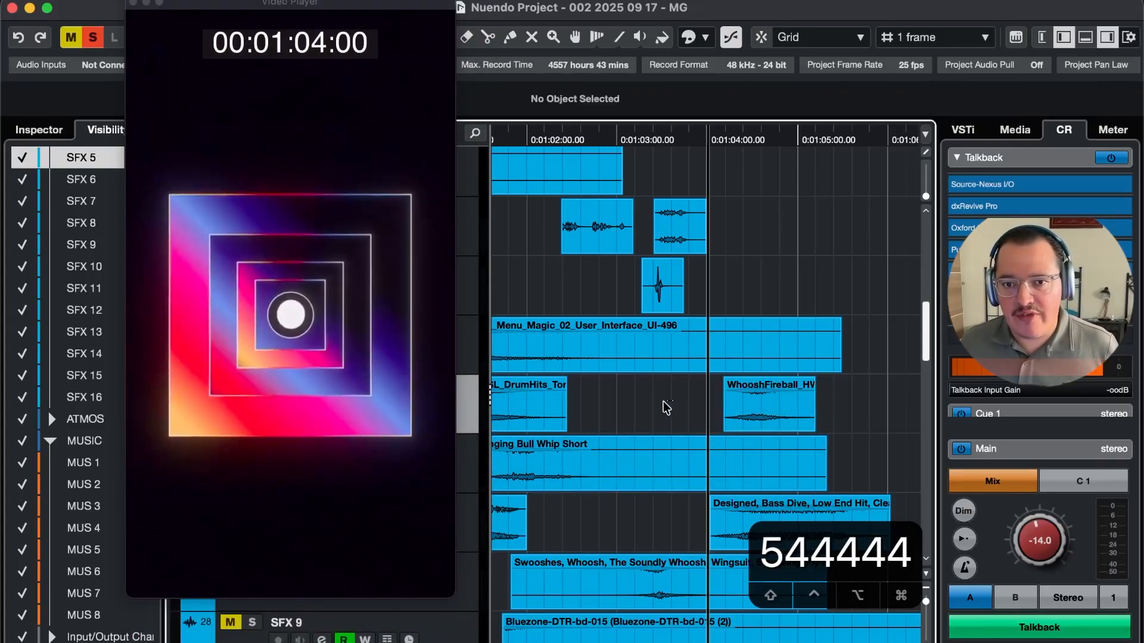
Step through the picture from 00:01:04:00 to 00:01:05:10 and back to check the rising ball against the SFX events
key(5)
key(5)
key(5)
key(5)
key(5)
key(5)
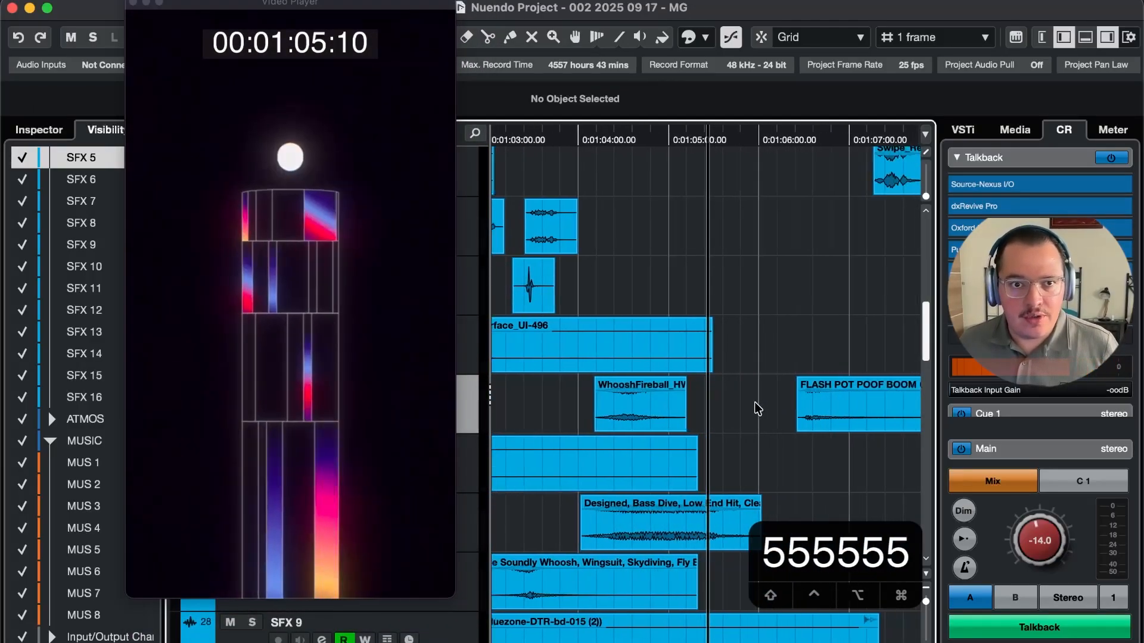
key(4)
key(4)
key(4)
key(4)
key(4)
key(4)
Play the section around 00:01:04:23 to hear the WhooshFireball event together with the other SFX tracks
key(space)
key(r)
key(t)
key(t)
key(t)
key(t)
key(t)
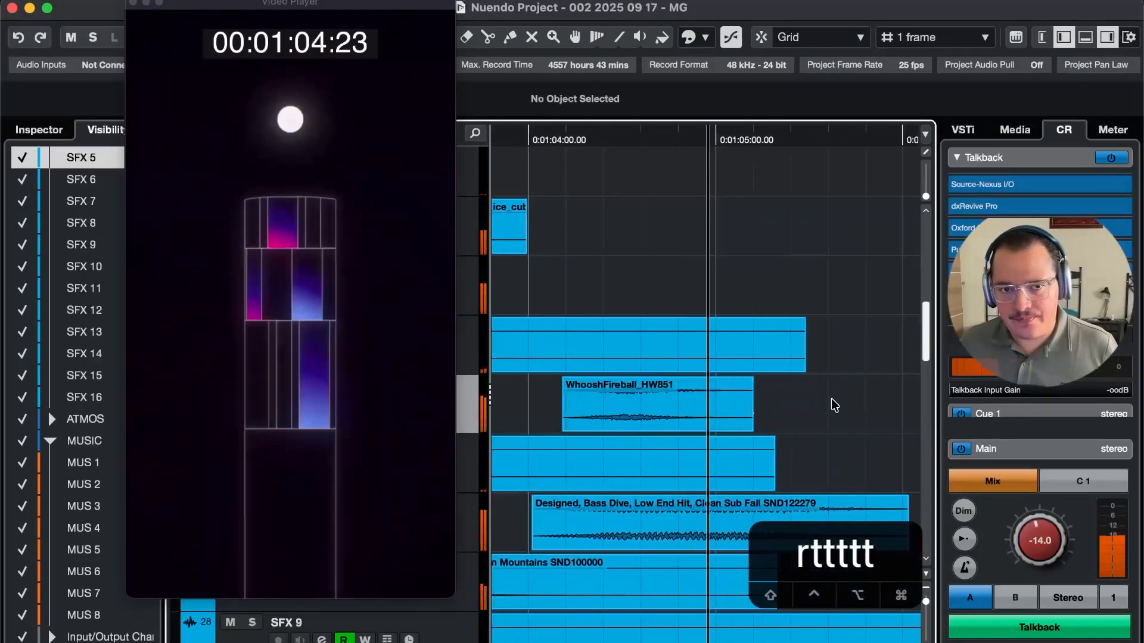
key(r)
key(r)
key(r)
key(r)
key(r)
Move back to around 00:01:03:13 and step through the ball's contact with the small square, ending at 00:01:03:06
key(4)
key(4)
key(4)
key(4)
key(4)
key(4)
key(t)
key(t)
key(t)
key(t)
key(t)
key(t)
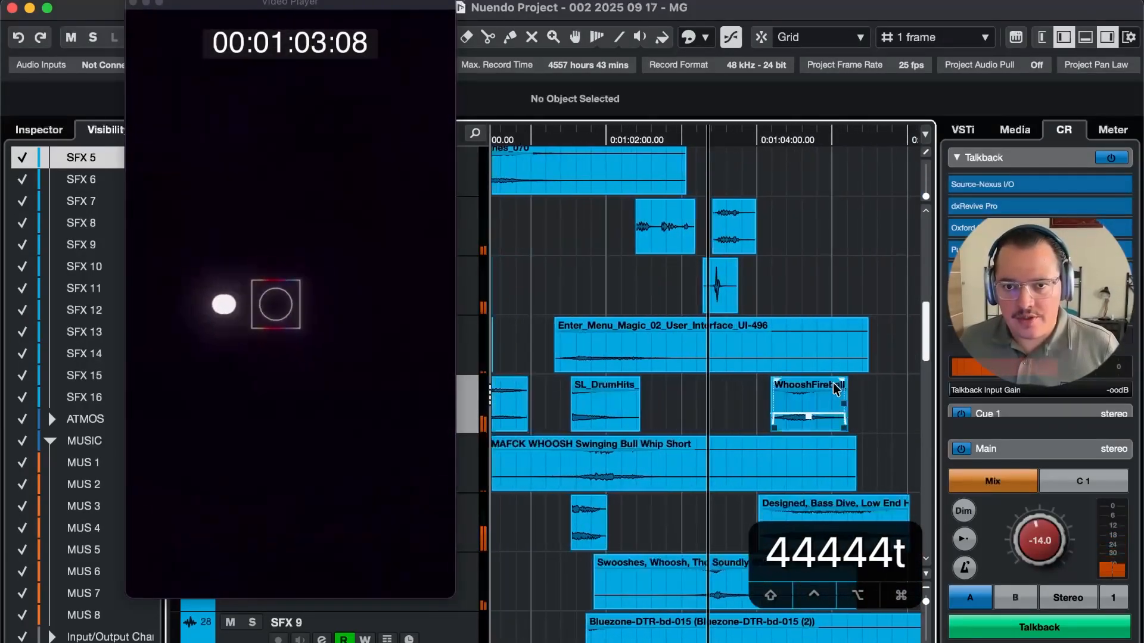
key(5)
key(5)
key(5)
key(4)
key(4)
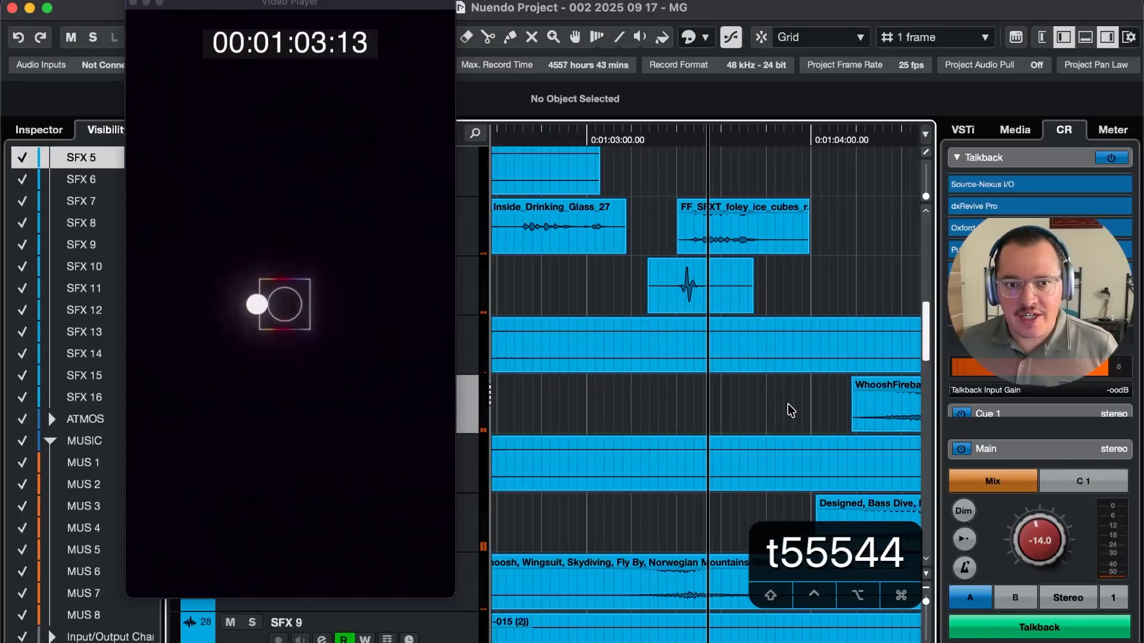
key(5)
key(5)
key(5)
key(4)
key(4)
key(4)
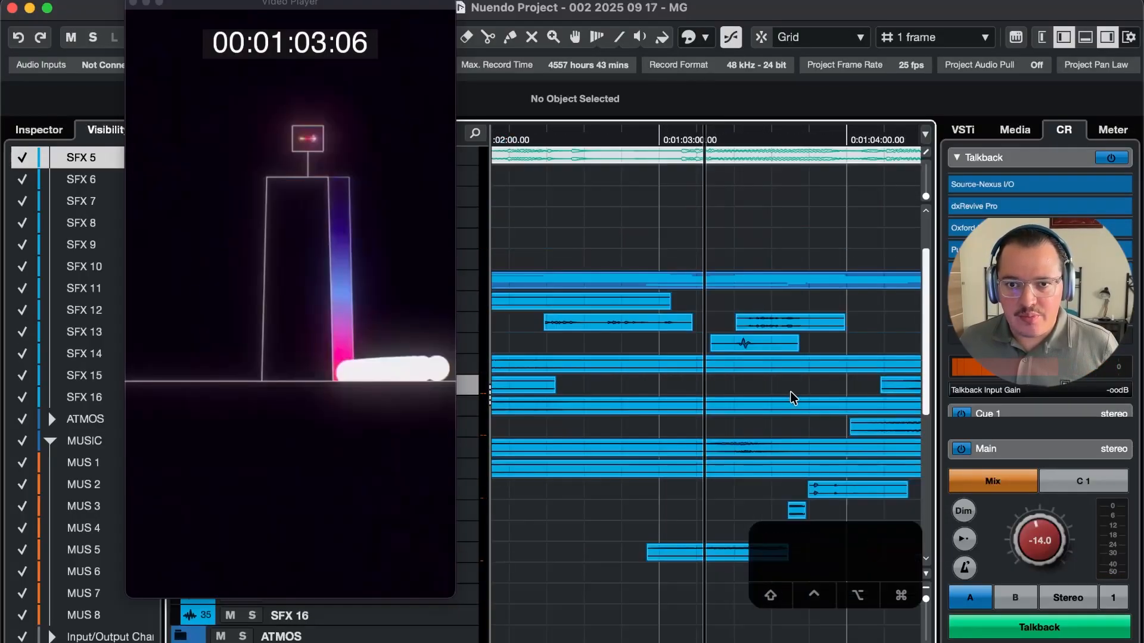
key(r)
key(r)
key(r)
key(r)
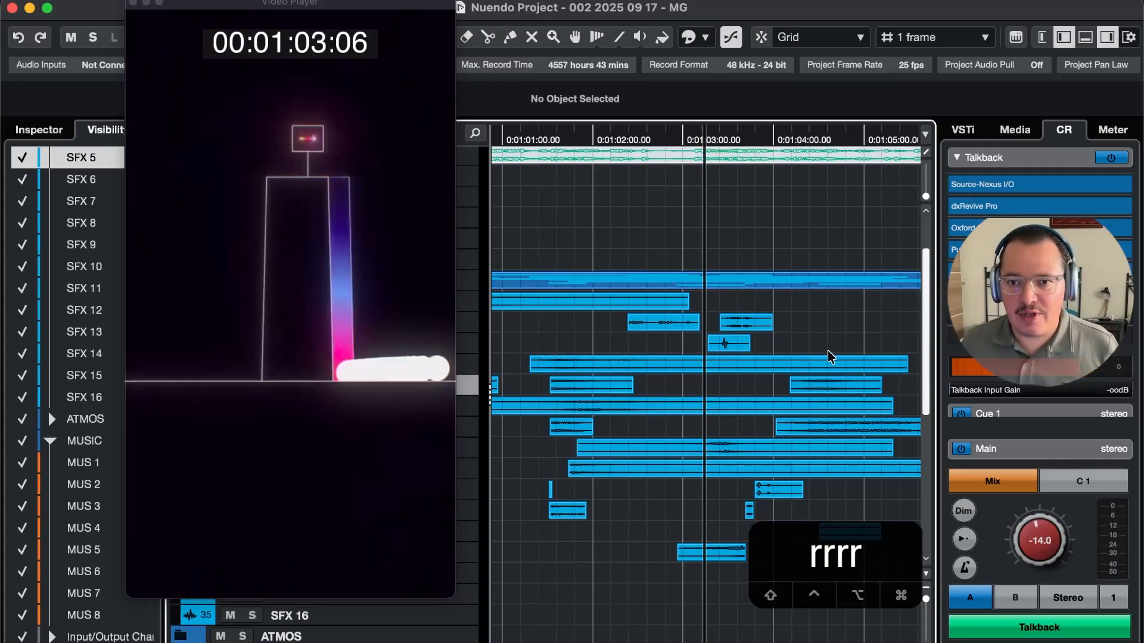
Select the gap between the two short events on SFX 2 and use it to locate the playhead near 00:01:03:07
key(t)
key(t)
key(t)
key(t)
key(t)
key(t)
key(r)
key(r)
key(r)
key(r)
key(r)
key(r)
key(3)
key(g)
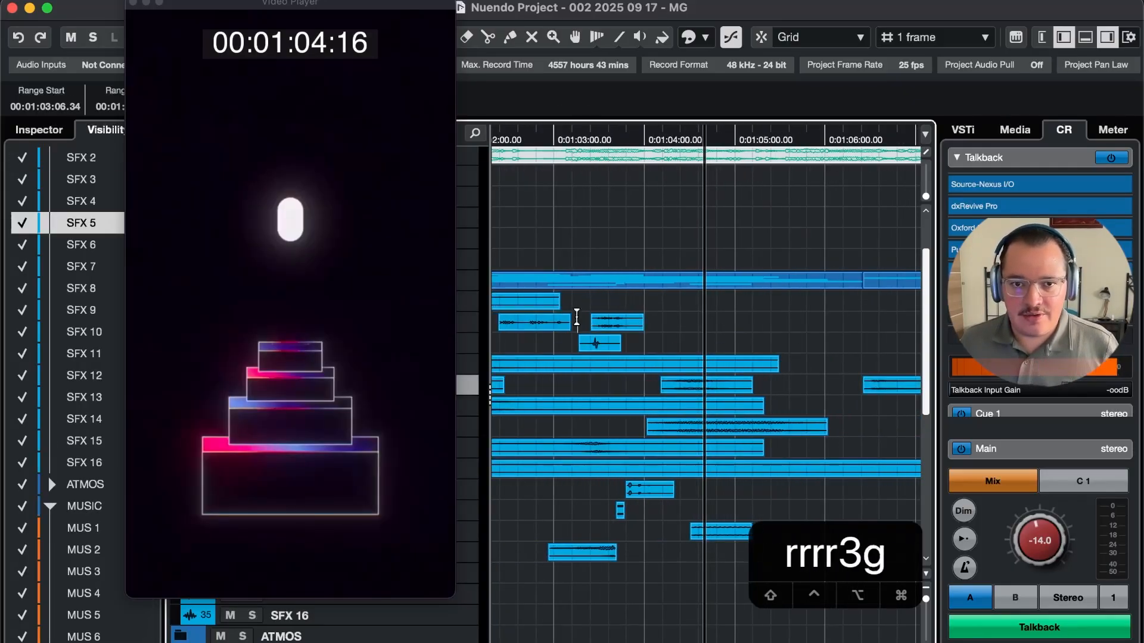
key(1)
key(5)
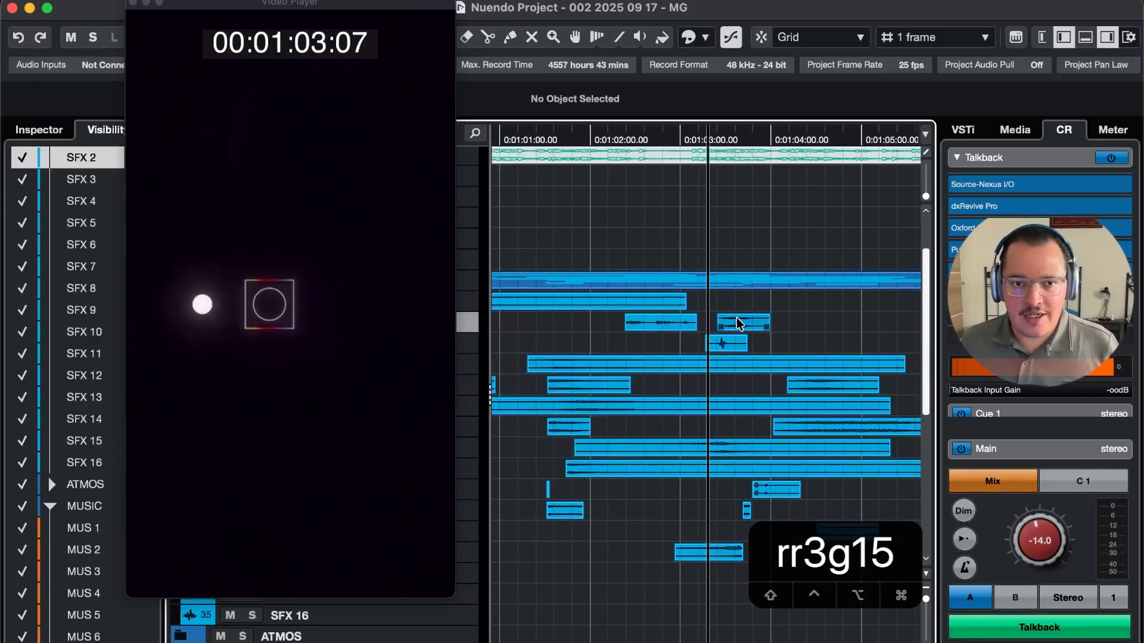
Step back and forth between 00:01:03:11 and 00:01:03:23 to examine the ball entering the growing square
key(5)
key(5)
key(5)
key(5)
key(4)
key(4)
key(4)
key(5)
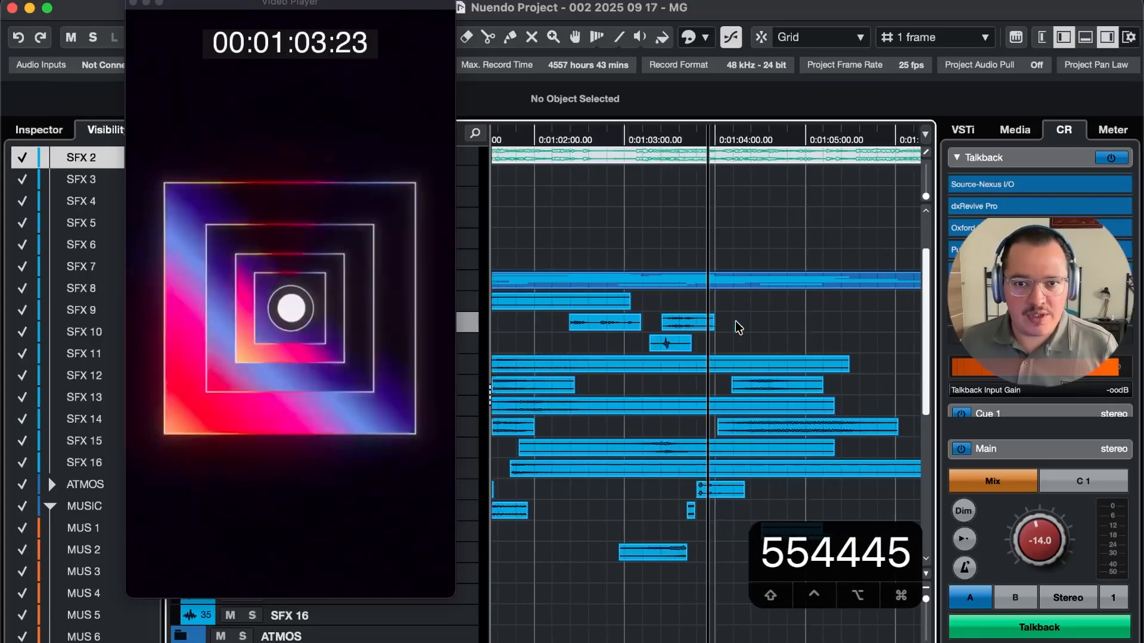
key(5)
key(4)
key(4)
key(5)
key(5)
key(5)
key(5)
key(4)
key(4)
key(4)
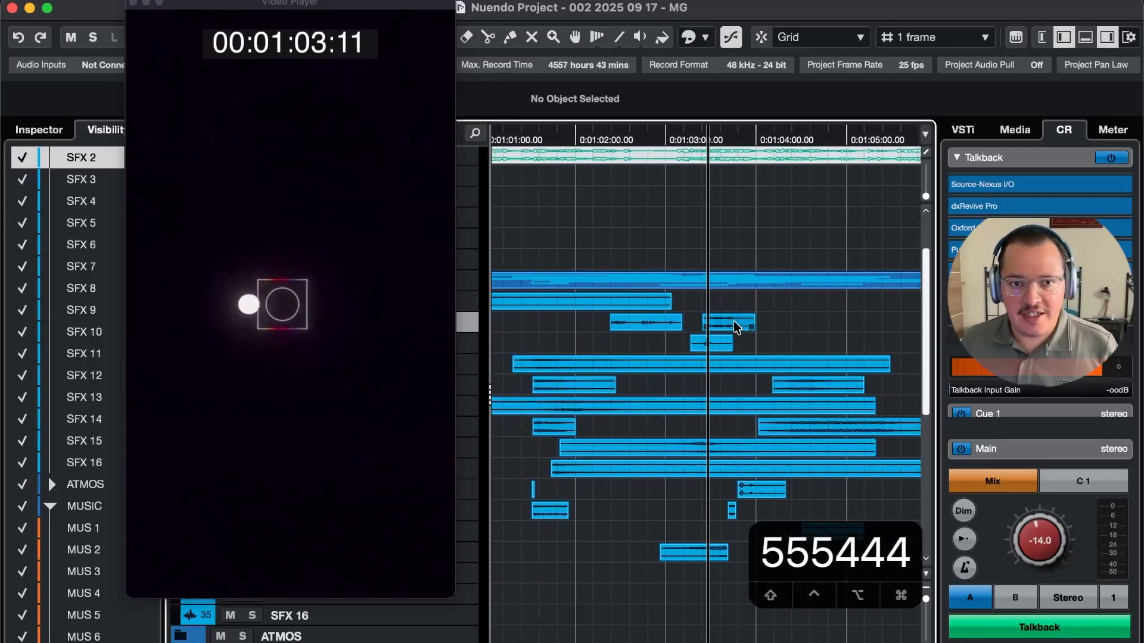
Step through the picture from 00:01:03:11 to 00:01:04:04 to examine the camera move over the nested squares
key(5)
key(5)
key(5)
key(4)
key(4)
key(4)
key(5)
key(5)
key(5)
key(4)
key(4)
key(5)
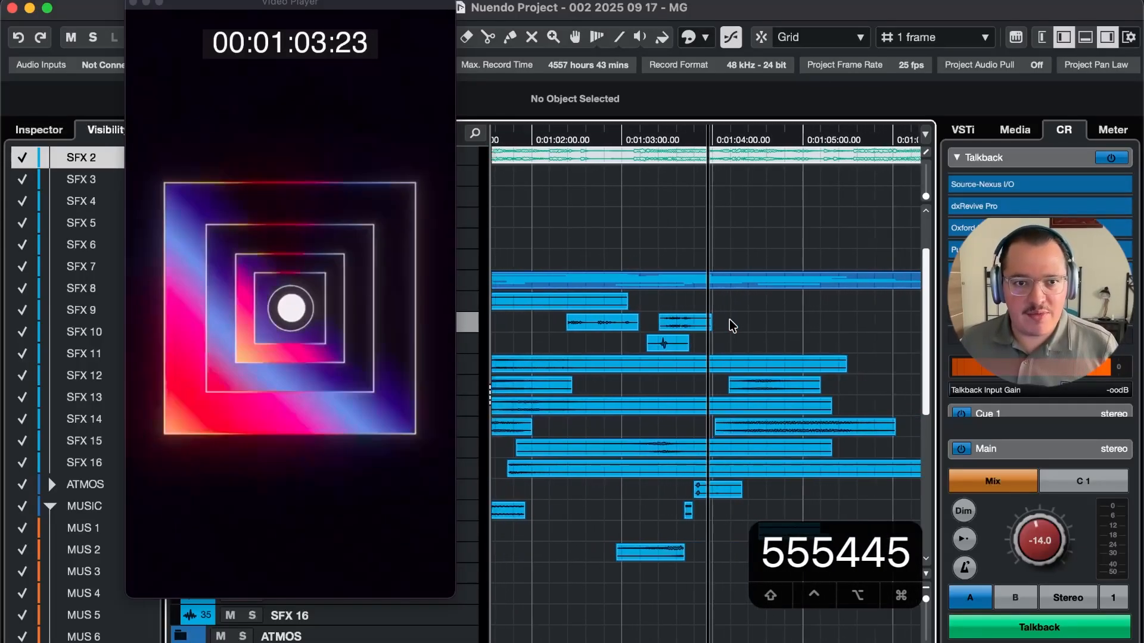
key(5)
key(5)
key(5)
key(5)
key(4)
key(4)
key(4)
key(4)
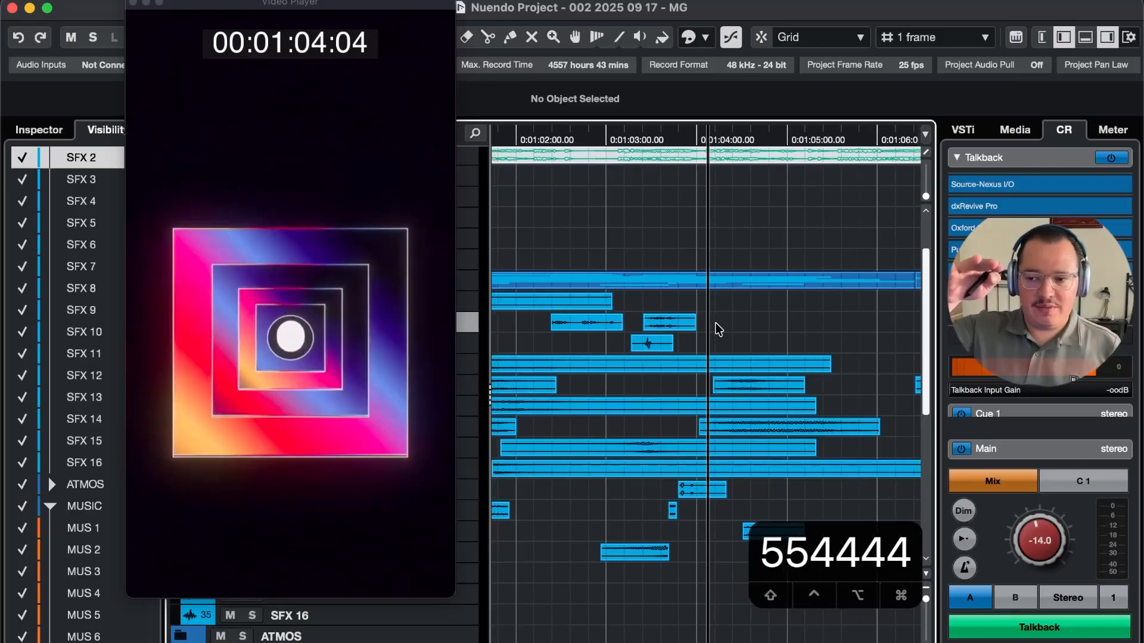
Step between 00:01:03:22 and 00:01:04:10 to examine the tilting squares, and return the playhead to 00:01:03:09
key(5)
key(5)
key(5)
key(4)
key(4)
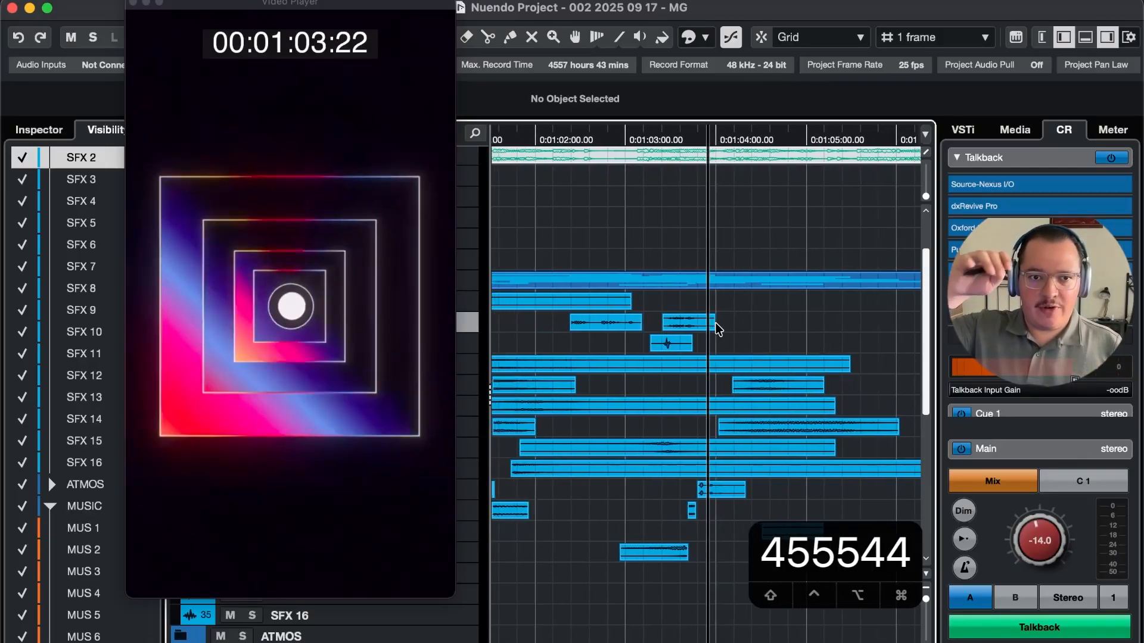
key(4)
key(5)
key(5)
key(5)
key(5)
key(5)
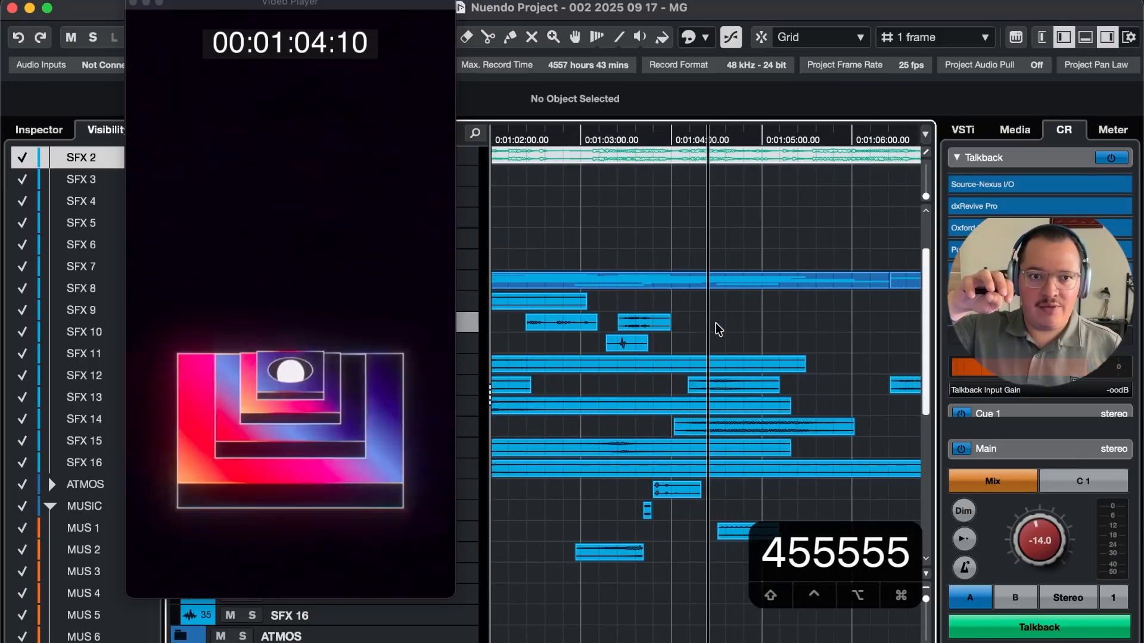
key(5)
key(4)
key(4)
key(4)
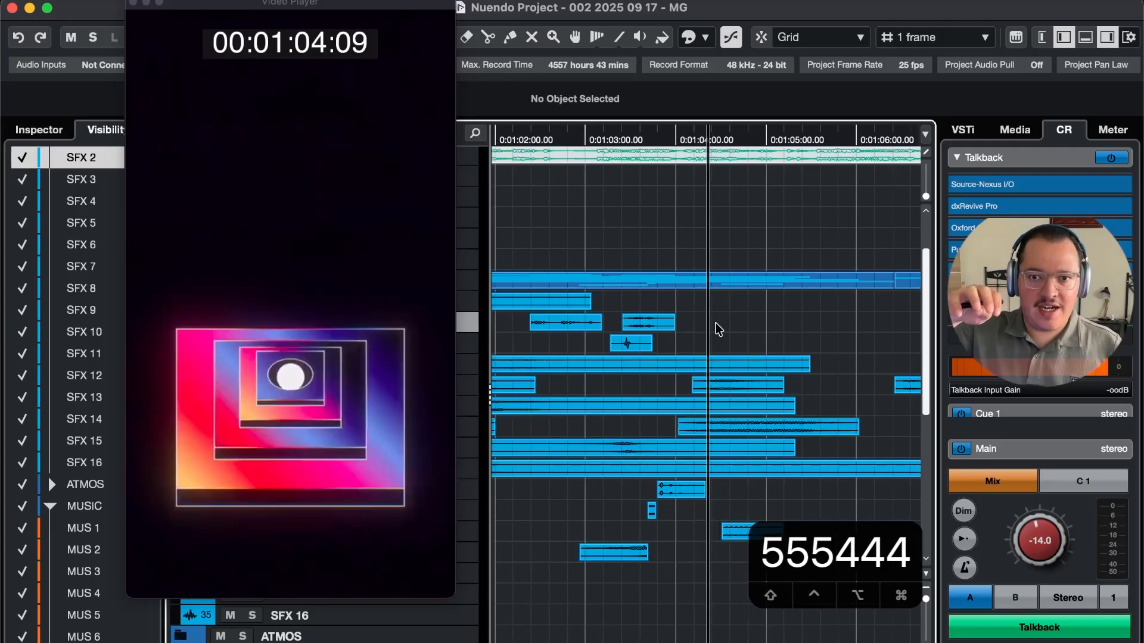
key(4)
key(4)
key(4)
key(4)
key(4)
key(r)
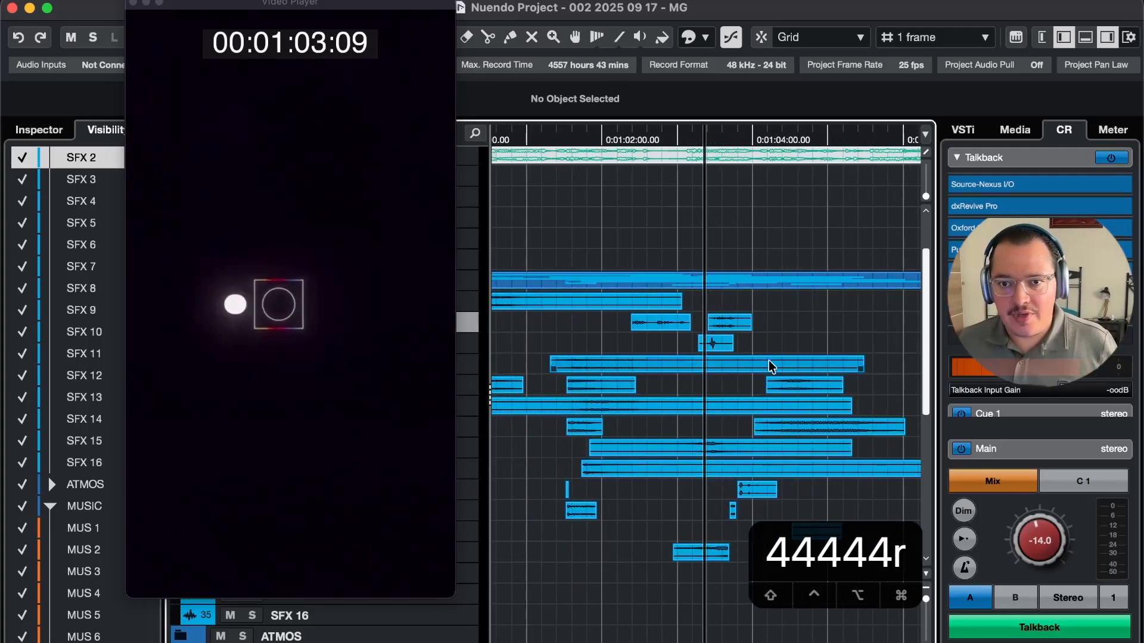
Switch to Soundly and browse the whoosh results for a soft wind whoosh
key(super+Tab)
scroll(713, 417, down, 10)
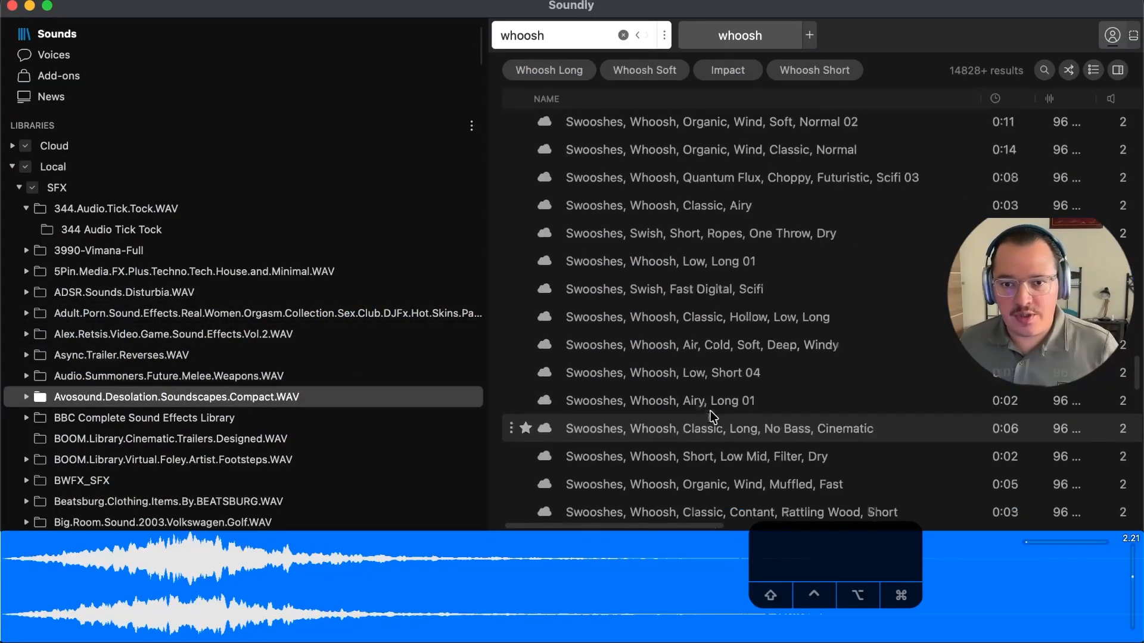
scroll(711, 411, down, 15)
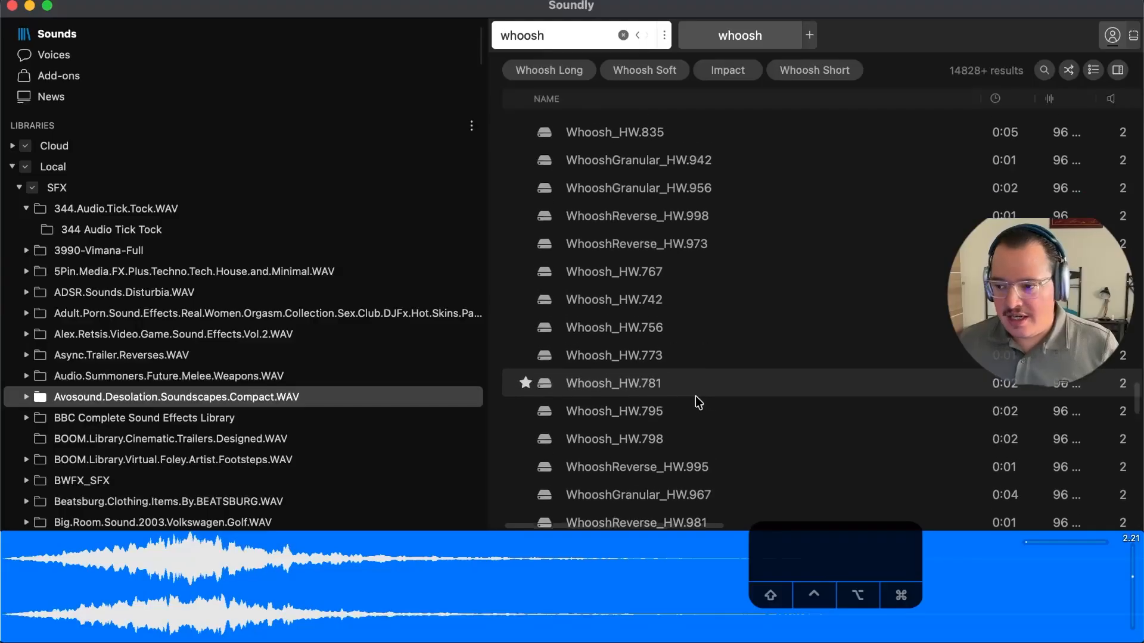
scroll(699, 403, down, 20)
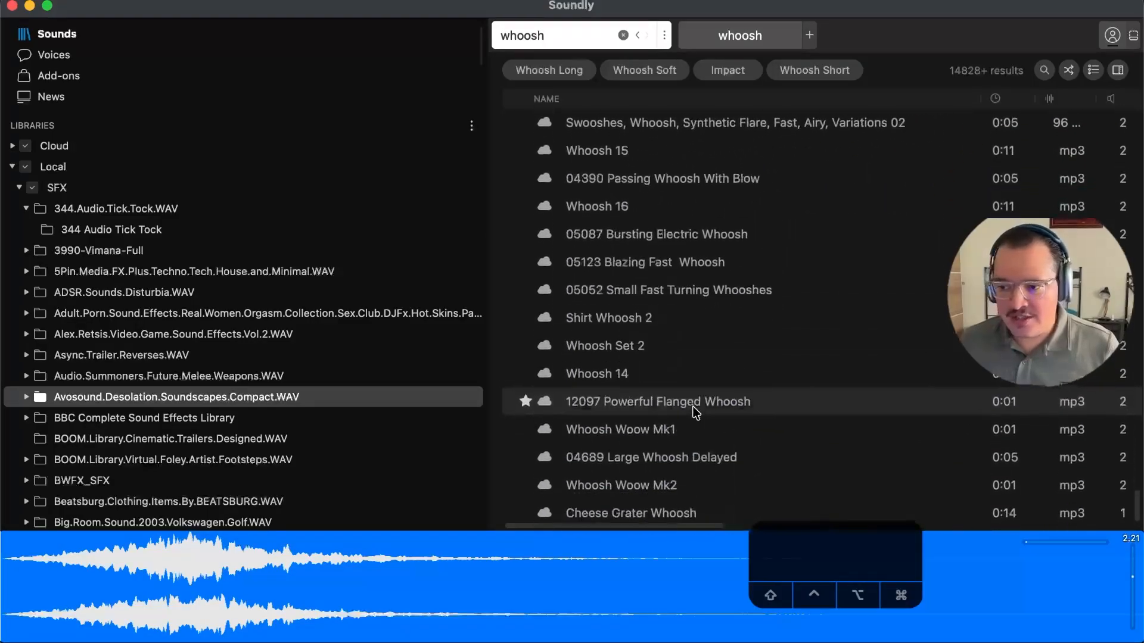
scroll(694, 410, down, 20)
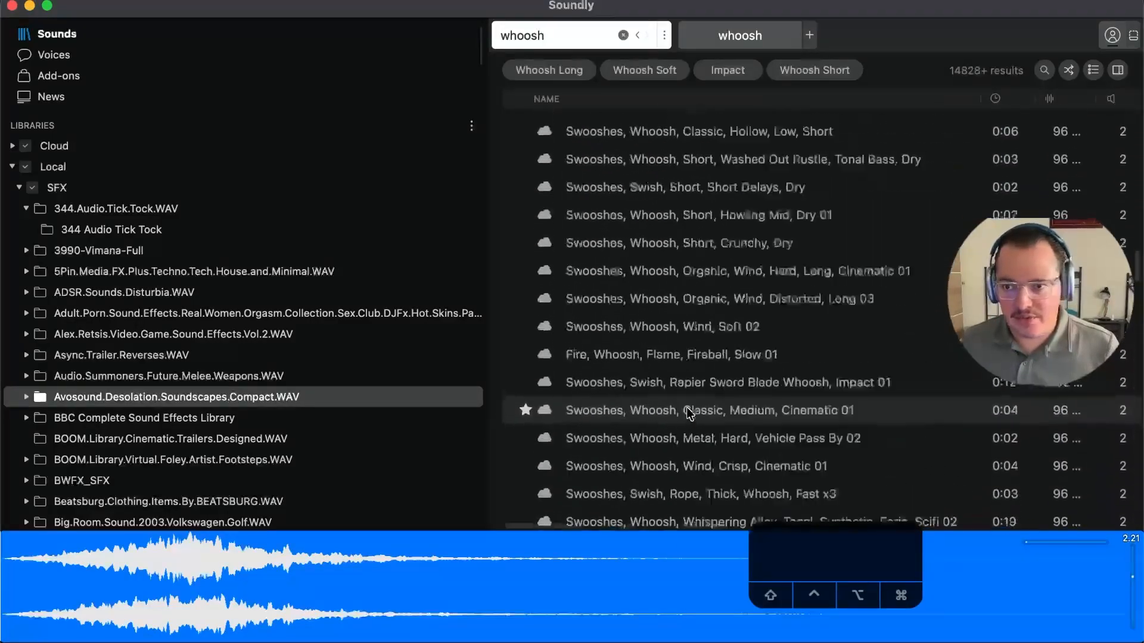
scroll(689, 412, down, 10)
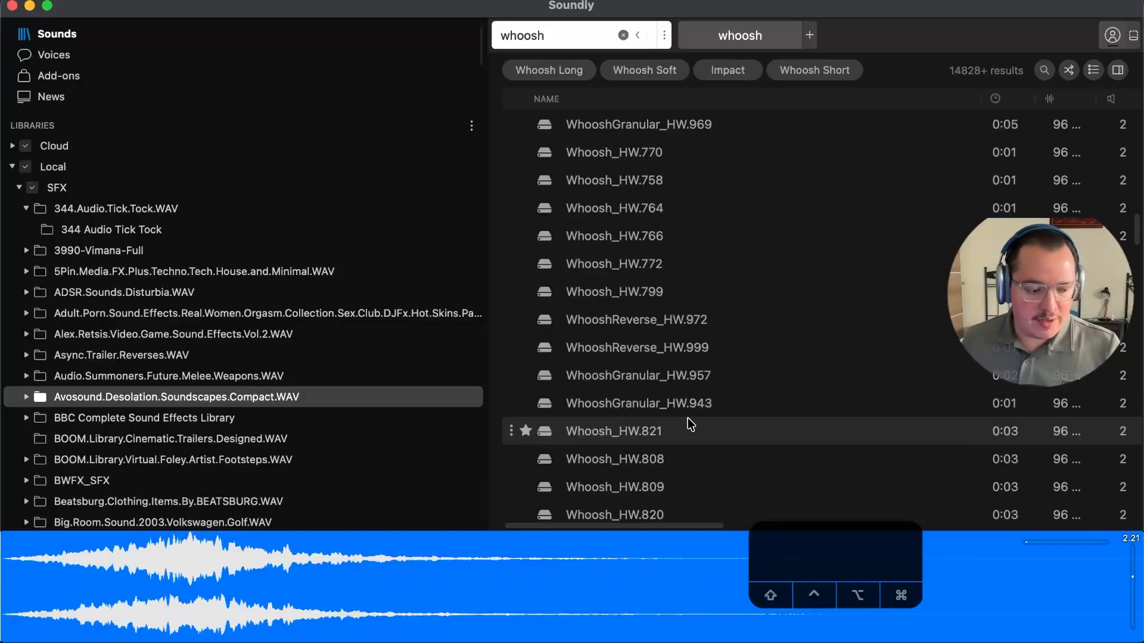
scroll(678, 416, down, 10)
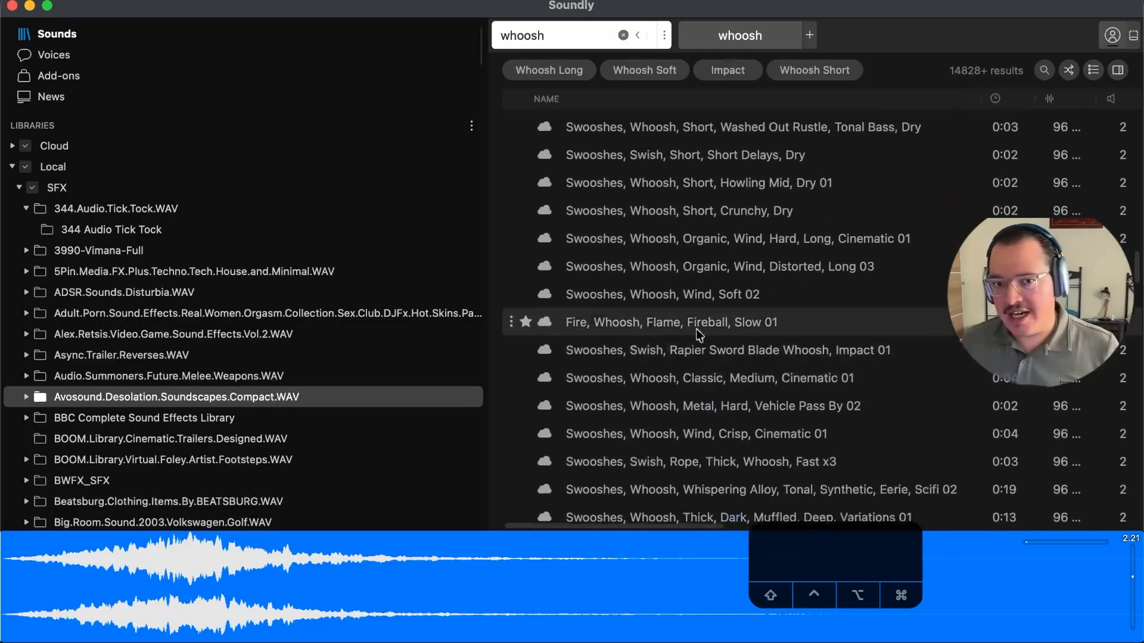
Audition "Swooshes, Whoosh, Wind, Soft 02", select its main portion and place it on SFX 12 in the Nuendo project before 00:01:04
click(732, 298)
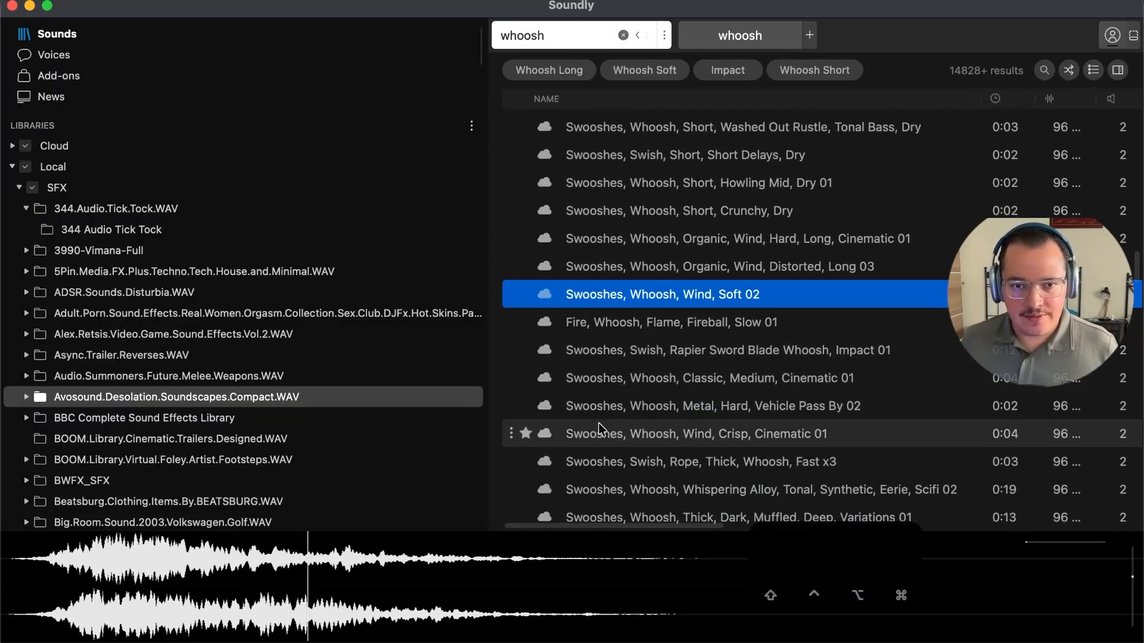
key(space)
drag(671, 589, 4, 584)
drag(197, 587, 743, 464)
key(super+Tab)
Trim the end of the wind whoosh on SFX 12 to about 00:01:03:22 and give it a fade-in and fade-out of about 7 frames
key(super+t)
key(super+t)
key(shift+r)
key(3)
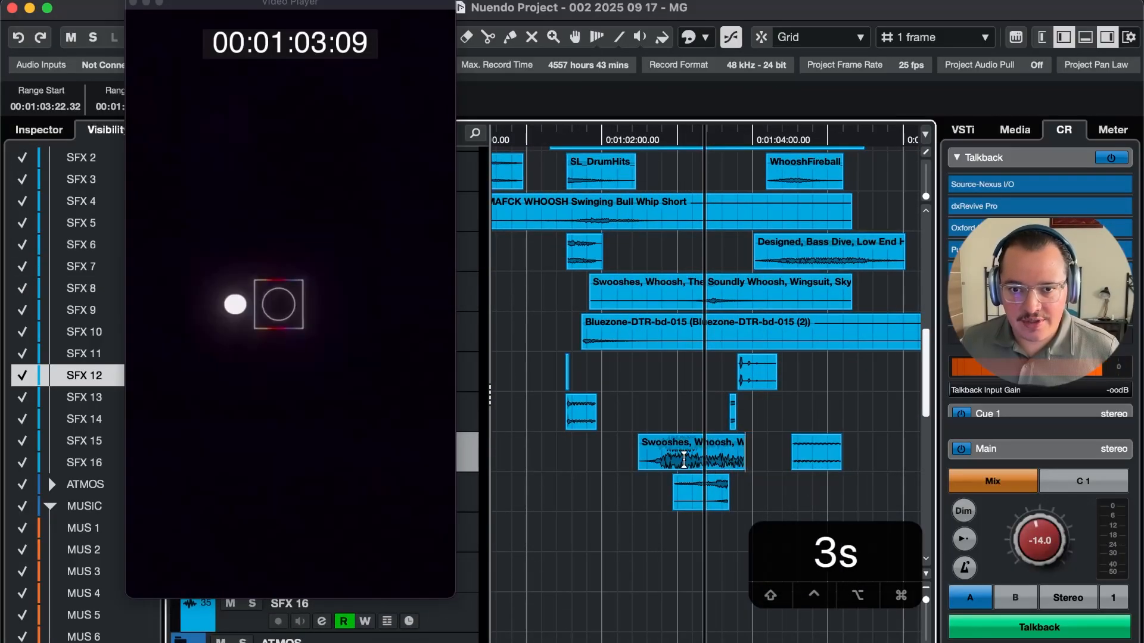
key(g)
key(t)
key(t)
key(t)
key(t)
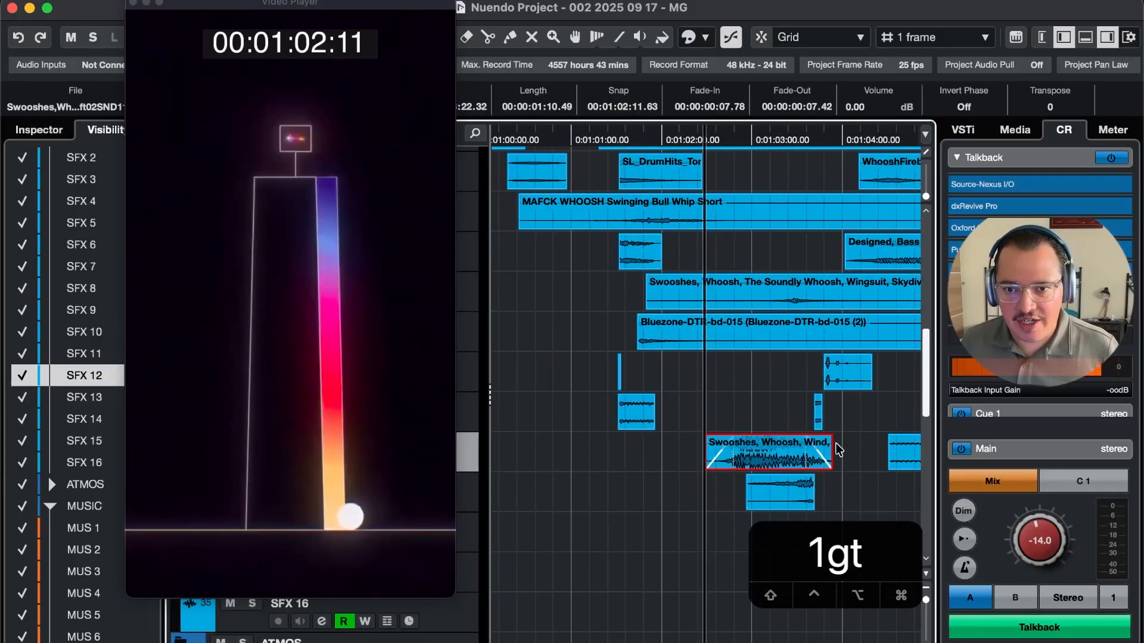
Lower the wind whoosh on SFX 12 to -5.41 dB and move it to start with the Beam1 clip at about 00:01:02:22
key(5)
key(4)
key(4)
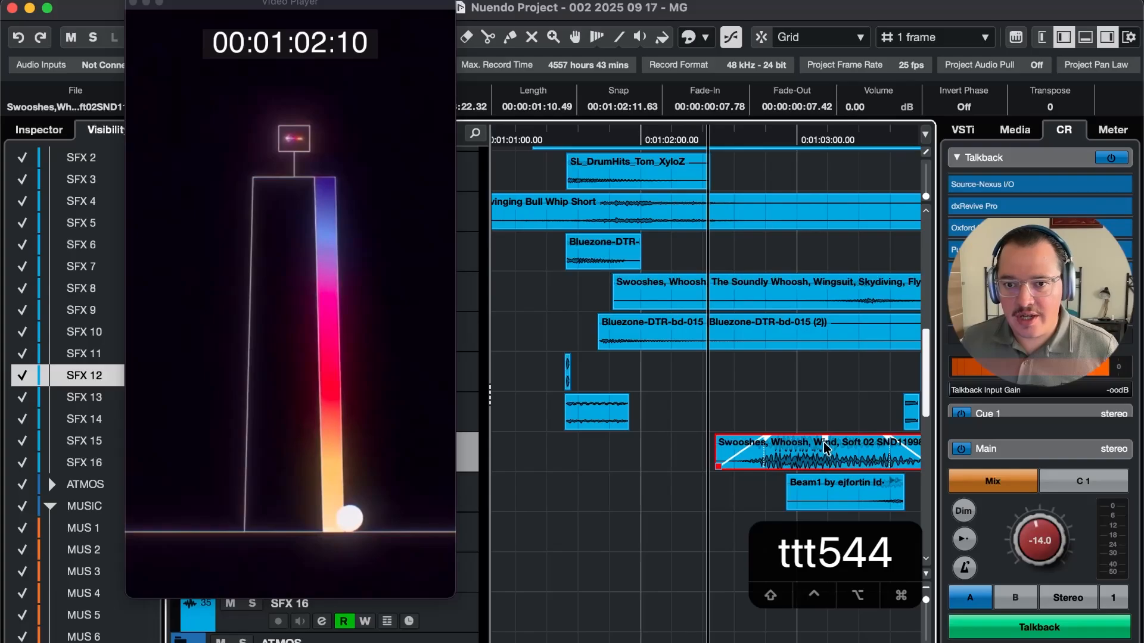
scroll(810, 438, right, 5)
scroll(810, 438, up, 2)
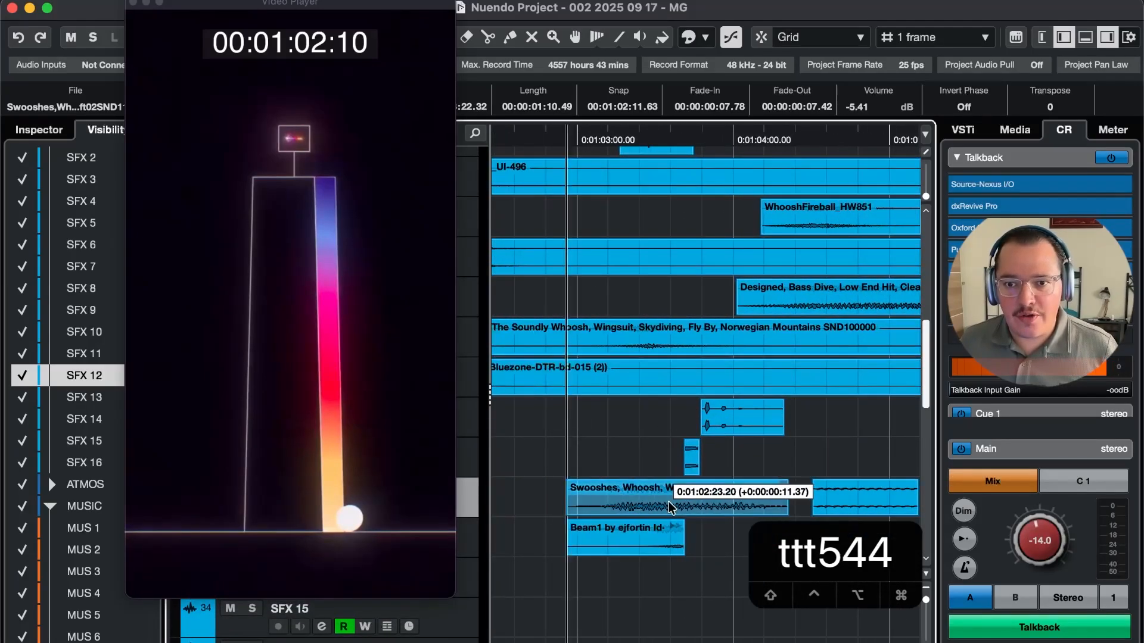
Play back the passage from about 00:01:02:10 past 00:01:04 to hear the repositioned wind whoosh with the other effects
key(g)
key(5)
key(4)
key(4)
key(4)
key(space)
key(r)
key(r)
key(r)
key(r)
key(r)
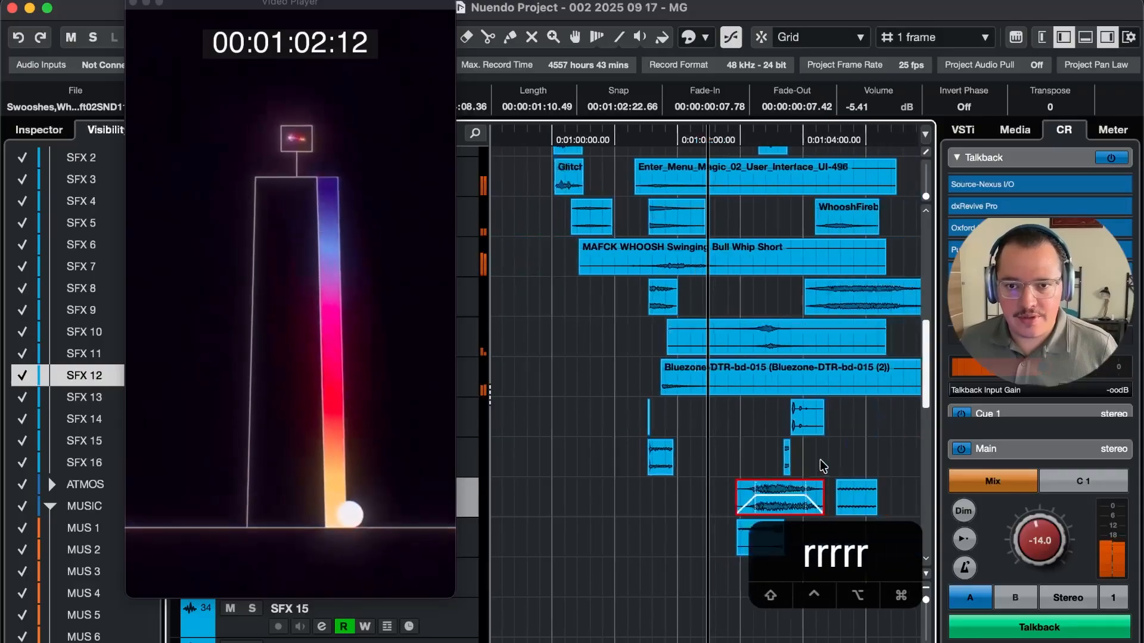
key(t)
key(t)
key(t)
key(t)
key(t)
key(t)
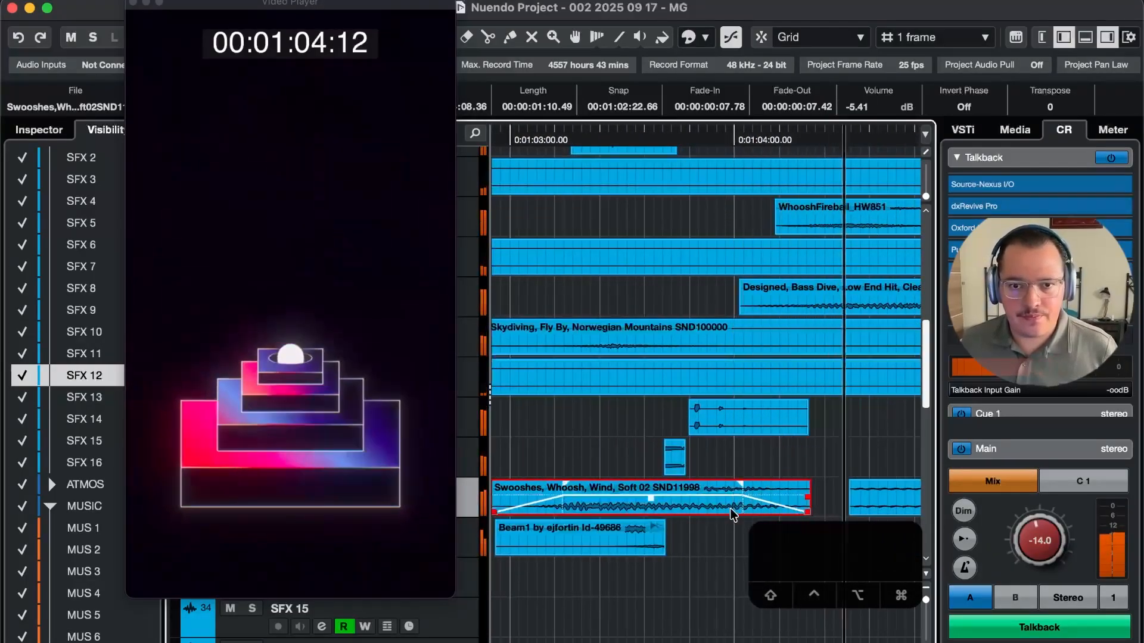
Solo the wind whoosh on SFX 12 and replay it against the picture up to about 00:01:05
key(space)
key(r)
key(r)
key(r)
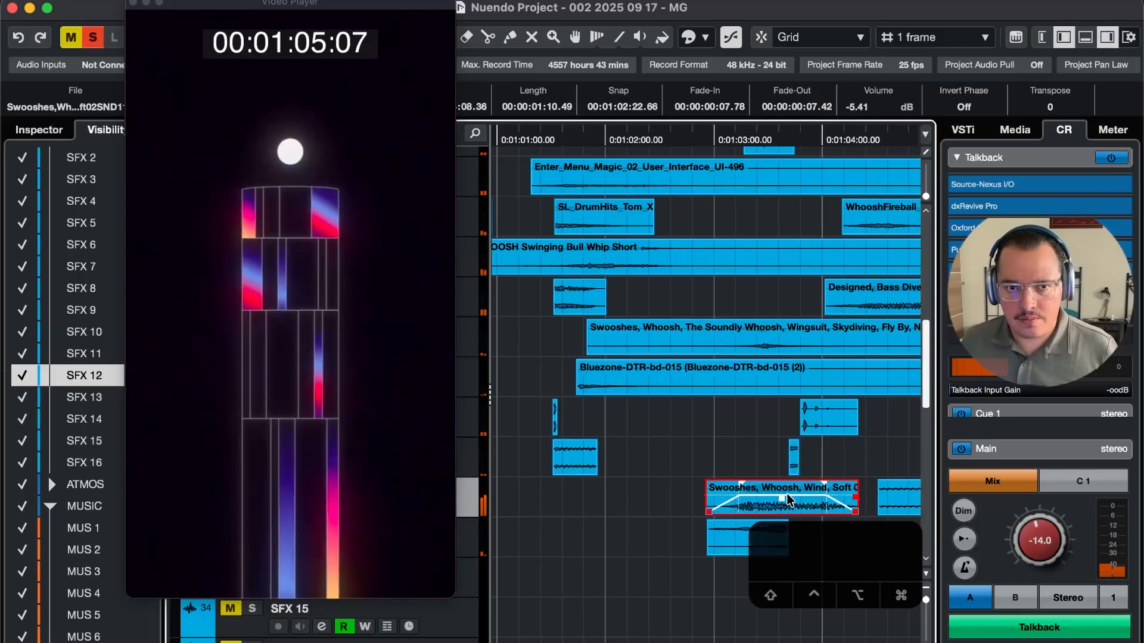
key(space)
key(r)
key(space)
key(r)
scroll(806, 460, down, 1)
scroll(805, 461, right, 1)
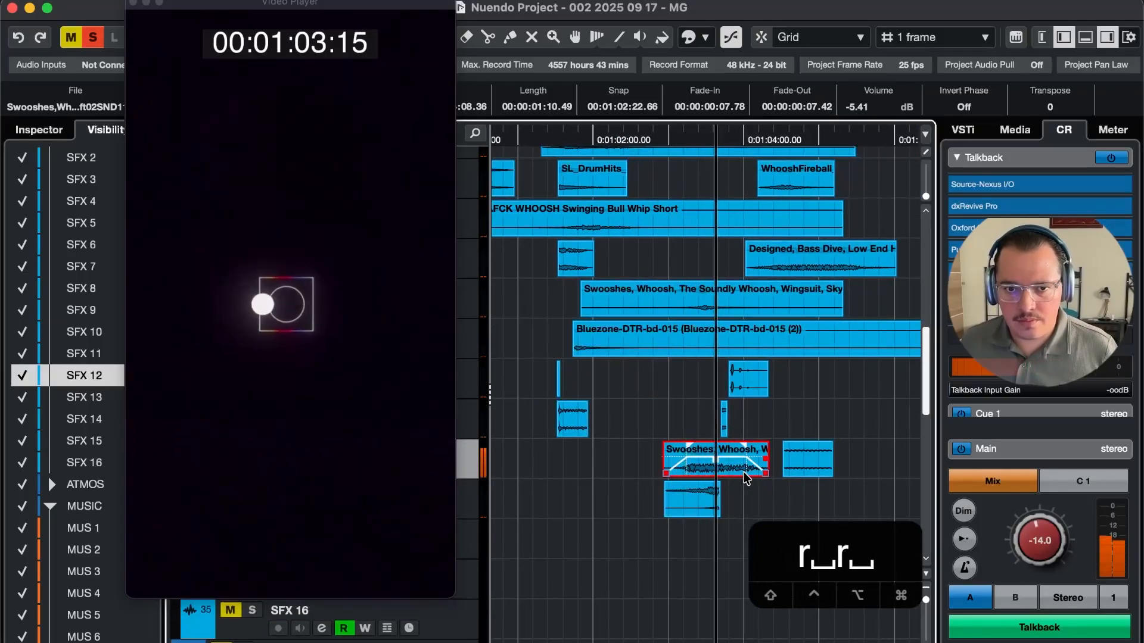
Move the metal clip from SFX 12 to SFX 11, extend the wind whoosh to about 2 seconds 17 frames, and play the result
key(shift+s)
key(shift+d)
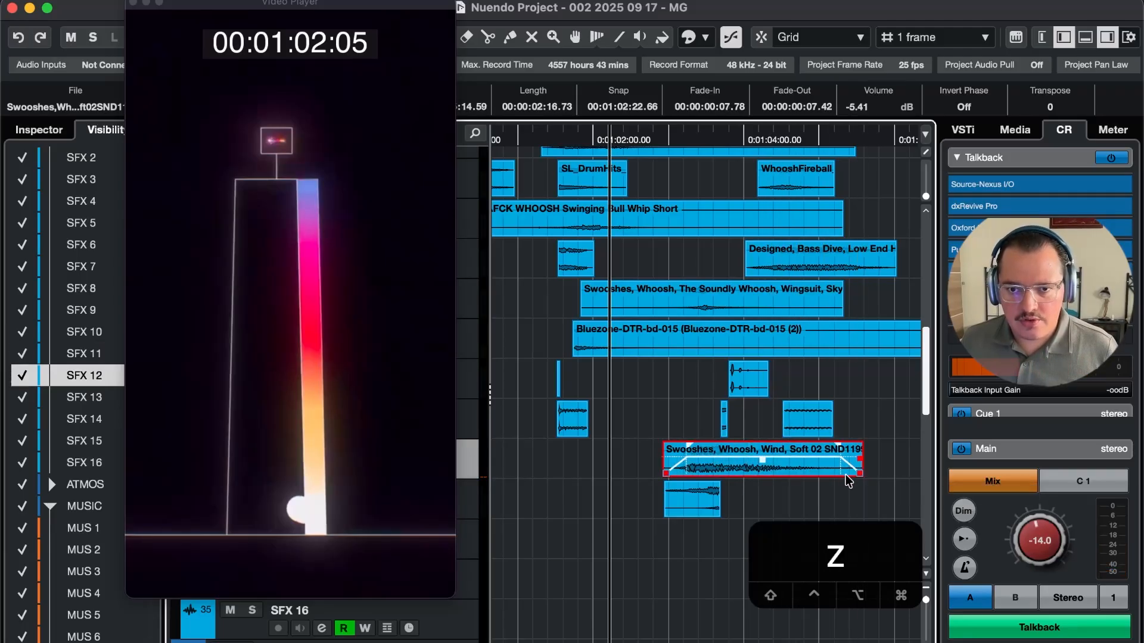
key(g)
key(4)
key(space)
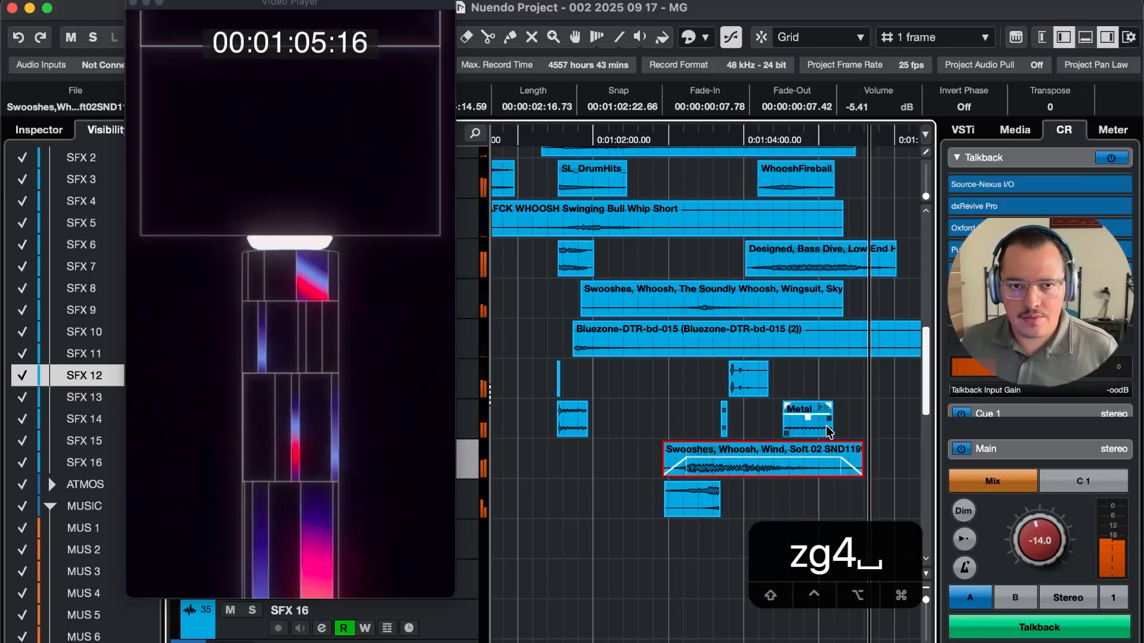
Reduce the track heights to an overview of the SFX tracks and replay the full mix from before 00:01:02:22 to 00:01:04:22
key(g)
key(shift+g)
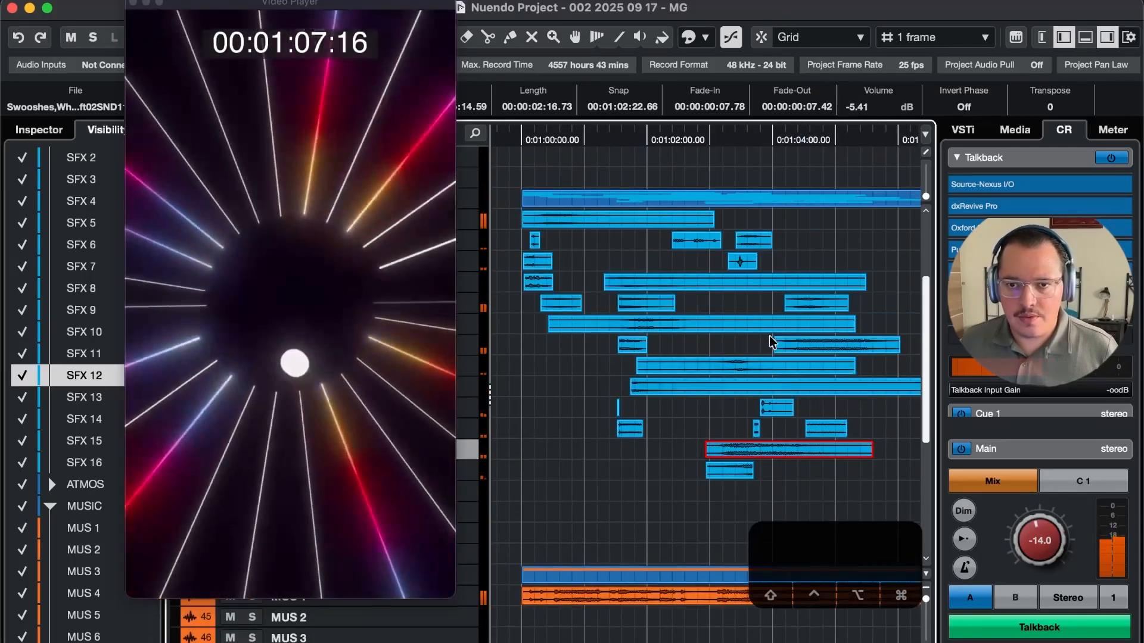
key(3)
key(g)
key(space)
key(4)
key(4)
key(space)
key(r)
key(1)
key(t)
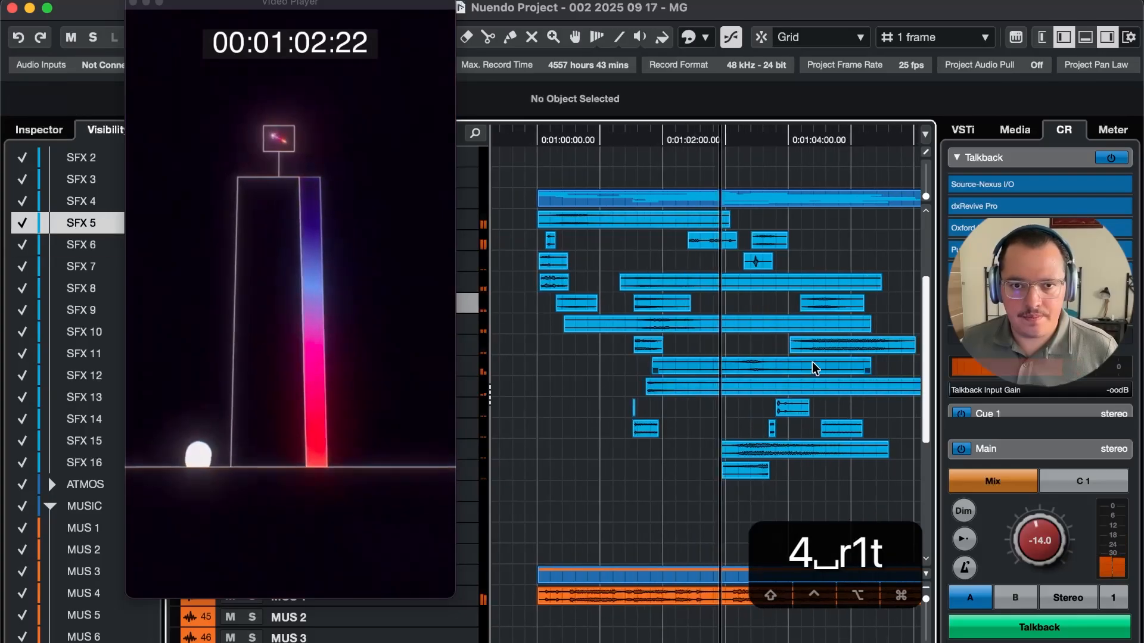
key(t)
key(ctrl+a)
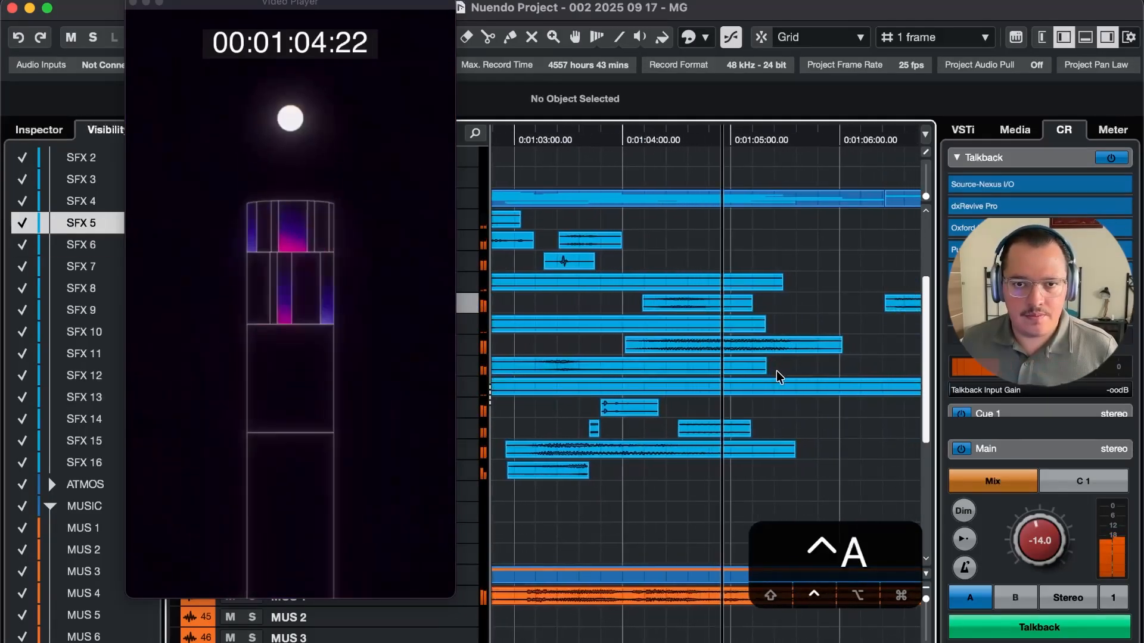
Step back from 00:01:04:22 to about 00:01:03:15 to examine the frames where the nested squares appear
key(space)
key(5)
key(5)
key(5)
key(5)
key(5)
key(4)
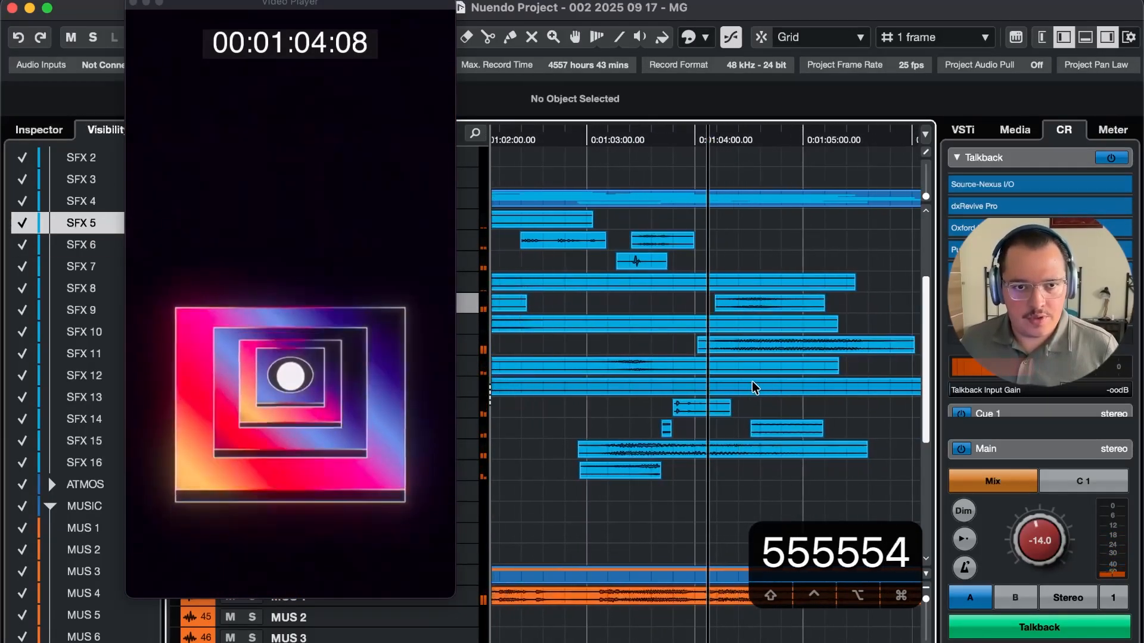
key(4)
key(4)
key(5)
key(4)
key(4)
key(5)
key(4)
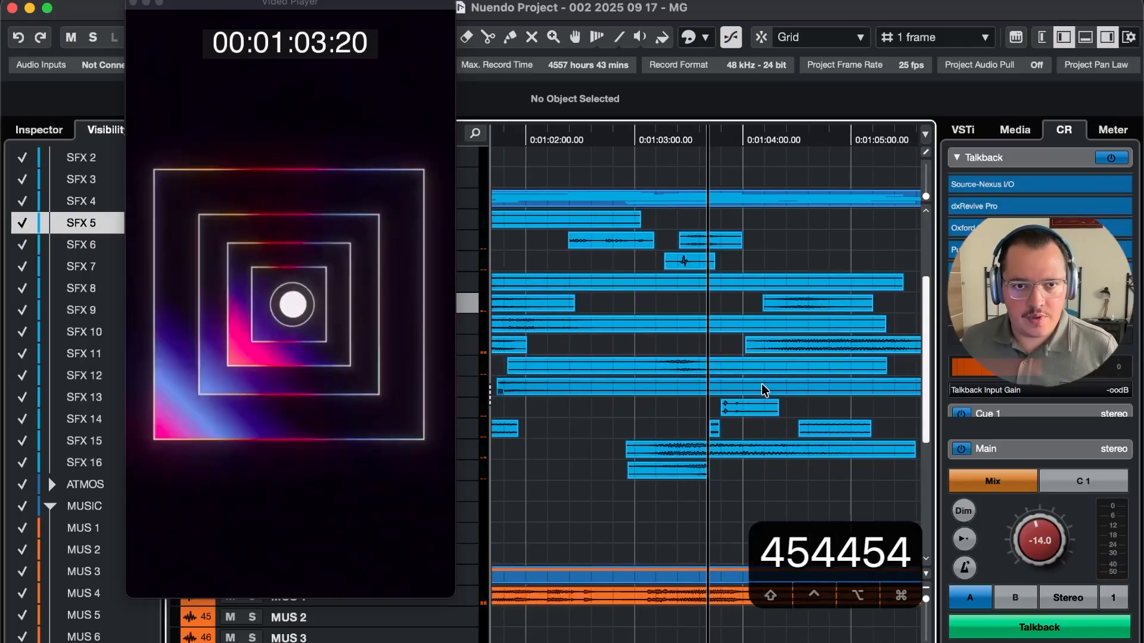
key(5)
key(4)
key(4)
key(4)
Replay the moment around 00:01:03:19 where the squares expand, and listen for a missing impact
key(space)
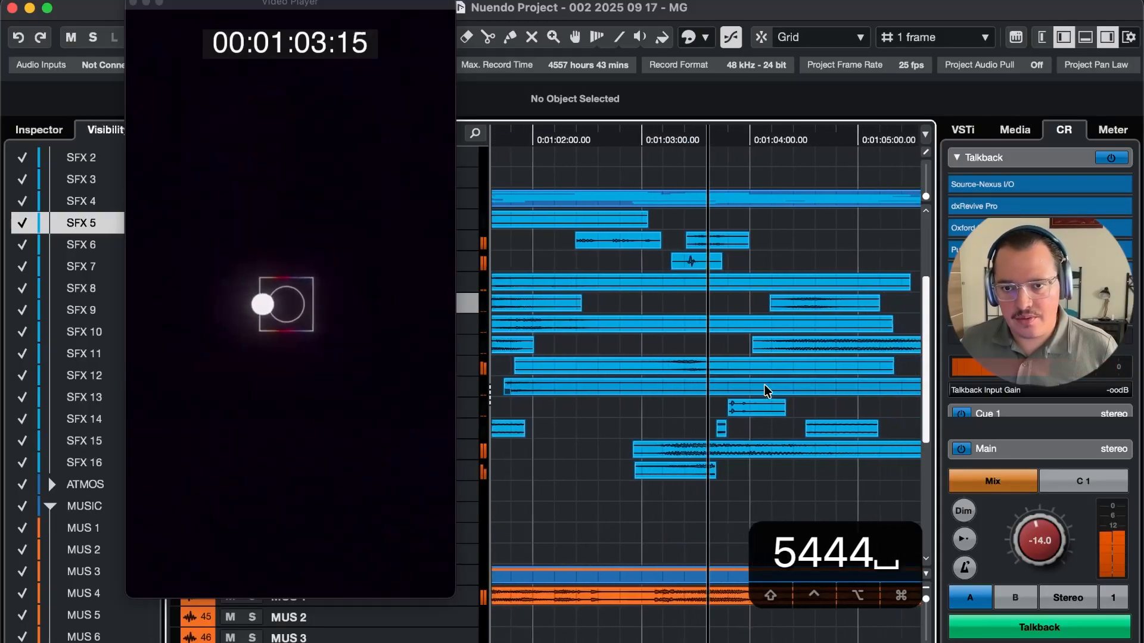
key(space)
key(r)
key(space)
key(space)
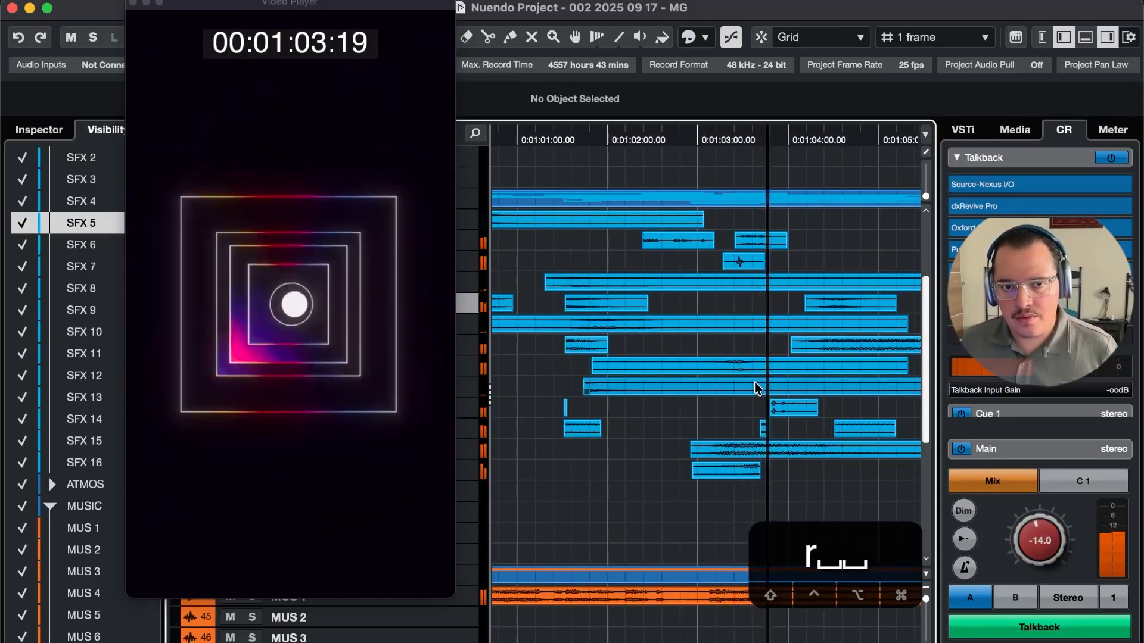
key(4)
key(4)
key(4)
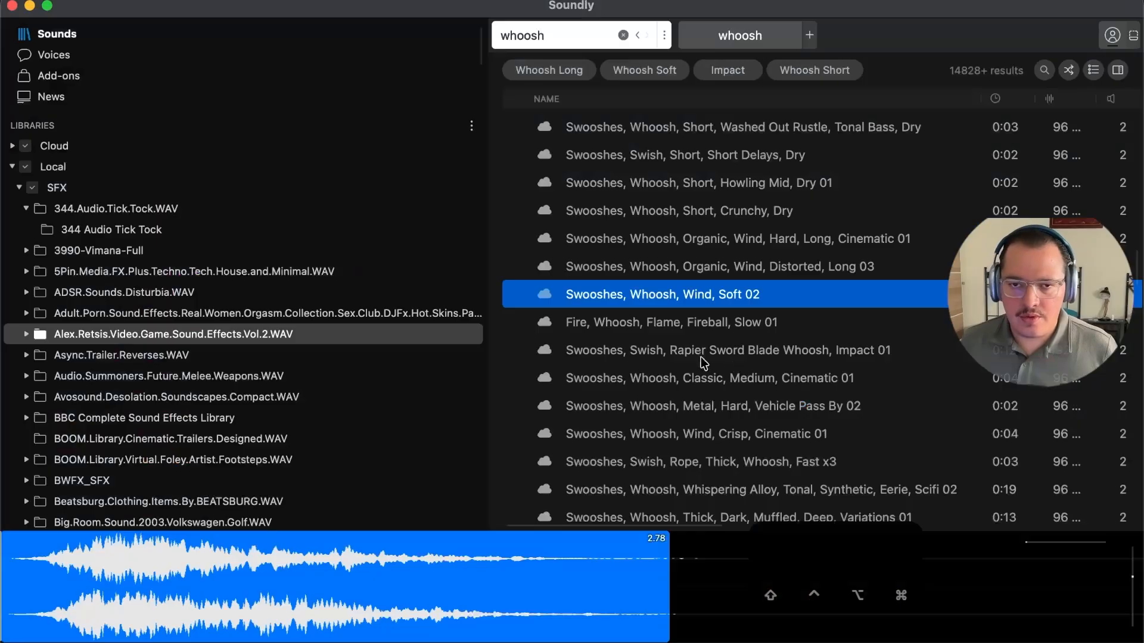
Search Soundly for "drum hit" and audition "CH-CK Low Kick Soft"
key(alt+BackSpace)
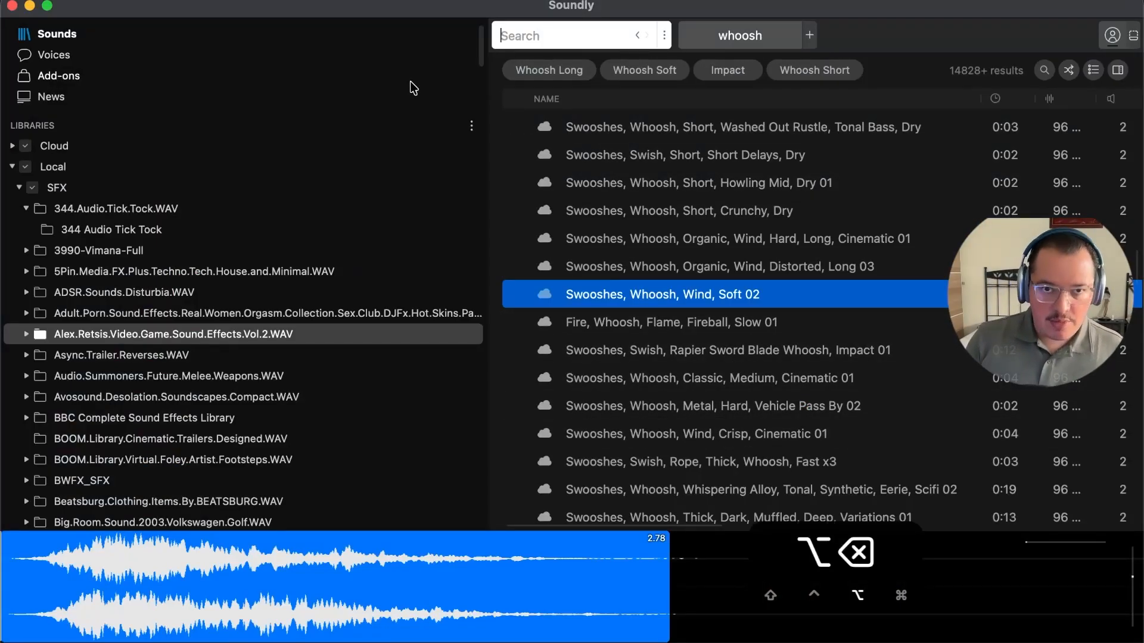
text(drum hit)
key(Return)
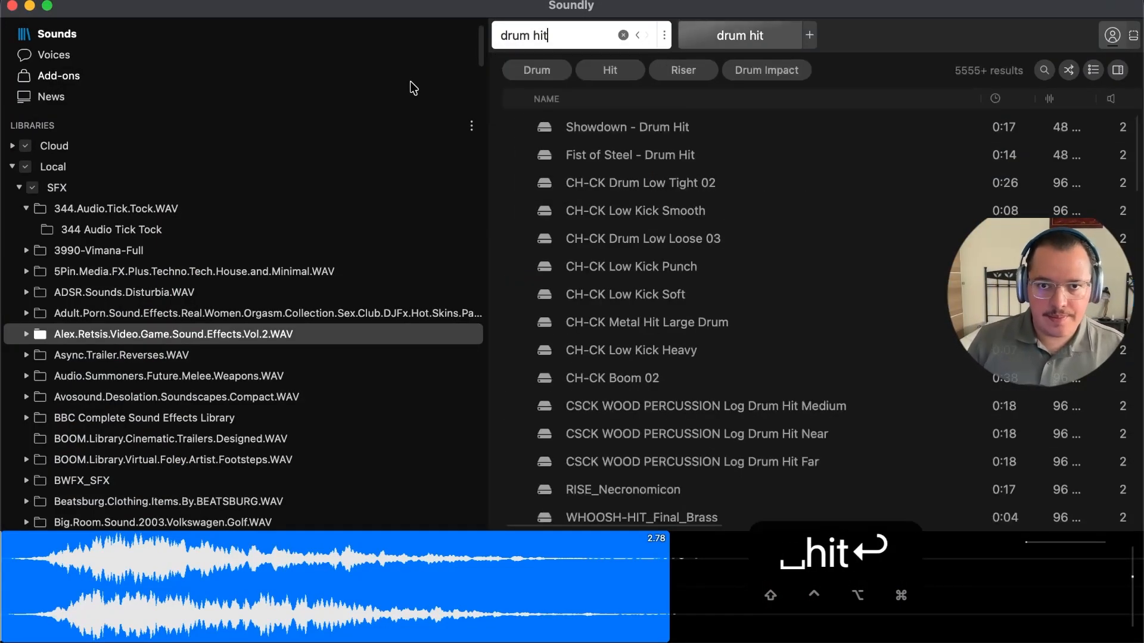
click(833, 290)
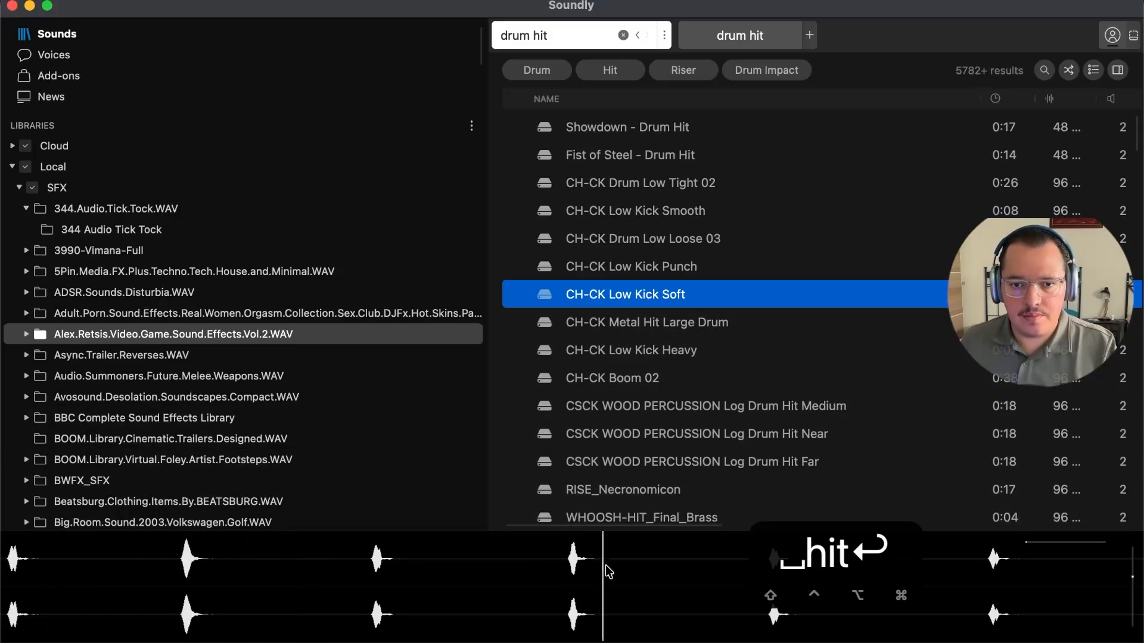
Place a single hit from "CH-CK Low Kick Soft" on SFX 15 in the Nuendo project at about 00:01:03:17
drag(594, 593, 852, 443)
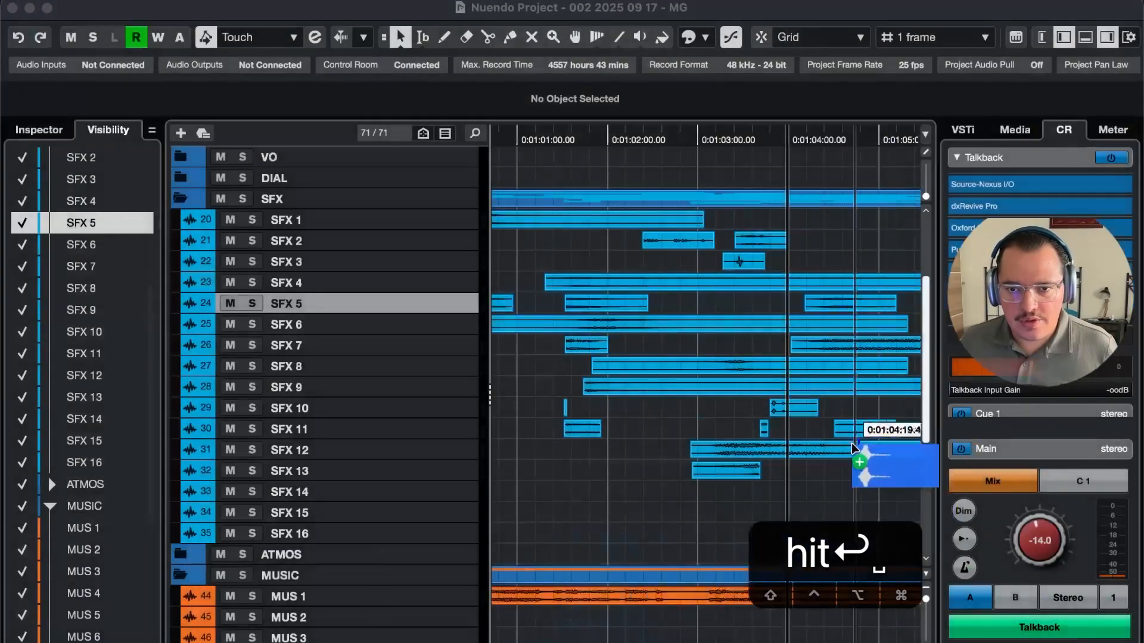
drag(757, 506, 757, 506)
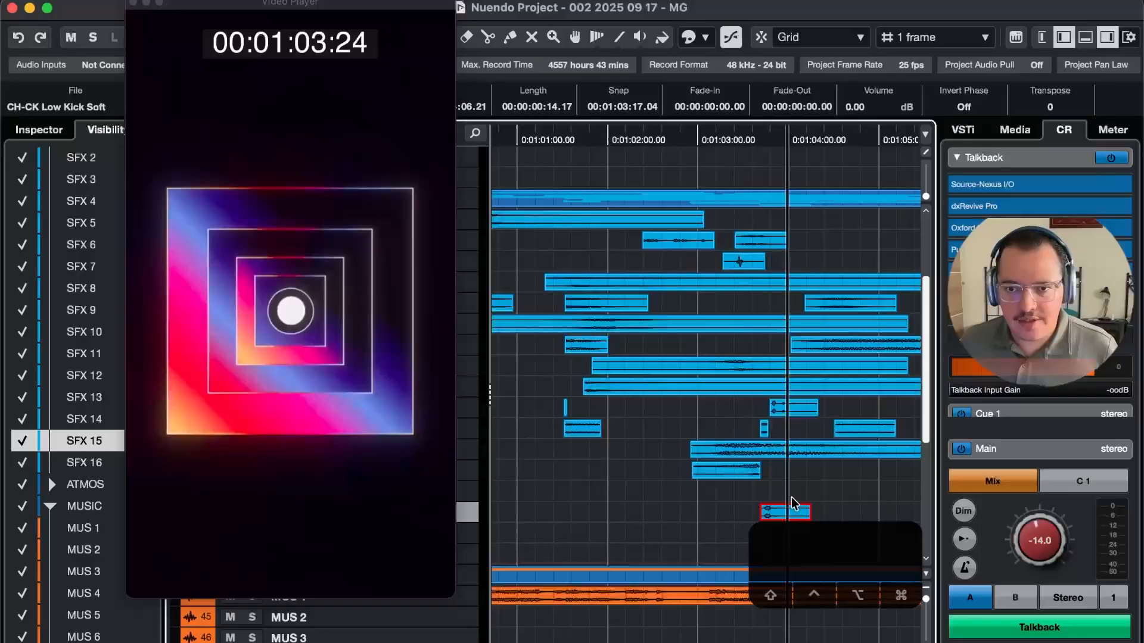
key(g)
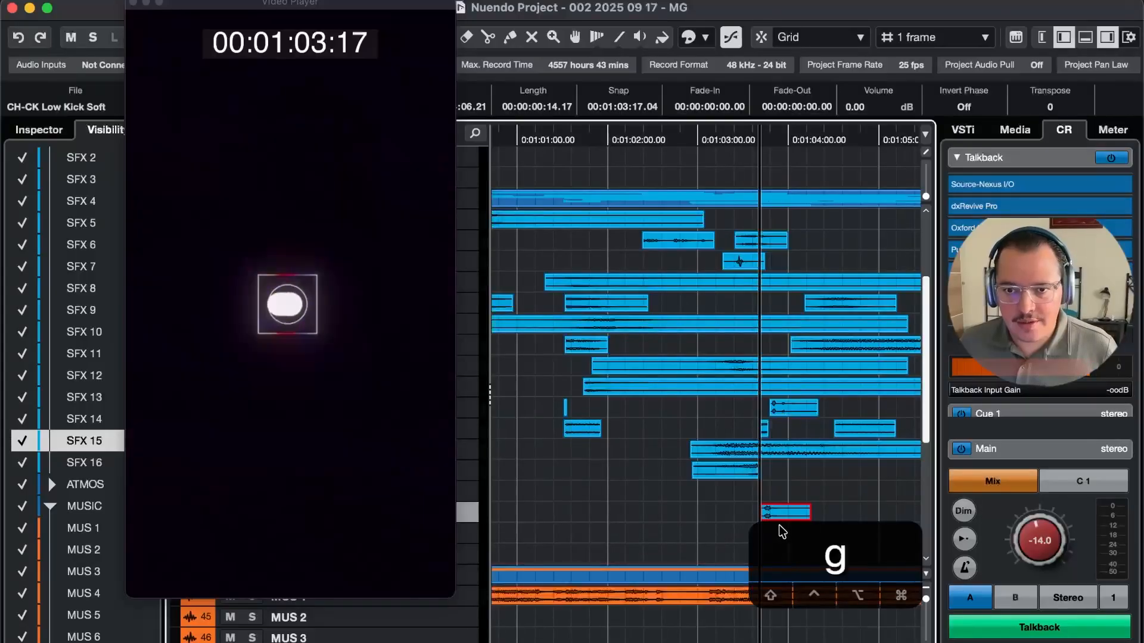
Step through the frames between 00:01:03:17 and 00:01:03:22 to compare the kick's transient with the expanding squares
key(t)
key(t)
key(t)
key(t)
key(t)
key(t)
key(F6)
key(F6)
key(F6)
key(F6)
key(F6)
key(F6)
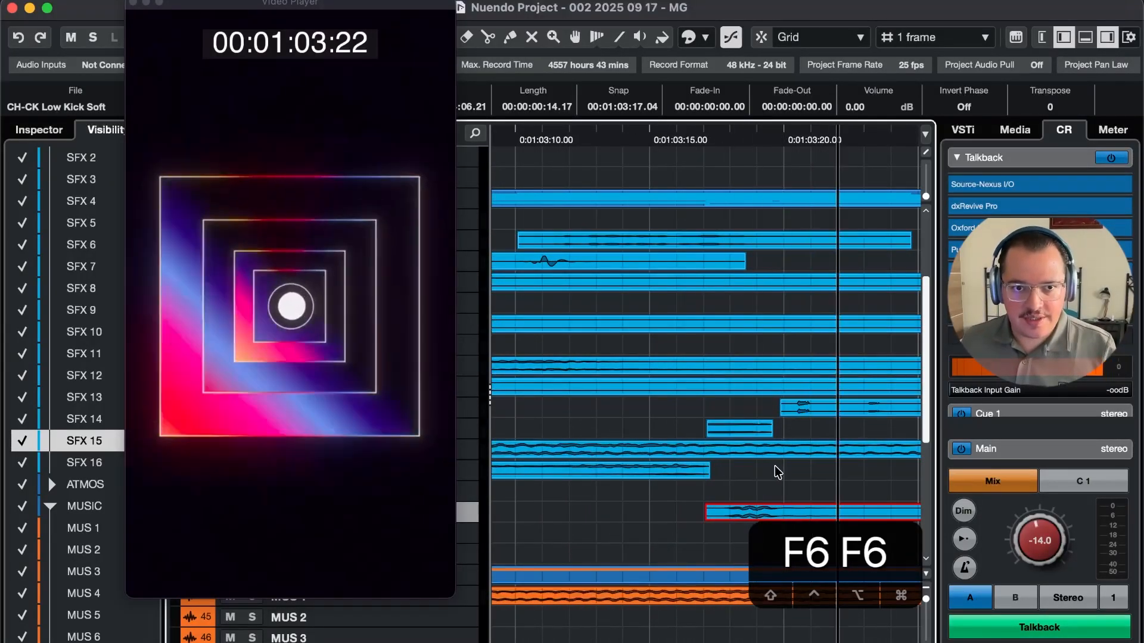
key(F5)
key(F5)
key(F5)
key(F5)
key(F5)
key(F5)
key(F6)
key(F6)
key(F6)
key(F5)
key(F5)
key(F5)
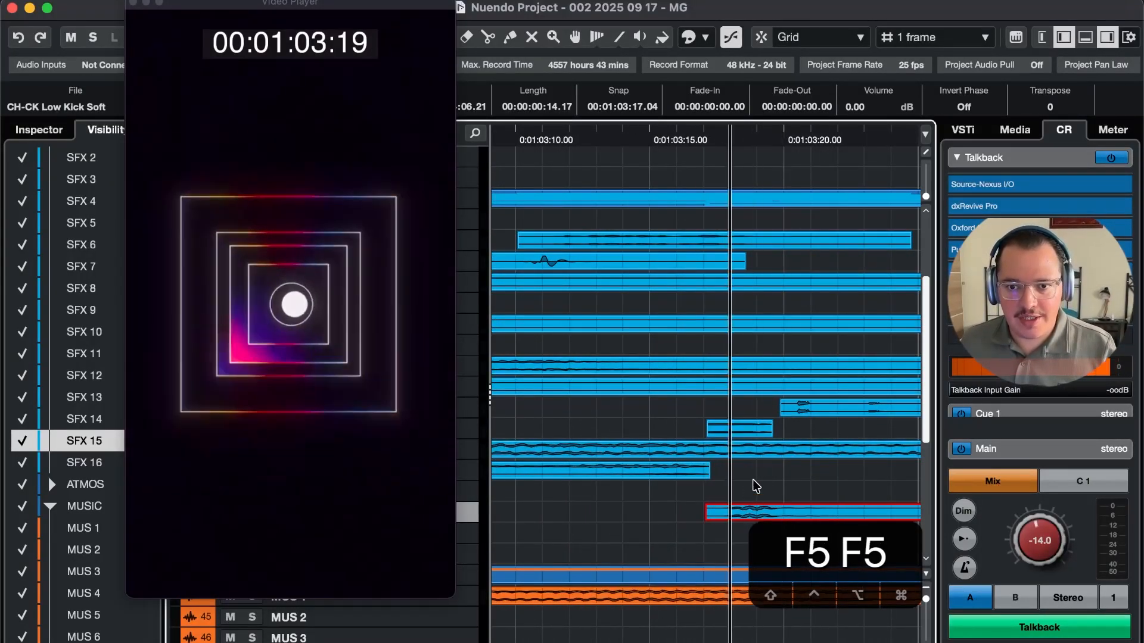
Enlarge the SFX 15 track, shift the soft kick slightly earlier to about 00:01:03:16, and play it back
drag(773, 482, 753, 510)
key(super+t)
key(super+t)
key(r)
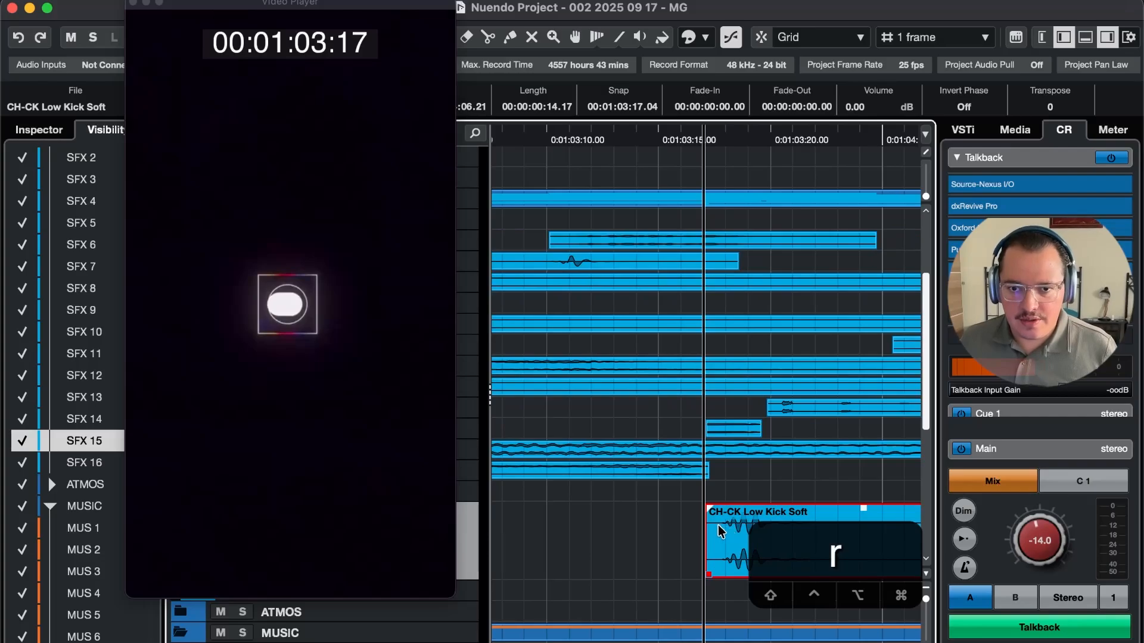
key(4)
key(r)
key(4)
key(r)
key(space)
key(r)
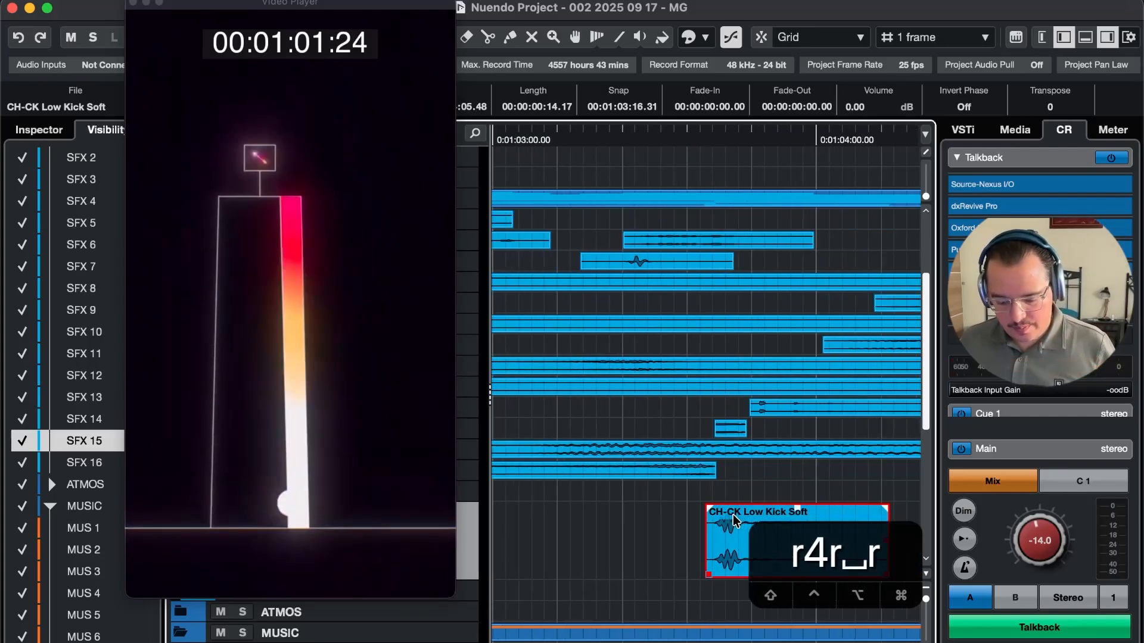
Raise the soft kick on SFX 15 to 3 dB and listen to it in the mix
key(equal)
key(equal)
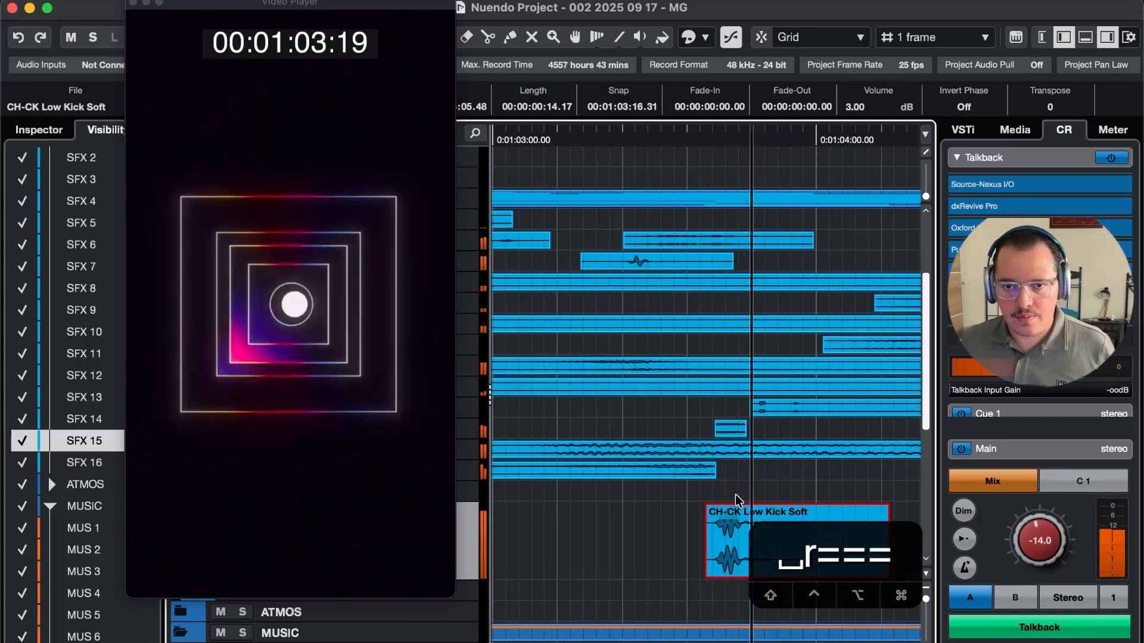
key(r)
key(r)
key(r)
key(shift+r)
key(shift+t)
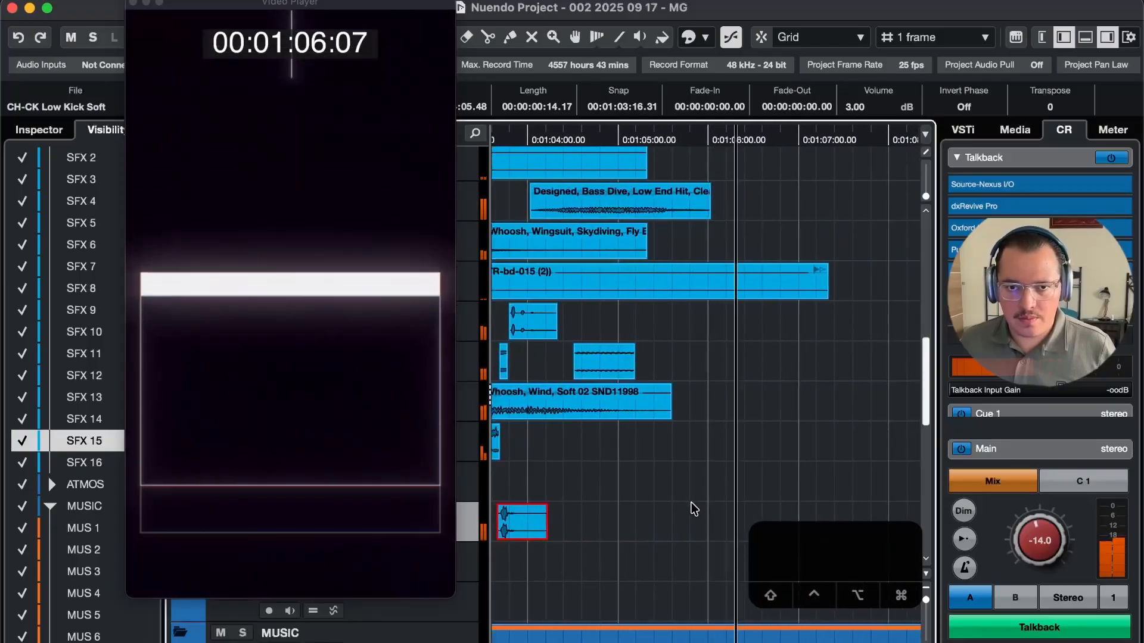
Replay the passage and raise the soft kick on SFX 15 to 10 dB
key(r)
key(space)
key(r)
key(space)
drag(714, 536, 718, 537)
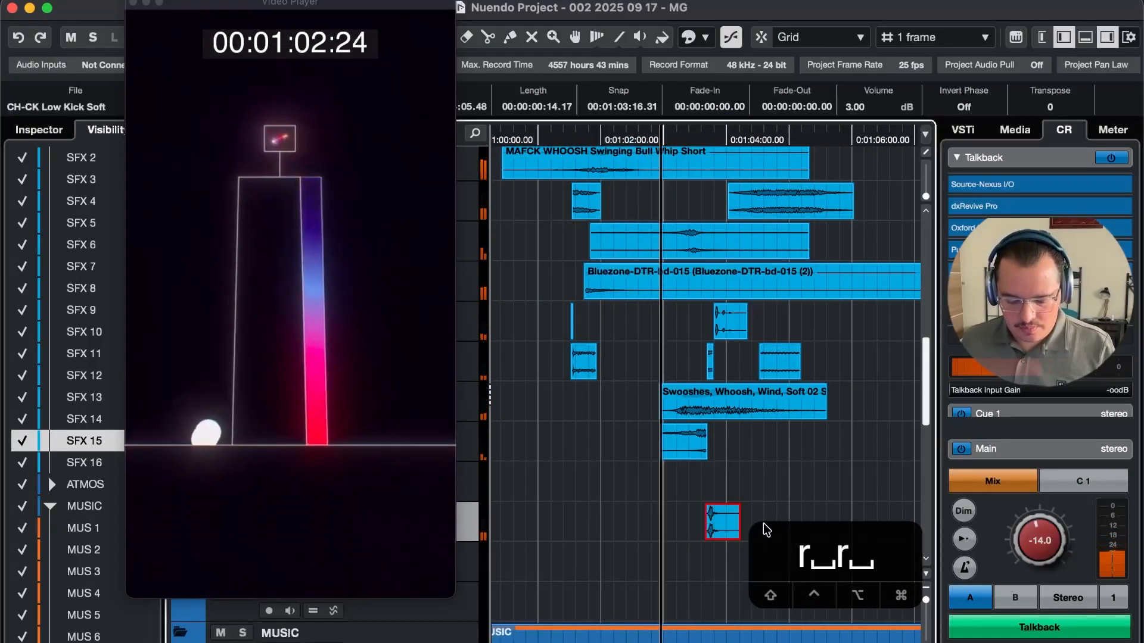
key(equal)
key(equal)
key(equal)
key(space)
key(space)
key(space)
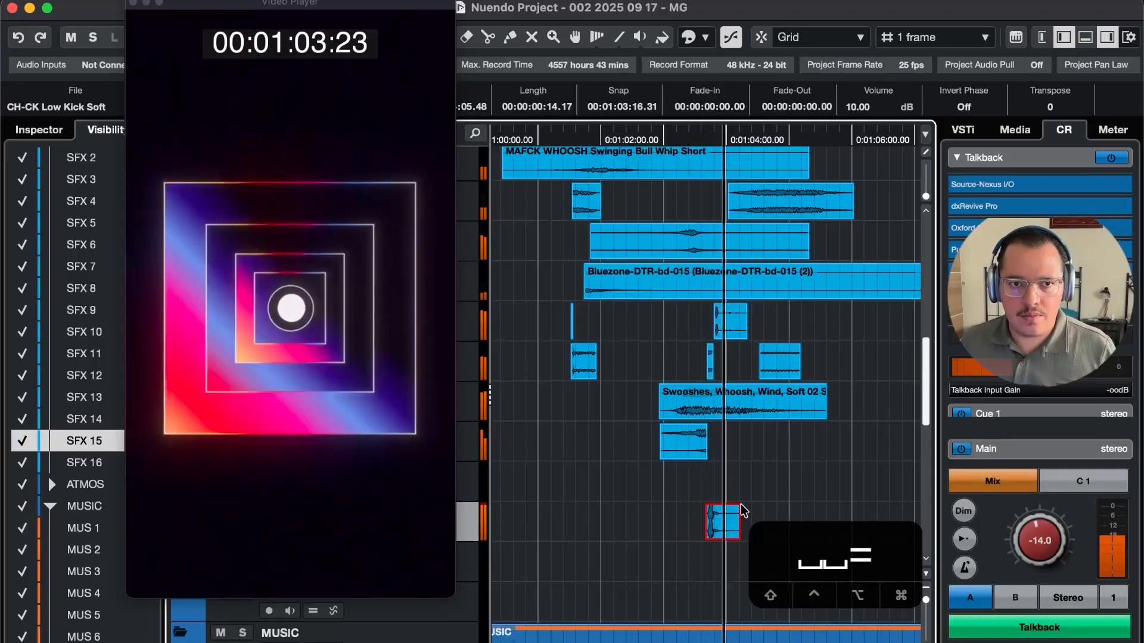
Return the SFX tracks to a compact overview and play the passage with the louder kick through 00:01:07
key(t)
key(t)
key(t)
key(t)
key(r)
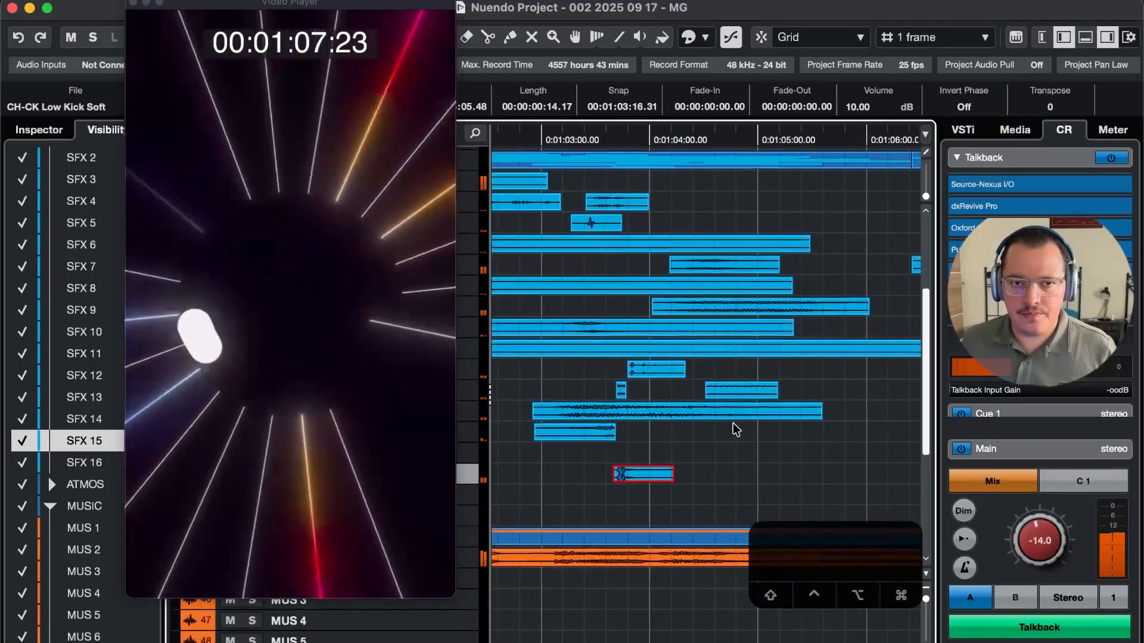
key(3)
key(g)
key(1)
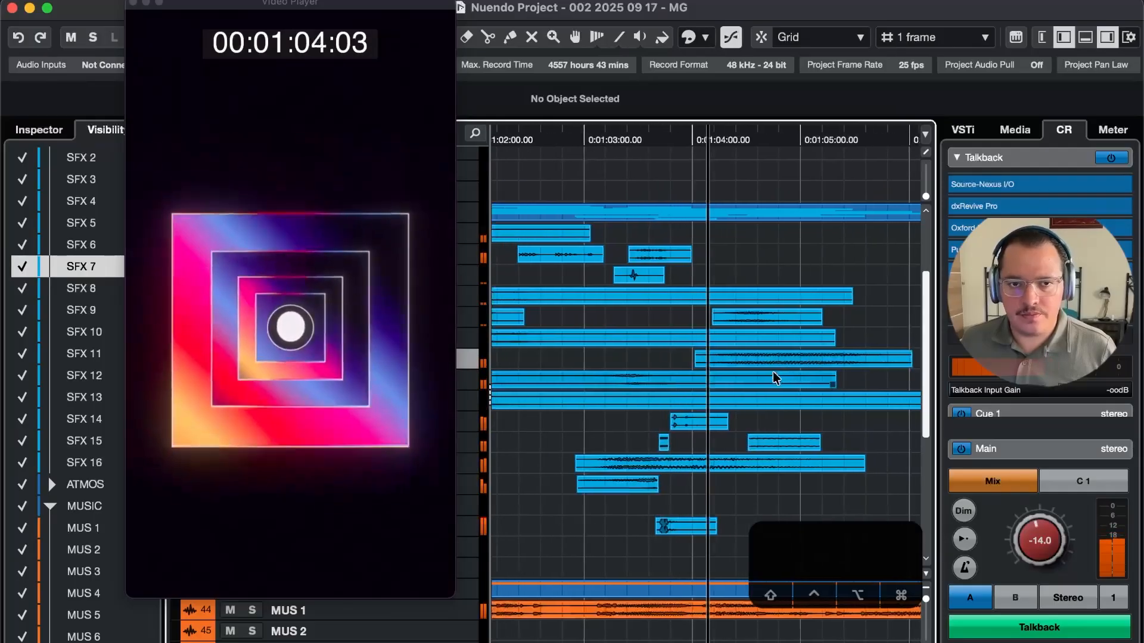
Play and step through the picture between about 00:01:04:03 and 00:01:05:01 to examine how the tower of blocks moves
key(4)
key(4)
key(4)
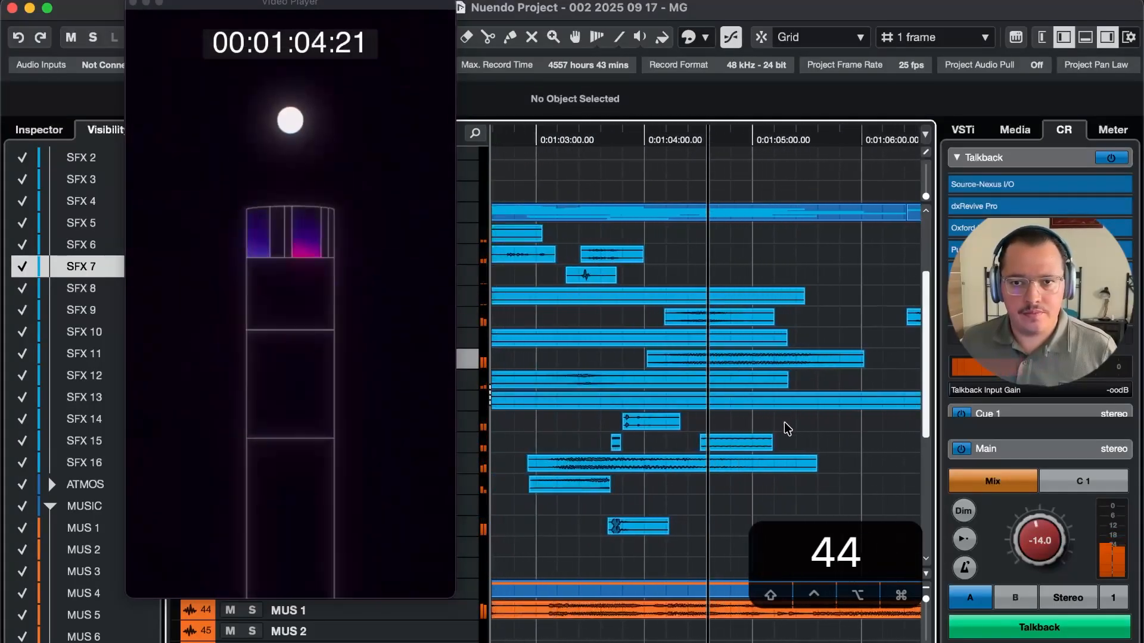
key(r)
key(ctrl+a)
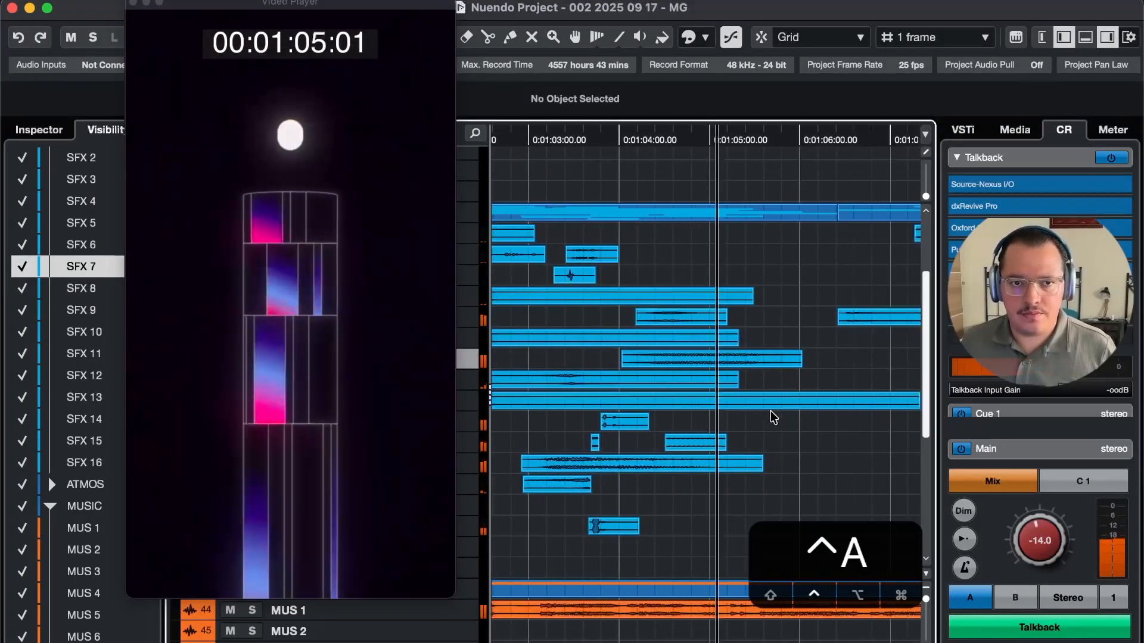
key(4)
key(4)
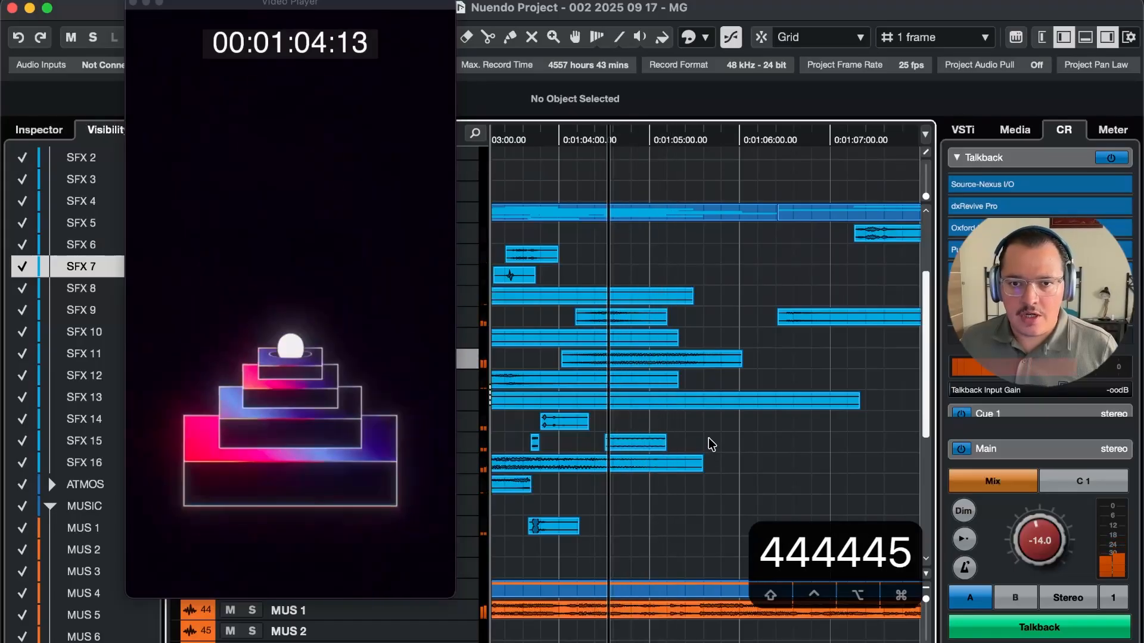
key(4)
key(4)
key(5)
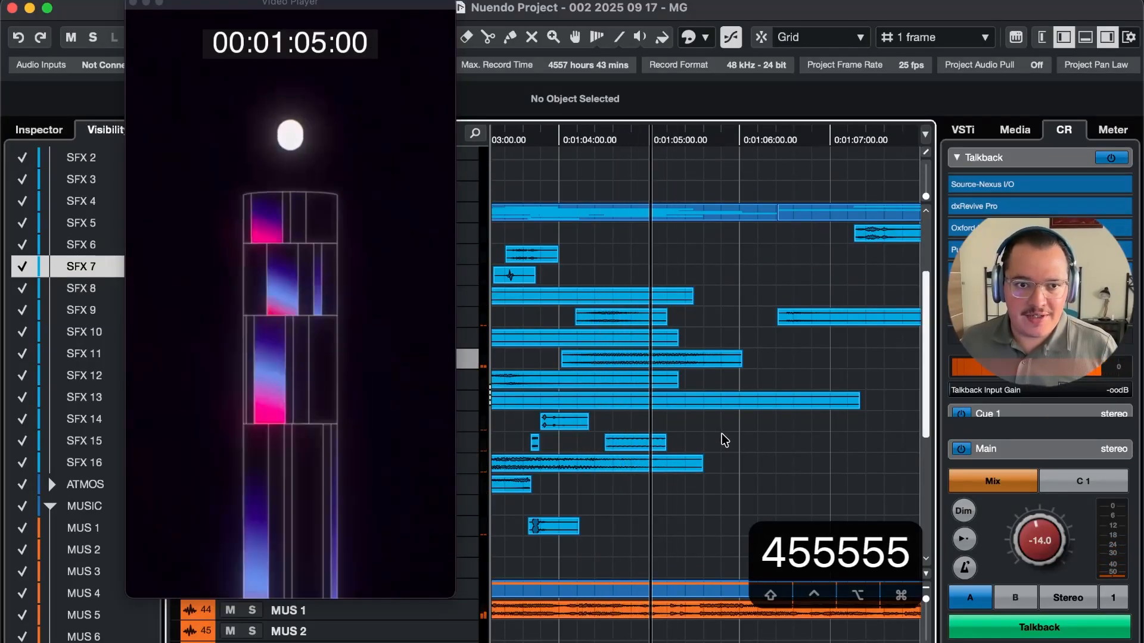
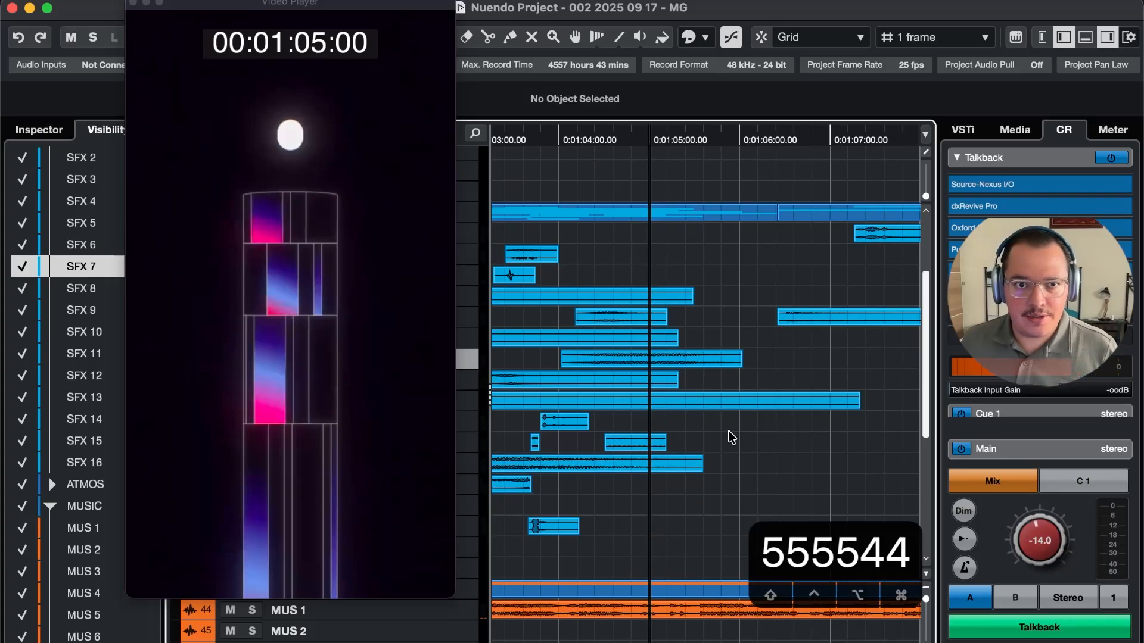
key(4)
key(4)
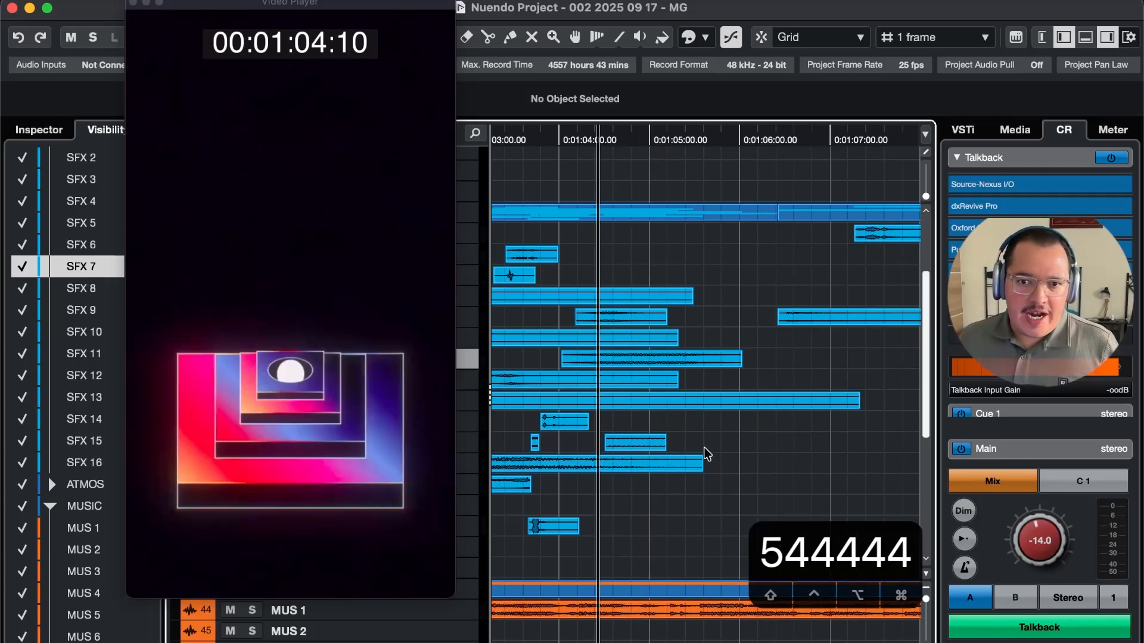
Replay the passage from around 00:01:04 to 00:01:05:07 and return the playhead to 00:01:04:17
drag(683, 437, 663, 459)
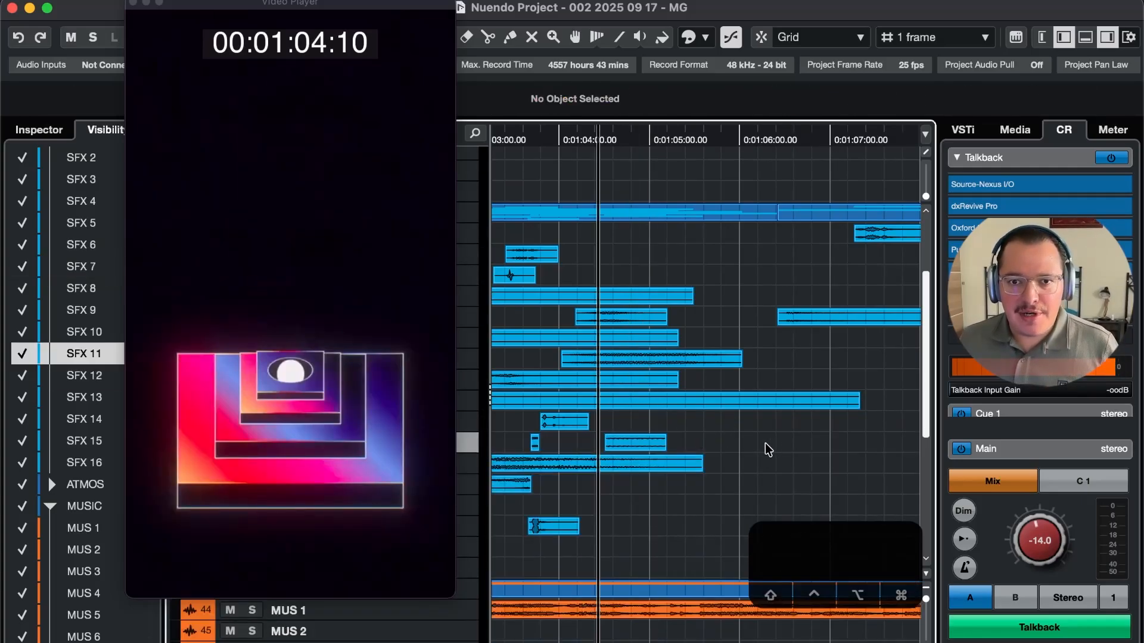
key(4)
key(4)
key(4)
key(4)
key(space)
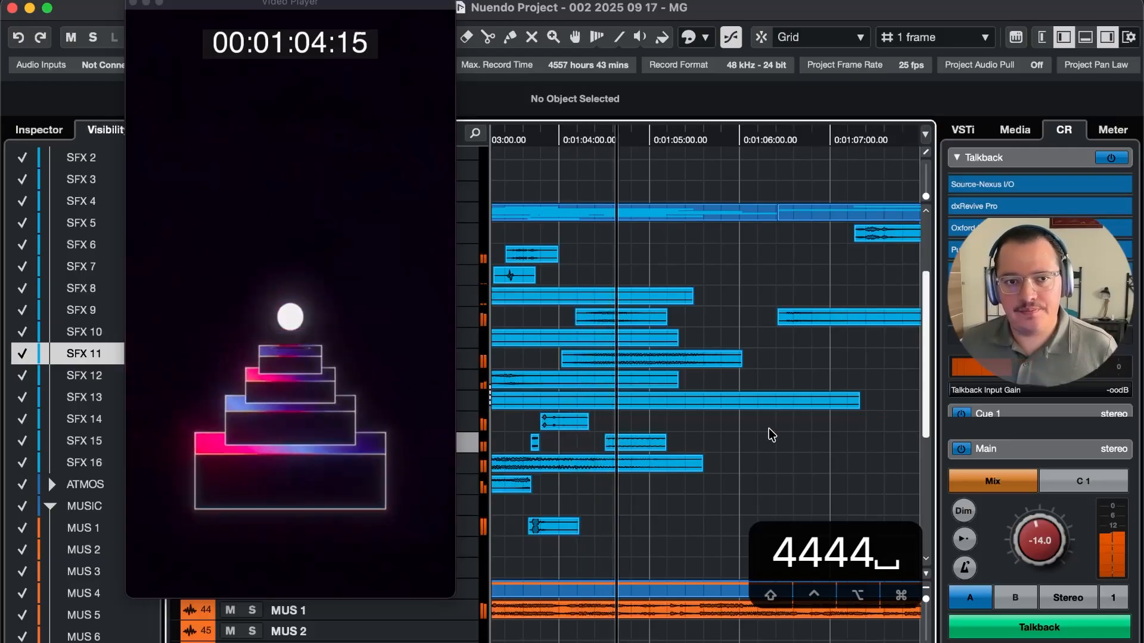
key(space)
key(space)
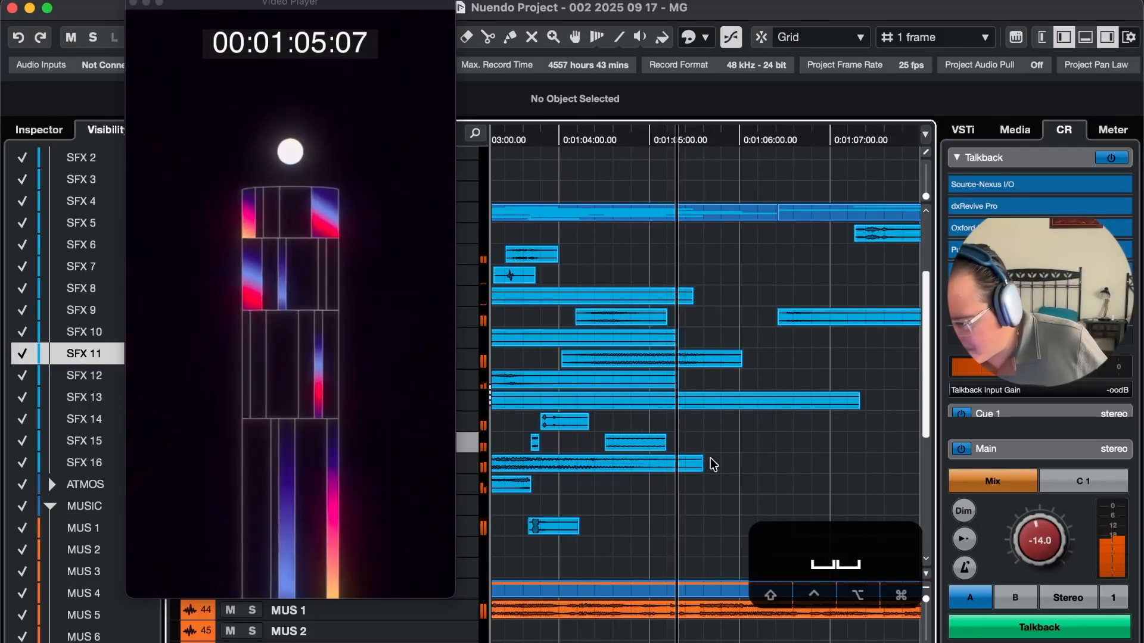
key(5)
key(5)
key(5)
key(5)
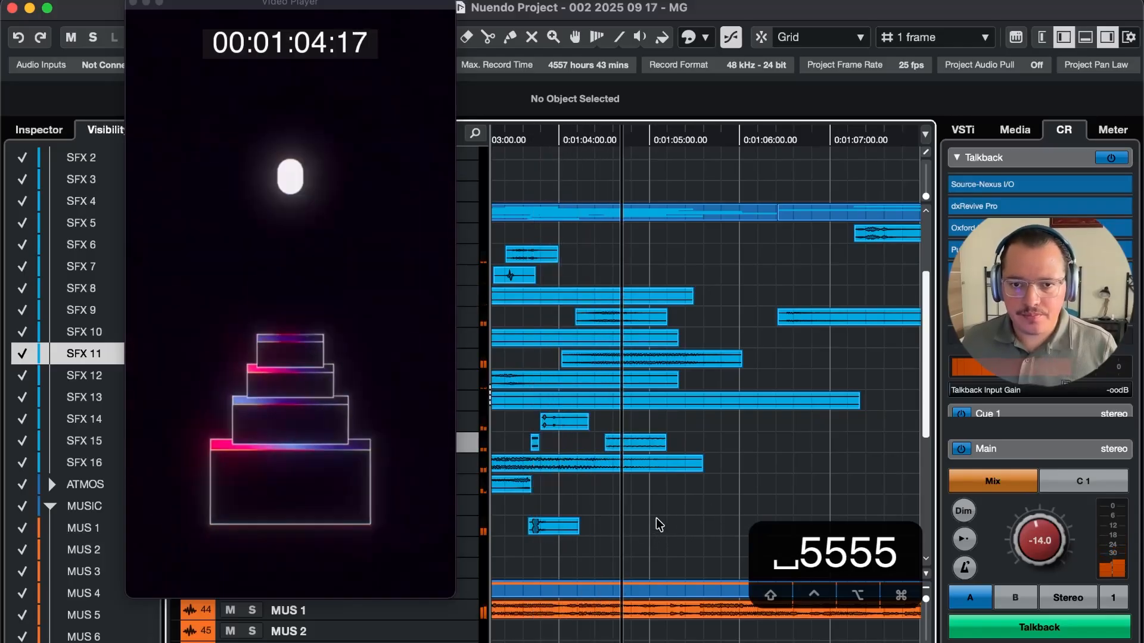
Switch to Soundly, search the sound library for "rubic" and audition Welcome To My Domain
key(super+Tab)
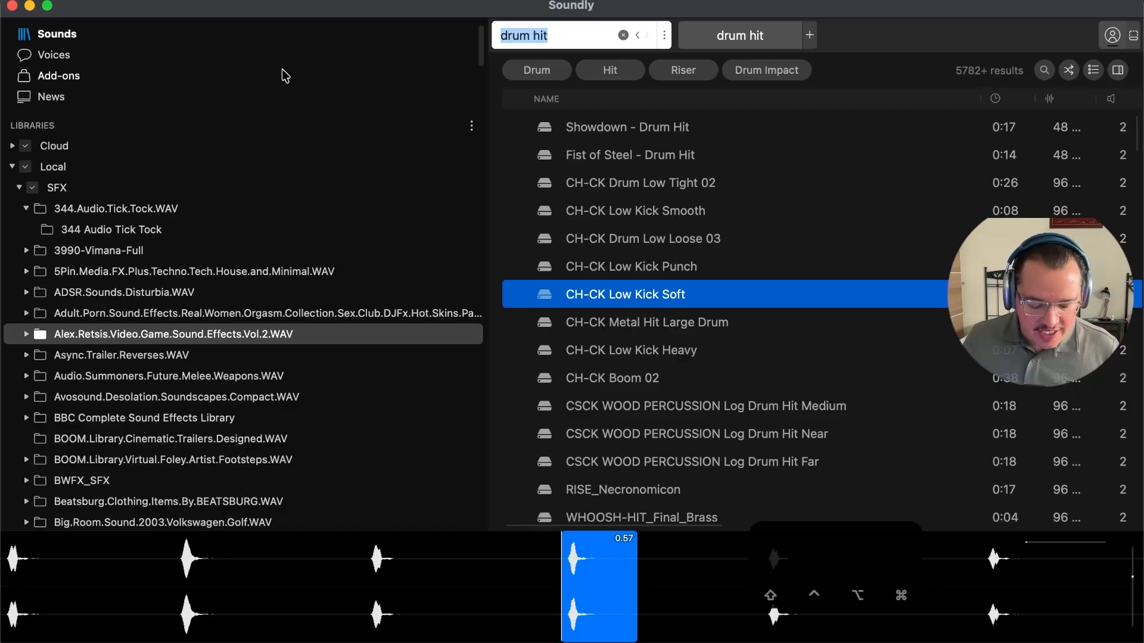
text(ru)
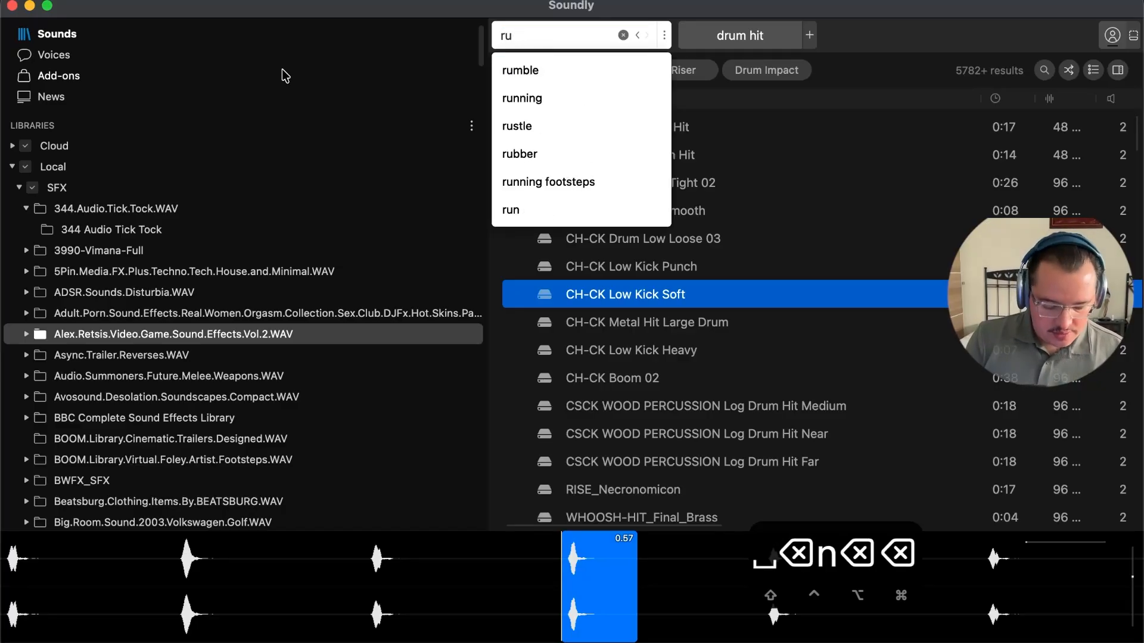
text(n bic)
key(Return)
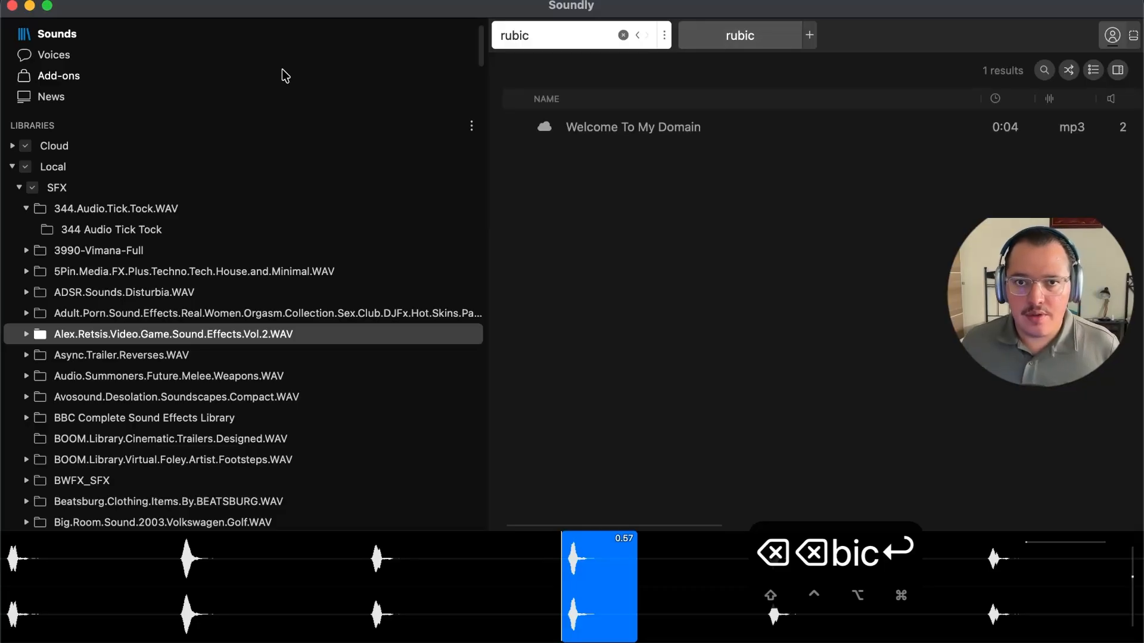
click(597, 130)
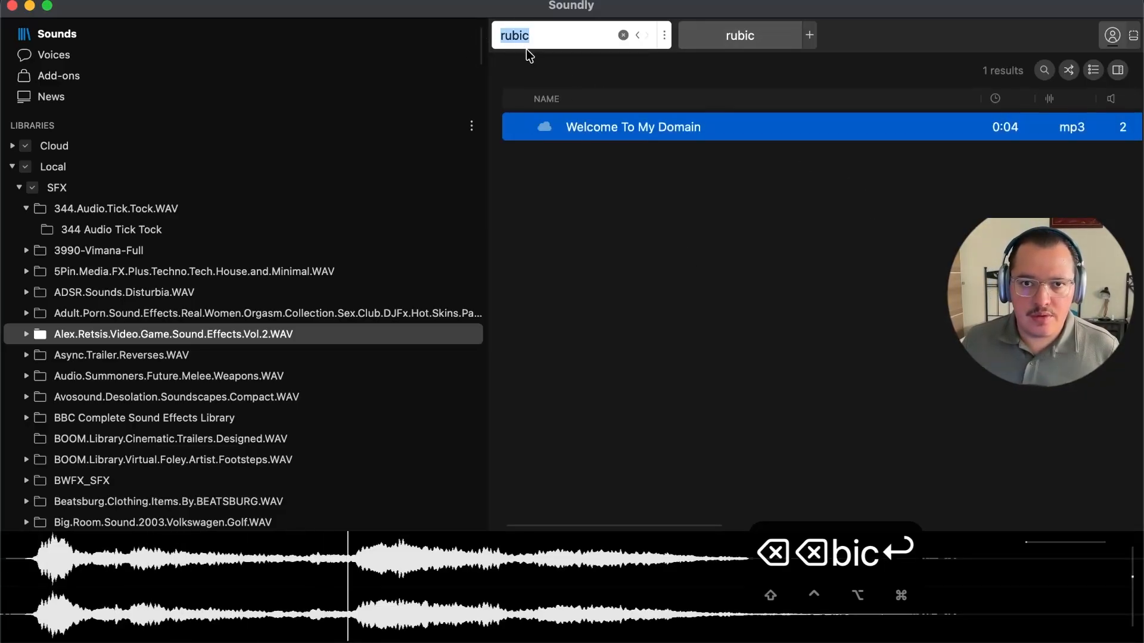
Search the sound library for "cube" and audition BrittleCubes1 and other cube sounds
text(cube)
key(Return)
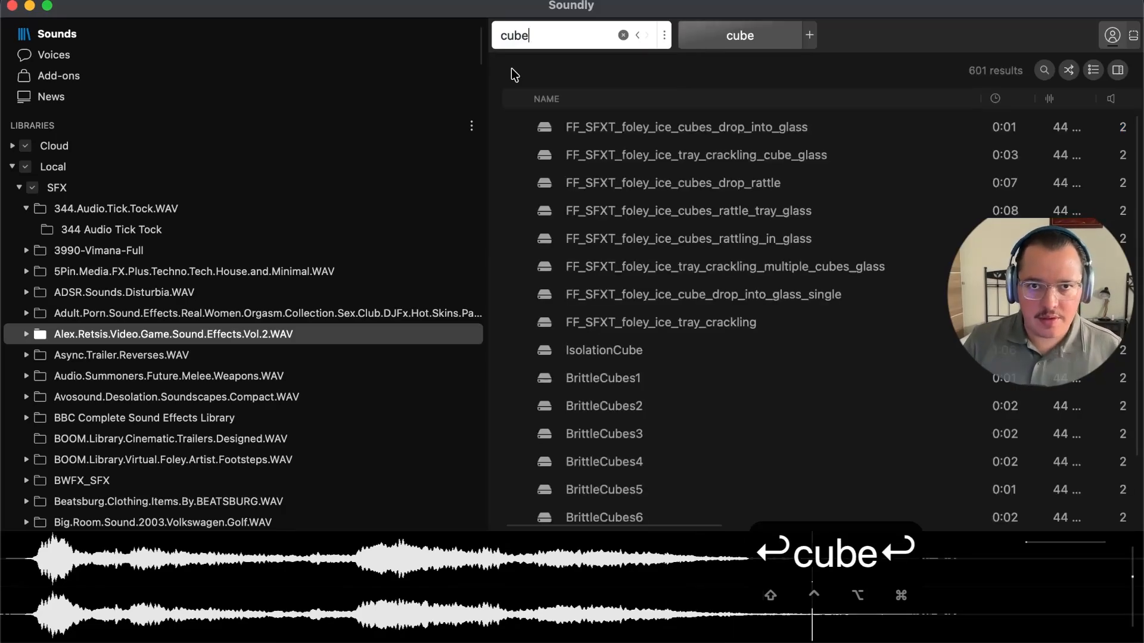
click(685, 378)
scroll(760, 331, down, 6)
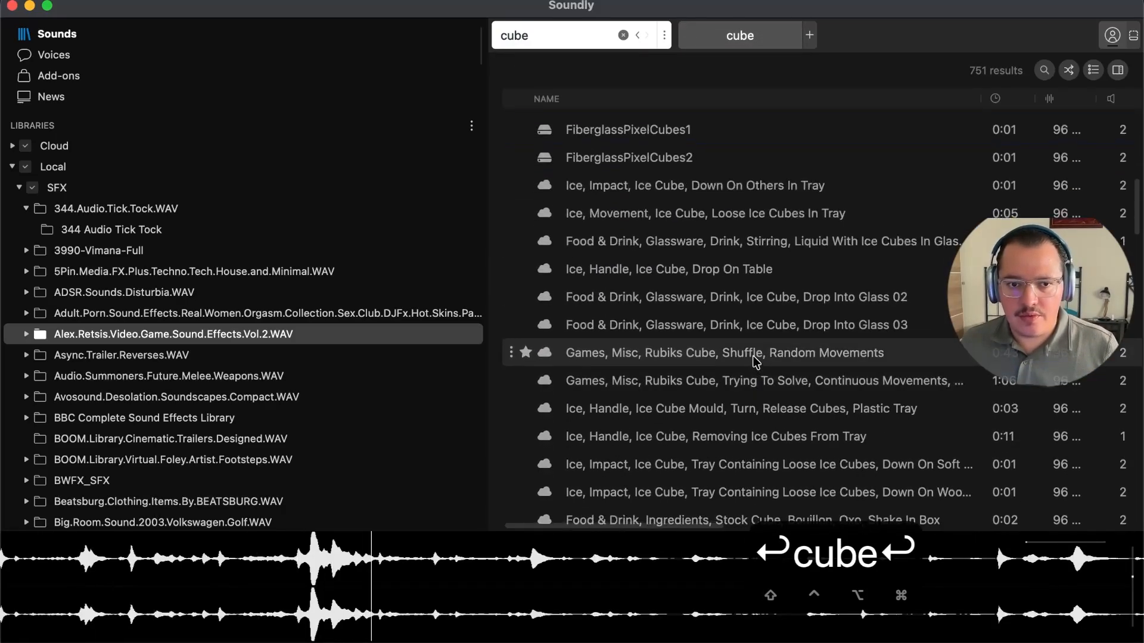
scroll(760, 322, up, 3)
click(755, 282)
scroll(756, 298, down, 5)
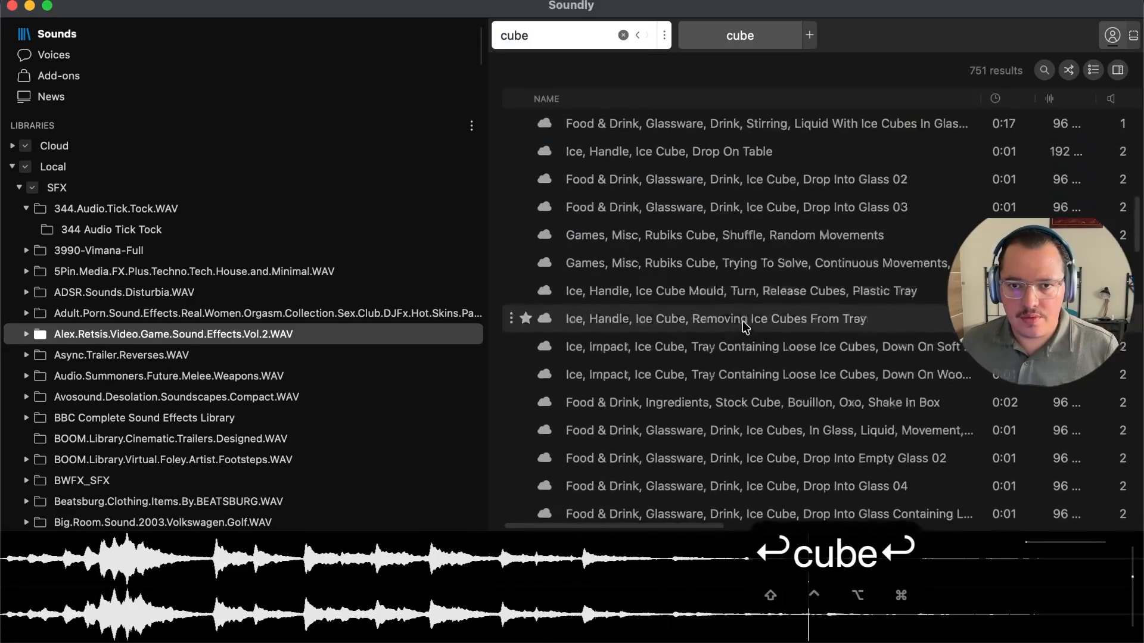
Audition the ice cube impact, glass and tray rummaging sounds, and the Rubiks Cube Single Movements, Fast recording
click(774, 288)
scroll(786, 286, down, 2)
click(787, 293)
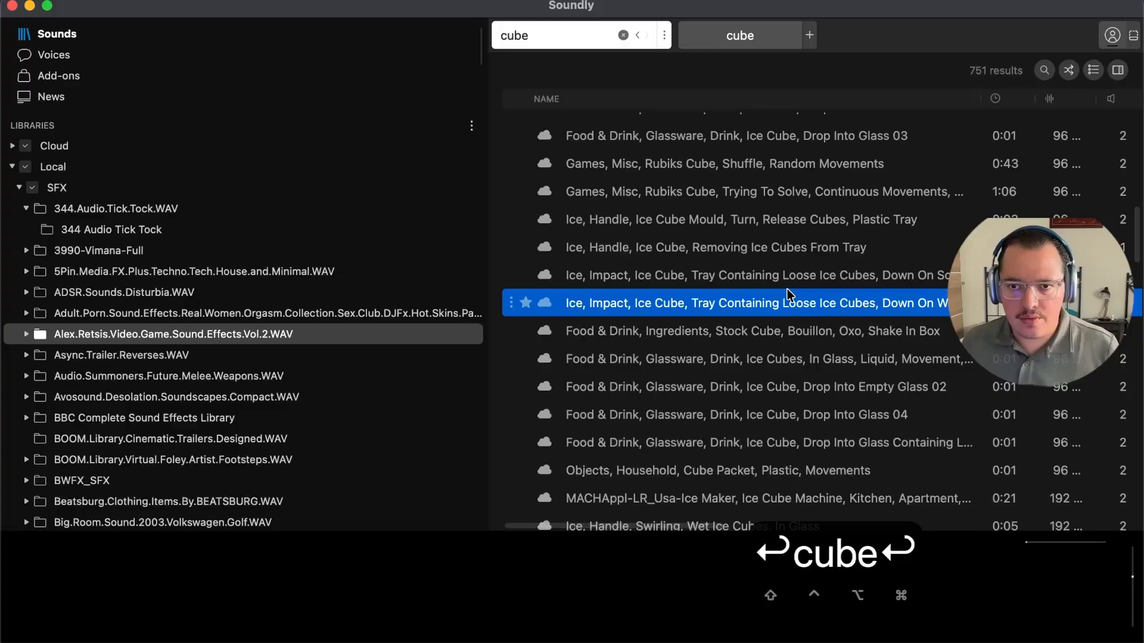
click(753, 357)
scroll(751, 348, down, 2)
scroll(749, 342, down, 5)
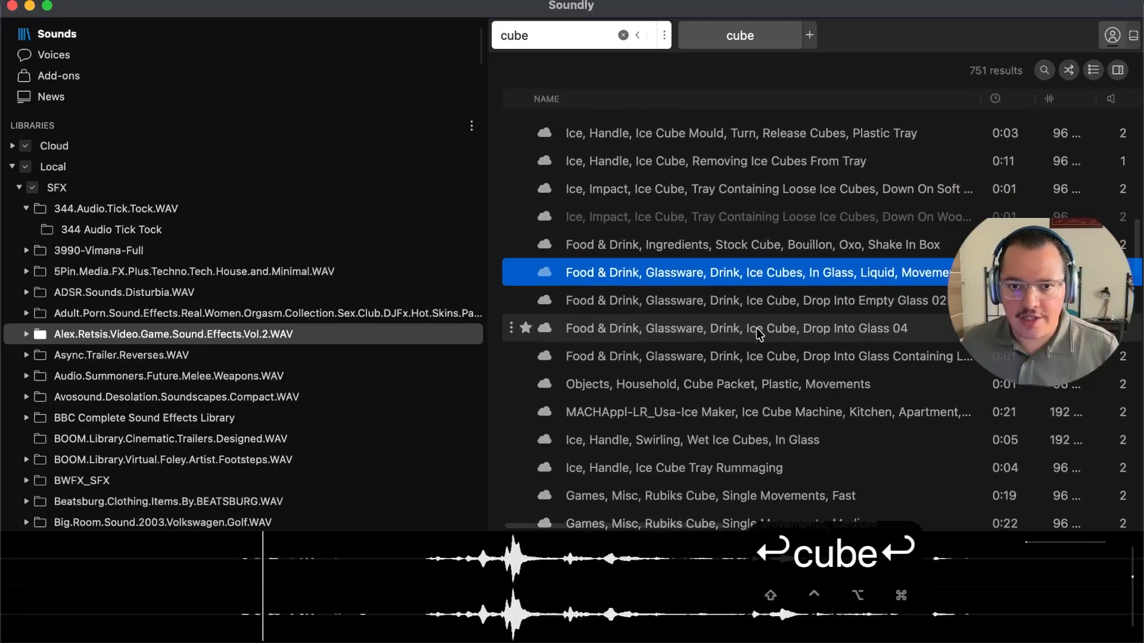
click(744, 372)
click(758, 390)
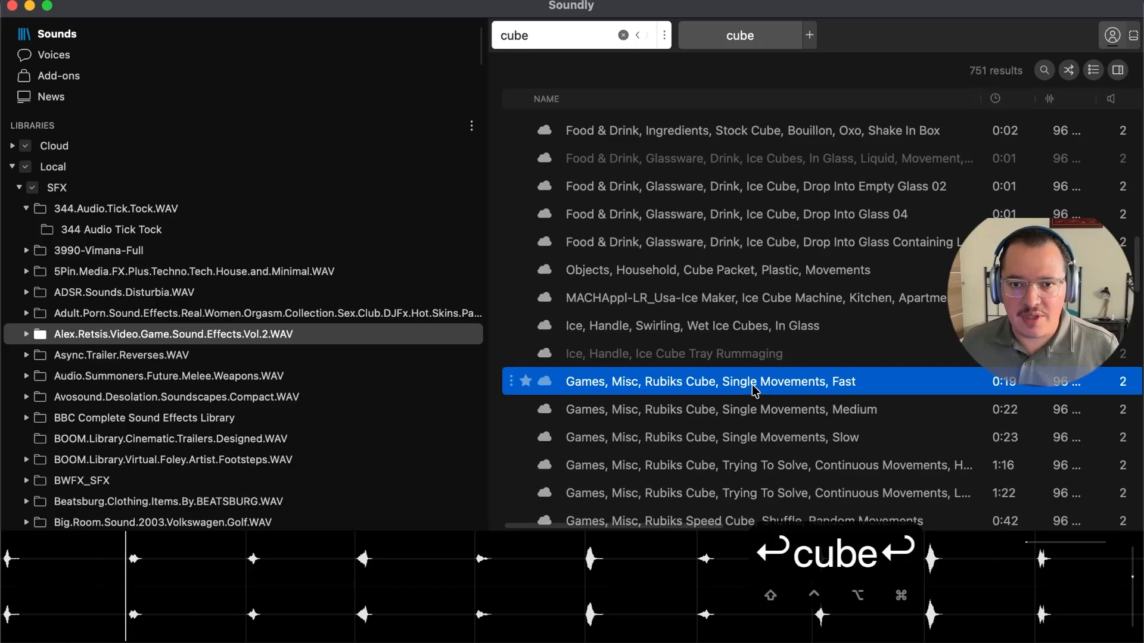
Audition the other Rubiks Cube recordings and place a section of Trying To Solve, Continuous Movements on SFX 10 at about 00:01:04:20
scroll(757, 390, down, 3)
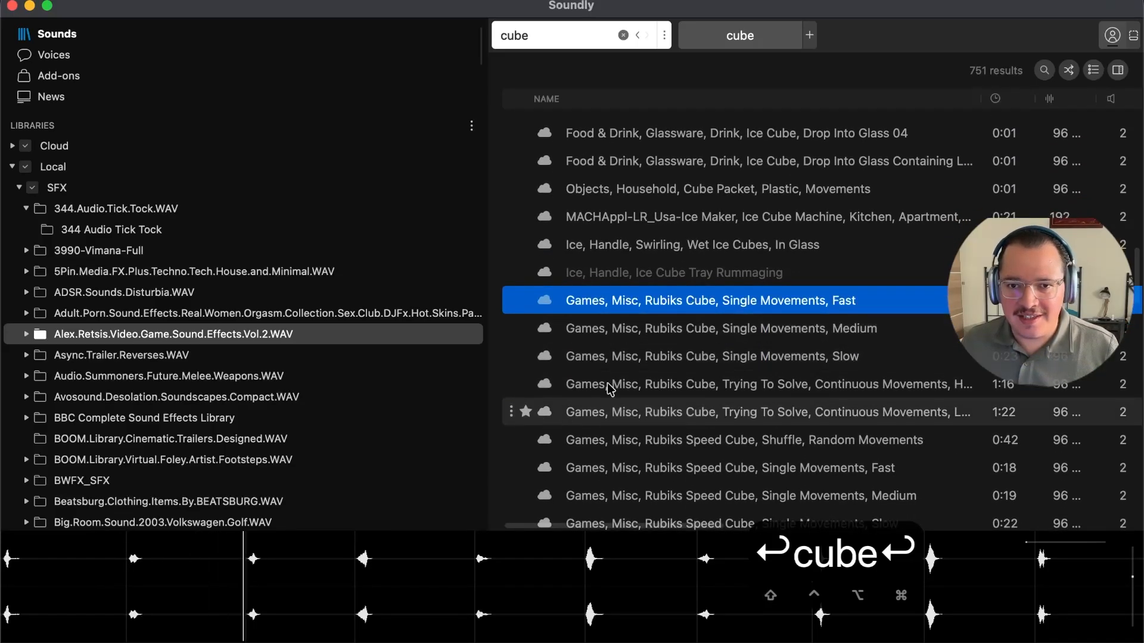
key(Down)
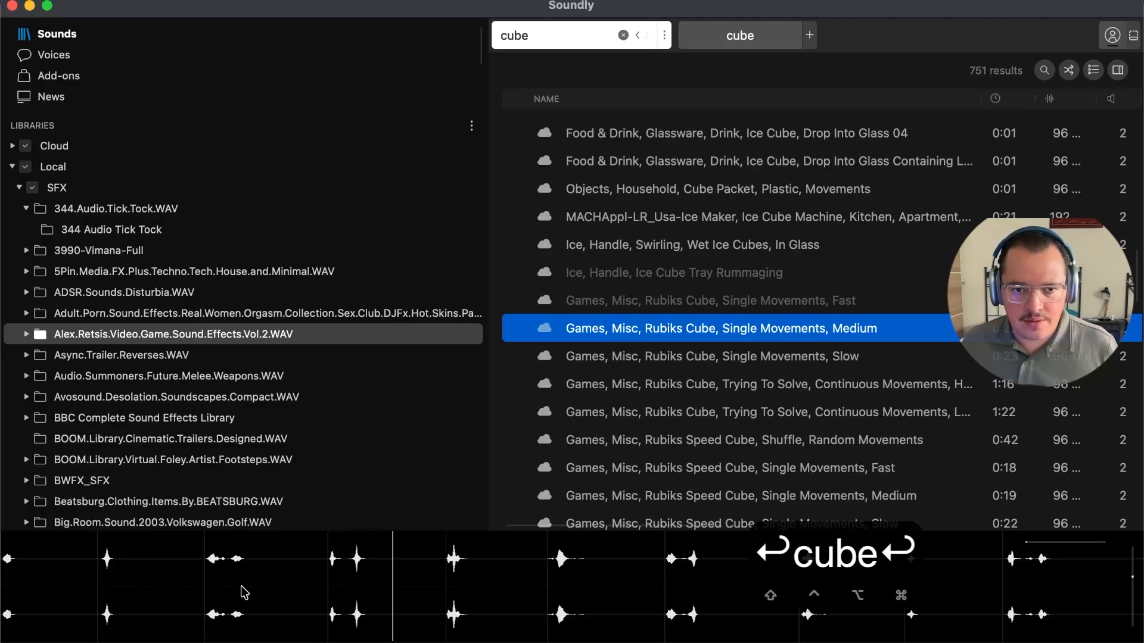
key(Down)
key(Down)
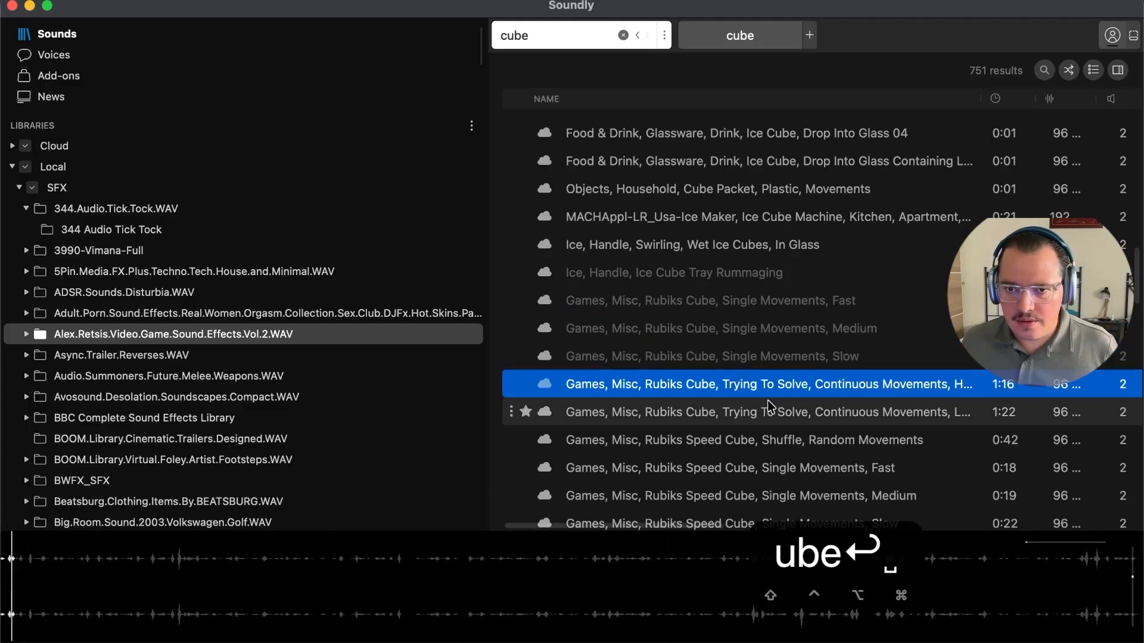
key(Down)
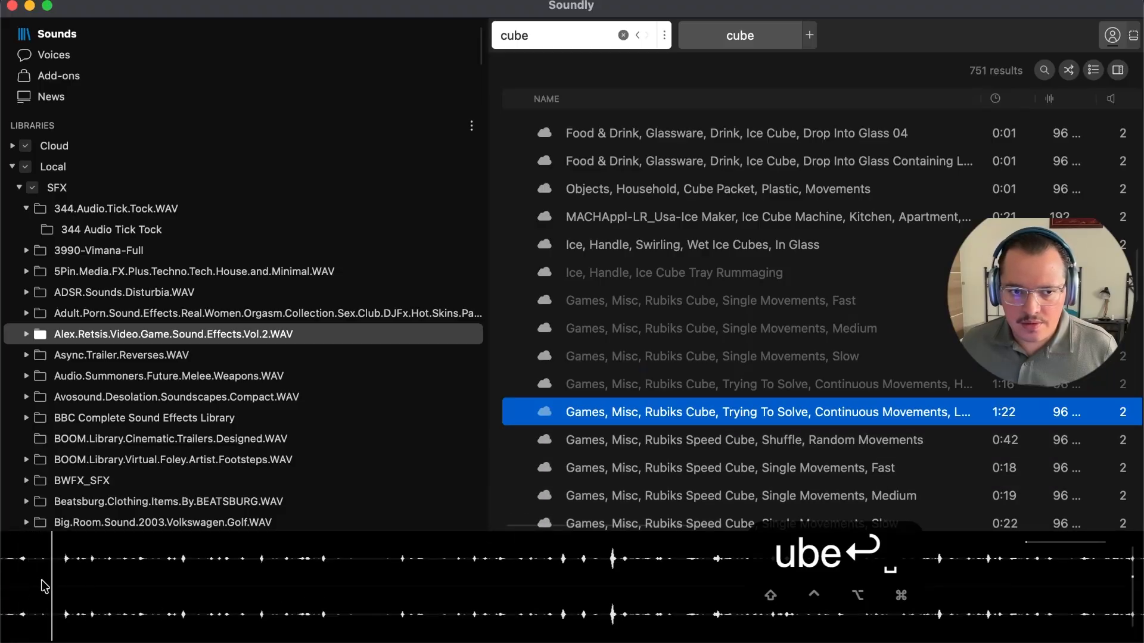
drag(51, 592, 561, 555)
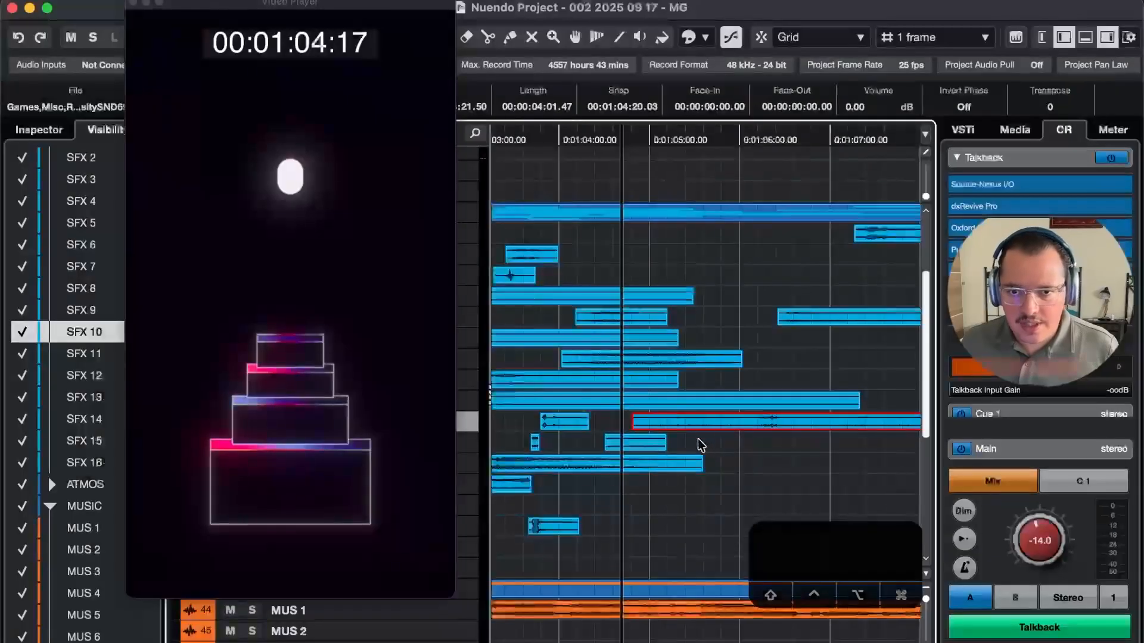
Enlarge the SFX 10 track and crop the Rubiks Cube clip to a section of about 1 second 10 frames
key(super+t)
key(3)
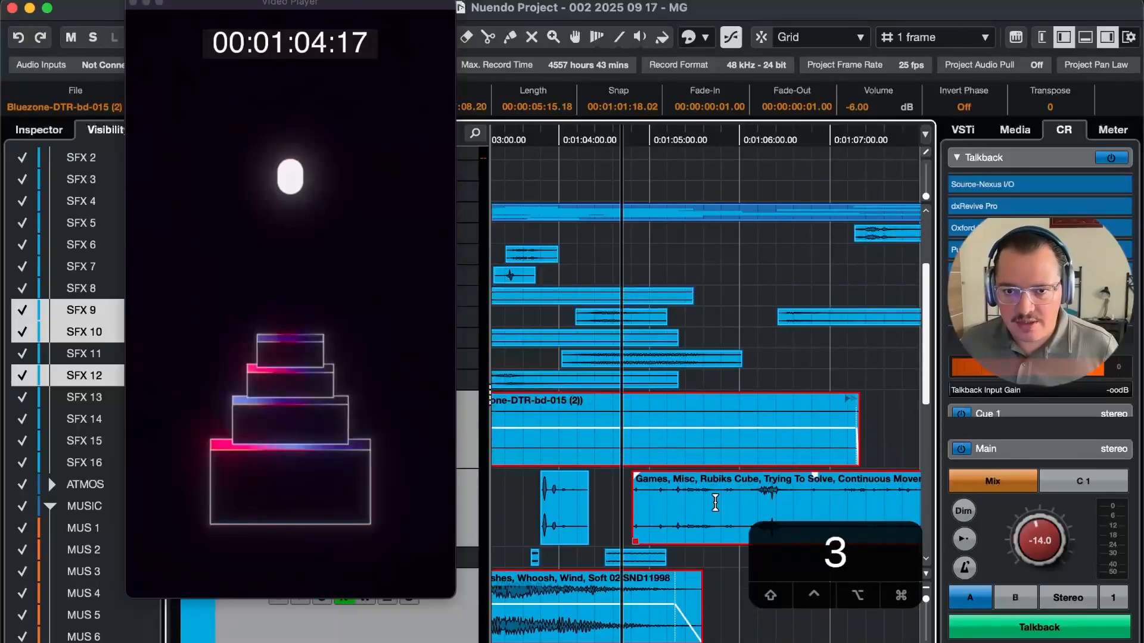
drag(672, 504, 837, 506)
key(1)
Move the Rubiks Cube clip on SFX 10 earlier to about 00:01:04:13 and play it back against the picture
click(695, 511)
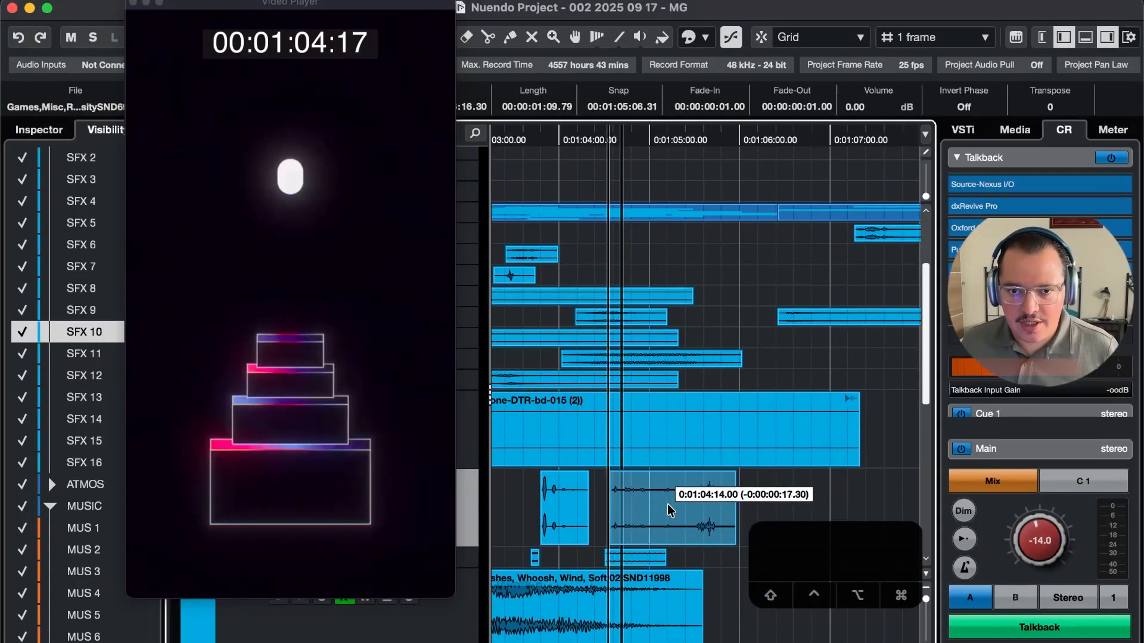
drag(667, 506, 663, 505)
key(4)
key(4)
key(4)
key(space)
key(t)
key(t)
key(t)
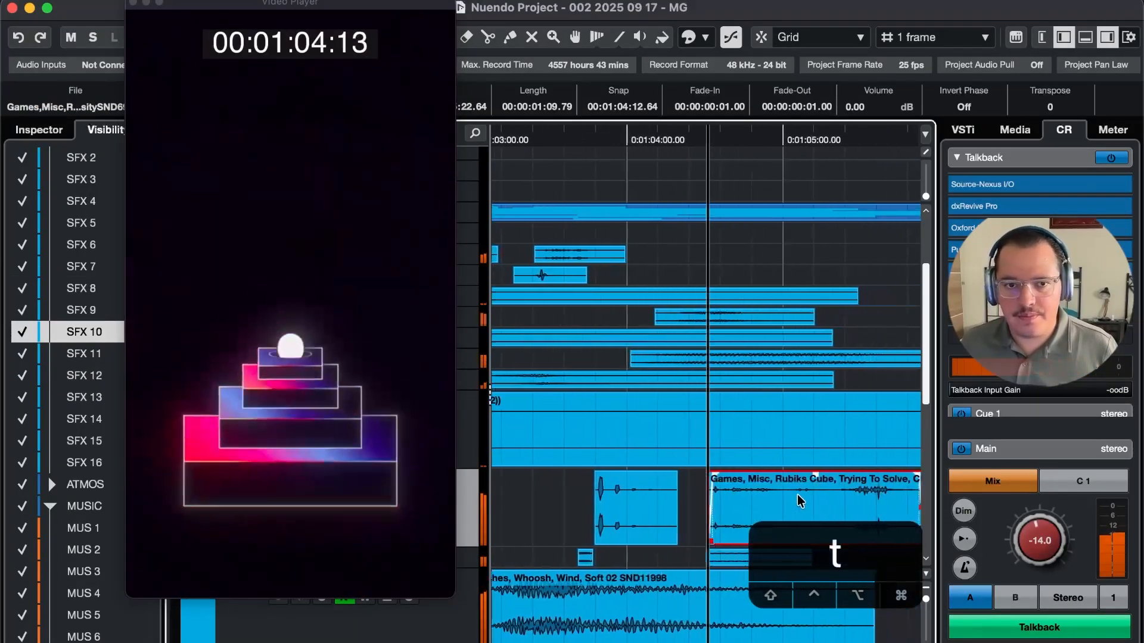
key(ctrl+a)
key(space)
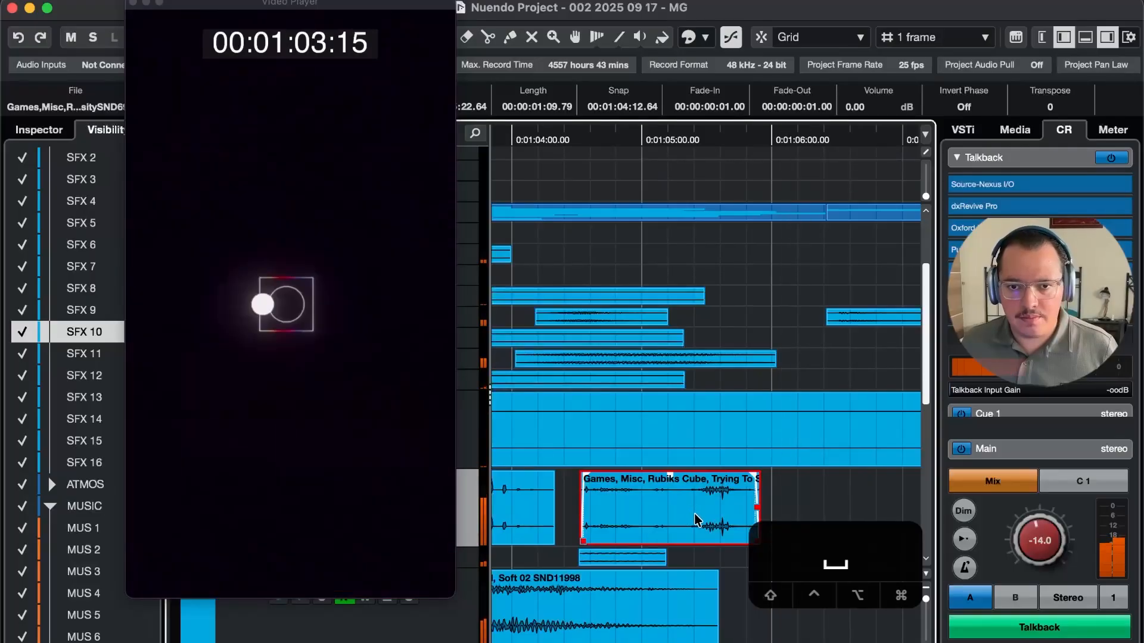
Slip the audio inside the Rubiks Cube clip so its loudest burst comes earlier, and play it back
key(g)
drag(709, 523, 617, 523)
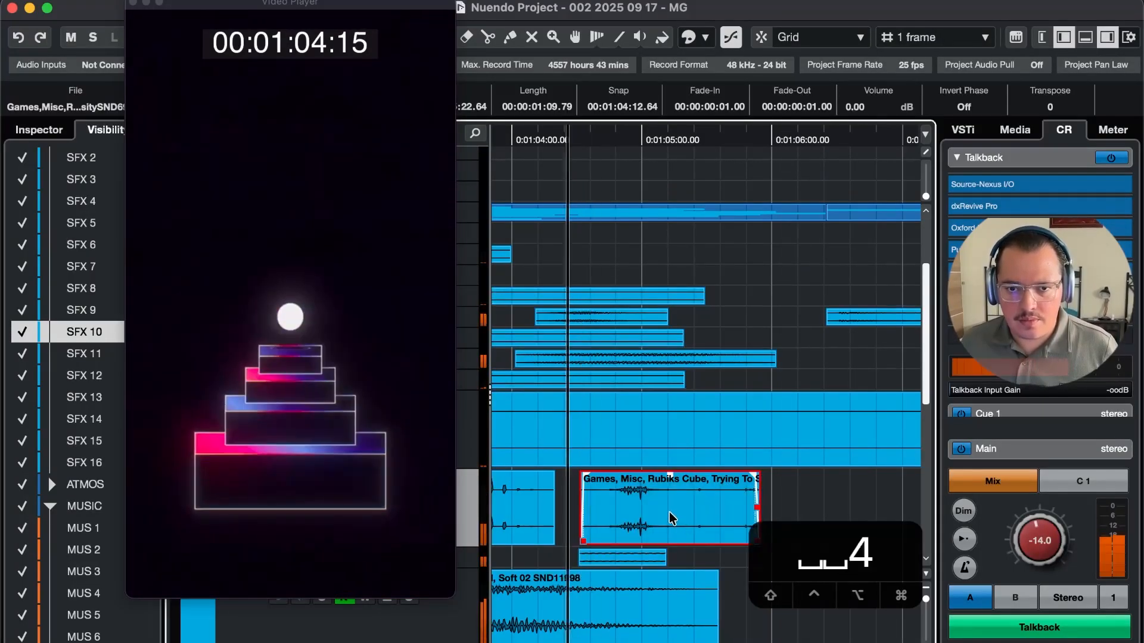
key(4)
key(4)
key(space)
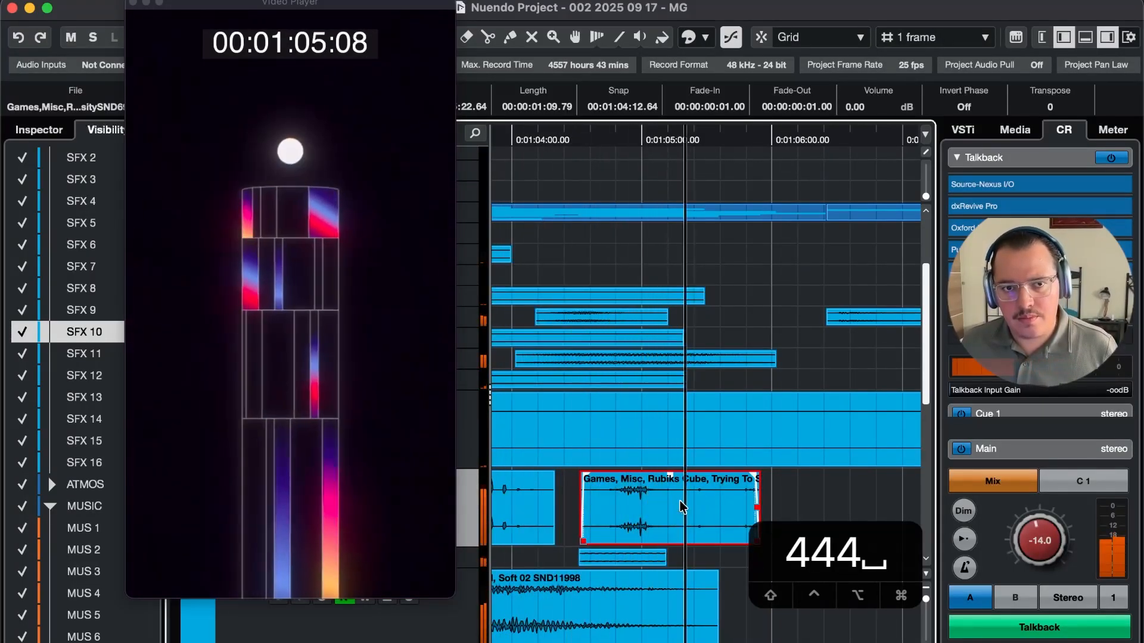
key(space)
key(space)
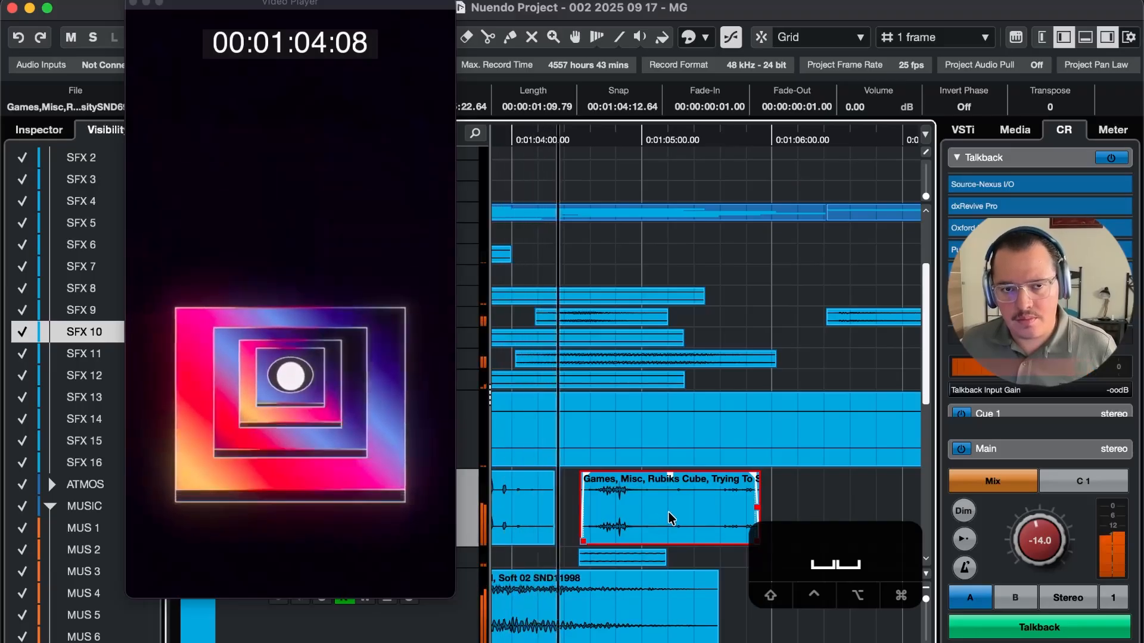
key(space)
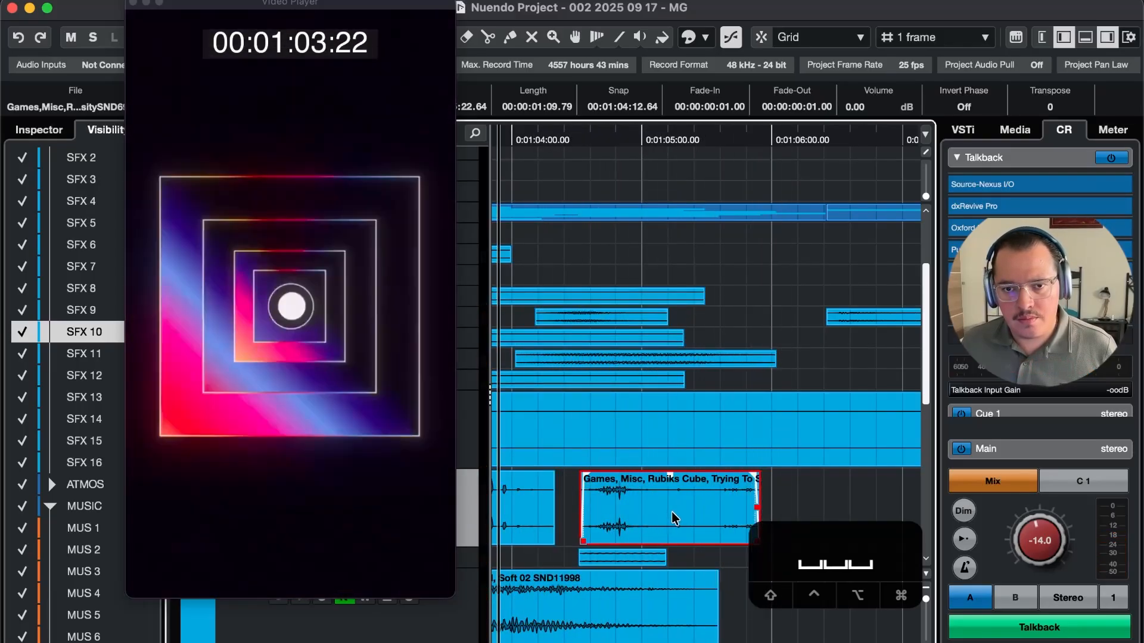
Split the Rubiks Cube clip on SFX 10 and overlap its two parts with a crossfade around 00:01:04:24
key(space)
drag(657, 541, 598, 538)
key(space)
key(space)
key(3)
click(654, 516)
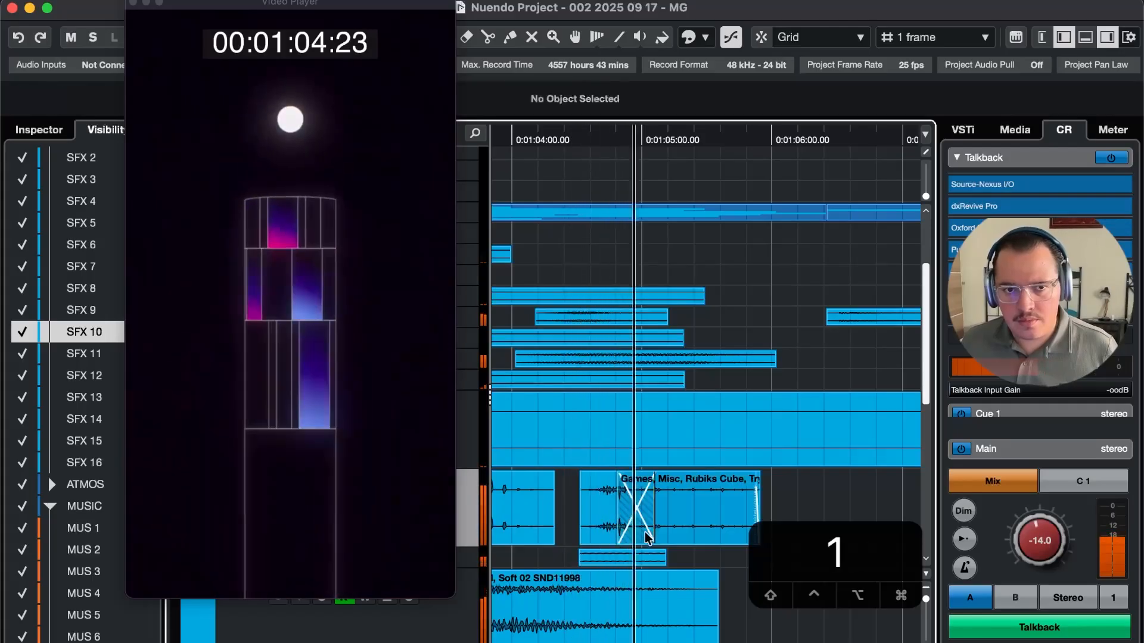
Replay the passage around 00:01:04 to hear the edited Rubiks Cube clip in the mix
key(space)
key(r)
key(space)
key(r)
key(space)
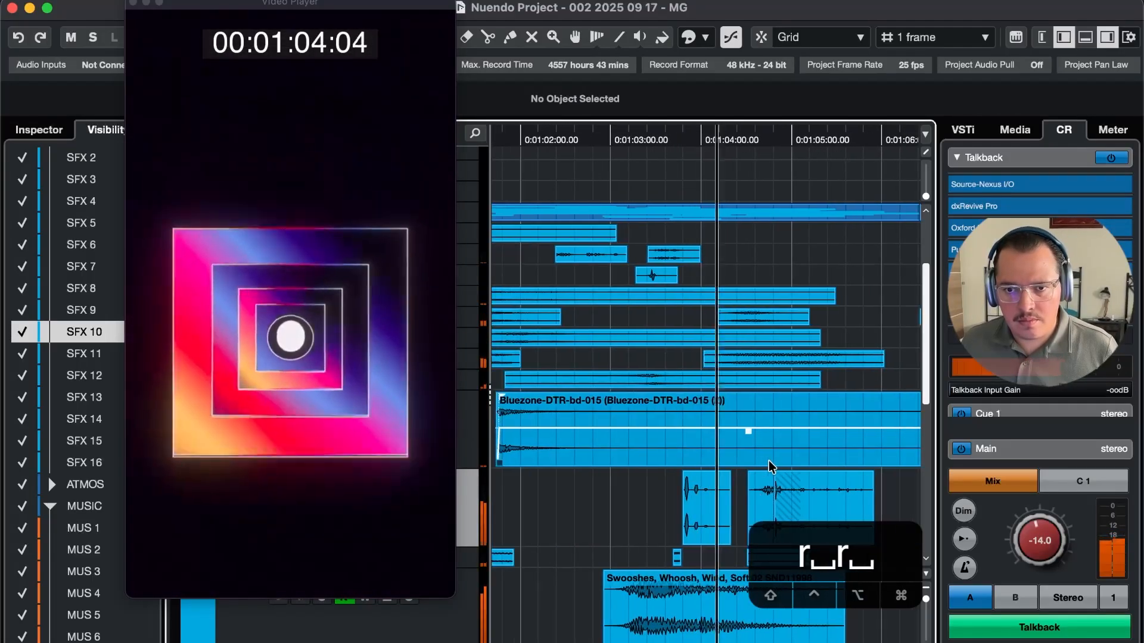
Trim the second Rubiks Cube part on SFX 10 to end at about 00:01:05:17 and start slightly later
scroll(752, 472, right, 3)
click(721, 536)
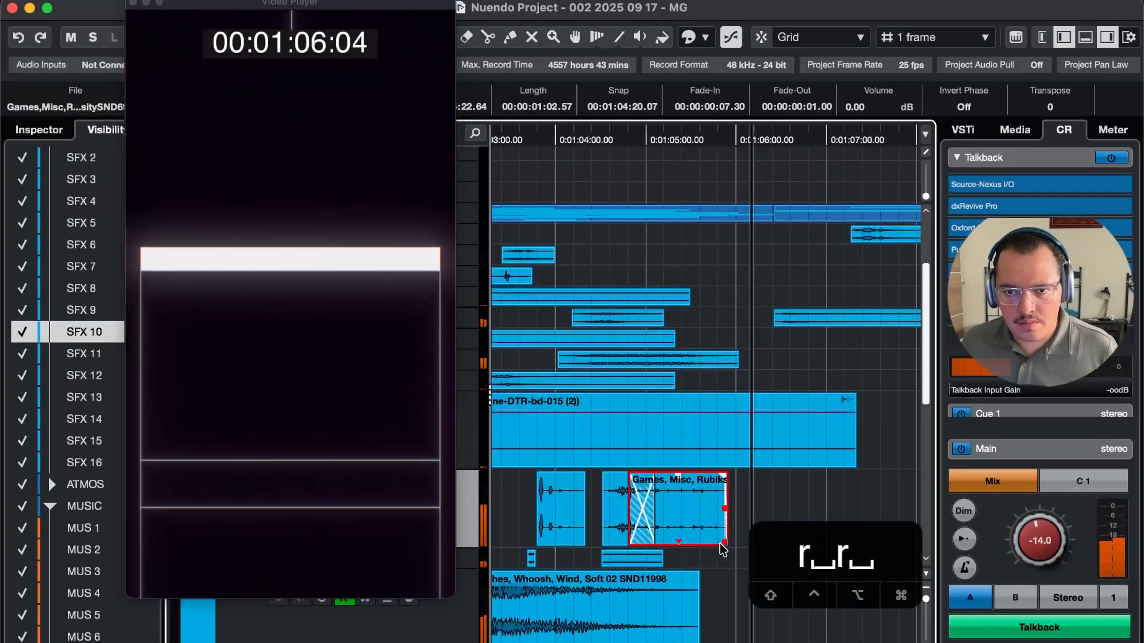
key(z)
key(space)
key(space)
drag(726, 544, 713, 543)
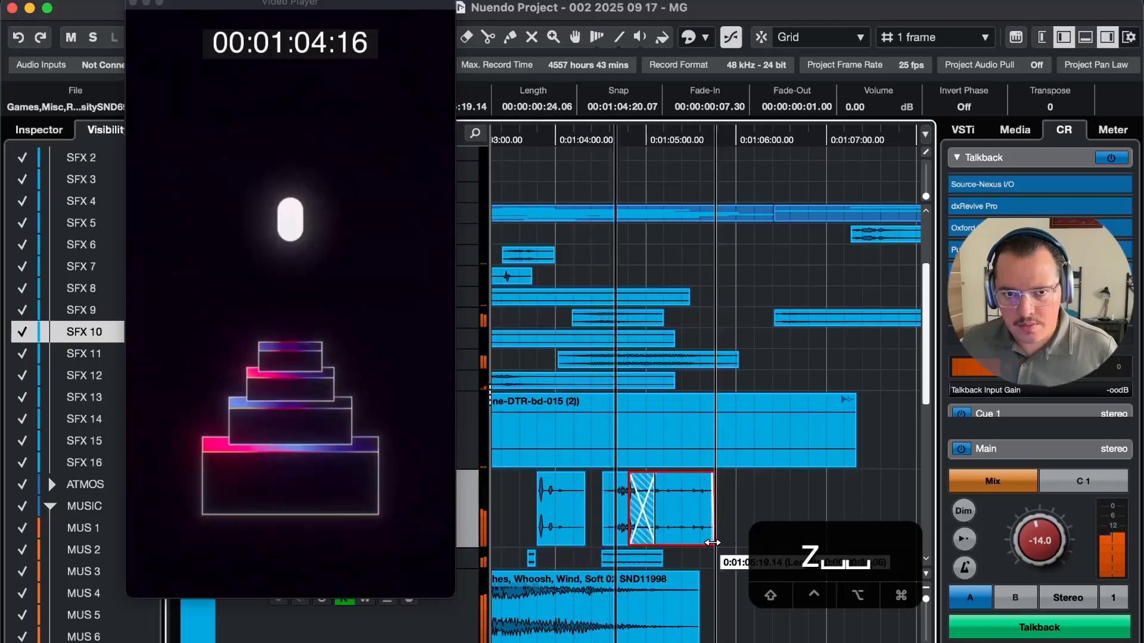
key(space)
key(t)
key(t)
key(t)
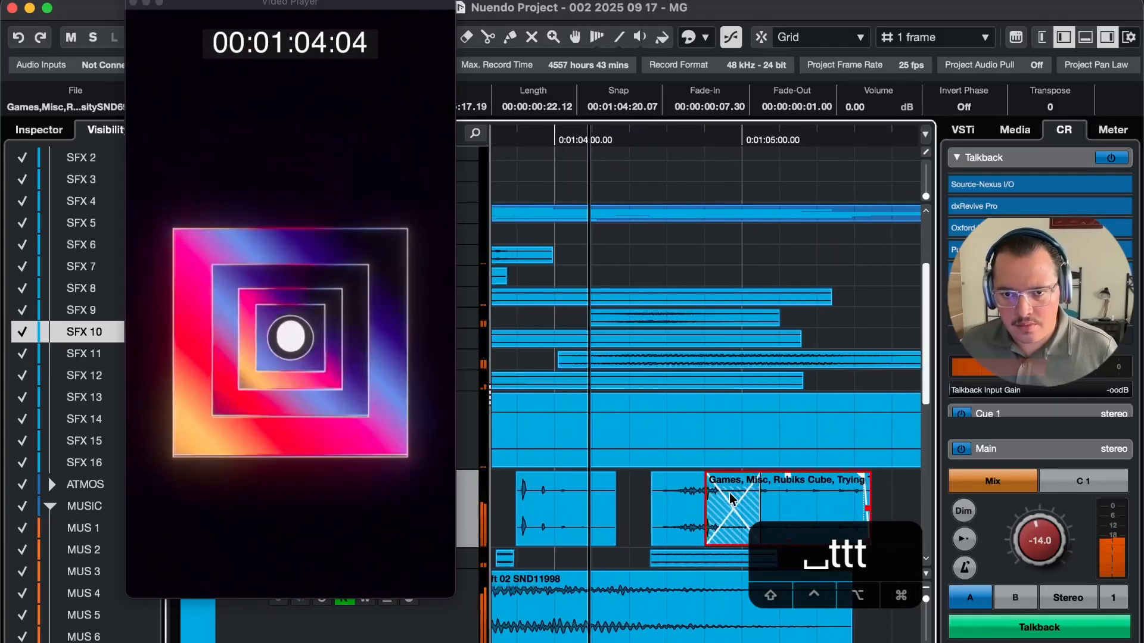
drag(579, 533, 589, 532)
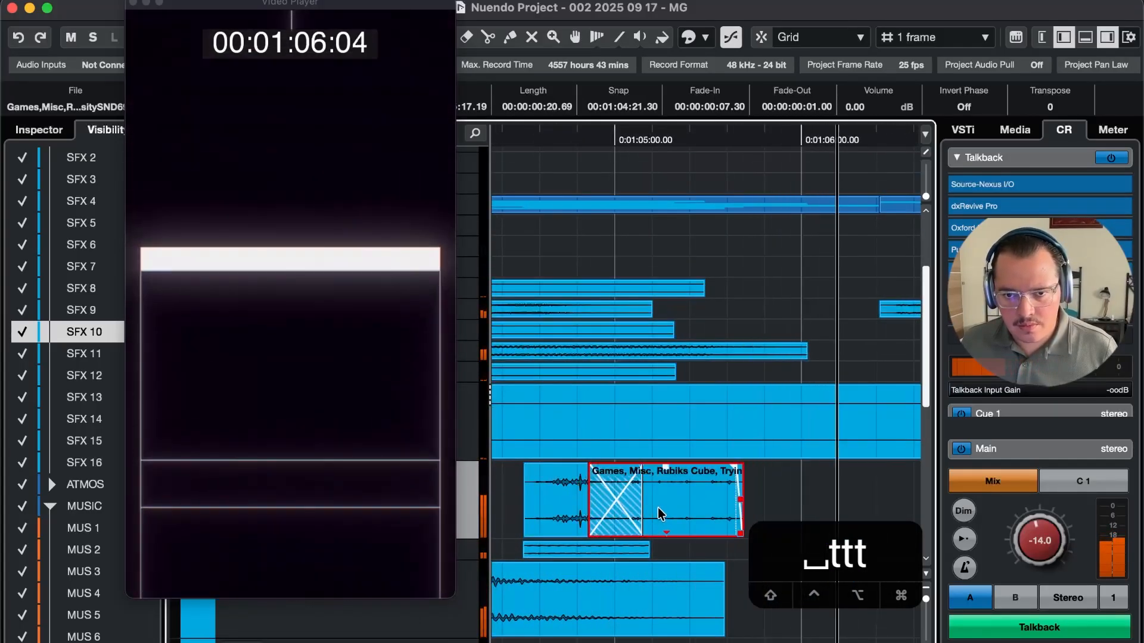
Play back the second Rubiks Cube part on SFX 10 and raise its clip volume to 10 dB
key(space)
key(space)
key(=)
key(=)
key(=)
key(=)
key(=)
key(=)
key(=)
key(=)
key(=)
key(=)
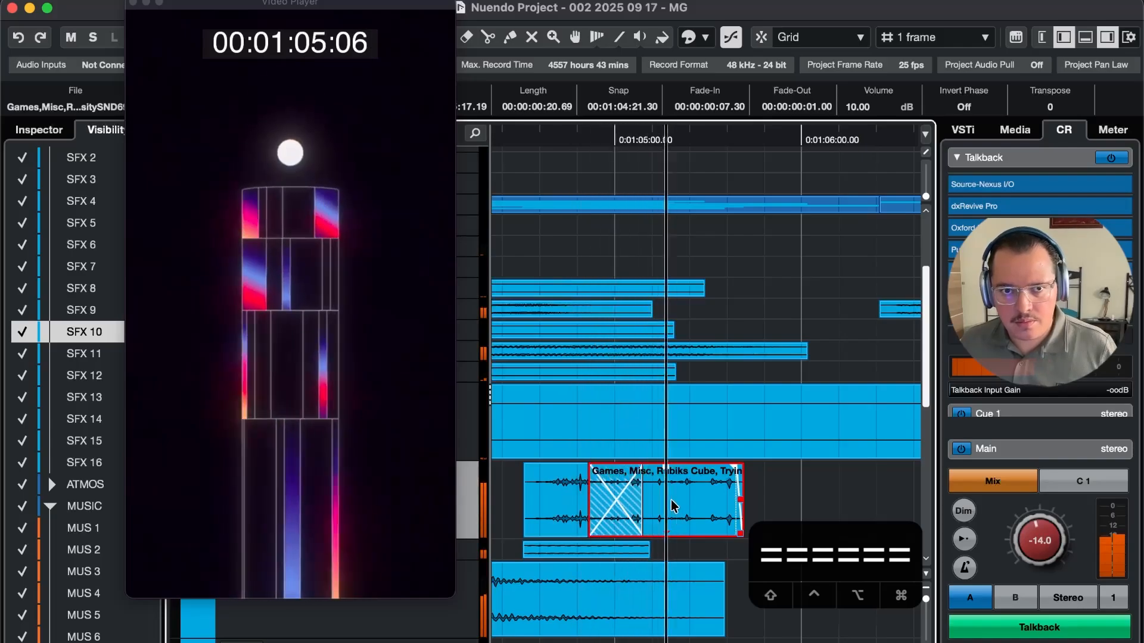
Replay the passage around 00:01:04 to judge the louder Rubiks Cube part in the mix
key(r)
key(r)
key(r)
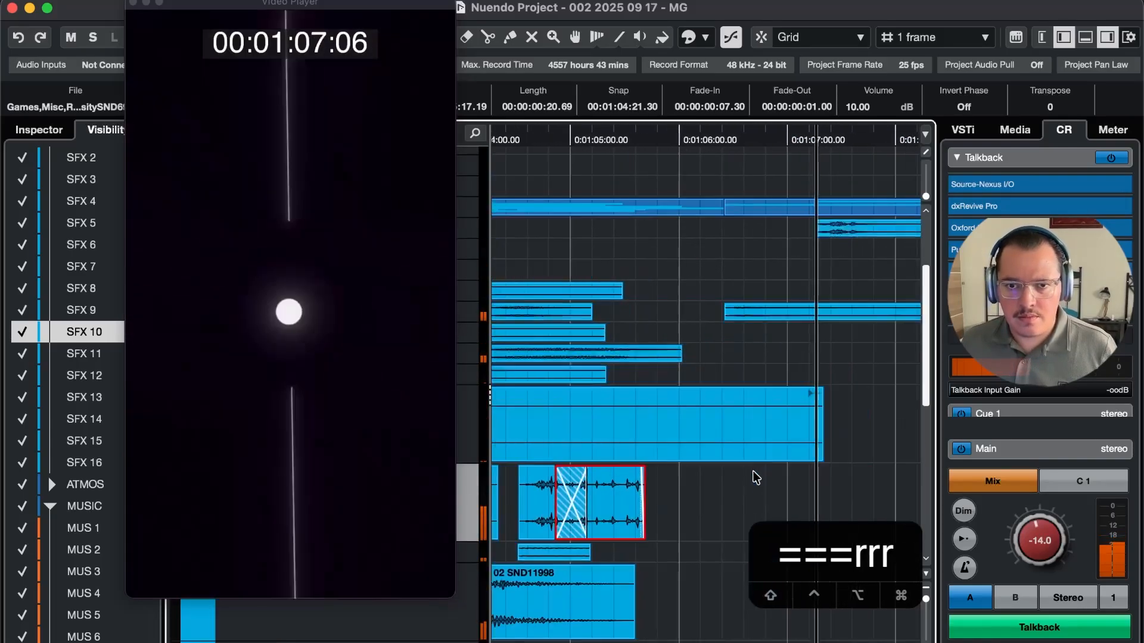
key(3)
key(g)
key(5)
key(4)
key(4)
key(r)
key(1)
key(r)
key(space)
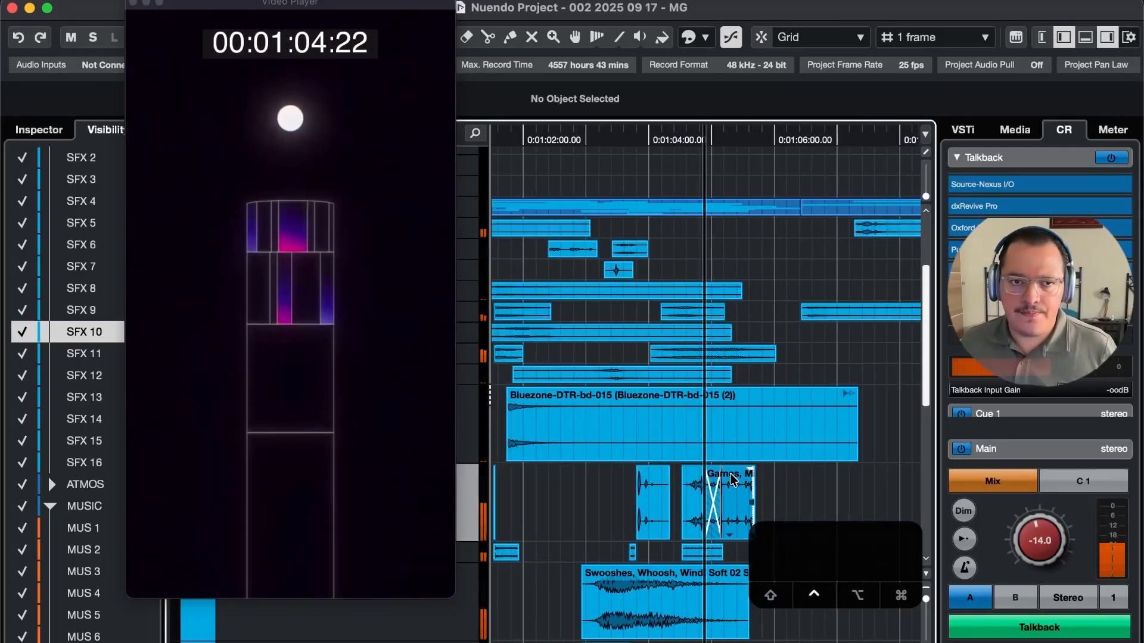
key(r)
key(t)
key(1)
key(1)
key(1)
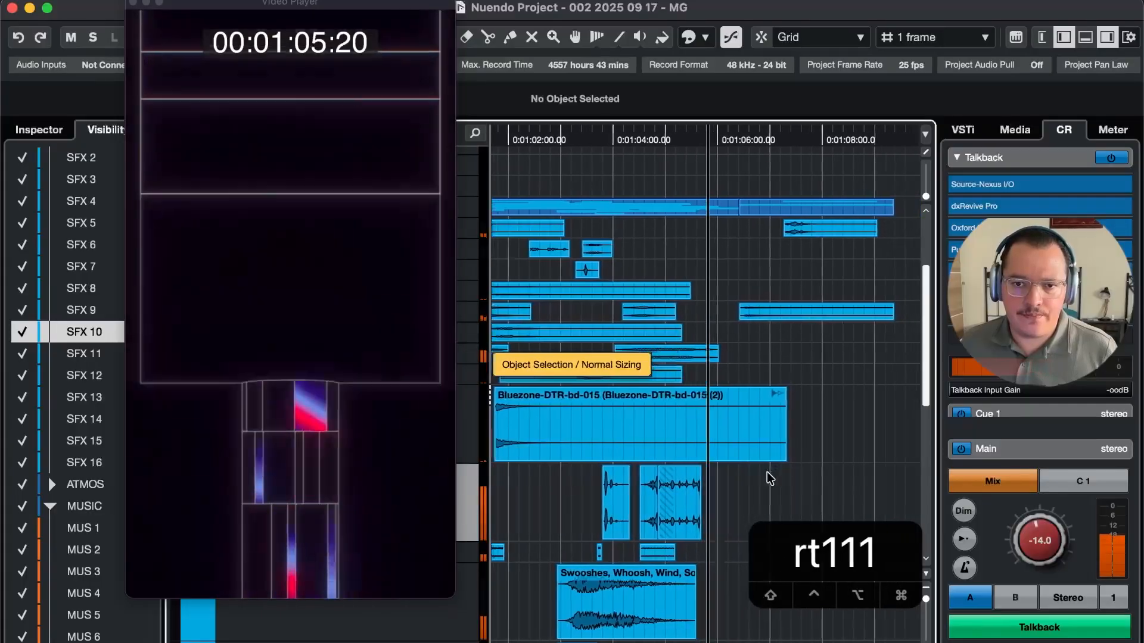
key(space)
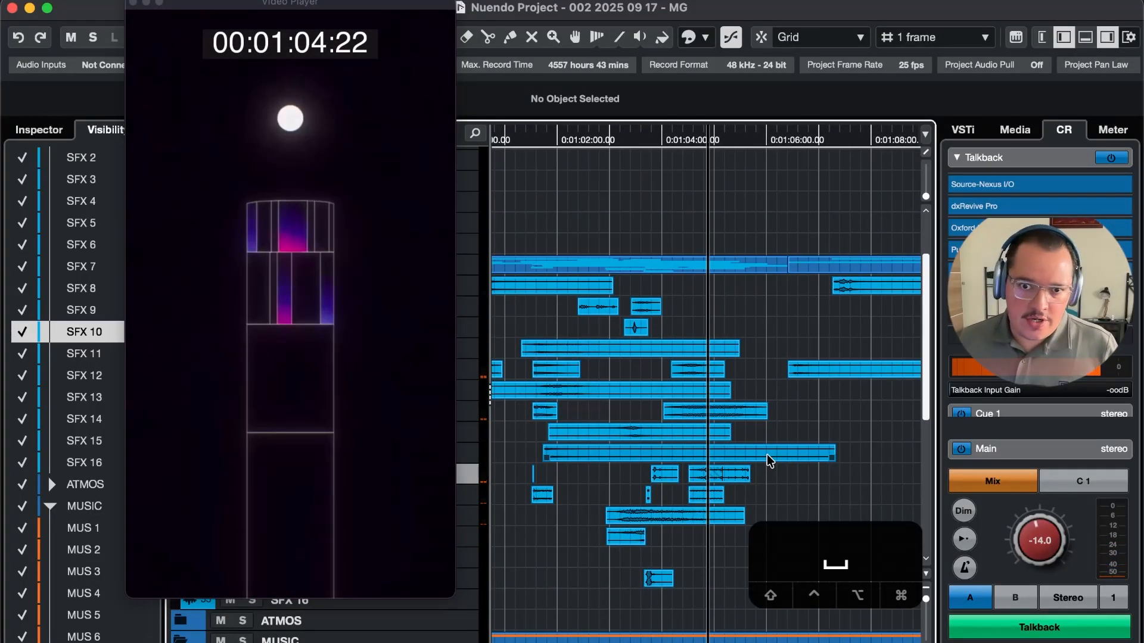
Solo the SFX 10 track and play back the crossfaded Rubiks Cube parts from 00:01:04:10
key(4)
key(4)
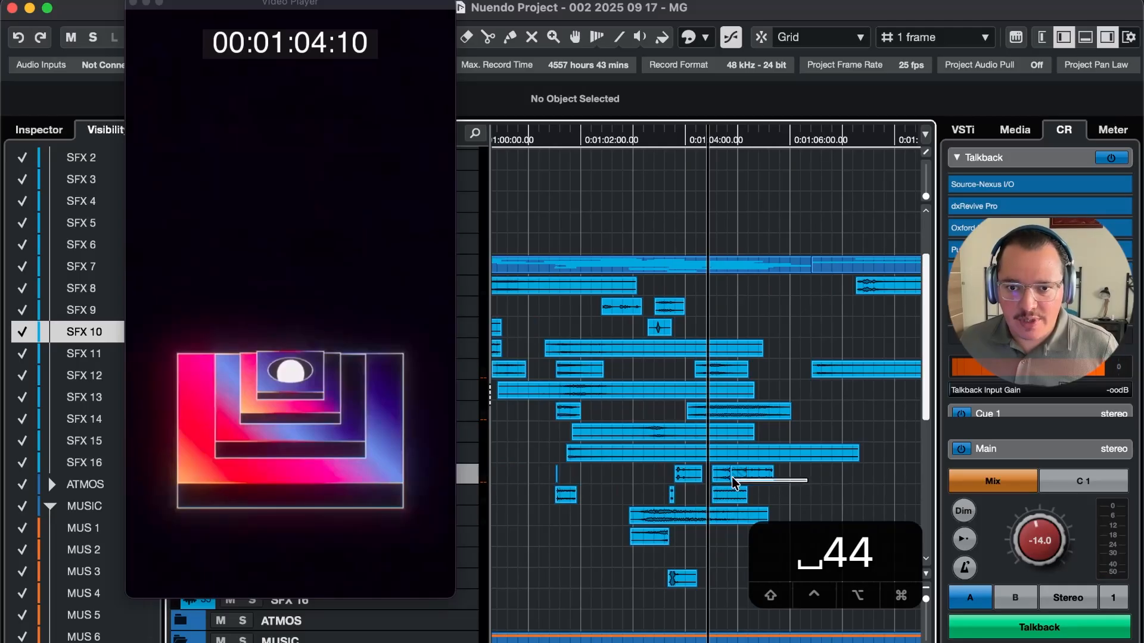
click(732, 476)
key(super+t)
key(super+t)
key(super+t)
key(t)
key(t)
key(t)
key(t)
key(t)
key(t)
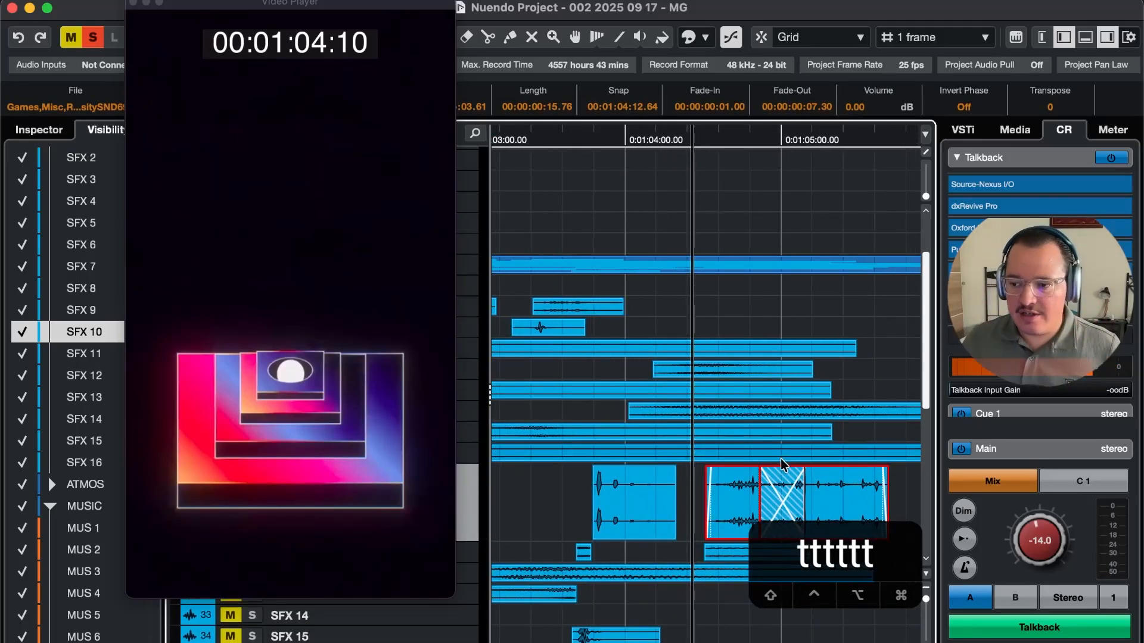
key(space)
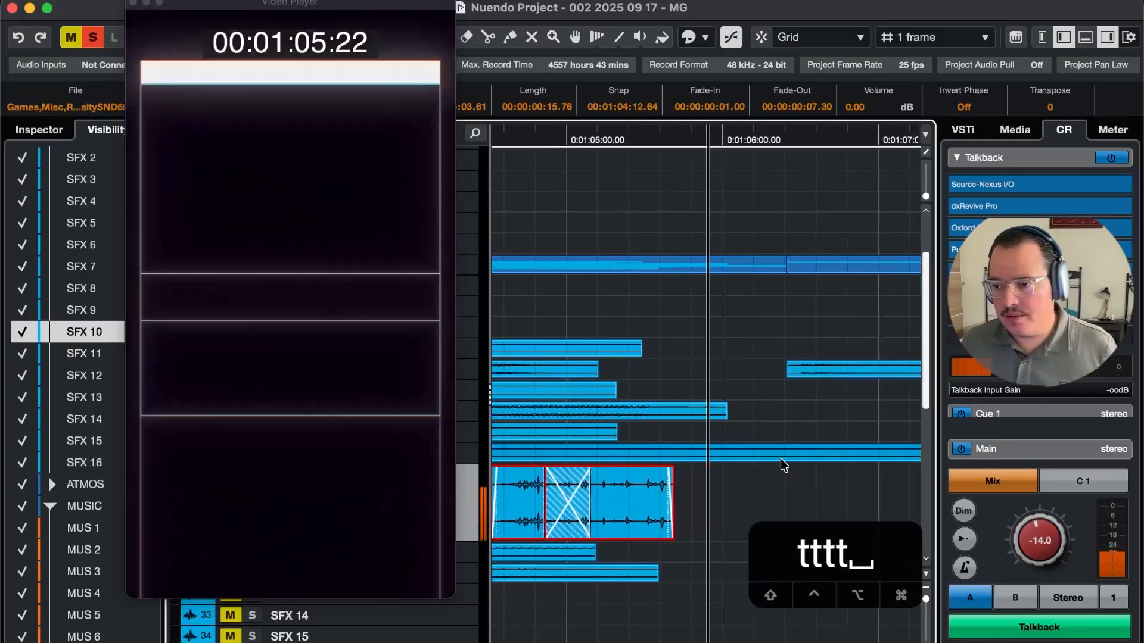
key(space)
key(space)
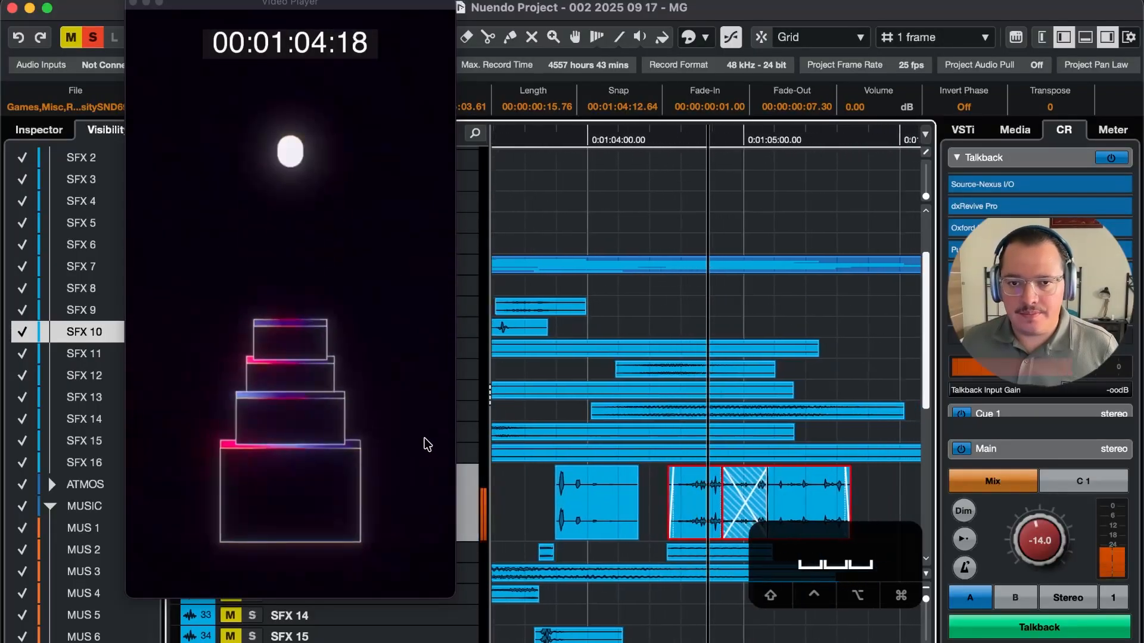
key(space)
Turn off the solo on SFX 10 and play the sequence through 00:01:06 in the full mix
key(shift+r)
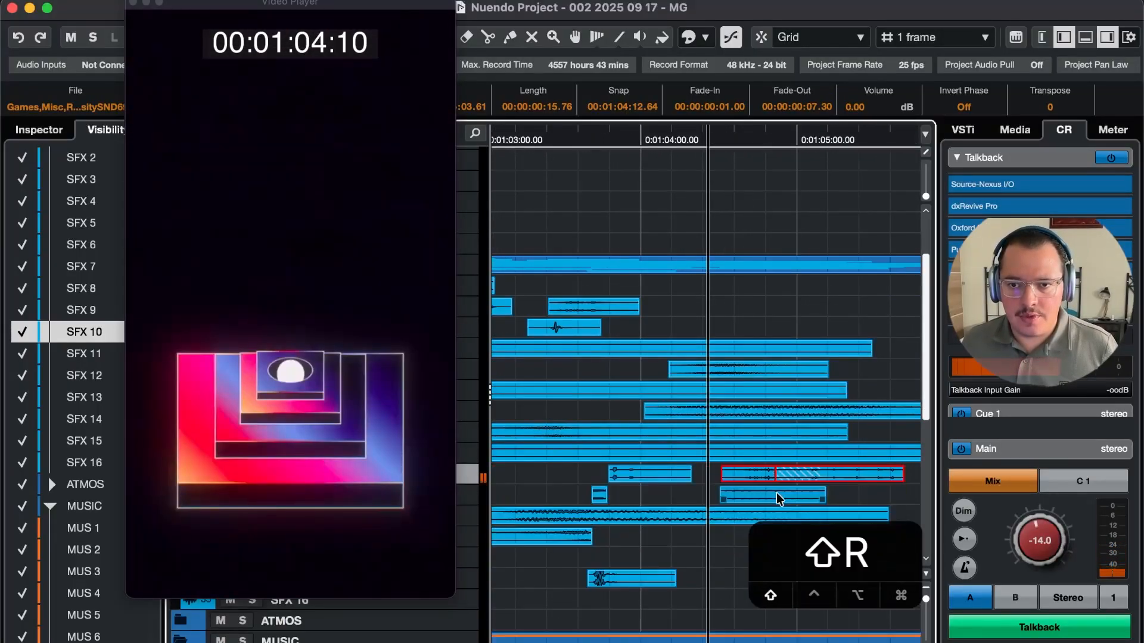
key(r)
key(r)
key(r)
key(r)
key(r)
key(r)
key(r)
key(3)
click(642, 494)
key(g)
key(space)
key(t)
key(1)
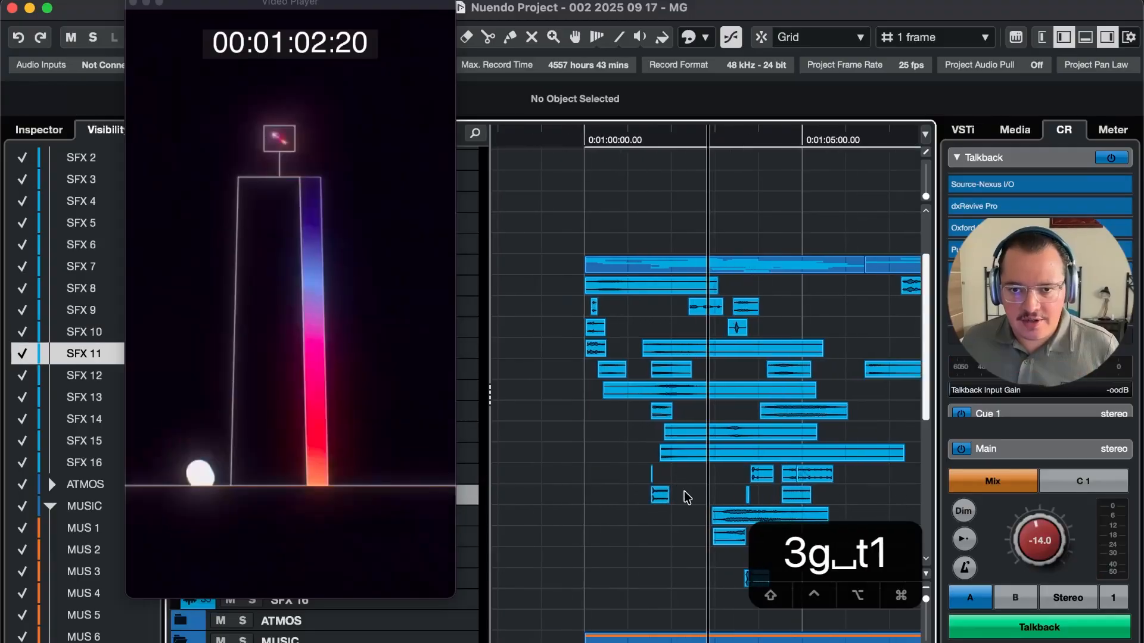
key(t)
key(t)
key(ctrl+a)
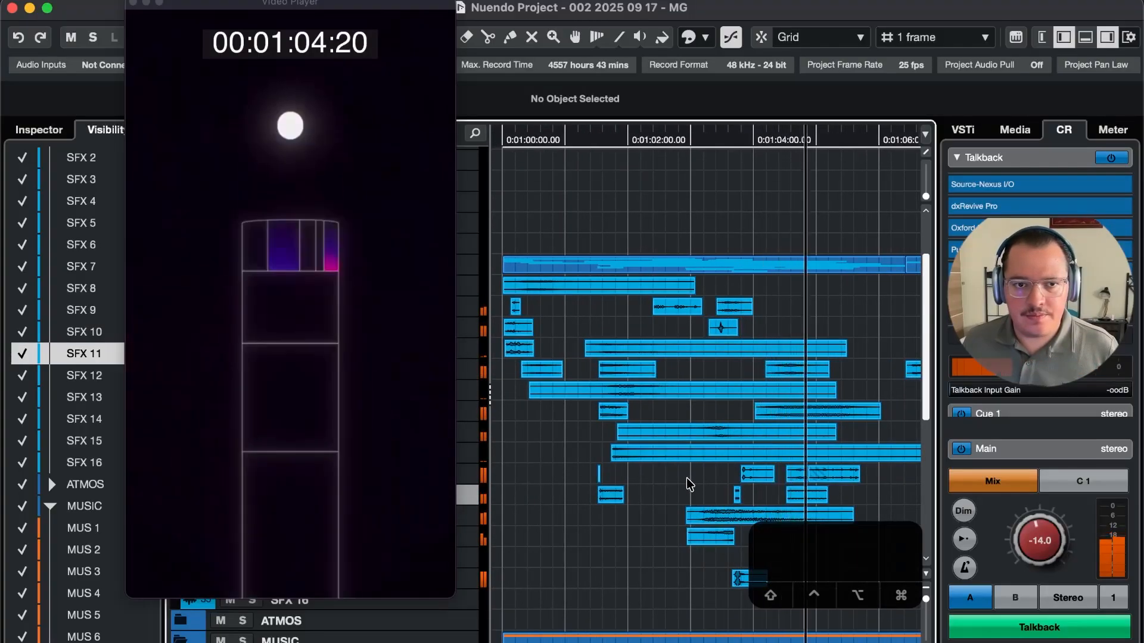
key(t)
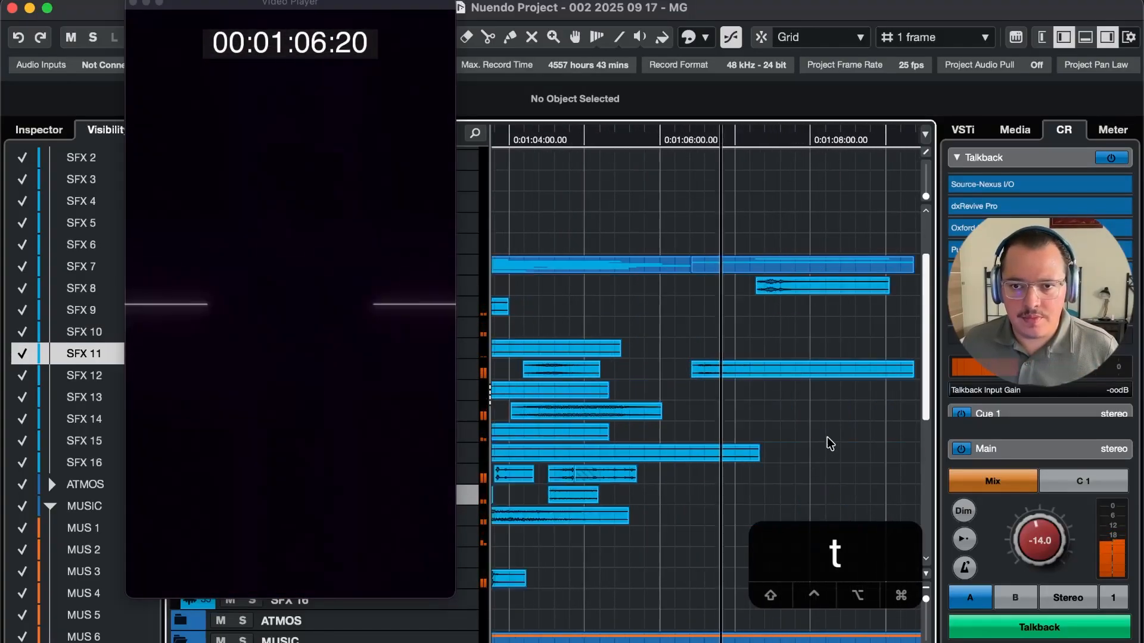
Examine frame by frame the picture of the ball and rotating tower between about 00:01:05:08 and 00:01:05:17
key(4)
key(4)
key(4)
key(4)
key(4)
key(4)
key(5)
key(5)
key(5)
key(5)
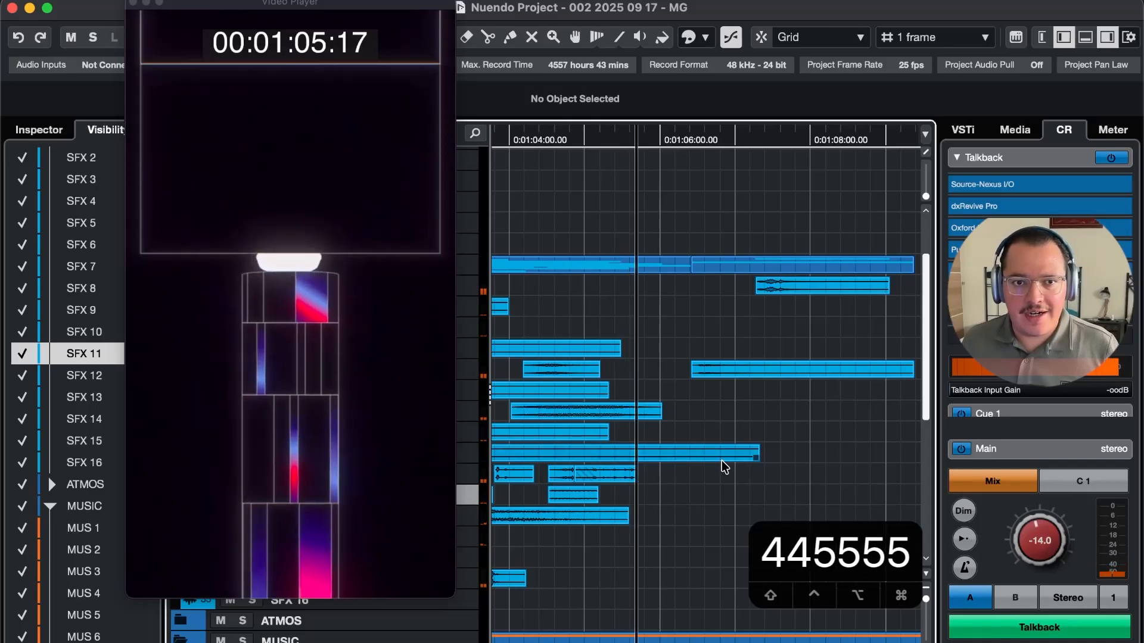
key(4)
key(4)
key(4)
key(5)
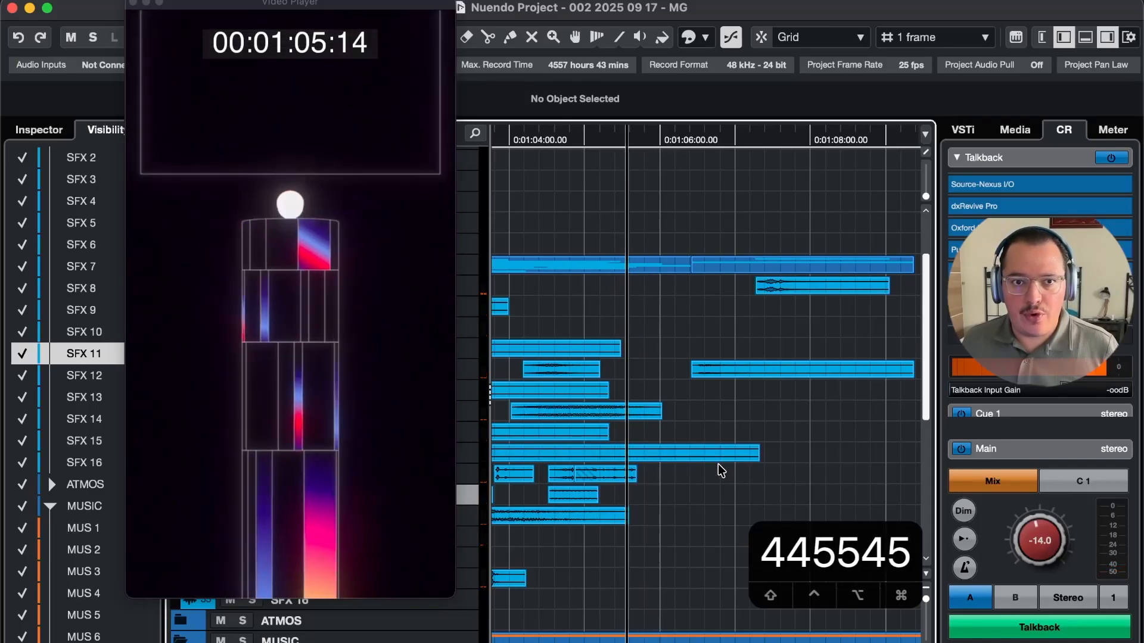
key(F6)
key(F6)
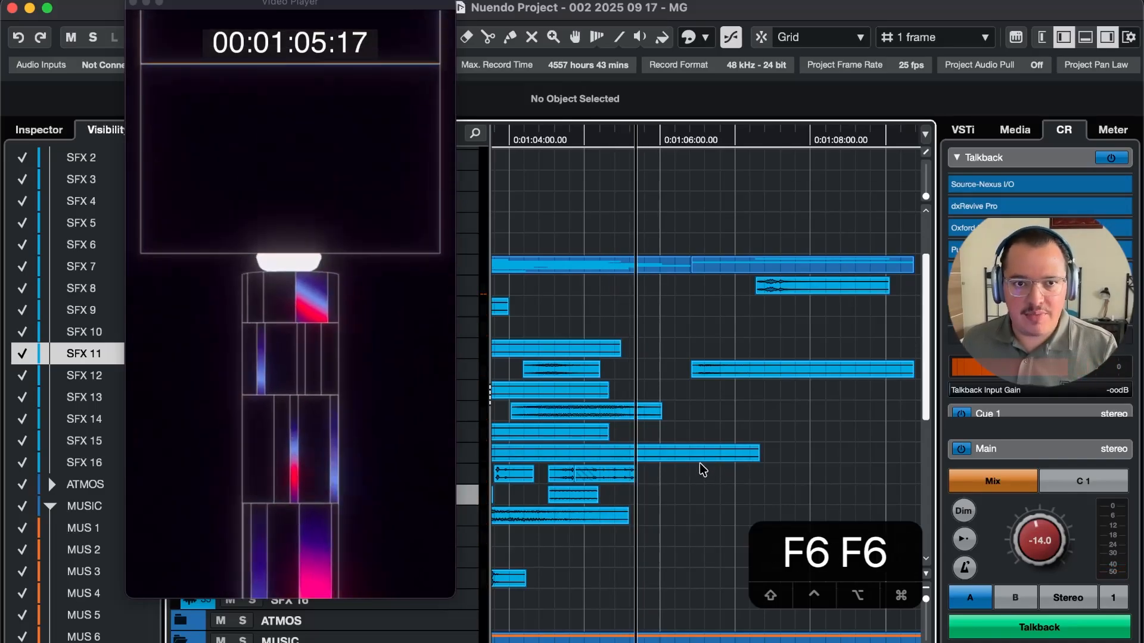
key(F5)
key(F5)
key(F6)
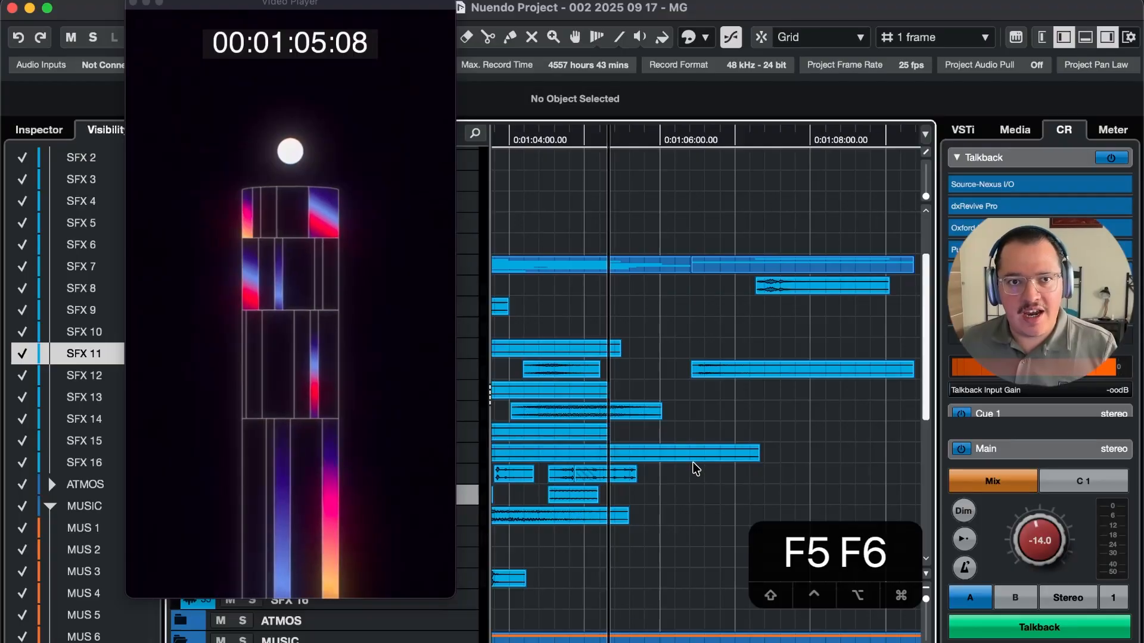
key(F6)
key(F5)
key(F5)
key(F5)
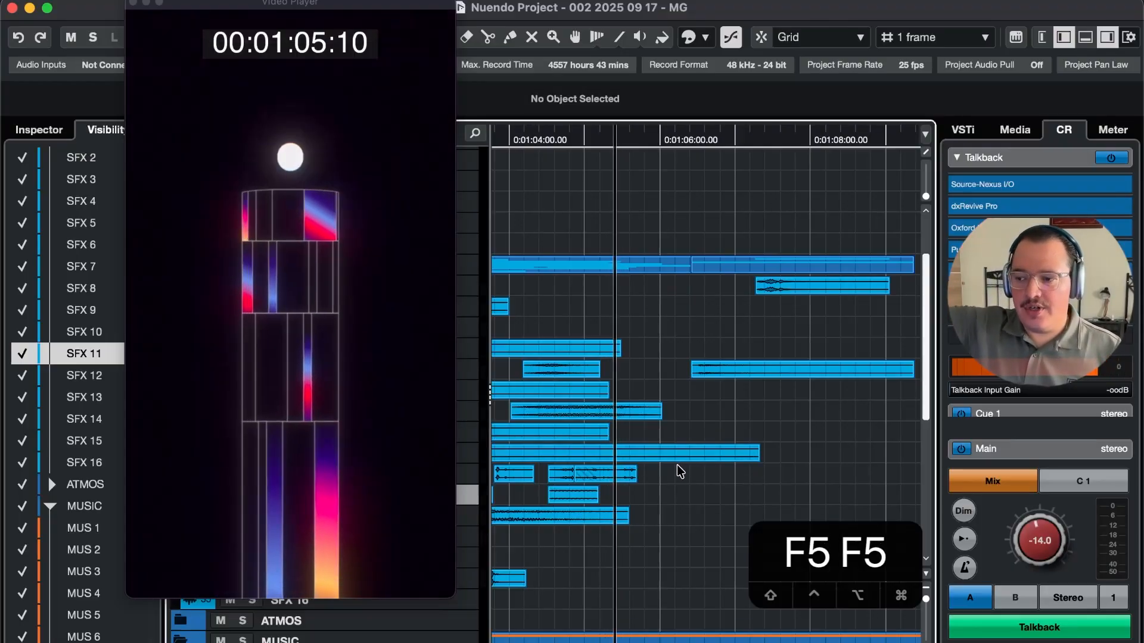
key(F6)
key(F6)
key(F6)
key(F5)
key(F5)
key(F5)
key(F6)
key(F6)
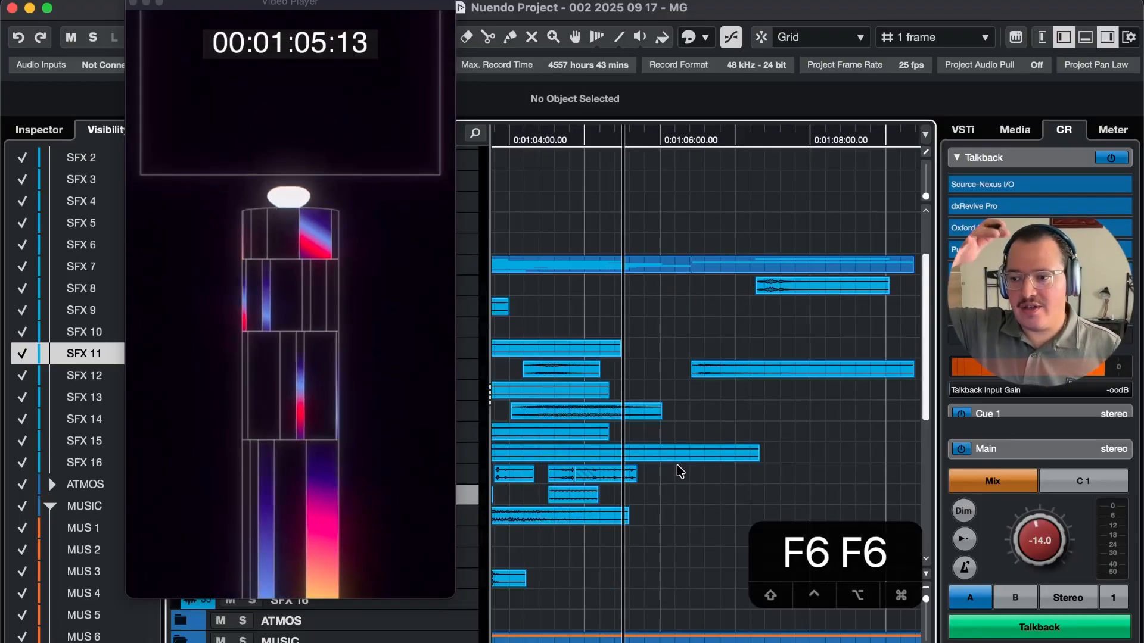
key(F5)
key(F5)
key(F6)
key(F6)
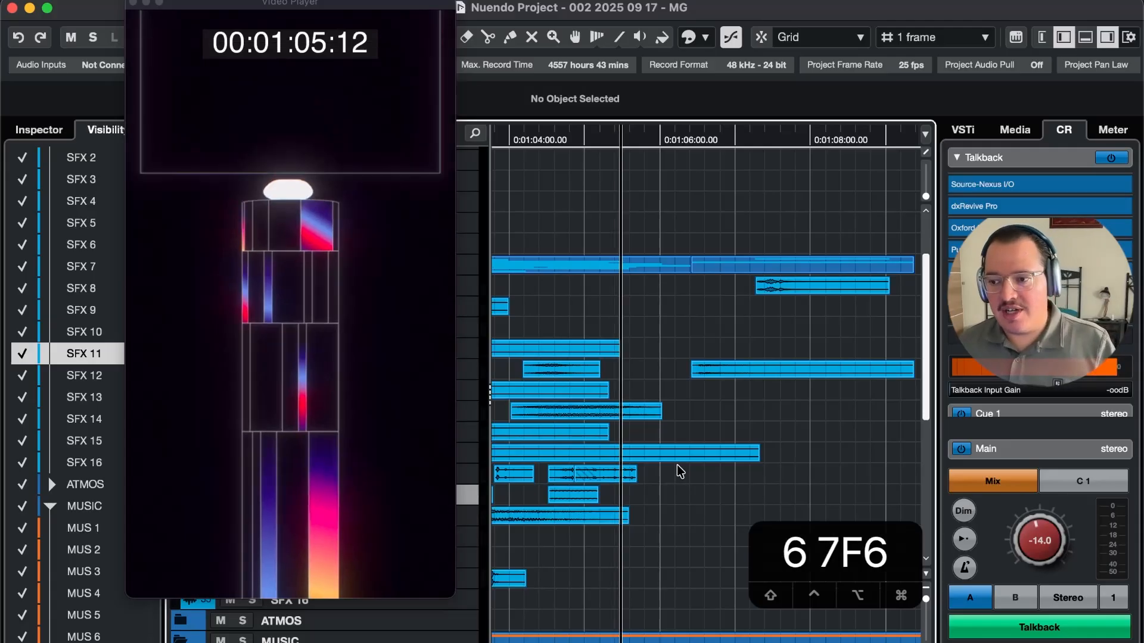
key(F5)
key(F5)
Switch to Soundly and search the sound library for "mechanical"
key(super+Tab)
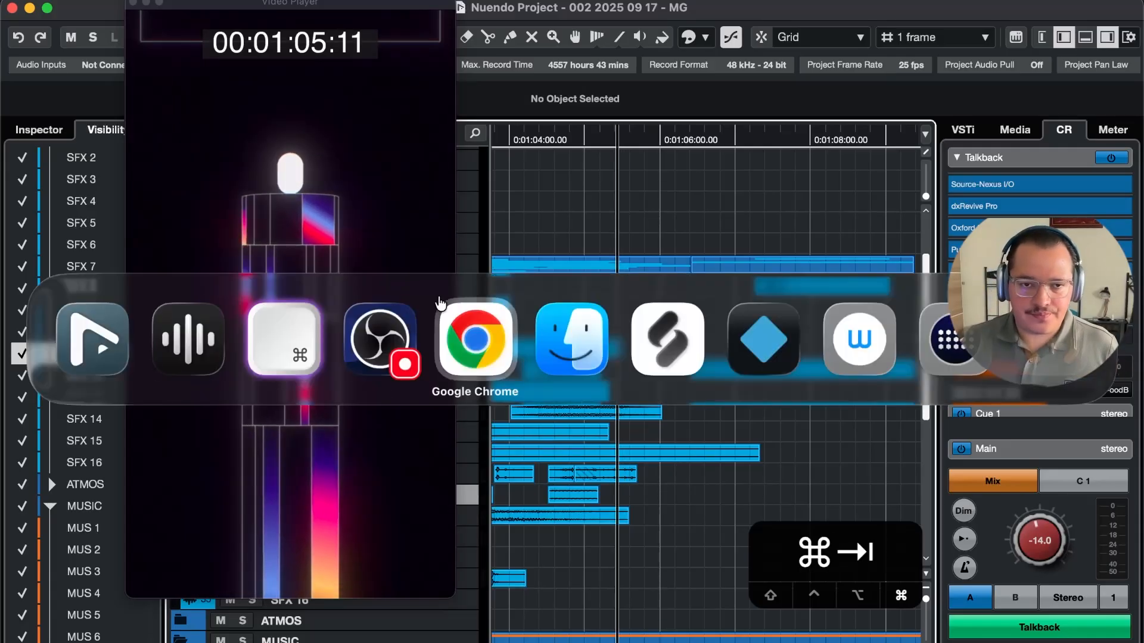
click(177, 360)
text(mechanical)
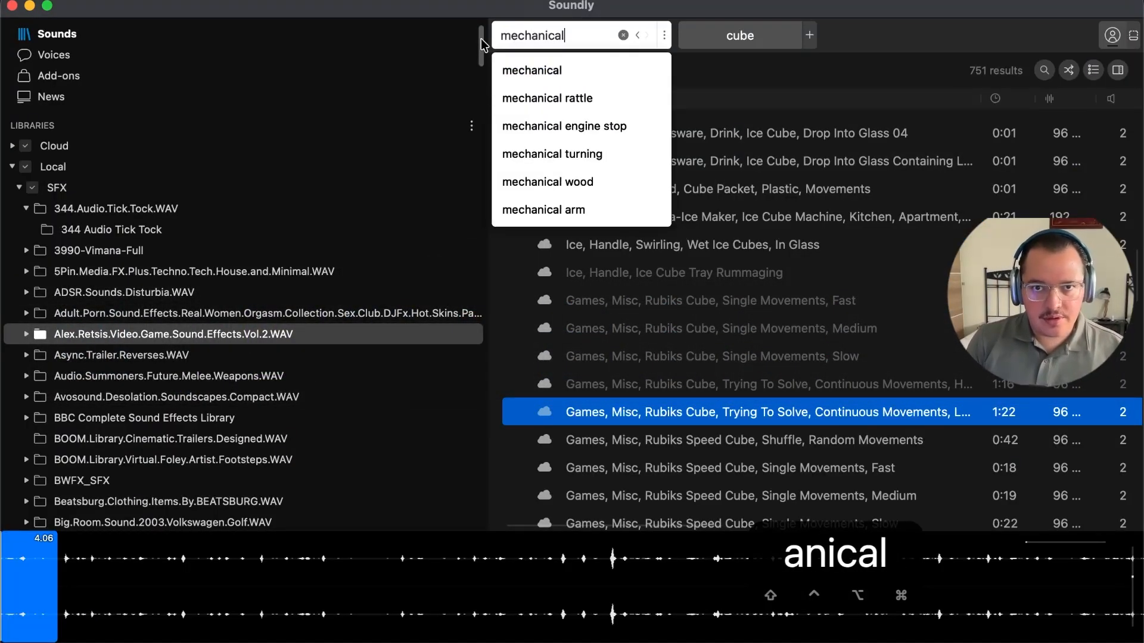
key(Return)
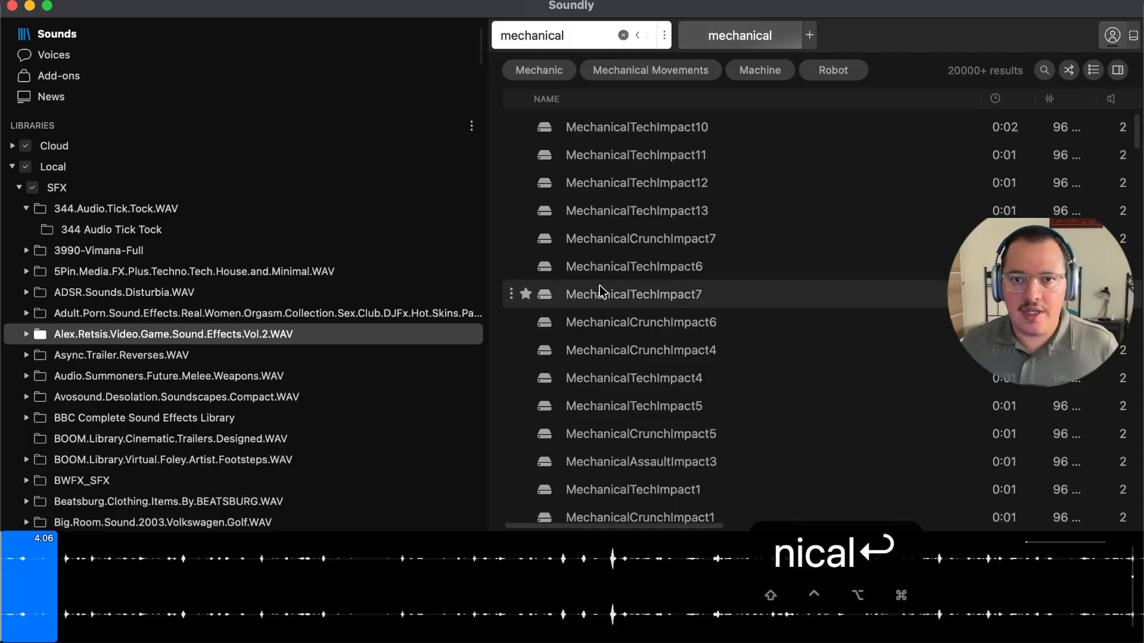
Audition the MechanicalTechImpact, MechanicalCrunchImpact and MechanicalAssaultImpact3 sounds among the search results
click(843, 212)
click(781, 274)
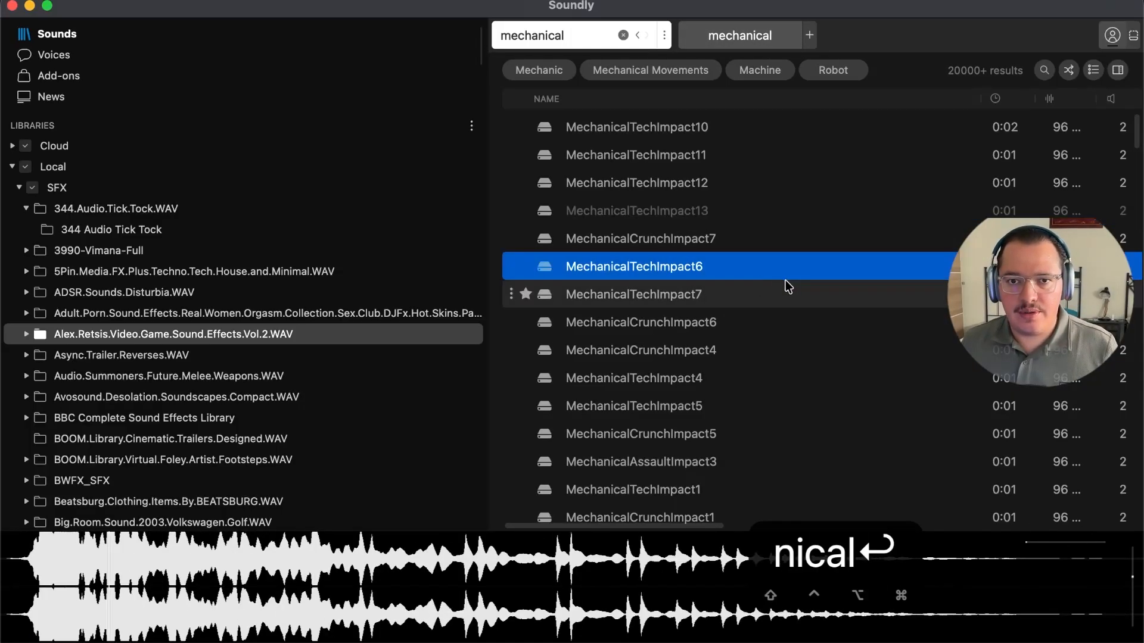
scroll(798, 256, down, 1)
click(814, 239)
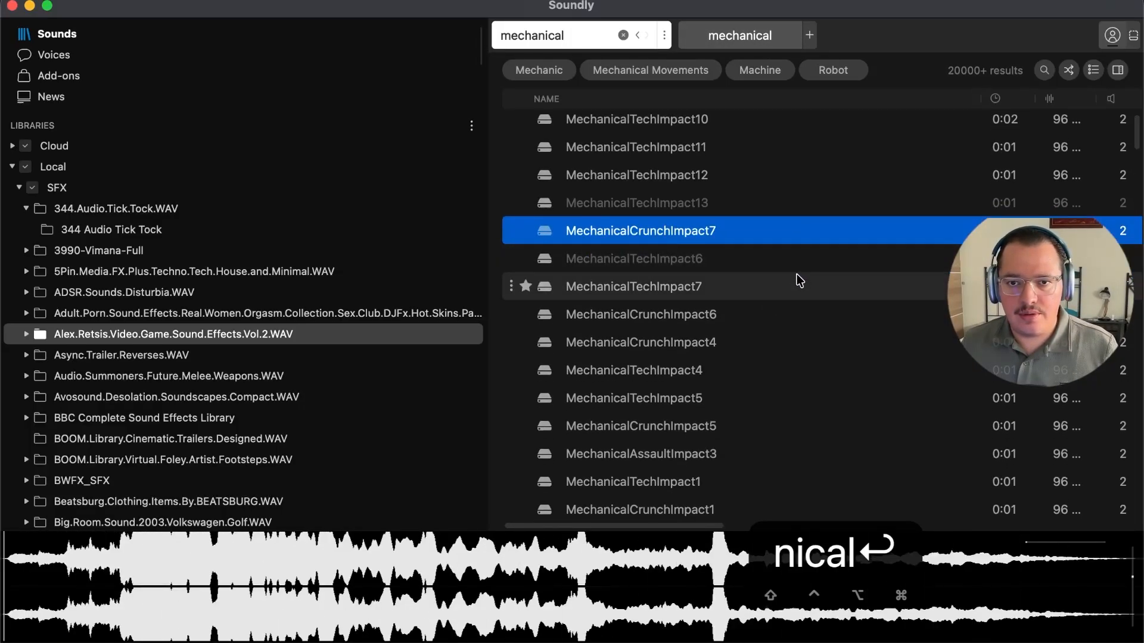
click(730, 307)
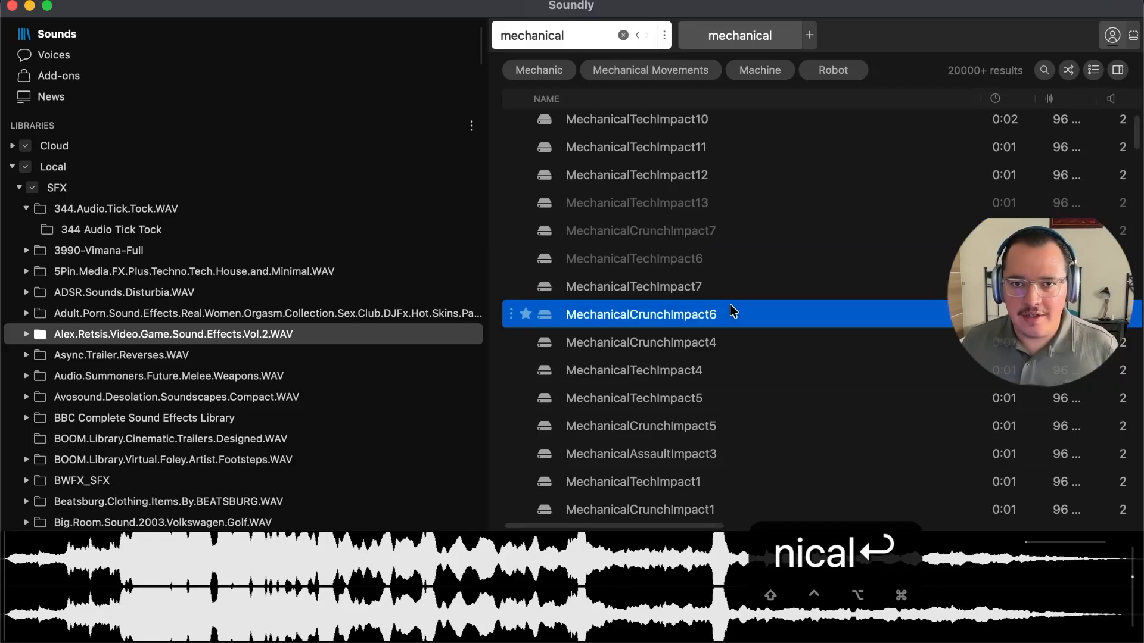
click(752, 371)
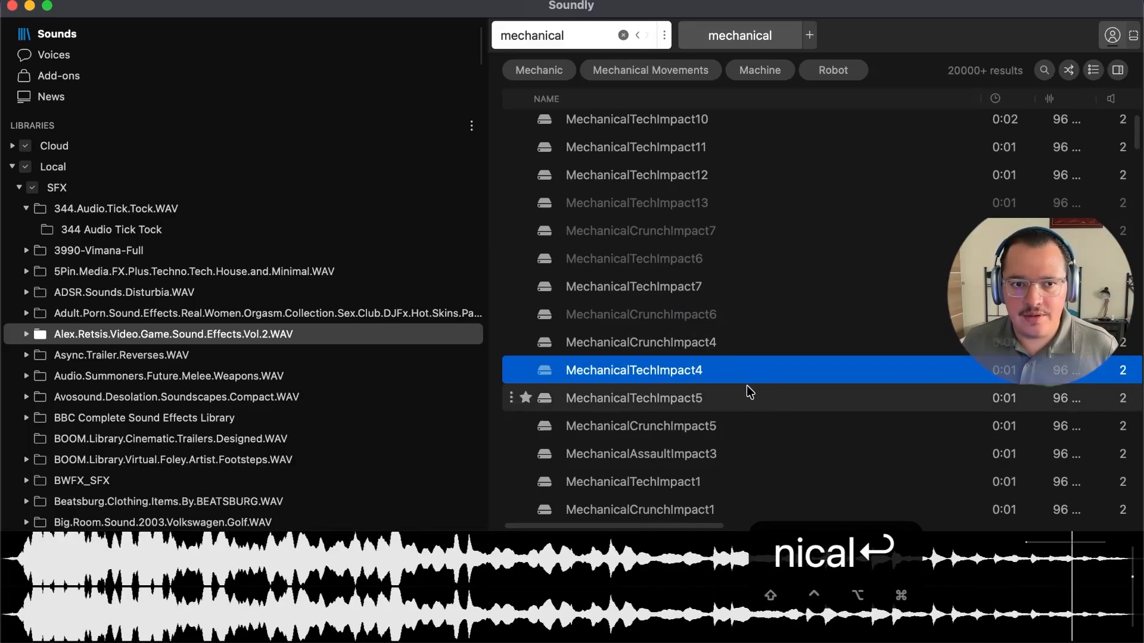
click(739, 397)
click(721, 435)
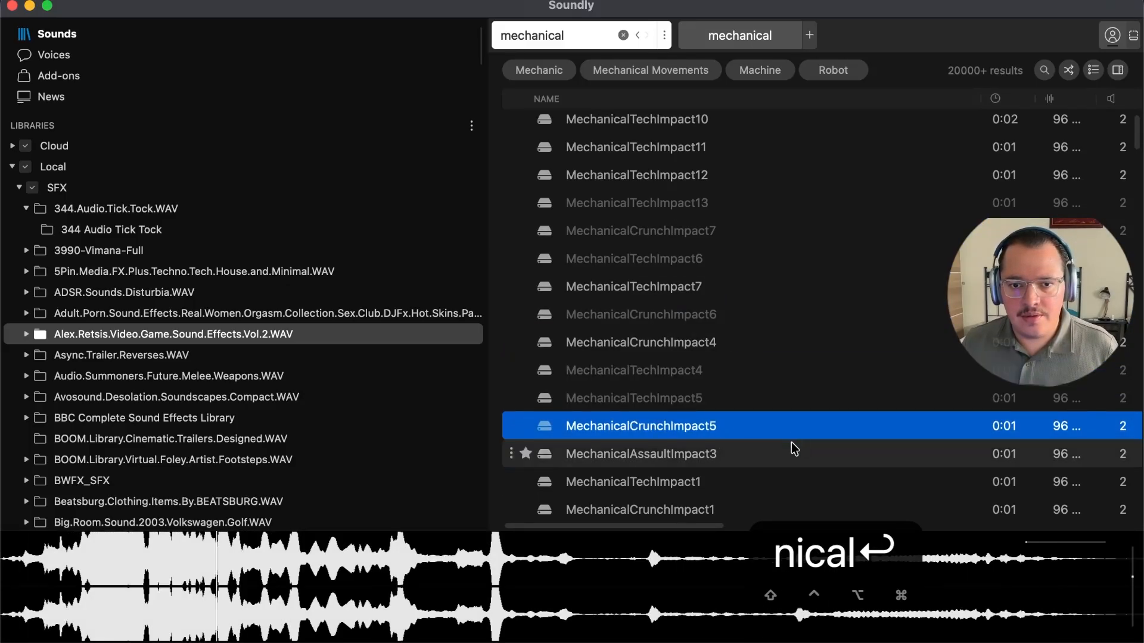
click(738, 463)
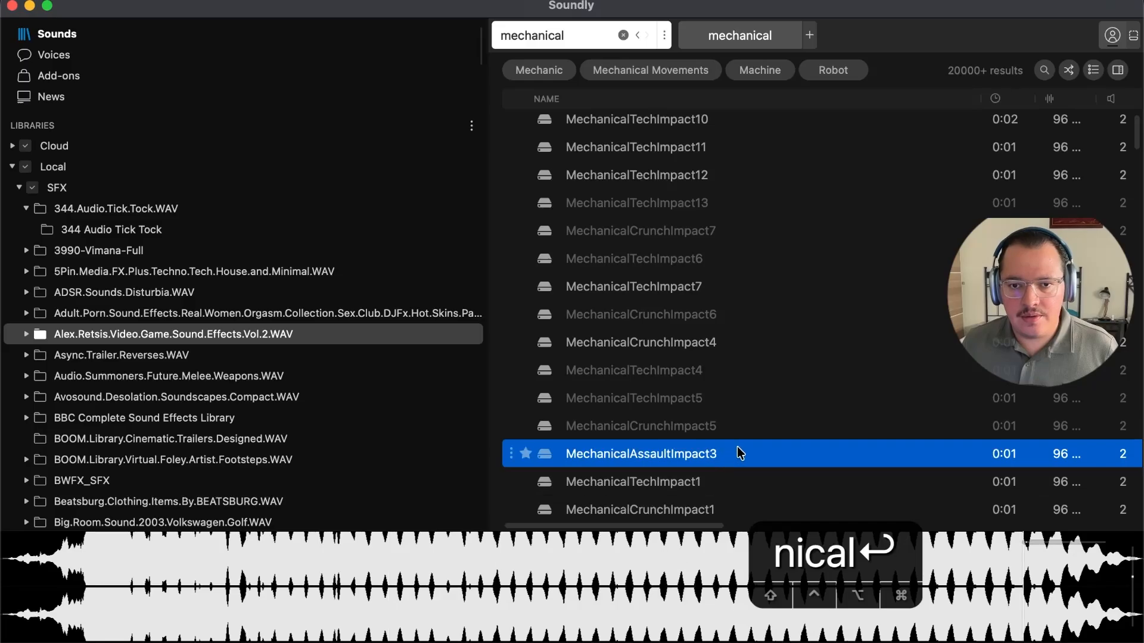
Audition MechanicalCrunchImpact3 and several MechanicalOrganismElement sounds, including 7 and 10, further down the results
scroll(772, 417, down, 5)
click(774, 356)
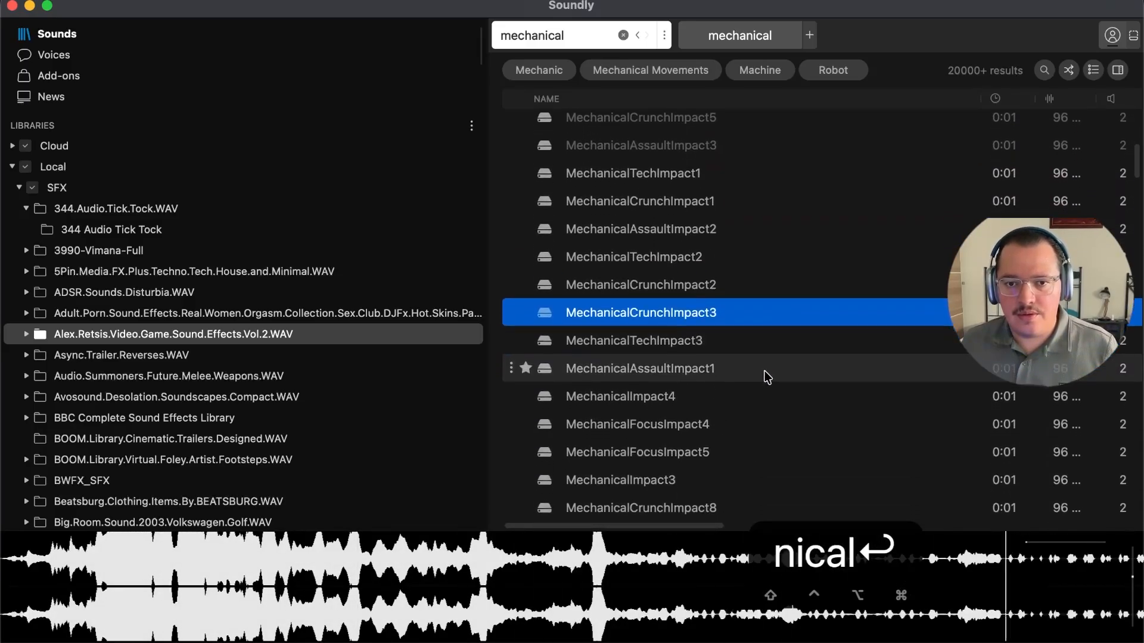
scroll(733, 399, down, 8)
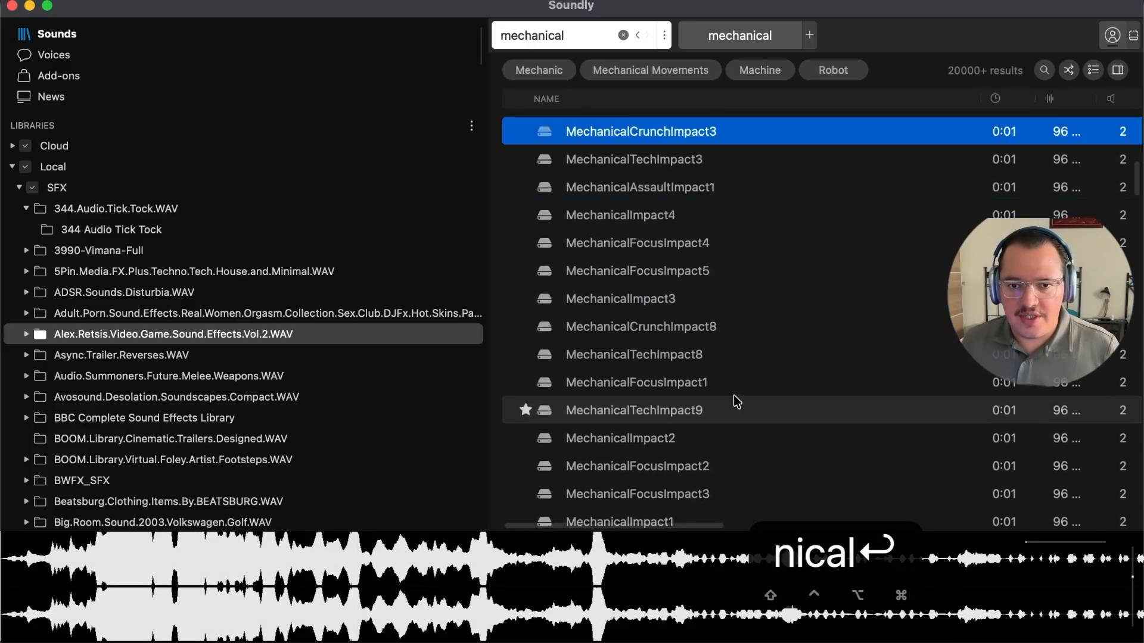
click(794, 329)
scroll(776, 373, down, 1)
click(774, 374)
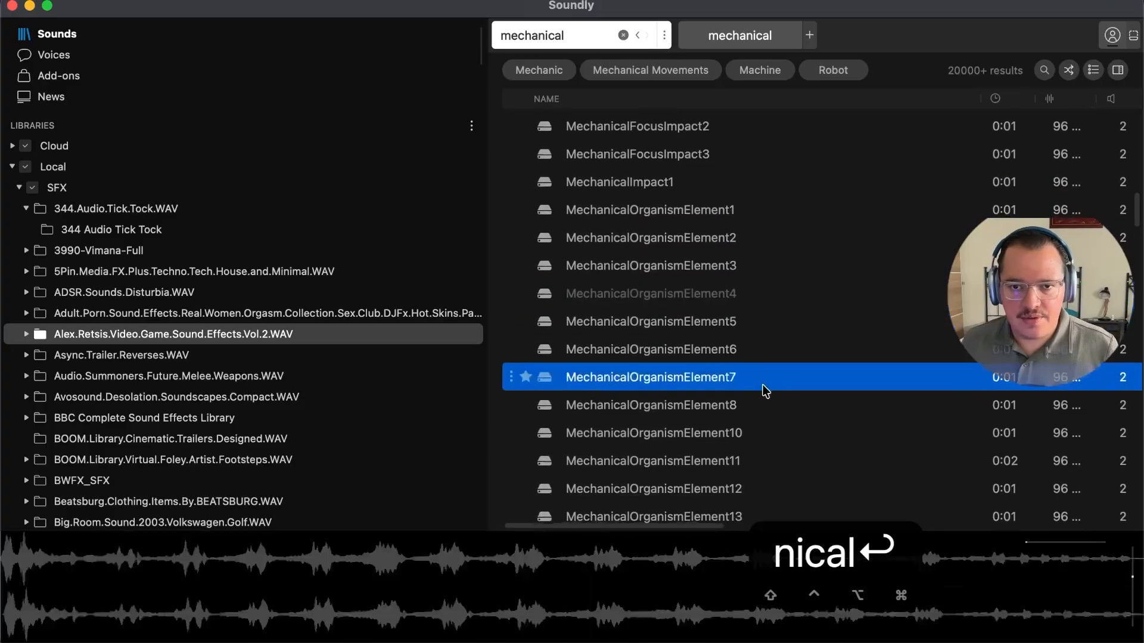
click(766, 405)
scroll(762, 388, down, 20)
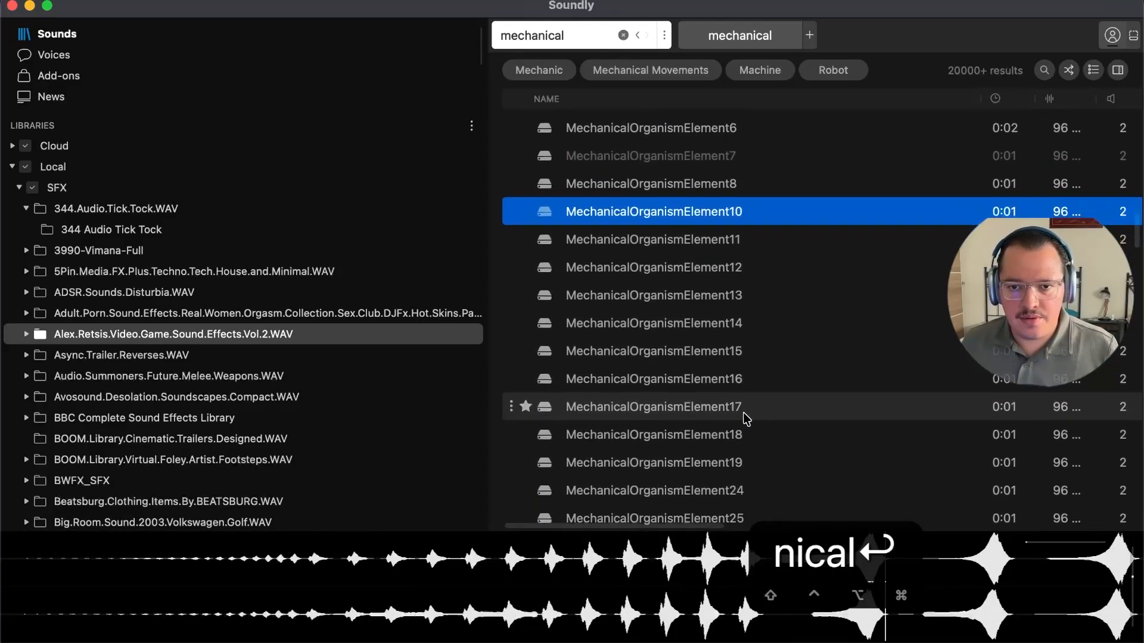
Audition the gear mechanism sounds and place the second movement of "Mechanical, Gears, Mechanical Movement, Heavy, Impact" on Nuendo's SFX 2 track at about 00:01:05:07
click(760, 354)
scroll(763, 375, down, 2)
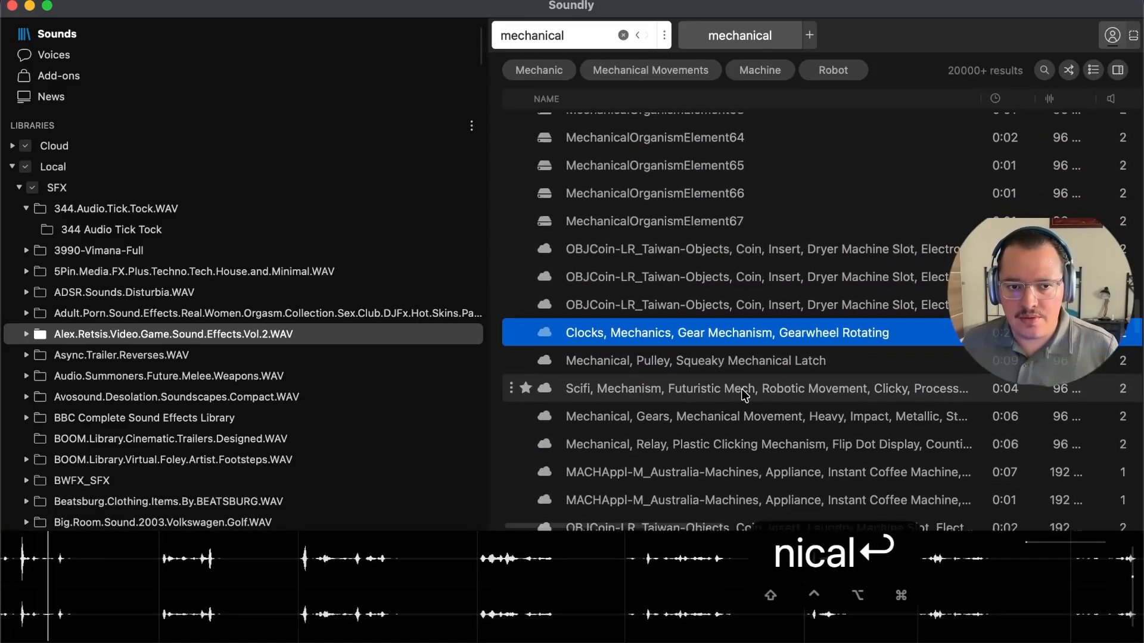
click(760, 386)
click(760, 389)
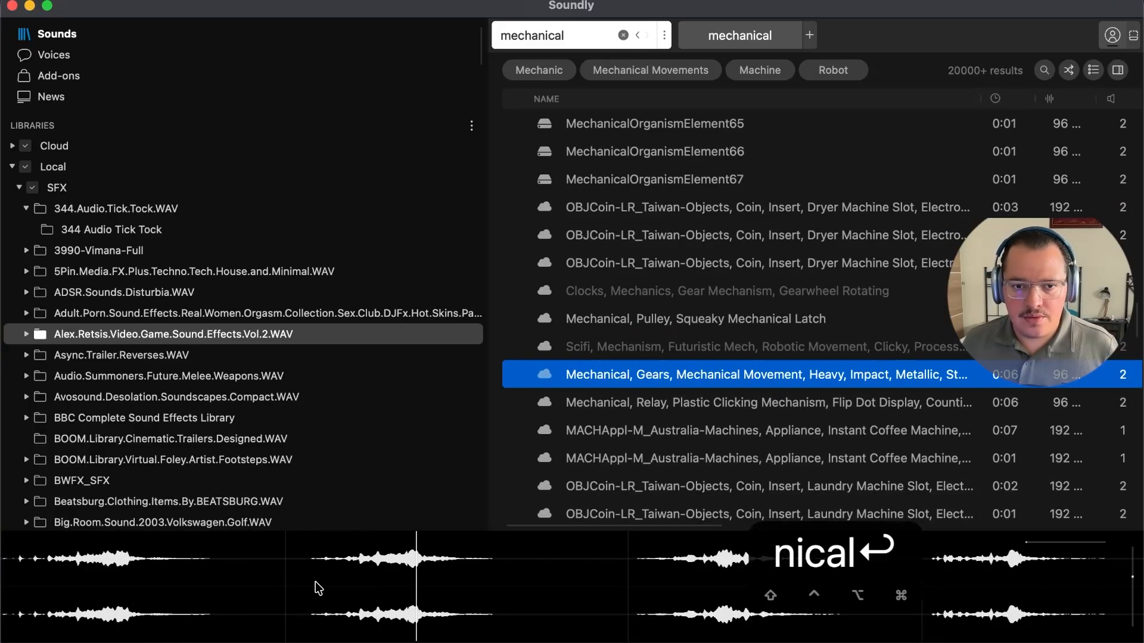
drag(277, 592, 625, 577)
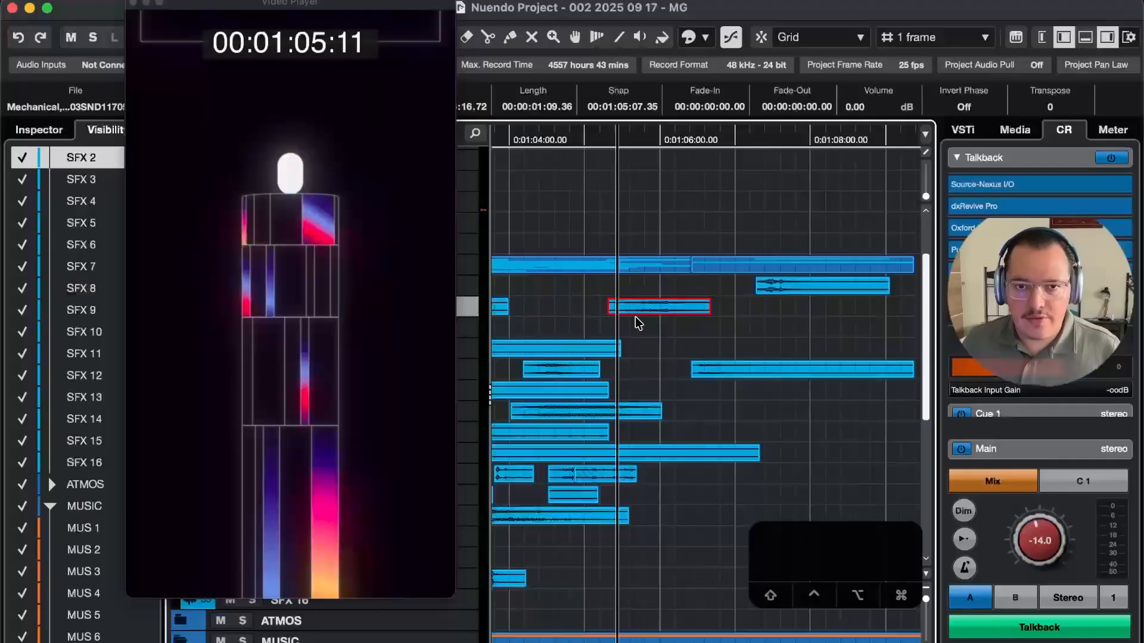
Enlarge the SFX 2 track and move the mechanical gears clip earlier so it starts at about 00:01:04:20
key(t)
key(t)
key(5)
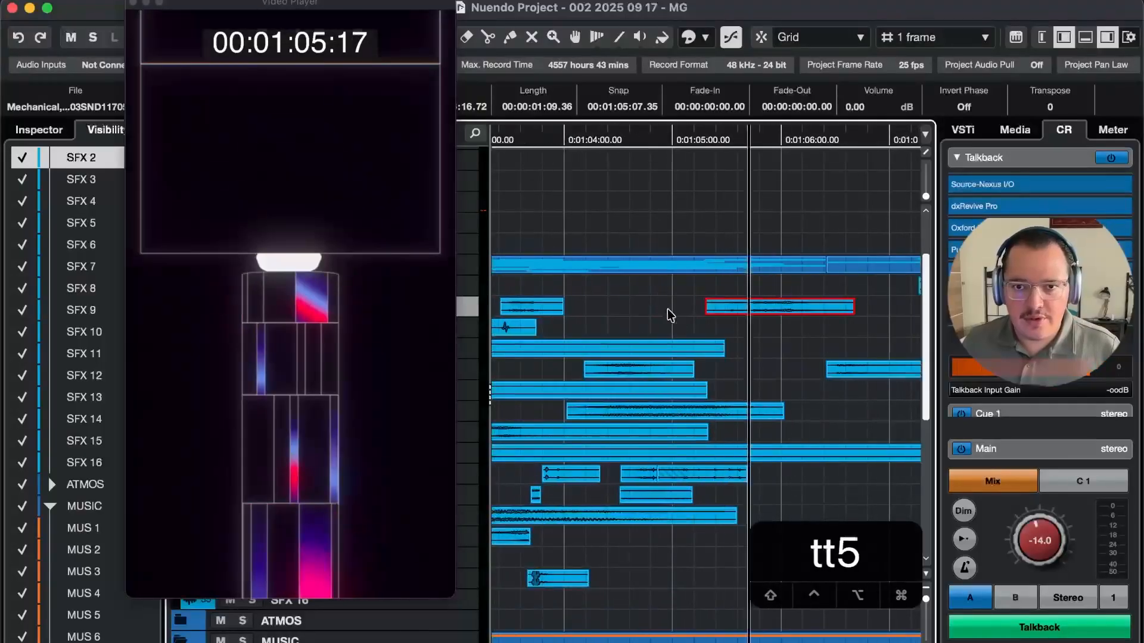
key(4)
key(4)
key(4)
key(4)
click(776, 337)
key(alt+Down)
key(alt+Down)
drag(777, 332, 727, 332)
Play back the mechanical gears clip in the full mix from about 00:01:04:15 to check it against picture
key(4)
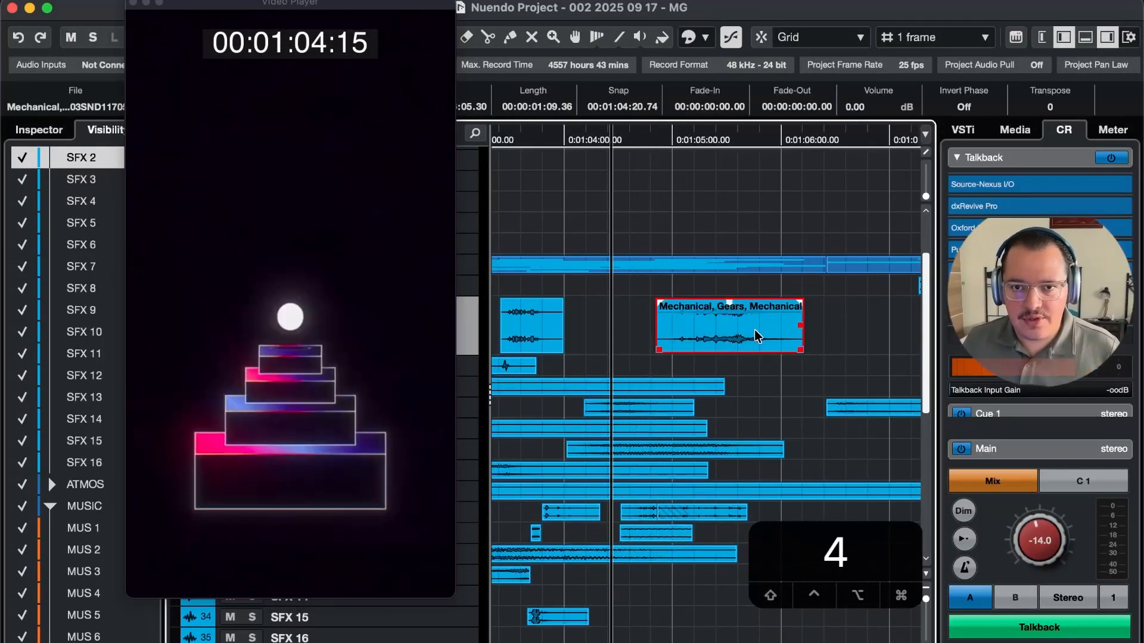
key(4)
key(space)
key(r)
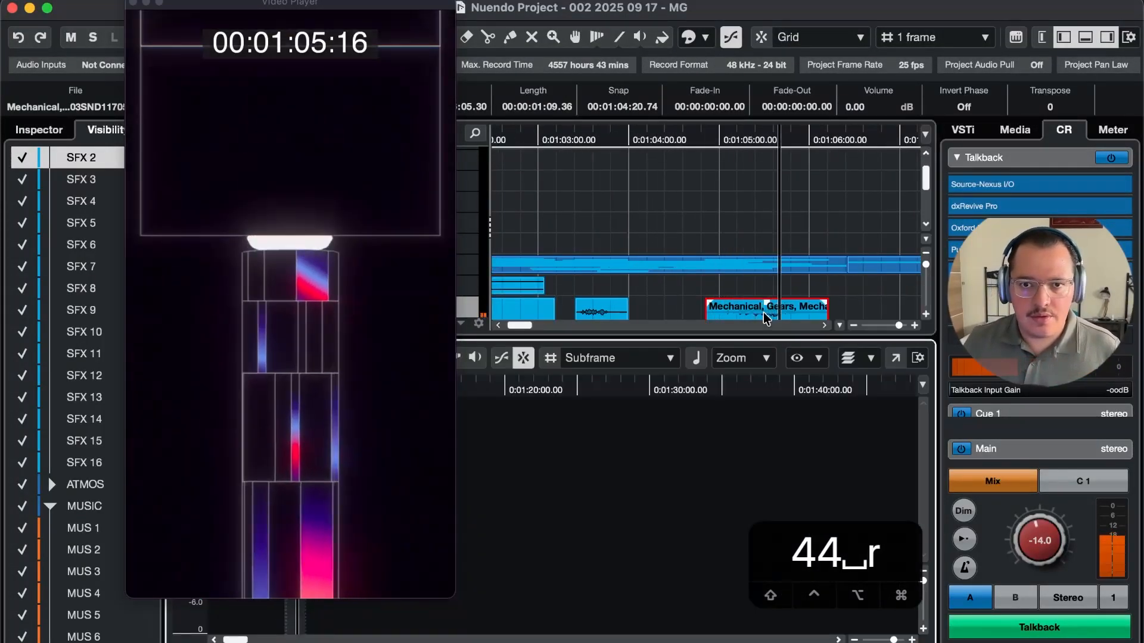
key(space)
key(t)
key(space)
key(t)
key(t)
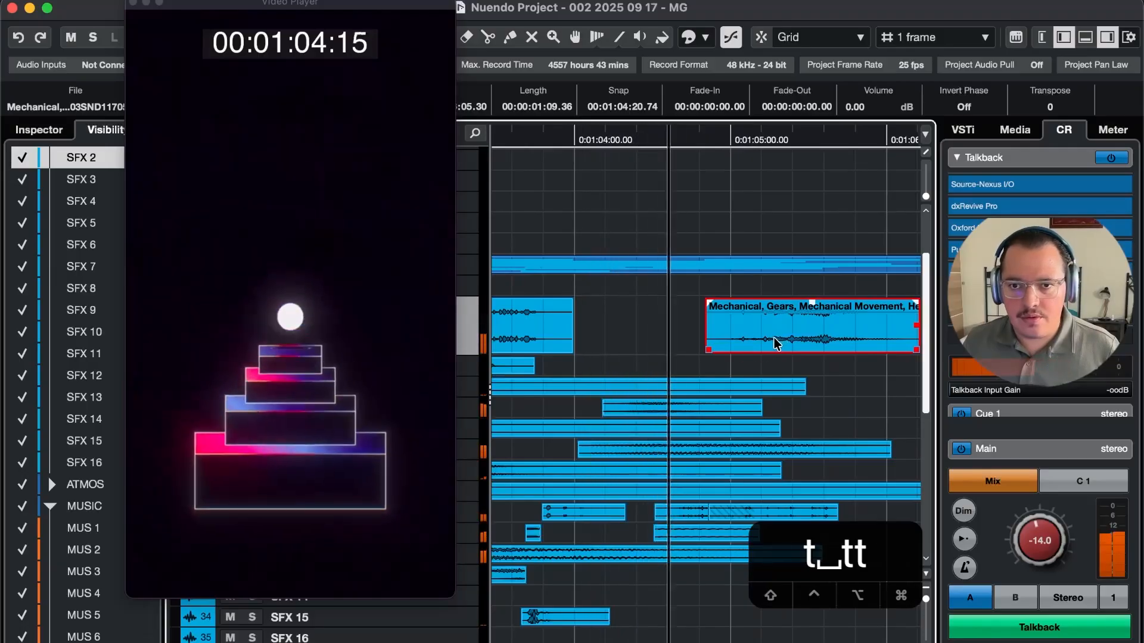
Move the mechanical gears clip on SFX 2 earlier to about 00:01:04:17 and play the sequence through 00:01:06:14
drag(793, 337, 775, 335)
key(r)
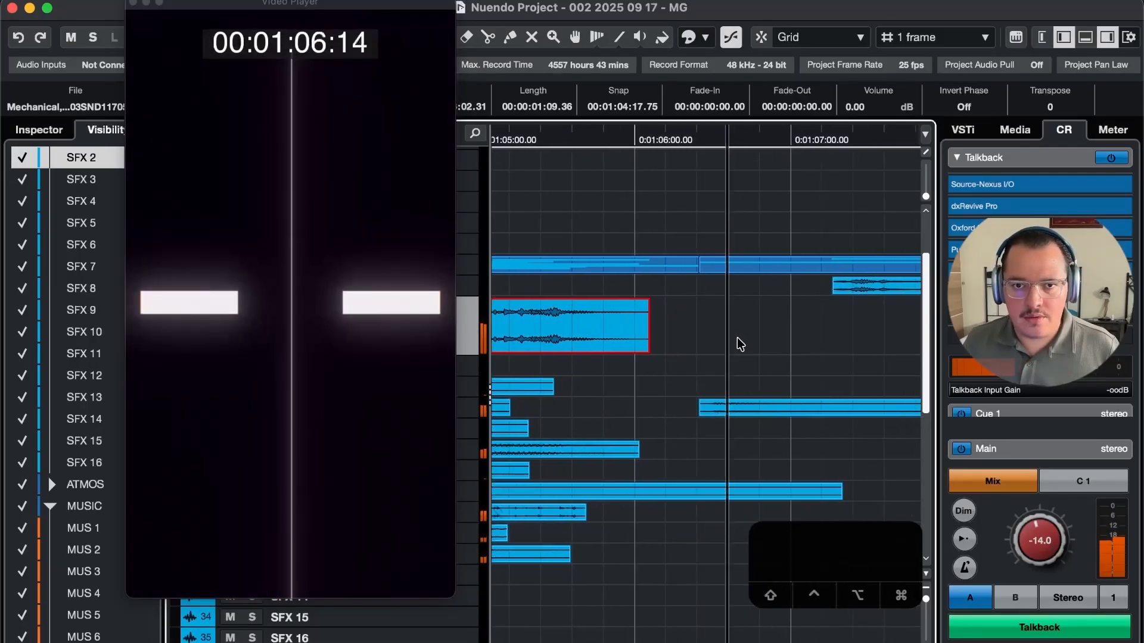
key(space)
key(r)
key(r)
key(r)
key(t)
key(t)
key(t)
Nudge the mechanical gears clip on SFX 2 frame by frame to start at about 00:01:04:14 and play it back
key(comma)
key(comma)
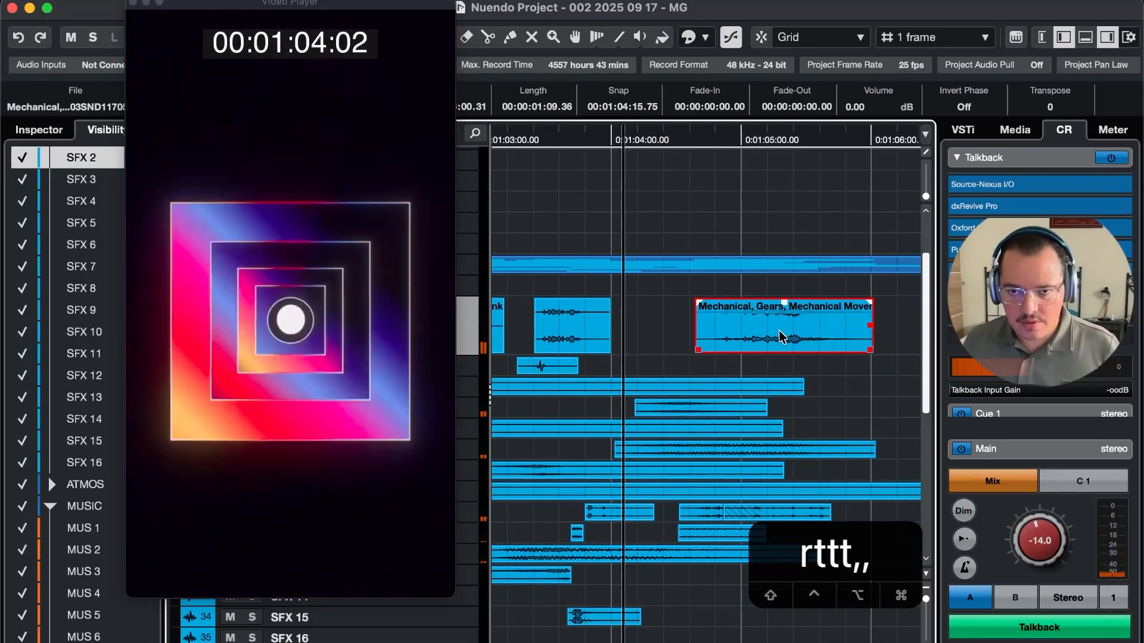
key(space)
key(space)
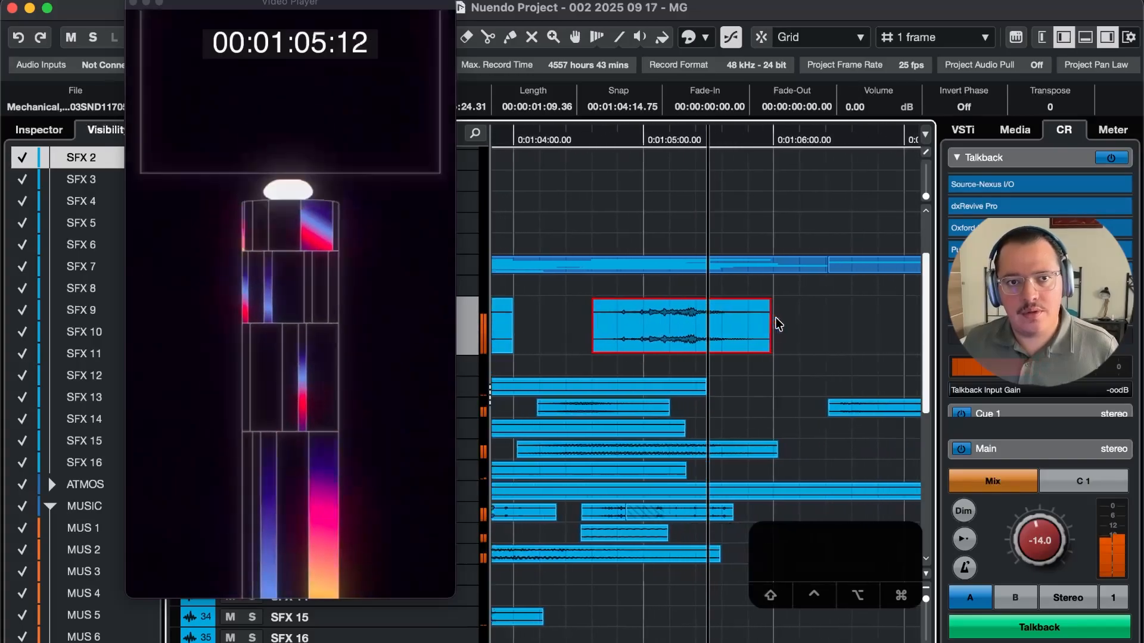
key(space)
key(r)
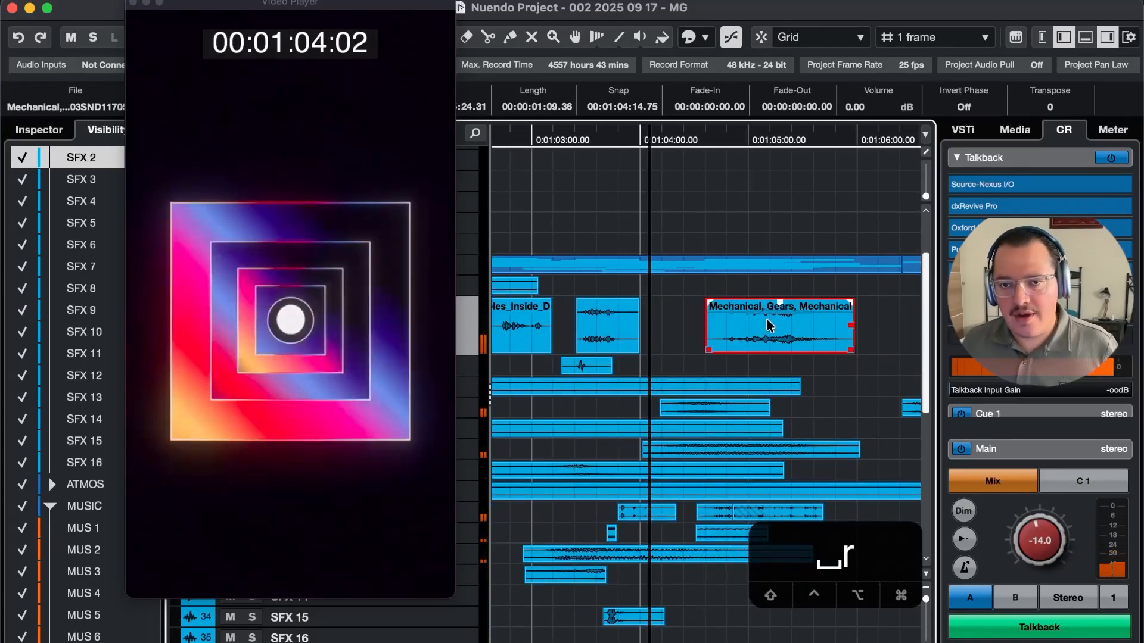
Enlarge the SFX tracks and examine the picture of the ball and tower between about 00:01:04:11 and 00:01:05:06
scroll(747, 322, up, 2)
key(5)
key(5)
key(5)
key(5)
key(5)
key(5)
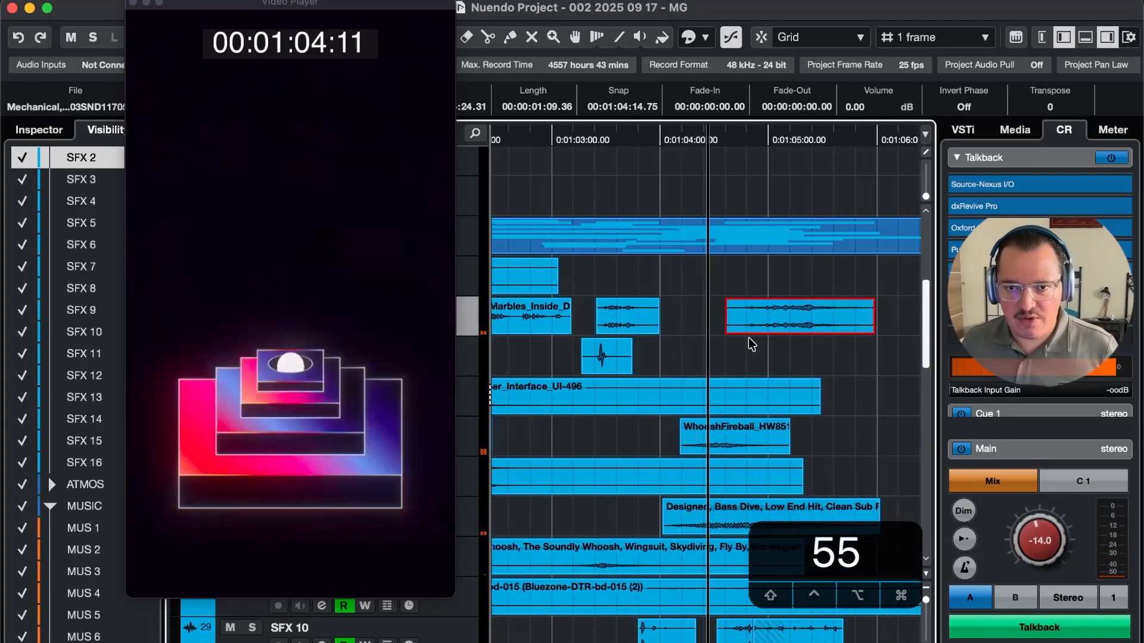
key(4)
key(4)
key(4)
key(4)
key(4)
key(4)
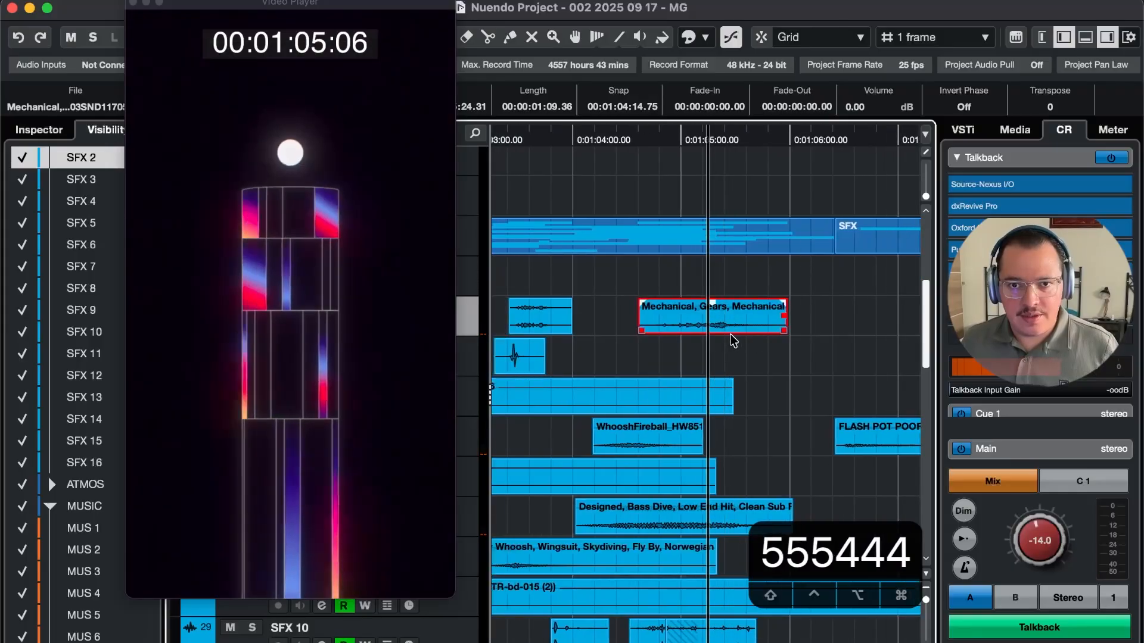
Switch to Soundly, search for "bounce" and audition BOUNCE BALL 3, BOUNCE JUMP HOP 1 and BOUNCE JUMP HOP 4
key(super+Tab)
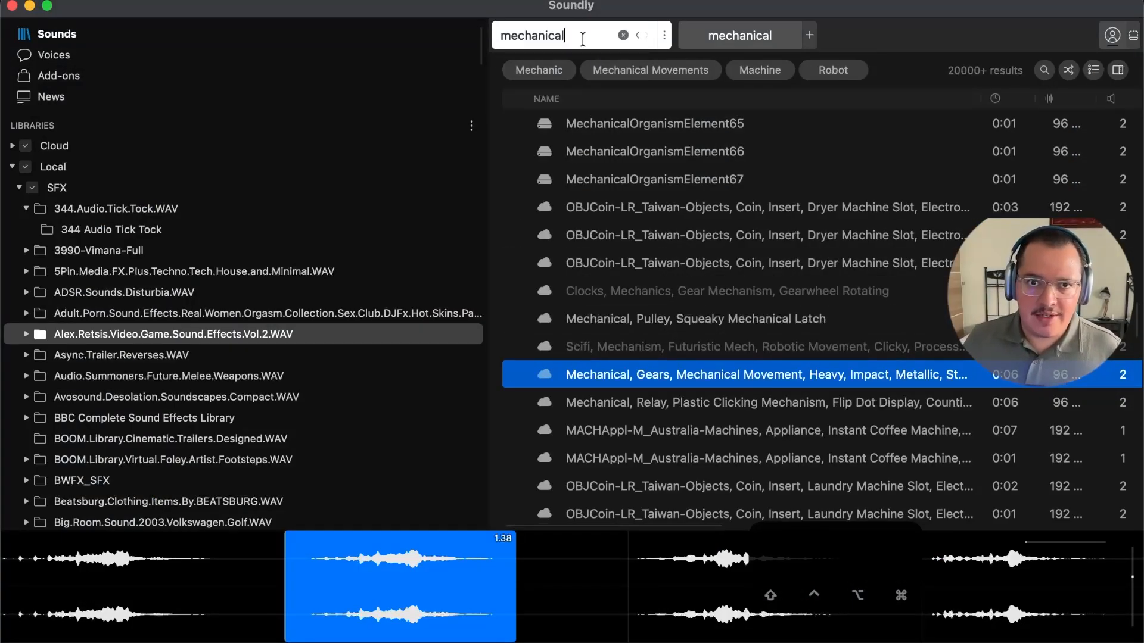
text(bounce)
key(Return)
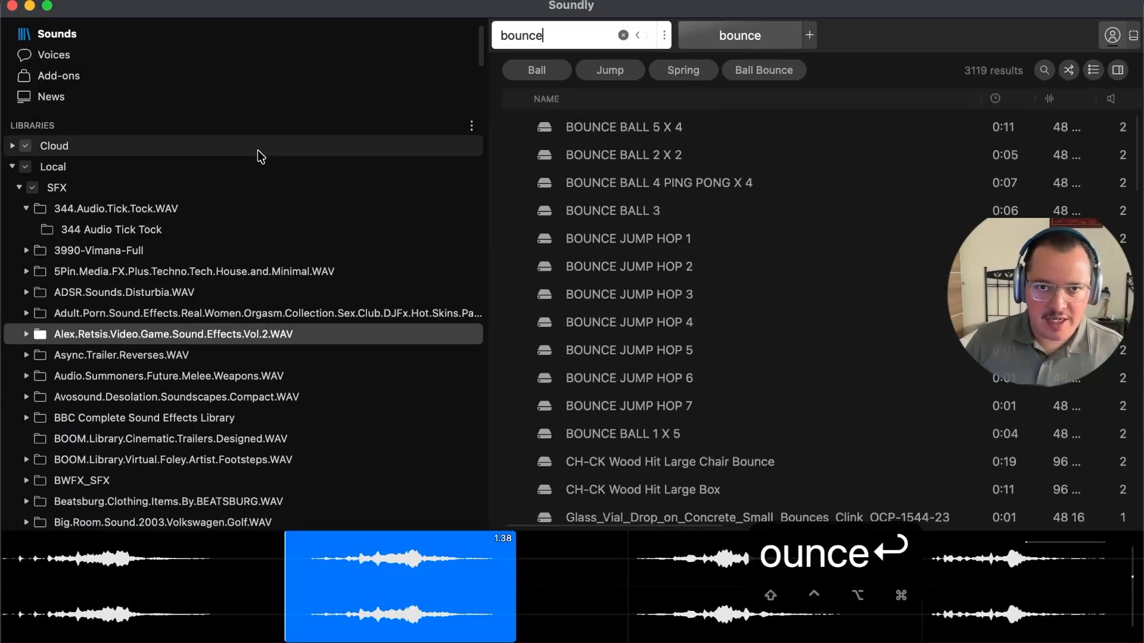
click(753, 218)
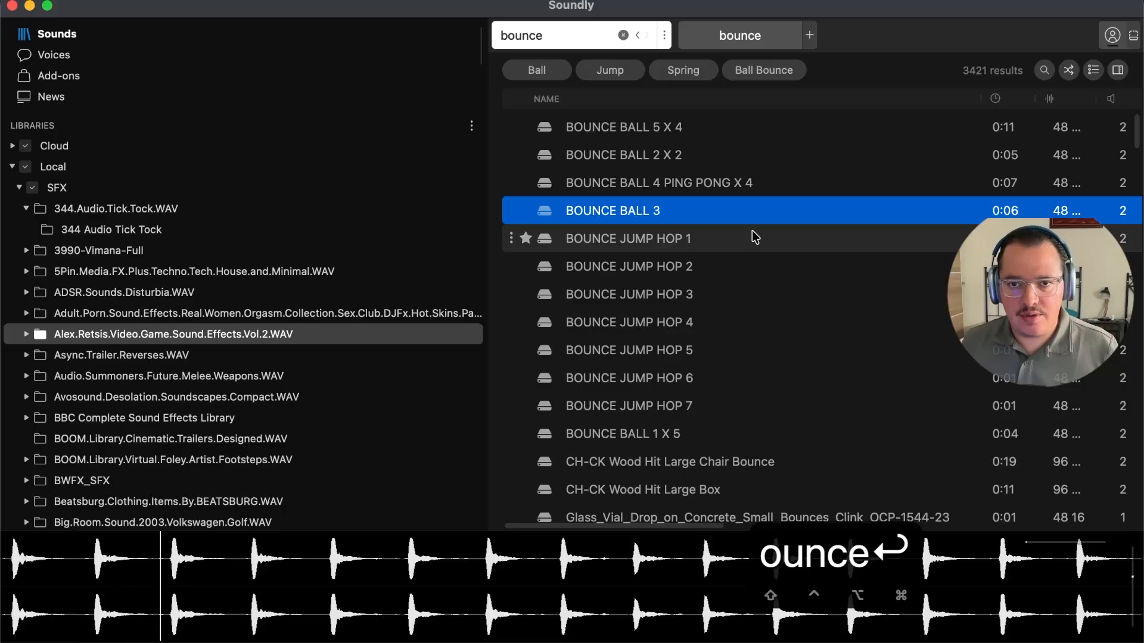
click(752, 230)
click(706, 322)
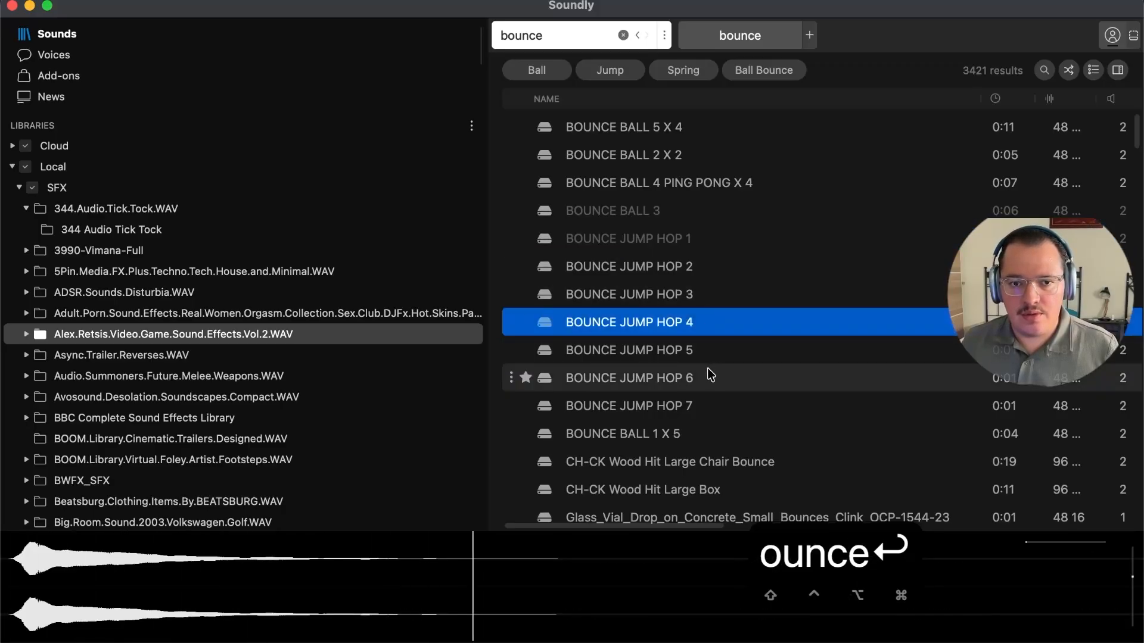
Place BOUNCE JUMP HOP 4 on Nuendo's SFX 3 track at about 00:01:05:12 and play it back in the mix
drag(495, 538, 516, 551)
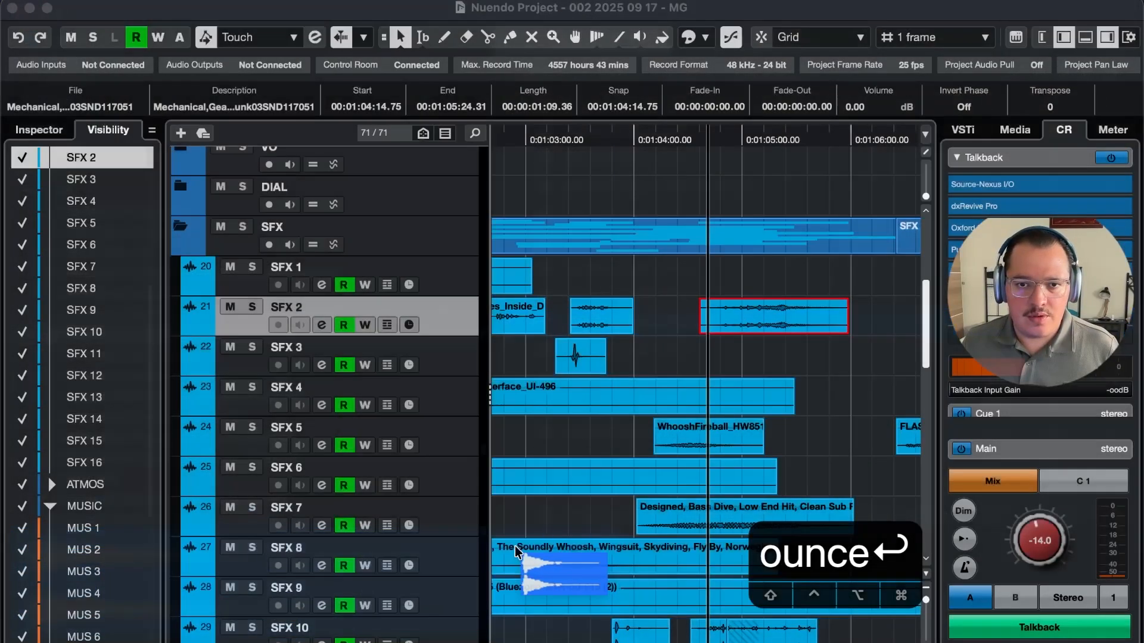
drag(779, 325, 798, 357)
key(super+Tab)
key(space)
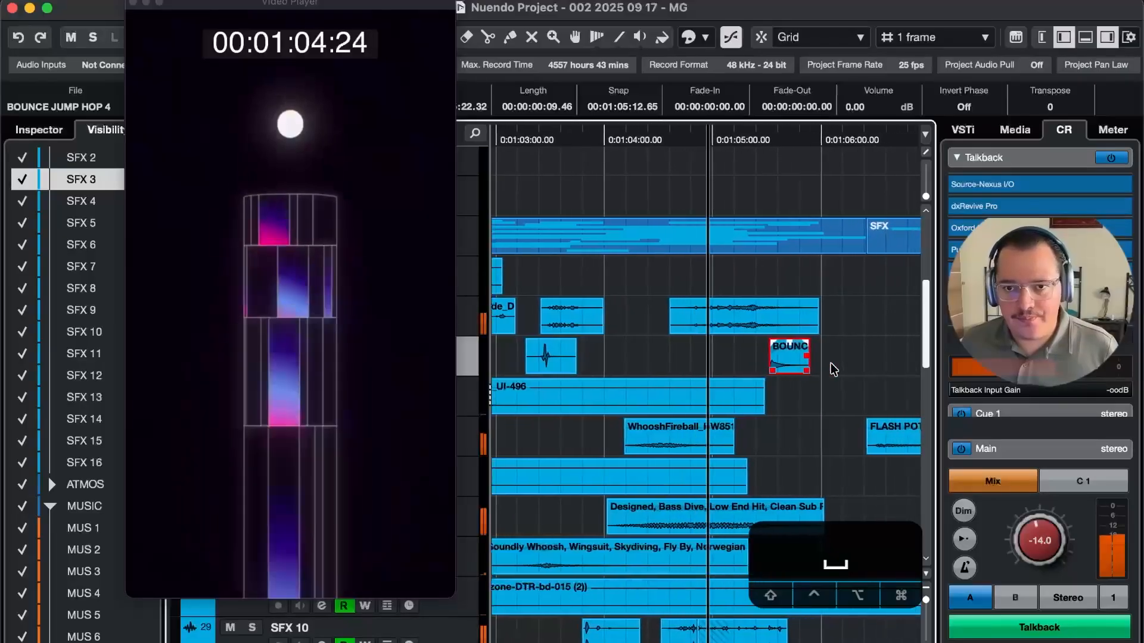
key(space)
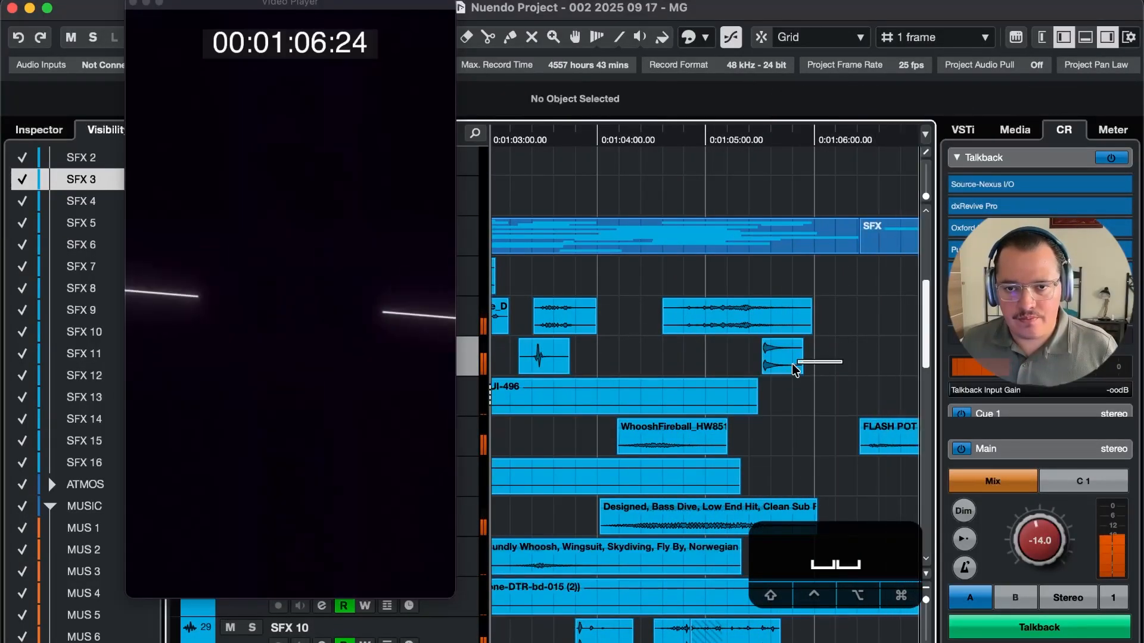
key(g)
key(t)
key(t)
key(t)
key(t)
key(F9)
key(F10)
key(F9)
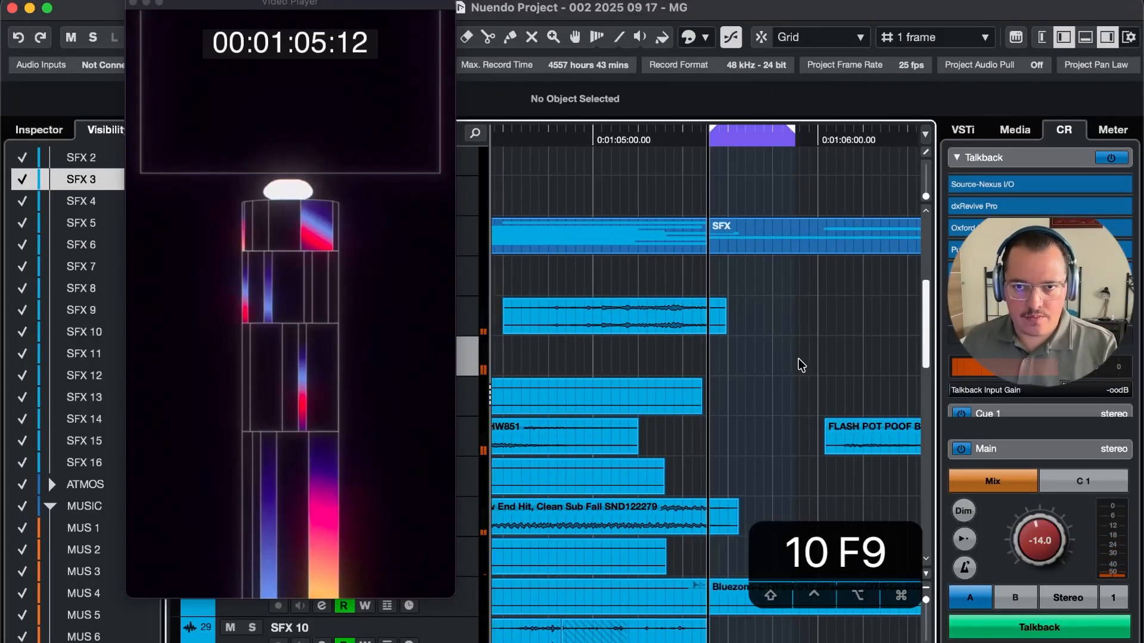
key(r)
key(r)
key(r)
key(r)
key(z)
key(r)
key(t)
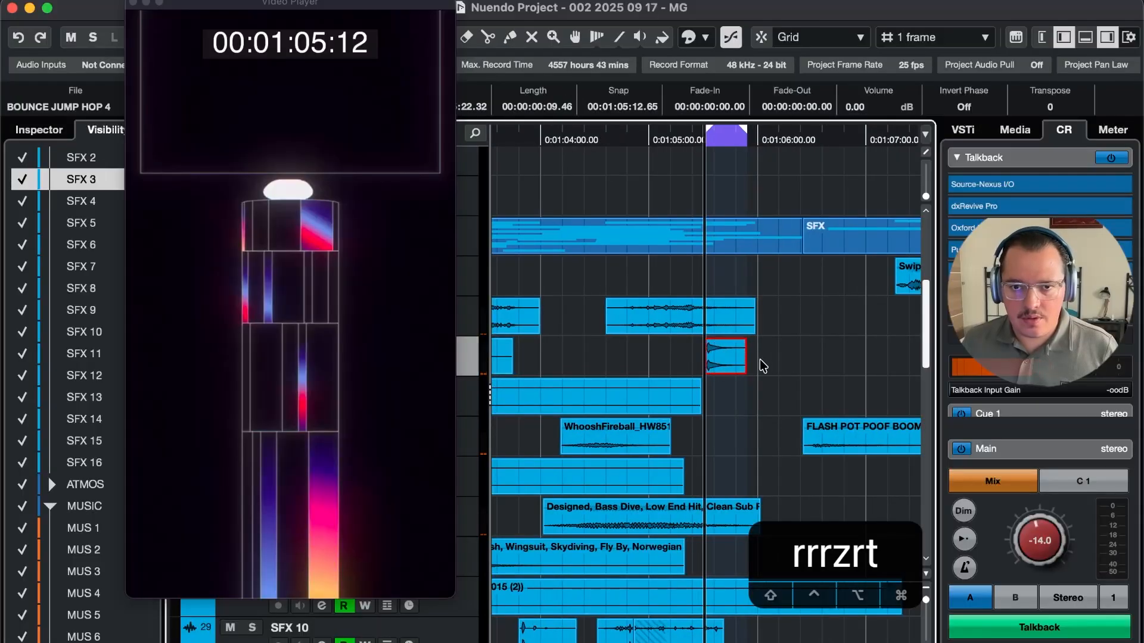
Play back the bounce clip on SFX 3 around 00:01:05:12 in the full mix and check its sync with picture
key(t)
key(t)
key(4)
key(4)
key(4)
key(space)
key(t)
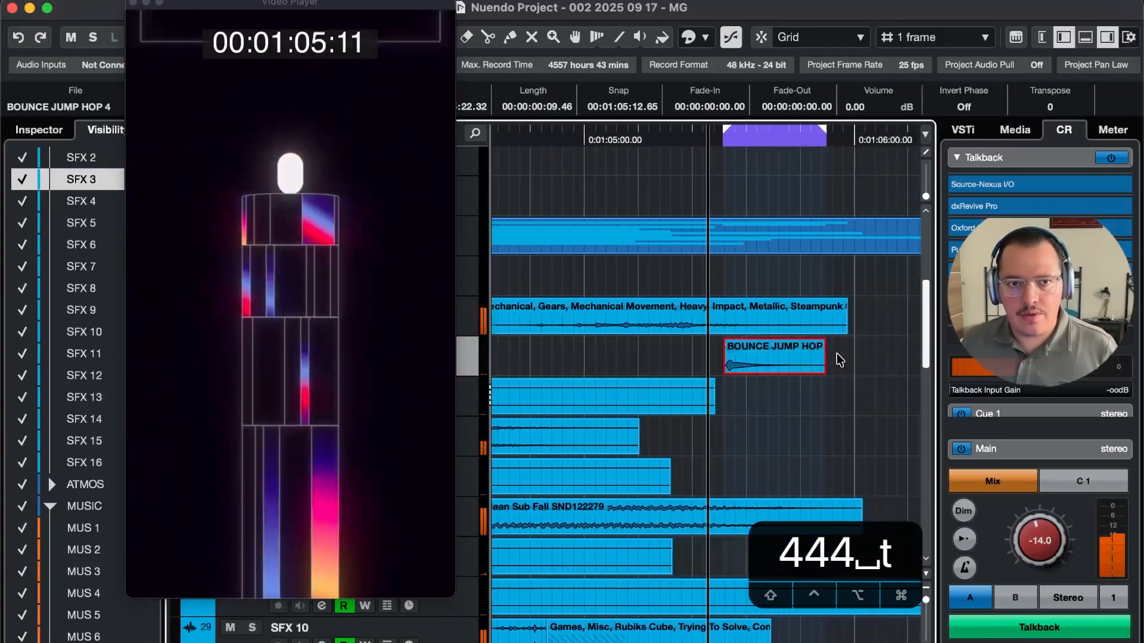
key(space)
key(r)
key(space)
key(r)
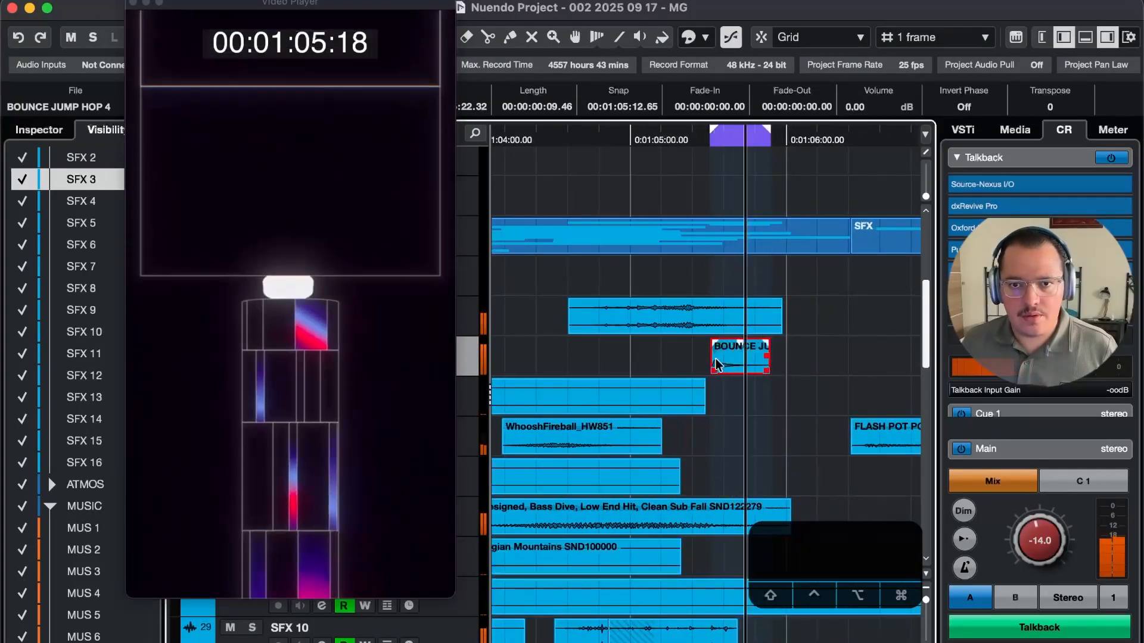
key(space)
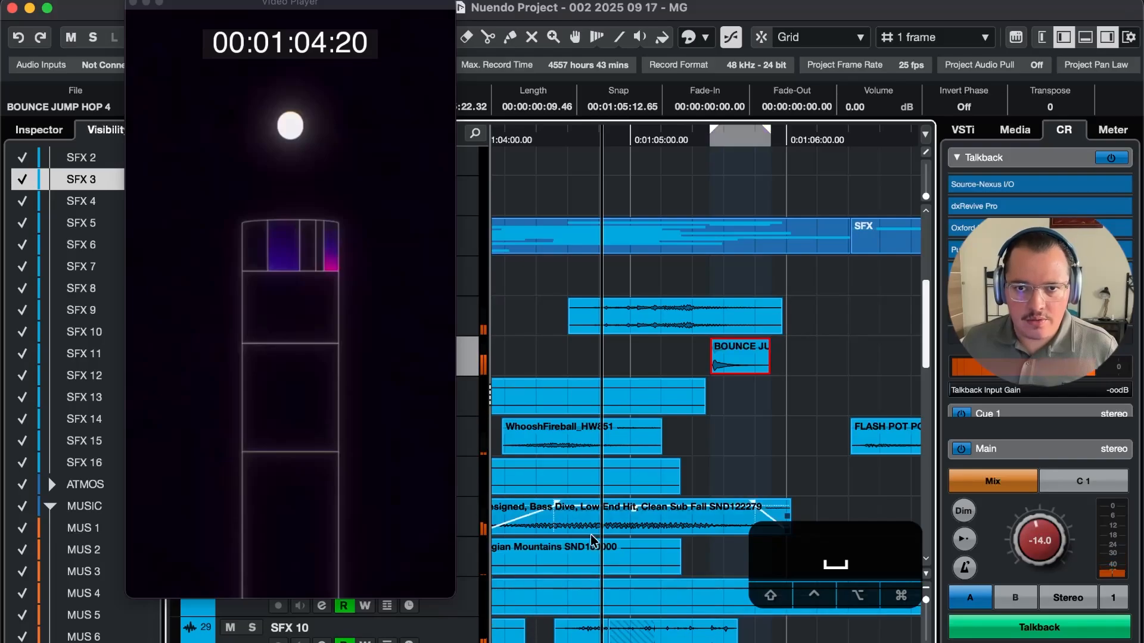
Play back the bounce in the mix and step frame by frame to the ball's first impact at 00:01:05:02
key(4)
key(4)
key(space)
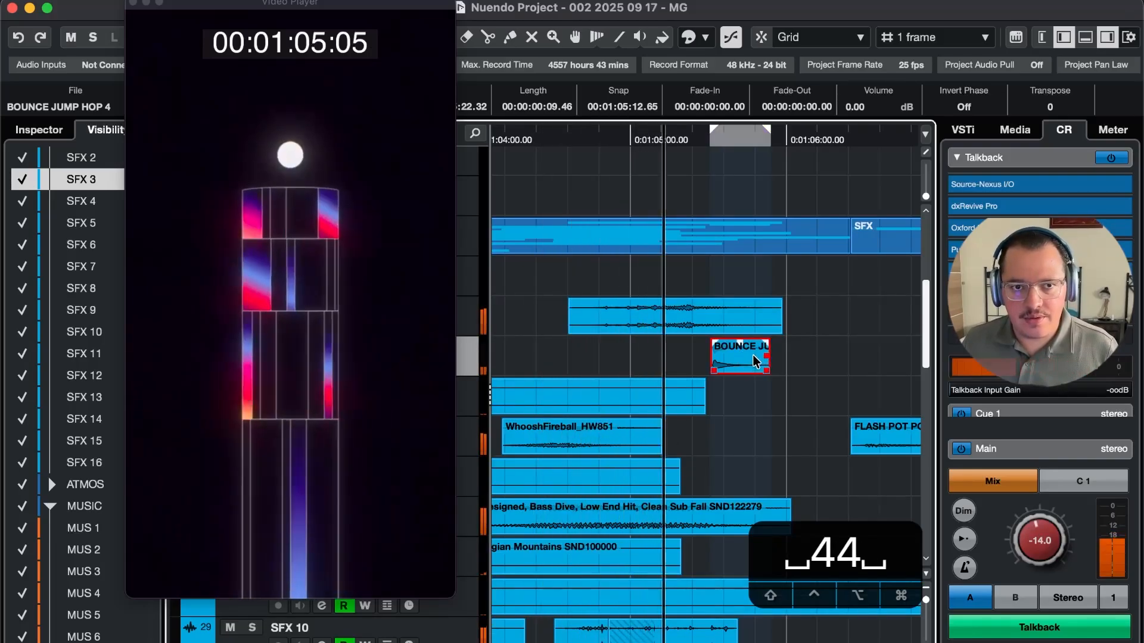
key(F6)
key(F6)
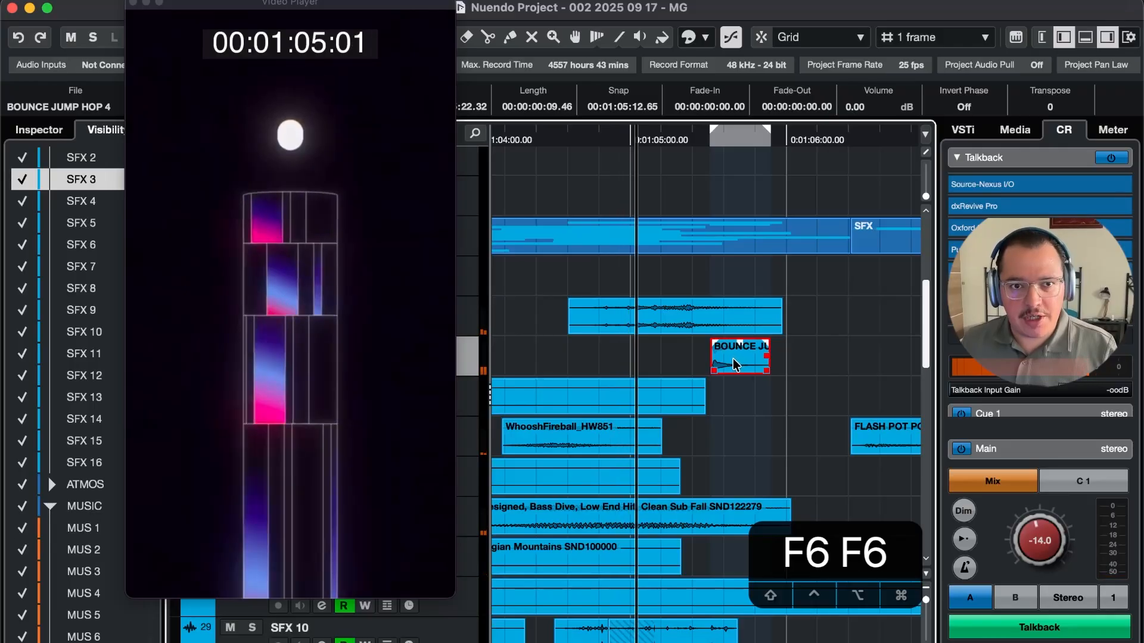
key(F5)
key(F5)
key(F6)
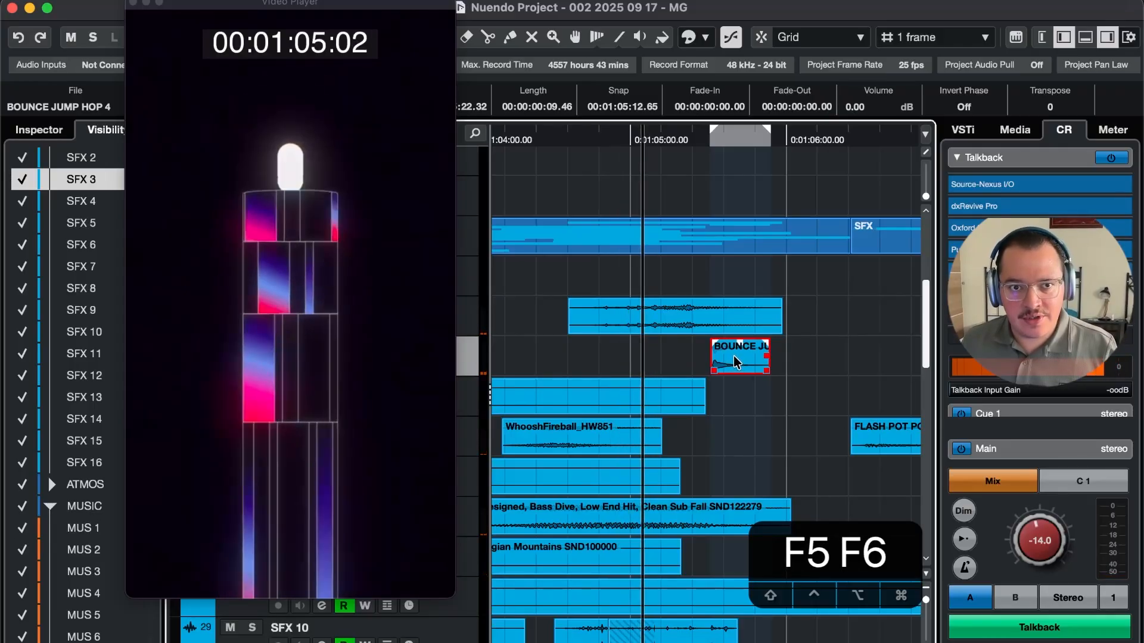
Move the BOUNCE JUMP HOP 4 clip to SFX 1 and align its start with the ball's impact at 00:01:05:02
click(833, 320)
key(t)
key(t)
key(t)
key(t)
key(t)
key(t)
drag(706, 276, 703, 278)
key(r)
key(r)
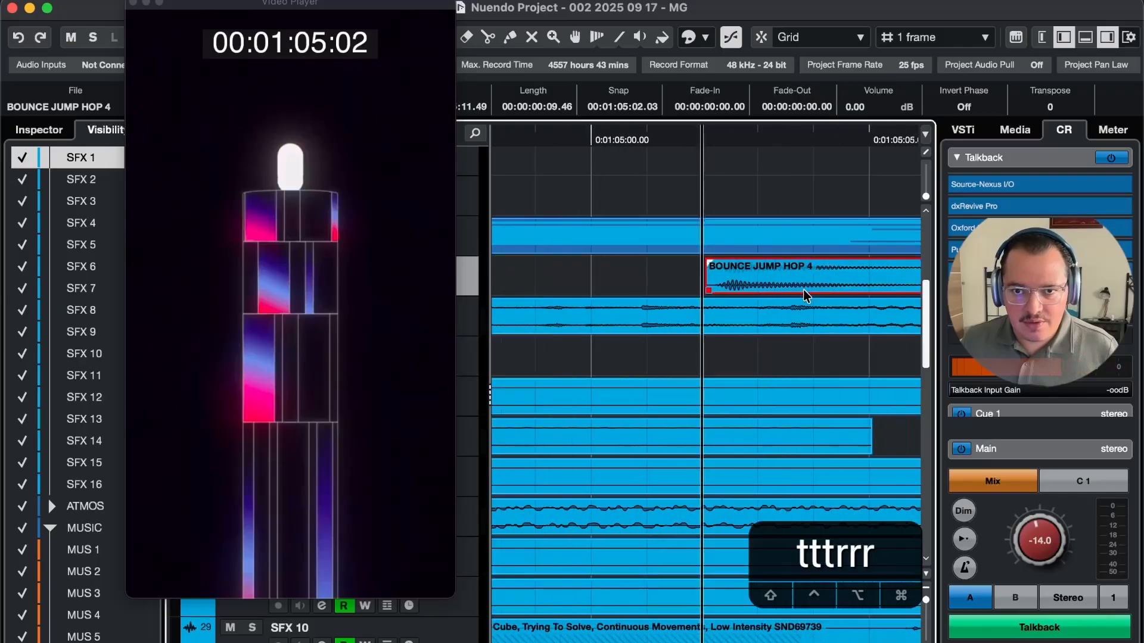
key(r)
key(r)
key(r)
key(r)
Trim the BOUNCE JUMP HOP 4 clip's end to 00:01:05:11 and place a copy of it on SFX 1 at that frame
key(F6)
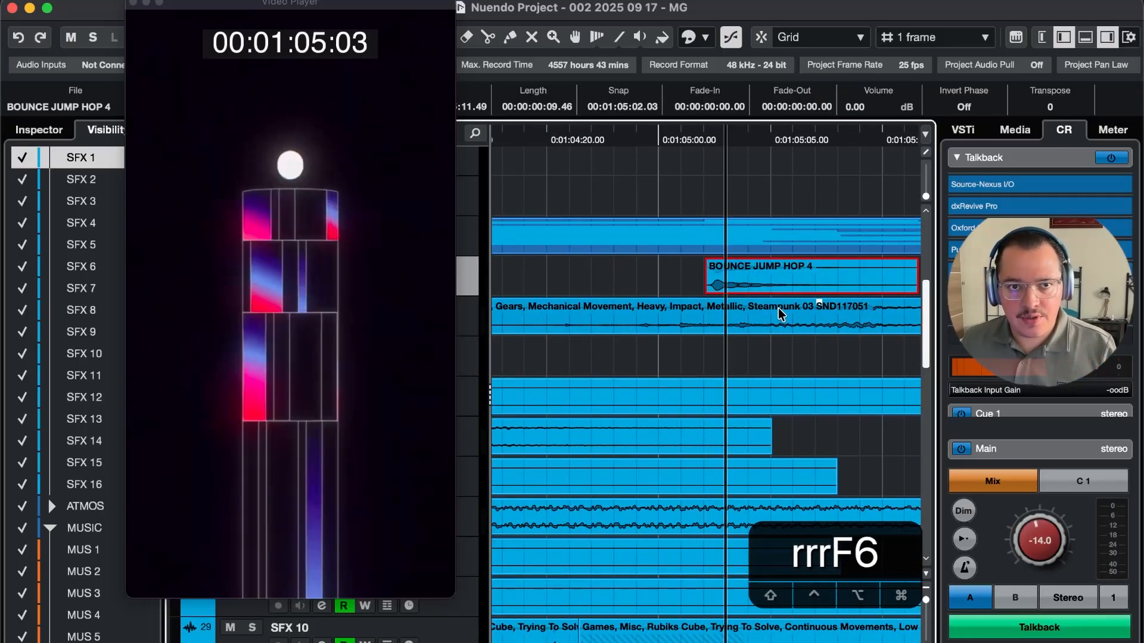
key(F6)
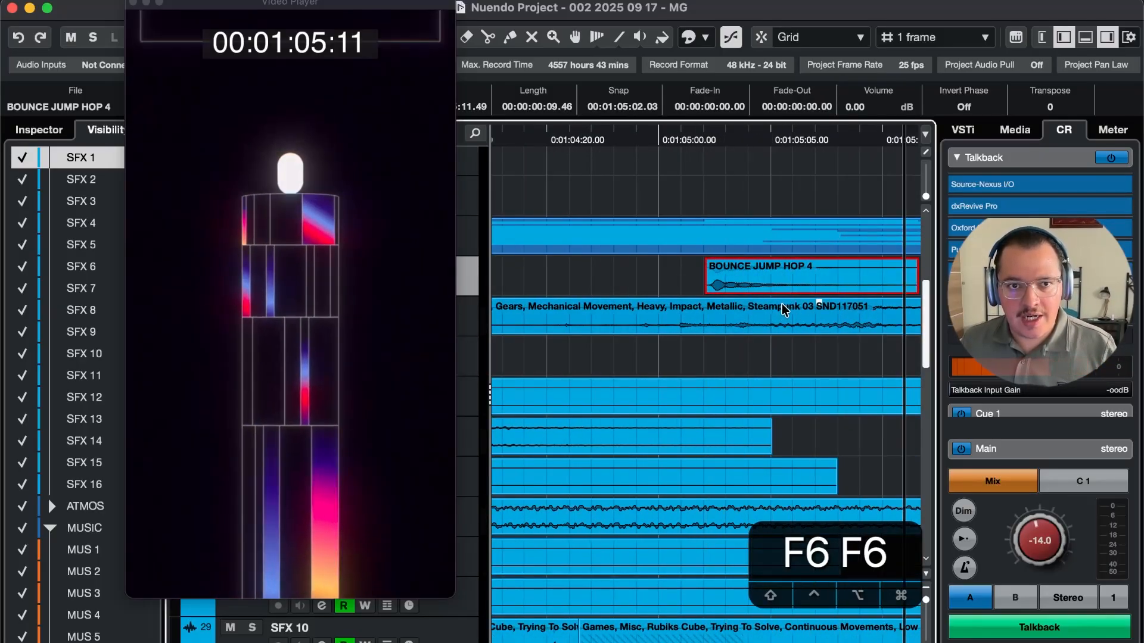
key(r)
key(c)
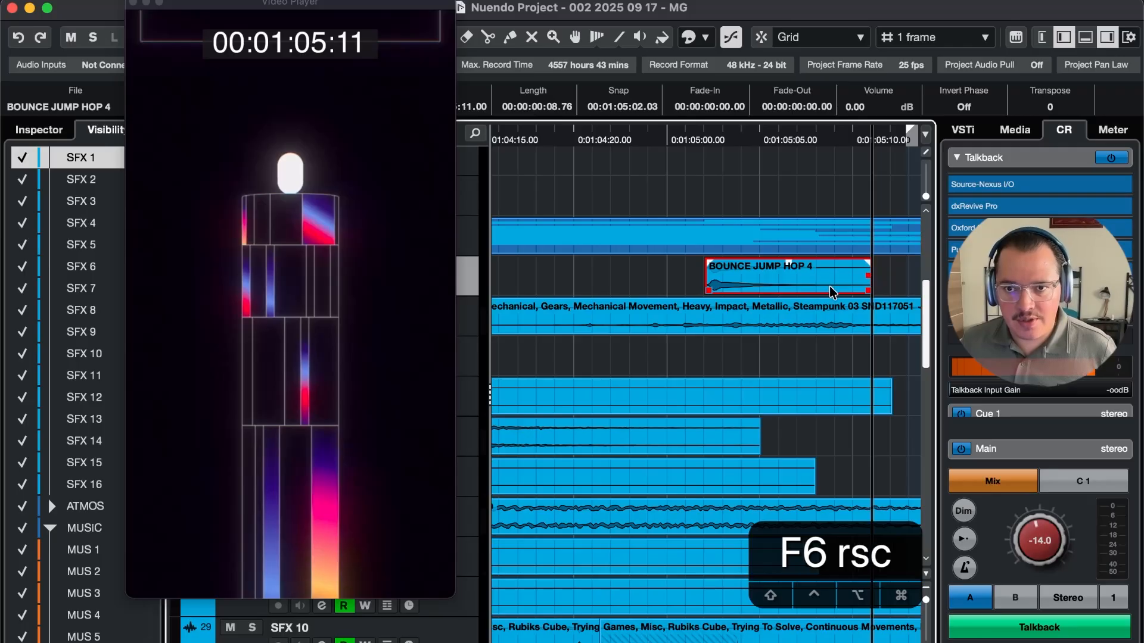
key(v)
key(t)
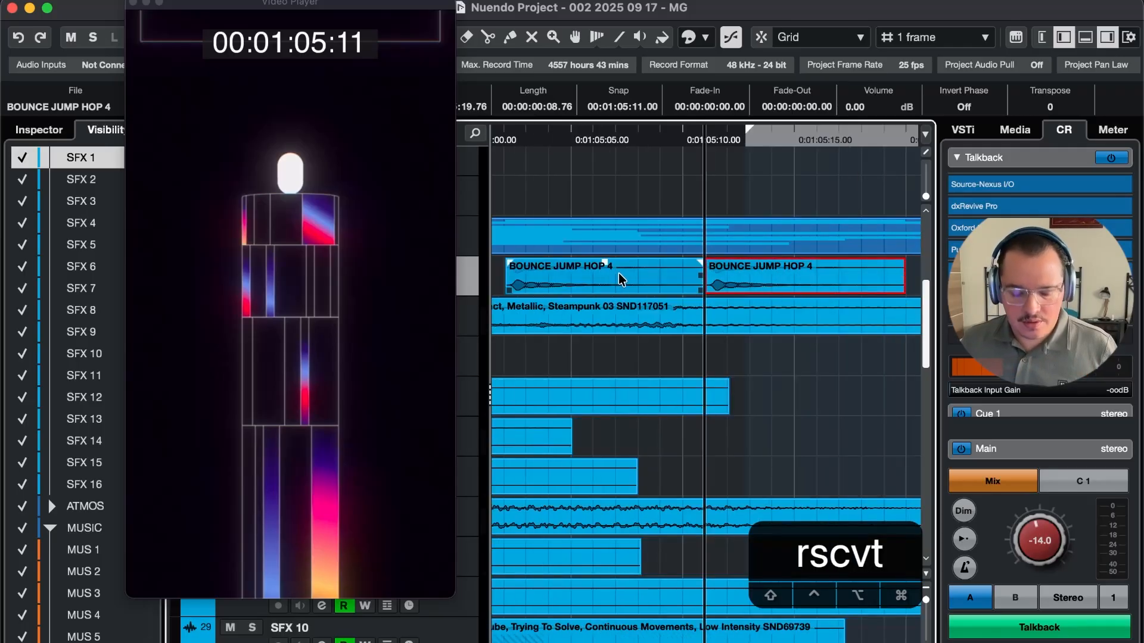
Apply a Pitch Shift with a falling envelope, range 7 and no time correction, to the second bounce clip
key(F6)
key(F6)
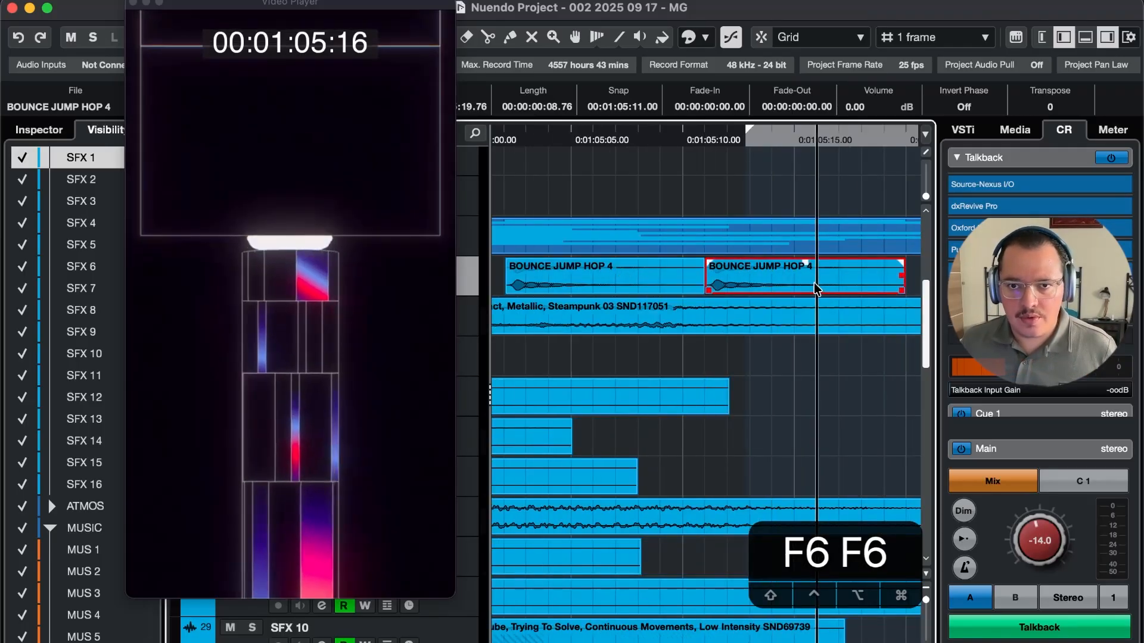
key(g)
key(r)
key(r)
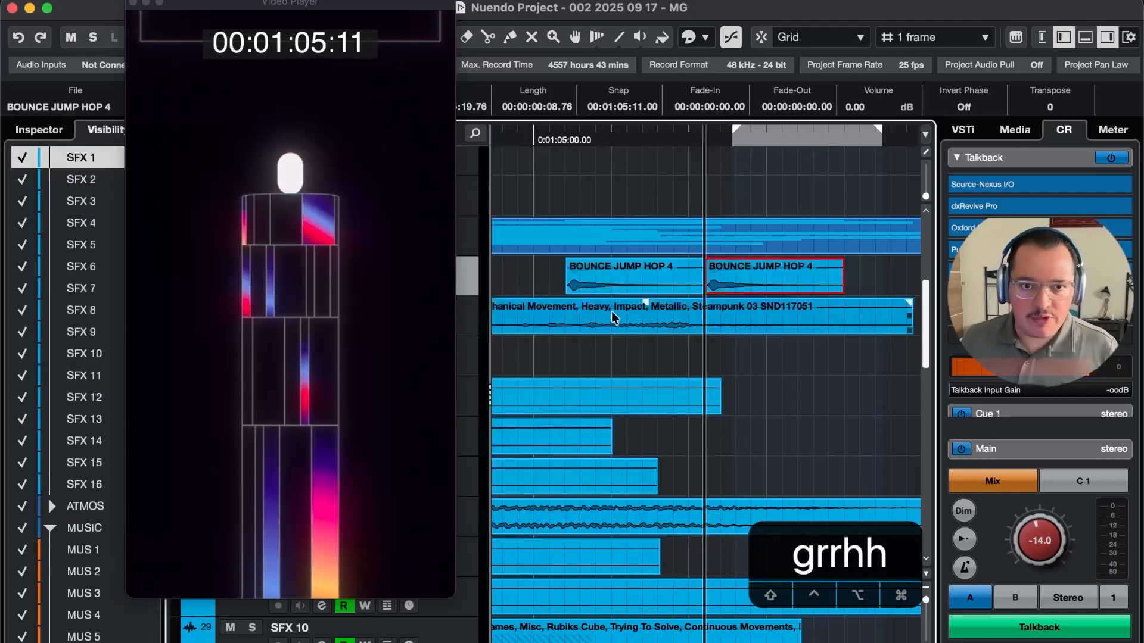
key(h)
click(215, 161)
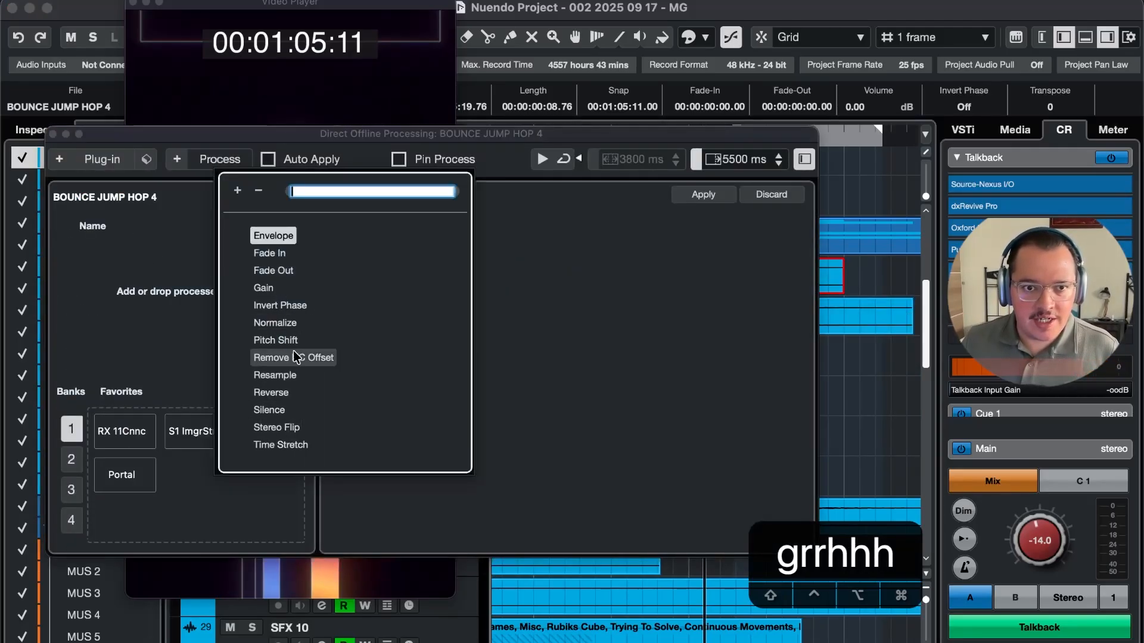
click(282, 340)
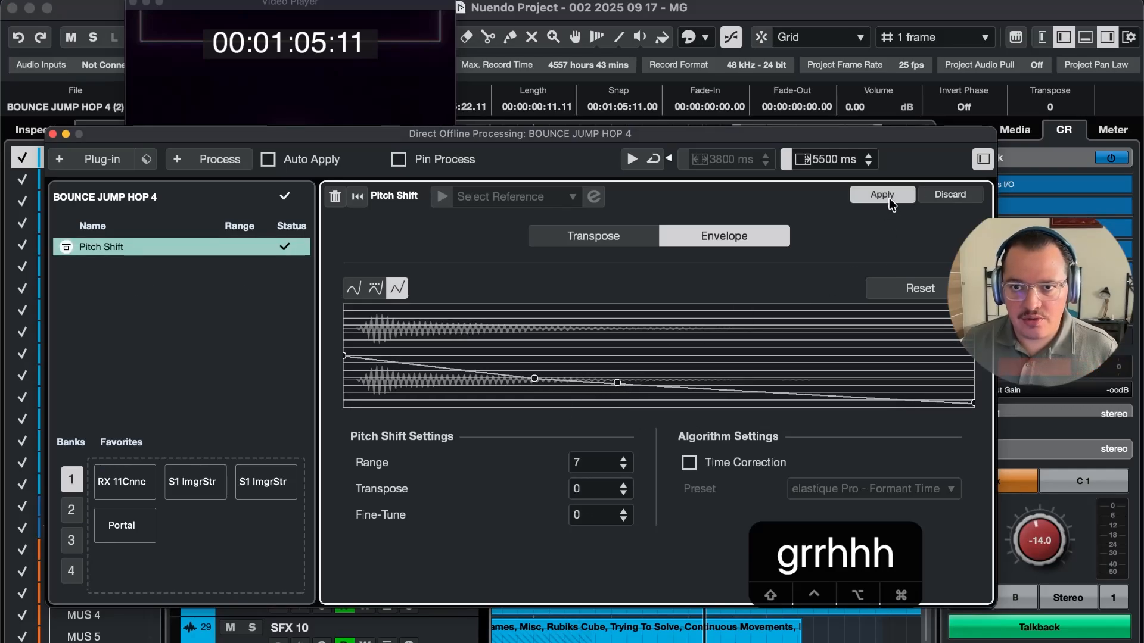
key(h)
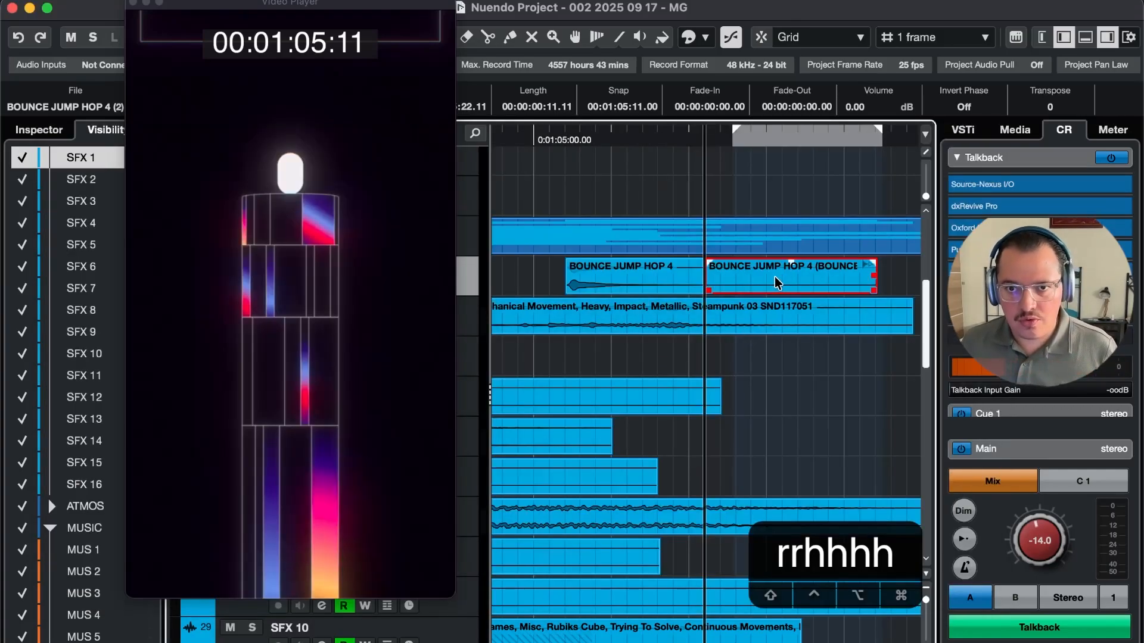
Play back the pitch-shifted bounce against picture, in the mix and in solo
key(4)
key(4)
key(space)
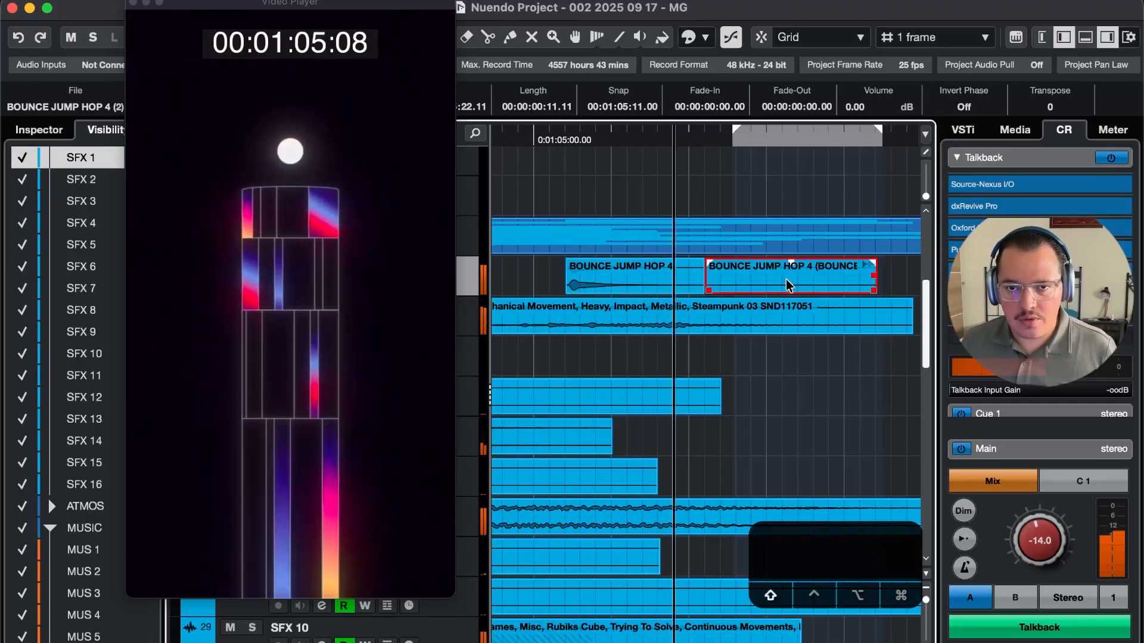
key(space)
key(space)
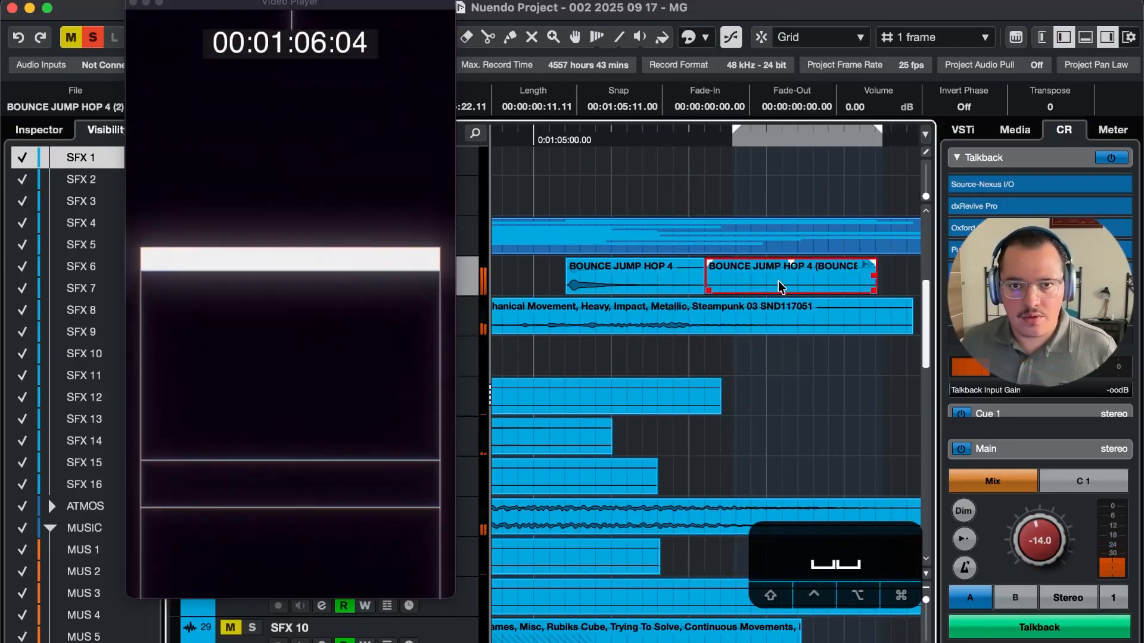
key(shift+s)
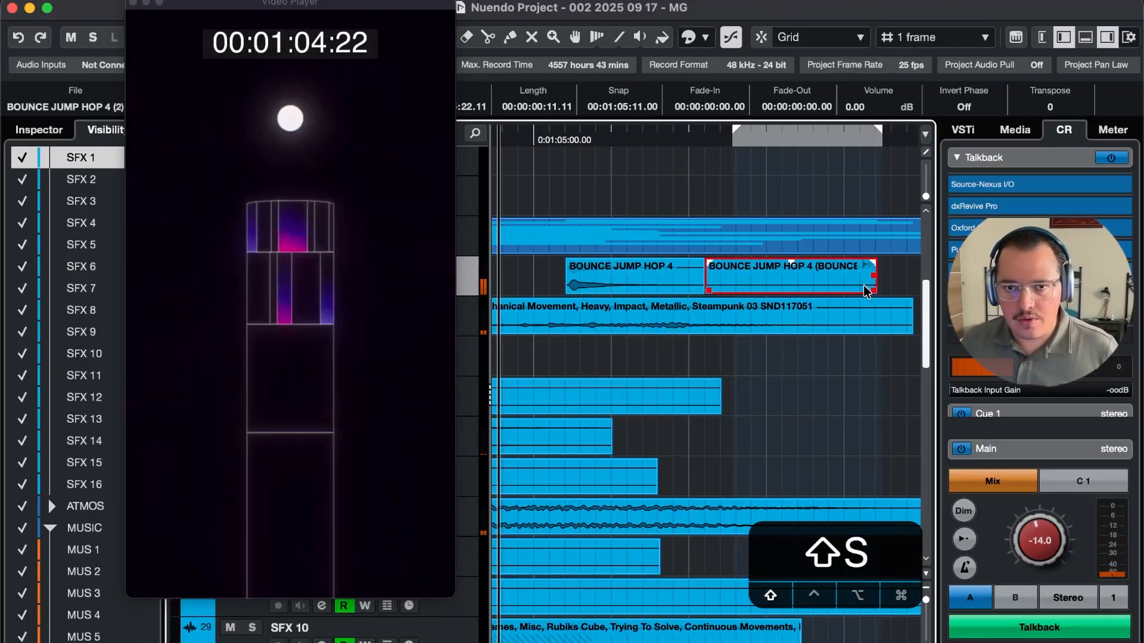
Trim the end of the pitch-shifted bounce clip on SFX 1 to 00:01:05:16
drag(824, 293, 825, 294)
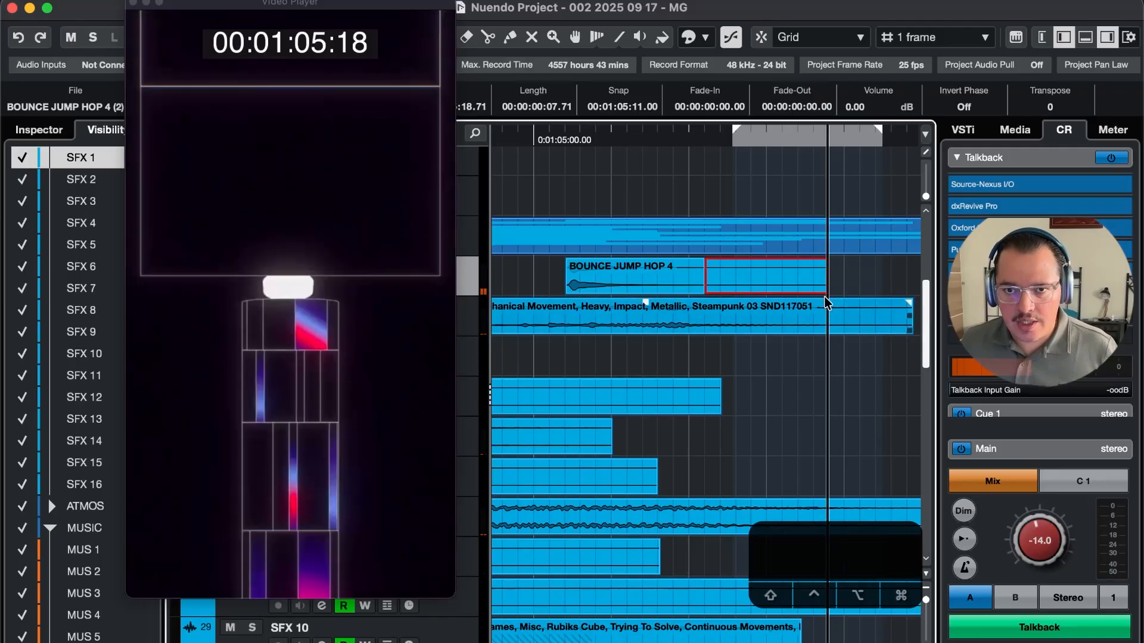
key(F6)
key(F6)
key(F5)
key(F5)
key(F5)
key(F5)
key(F5)
key(F5)
key(F5)
key(F5)
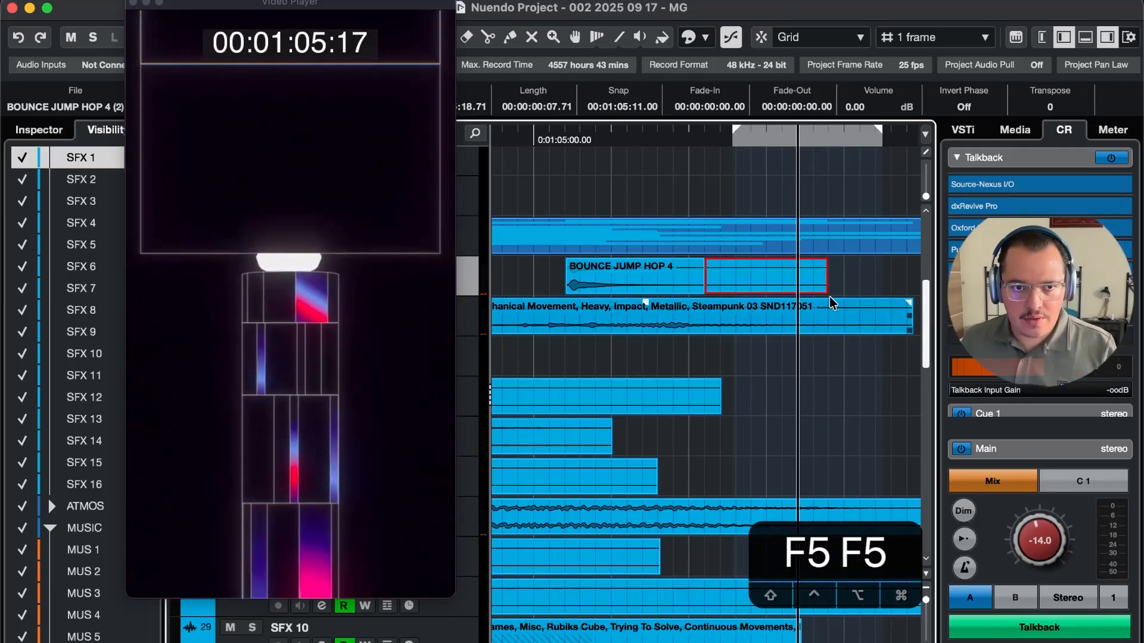
key(F6)
key(F6)
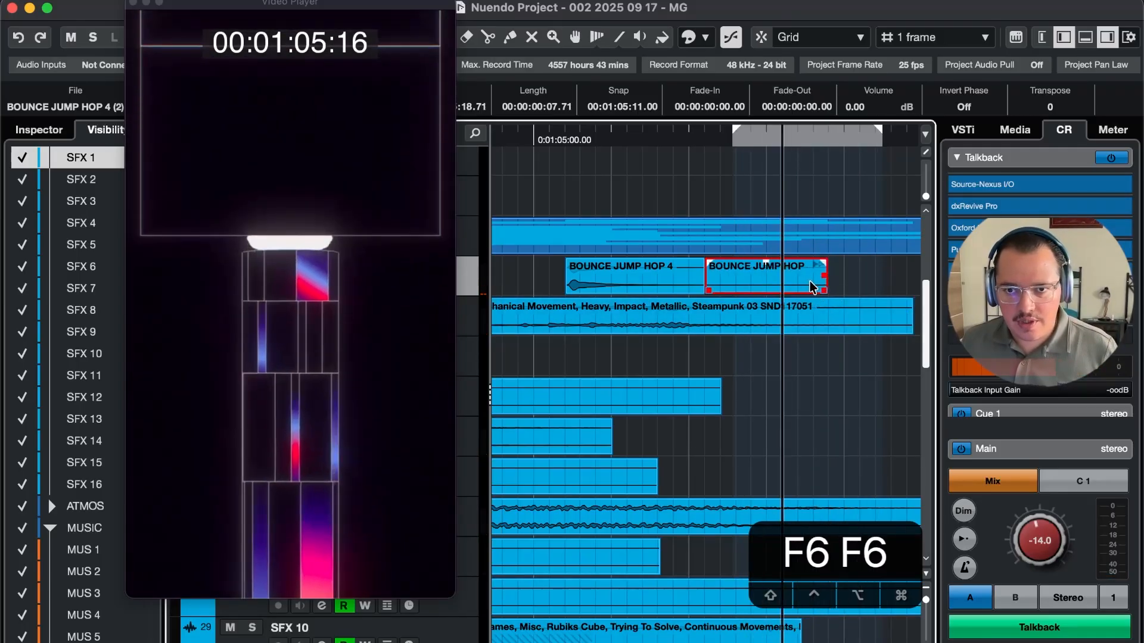
key(r)
key(r)
key(r)
Play back both bounce clips in the mix and reduce the track heights to show all SFX tracks
key(4)
key(4)
key(4)
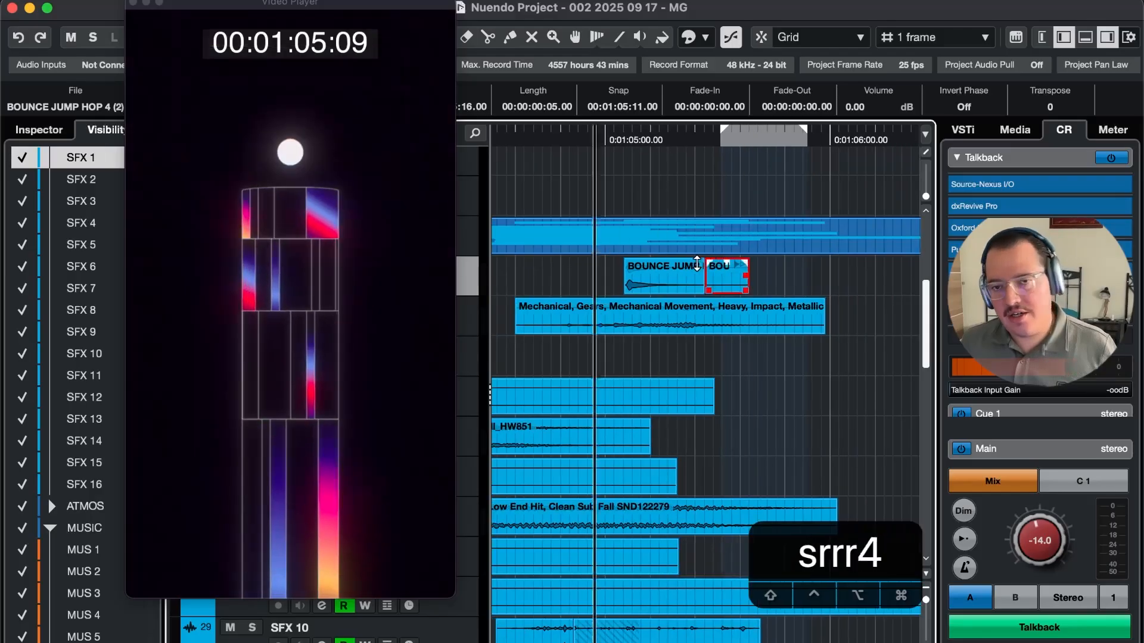
key(r)
key(space)
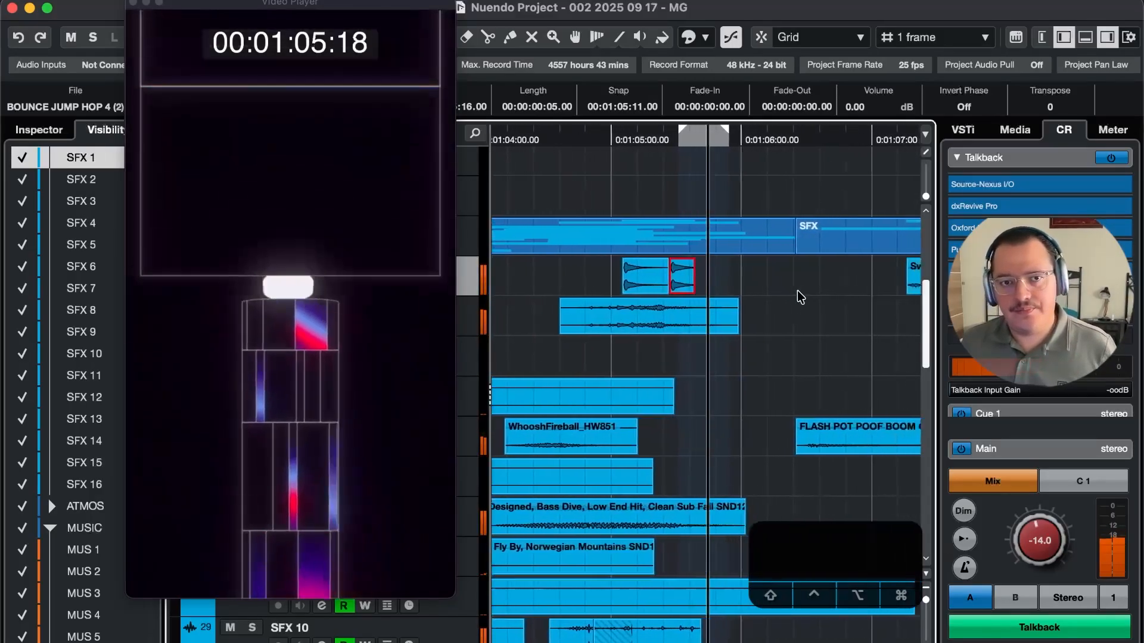
key(space)
key(r)
key(space)
key(shift+g)
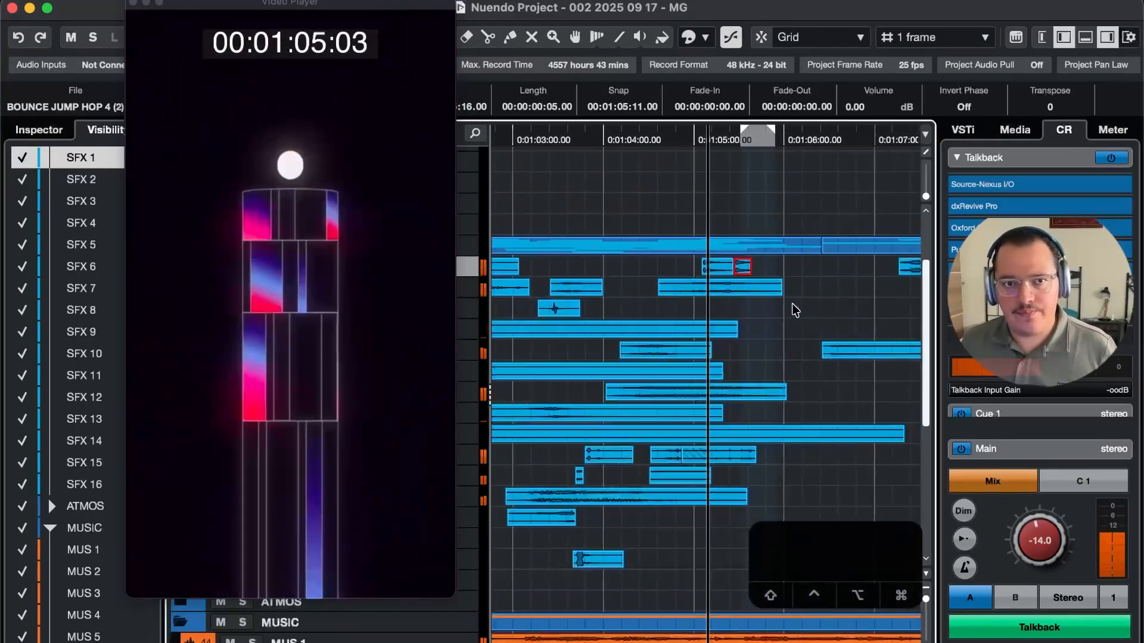
Play back the passage from about 00:01:04:10 to 00:01:06:11 repeatedly to judge the bounces in the full mix
key(r)
key(space)
key(t)
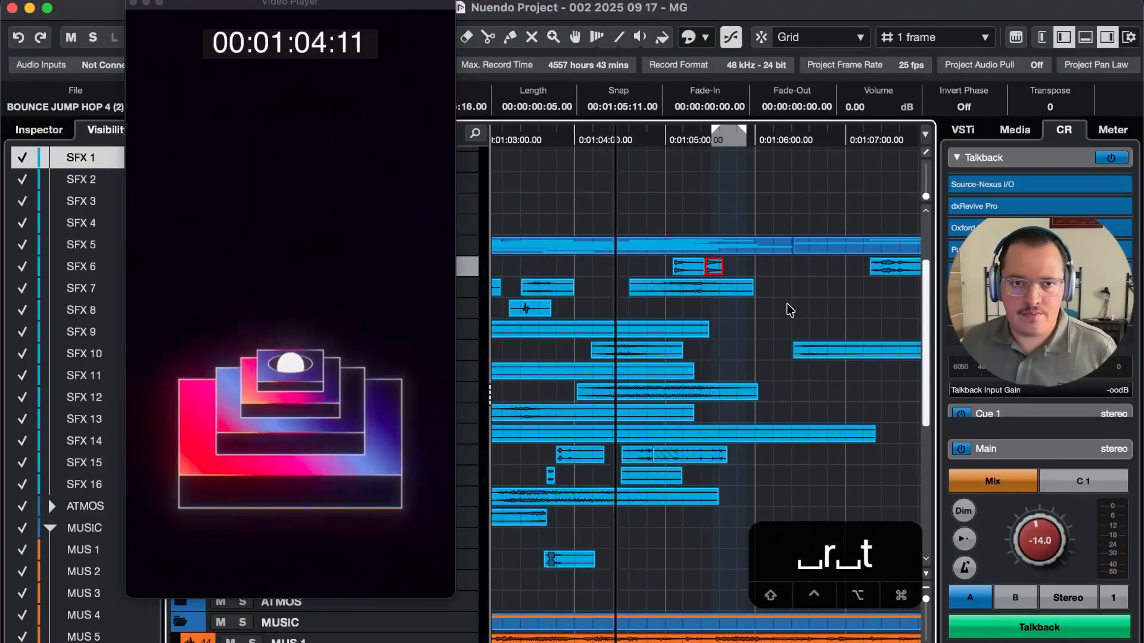
key(t)
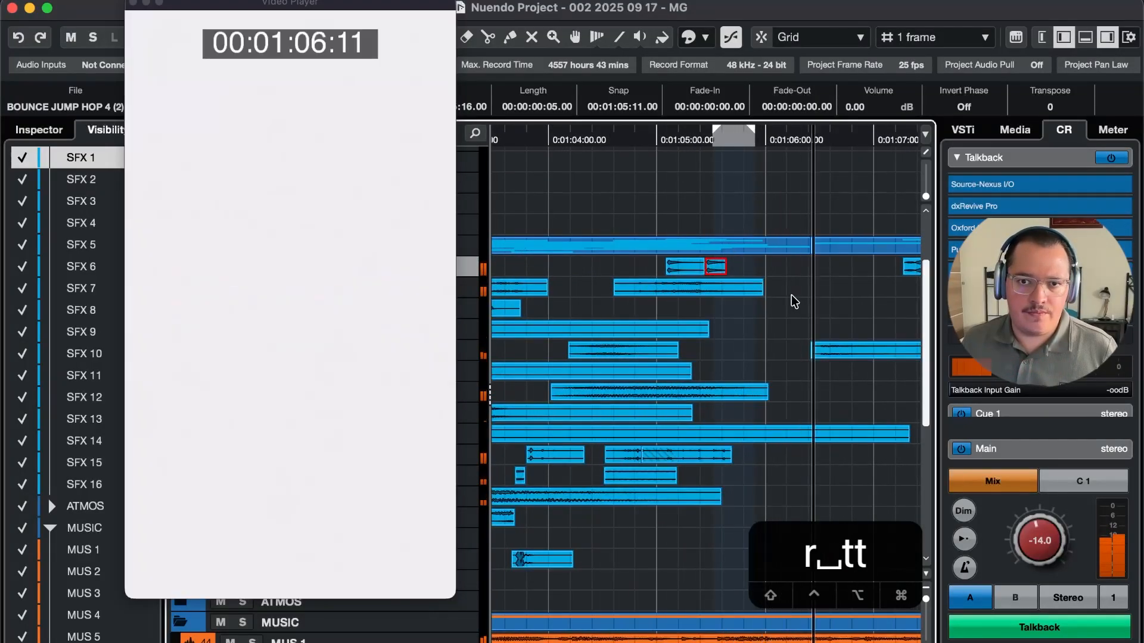
key(space)
key(t)
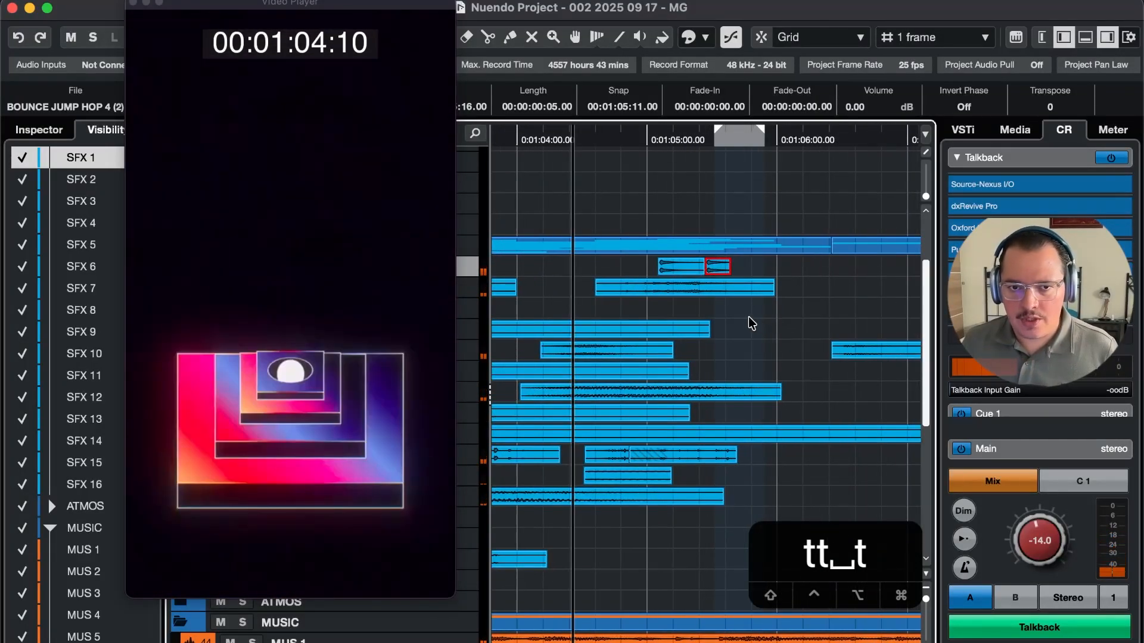
key(5)
key(5)
key(5)
key(4)
key(space)
key(r)
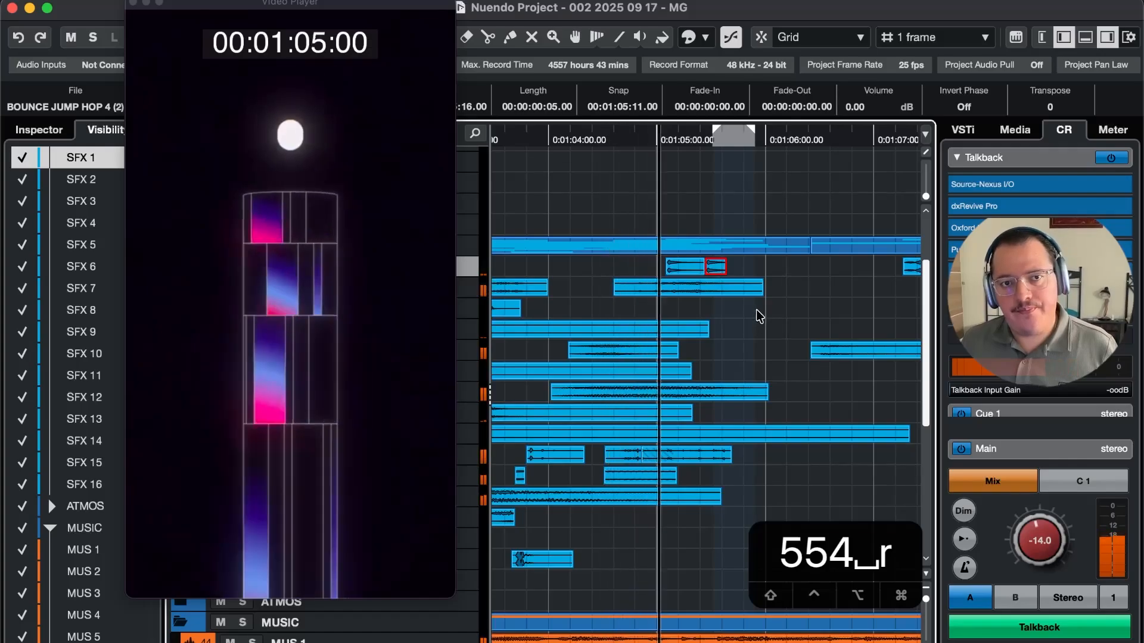
key(space)
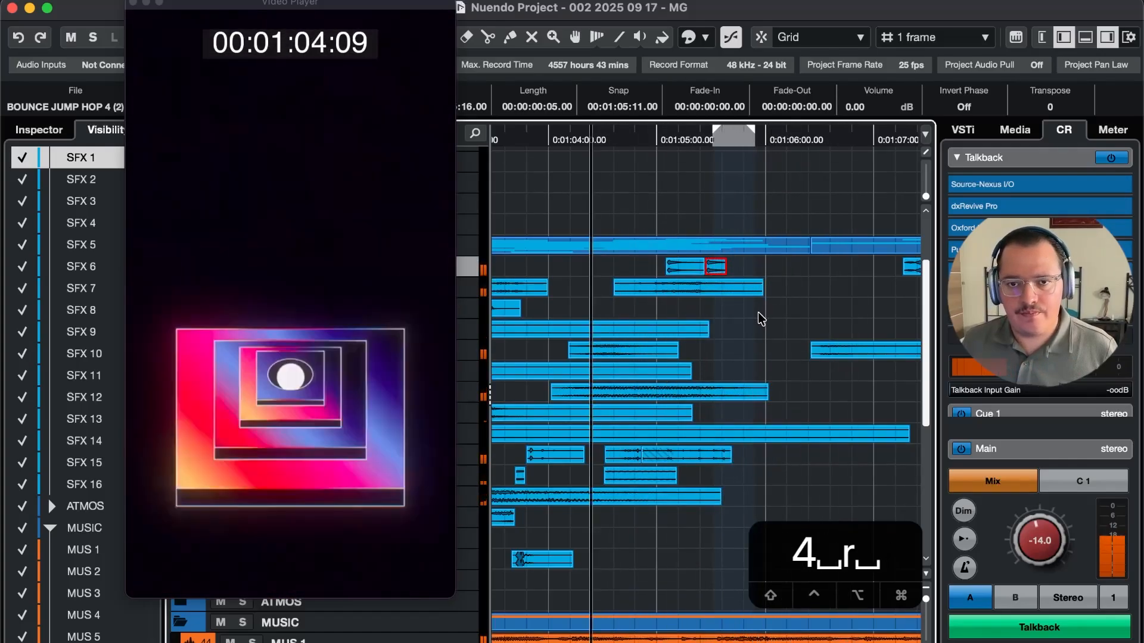
Switch to Soundly, search for "digital glitch" and audition the Aggressive Data Glitch, Digital Glitch 025 and Cybertech Transformation Movement 06 sounds
key(super+Tab)
click(237, 375)
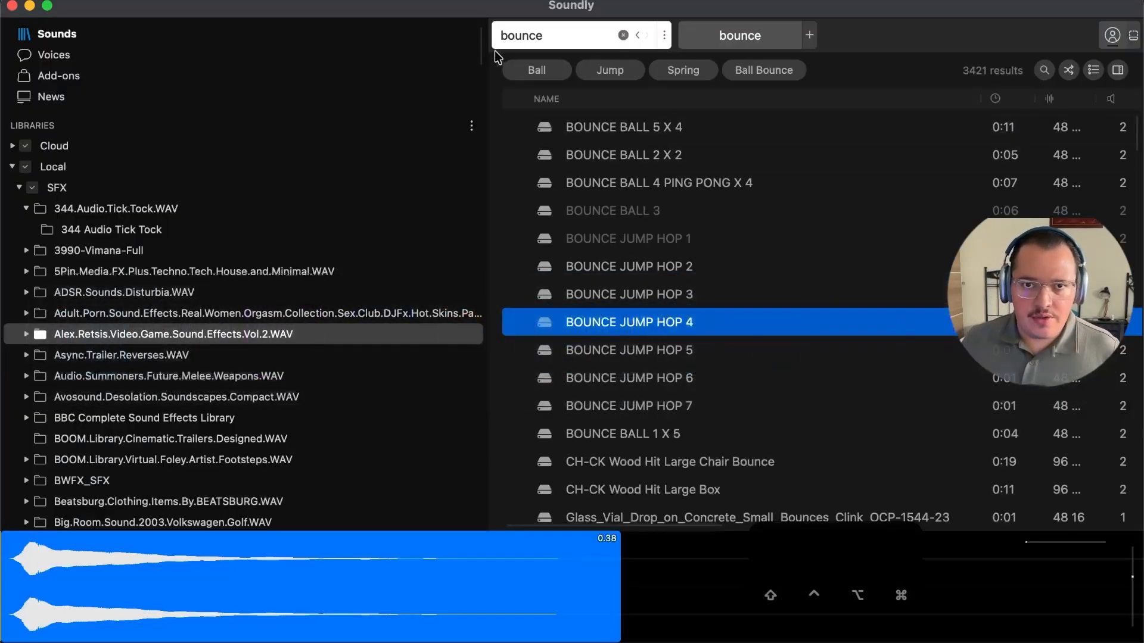
text(digital )
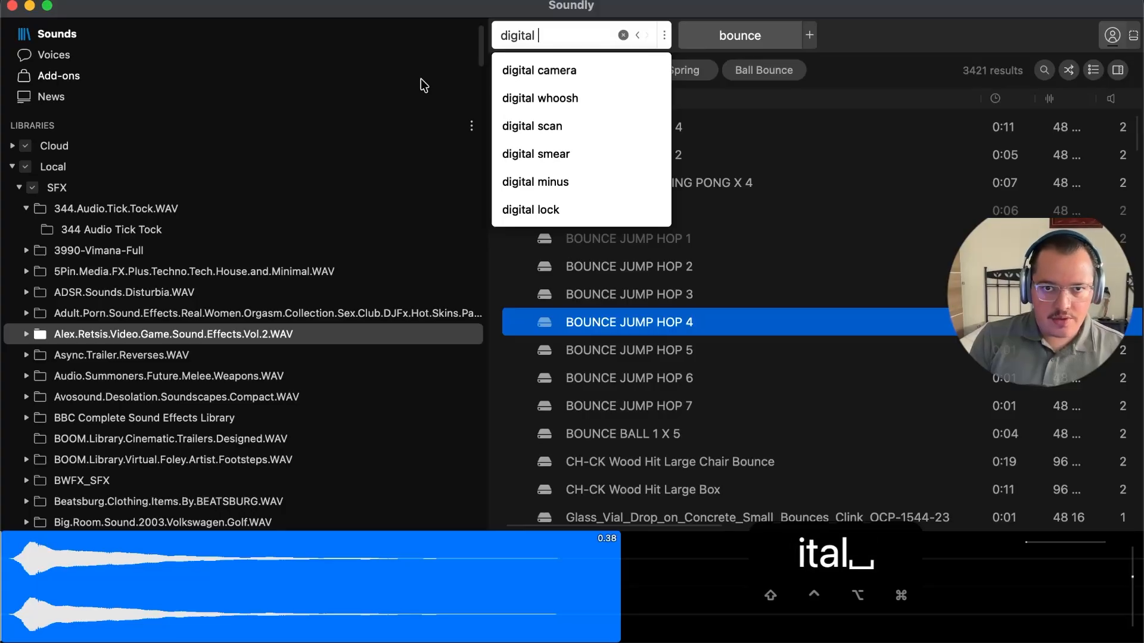
text(glitch)
key(Return)
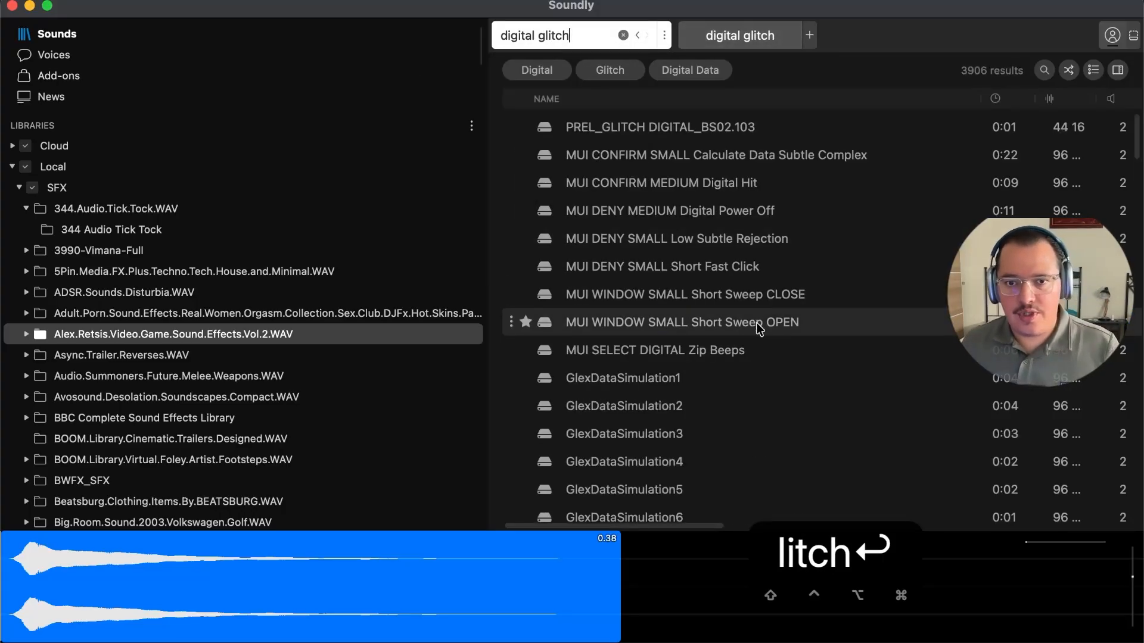
scroll(768, 298, down, 10)
click(782, 291)
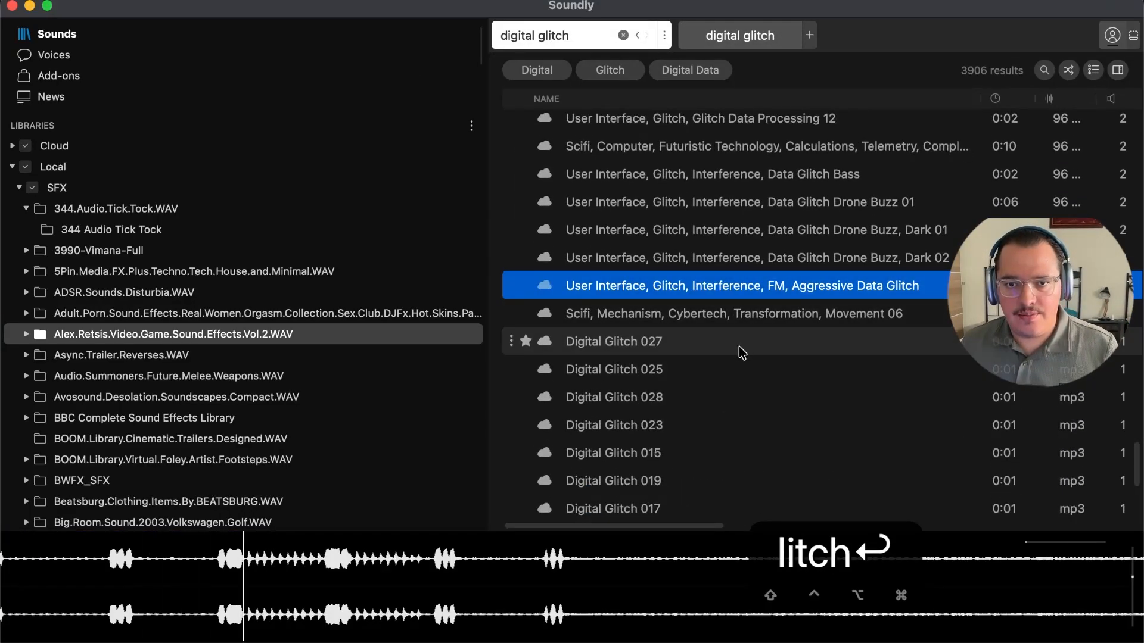
click(760, 359)
click(794, 314)
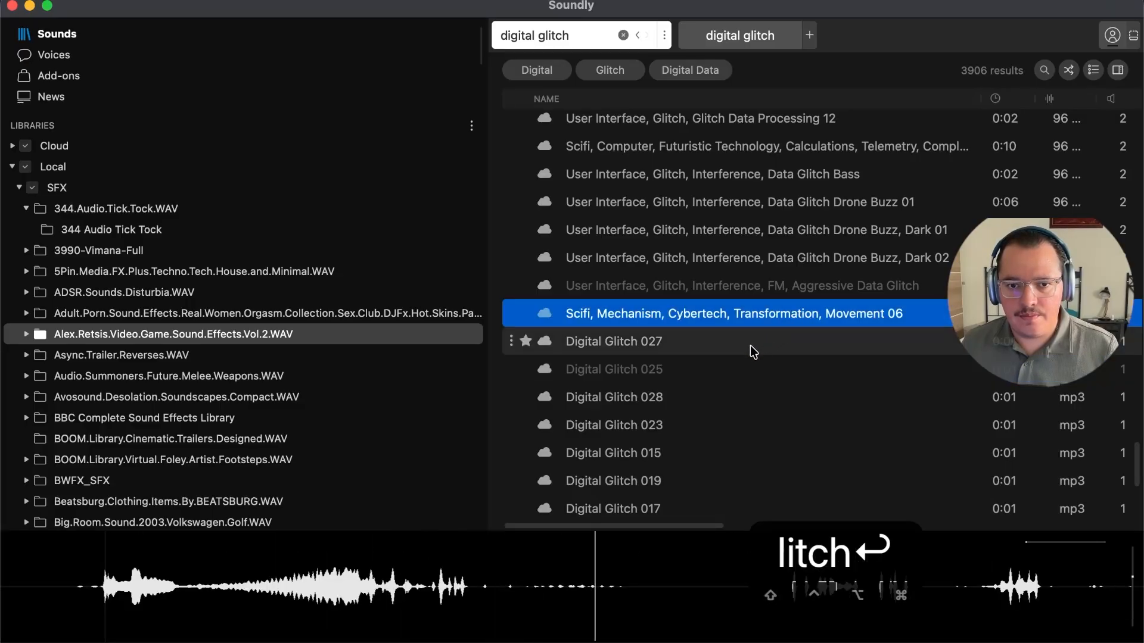
Place a roughly 1.11-second section of Cybertech Transformation Movement 06 on Nuendo's SFX 3 track at about 00:01:05:14 and enlarge the track
drag(327, 572, 886, 476)
drag(717, 307, 719, 310)
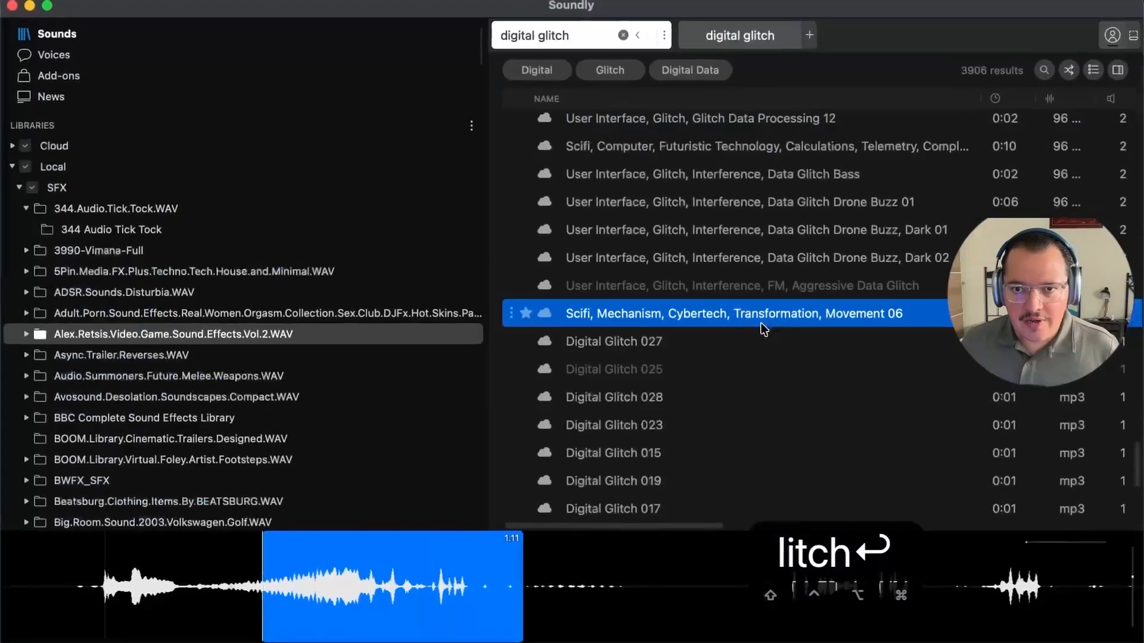
key(super+Tab)
key(super+t)
key(super+t)
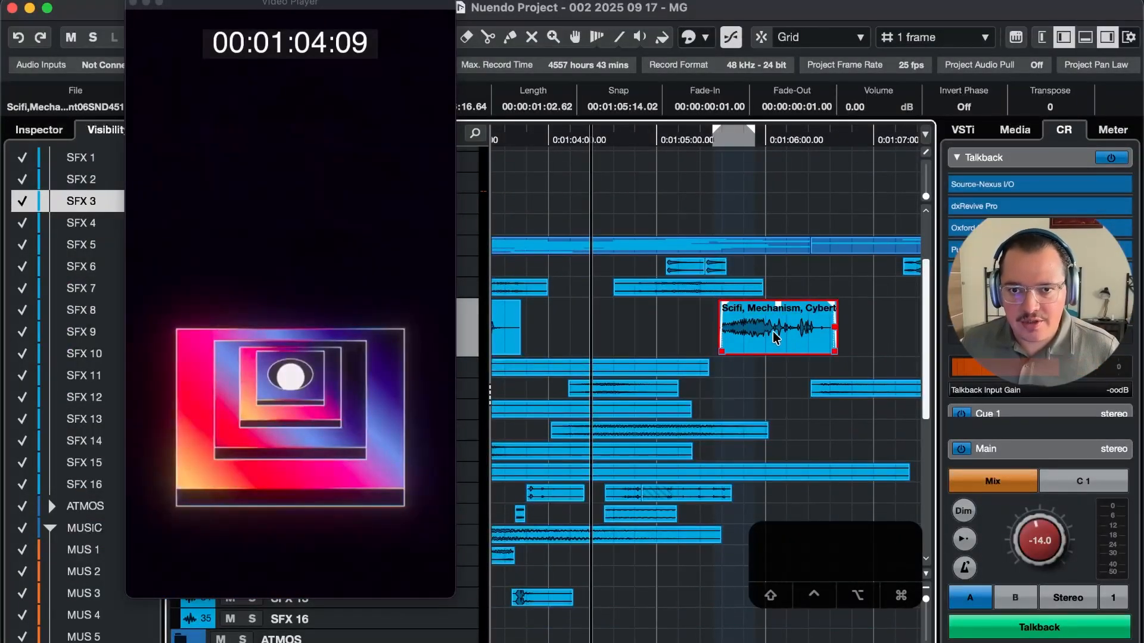
Move the Cybertech clip on SFX 3 earlier to about 00:01:05:06 and play it in the mix
key(g)
key(4)
key(4)
key(space)
key(t)
key(t)
key(t)
key(t)
key(ctrl+a)
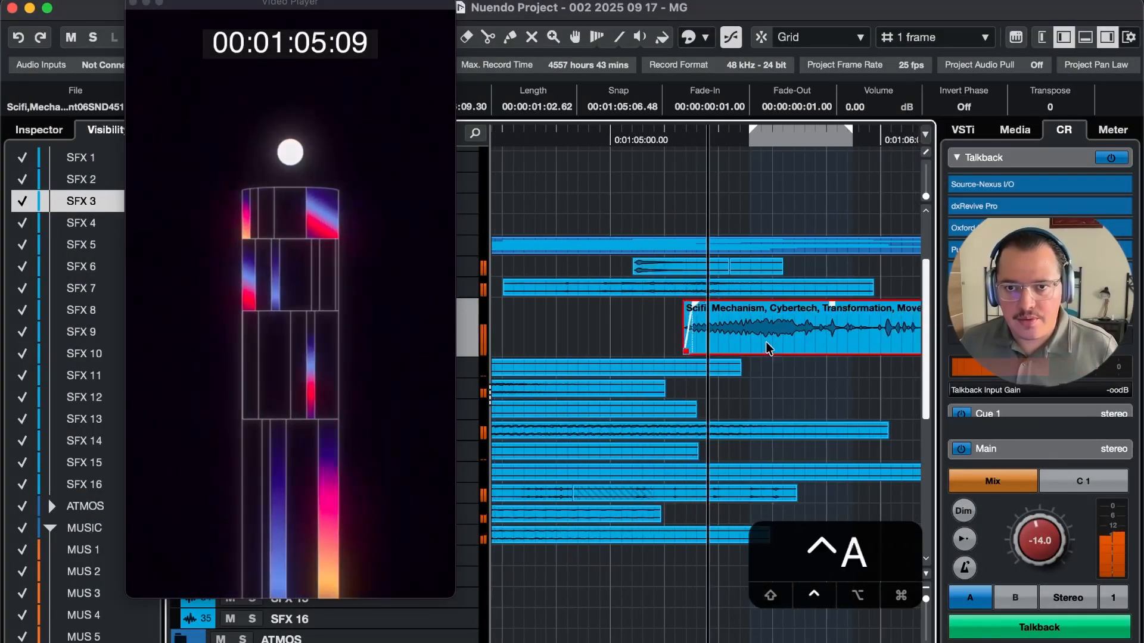
key(r)
key(r)
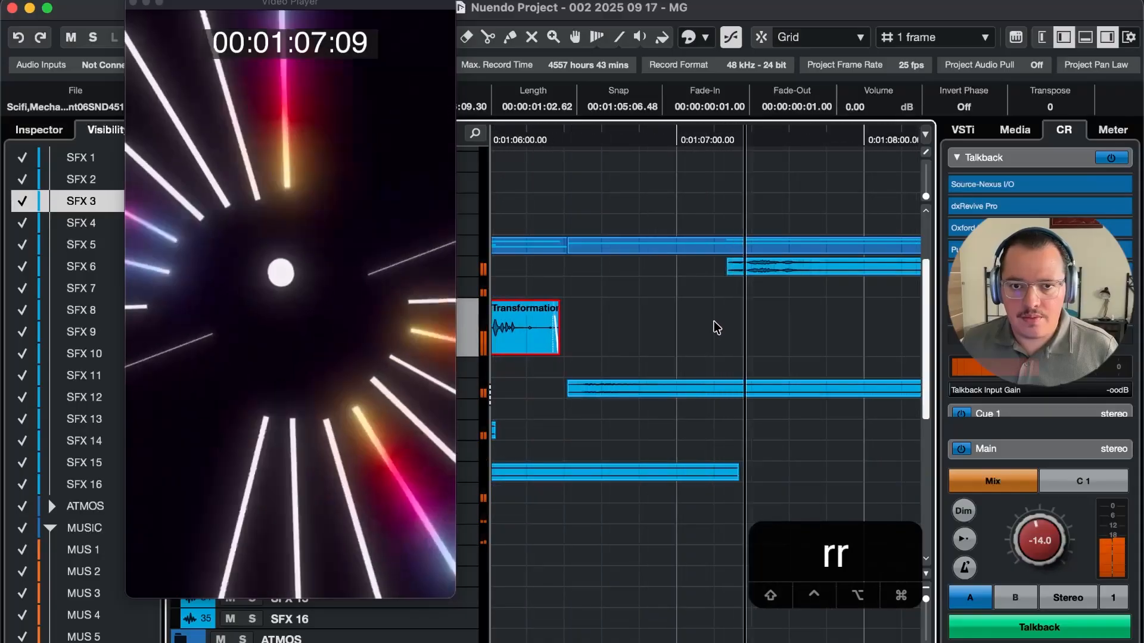
Trim the Cybertech clip's start to about 00:01:05:13 so it lasts about 20 frames, and solo SFX 3
key(space)
key(space)
key(space)
key(space)
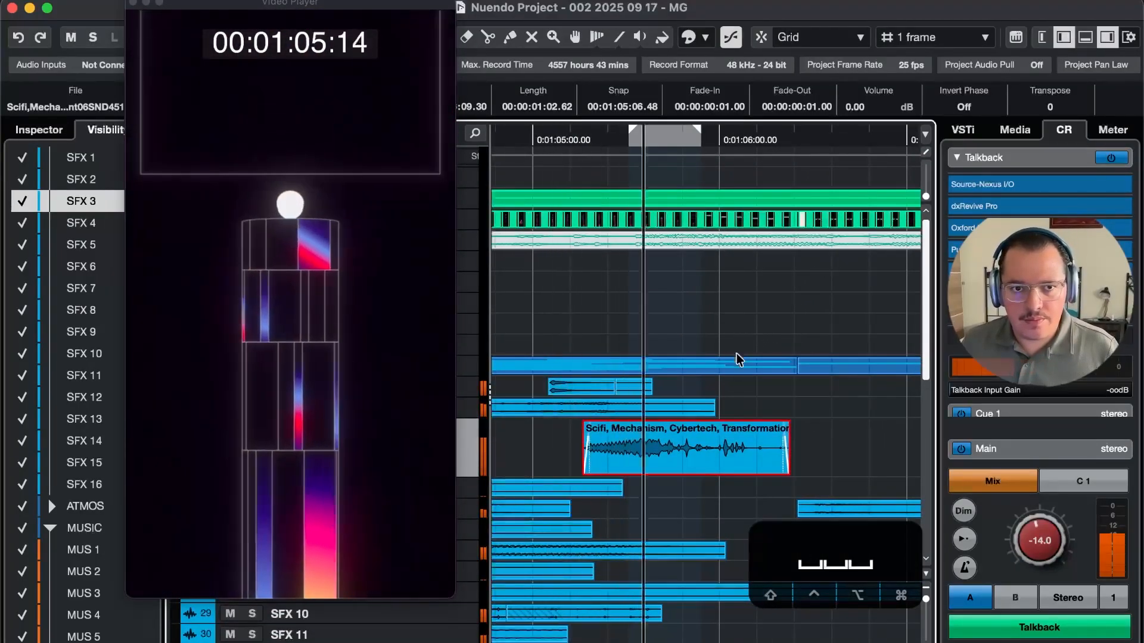
key(3)
key(a)
key(1)
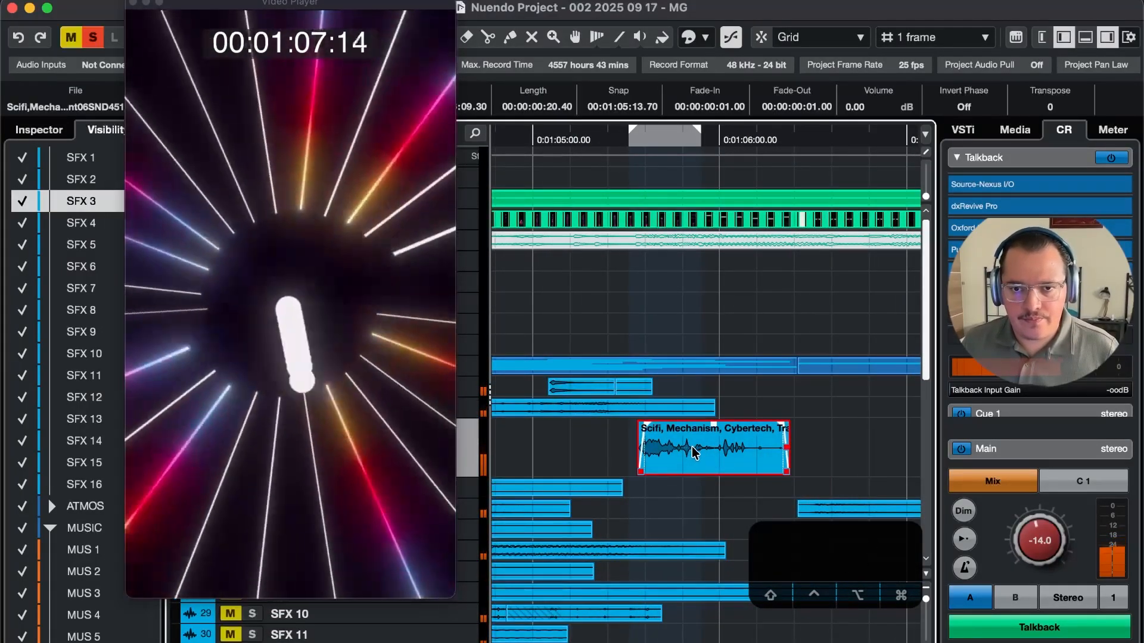
Shift the trimmed Cybertech clip to about 00:01:05:11 and play it back both soloed and in the full mix
key(space)
key(g)
key(4)
key(4)
key(4)
key(4)
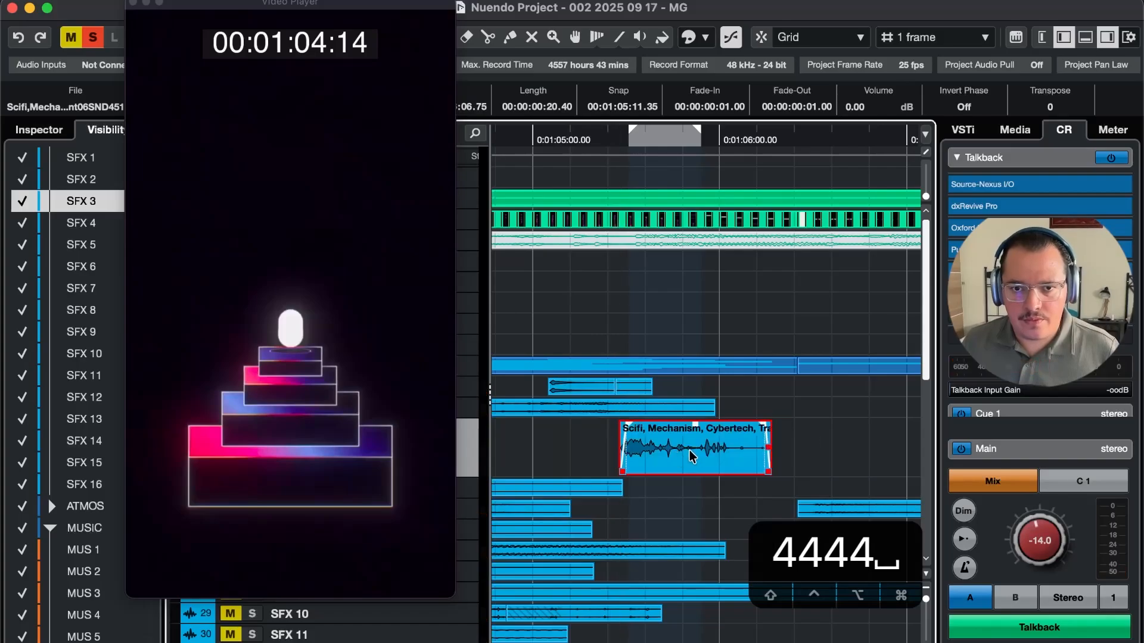
key(space)
key(r)
key(space)
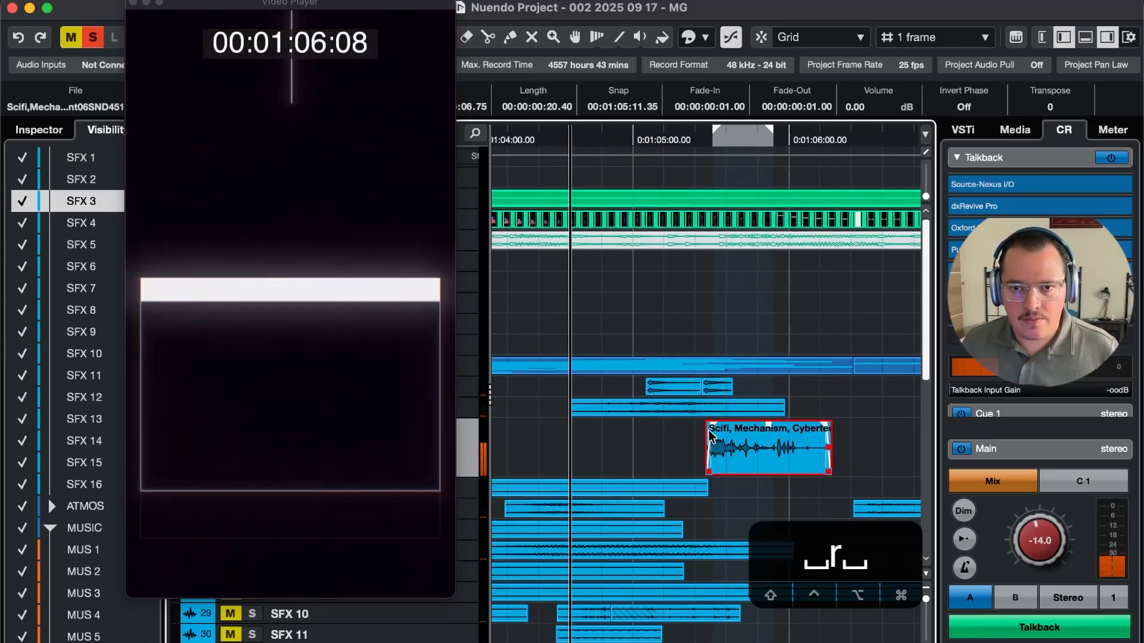
key(r)
key(space)
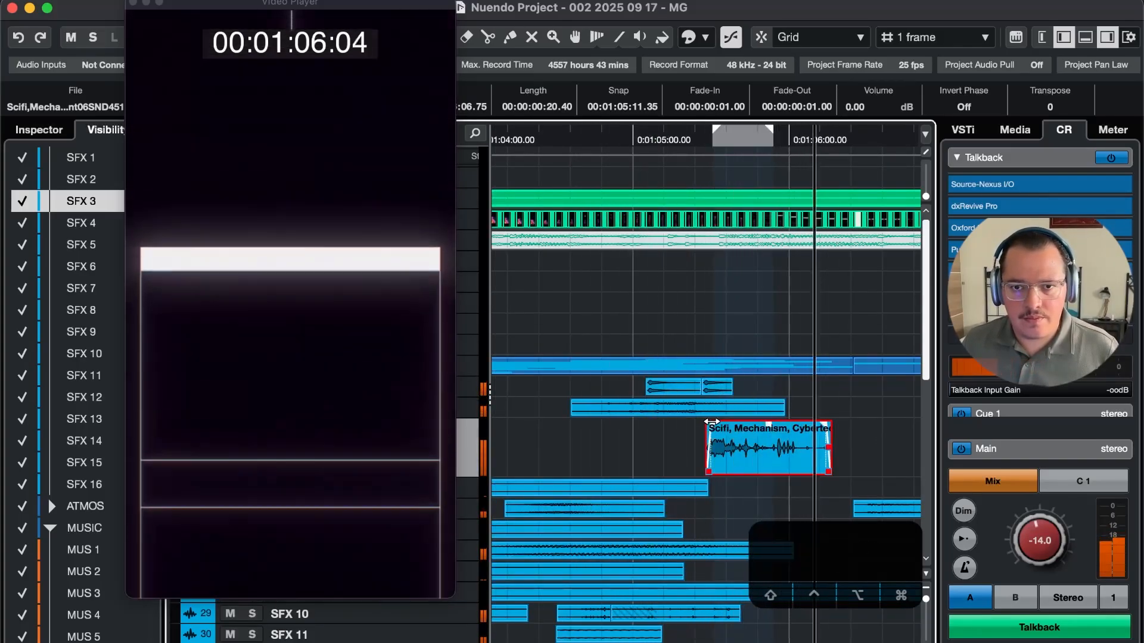
Move the Cybertech clip to about 00:01:05:09 and play it against the picture
key(space)
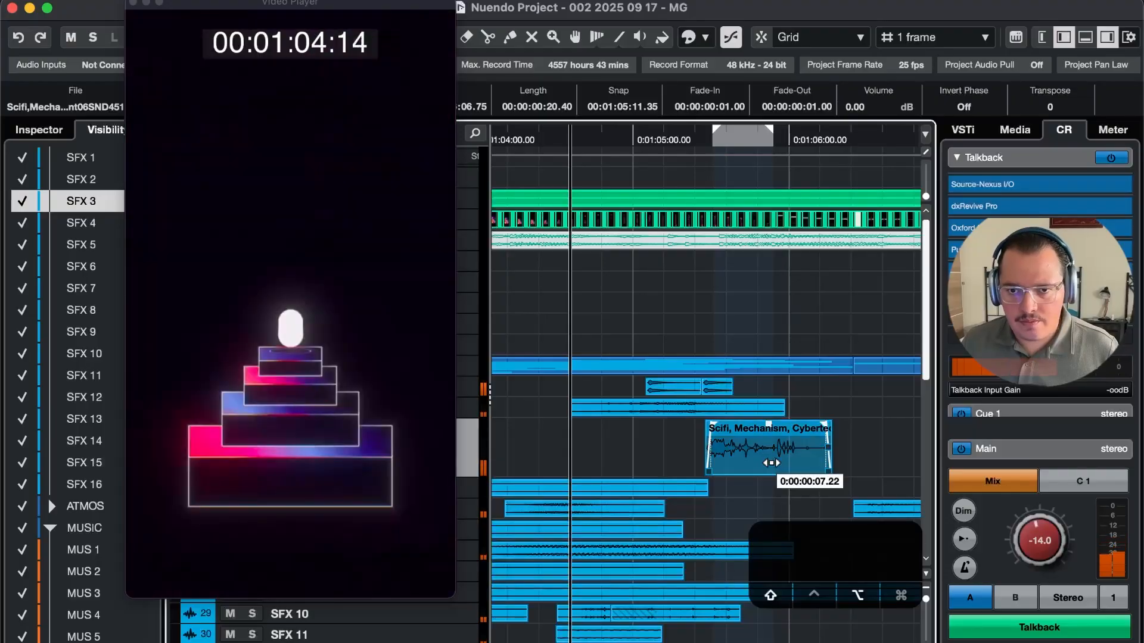
key(4)
key(4)
key(space)
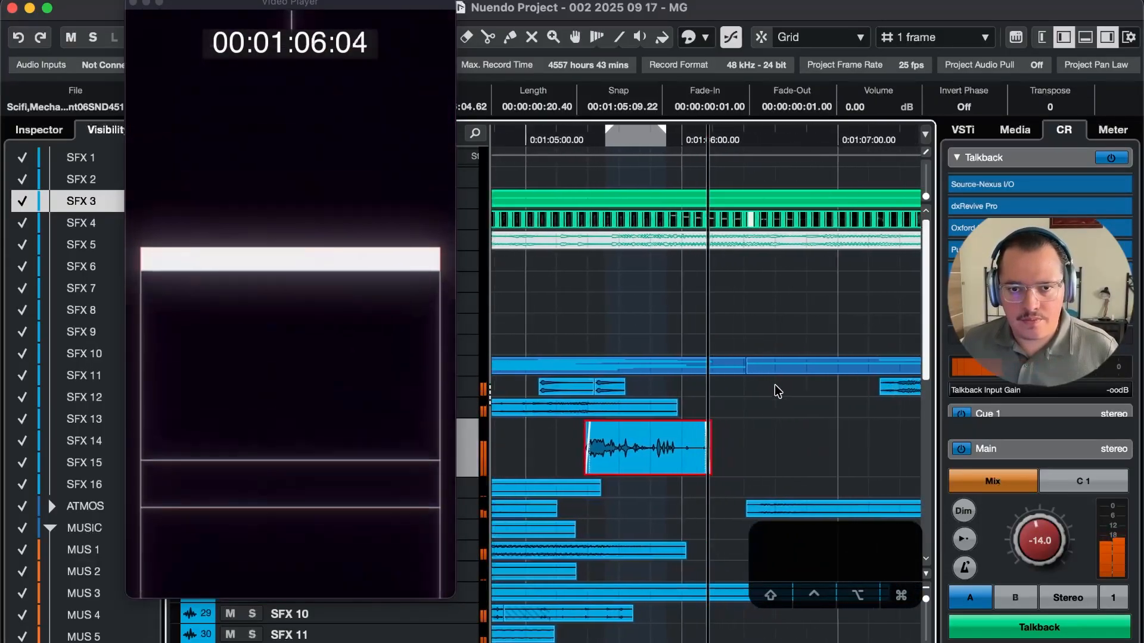
key(space)
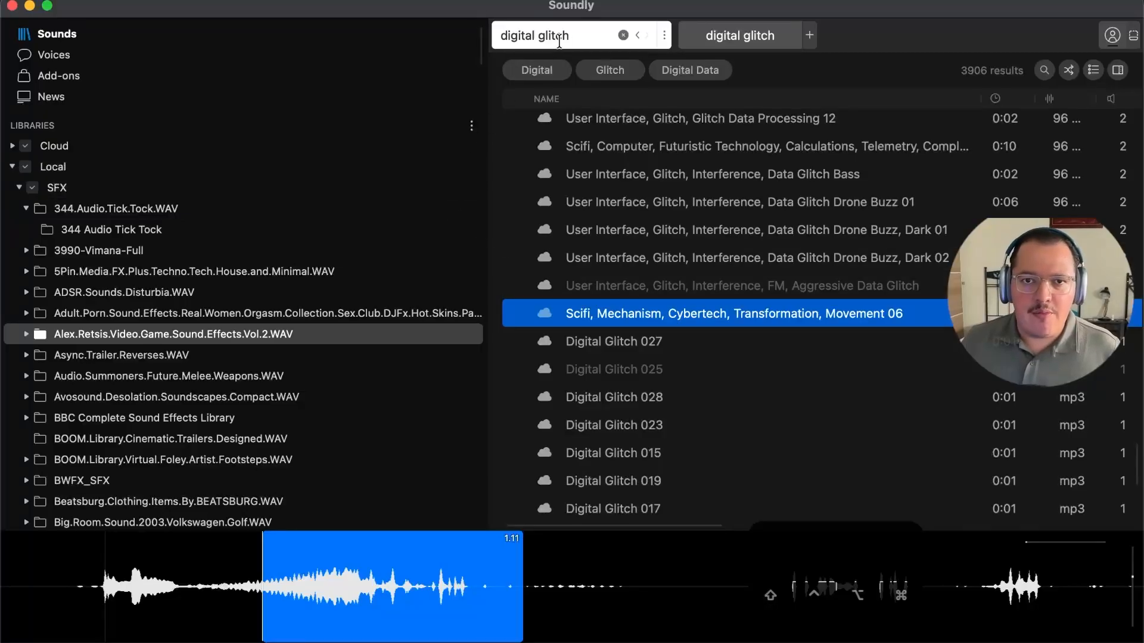
Switch to Soundly, search for "banana" and audition the banana breaking, banana peeling and Slip, Fall, Banana Peel sounds
text(banana)
key(Return)
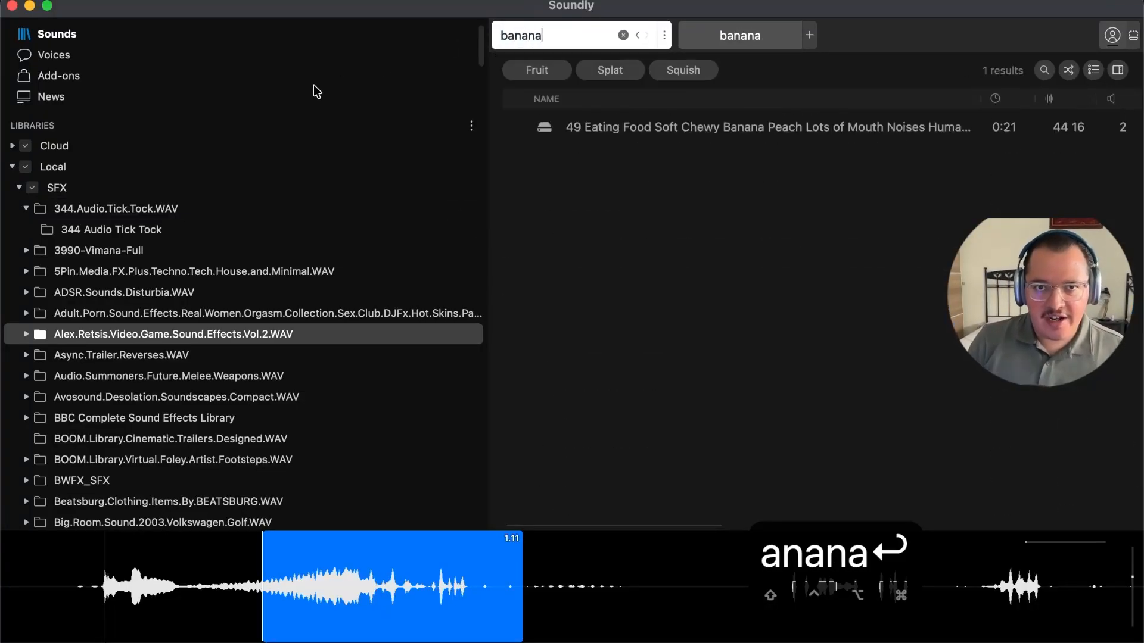
click(809, 160)
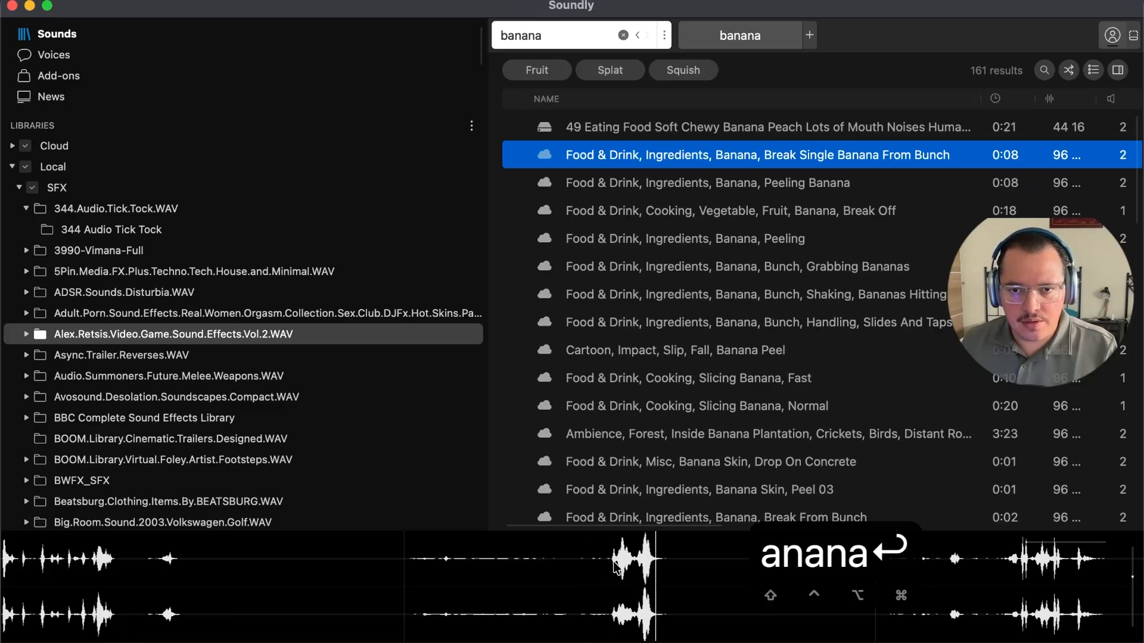
key(Down)
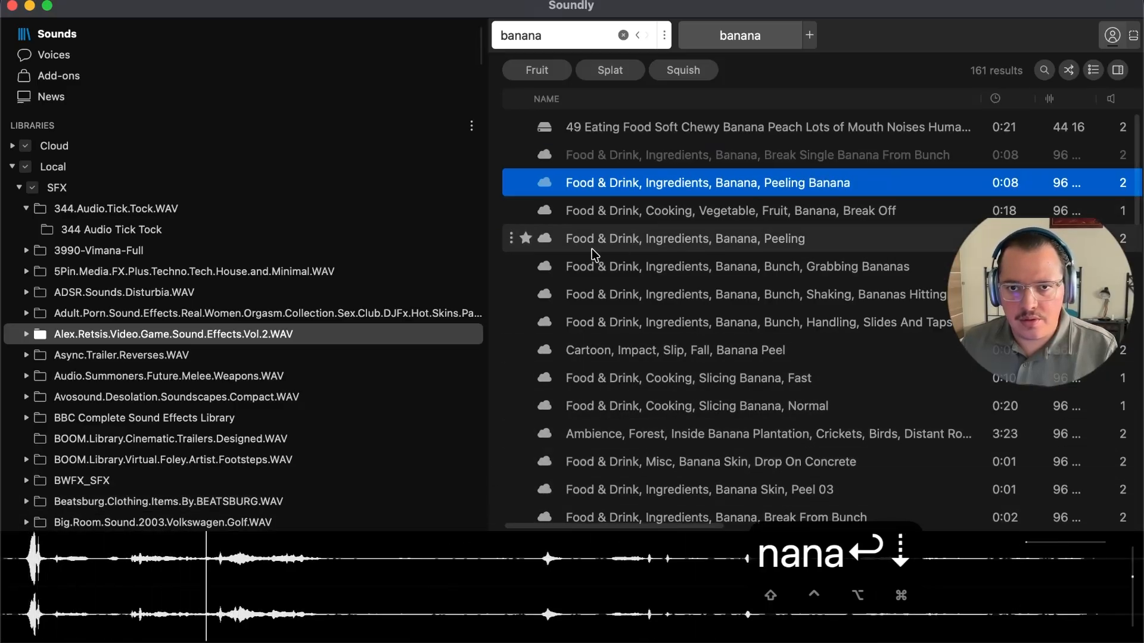
click(750, 221)
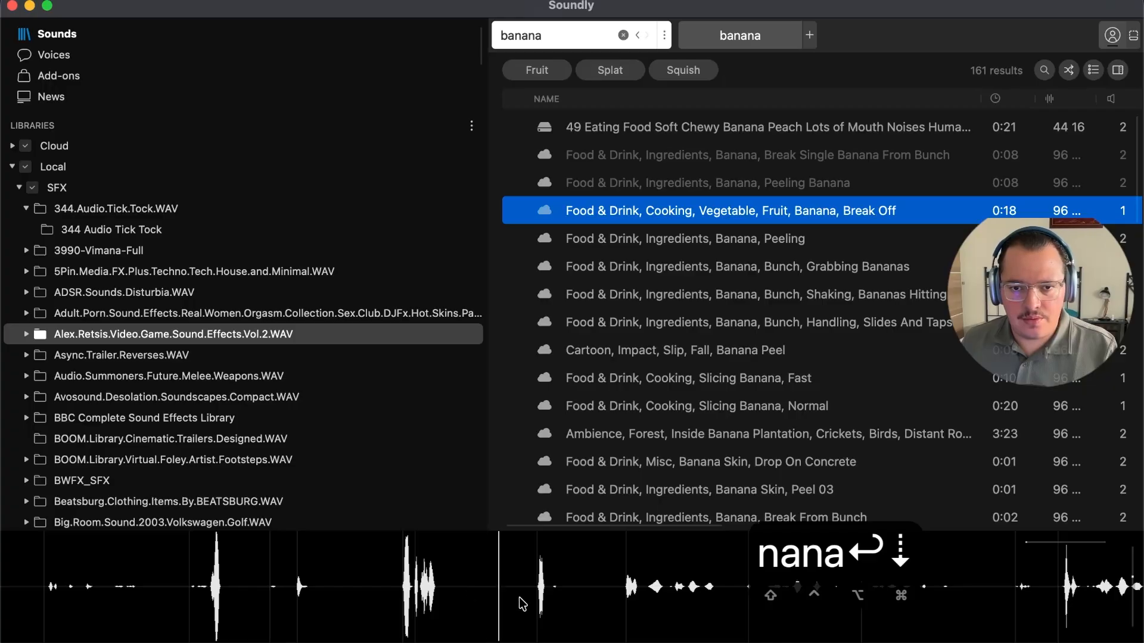
key(Down)
click(791, 359)
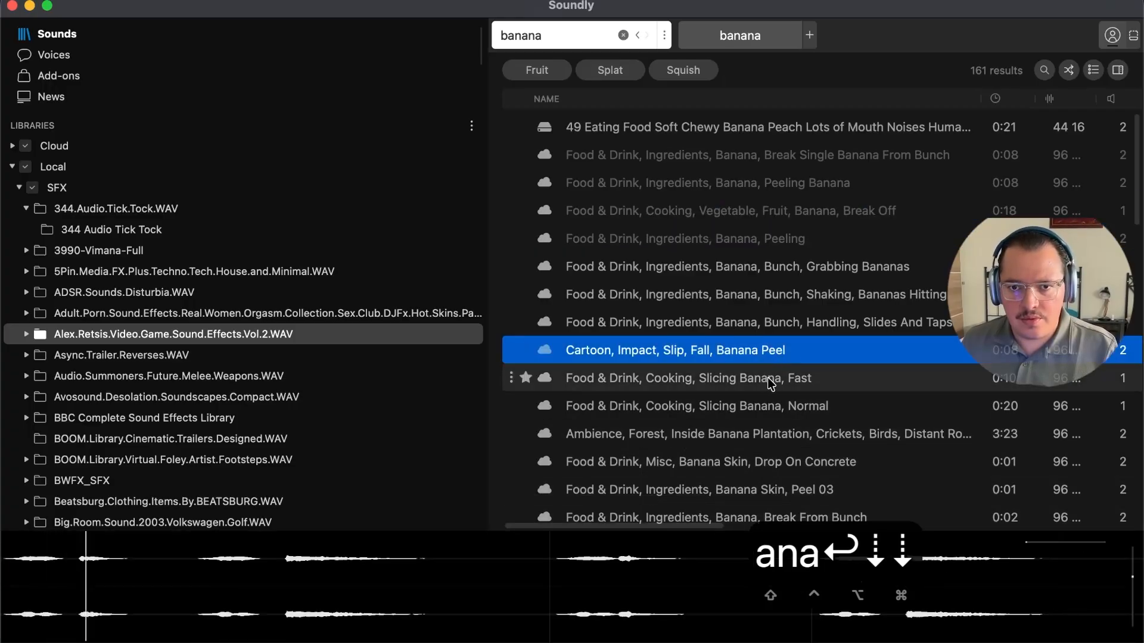
Audition the Slicing Banana Fast and Normal, Banana Plantation ambience and Banana Skin, Peel 03 sounds
click(771, 379)
click(781, 411)
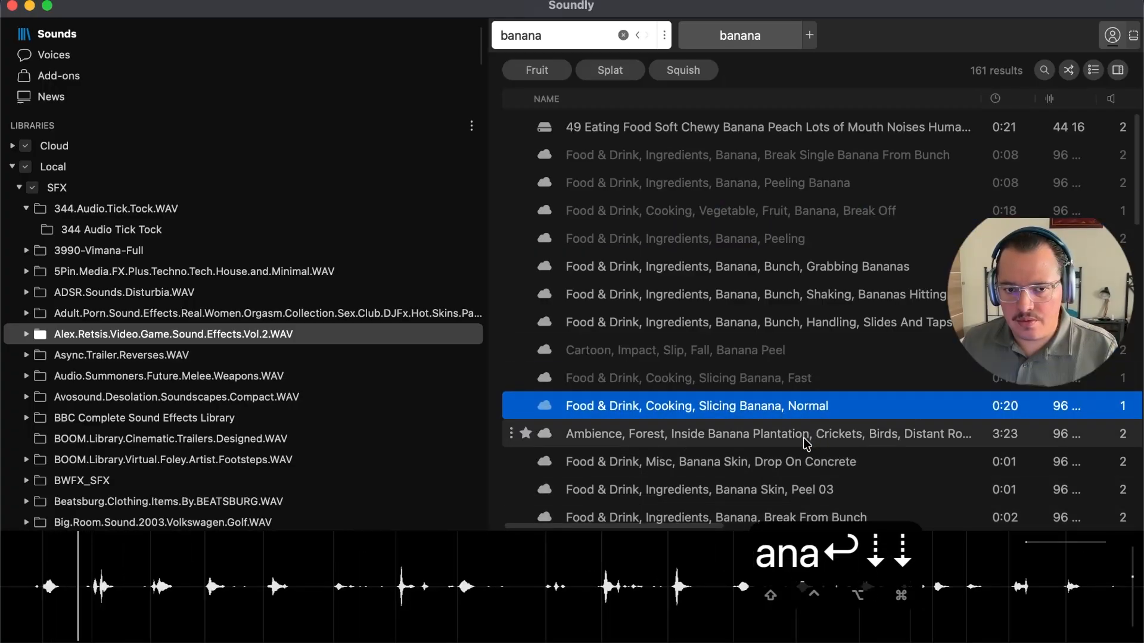
click(803, 437)
scroll(824, 375, down, 5)
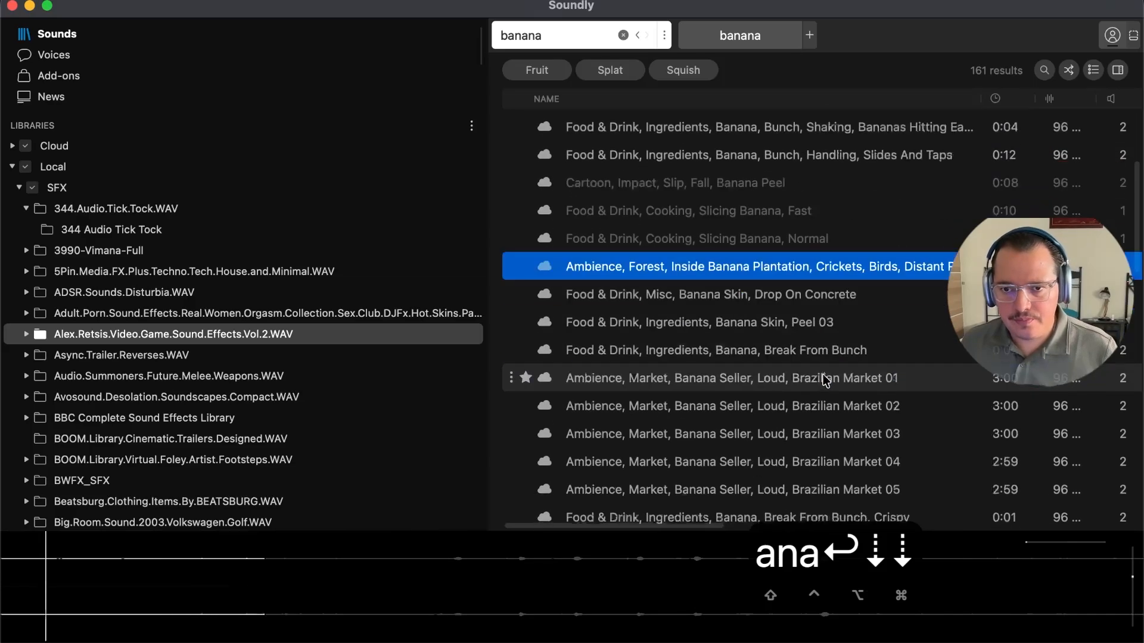
click(879, 294)
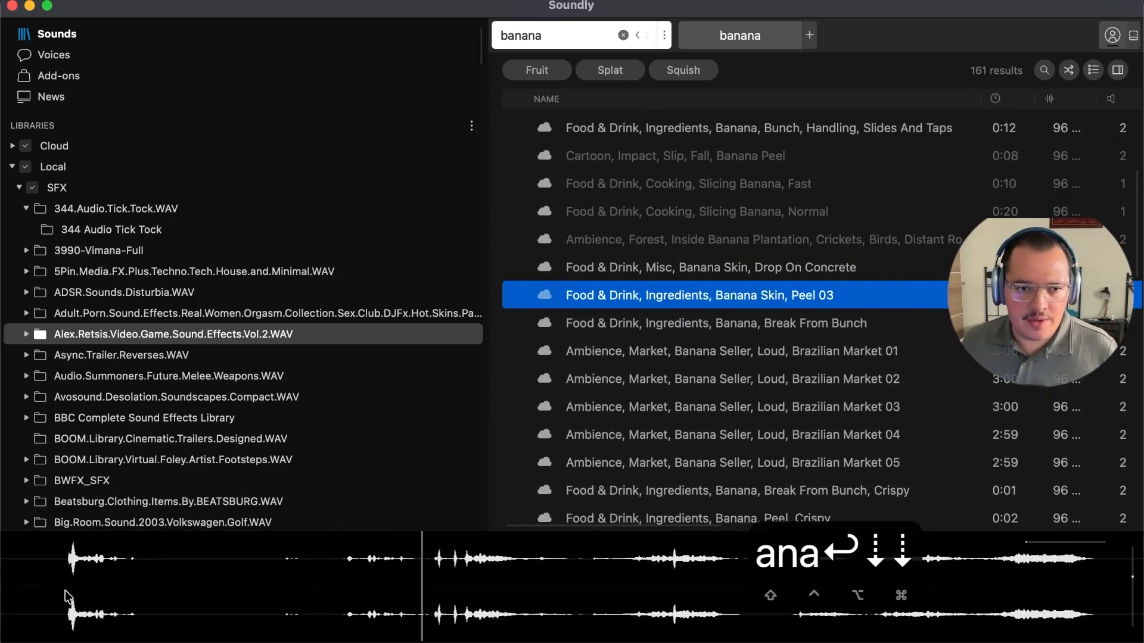
key(space)
Place a section of about 5.5 frames from Banana Skin, Peel 03 on Nuendo's SFX 4 track at about 00:01:05:16 and enlarge the tracks
drag(40, 595, 181, 584)
drag(129, 584, 768, 476)
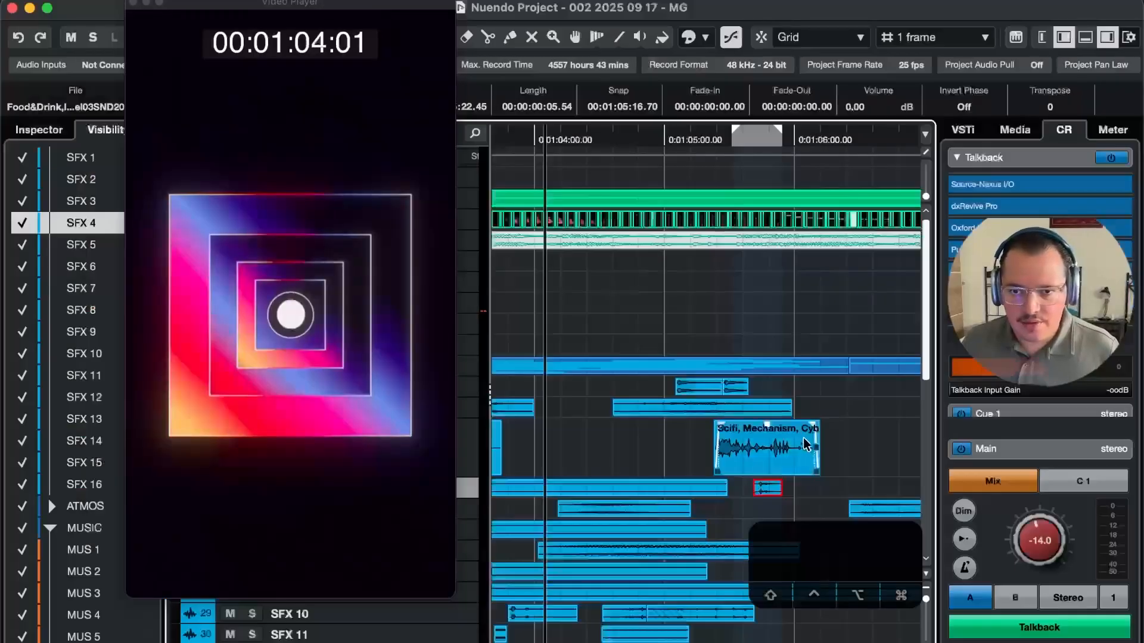
key(shift+r)
key(g)
key(t)
key(t)
key(t)
key(t)
key(t)
key(t)
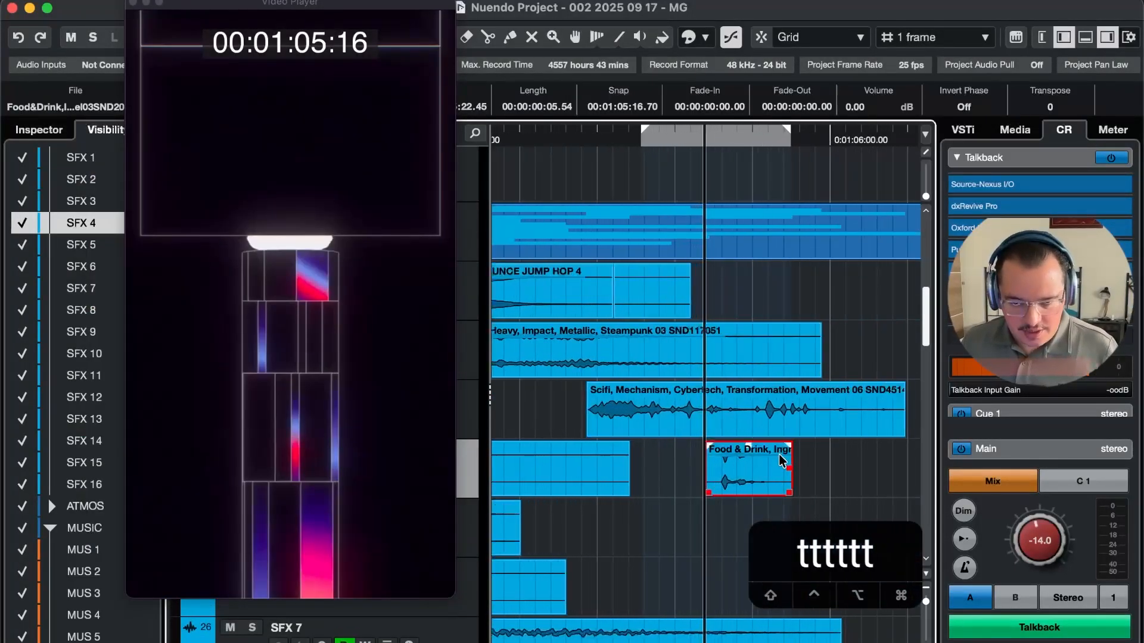
Find the ball's landing frame at 00:01:05:16, move the banana clip to about 00:01:05:15 to match it and raise the clip's volume
key(F5)
key(F5)
key(F6)
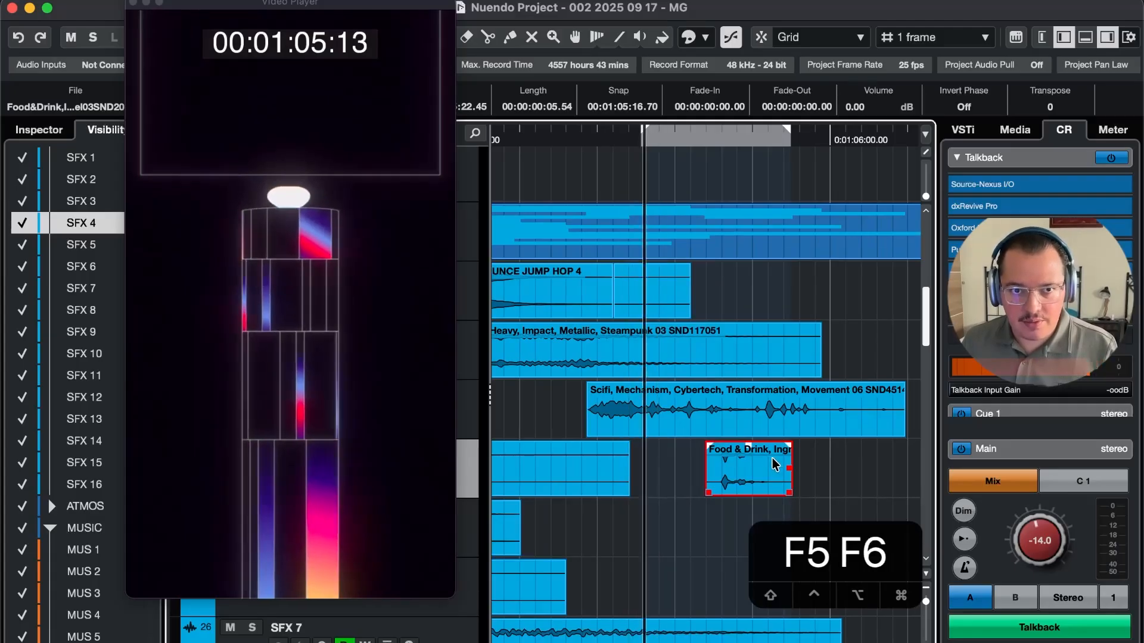
key(F6)
drag(763, 480, 727, 474)
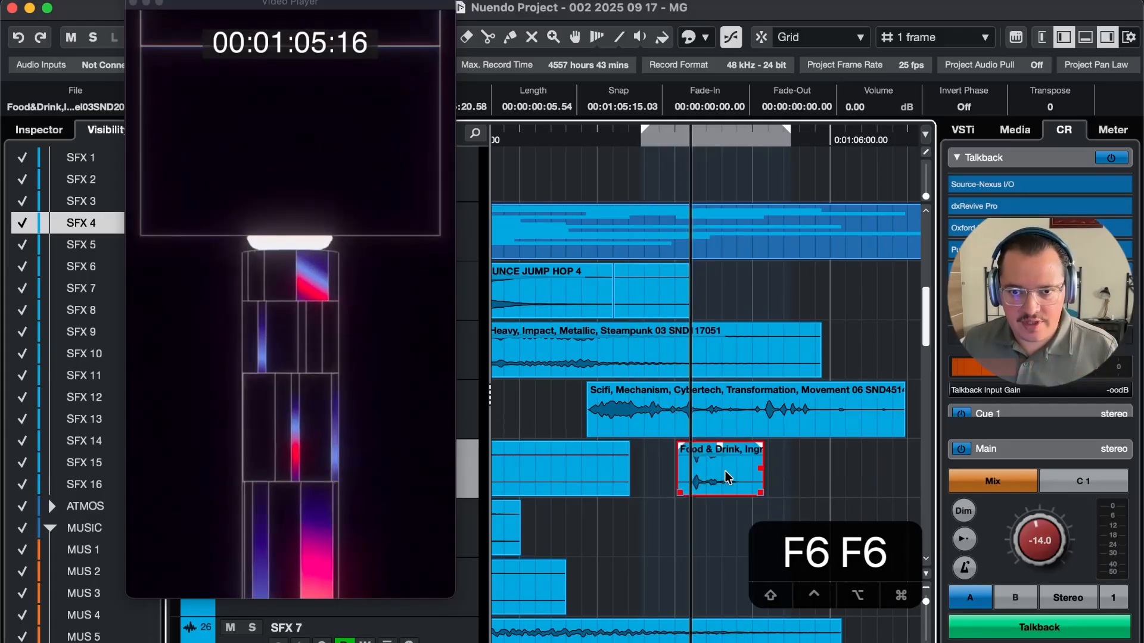
key(equal)
key(equal)
key(equal)
key(equal)
key(equal)
Lower the Cybertech clip's volume to -3 dB and trim its start to about 00:01:05:12
click(619, 431)
key(minus)
key(minus)
key(minus)
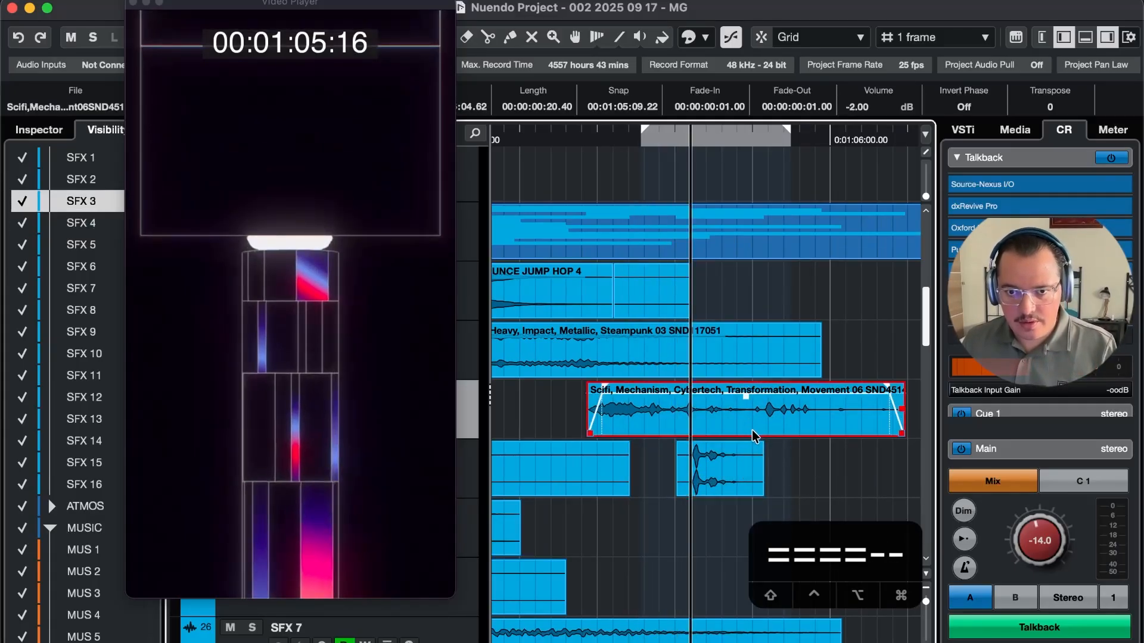
drag(592, 432, 647, 433)
Play back the passage from about 00:01:04 to 00:01:07 repeatedly to judge the banana and Cybertech clips in the mix
key(r)
key(r)
key(r)
key(r)
key(r)
key(4)
key(4)
key(4)
key(space)
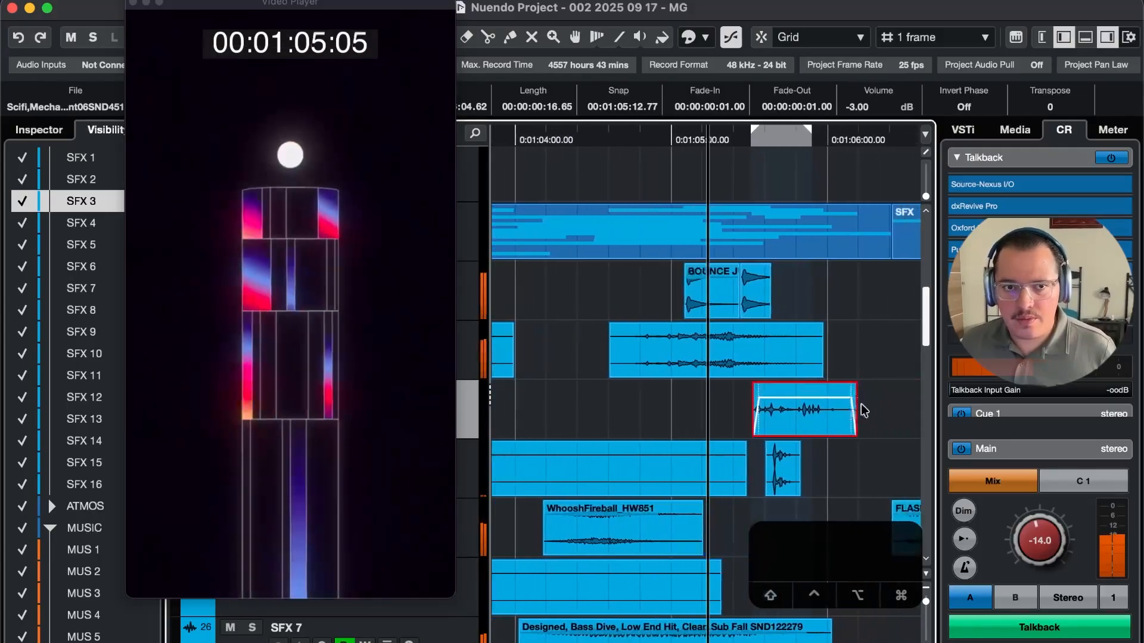
key(r)
key(r)
key(r)
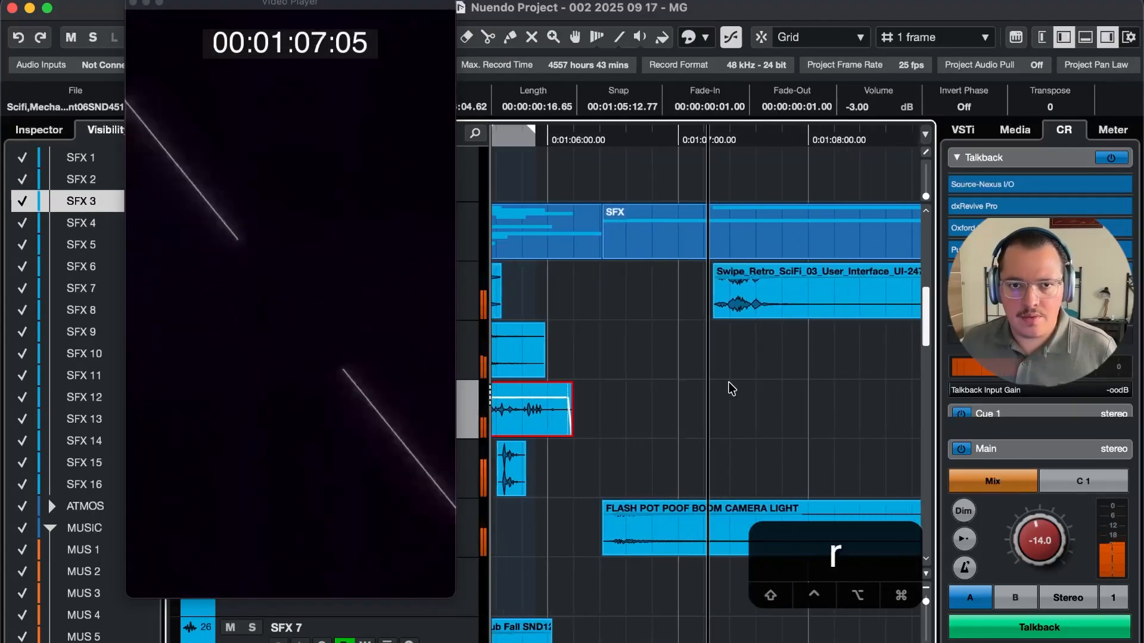
key(space)
key(space)
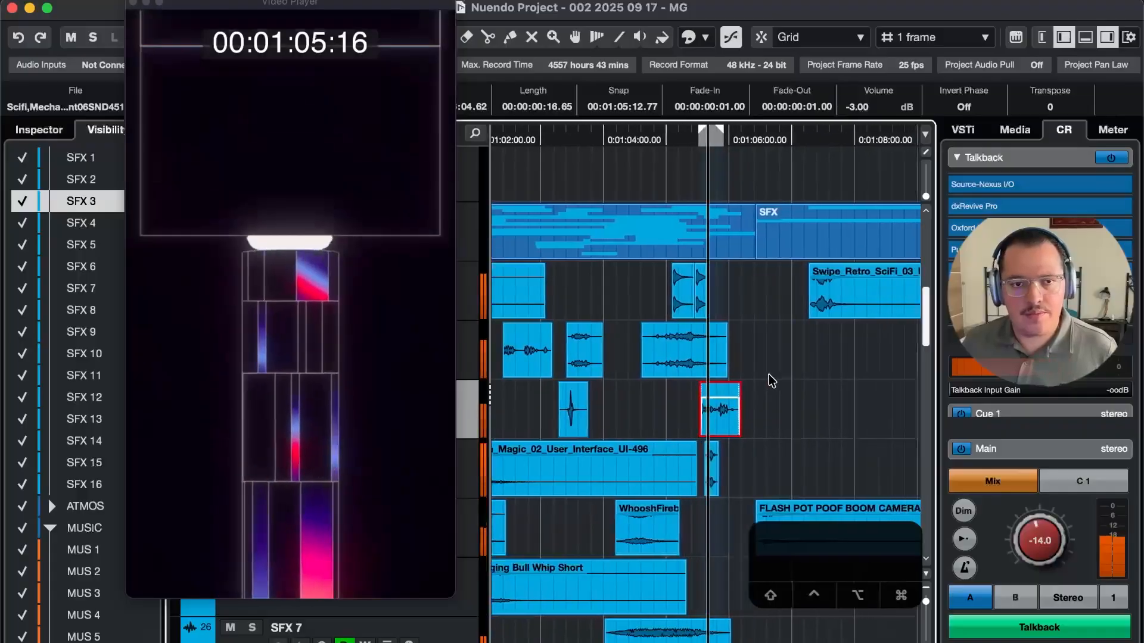
Reduce the track heights, play the sequence through, clear the clip selection and show the whole timeline
key(shift+g)
key(r)
key(r)
key(r)
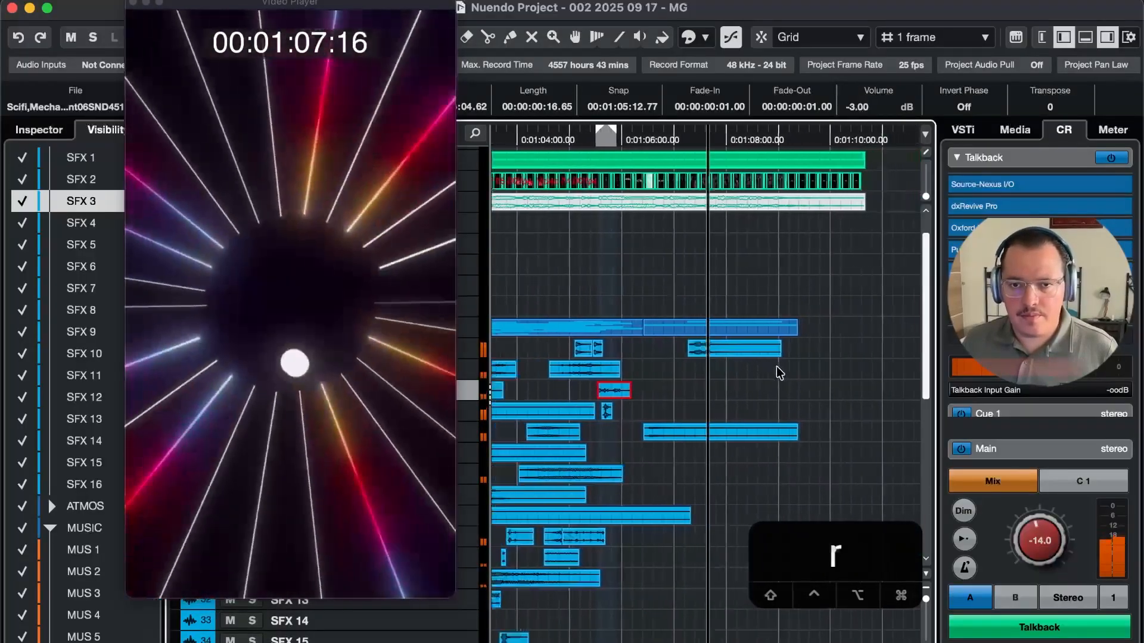
key(space)
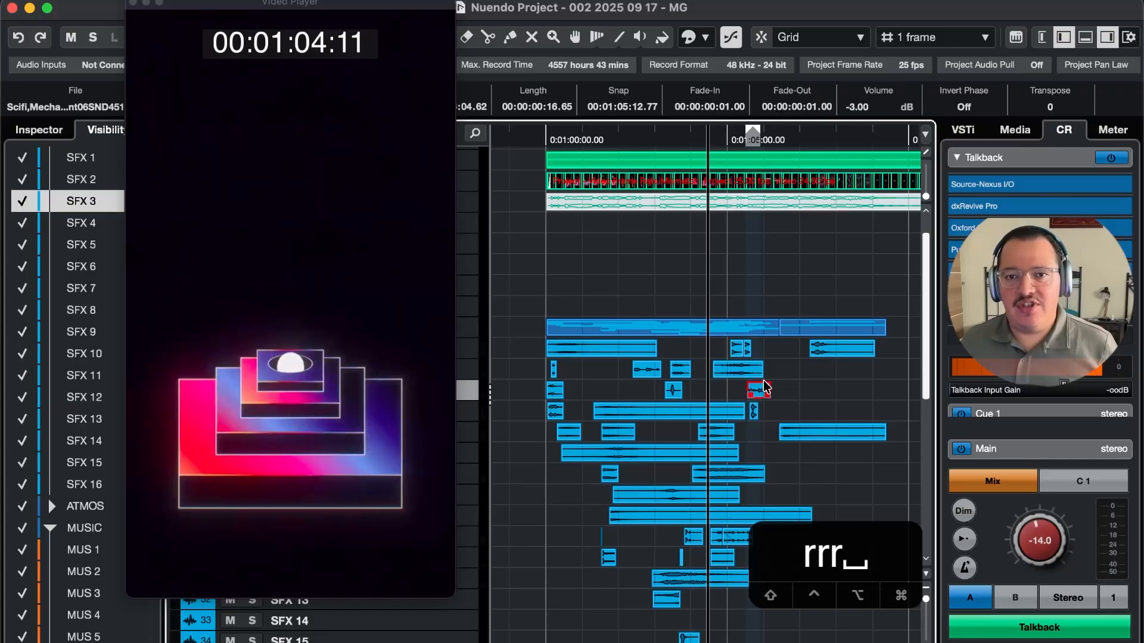
click(758, 286)
key(r)
key(r)
key(r)
key(r)
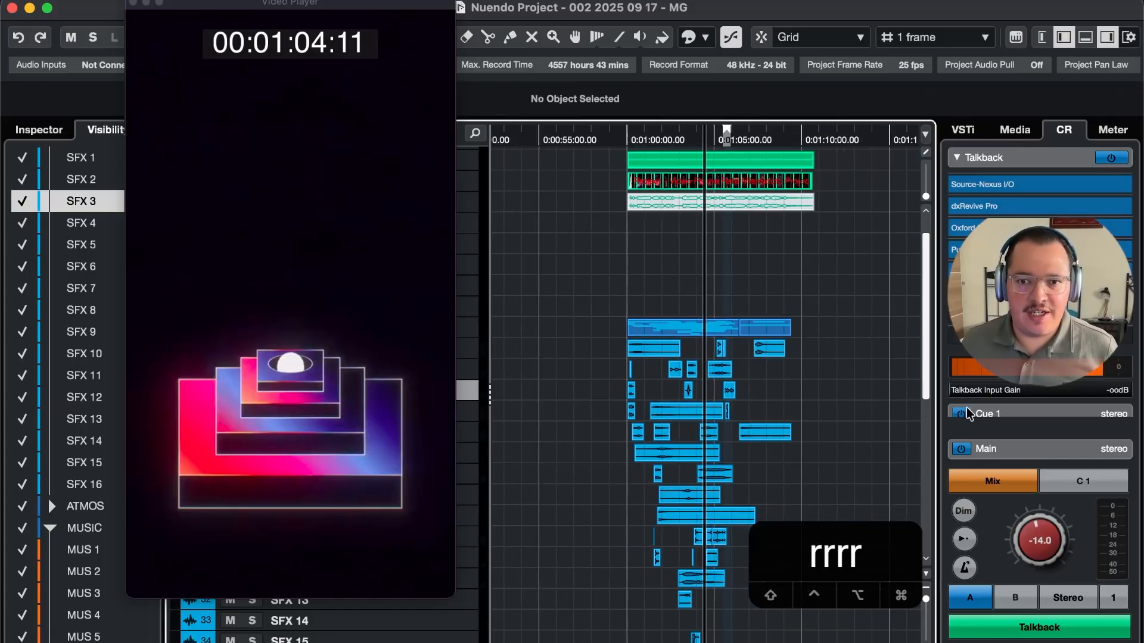